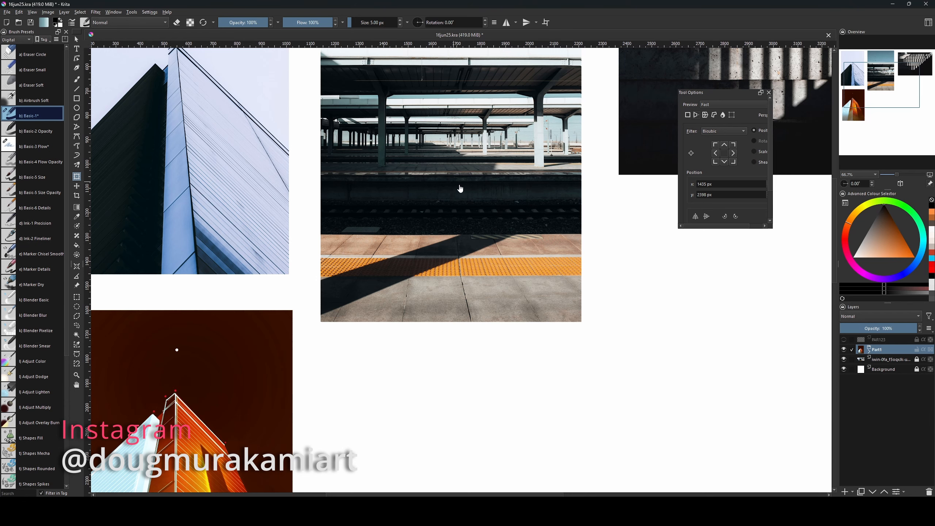
# Zoom out to show the whole collage and hide the PAR123 labels layer.
pyautogui.scroll(3, 473, 219)
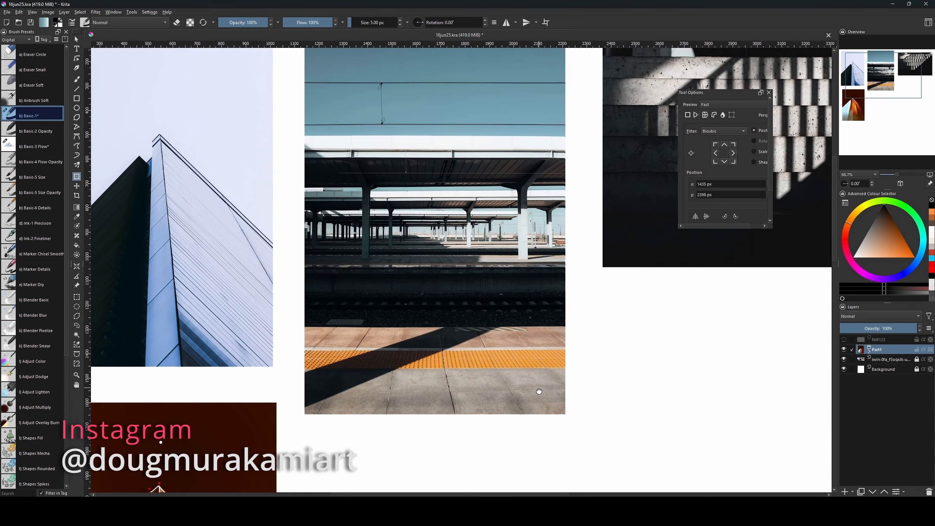
pyautogui.press('-')
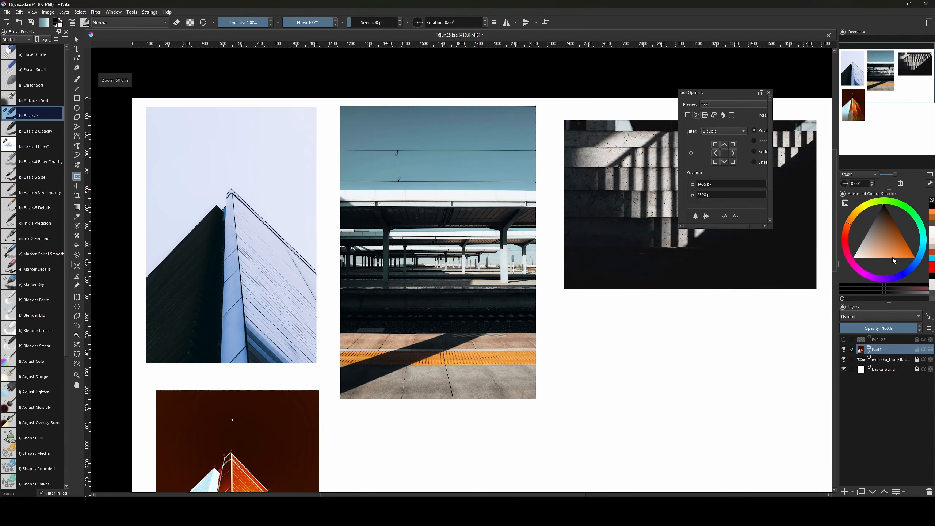
pyautogui.click(844, 340)
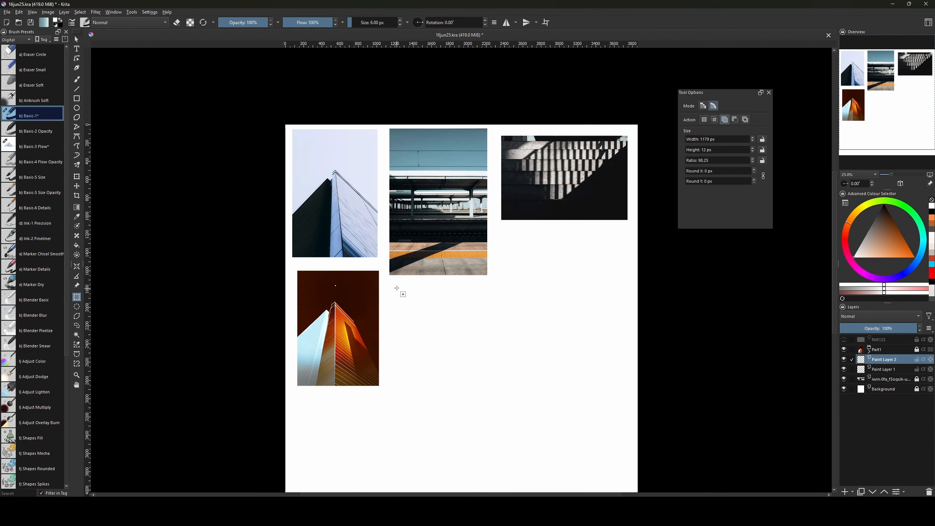
# Fill the tall rectangle under the station photo with an upward Foreground-to-Background gradient, slate blue to pale.
pyautogui.moveTo(390, 286); pyautogui.dragTo(488, 442)
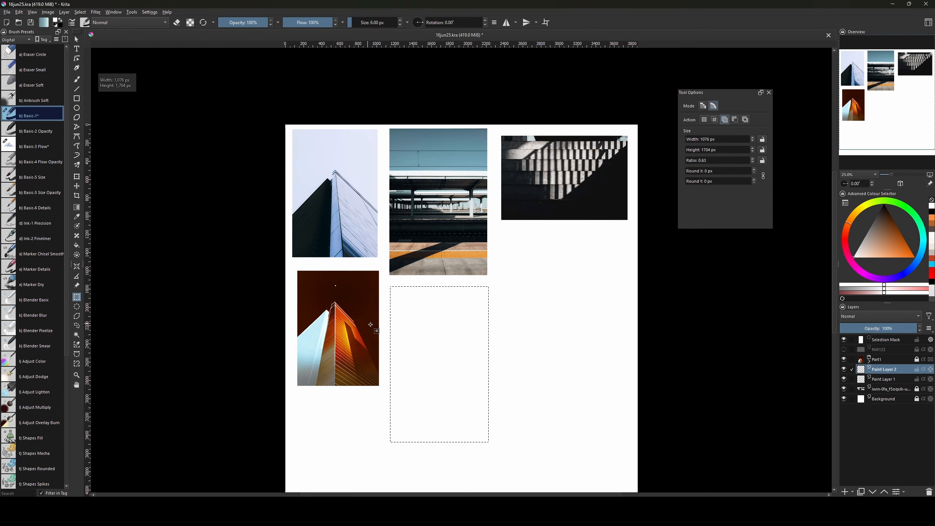
pyautogui.press('f')
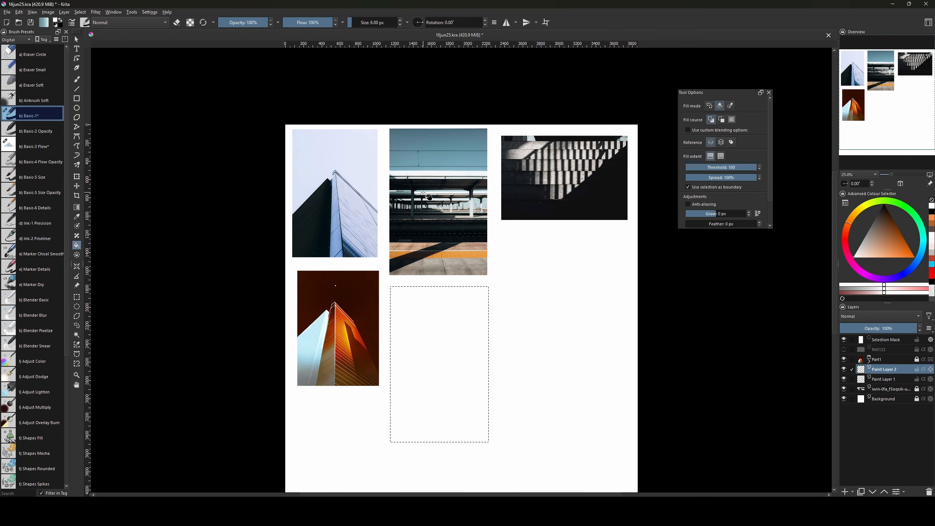
pyautogui.press('g')
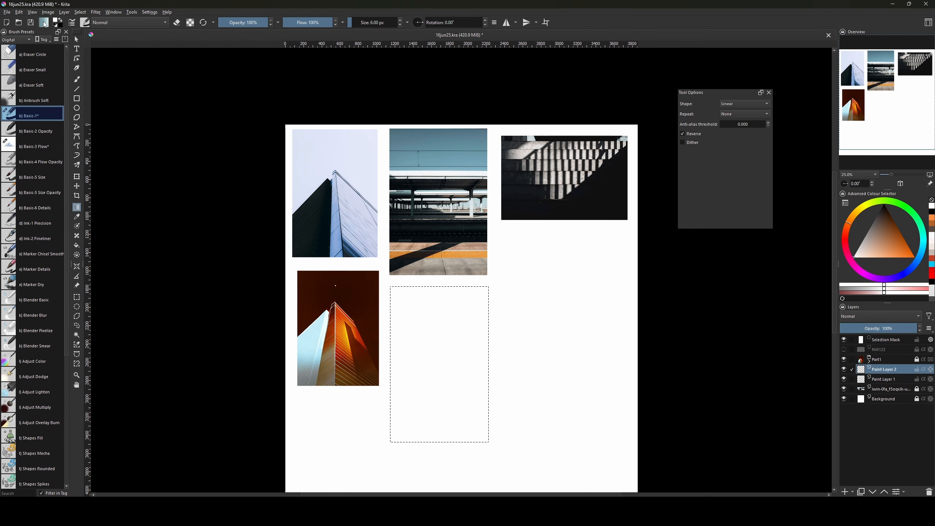
pyautogui.click(44, 23)
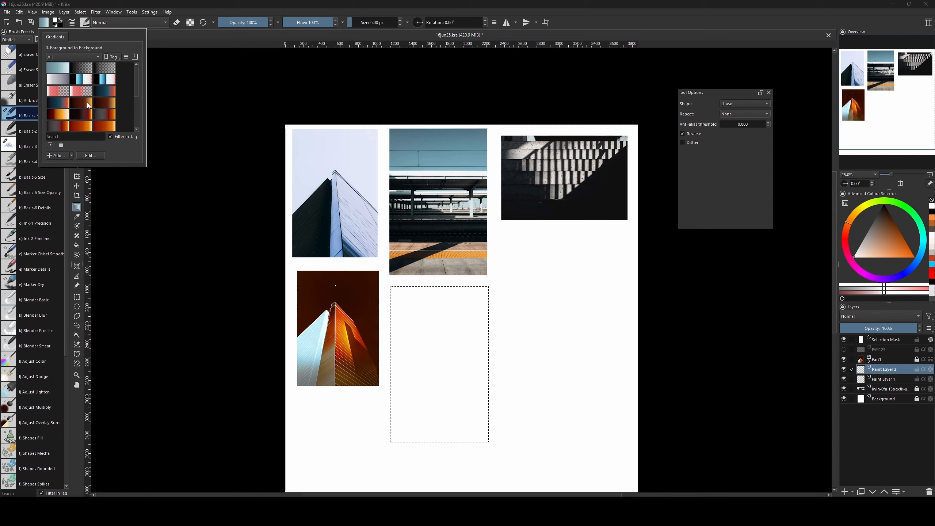
pyautogui.moveTo(460, 324)
pyautogui.mouseDown()
pyautogui.moveTo(460, 435)
pyautogui.moveTo(440, 300)
pyautogui.mouseUp()
pyautogui.hotkey('ctrl', 'z')
pyautogui.press('v')
pyautogui.press('g')
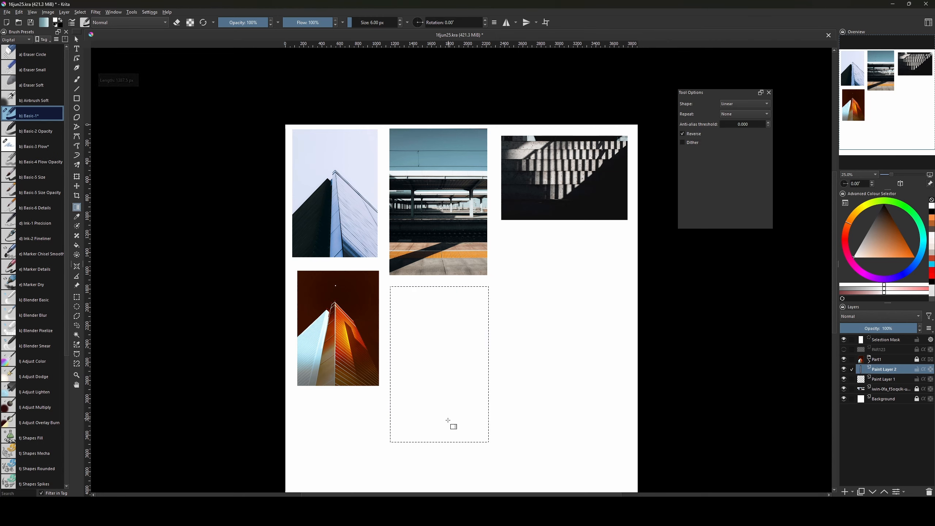
pyautogui.moveTo(449, 422); pyautogui.dragTo(448, 306)
pyautogui.moveTo(494, 339); pyautogui.dragTo(481, 366)
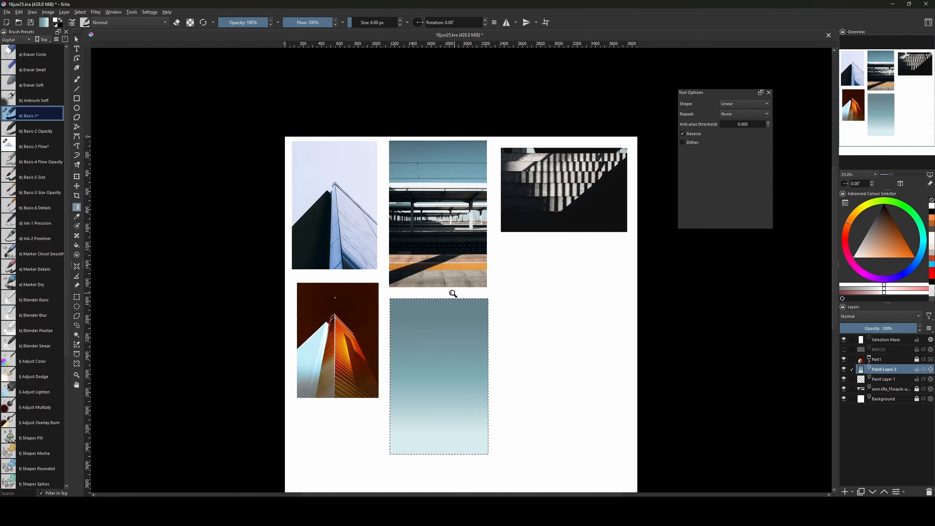
pyautogui.hotkey('ctrl', '+')
pyautogui.moveTo(547, 389); pyautogui.dragTo(530, 347)
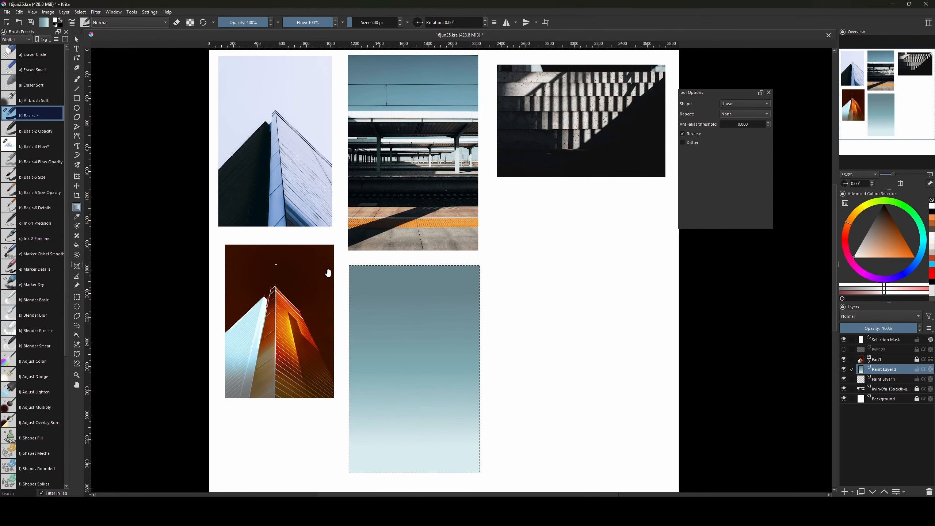
pyautogui.moveTo(454, 343)
pyautogui.mouseDown()
pyautogui.moveTo(473, 354)
pyautogui.moveTo(452, 336)
pyautogui.mouseUp()
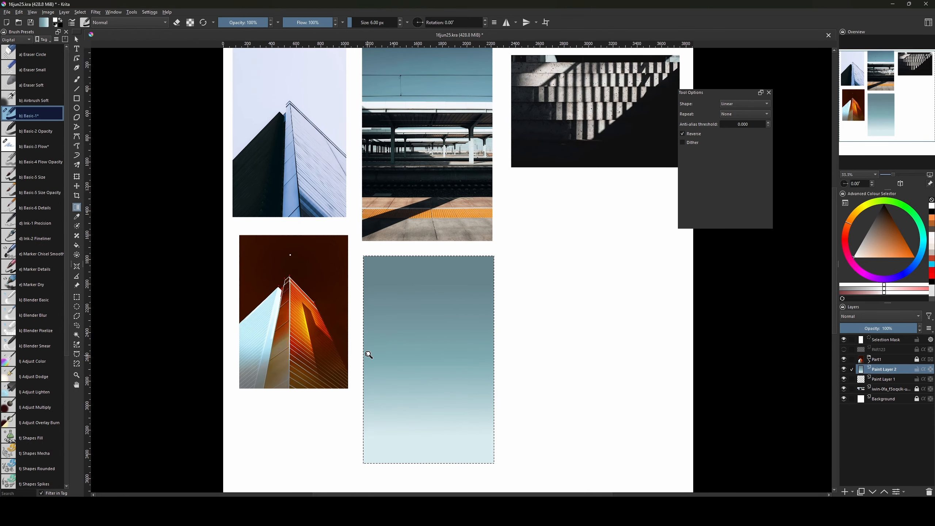
pyautogui.hotkey('ctrl', 'shift', 'a')
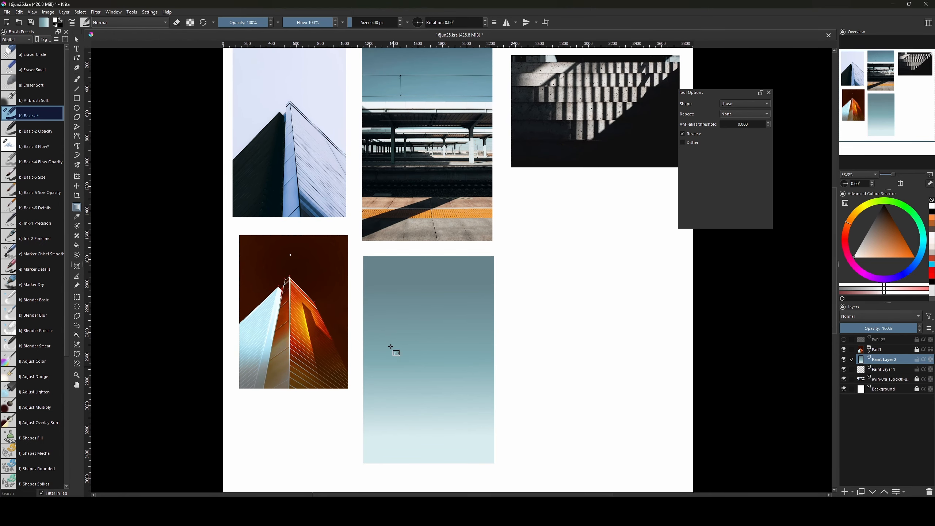
pyautogui.keyDown('ctrl'); pyautogui.click(861, 361); pyautogui.keyUp('ctrl')
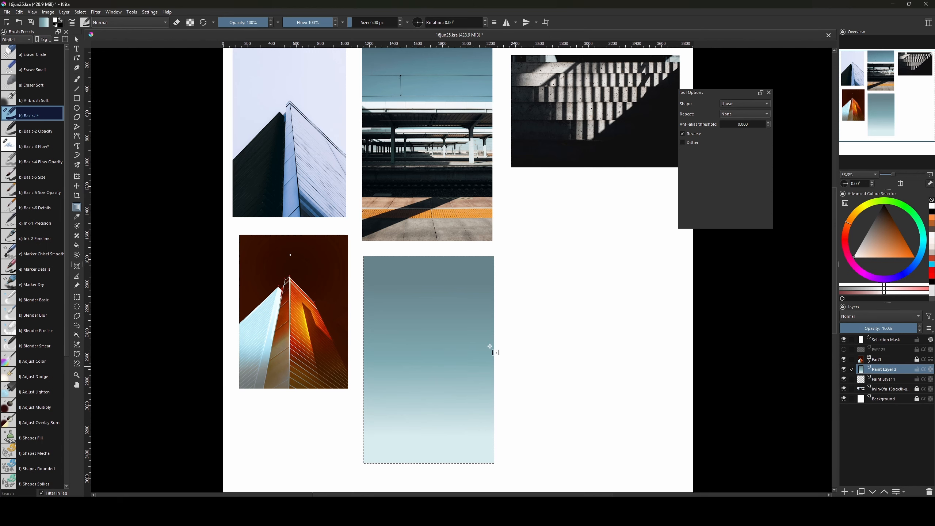
# Quick-group Paint Layer 2 into Group 3 with a transparency mask, and add Paint Layer 4 above it.
pyautogui.rightClick(883, 369)
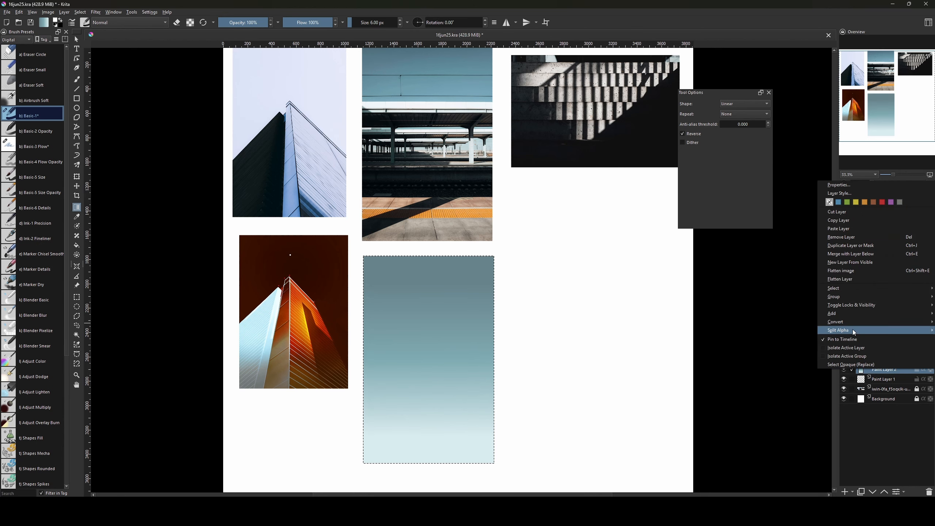
pyautogui.moveTo(843, 298)
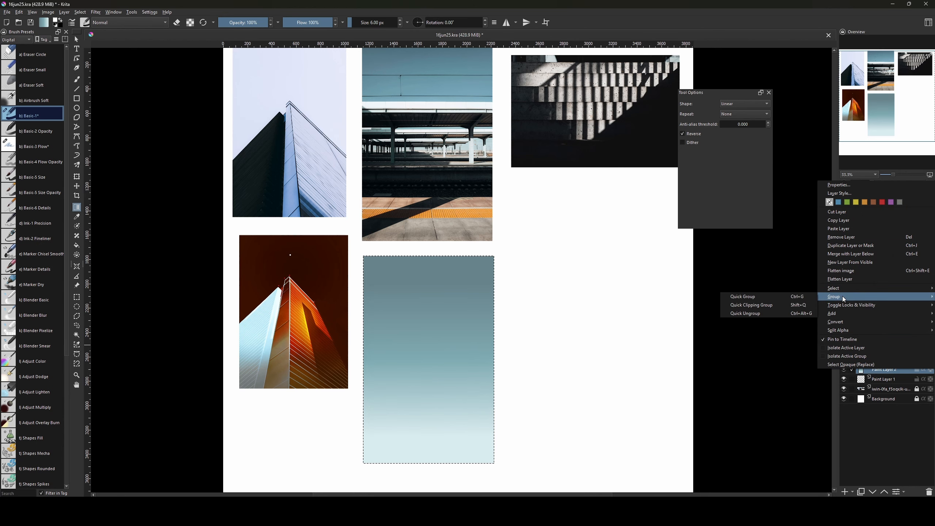
pyautogui.click(788, 300)
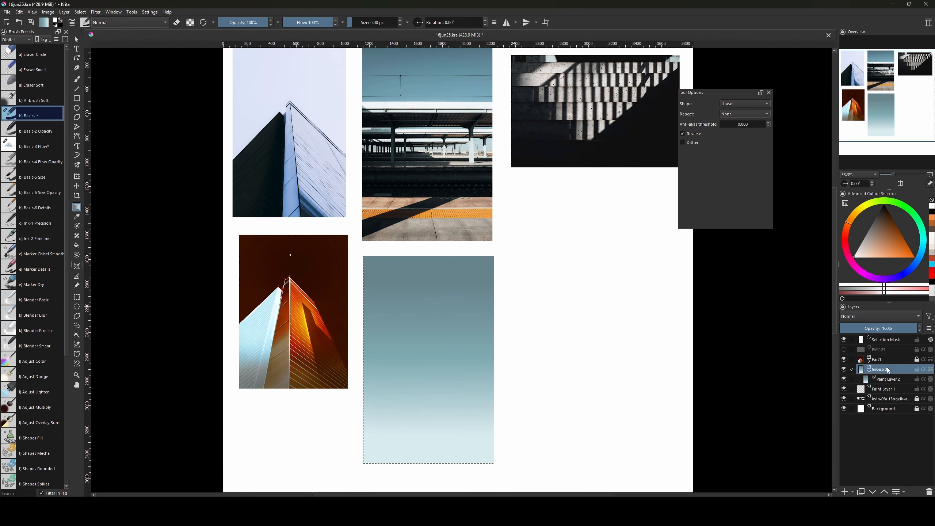
pyautogui.rightClick(888, 370)
pyautogui.moveTo(847, 311)
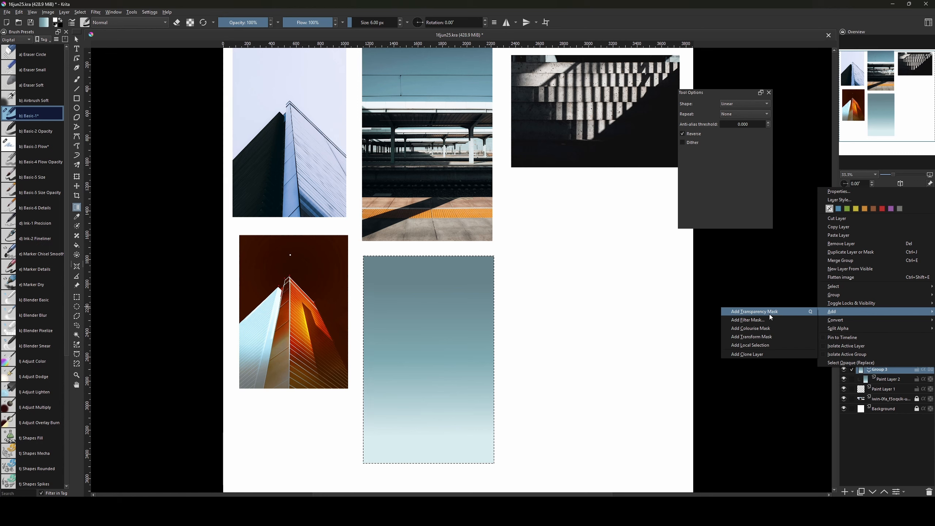
pyautogui.click(771, 314)
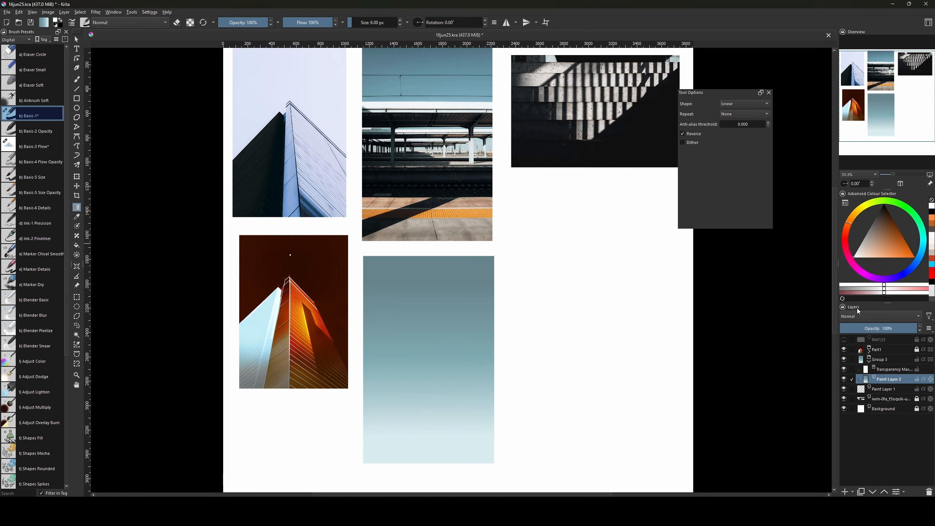
pyautogui.press('b')
pyautogui.press('Insert')
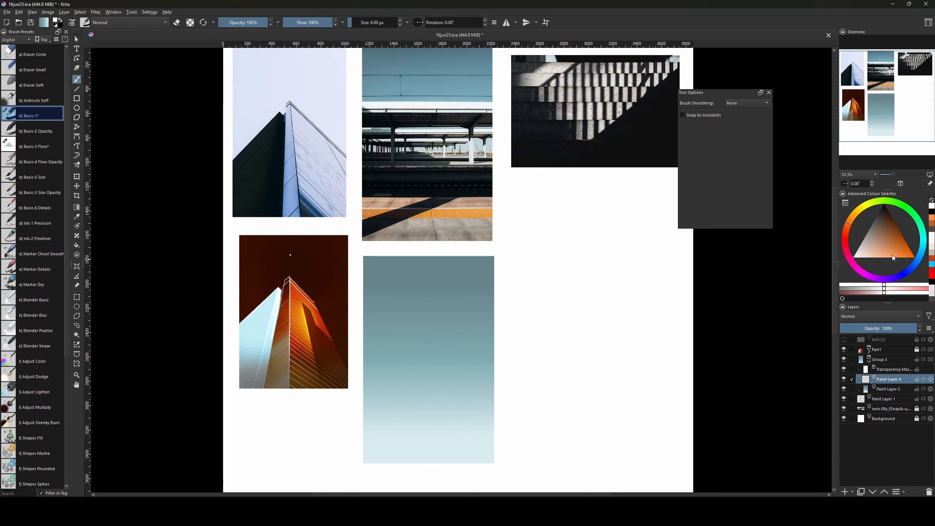
# Pick orange and try test strokes over the gradient, undoing each one.
pyautogui.moveTo(893, 257)
pyautogui.mouseDown()
pyautogui.moveTo(883, 239)
pyautogui.moveTo(902, 258)
pyautogui.mouseUp()
pyautogui.press(']')
pyautogui.press(']')
pyautogui.press(']')
pyautogui.moveTo(495, 332); pyautogui.dragTo(484, 344)
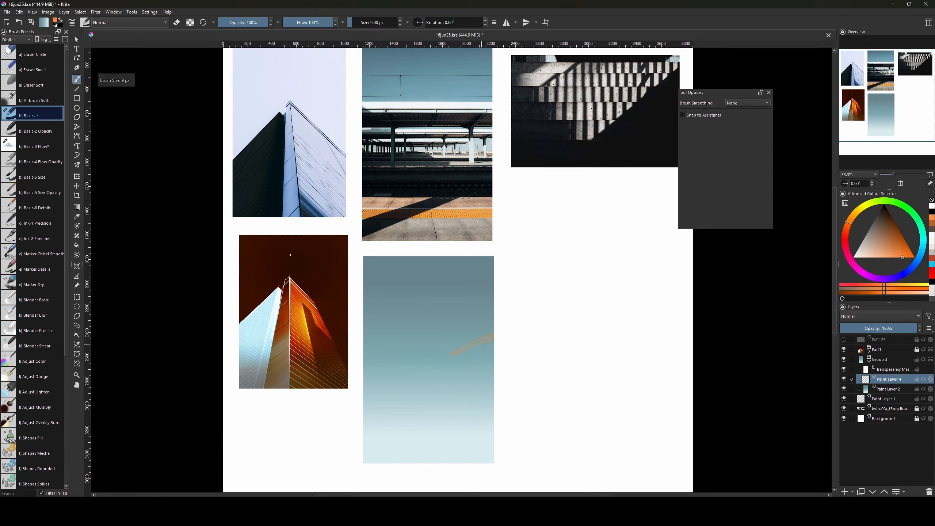
pyautogui.press(']')
pyautogui.press(']')
pyautogui.press(']')
pyautogui.press(']')
pyautogui.press(']')
pyautogui.press(']')
pyautogui.press(']')
pyautogui.press(']')
pyautogui.press(']')
pyautogui.press(']')
pyautogui.press(']')
pyautogui.press(']')
pyautogui.press(']')
pyautogui.press(']')
pyautogui.press(']')
pyautogui.press(']')
pyautogui.press(']')
pyautogui.press(']')
pyautogui.press(']')
pyautogui.press(']')
pyautogui.moveTo(550, 312)
pyautogui.mouseDown()
pyautogui.moveTo(366, 337)
pyautogui.moveTo(476, 363)
pyautogui.moveTo(518, 343)
pyautogui.mouseUp()
pyautogui.hotkey('ctrl', 'z')
pyautogui.moveTo(441, 322)
pyautogui.mouseDown()
pyautogui.moveTo(546, 336)
pyautogui.moveTo(407, 345)
pyautogui.mouseUp()
pyautogui.hotkey('ctrl', 'z')
pyautogui.hotkey('ctrl', 'z')
# Return to the freehand brush and set its size to 51 px.
pyautogui.moveTo(617, 354); pyautogui.dragTo(631, 315)
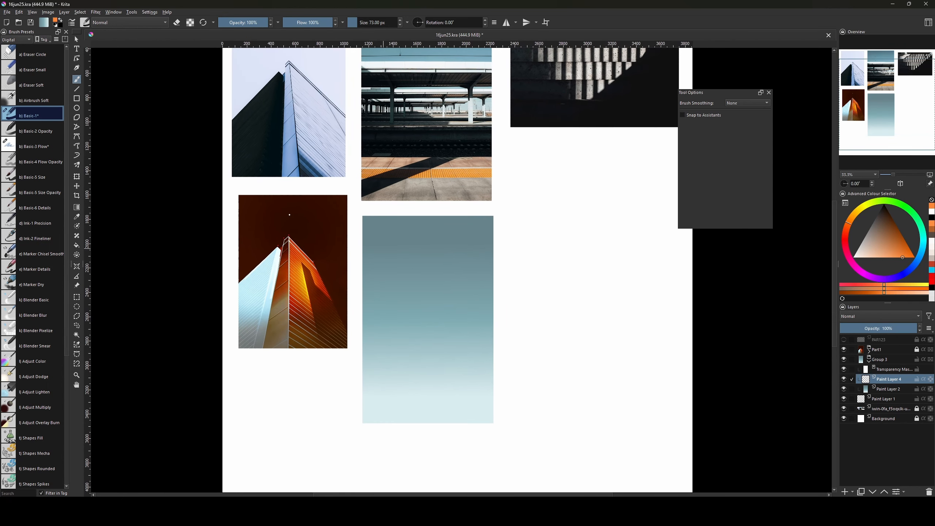
pyautogui.hotkey('ctrl', 'r')
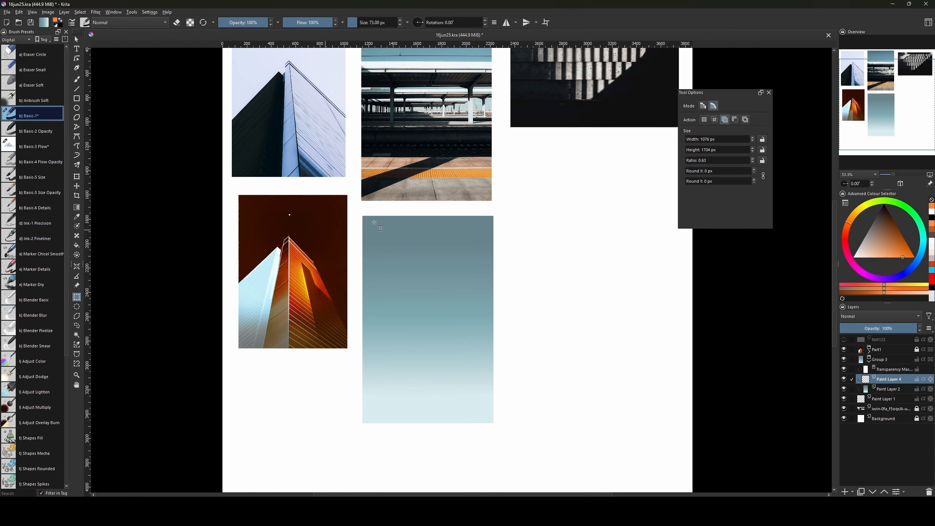
pyautogui.scroll(5, 449, 326)
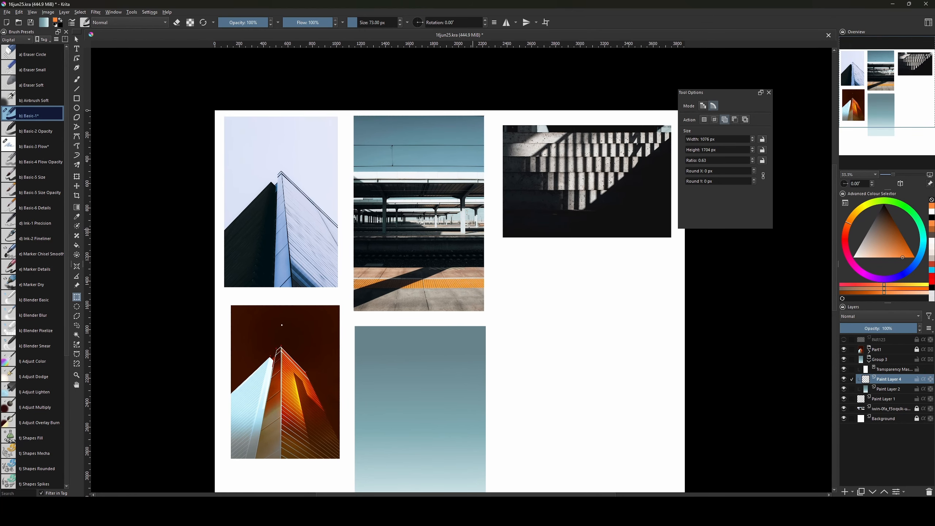
pyautogui.press('b')
pyautogui.press('[')
pyautogui.press('[')
pyautogui.press('[')
pyautogui.press('[')
pyautogui.press('[')
pyautogui.press('[')
pyautogui.press('[')
pyautogui.press('[')
pyautogui.press('[')
pyautogui.press('[')
pyautogui.press('[')
pyautogui.press('[')
pyautogui.press('[')
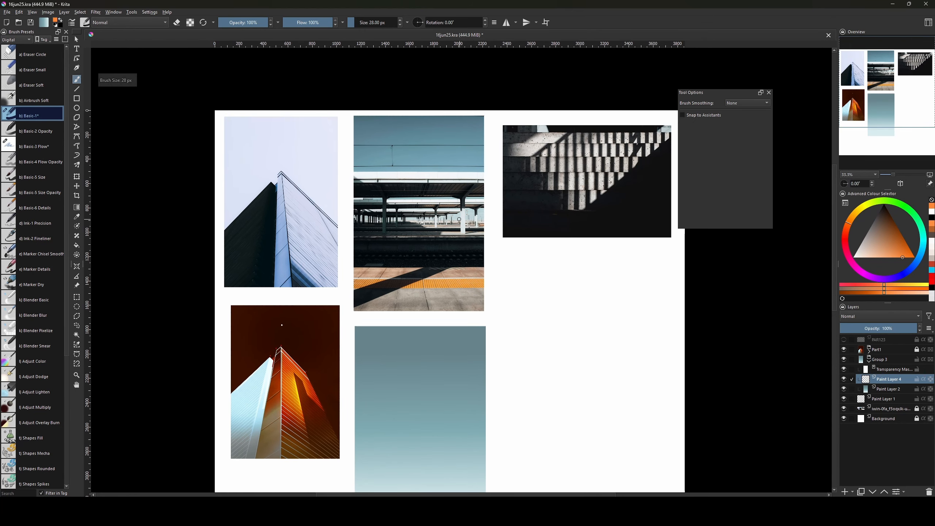
pyautogui.press(']')
pyautogui.press(']')
pyautogui.press(']')
pyautogui.press(']')
pyautogui.press(']')
pyautogui.press(']')
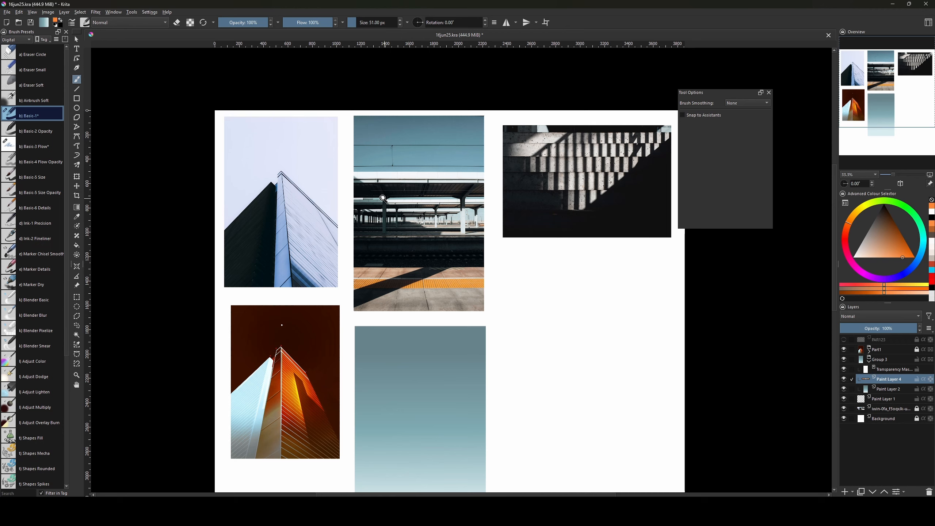
pyautogui.hotkey('ctrl', '+')
pyautogui.hotkey('ctrl', '+')
pyautogui.hotkey('ctrl', '+')
pyautogui.hotkey('ctrl', '+')
# Inspect the station photo's pillars up close and shrink the brush to 6 px.
pyautogui.moveTo(347, 211); pyautogui.dragTo(421, 375)
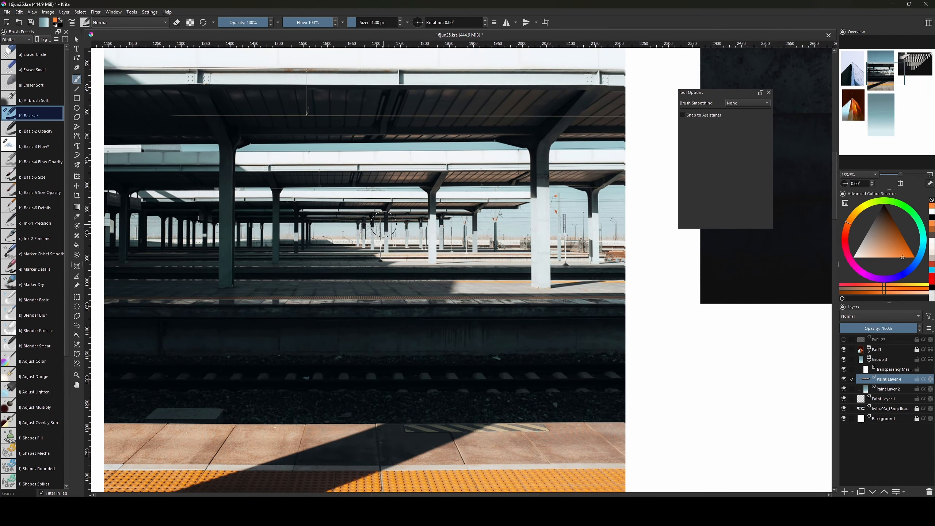
pyautogui.press('[')
pyautogui.press('[')
pyautogui.press('[')
pyautogui.press('[')
pyautogui.press('[')
pyautogui.press('[')
pyautogui.press('[')
pyautogui.press('[')
pyautogui.press('[')
pyautogui.press('[')
pyautogui.press('[')
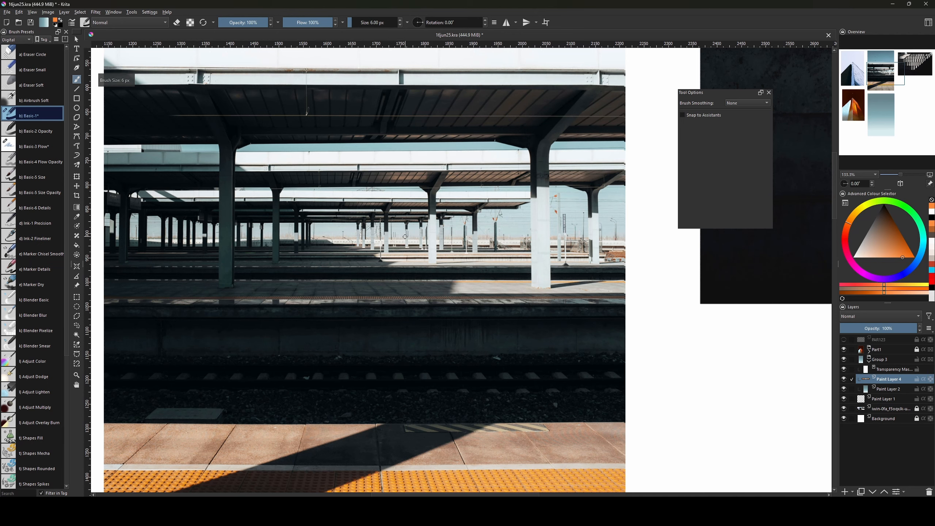
pyautogui.press('-')
pyautogui.press('-')
pyautogui.press('-')
pyautogui.press('-')
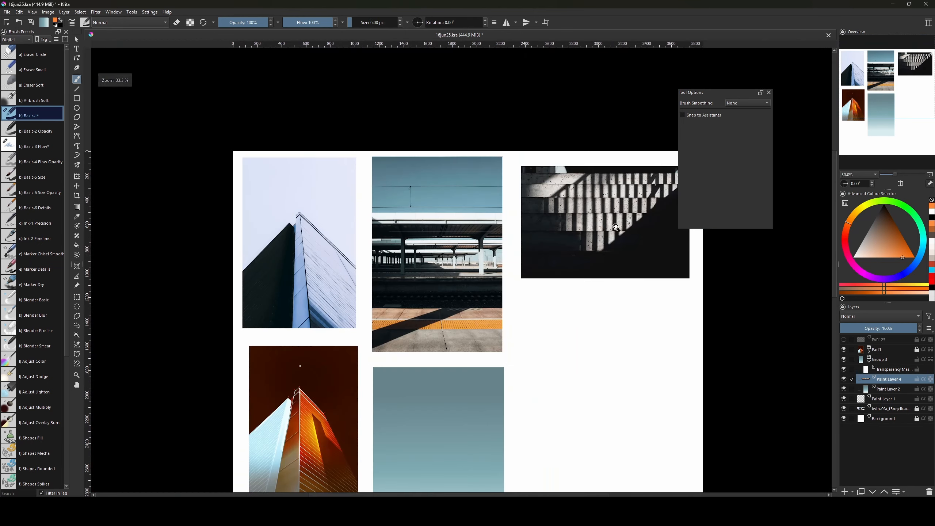
pyautogui.moveTo(434, 359); pyautogui.dragTo(438, 215)
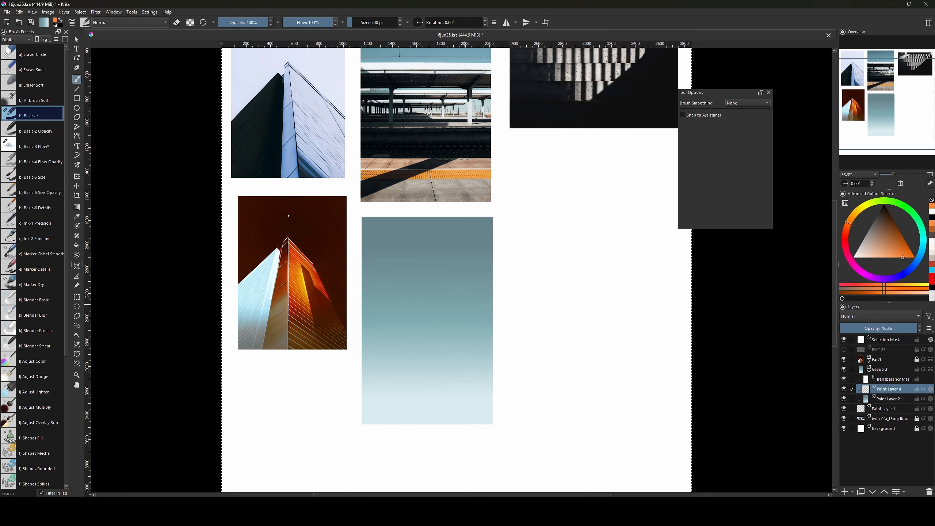
pyautogui.hotkey('ctrl', 'r')
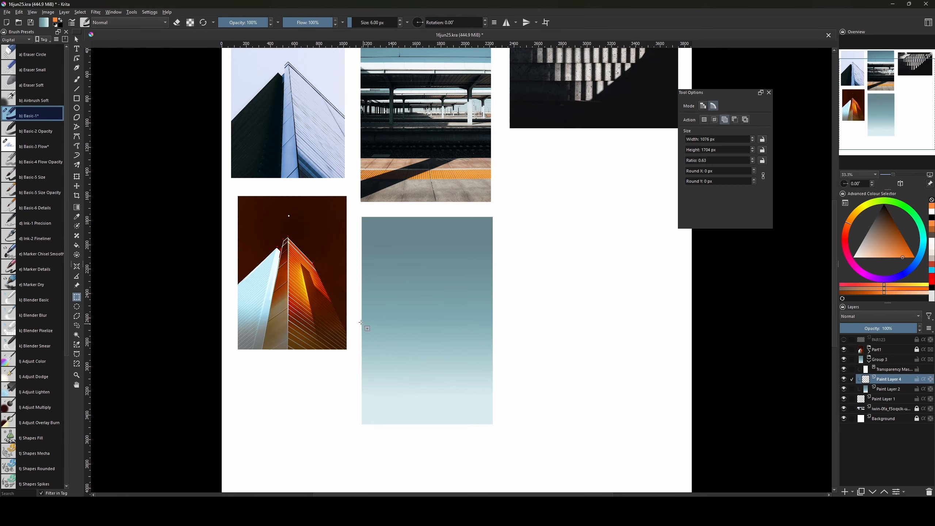
# Fill the lower half of the gradient panel with a flat warm grey on Paint Layer 4.
pyautogui.moveTo(358, 312); pyautogui.dragTo(505, 447)
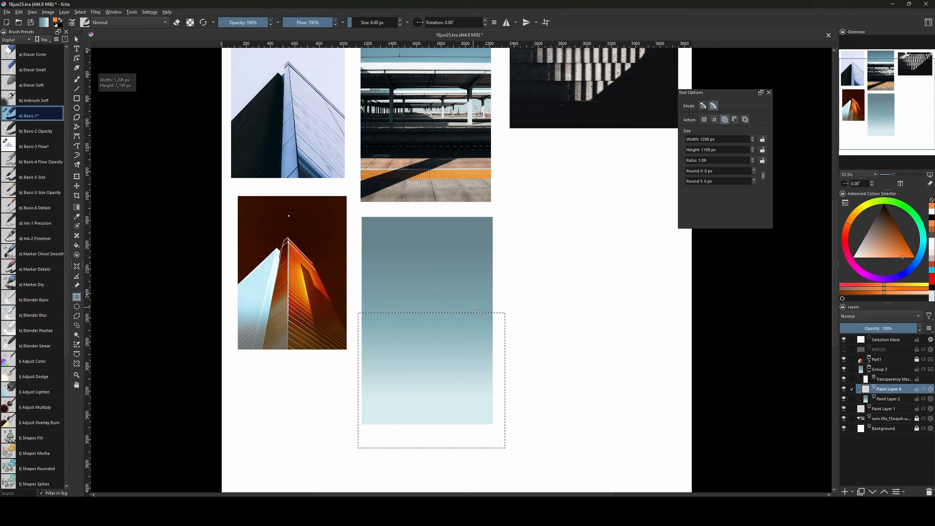
pyautogui.click(474, 306)
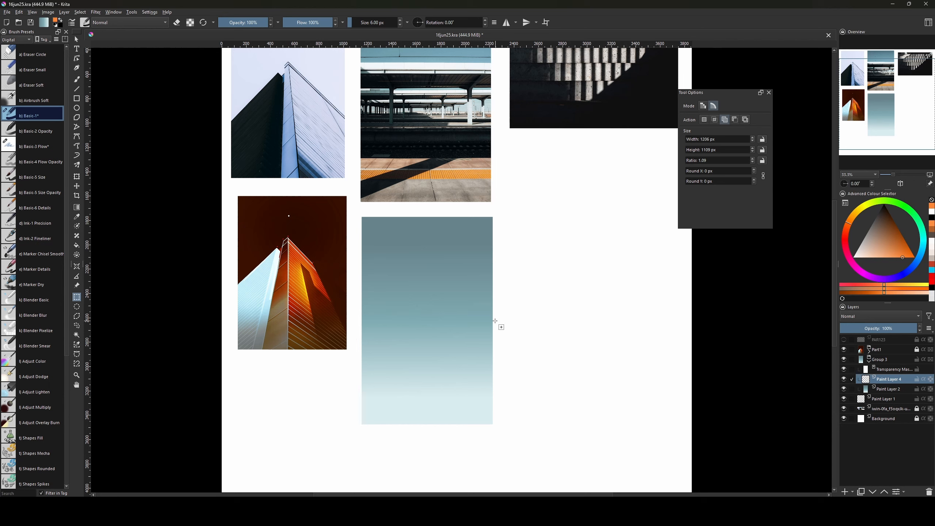
pyautogui.moveTo(495, 321); pyautogui.dragTo(354, 441)
pyautogui.press('g')
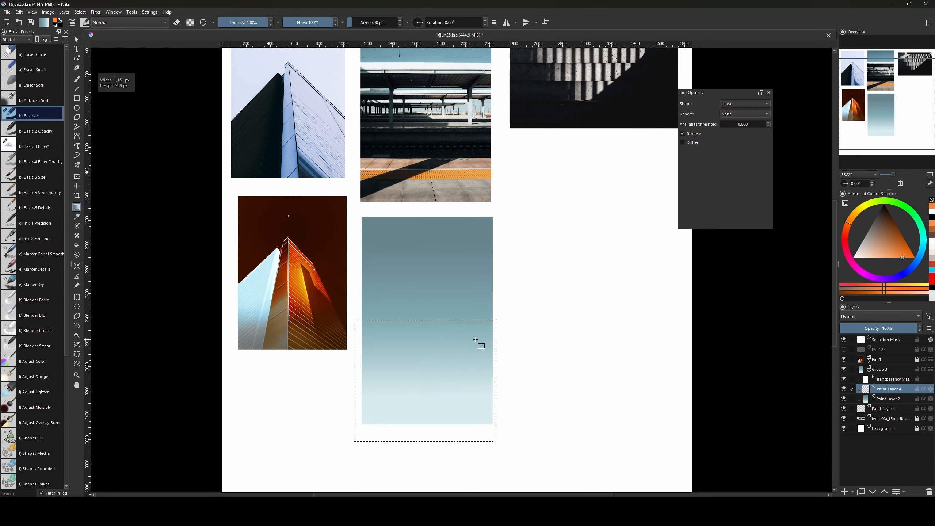
pyautogui.press('f')
pyautogui.click(475, 339)
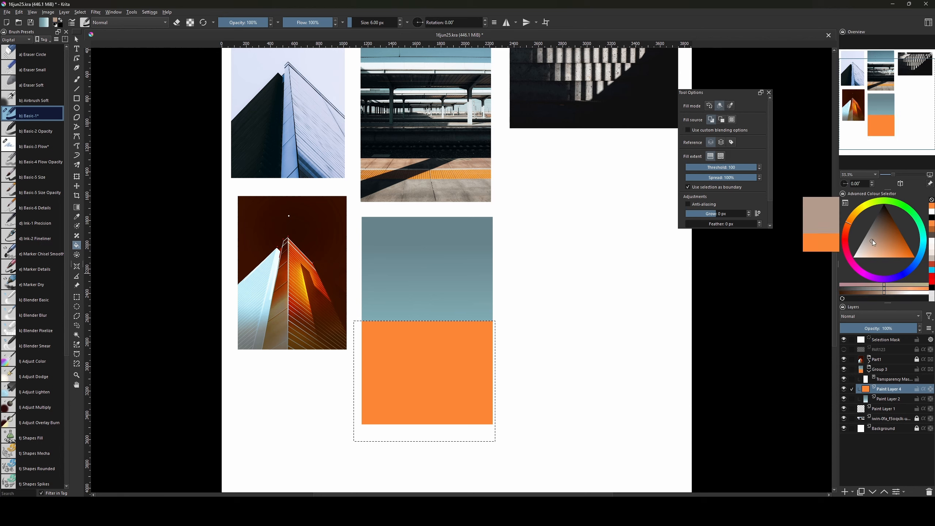
pyautogui.moveTo(874, 242)
pyautogui.mouseDown()
pyautogui.moveTo(880, 220)
pyautogui.moveTo(874, 239)
pyautogui.mouseUp()
pyautogui.click(458, 371)
pyautogui.click(459, 382)
pyautogui.hotkey('ctrl', 'shift', 'a')
# Add a new empty Paint Layer 5 above the grey panel.
pyautogui.moveTo(544, 337); pyautogui.dragTo(549, 360)
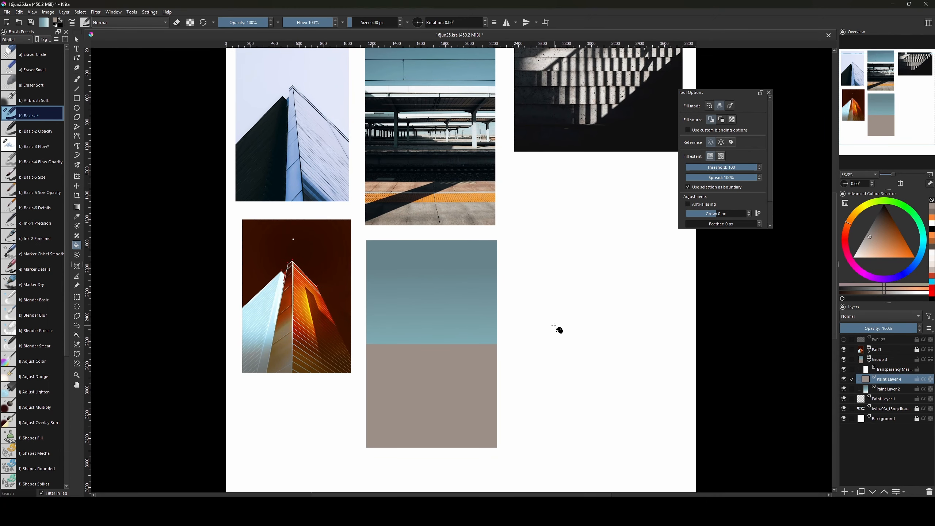
pyautogui.press('Insert')
pyautogui.moveTo(555, 317); pyautogui.dragTo(560, 371)
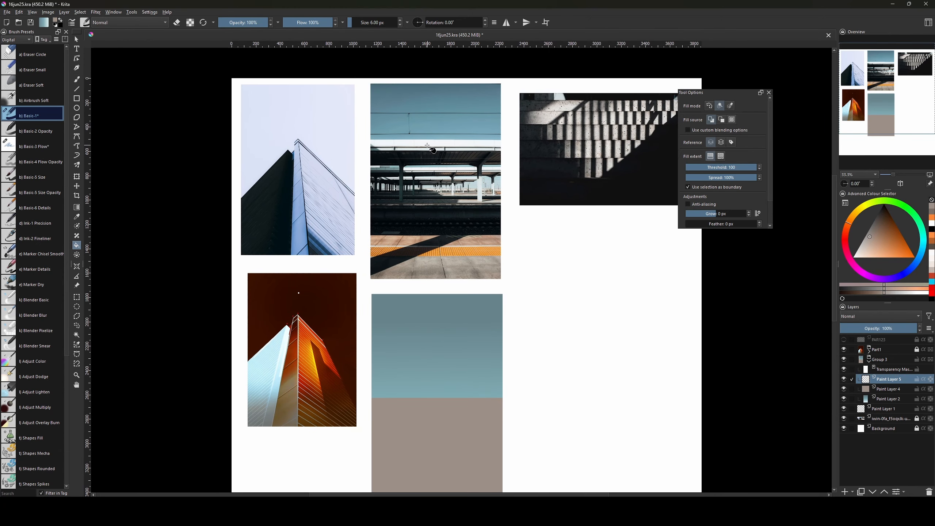
pyautogui.press('b')
pyautogui.press('[')
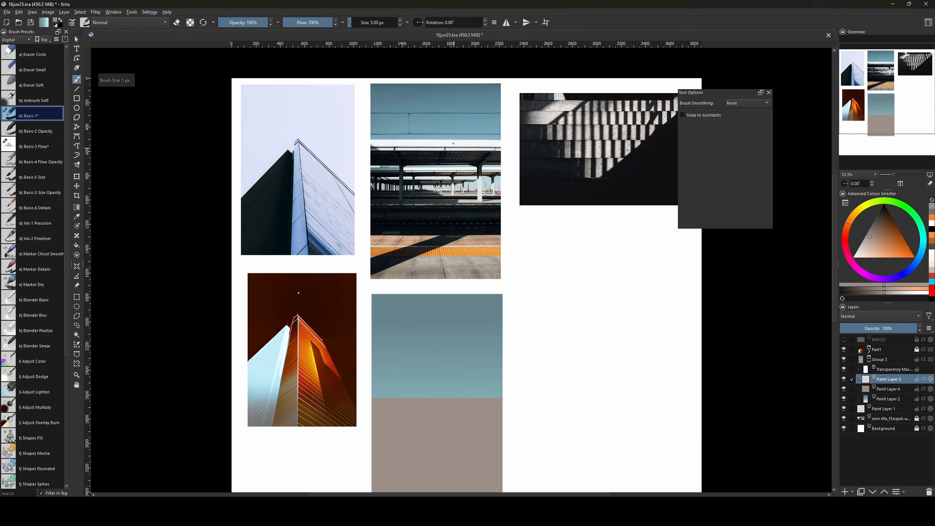
pyautogui.hotkey('ctrl', '+')
pyautogui.hotkey('ctrl', '+')
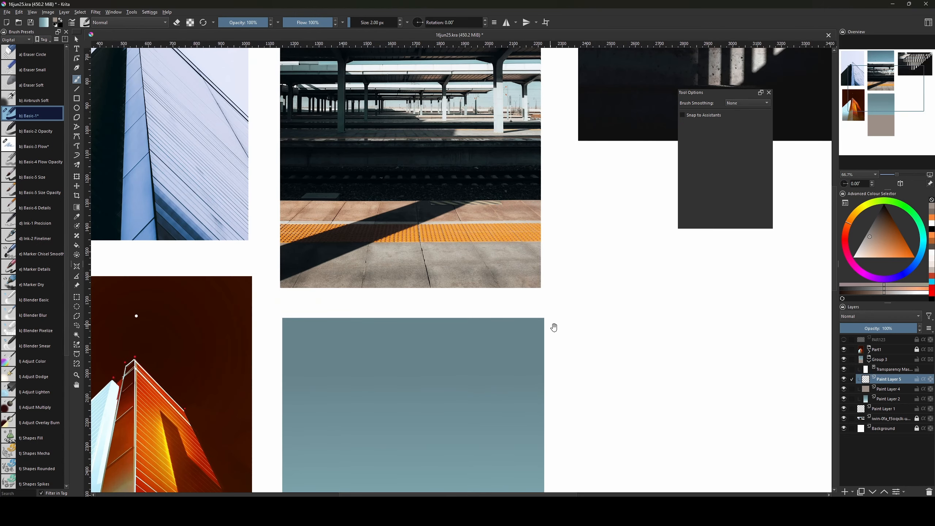
pyautogui.moveTo(554, 327); pyautogui.dragTo(558, 439)
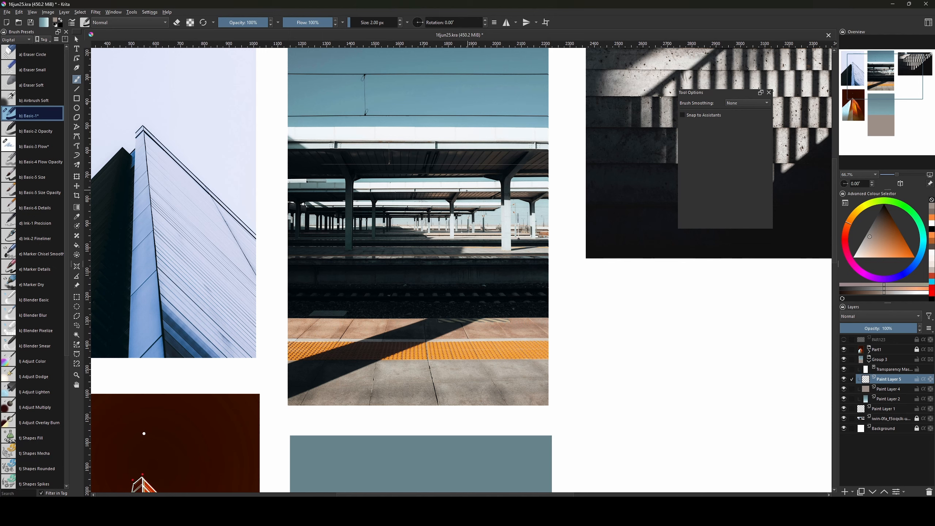
pyautogui.moveTo(549, 381); pyautogui.dragTo(531, 298)
pyautogui.moveTo(548, 347)
pyautogui.mouseDown()
pyautogui.moveTo(558, 386)
pyautogui.moveTo(543, 355)
pyautogui.mouseUp()
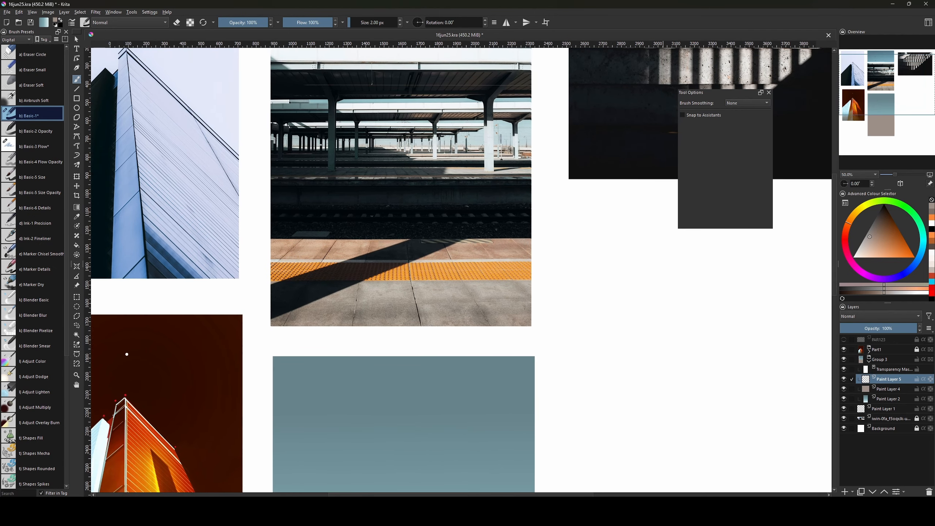
pyautogui.hotkey('ctrl', '-')
pyautogui.moveTo(482, 379); pyautogui.dragTo(493, 337)
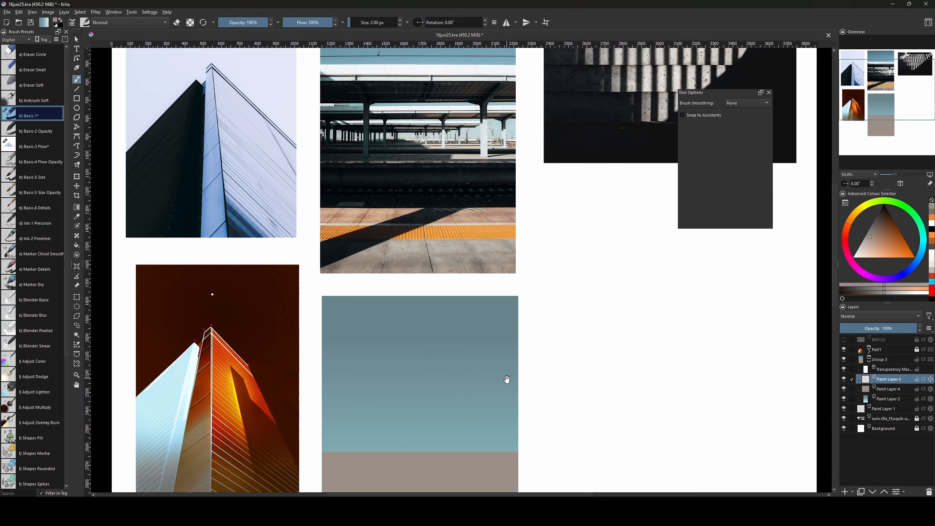
pyautogui.moveTo(507, 380); pyautogui.dragTo(523, 368)
pyautogui.hotkey('ctrl', 'r')
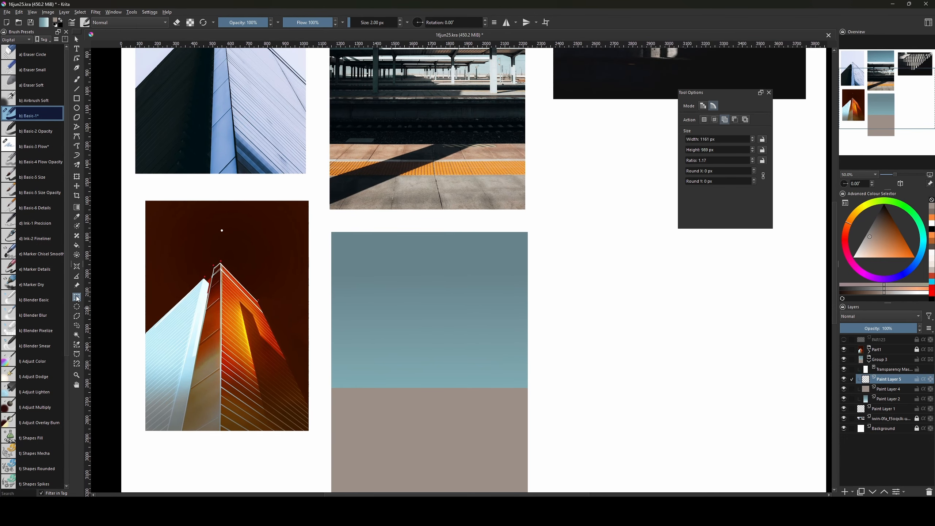
pyautogui.moveTo(325, 321); pyautogui.dragTo(430, 350)
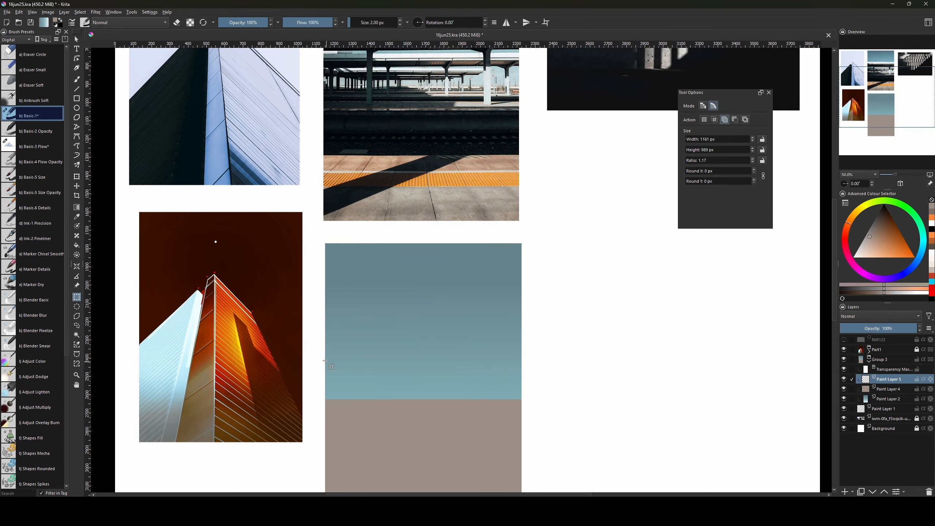
# Fill a horizontal strip across the teal panel with near-white.
pyautogui.moveTo(319, 355); pyautogui.dragTo(530, 329)
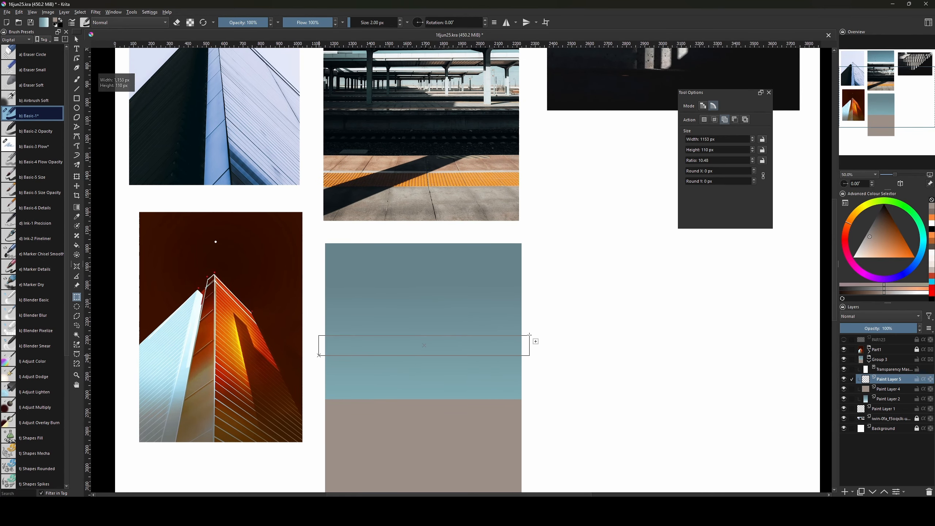
pyautogui.moveTo(529, 336); pyautogui.dragTo(503, 309)
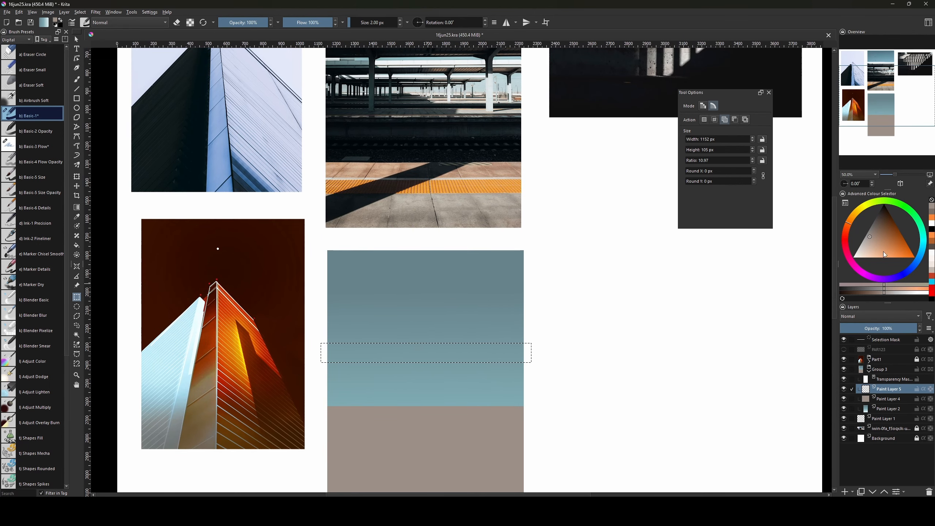
pyautogui.moveTo(883, 252); pyautogui.dragTo(848, 258)
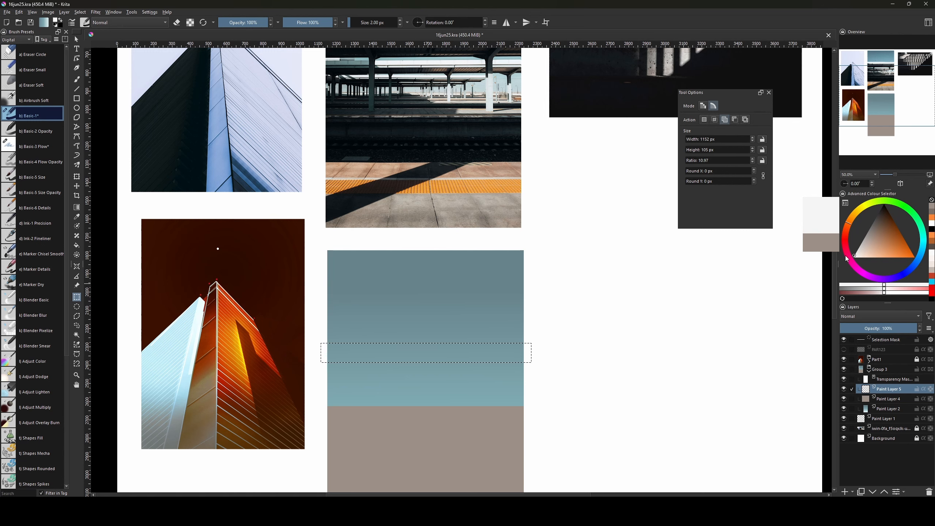
pyautogui.press('f')
pyautogui.click(423, 353)
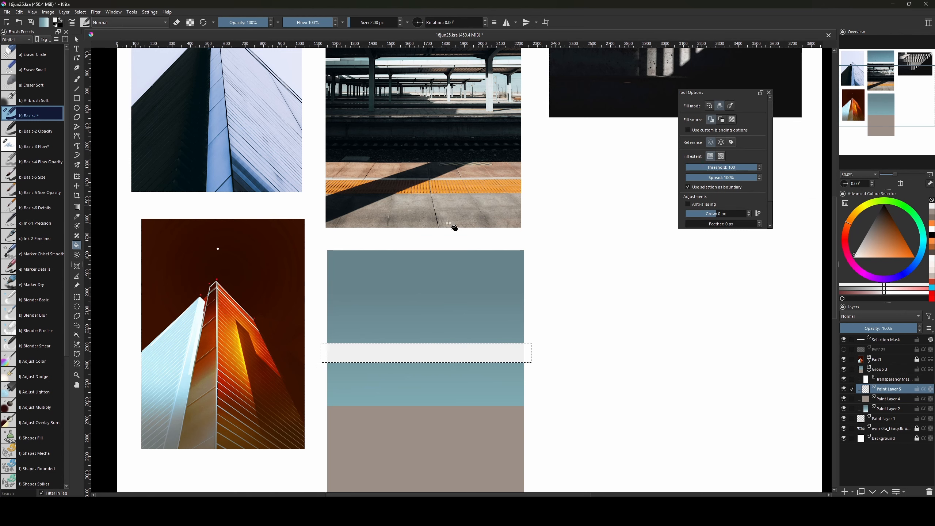
pyautogui.scroll(1, 486, 340)
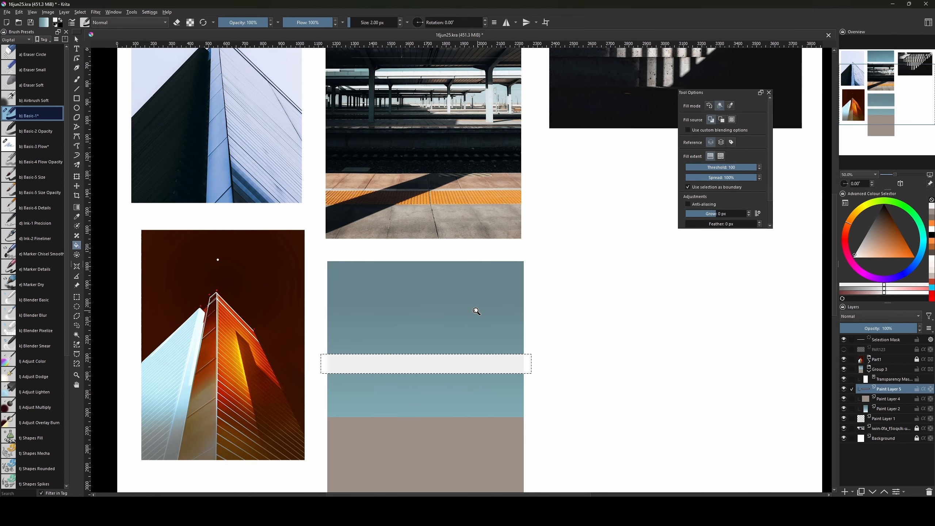
pyautogui.hotkey('ctrl', 'shift', 'a')
pyautogui.moveTo(470, 347); pyautogui.dragTo(473, 371)
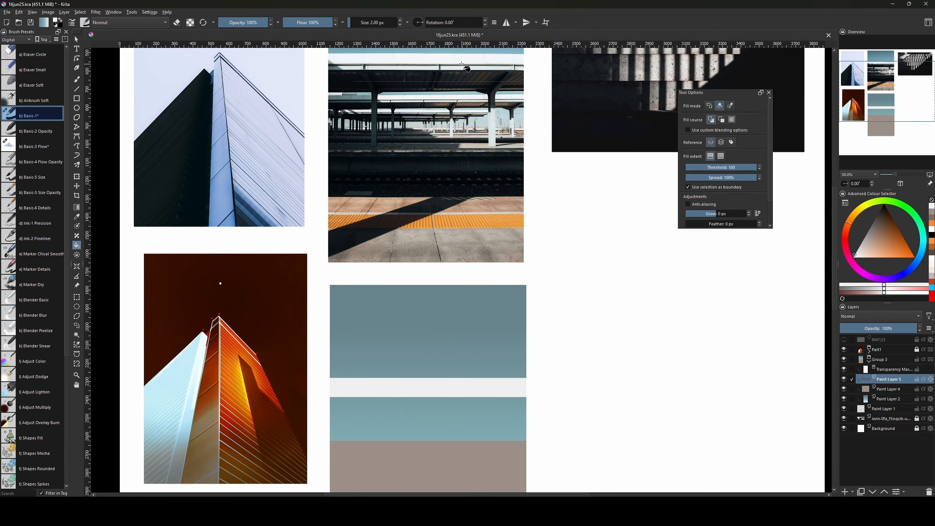
pyautogui.scroll(-4, 431, 211)
# Fill a thin horizontal band along the strip with dark brown.
pyautogui.hotkey('ctrl', 'r')
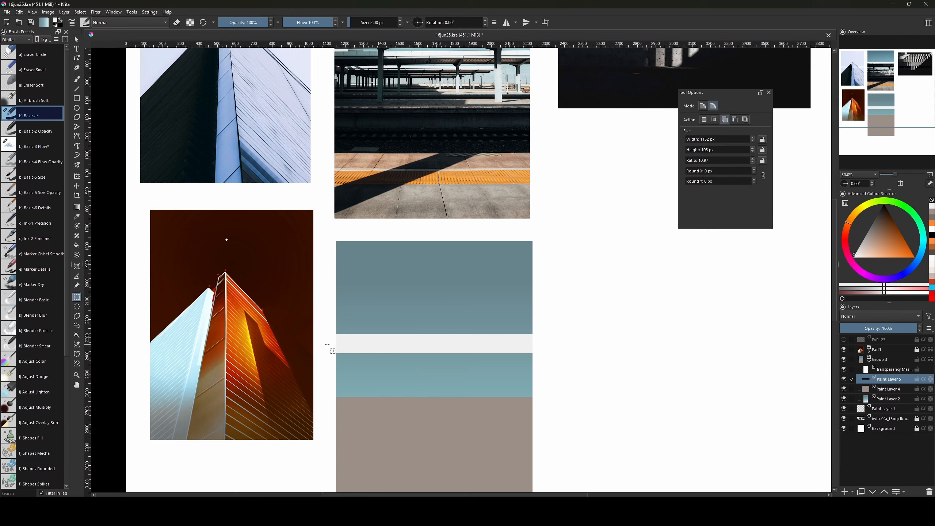
pyautogui.moveTo(325, 343); pyautogui.dragTo(552, 356)
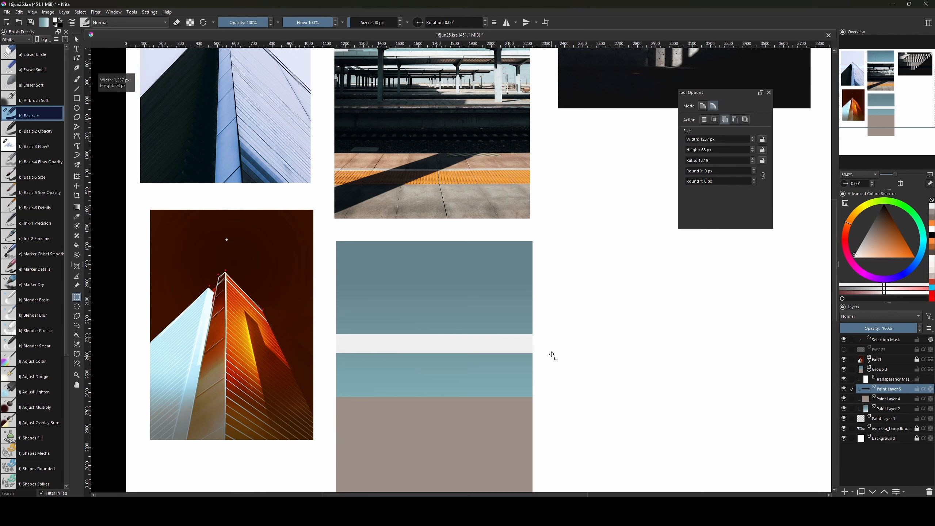
pyautogui.click(878, 214)
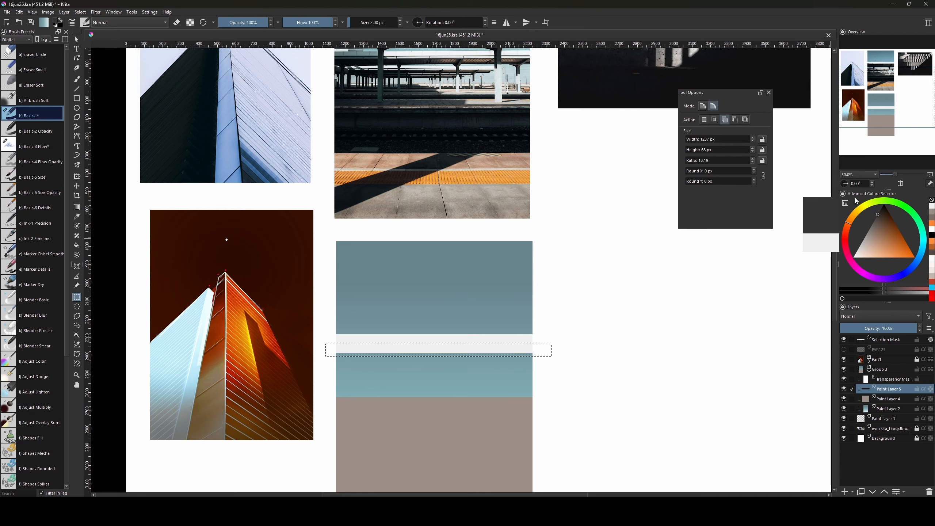
pyautogui.press('g')
pyautogui.press('f')
pyautogui.click(462, 358)
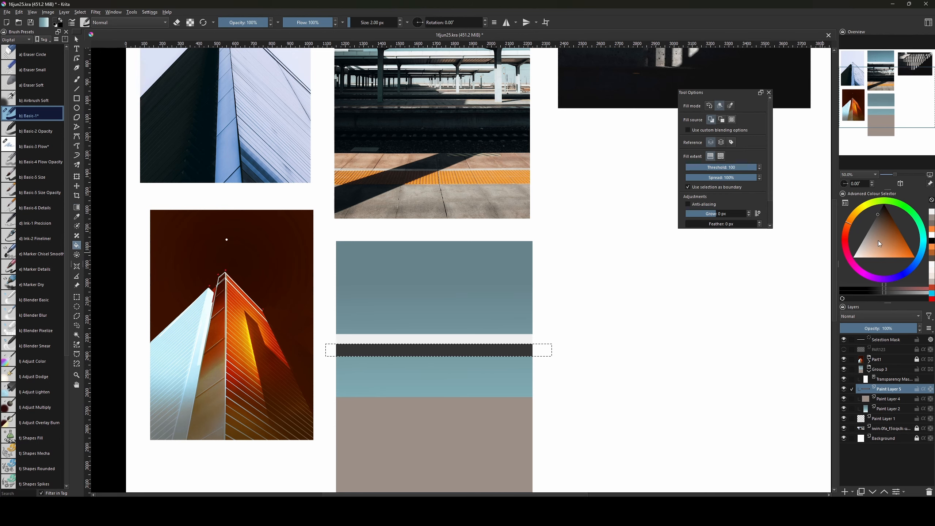
pyautogui.click(884, 212)
pyautogui.click(484, 355)
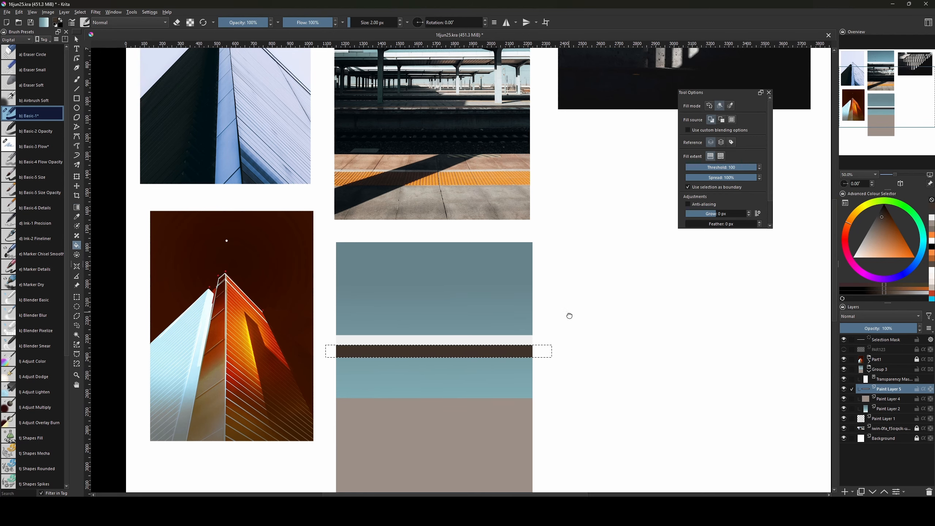
pyautogui.moveTo(568, 315); pyautogui.dragTo(559, 400)
pyautogui.hotkey('ctrl', 'shift', 'a')
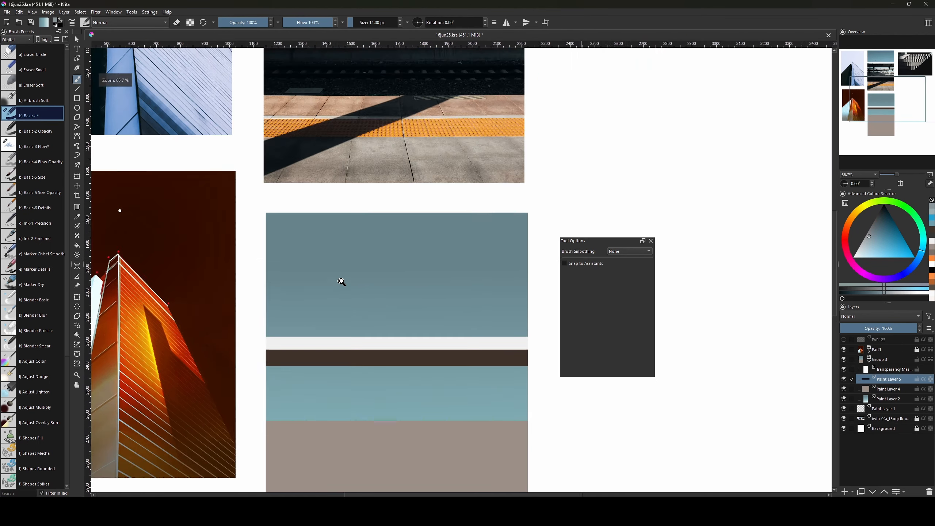
# Zoom in on the station photo's pillars and add new Paint Layer 6.
pyautogui.hotkey('ctrl', '-')
pyautogui.moveTo(315, 192)
pyautogui.mouseDown()
pyautogui.moveTo(305, 315)
pyautogui.moveTo(289, 352)
pyautogui.mouseUp()
pyautogui.moveTo(394, 271); pyautogui.dragTo(341, 223)
pyautogui.moveTo(394, 310); pyautogui.dragTo(453, 390)
pyautogui.press('Insert')
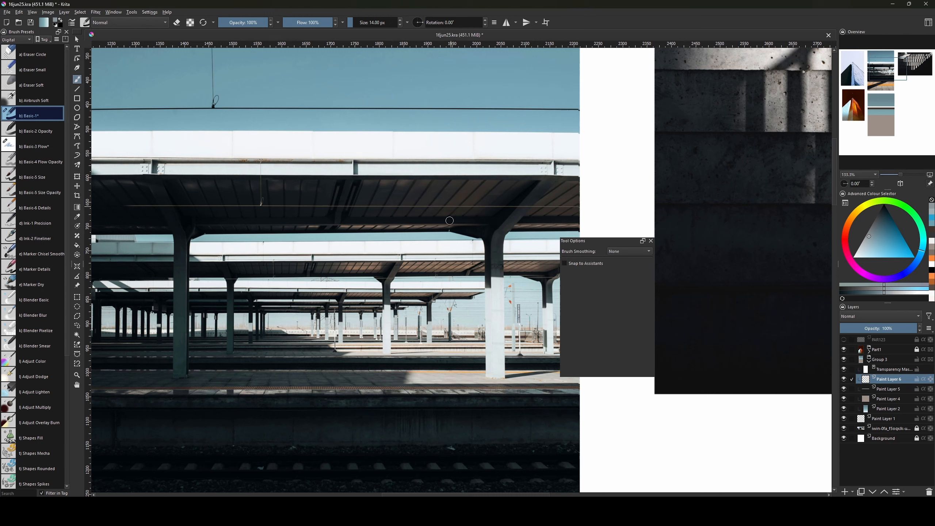
# Add Paint Layer 7 above Part1 and pick bright blue, undoing a trial stroke.
pyautogui.click(879, 350)
pyautogui.press('Insert')
pyautogui.click(901, 253)
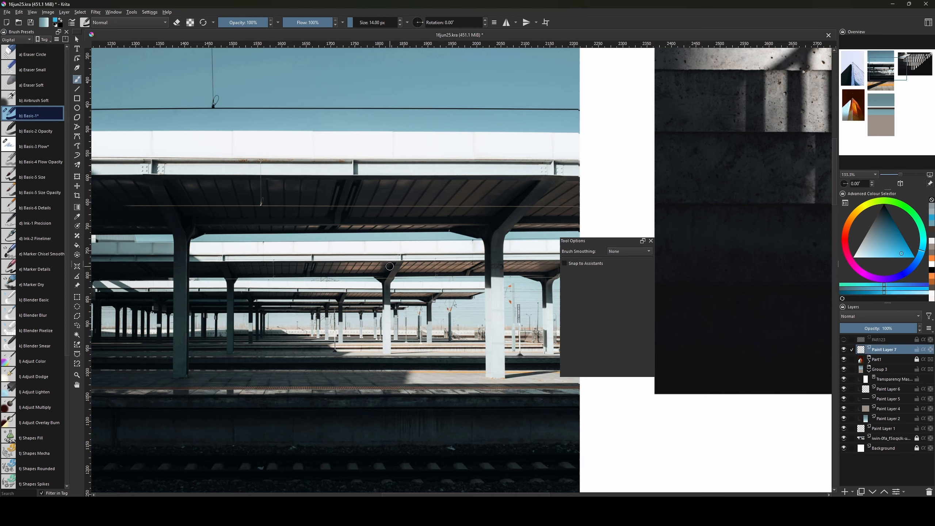
pyautogui.moveTo(374, 276); pyautogui.dragTo(386, 276)
pyautogui.hotkey('ctrl', 'z')
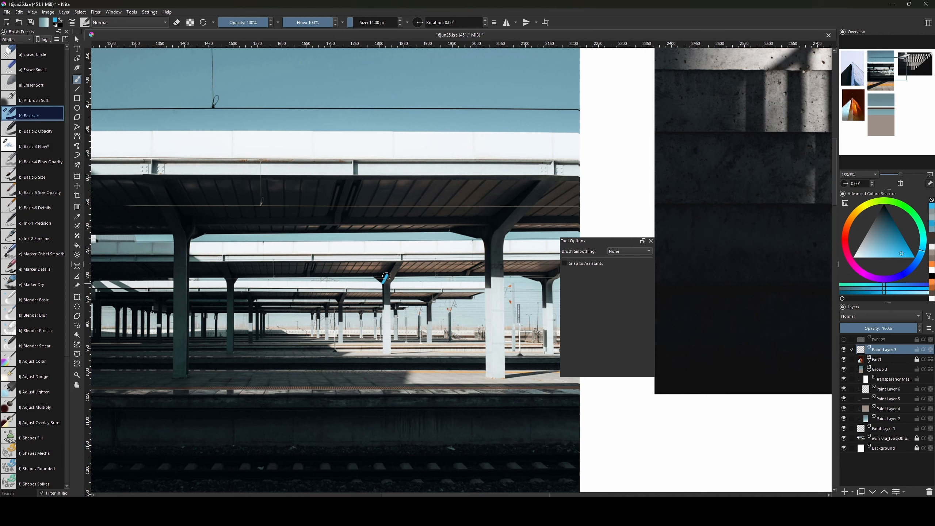
pyautogui.hotkey('ctrl', 'z')
# Draw blue straight vertical lines down the Y-shaped pillar, undoing the misplaced ones.
pyautogui.press('v')
pyautogui.moveTo(384, 282); pyautogui.dragTo(386, 334)
pyautogui.hotkey('ctrl', 'z')
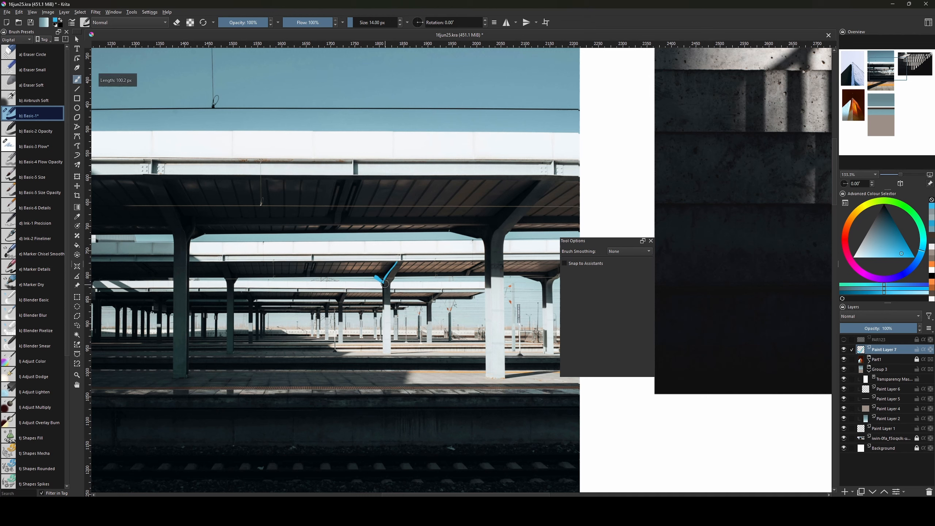
pyautogui.press('v')
pyautogui.moveTo(384, 284); pyautogui.dragTo(385, 344)
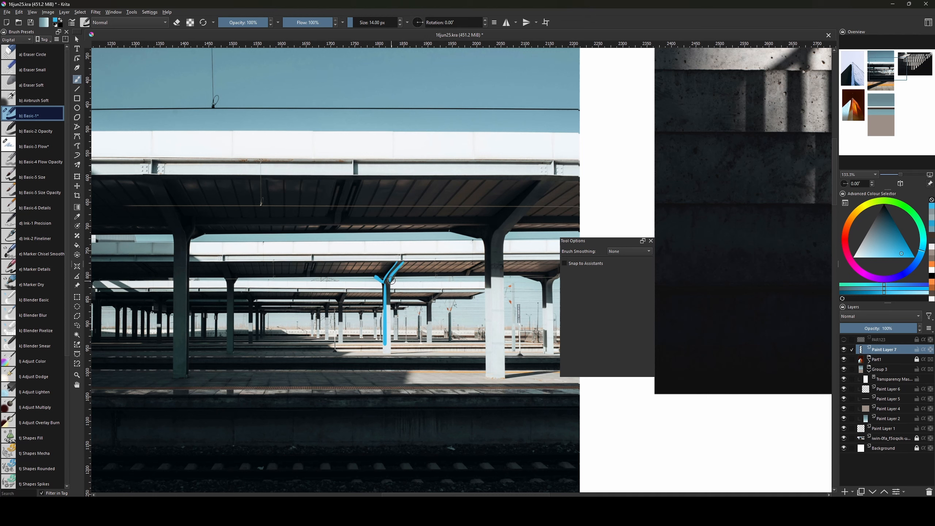
pyautogui.press('v')
pyautogui.moveTo(390, 286); pyautogui.dragTo(393, 338)
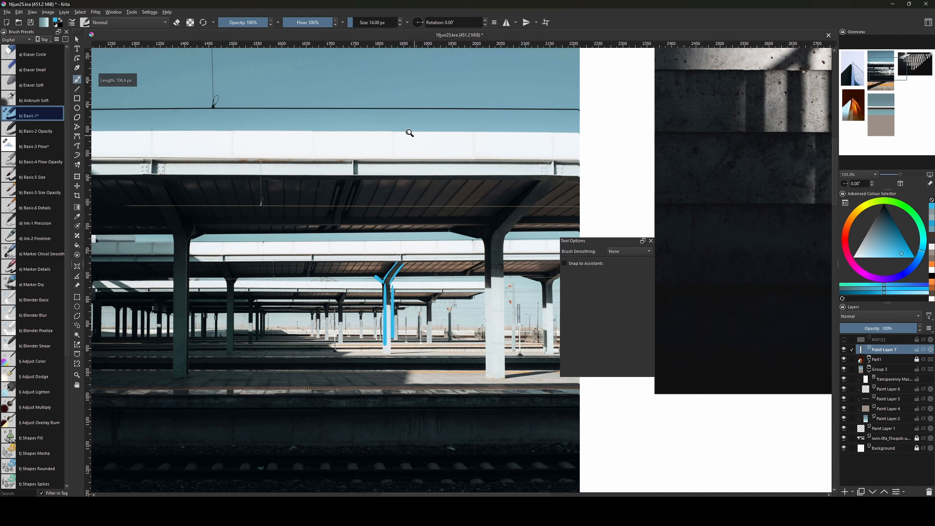
pyautogui.hotkey('ctrl', 'z')
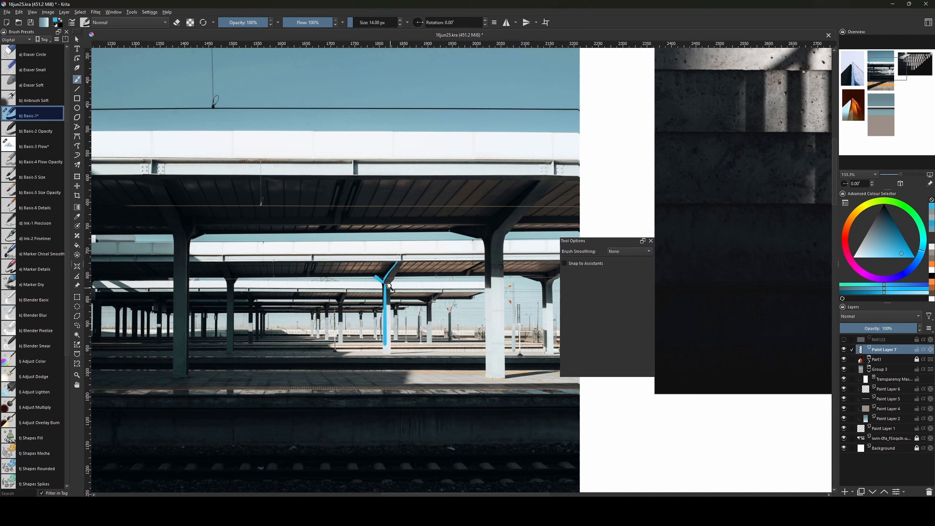
pyautogui.hotkey('ctrl', 'z')
pyautogui.hotkey('ctrl', 'z')
# Trace the pillar's diagonal bracket in blue, then bring the yellow tactile strip into view.
pyautogui.press('v')
pyautogui.moveTo(402, 261); pyautogui.dragTo(389, 290)
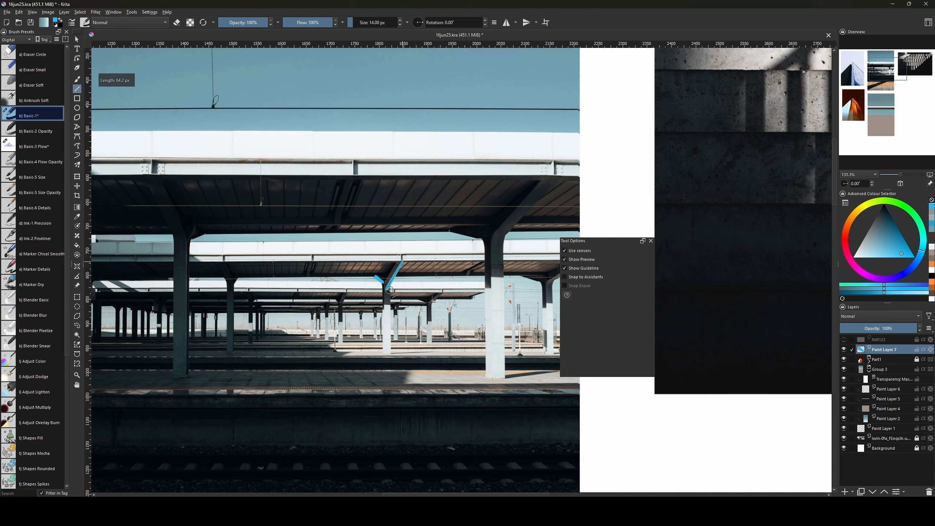
pyautogui.hotkey('ctrl', 'z')
pyautogui.hotkey('ctrl', 'z')
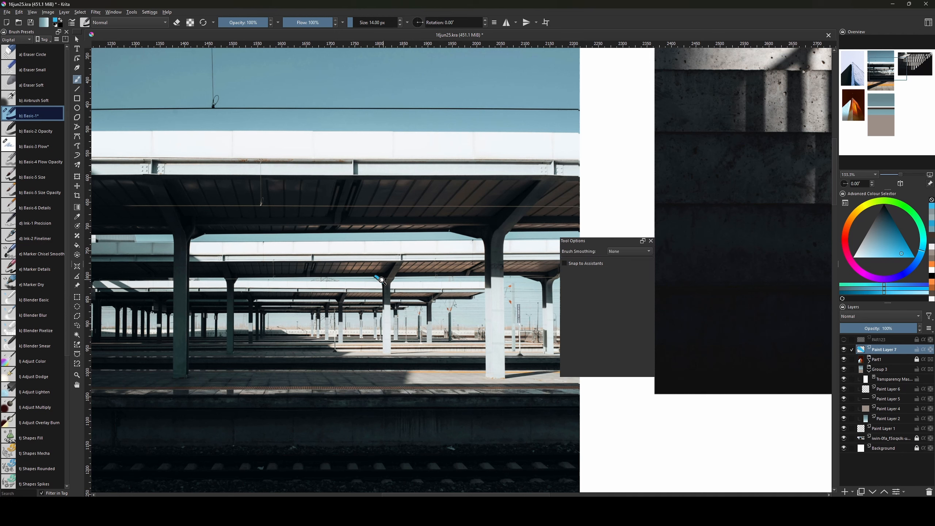
pyautogui.press('v')
pyautogui.moveTo(372, 278)
pyautogui.mouseDown()
pyautogui.moveTo(383, 283)
pyautogui.moveTo(394, 261)
pyautogui.moveTo(386, 289)
pyautogui.moveTo(394, 345)
pyautogui.moveTo(385, 334)
pyautogui.mouseUp()
pyautogui.hotkey('ctrl', 'z')
pyautogui.press('v')
pyautogui.hotkey('ctrl', 'z')
pyautogui.press('v')
pyautogui.press('b')
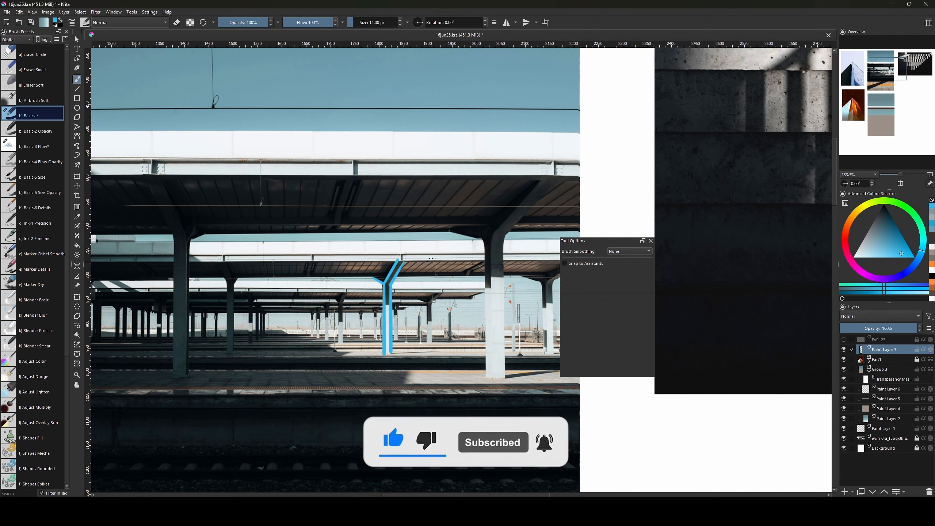
pyautogui.moveTo(461, 454); pyautogui.dragTo(452, 89)
# Add a new paint layer (Paint Layer 8) above Paint Layer 5.
pyautogui.keyDown('ctrl'); pyautogui.scroll(-1, 397, 180); pyautogui.keyUp('ctrl')
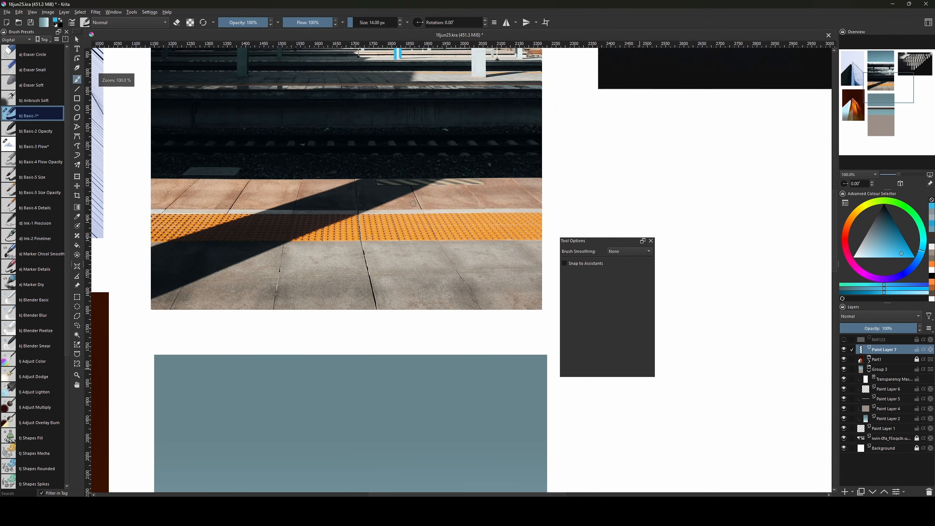
pyautogui.scroll(-6, 430, 313)
pyautogui.moveTo(448, 240); pyautogui.dragTo(472, 238)
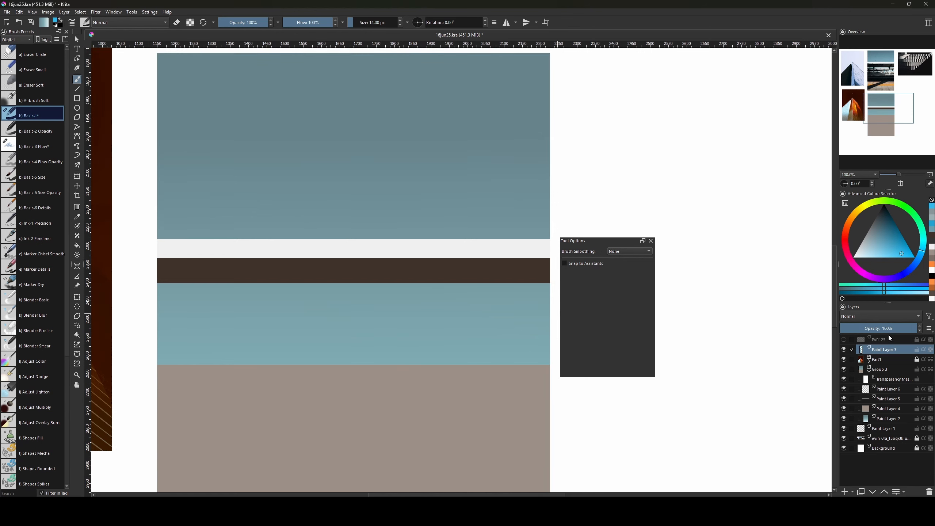
pyautogui.click(882, 398)
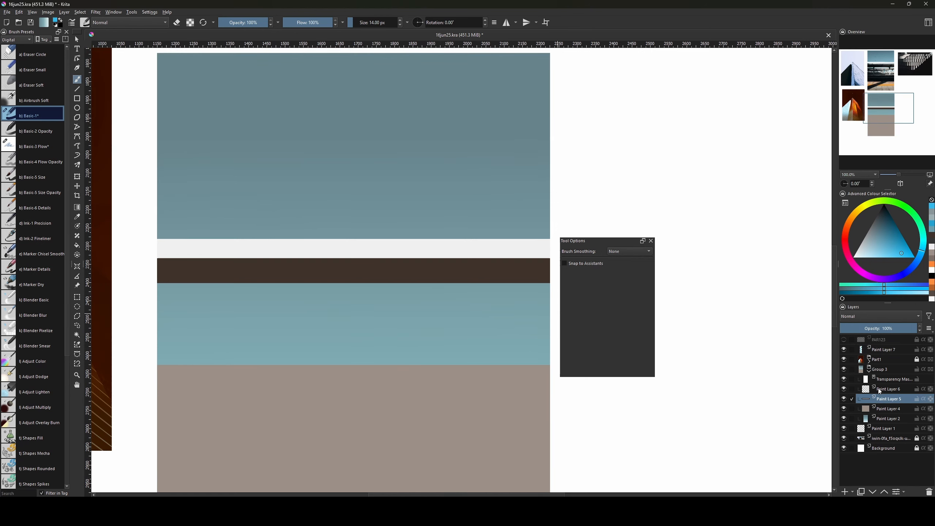
pyautogui.press('Insert')
# Try blue straight lines across the brown band, check the station photo, and undo them.
pyautogui.press('v')
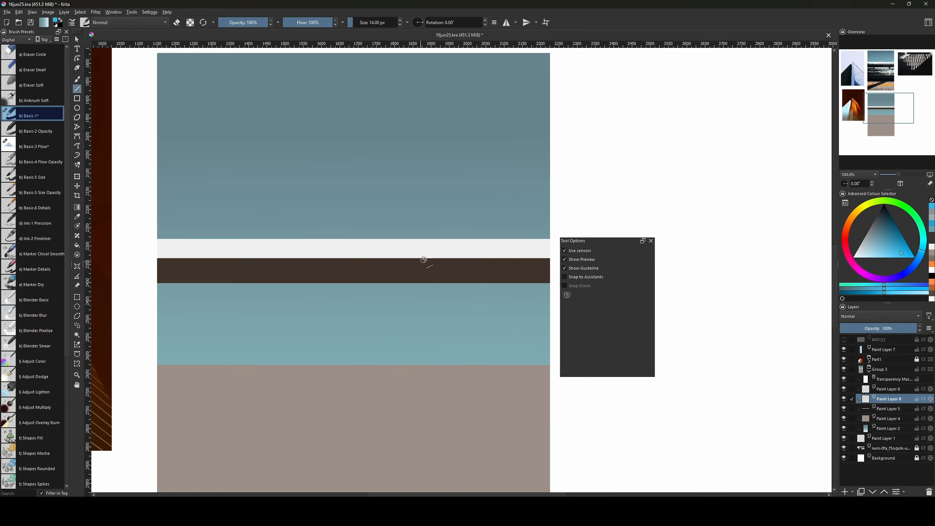
pyautogui.moveTo(436, 258); pyautogui.dragTo(399, 283)
pyautogui.press('b')
pyautogui.hotkey('ctrl', 'z')
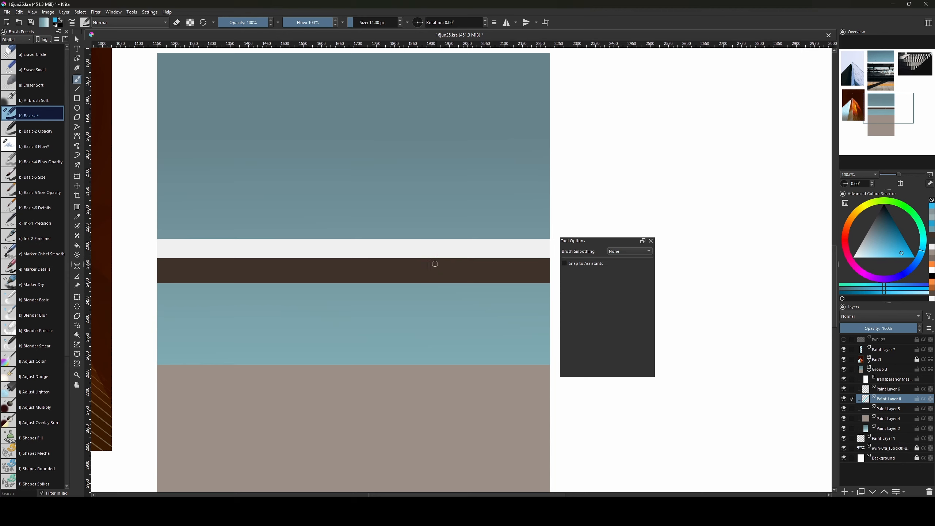
pyautogui.press('v')
pyautogui.moveTo(401, 282); pyautogui.dragTo(434, 260)
pyautogui.press('b')
pyautogui.hotkey('ctrl', 'z')
pyautogui.press('v')
pyautogui.press('b')
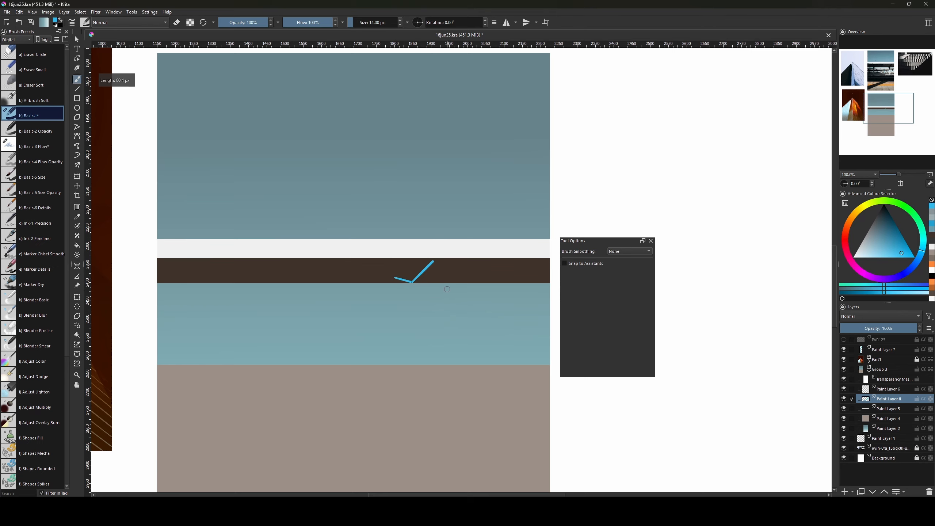
pyautogui.moveTo(428, 126); pyautogui.dragTo(419, 332)
pyautogui.moveTo(448, 105)
pyautogui.mouseDown()
pyautogui.moveTo(440, 362)
pyautogui.moveTo(427, 121)
pyautogui.mouseUp()
pyautogui.moveTo(432, 451)
pyautogui.mouseDown()
pyautogui.moveTo(449, 293)
pyautogui.moveTo(439, 256)
pyautogui.mouseUp()
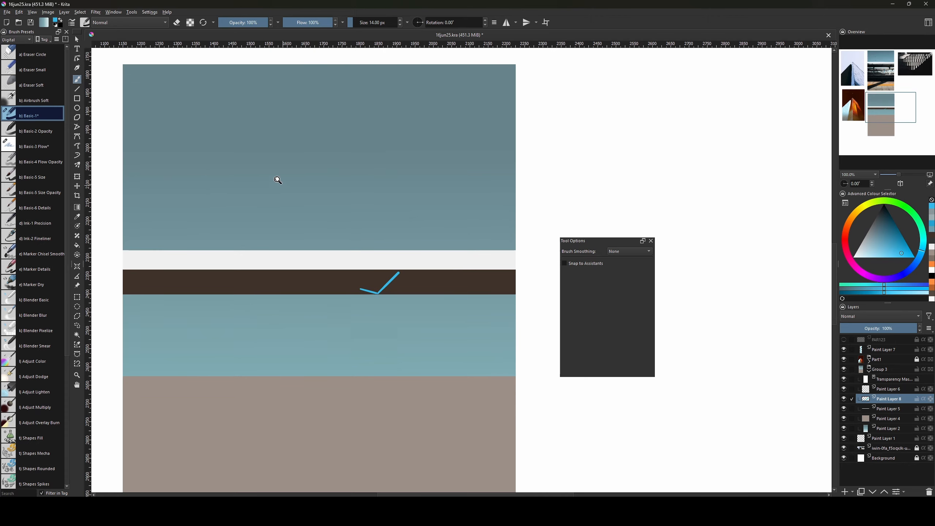
pyautogui.hotkey('ctrl', 'z')
pyautogui.hotkey('ctrl', 'z')
# Draw the pillar's first diagonal edge, compare with the photo, and undo the stray upper stroke.
pyautogui.press('v')
pyautogui.moveTo(366, 293)
pyautogui.mouseDown()
pyautogui.moveTo(393, 310)
pyautogui.moveTo(416, 269)
pyautogui.mouseUp()
pyautogui.press('b')
pyautogui.moveTo(458, 79)
pyautogui.mouseDown()
pyautogui.moveTo(426, 259)
pyautogui.moveTo(446, 402)
pyautogui.mouseUp()
pyautogui.moveTo(407, 216); pyautogui.dragTo(435, 363)
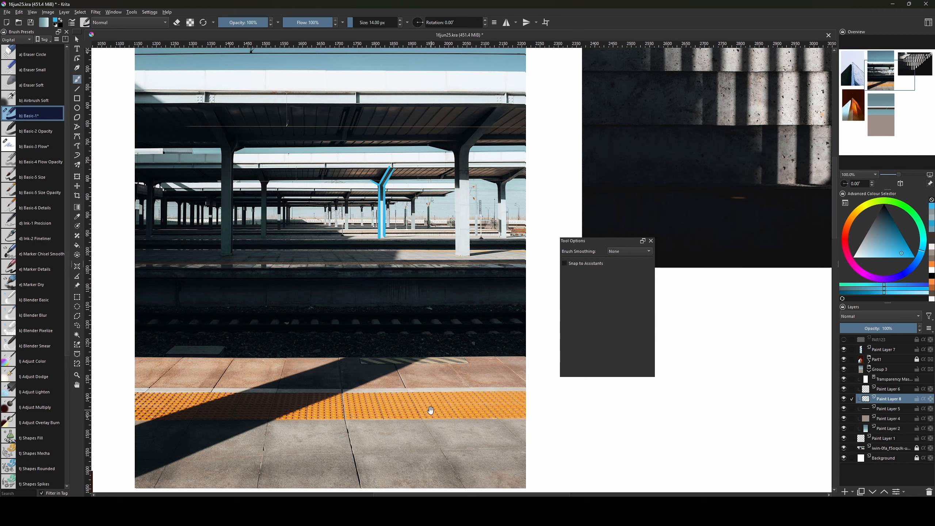
pyautogui.moveTo(427, 427); pyautogui.dragTo(404, 217)
pyautogui.moveTo(414, 488); pyautogui.dragTo(420, 259)
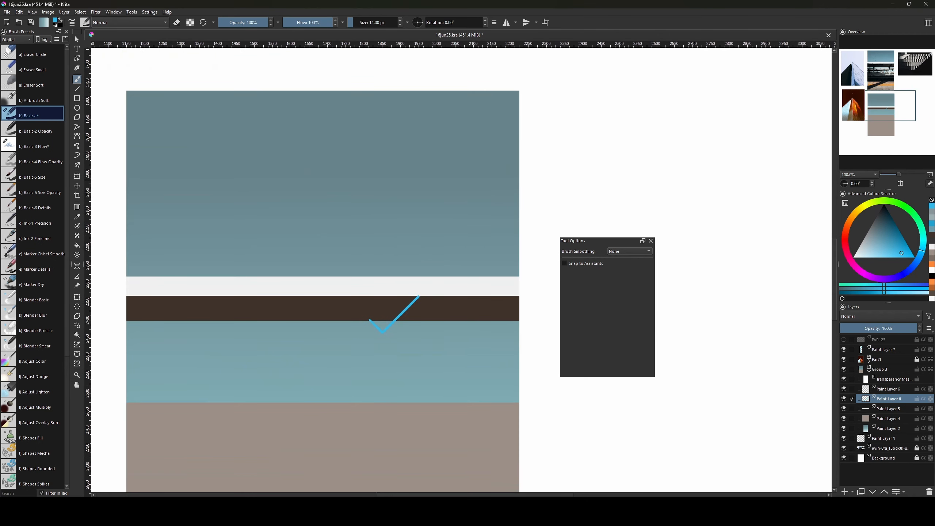
pyautogui.hotkey('ctrl', 'z')
# Draw the pillar's two blue diagonal edges and two vertical edges with the Line tool.
pyautogui.press('v')
pyautogui.moveTo(370, 322)
pyautogui.mouseDown()
pyautogui.moveTo(375, 328)
pyautogui.moveTo(406, 299)
pyautogui.moveTo(384, 331)
pyautogui.mouseUp()
pyautogui.hotkey('ctrl', 'z')
pyautogui.press('v')
pyautogui.hotkey('ctrl', 'z')
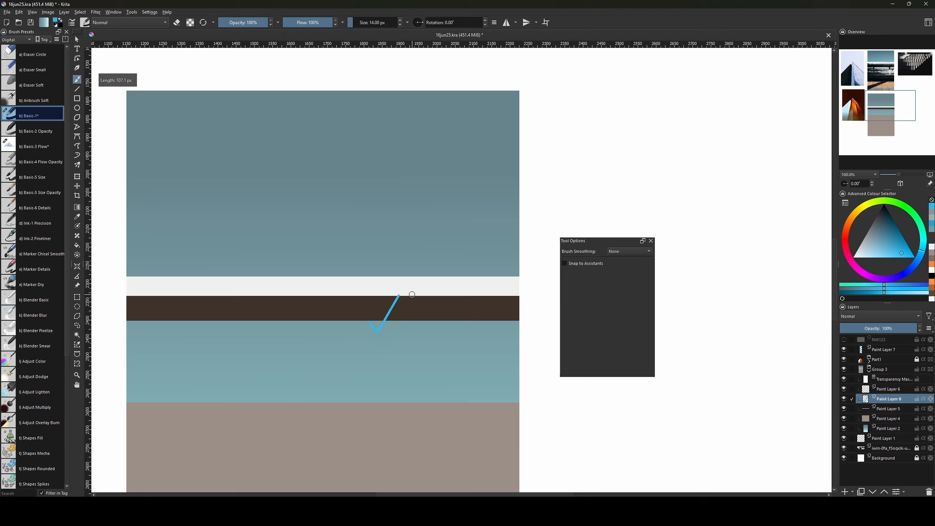
pyautogui.press('v')
pyautogui.moveTo(406, 296); pyautogui.dragTo(384, 334)
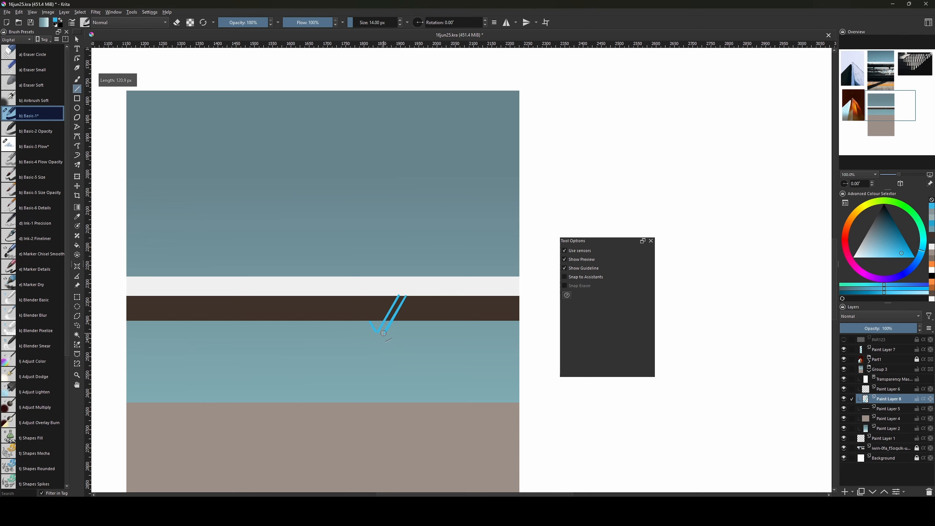
pyautogui.moveTo(379, 388); pyautogui.dragTo(379, 391)
pyautogui.moveTo(376, 333); pyautogui.dragTo(376, 391)
pyautogui.press('b')
pyautogui.moveTo(463, 111); pyautogui.dragTo(422, 275)
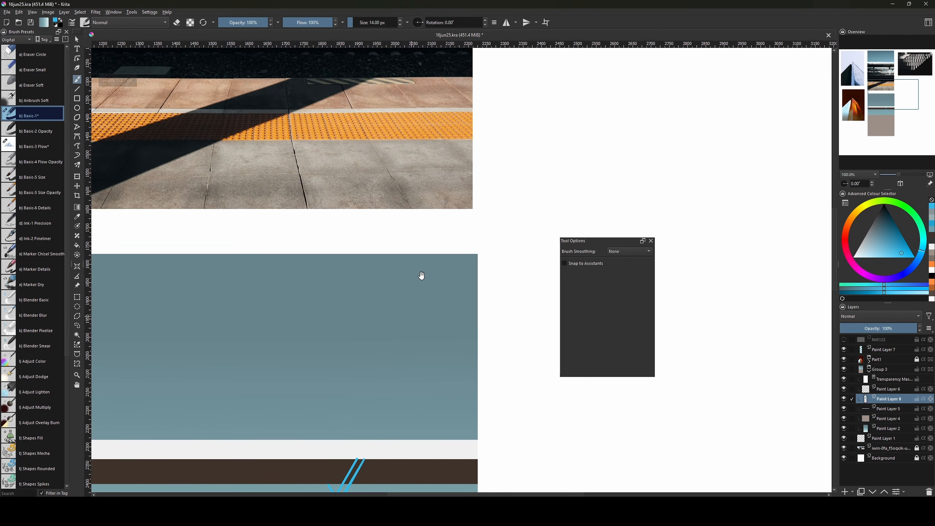
pyautogui.moveTo(388, 139); pyautogui.dragTo(422, 355)
pyautogui.moveTo(422, 418); pyautogui.dragTo(440, 209)
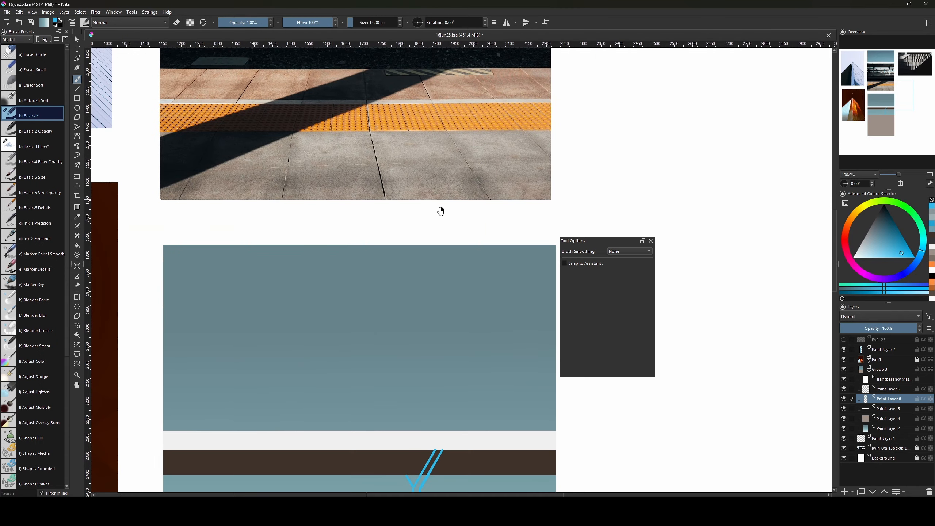
pyautogui.moveTo(463, 487); pyautogui.dragTo(429, 281)
# Discard a trial joining line between the verticals and add Paint Layer 9 for the fill.
pyautogui.scroll(10, 430, 281)
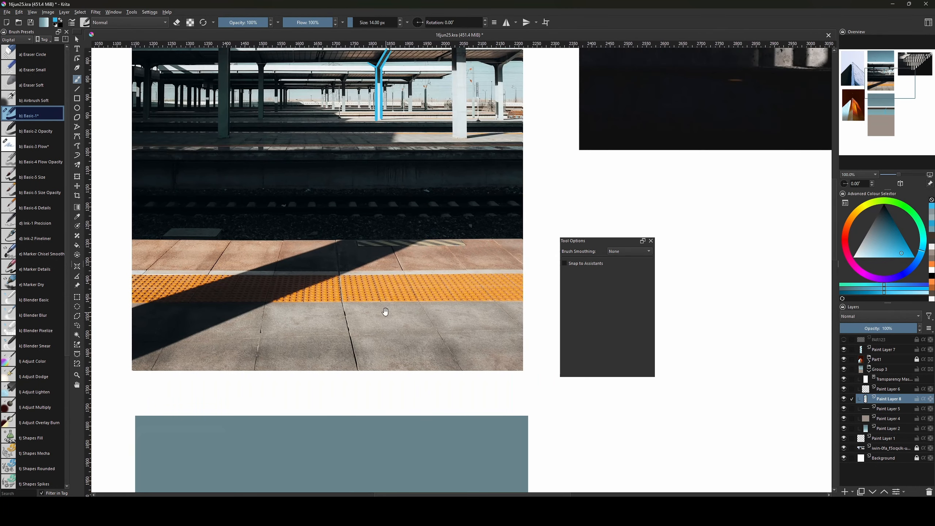
pyautogui.press('-')
pyautogui.scroll(-7, 441, 329)
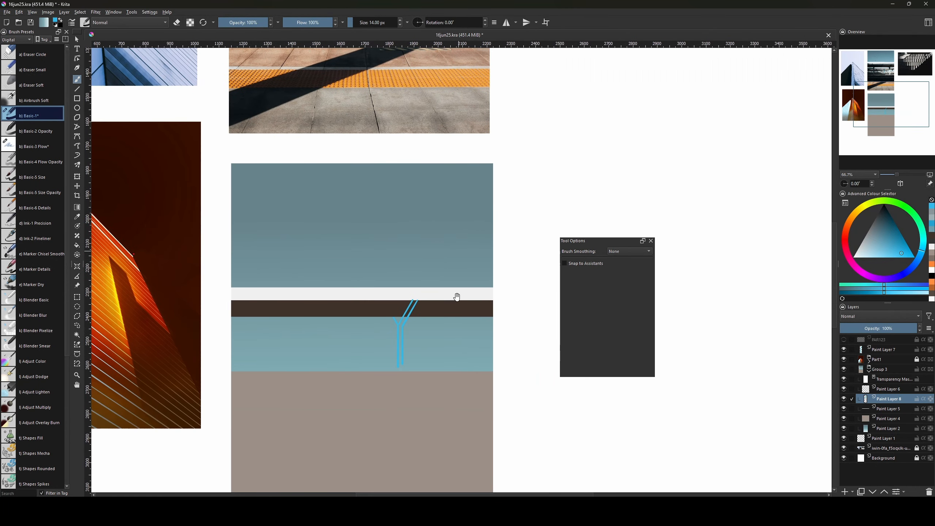
pyautogui.press('v')
pyautogui.moveTo(391, 279)
pyautogui.mouseDown()
pyautogui.moveTo(385, 329)
pyautogui.moveTo(393, 338)
pyautogui.mouseUp()
pyautogui.hotkey('ctrl', 'z')
pyautogui.press('v')
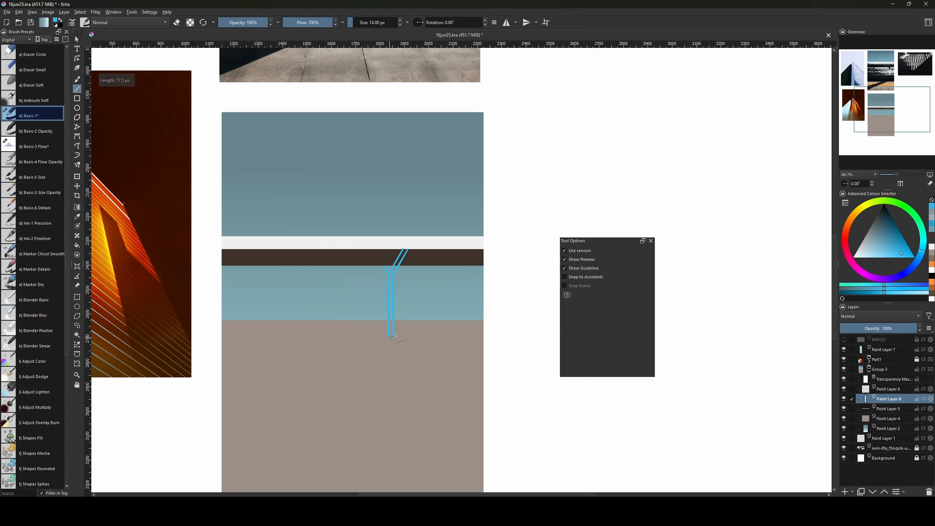
pyautogui.hotkey('ctrl', 'z')
pyautogui.moveTo(442, 261)
pyautogui.mouseDown()
pyautogui.moveTo(471, 274)
pyautogui.moveTo(484, 266)
pyautogui.mouseUp()
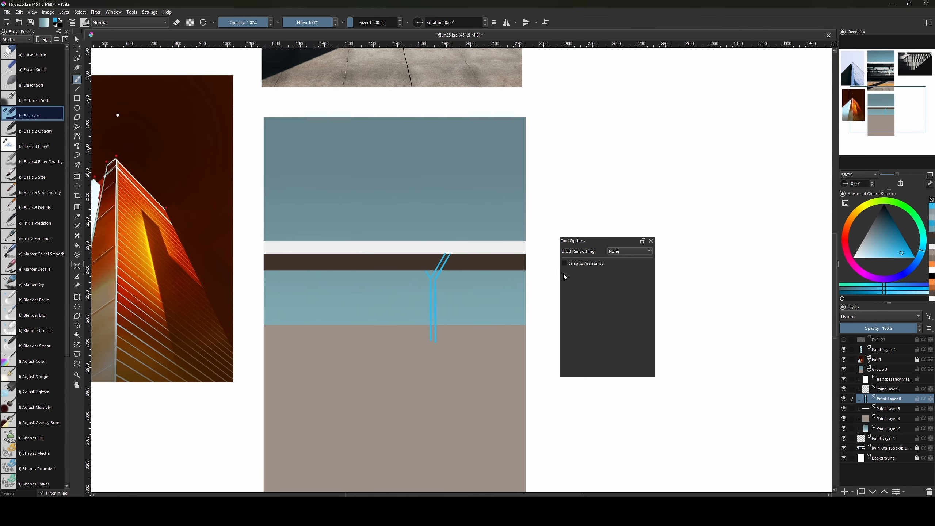
pyautogui.press('Insert')
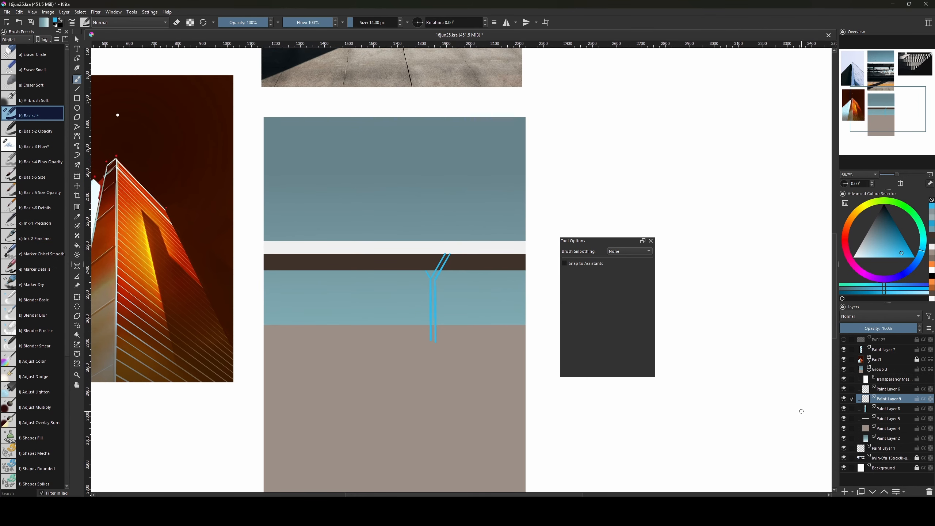
# Move Paint Layer 9 below Paint Layer 8 and trace a polygonal selection around the pillar.
pyautogui.click(78, 318)
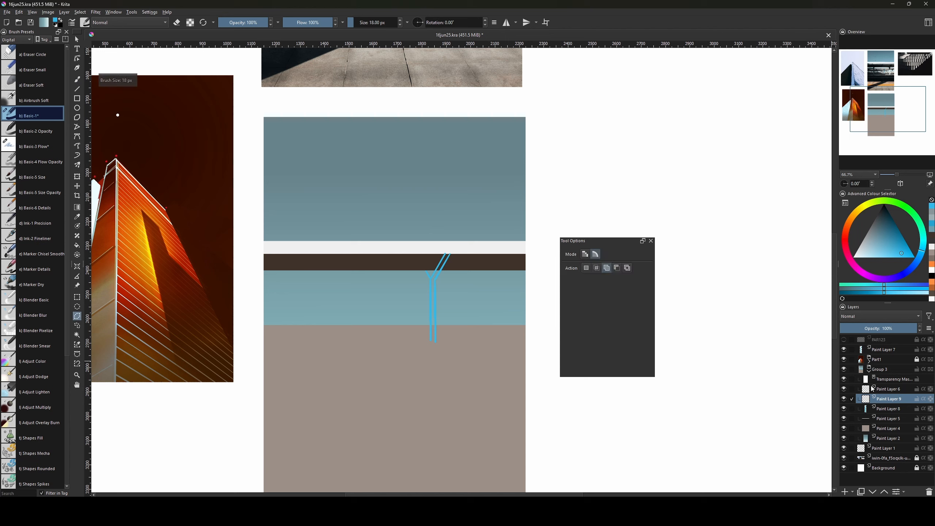
pyautogui.moveTo(888, 398)
pyautogui.mouseDown()
pyautogui.moveTo(884, 412)
pyautogui.moveTo(885, 392)
pyautogui.mouseUp()
pyautogui.press(']')
pyautogui.hotkey('ctrl', '+')
pyautogui.hotkey('ctrl', '+')
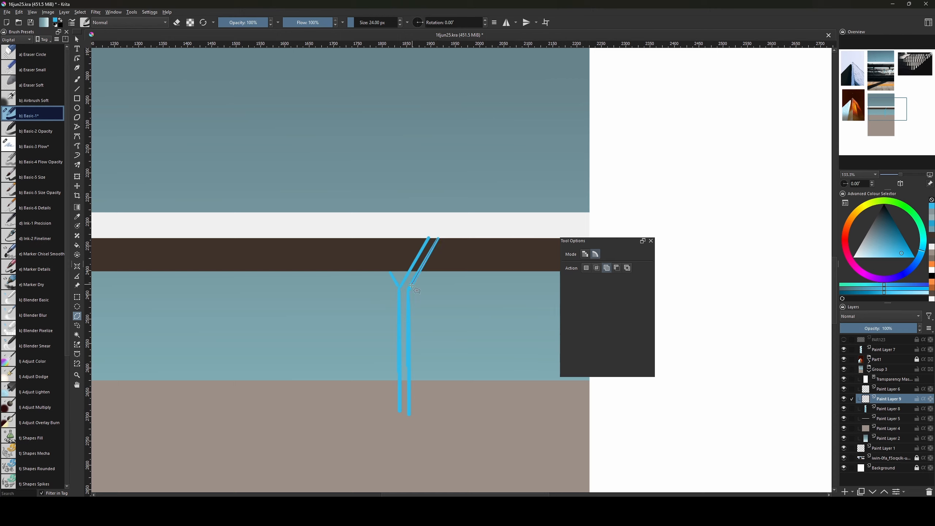
pyautogui.moveTo(408, 289)
pyautogui.mouseDown()
pyautogui.moveTo(414, 408)
pyautogui.moveTo(398, 415)
pyautogui.moveTo(389, 347)
pyautogui.moveTo(399, 289)
pyautogui.mouseUp()
pyautogui.click(389, 271)
pyautogui.click(437, 238)
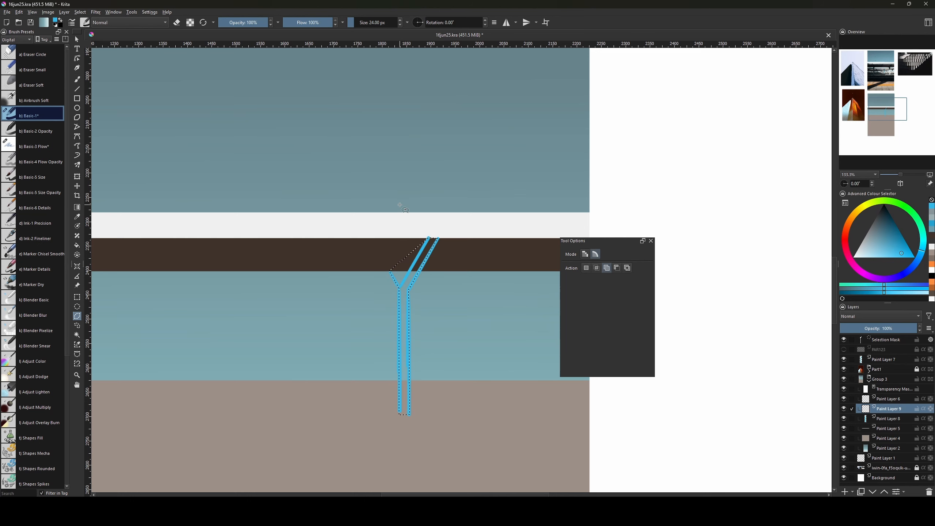
# Study the blue pillar in the station photo and pick a light blue-grey colour.
pyautogui.press('1')
pyautogui.press('-')
pyautogui.moveTo(419, 282); pyautogui.dragTo(415, 481)
pyautogui.moveTo(388, 321); pyautogui.dragTo(380, 434)
pyautogui.press('+')
pyautogui.press('+')
pyautogui.press('+')
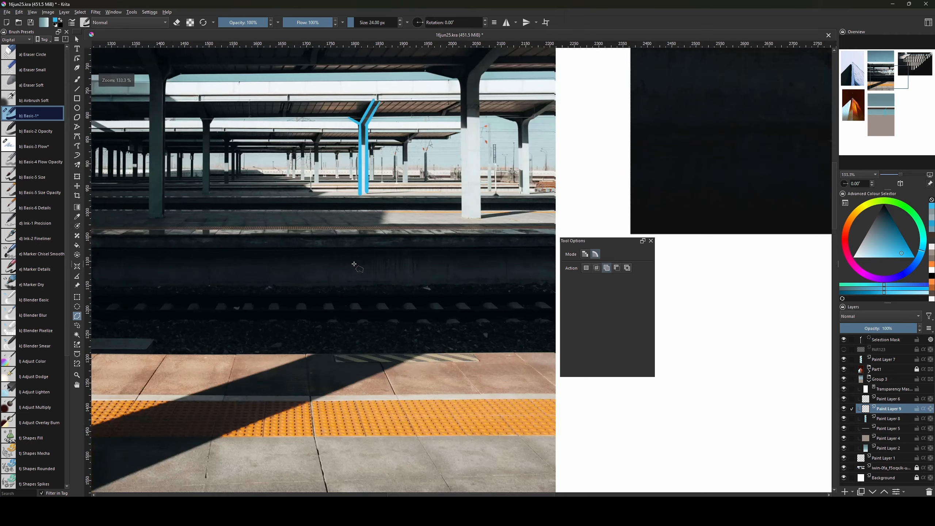
pyautogui.moveTo(355, 266); pyautogui.dragTo(402, 390)
pyautogui.moveTo(352, 201); pyautogui.dragTo(326, 310)
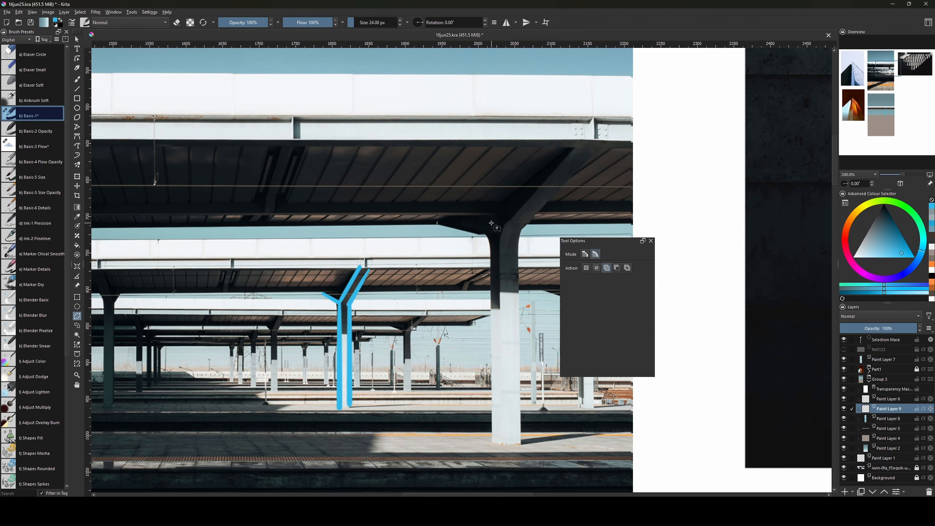
pyautogui.scroll(-10, 313, 311)
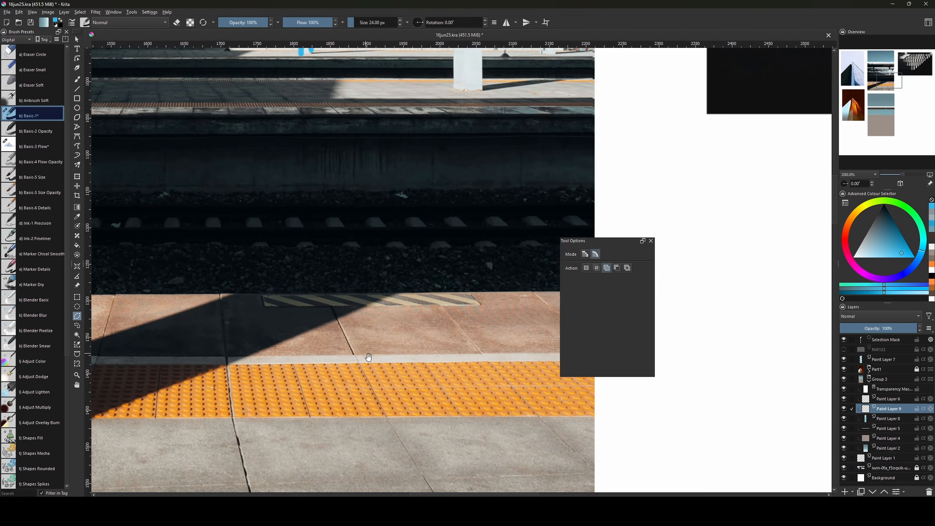
pyautogui.keyDown('ctrl'); pyautogui.scroll(-2, 300, 197); pyautogui.keyUp('ctrl')
pyautogui.scroll(-8, 382, 396)
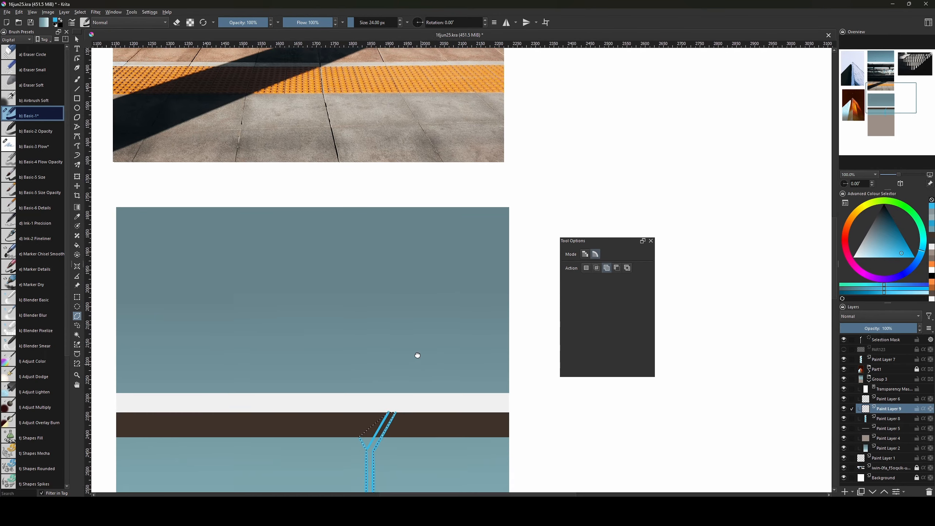
pyautogui.moveTo(887, 246); pyautogui.dragTo(865, 253)
# Fill the pillar selection with light blue-grey, deselect, and zoom in on the filled pillar.
pyautogui.press('f')
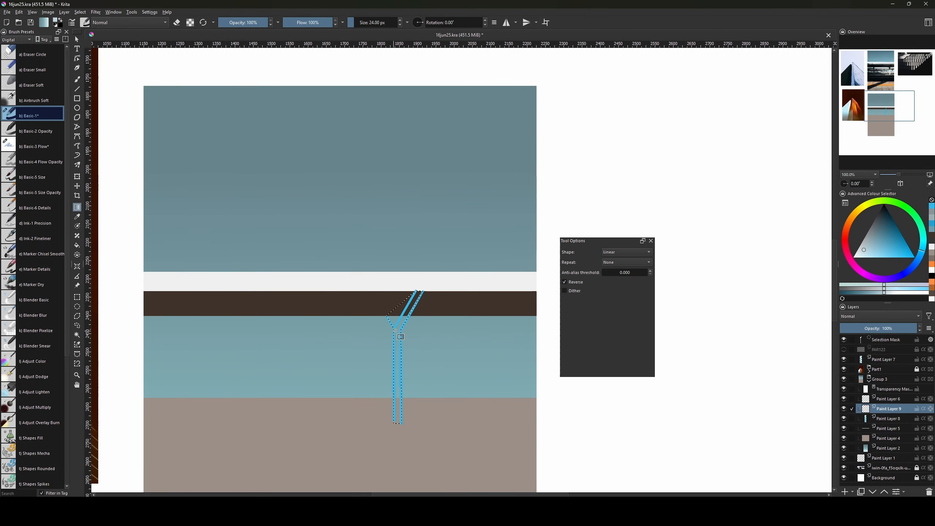
pyautogui.click(404, 310)
pyautogui.hotkey('ctrl', 'shift', 'a')
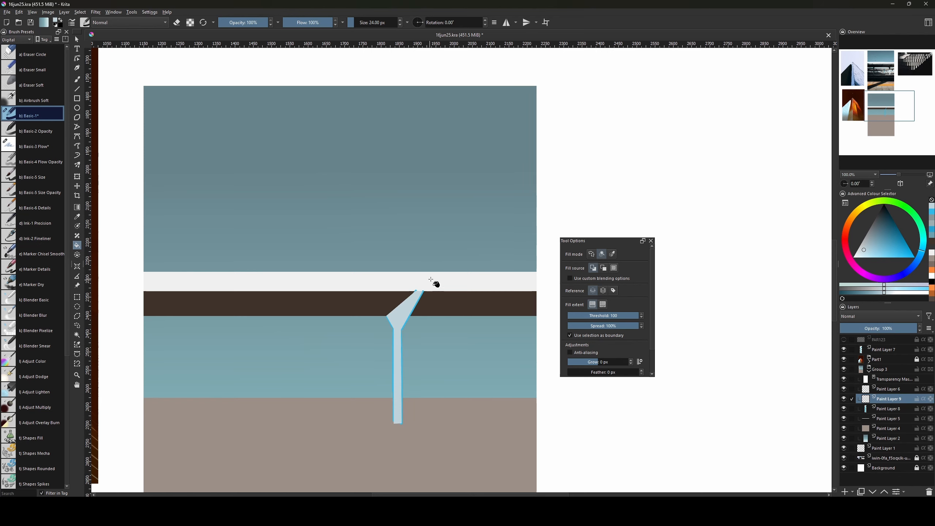
pyautogui.scroll(3, 441, 446)
pyautogui.moveTo(442, 445); pyautogui.dragTo(449, 492)
pyautogui.press('-')
pyautogui.press('-')
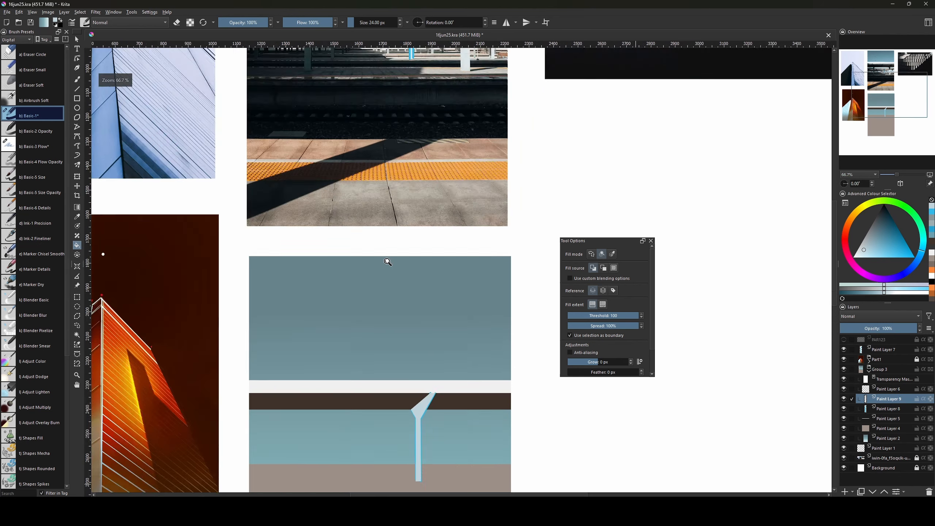
pyautogui.moveTo(436, 291); pyautogui.dragTo(417, 330)
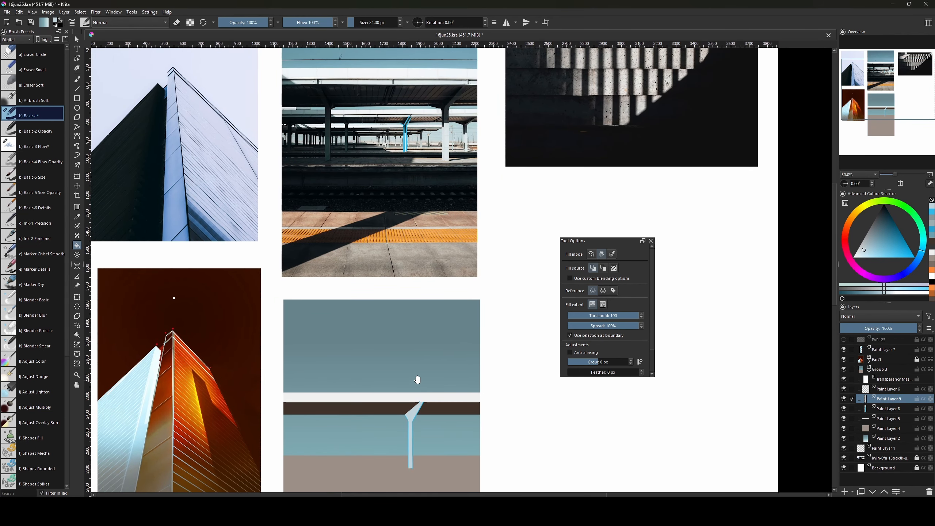
pyautogui.moveTo(419, 388); pyautogui.dragTo(399, 262)
pyautogui.press('+')
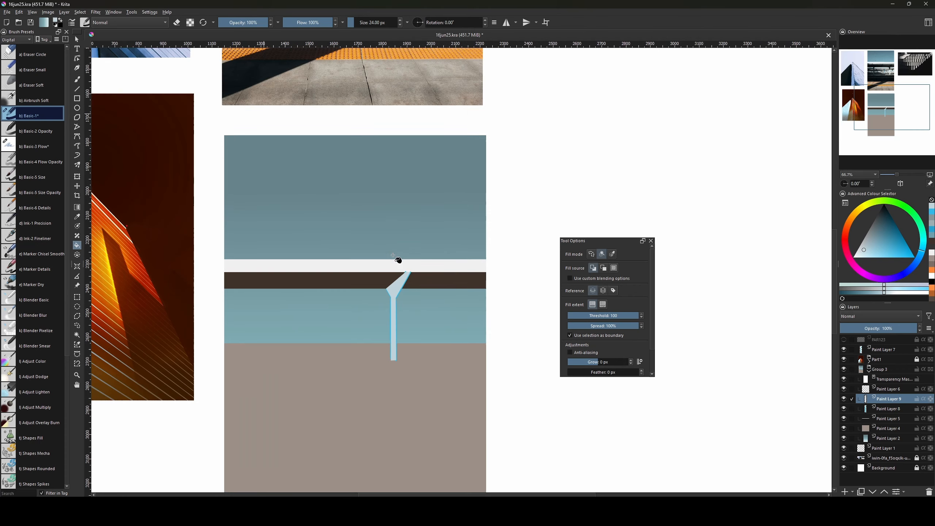
pyautogui.press('+')
pyautogui.press('+')
pyautogui.moveTo(448, 307); pyautogui.dragTo(451, 326)
# Select the triangle between the Y arms, delete it, and clear the selection.
pyautogui.press('l')
pyautogui.click(382, 296)
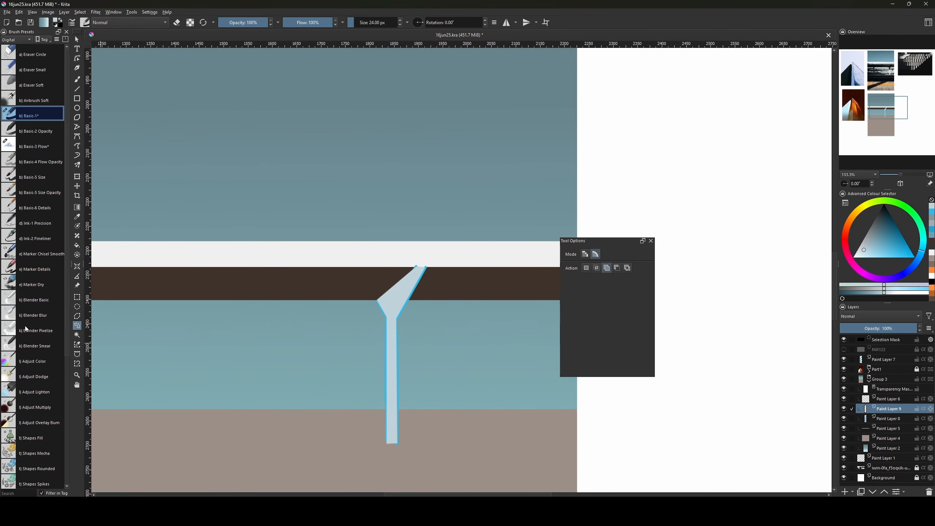
pyautogui.click(77, 317)
pyautogui.hotkey('ctrl', 'shift', 'a')
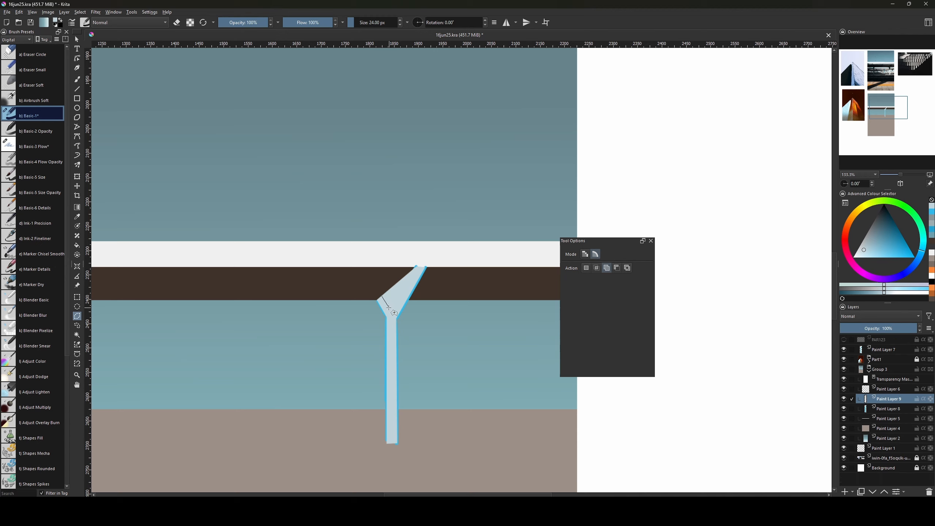
pyautogui.click(389, 308)
pyautogui.click(416, 266)
pyautogui.click(382, 293)
pyautogui.press('Delete')
pyautogui.hotkey('ctrl', 'shift', 'a')
pyautogui.moveTo(448, 318); pyautogui.dragTo(443, 349)
pyautogui.moveTo(435, 343); pyautogui.dragTo(447, 332)
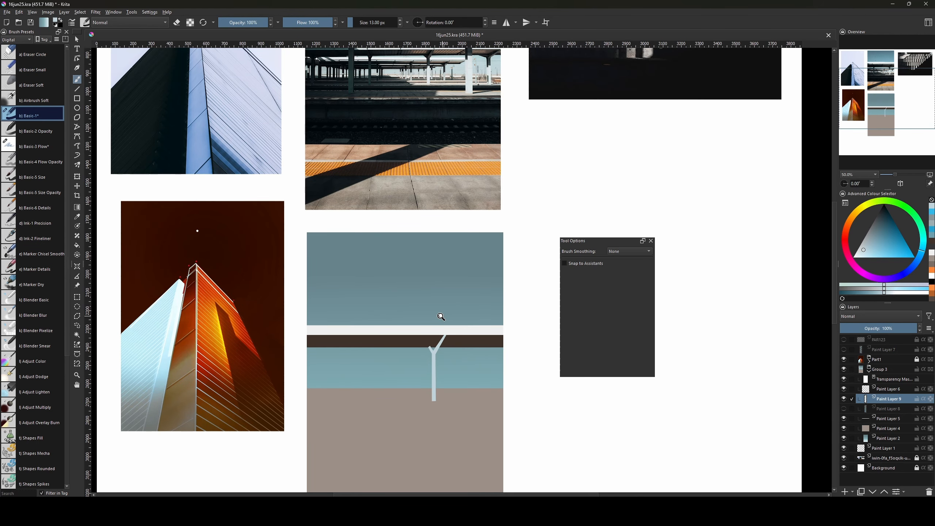
# Duplicate the pillar layer, mirror the copy horizontally, and move it to the left.
pyautogui.hotkey('ctrl', 'j')
pyautogui.hotkey('ctrl', 't')
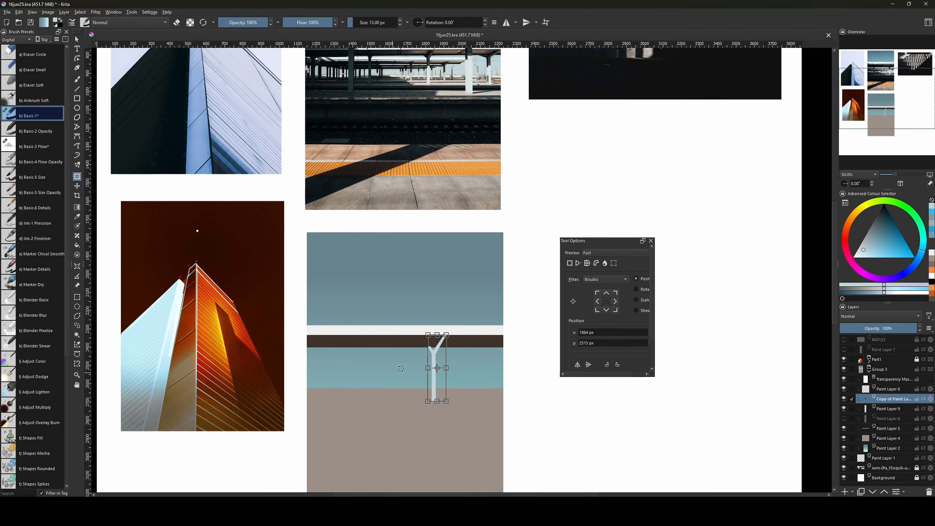
pyautogui.click(577, 364)
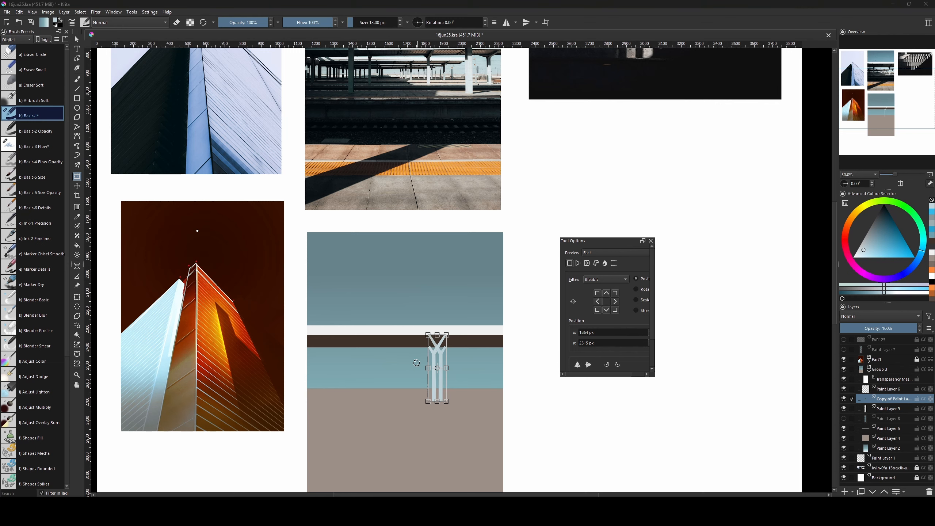
pyautogui.moveTo(439, 353); pyautogui.dragTo(355, 352)
pyautogui.press('b')
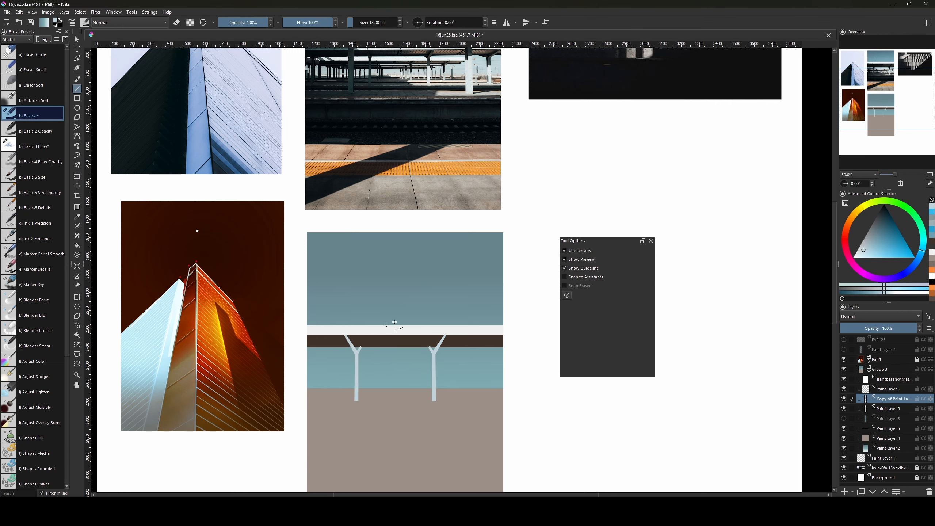
pyautogui.hotkey('ctrl', 't')
pyautogui.moveTo(488, 307); pyautogui.dragTo(483, 346)
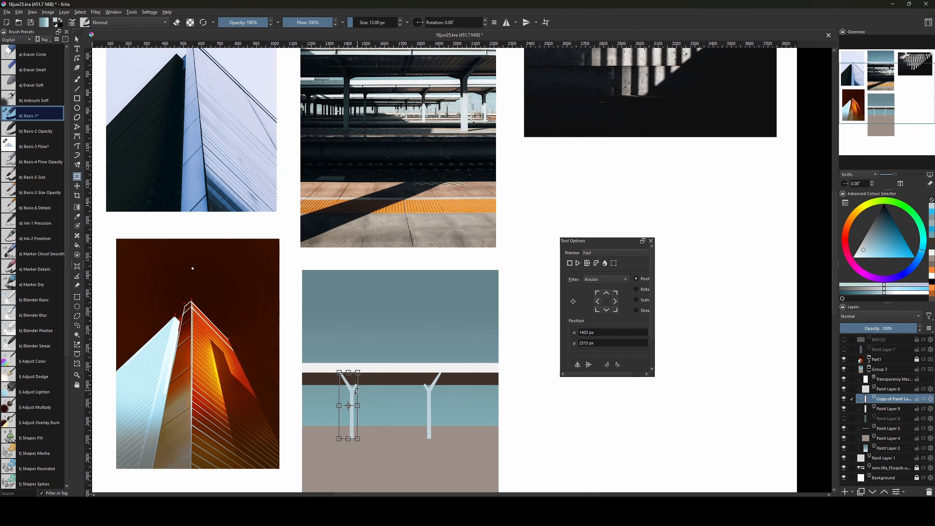
pyautogui.press('l')
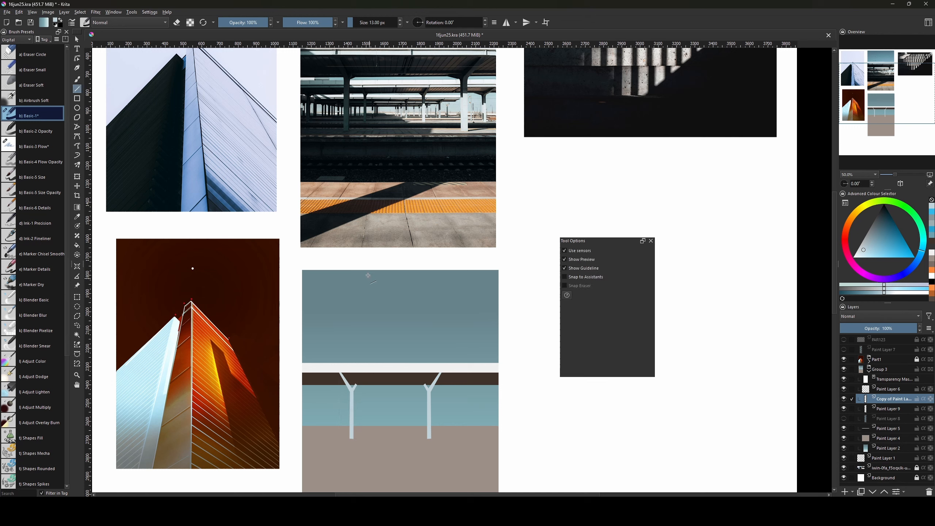
pyautogui.hotkey('ctrl', 't')
pyautogui.press('Return')
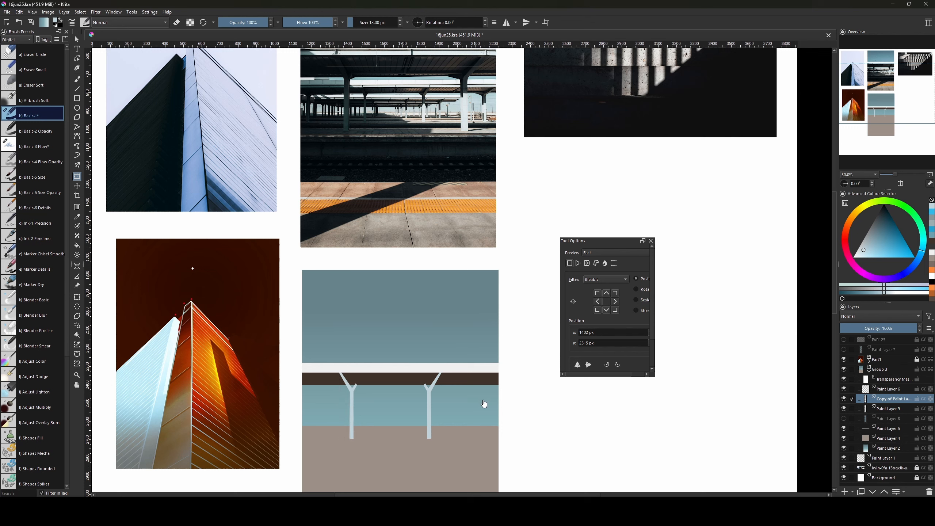
# Duplicate the pillar again and shift the second pillar copy into position.
pyautogui.hotkey('ctrl', 'j')
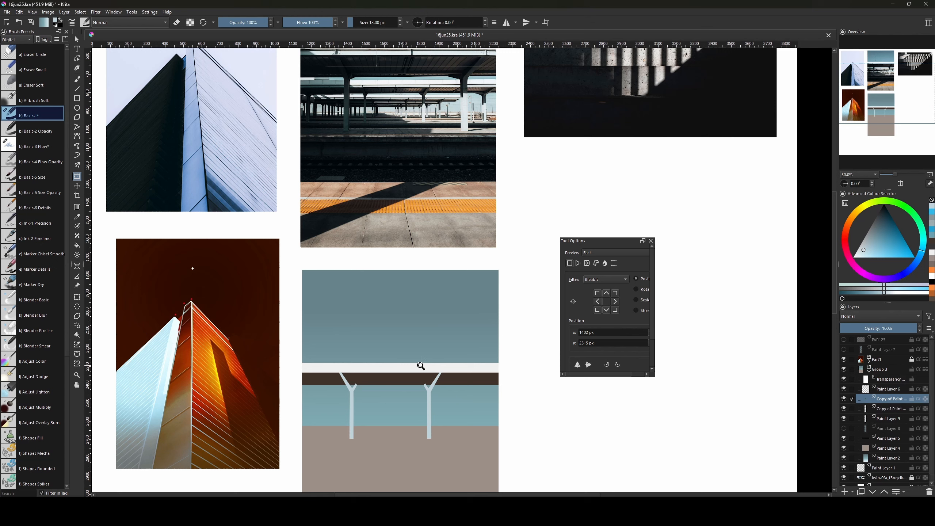
pyautogui.moveTo(345, 399); pyautogui.dragTo(309, 393)
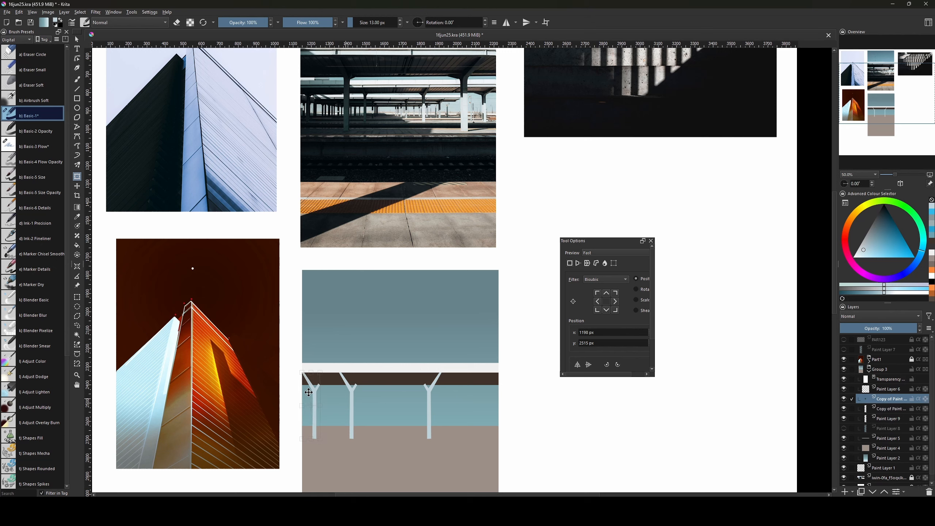
pyautogui.click(890, 410)
pyautogui.click(351, 401)
pyautogui.moveTo(348, 397); pyautogui.dragTo(359, 395)
pyautogui.press('v')
pyautogui.hotkey('ctrl', 't')
pyautogui.press('v')
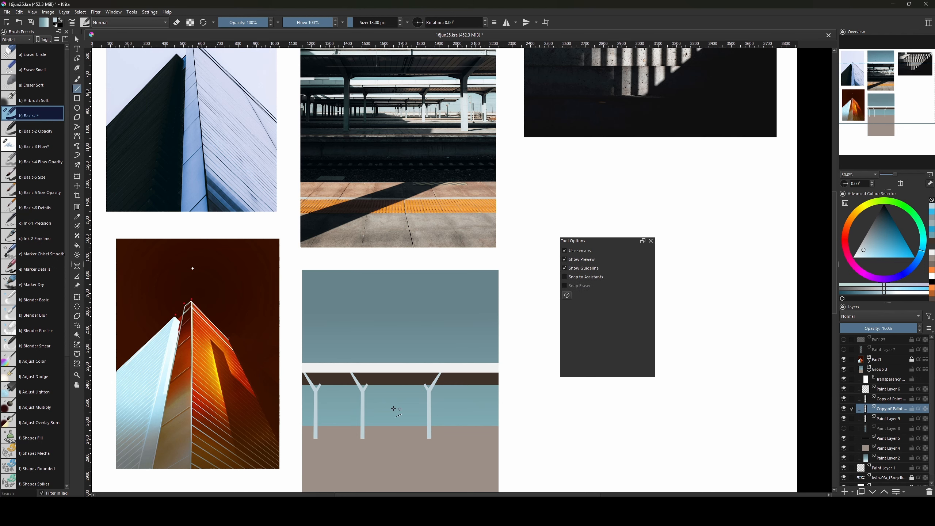
pyautogui.hotkey('ctrl', 't')
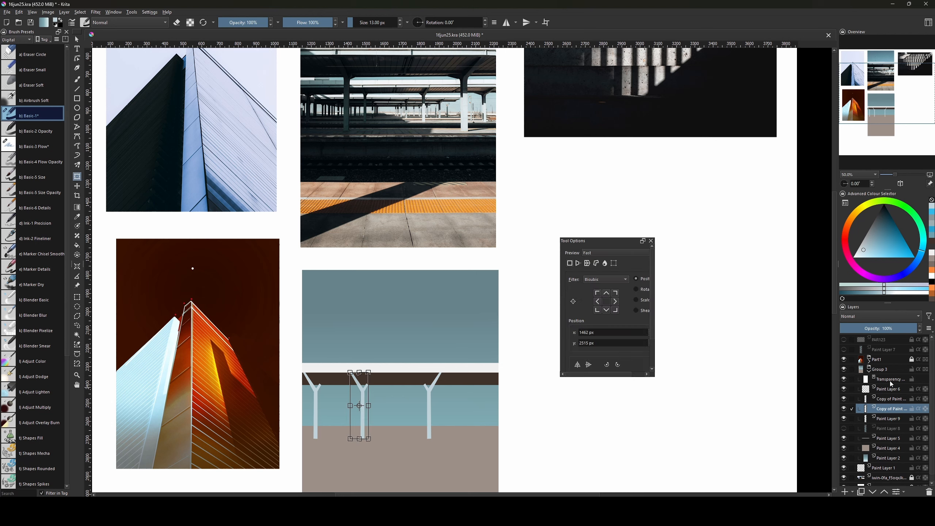
# Realign the original pillar, add a copy at the right end, and select all four pillar layers.
pyautogui.click(889, 419)
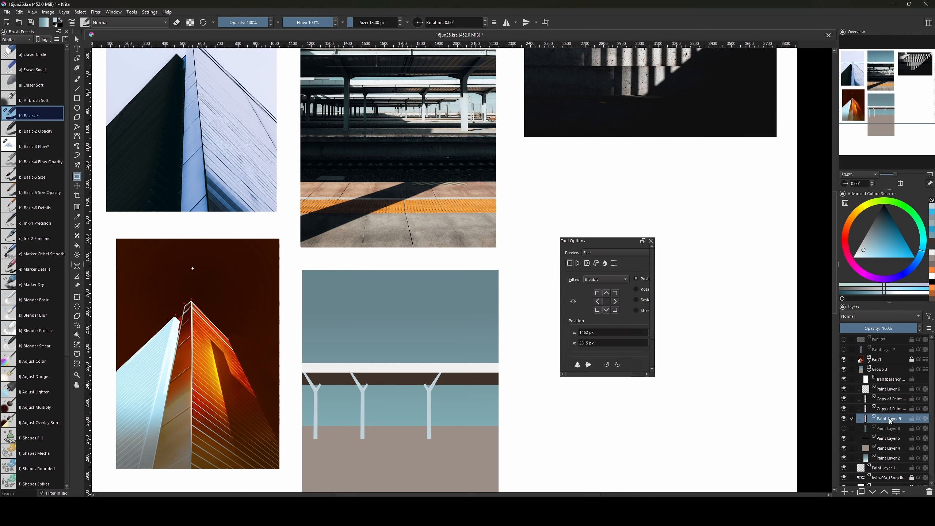
pyautogui.click(429, 397)
pyautogui.moveTo(429, 397); pyautogui.dragTo(430, 396)
pyautogui.press('Return')
pyautogui.hotkey('ctrl', 'j')
pyautogui.click(429, 399)
pyautogui.moveTo(430, 398); pyautogui.dragTo(483, 393)
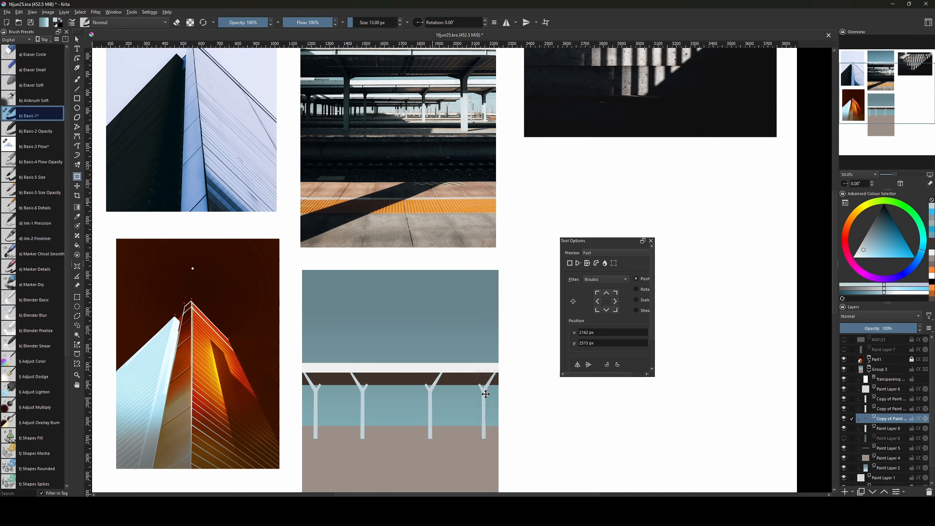
pyautogui.press('Return')
pyautogui.click(887, 398)
pyautogui.keyDown('shift'); pyautogui.click(887, 429); pyautogui.keyUp('shift')
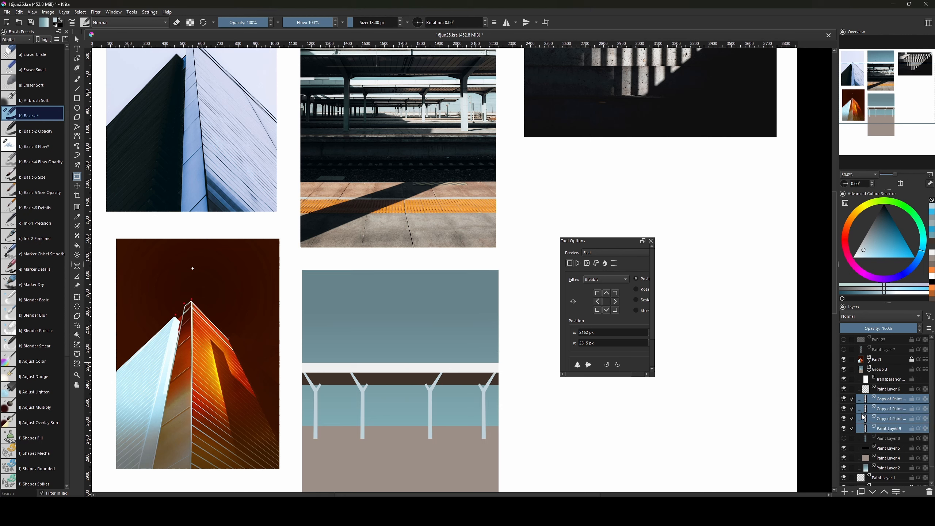
# Group the four pillar layers into one collapsed group.
pyautogui.hotkey('ctrl', 'g')
pyautogui.hotkey('ctrl', 'g')
pyautogui.hotkey('ctrl', 'g')
pyautogui.hotkey('ctrl', 'z')
pyautogui.hotkey('ctrl', 'z')
pyautogui.hotkey('ctrl', 'z')
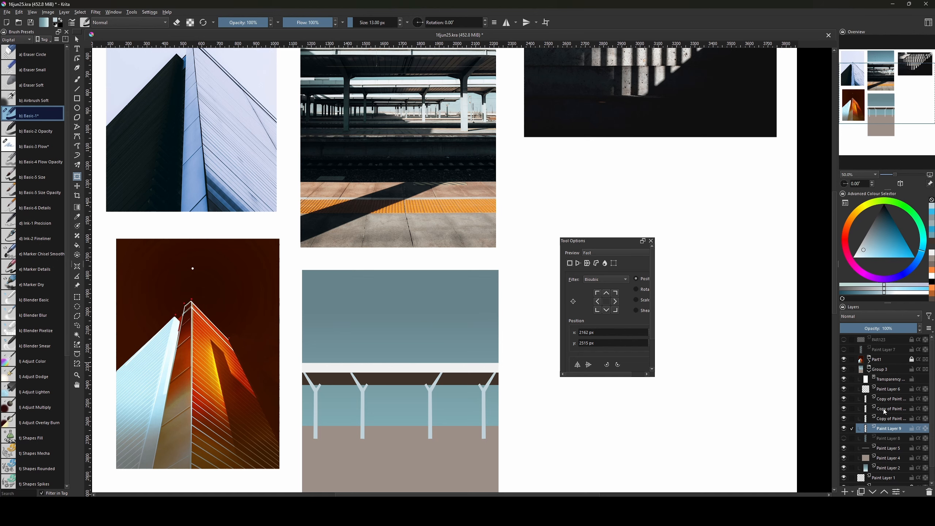
pyautogui.keyDown('shift'); pyautogui.click(885, 404); pyautogui.keyUp('shift')
pyautogui.hotkey('ctrl', 'g')
pyautogui.moveTo(534, 370)
pyautogui.mouseDown()
pyautogui.moveTo(539, 405)
pyautogui.moveTo(539, 385)
pyautogui.mouseUp()
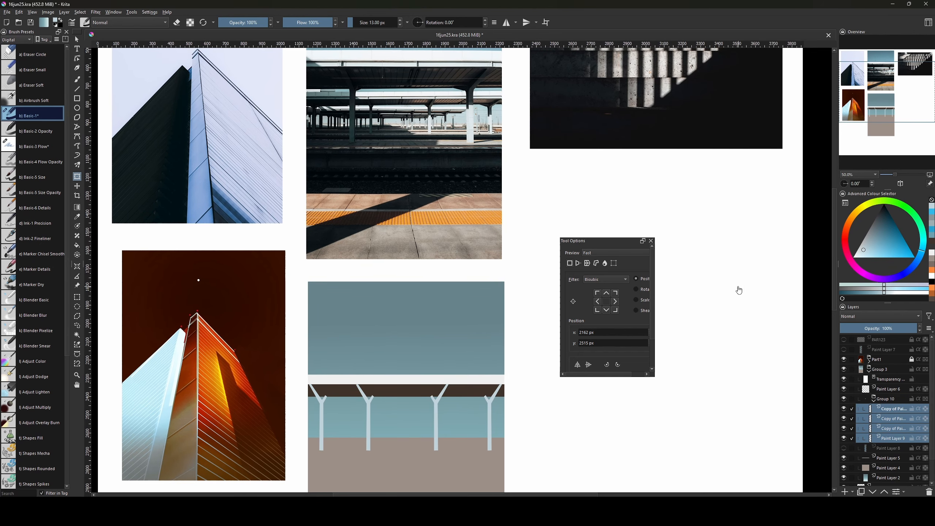
pyautogui.click(874, 403)
pyautogui.moveTo(479, 408)
pyautogui.mouseDown()
pyautogui.moveTo(450, 412)
pyautogui.moveTo(470, 439)
pyautogui.mouseUp()
pyautogui.moveTo(777, 174)
pyautogui.mouseDown()
pyautogui.moveTo(777, 187)
pyautogui.moveTo(756, 121)
pyautogui.mouseUp()
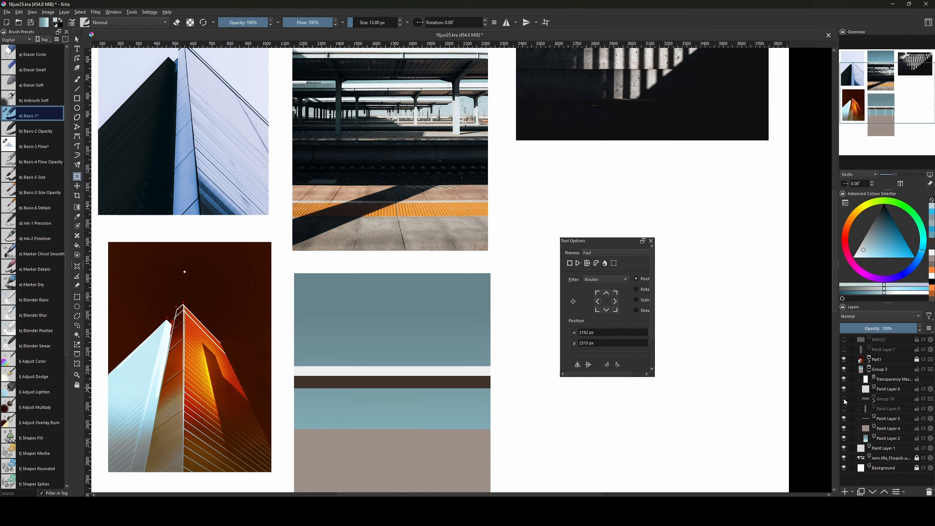
# Delete the hidden Paint Layer 8 and move Paint Layer 5 up among the pillar layers.
pyautogui.click(875, 402)
pyautogui.click(885, 449)
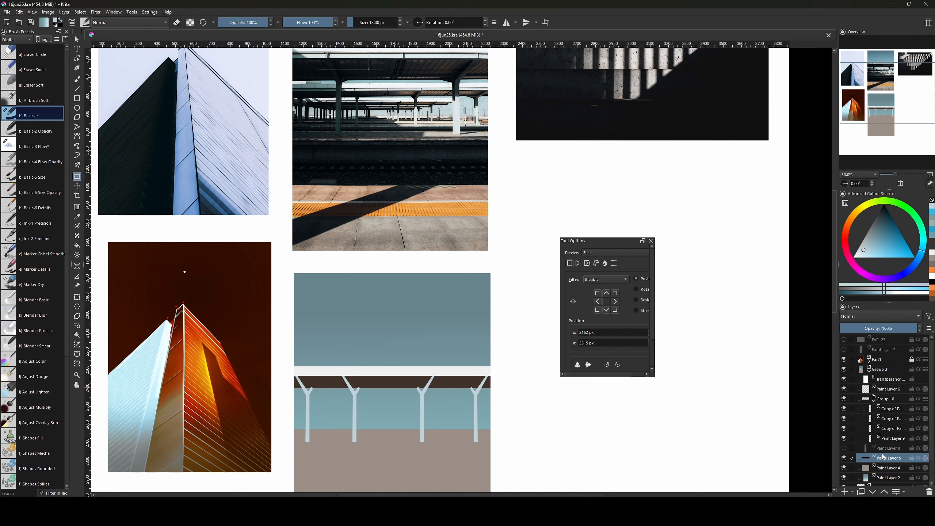
pyautogui.hotkey('shift', 'Delete')
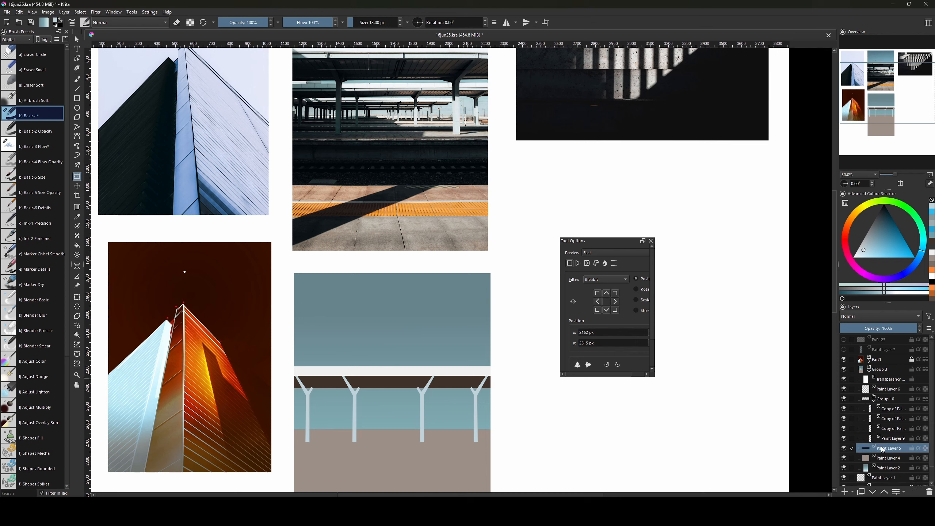
pyautogui.moveTo(882, 450)
pyautogui.mouseDown()
pyautogui.moveTo(882, 407)
pyautogui.moveTo(895, 448)
pyautogui.mouseUp()
pyautogui.moveTo(514, 417); pyautogui.dragTo(525, 448)
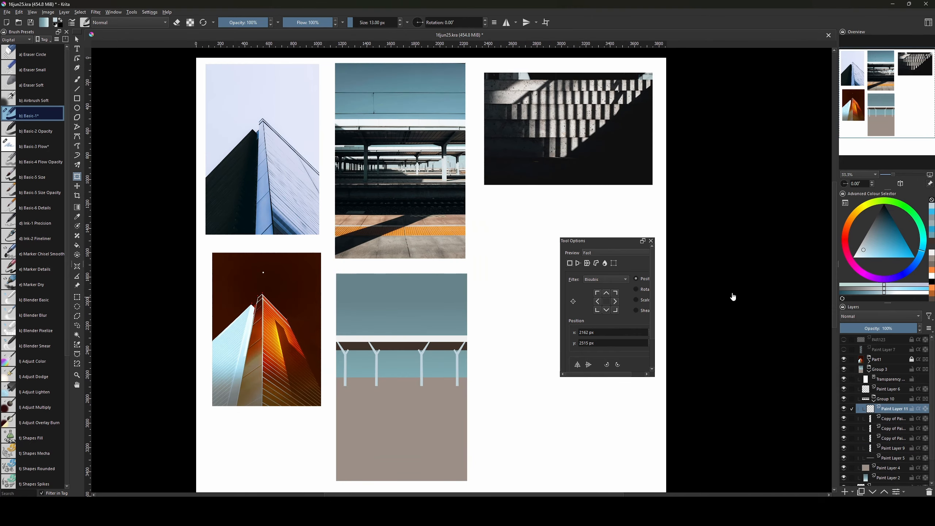
# Fill a thin rectangular strip across the painting with black and deselect it.
pyautogui.hotkey('ctrl', 'r')
pyautogui.moveTo(334, 387); pyautogui.dragTo(469, 387)
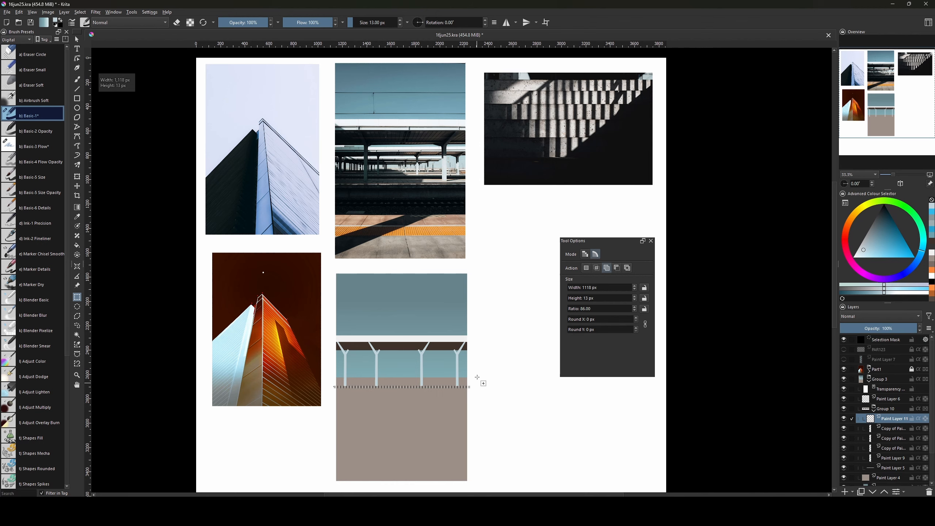
pyautogui.press('f')
pyautogui.click(400, 388)
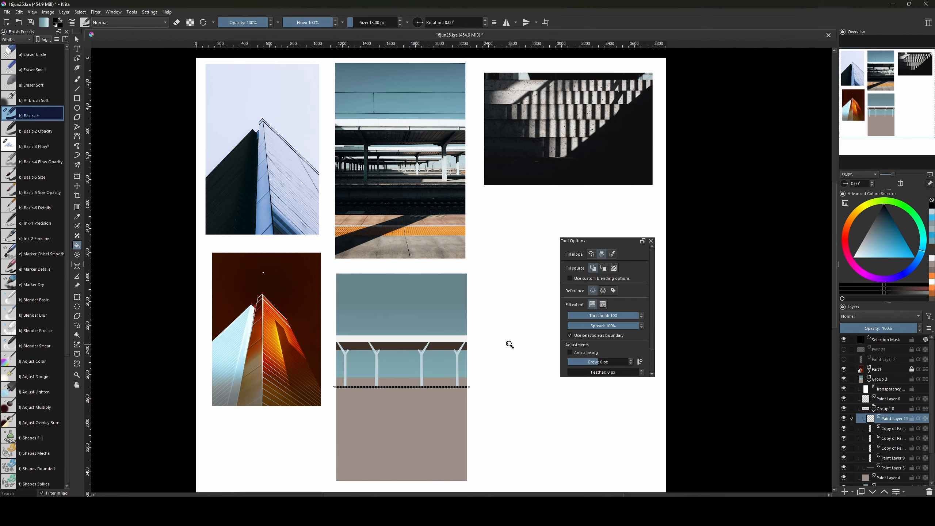
pyautogui.hotkey('ctrl', 'shift', 'a')
# Lower the black line onto the platform edge where the pillars meet the floor.
pyautogui.moveTo(482, 346); pyautogui.dragTo(502, 409)
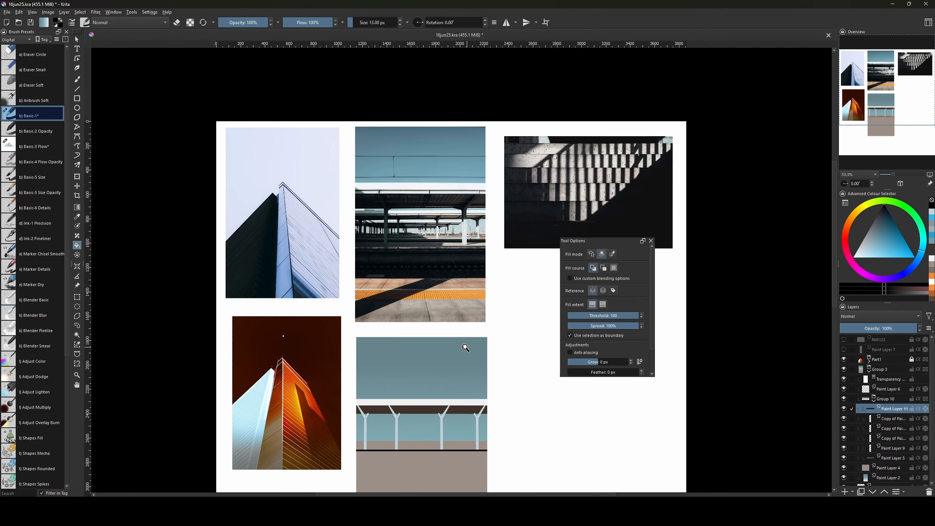
pyautogui.hotkey('ctrl', '+')
pyautogui.hotkey('ctrl', '+')
pyautogui.hotkey('ctrl', '+')
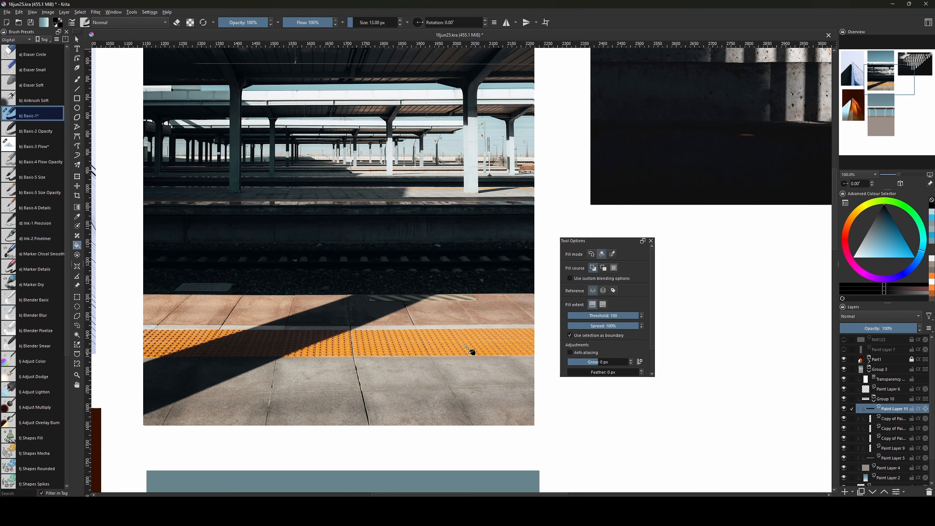
pyautogui.scroll(-10, 459, 462)
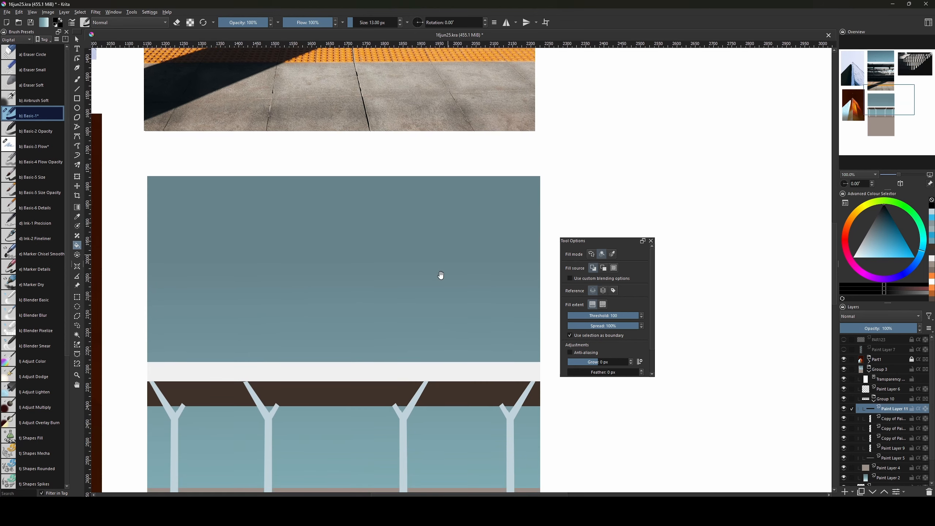
pyautogui.moveTo(422, 328); pyautogui.dragTo(441, 311)
pyautogui.hotkey('ctrl', 't')
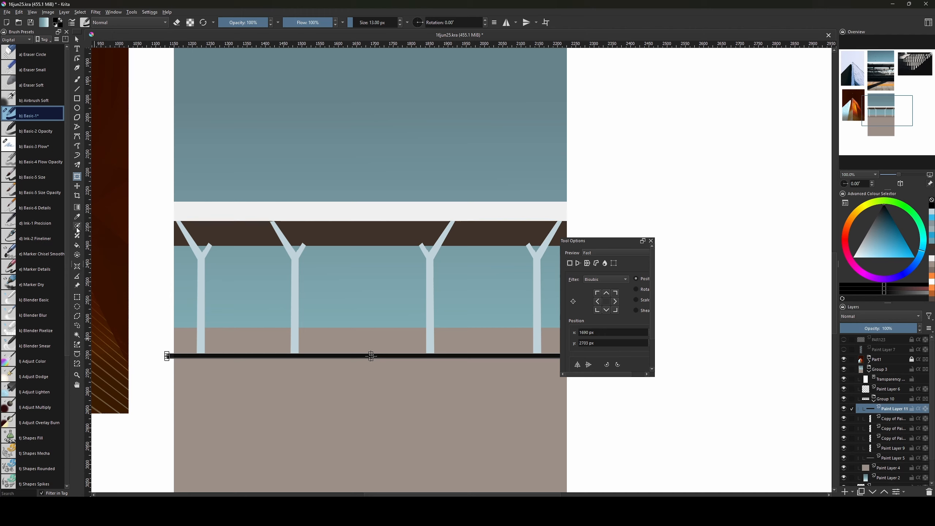
pyautogui.click(77, 186)
pyautogui.moveTo(405, 356); pyautogui.dragTo(414, 357)
pyautogui.moveTo(591, 239); pyautogui.dragTo(648, 220)
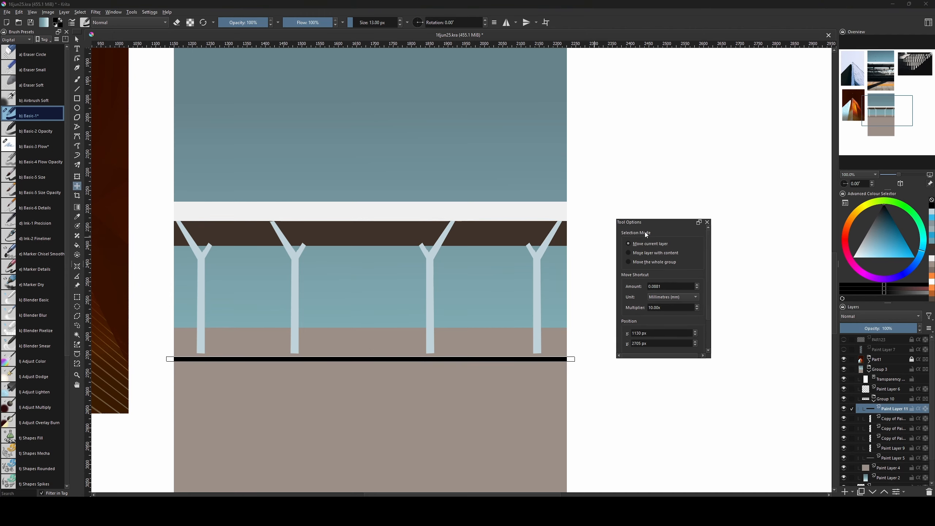
# Duplicate Group 10, shrink and lower the copied pillar row, then reorder it in the layers.
pyautogui.press('-')
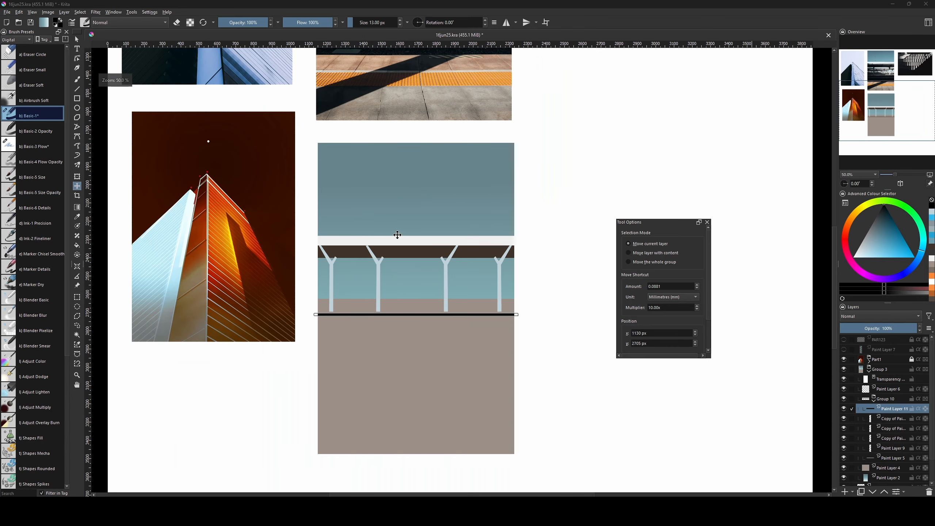
pyautogui.press('b')
pyautogui.click(887, 398)
pyautogui.click(874, 400)
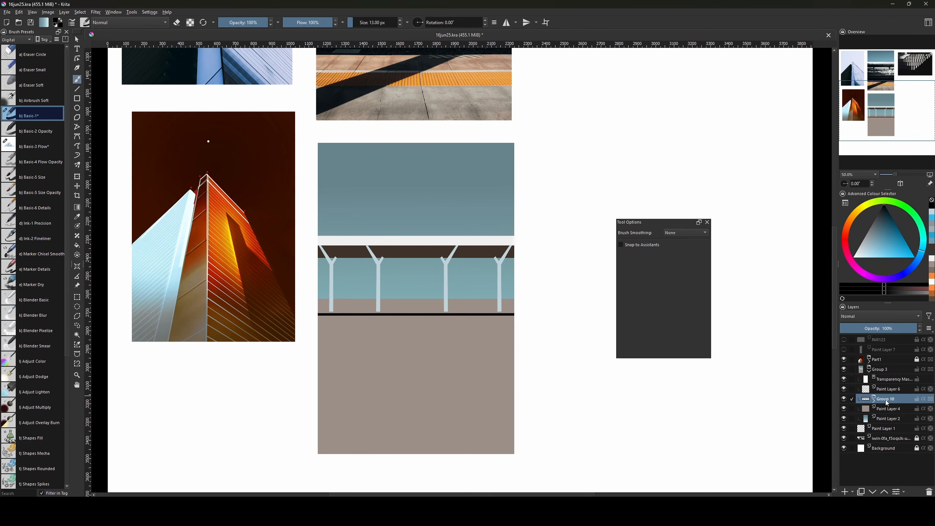
pyautogui.hotkey('ctrl', 'j')
pyautogui.hotkey('ctrl', 't')
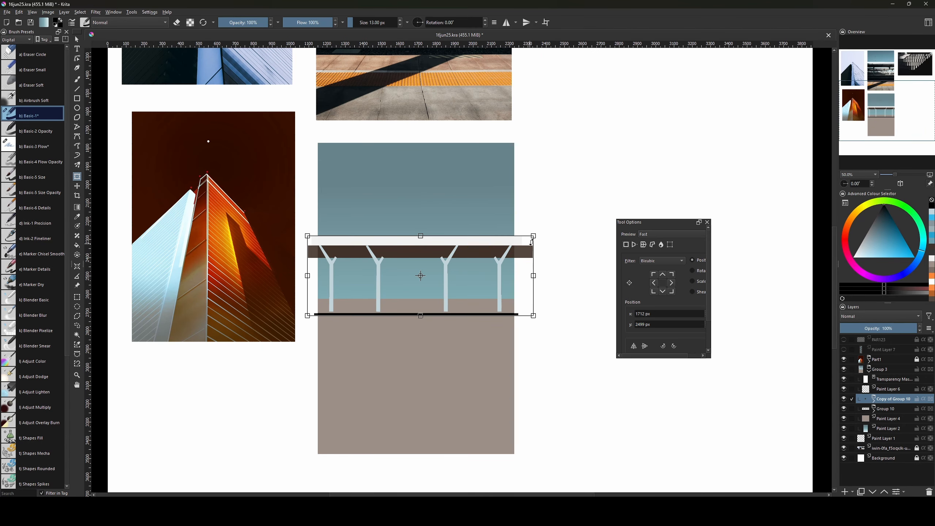
pyautogui.moveTo(533, 235); pyautogui.dragTo(494, 252)
pyautogui.moveTo(519, 208); pyautogui.dragTo(510, 336)
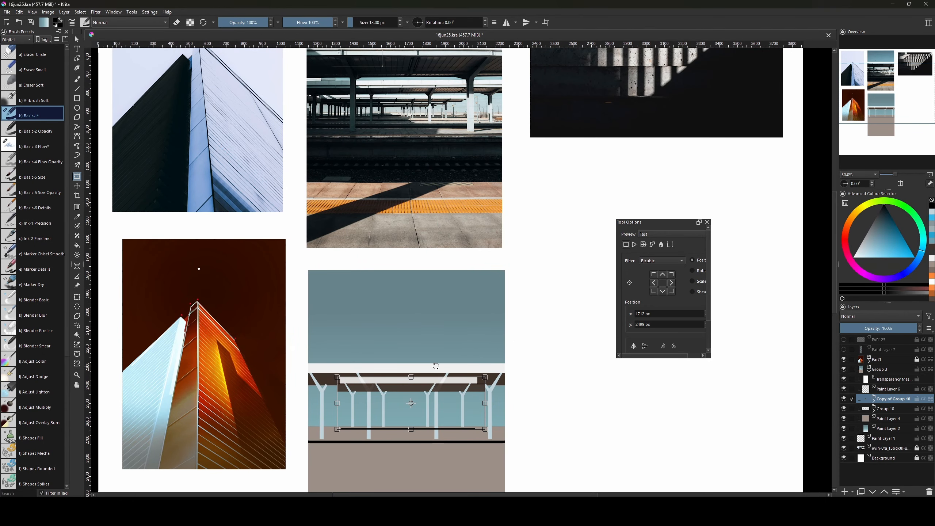
pyautogui.moveTo(449, 384); pyautogui.dragTo(447, 393)
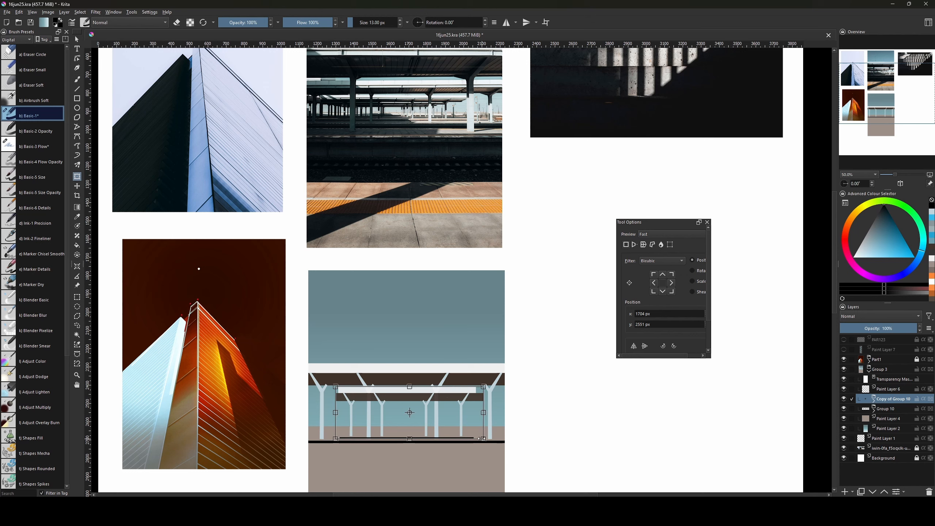
pyautogui.moveTo(482, 438); pyautogui.dragTo(467, 432)
pyautogui.moveTo(438, 393); pyautogui.dragTo(444, 396)
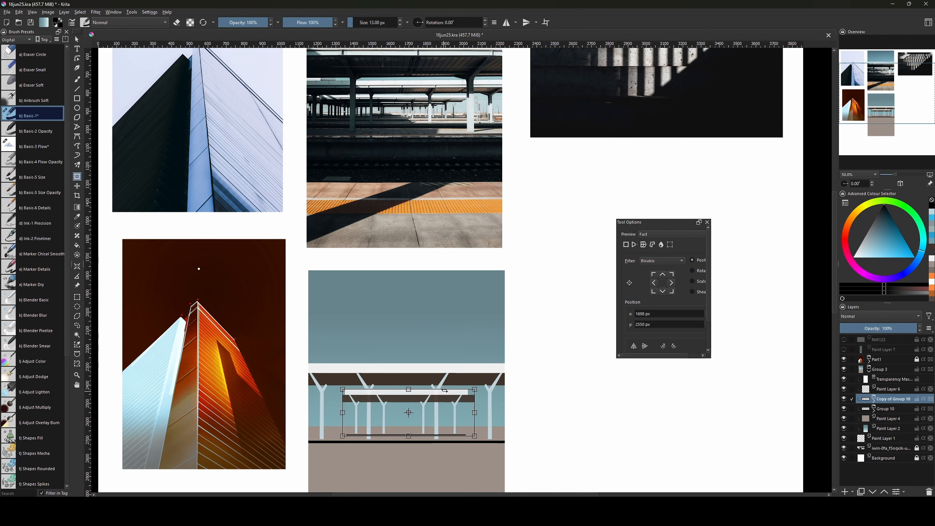
pyautogui.press('Return')
pyautogui.moveTo(898, 399); pyautogui.dragTo(897, 412)
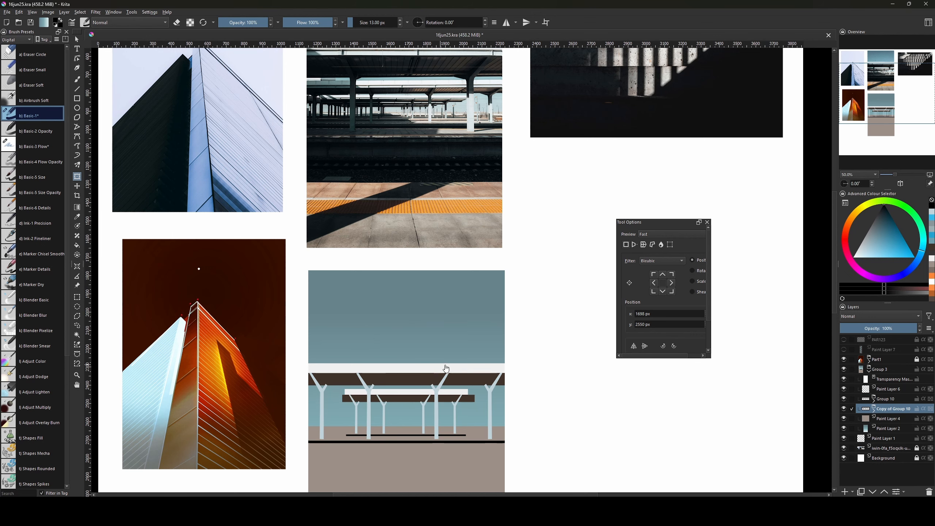
# Duplicate the original Group 10 again, enlarging the copy and raising it about 40 px.
pyautogui.moveTo(459, 380); pyautogui.dragTo(451, 419)
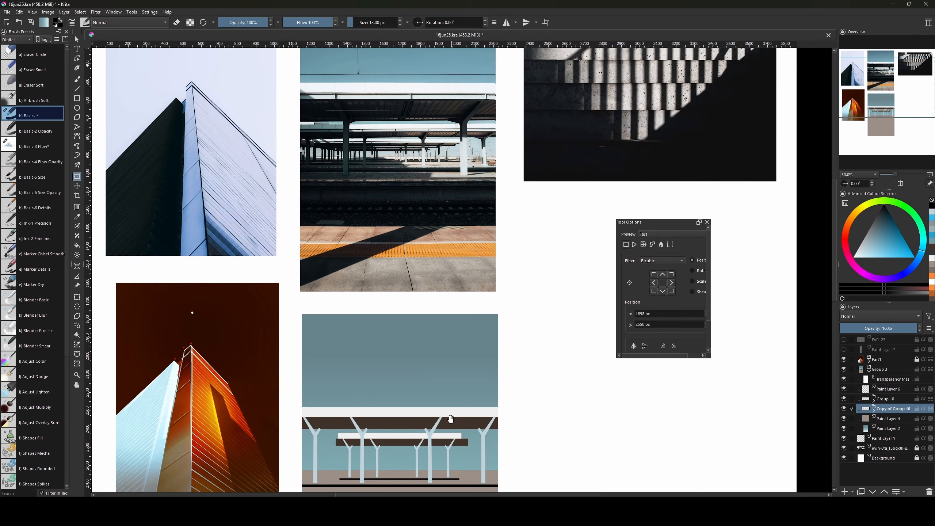
pyautogui.click(895, 399)
pyautogui.moveTo(509, 424); pyautogui.dragTo(529, 376)
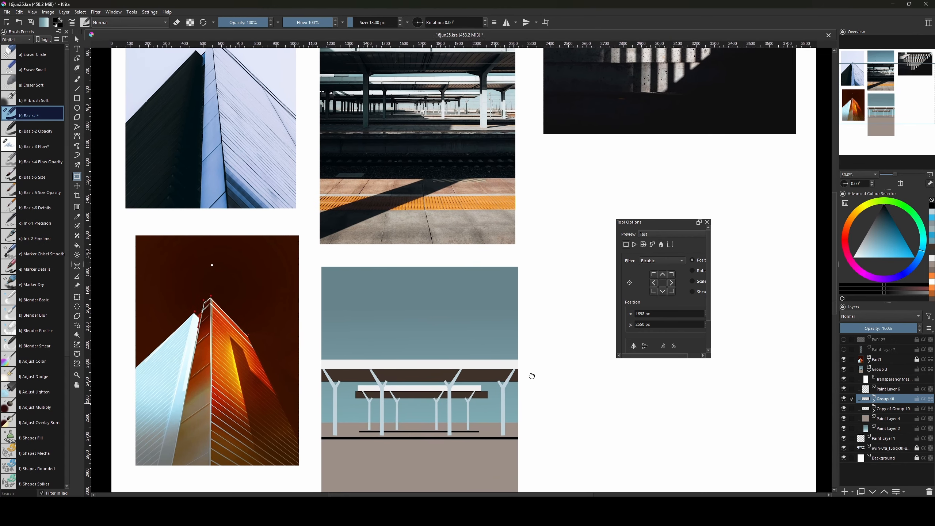
pyautogui.hotkey('ctrl', 'j')
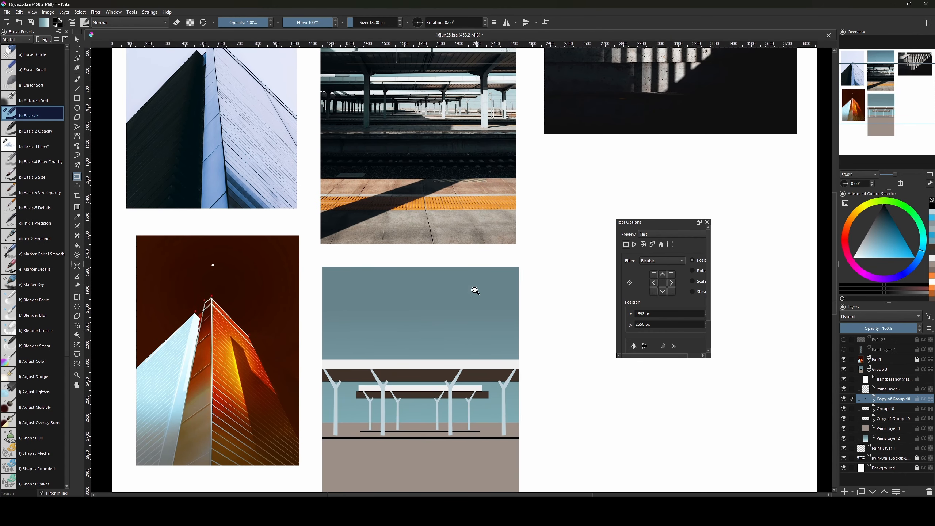
pyautogui.moveTo(539, 359); pyautogui.dragTo(676, 318)
pyautogui.moveTo(544, 284); pyautogui.dragTo(491, 331)
pyautogui.moveTo(596, 311); pyautogui.dragTo(539, 335)
pyautogui.moveTo(415, 353); pyautogui.dragTo(479, 266)
pyautogui.moveTo(453, 304); pyautogui.dragTo(460, 306)
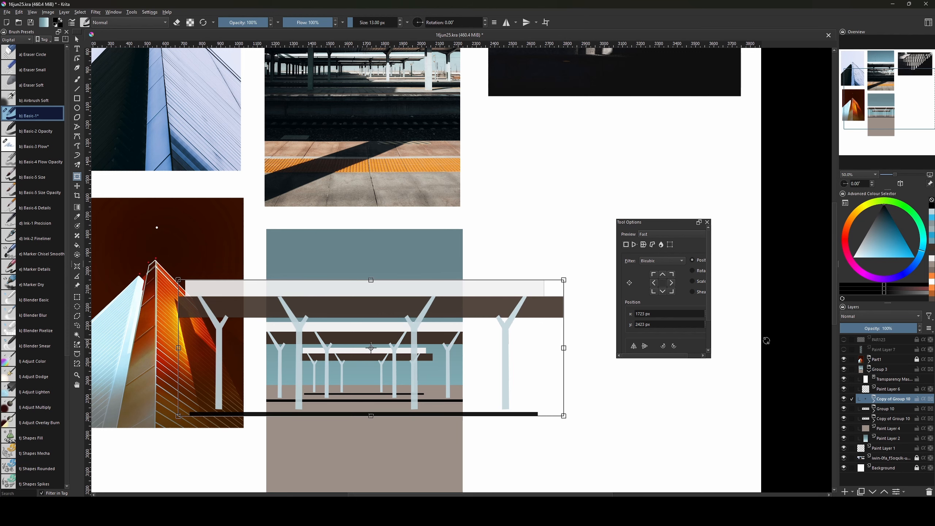
# Nudge Group 10 and its copy into position and apply both transforms.
pyautogui.click(886, 417)
pyautogui.click(887, 409)
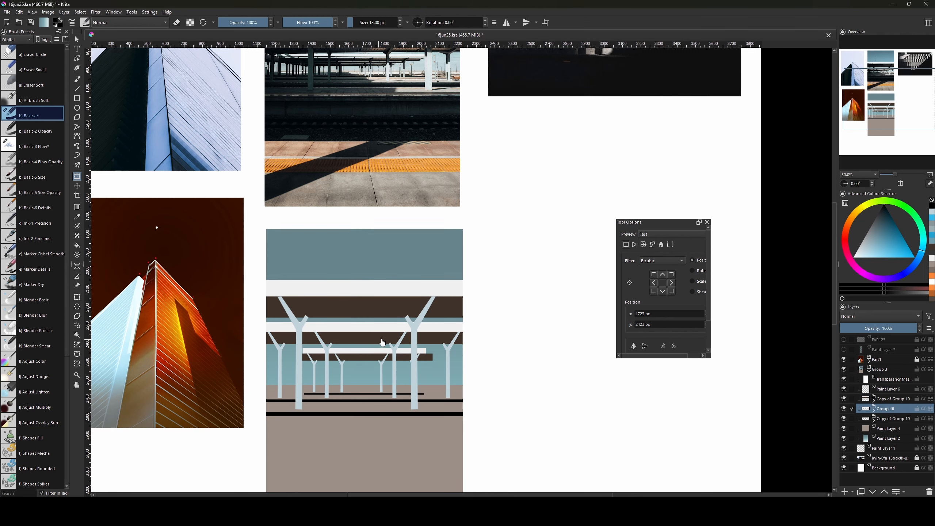
pyautogui.moveTo(383, 342); pyautogui.dragTo(382, 336)
pyautogui.moveTo(455, 293); pyautogui.dragTo(469, 357)
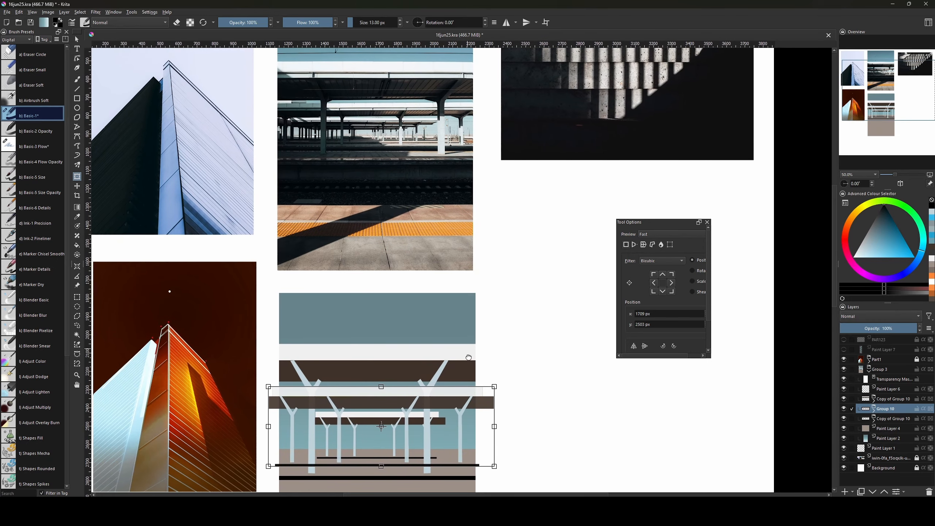
pyautogui.press('Return')
pyautogui.click(895, 418)
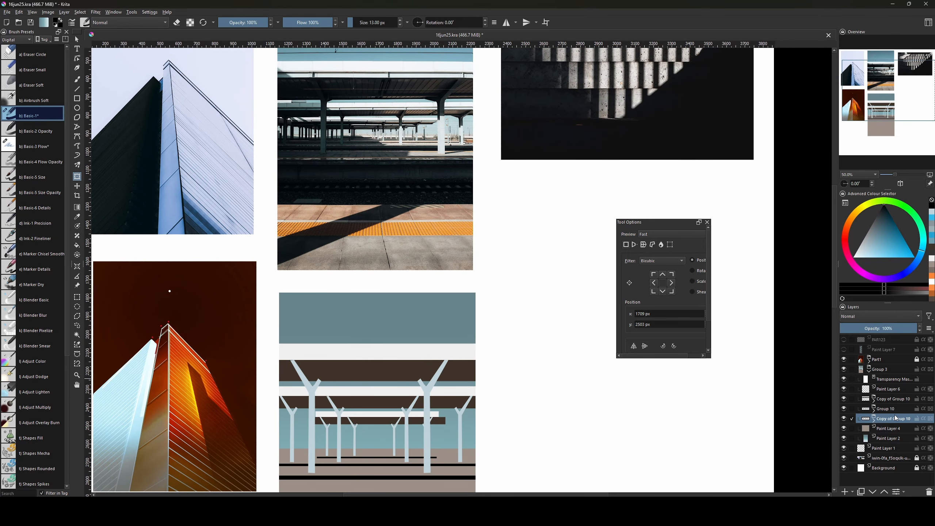
pyautogui.click(394, 417)
pyautogui.moveTo(394, 420); pyautogui.dragTo(393, 418)
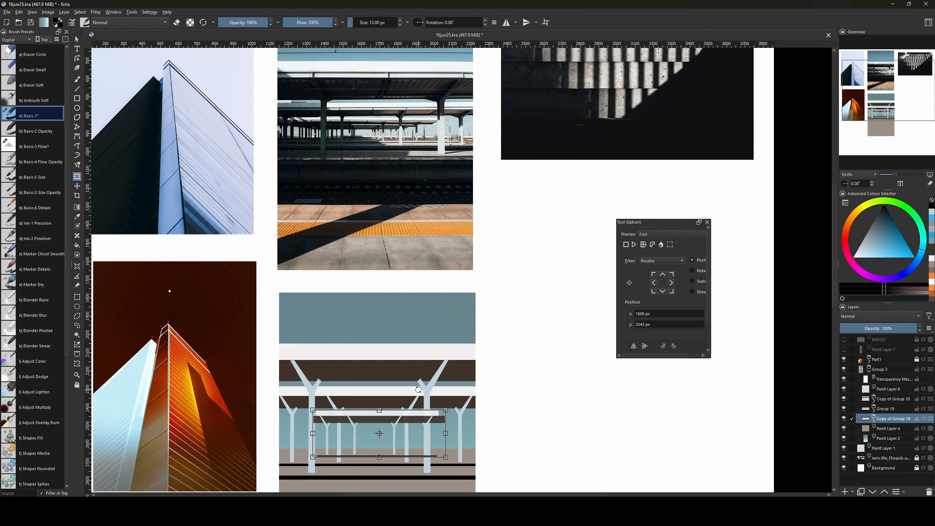
pyautogui.press('Return')
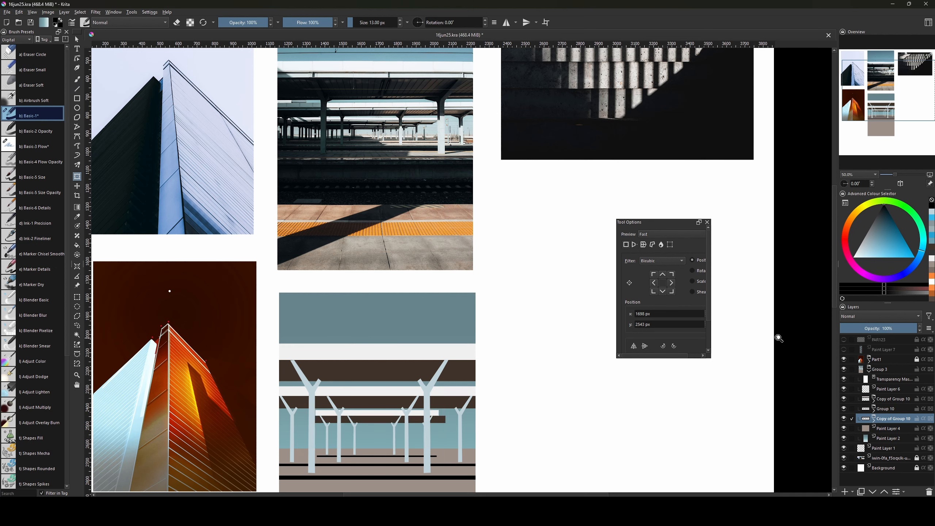
# Duplicate the copy, move it lower on the platform and narrow its canopy bars.
pyautogui.hotkey('ctrl', 'j')
pyautogui.click(895, 429)
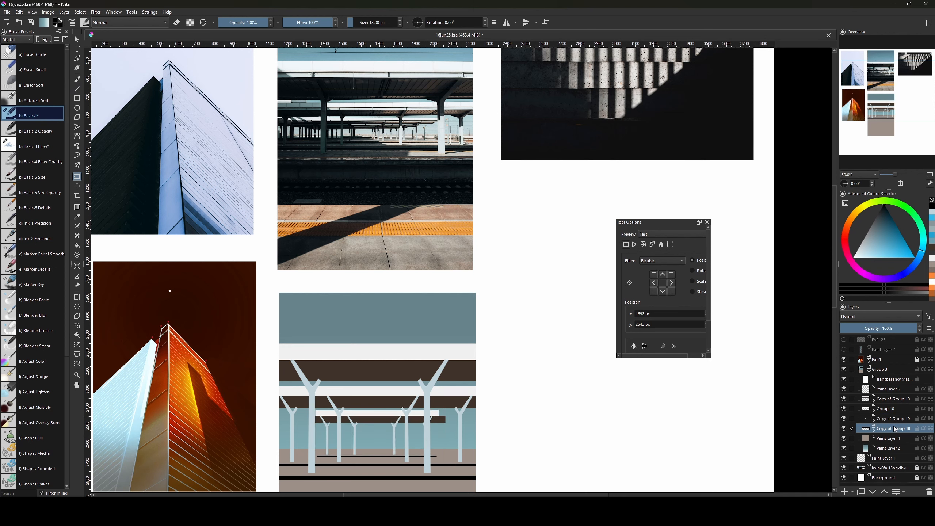
pyautogui.moveTo(385, 419); pyautogui.dragTo(384, 424)
pyautogui.moveTo(445, 415); pyautogui.dragTo(390, 416)
pyautogui.press('Return')
# Nudge the upper canopy copy left and apply it.
pyautogui.click(887, 419)
pyautogui.press('Return')
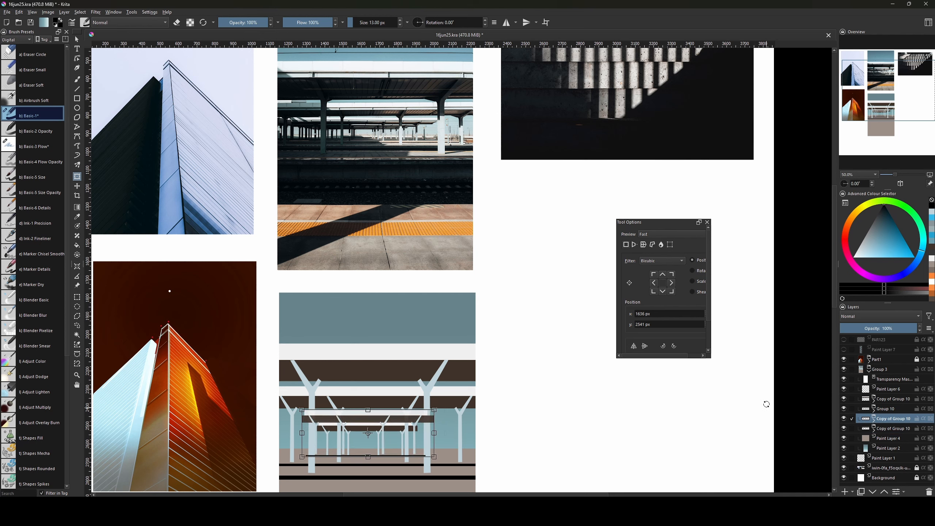
pyautogui.click(885, 407)
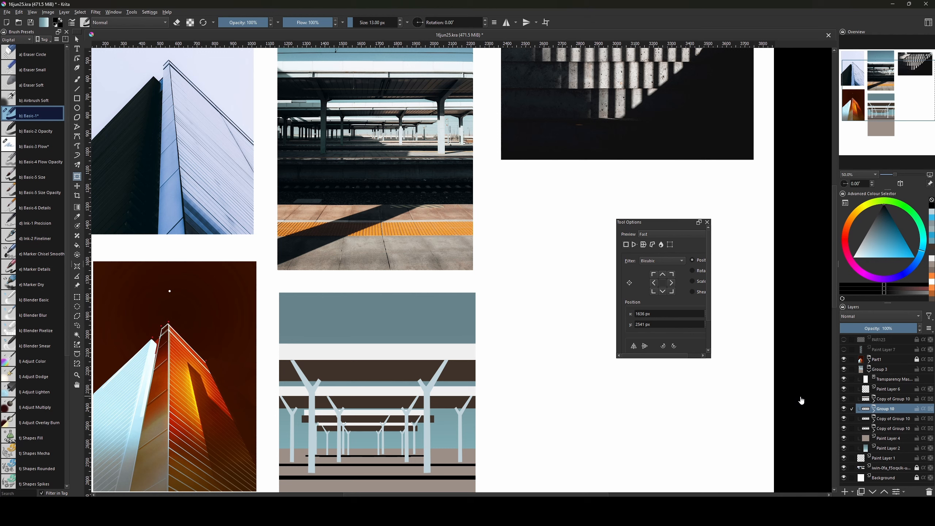
pyautogui.click(885, 428)
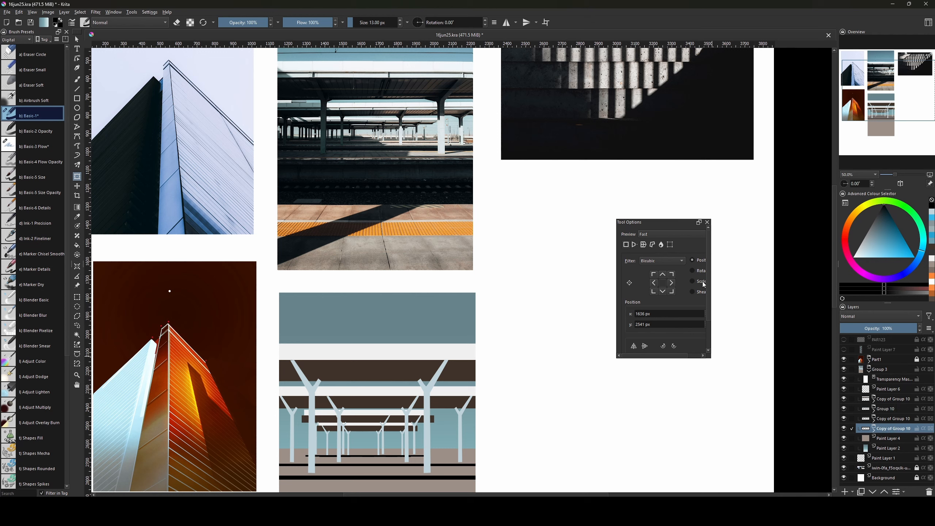
pyautogui.click(368, 434)
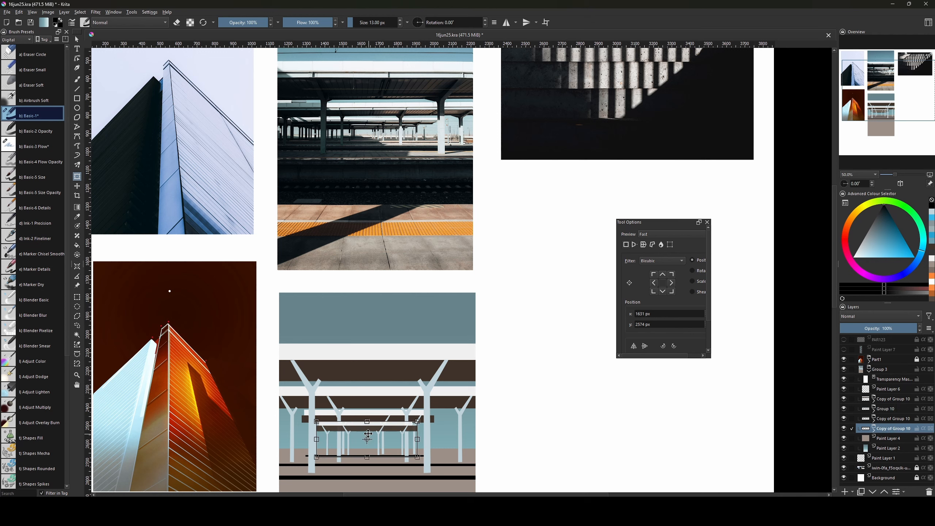
pyautogui.press('Escape')
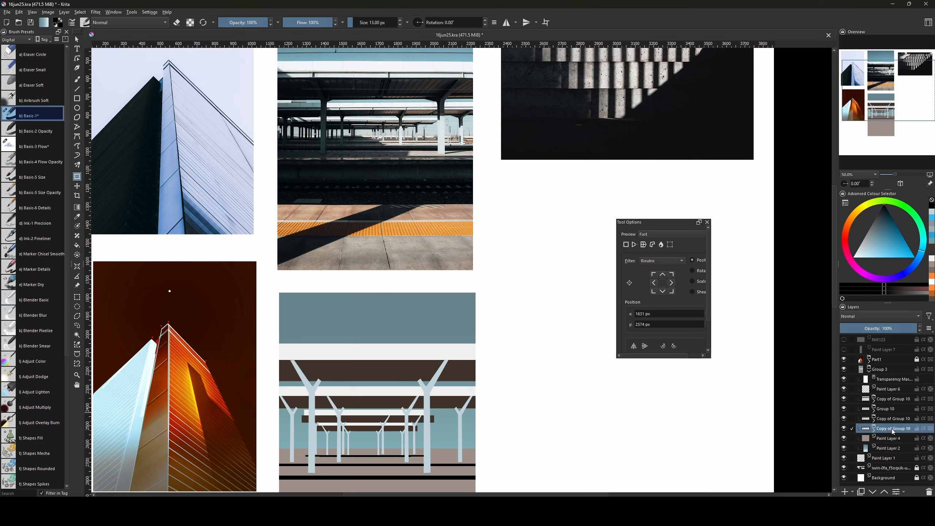
# Duplicate the lower canopy copy and shrink it into a smaller distant row.
pyautogui.hotkey('ctrl', 'j')
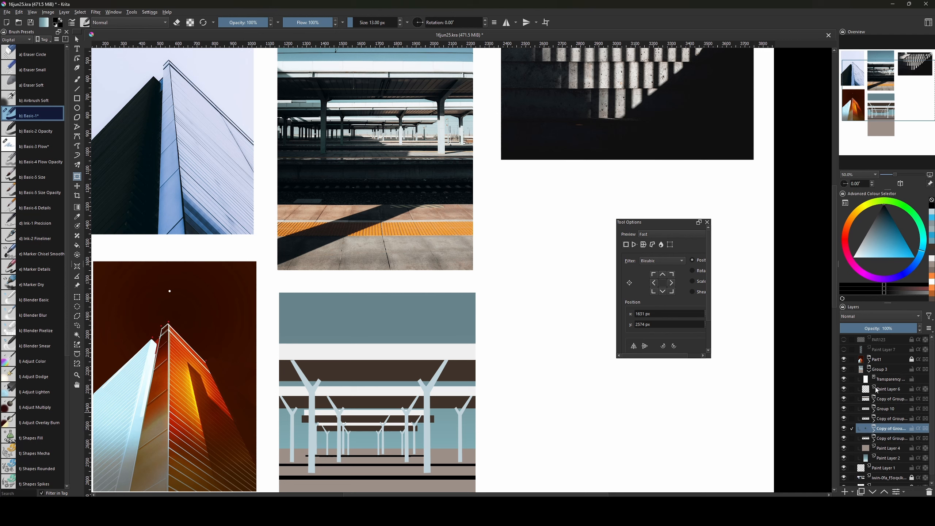
pyautogui.click(884, 440)
pyautogui.click(393, 438)
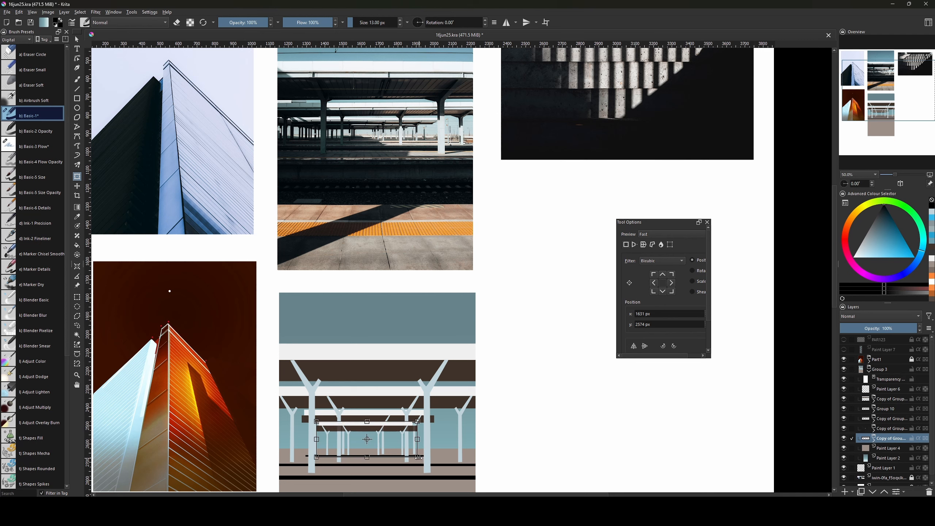
pyautogui.moveTo(416, 457); pyautogui.dragTo(367, 433)
pyautogui.press('Return')
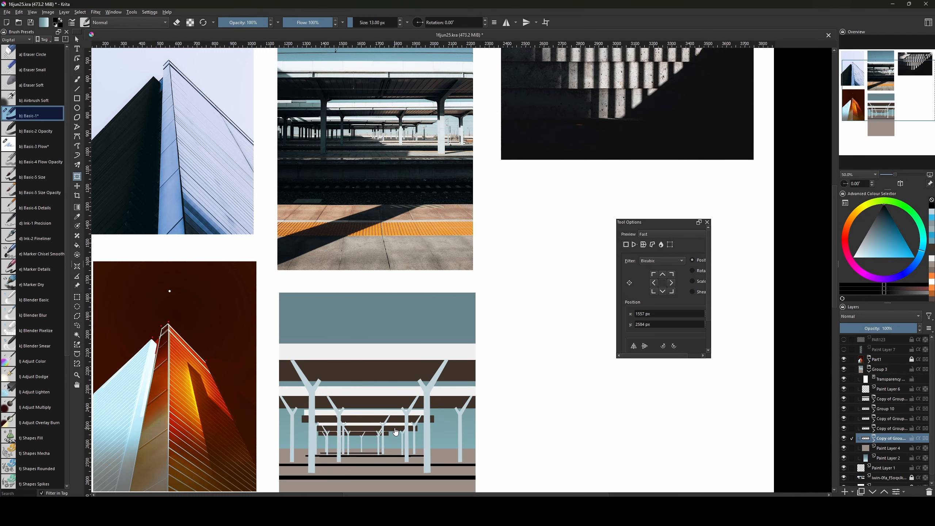
# Add another duplicate, shrink it into an even smaller row and nudge it right.
pyautogui.moveTo(456, 424)
pyautogui.mouseDown()
pyautogui.moveTo(468, 455)
pyautogui.moveTo(449, 440)
pyautogui.moveTo(457, 434)
pyautogui.moveTo(448, 423)
pyautogui.mouseUp()
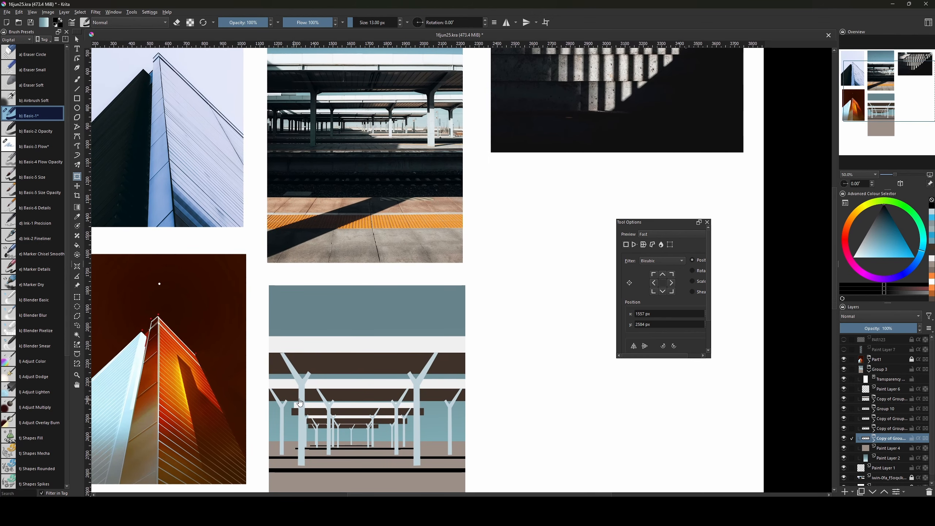
pyautogui.moveTo(450, 386); pyautogui.dragTo(454, 419)
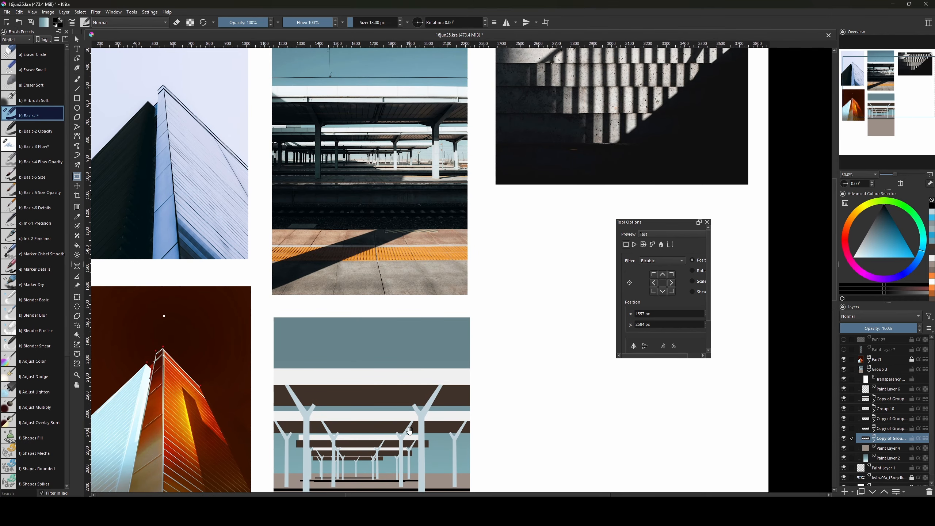
pyautogui.moveTo(422, 453); pyautogui.dragTo(427, 398)
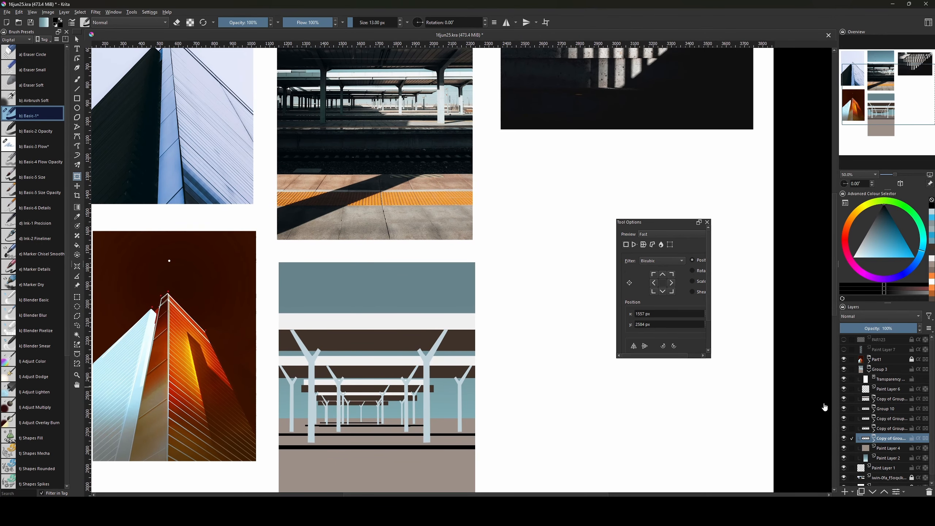
pyautogui.hotkey('ctrl', 'j')
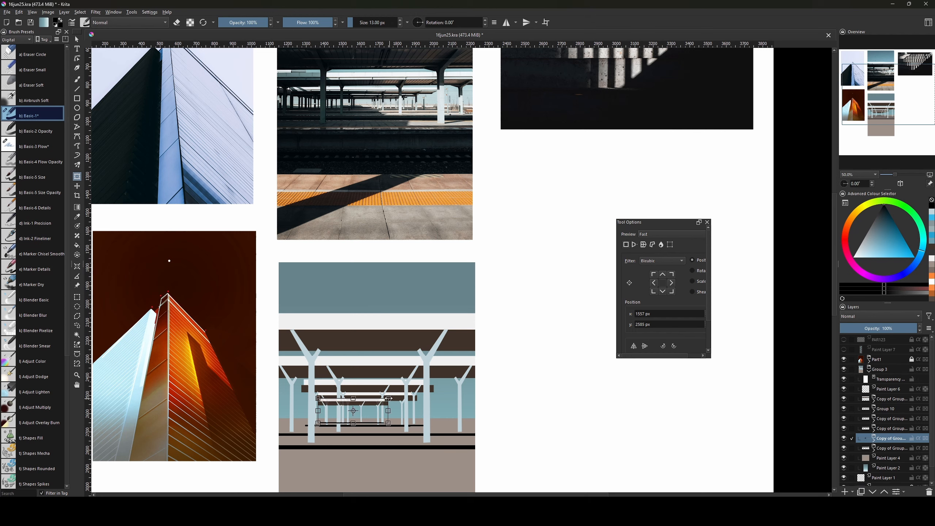
pyautogui.click(891, 445)
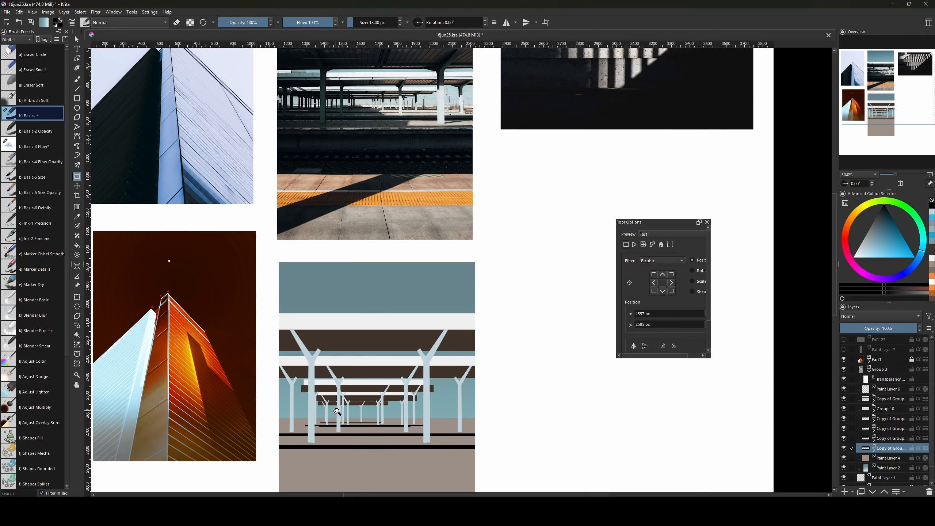
pyautogui.moveTo(388, 398); pyautogui.dragTo(373, 404)
pyautogui.press('Return')
pyautogui.press('Right')
pyautogui.press('Right')
pyautogui.press('Right')
pyautogui.press('Right')
pyautogui.press('Right')
pyautogui.press('Right')
pyautogui.press('Right')
pyautogui.press('Right')
pyautogui.press('Right')
pyautogui.press('Right')
pyautogui.press('Right')
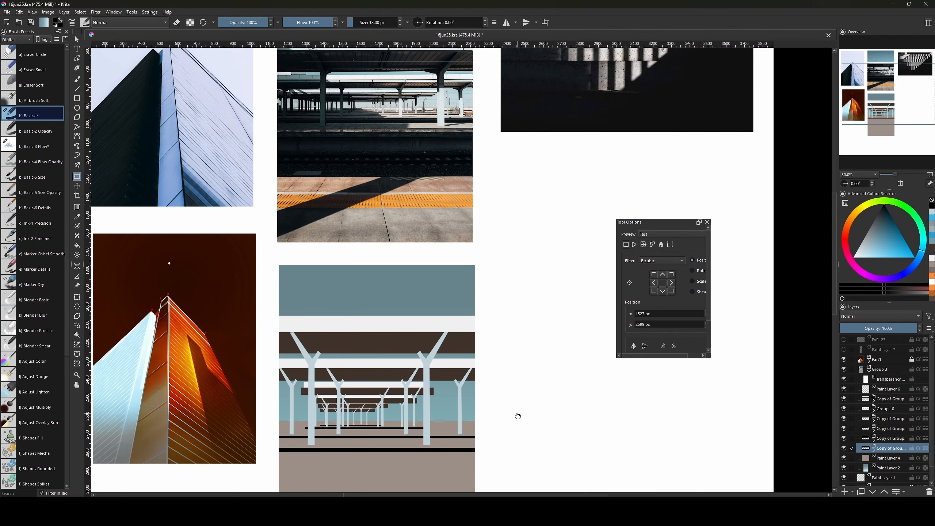
# Shift the small canopy group right, then the next copy slightly left.
pyautogui.click(843, 439)
pyautogui.click(844, 440)
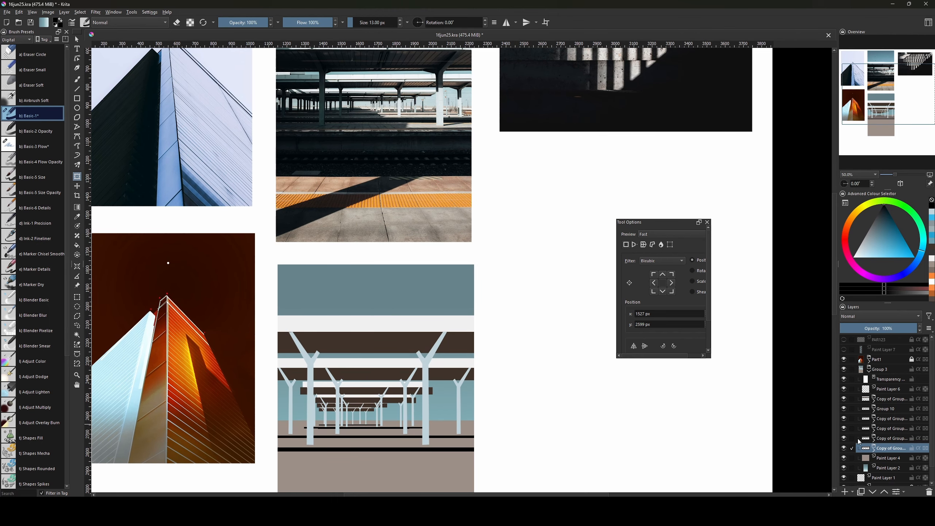
pyautogui.moveTo(367, 413); pyautogui.dragTo(369, 413)
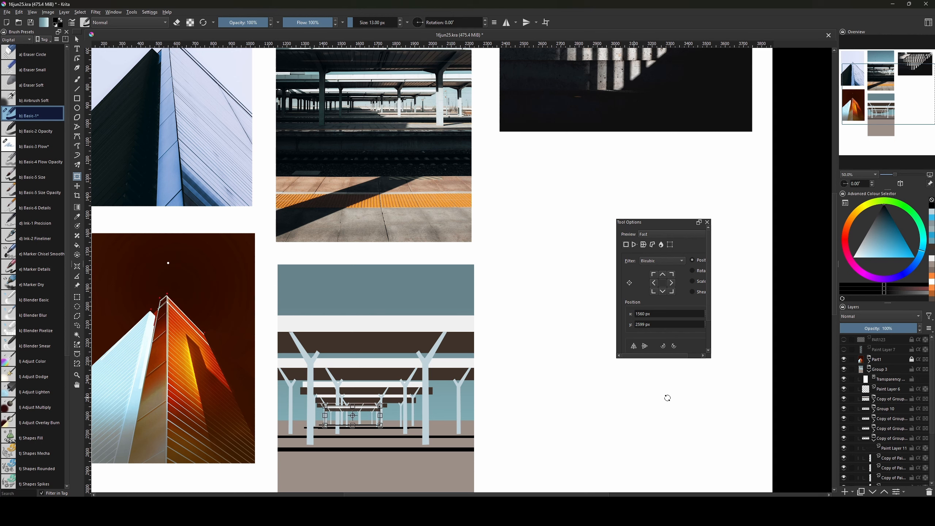
pyautogui.click(882, 440)
pyautogui.click(883, 447)
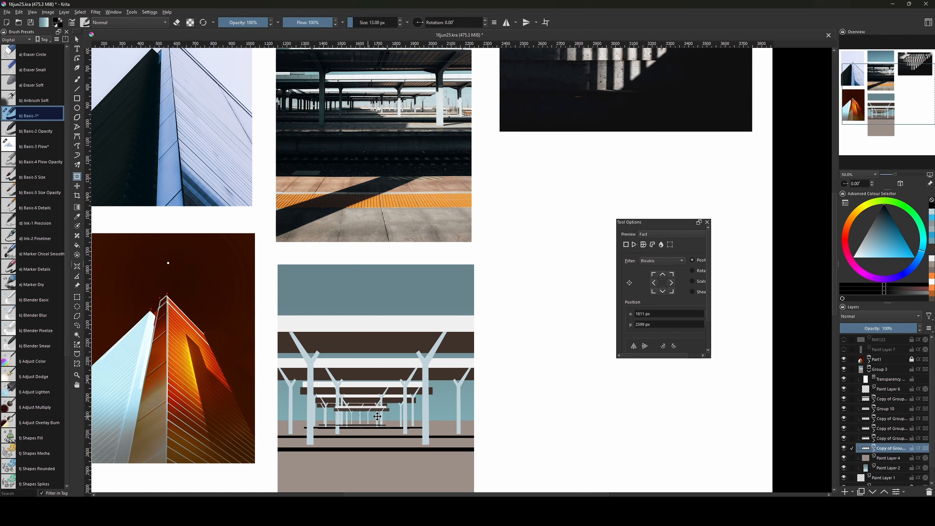
pyautogui.press('b')
pyautogui.hotkey('ctrl', 't')
pyautogui.moveTo(364, 414); pyautogui.dragTo(362, 413)
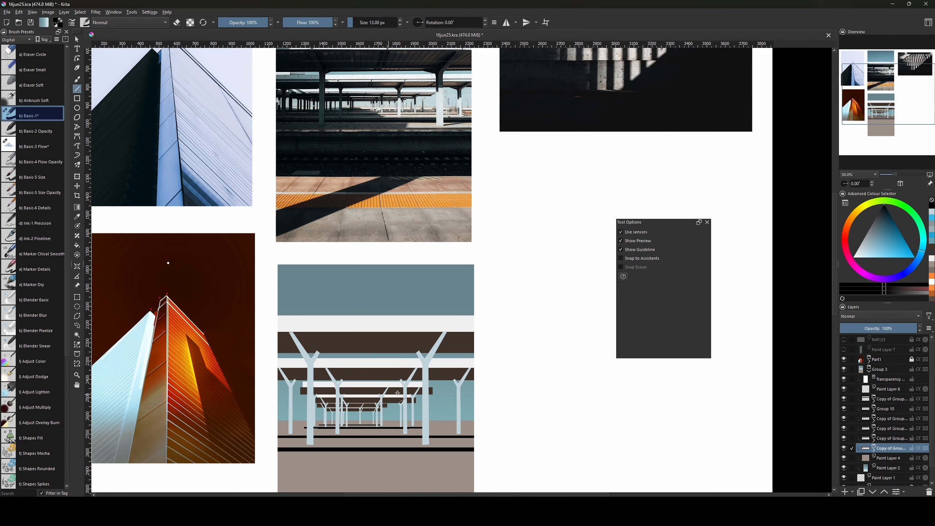
# Toggle the copied layers' visibility to compare, then shift the distant columns right and up.
pyautogui.scroll(1, 633, 405)
pyautogui.scroll(-2, 633, 405)
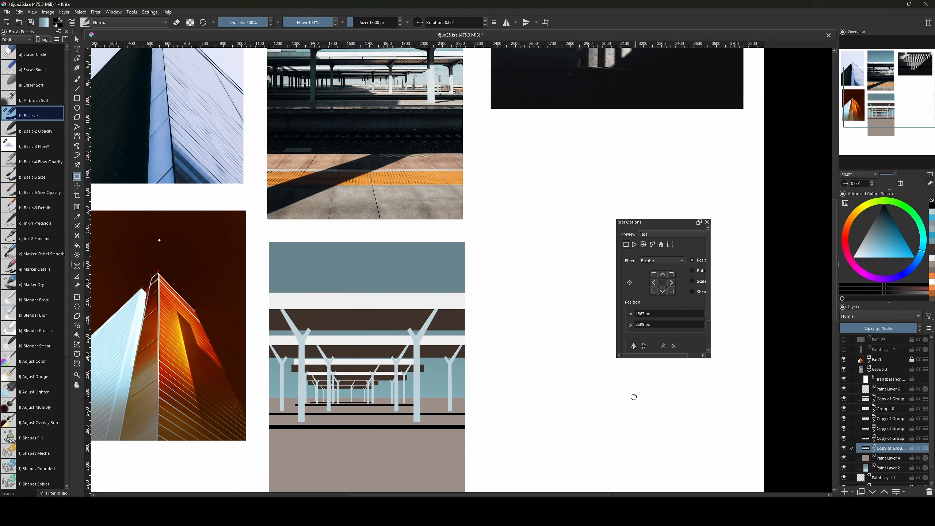
pyautogui.click(844, 448)
pyautogui.click(843, 447)
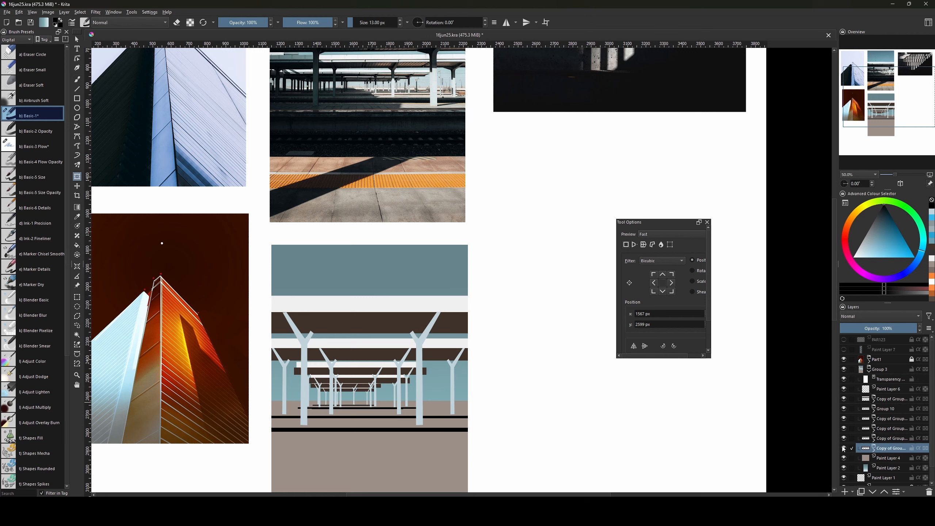
pyautogui.click(844, 448)
pyautogui.click(844, 438)
pyautogui.click(844, 438)
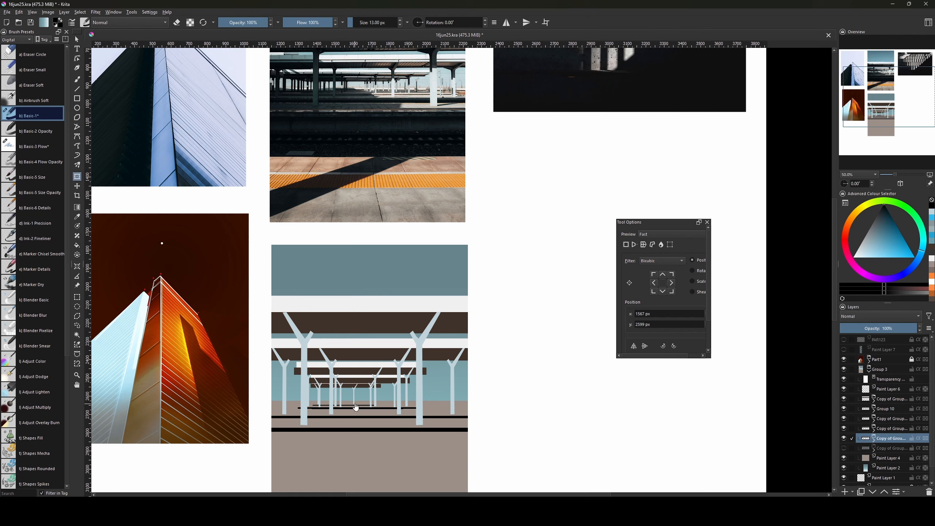
pyautogui.moveTo(355, 406); pyautogui.dragTo(372, 396)
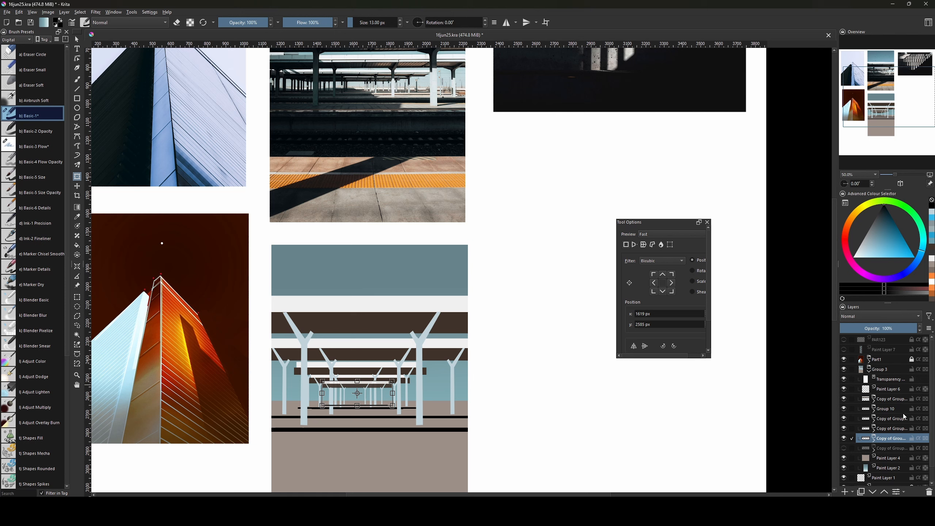
# Unhide the next copied pillar group and fine-tune the distant columns' position.
pyautogui.click(886, 448)
pyautogui.click(844, 448)
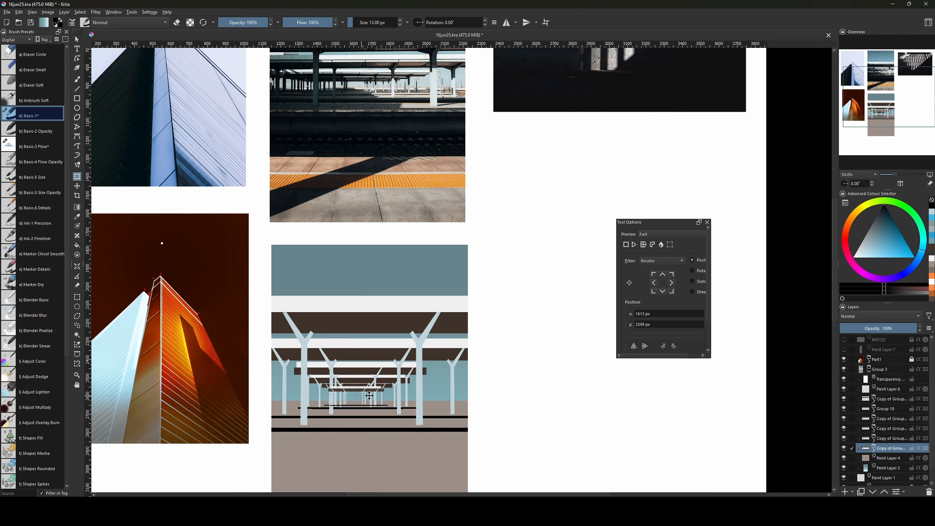
pyautogui.press('v')
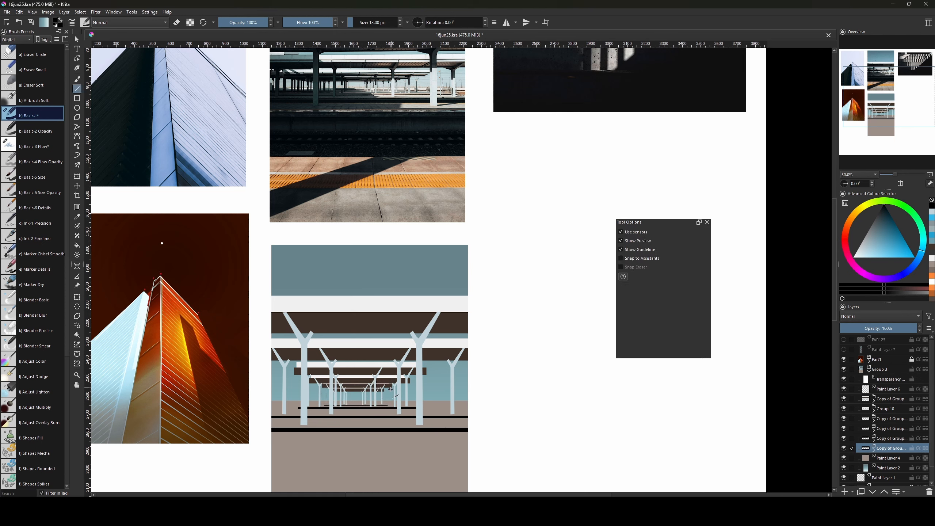
pyautogui.hotkey('ctrl', 't')
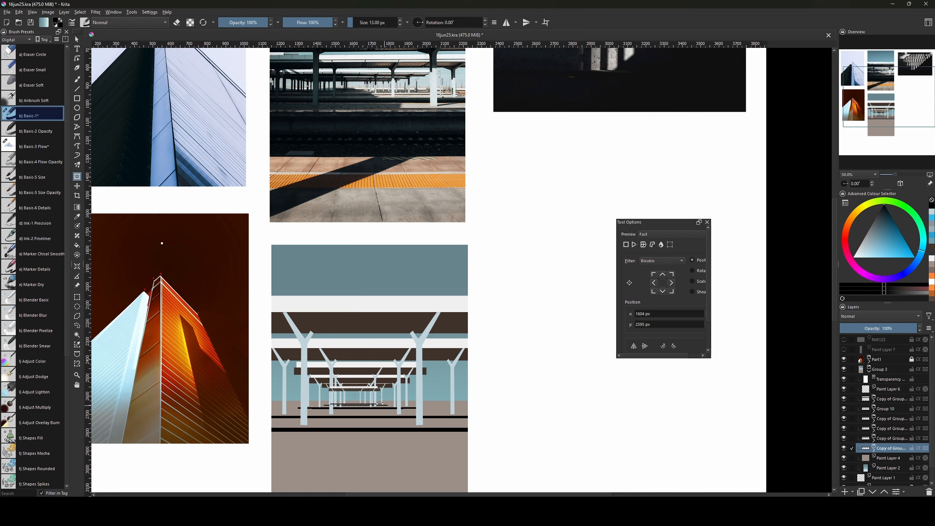
pyautogui.moveTo(380, 404); pyautogui.dragTo(376, 404)
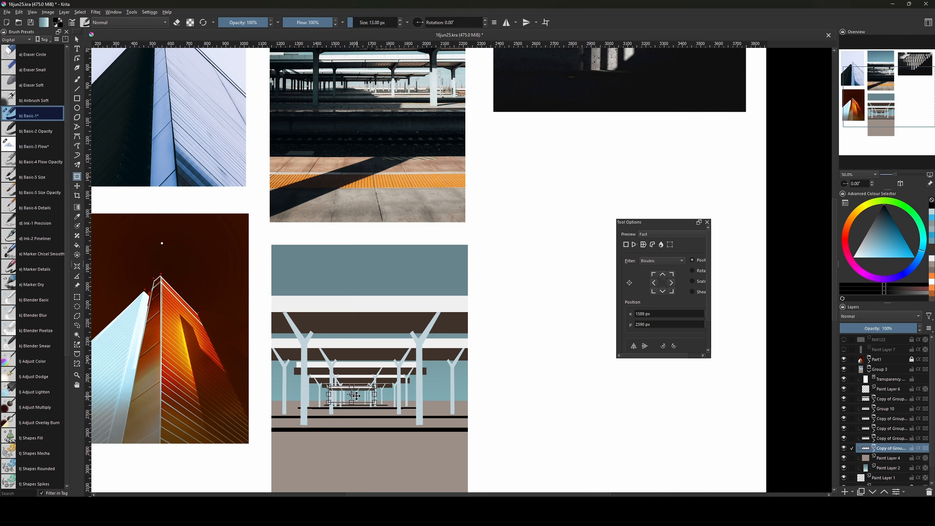
pyautogui.moveTo(358, 396); pyautogui.dragTo(359, 397)
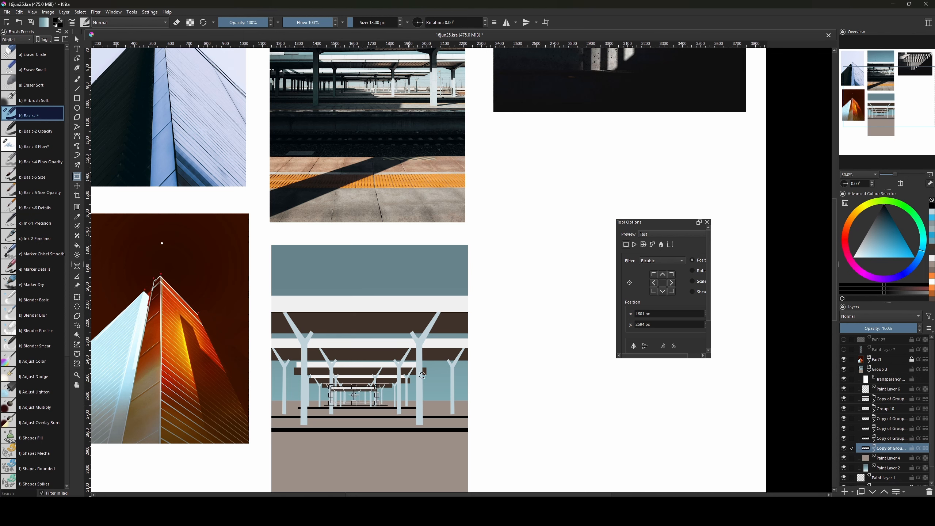
# Expand the upper copied pillar group and select its Paint Layer 5 roof beam.
pyautogui.scroll(-2, 465, 280)
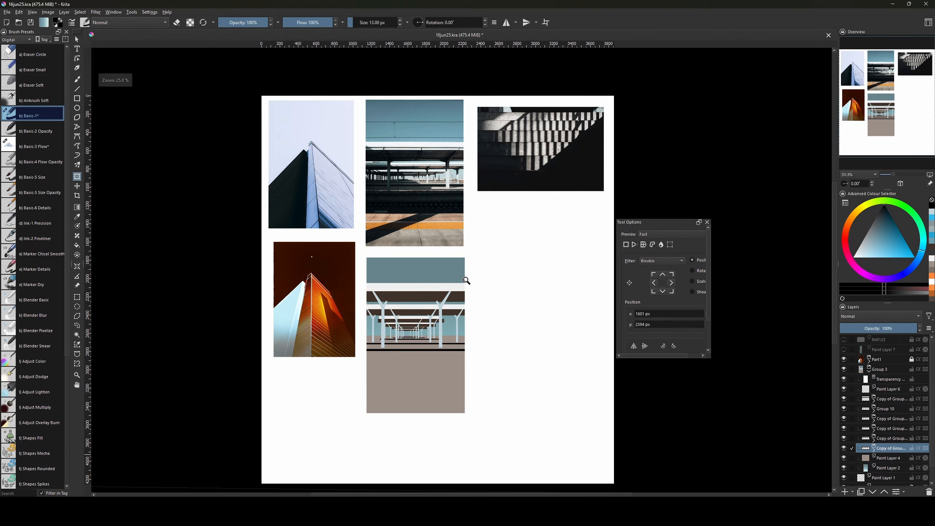
pyautogui.scroll(-2, 465, 280)
pyautogui.scroll(4, 467, 282)
pyautogui.scroll(-1, 467, 282)
pyautogui.moveTo(465, 350); pyautogui.dragTo(455, 402)
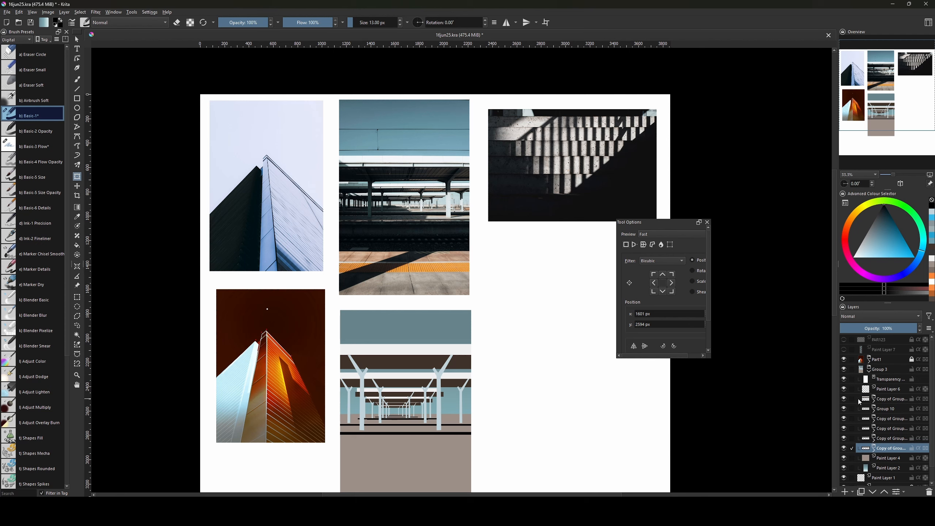
pyautogui.click(870, 401)
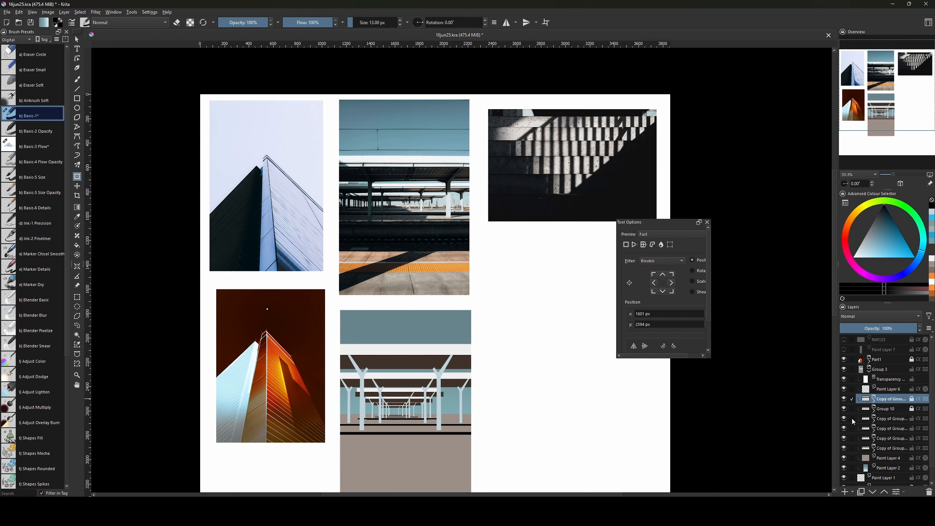
pyautogui.click(875, 419)
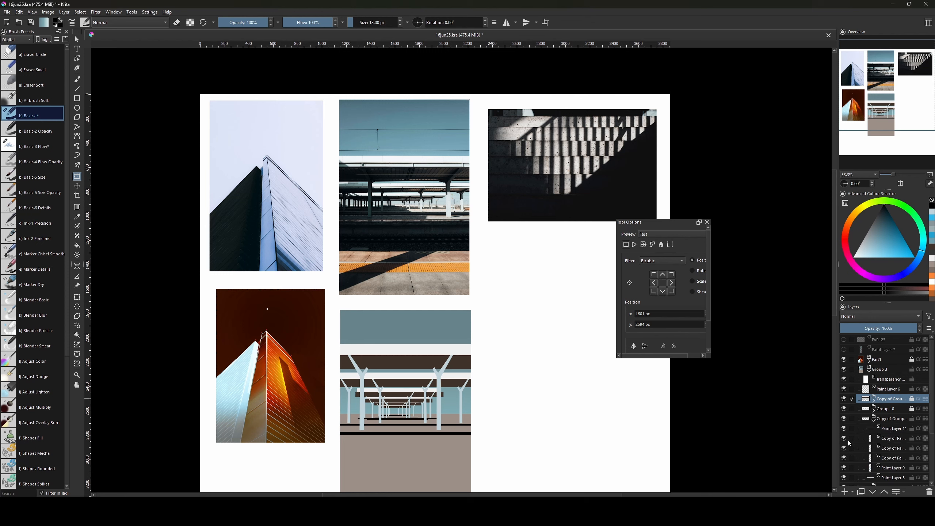
pyautogui.click(855, 429)
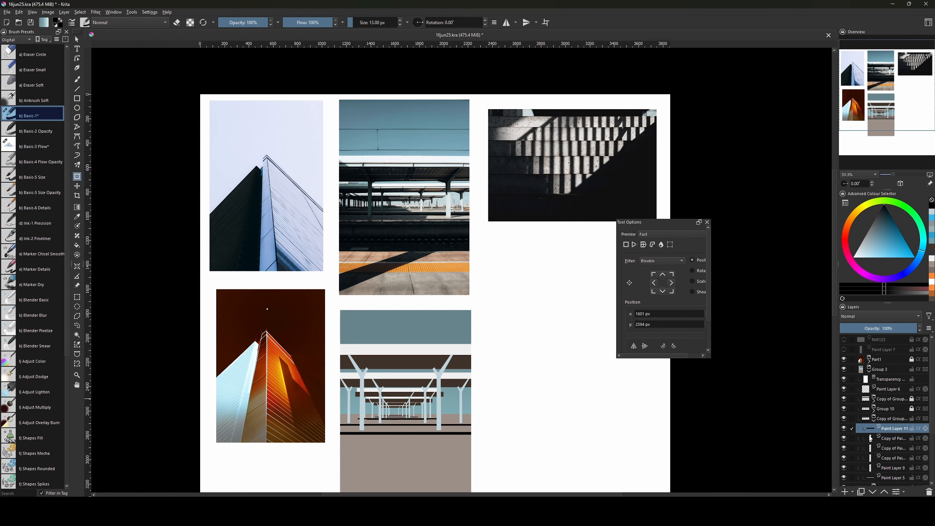
pyautogui.scroll(-1, 913, 422)
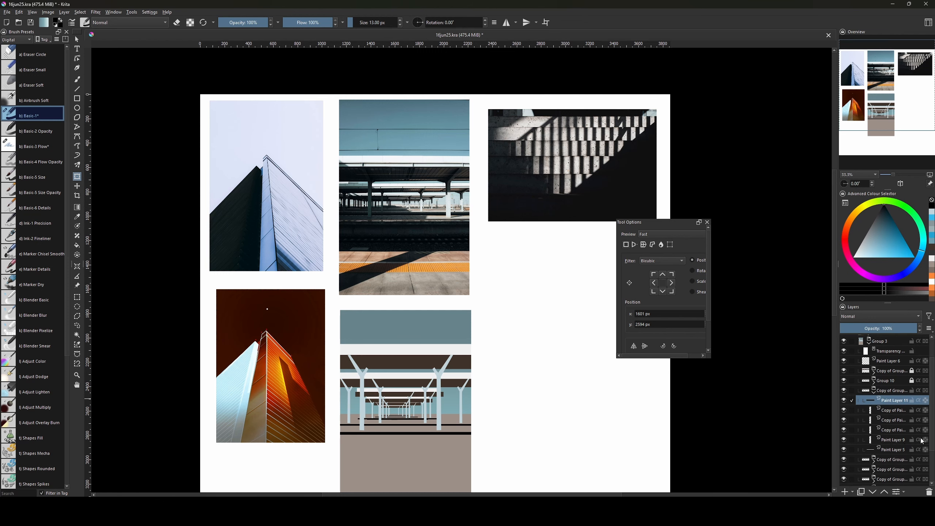
pyautogui.click(890, 450)
pyautogui.scroll(-2, 542, 350)
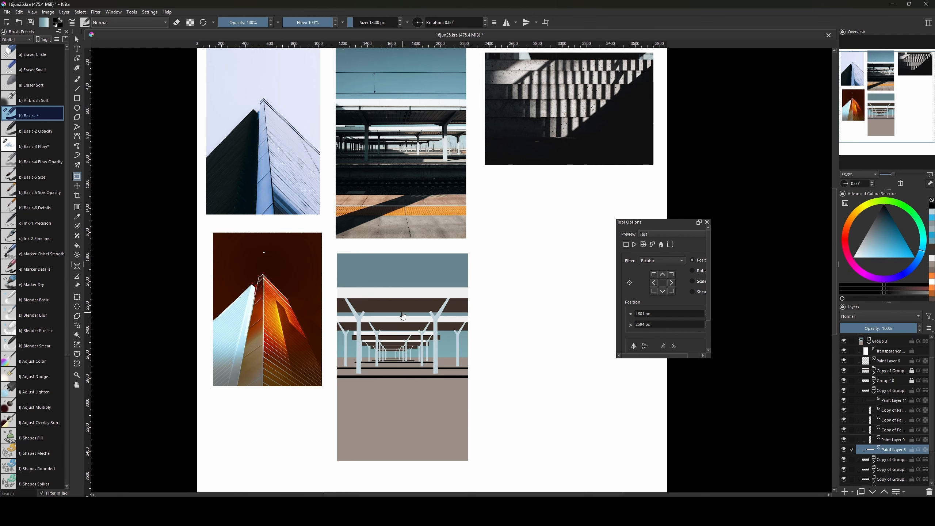
# Lengthen that roof beam by extending its left end.
pyautogui.hotkey('ctrl', '+')
pyautogui.moveTo(429, 379); pyautogui.dragTo(474, 354)
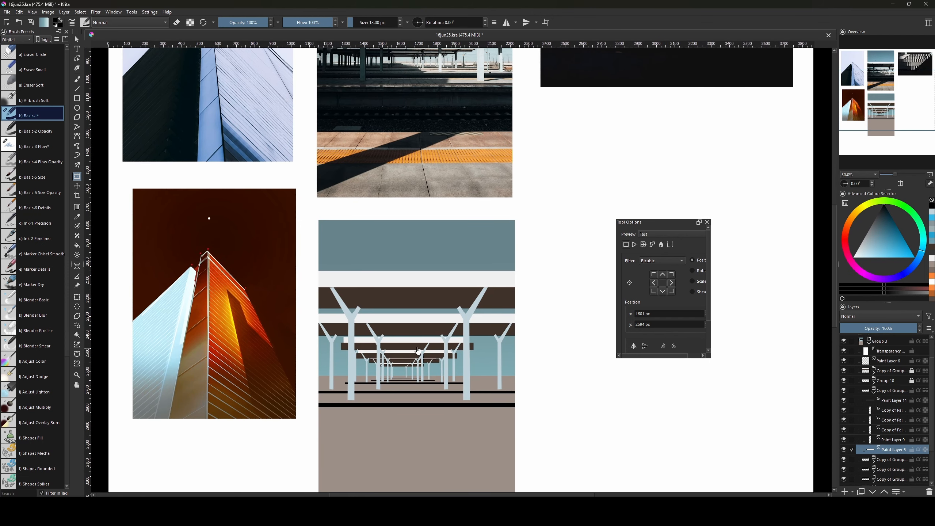
pyautogui.click(416, 343)
pyautogui.moveTo(339, 343); pyautogui.dragTo(312, 343)
pyautogui.press('Return')
# Extend the next copied group's horizontal bar further to the left.
pyautogui.moveTo(560, 348); pyautogui.dragTo(571, 418)
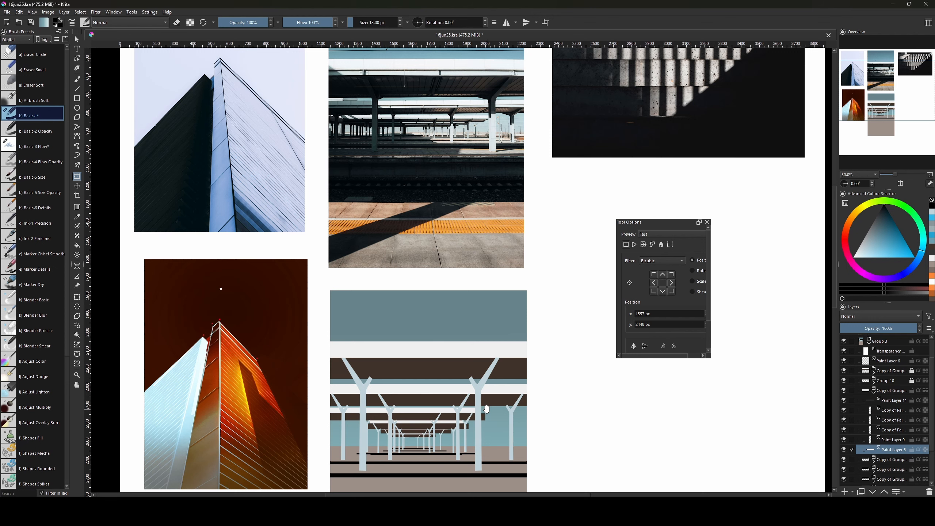
pyautogui.scroll(-2, 557, 407)
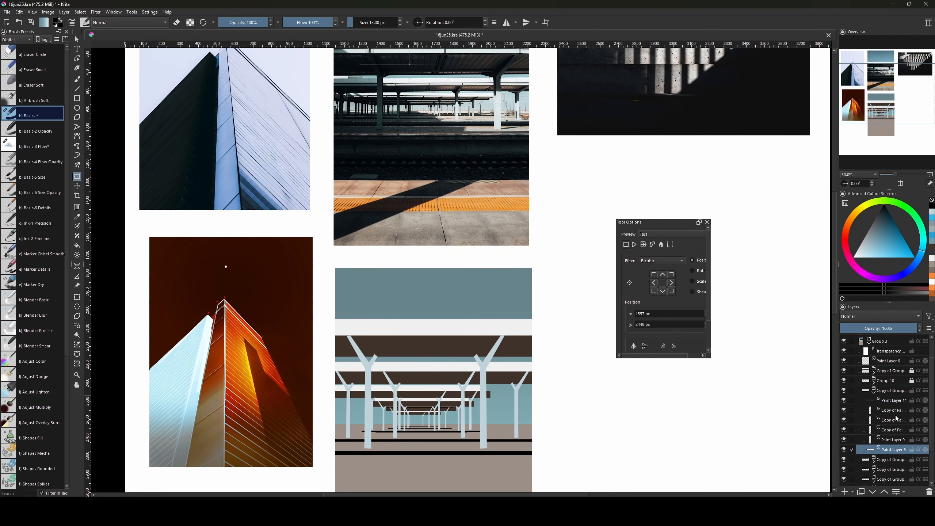
pyautogui.click(877, 460)
pyautogui.scroll(-3, 932, 416)
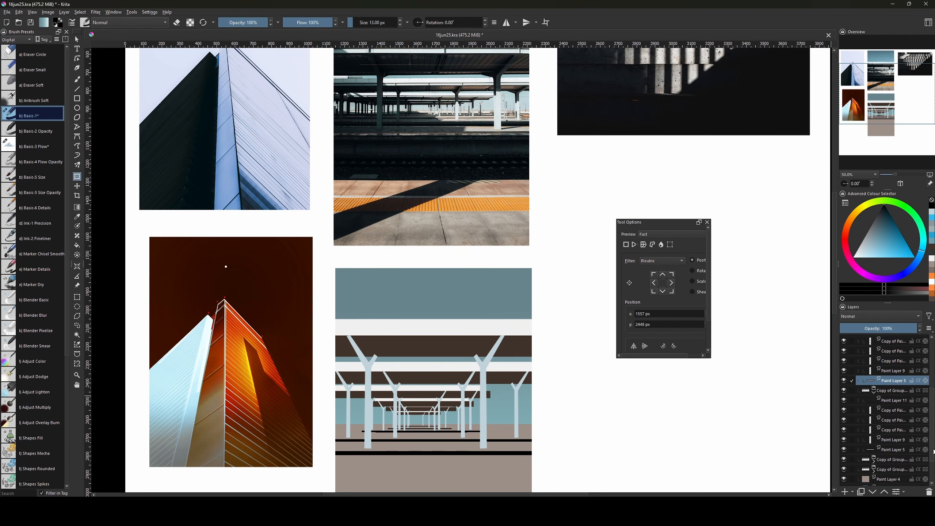
pyautogui.click(400, 402)
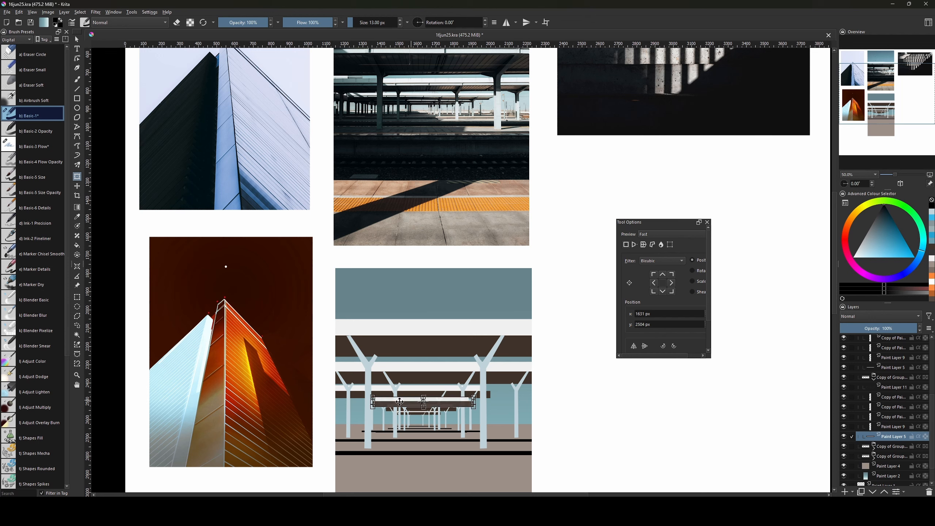
pyautogui.moveTo(372, 402); pyautogui.dragTo(331, 402)
pyautogui.press('Return')
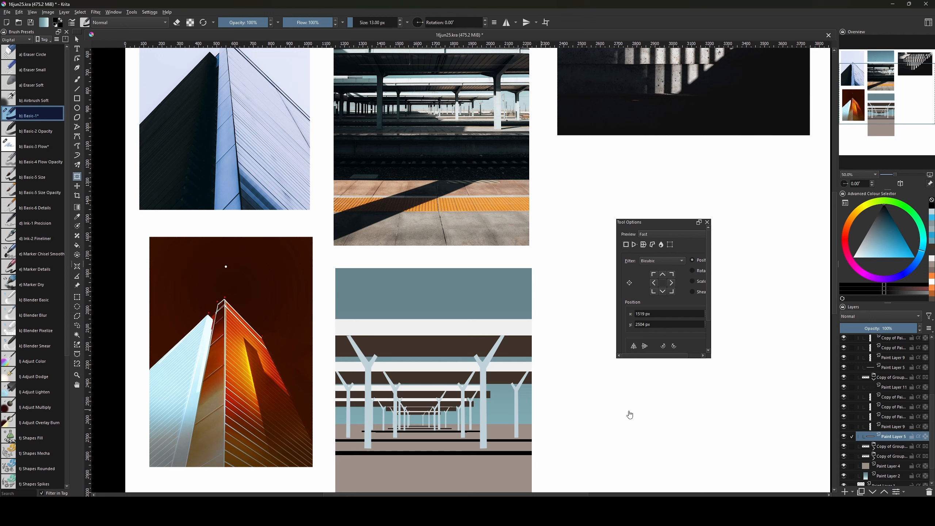
# Lengthen the lower copied group's Paint Layer 5 bar to the left.
pyautogui.click(874, 449)
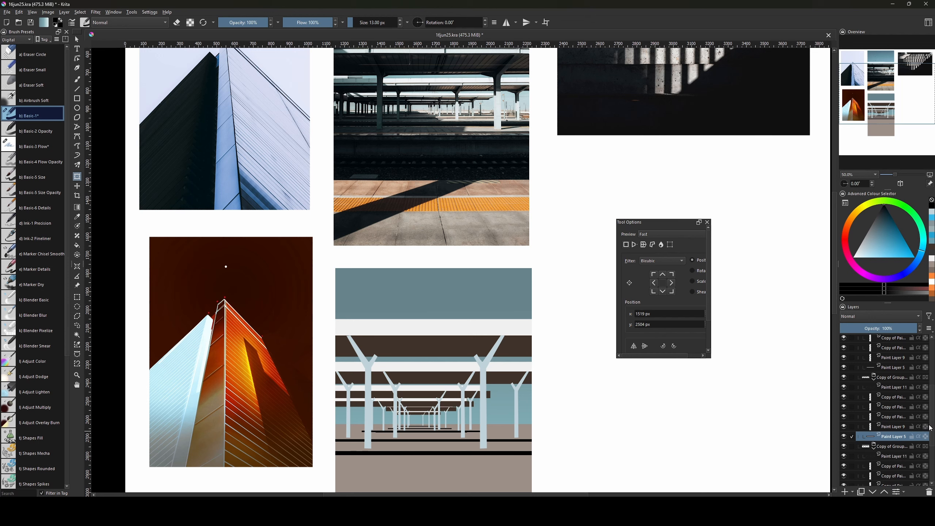
pyautogui.scroll(-2, 930, 428)
pyautogui.click(876, 443)
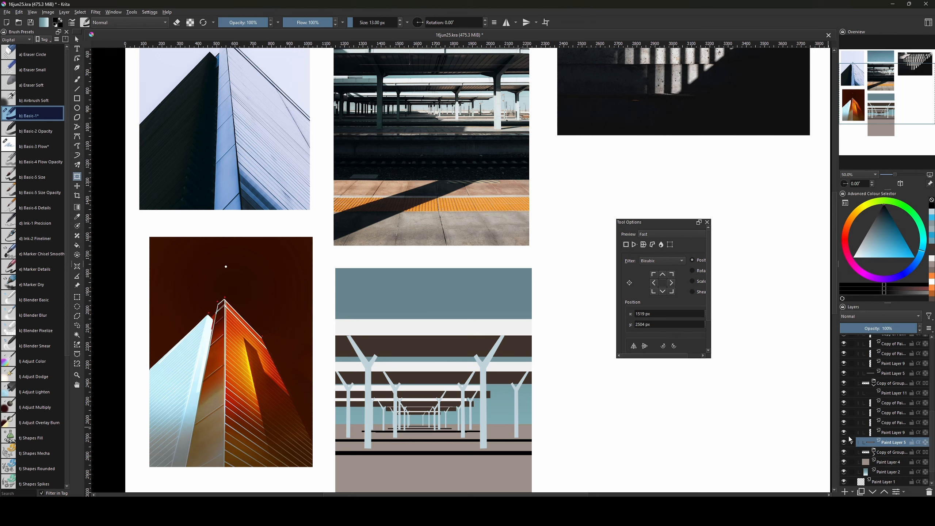
pyautogui.moveTo(385, 408); pyautogui.dragTo(330, 407)
pyautogui.press('Return')
# Stretch the lowest copied group's Paint Layer 5 bar to the left.
pyautogui.click(874, 453)
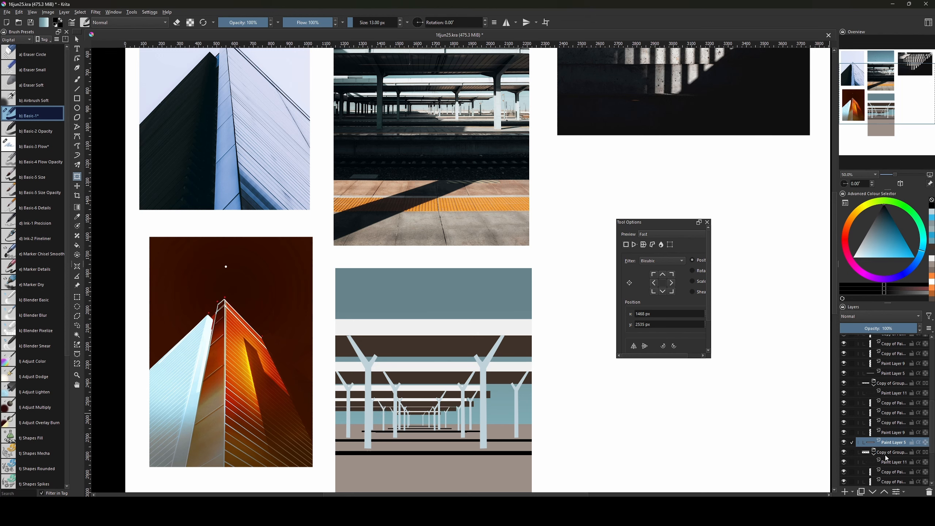
pyautogui.moveTo(931, 436); pyautogui.dragTo(931, 455)
pyautogui.click(885, 457)
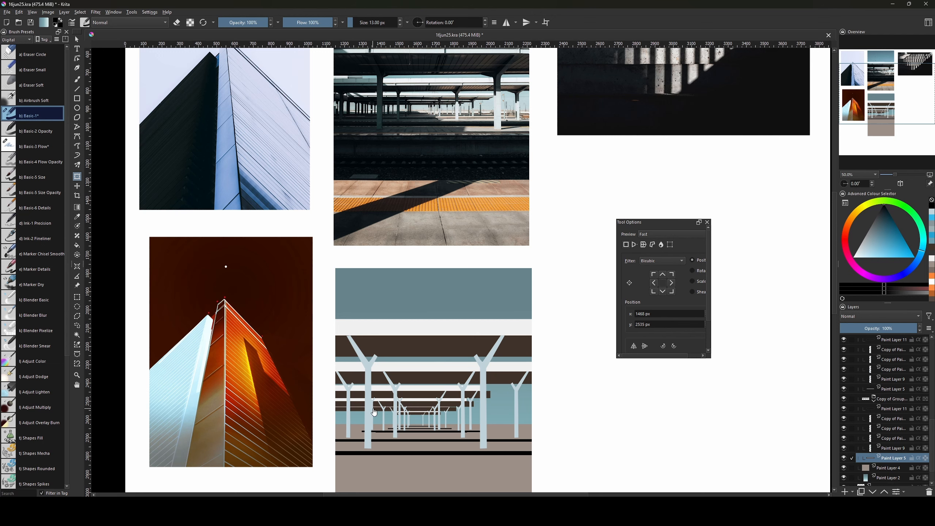
pyautogui.click(399, 409)
pyautogui.moveTo(392, 413); pyautogui.dragTo(329, 413)
pyautogui.press('Return')
pyautogui.moveTo(508, 350); pyautogui.dragTo(536, 405)
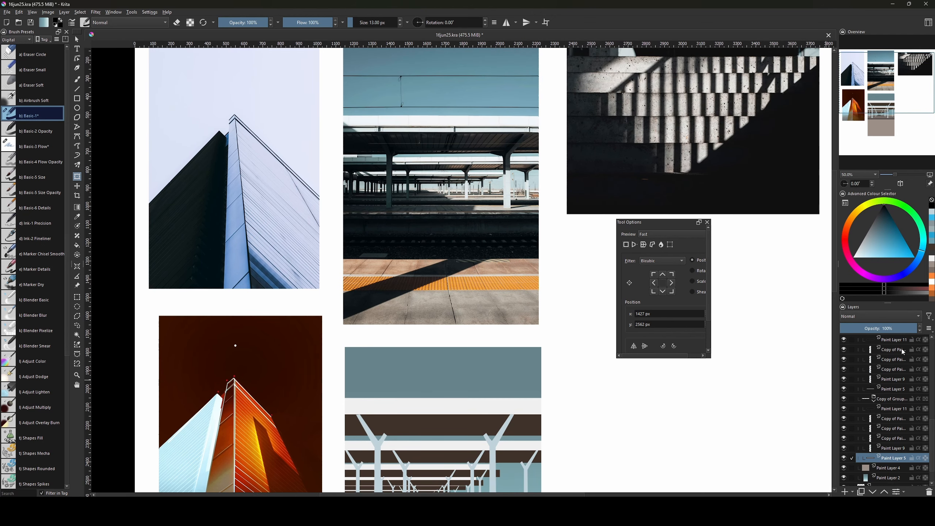
pyautogui.scroll(3, 903, 352)
# Add a new paint layer above Paint Layer 7 and use a slightly smaller brush.
pyautogui.click(891, 351)
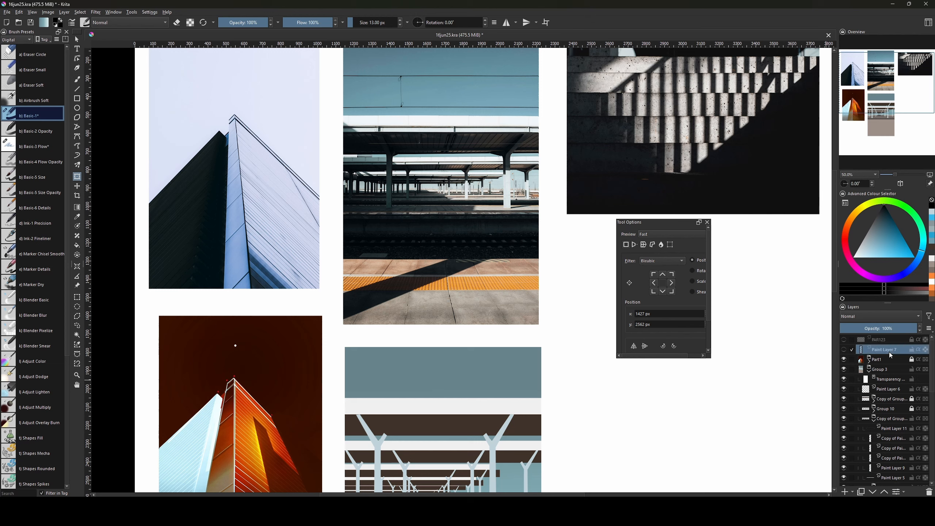
pyautogui.press('Insert')
pyautogui.press('b')
pyautogui.press('[')
pyautogui.press('[')
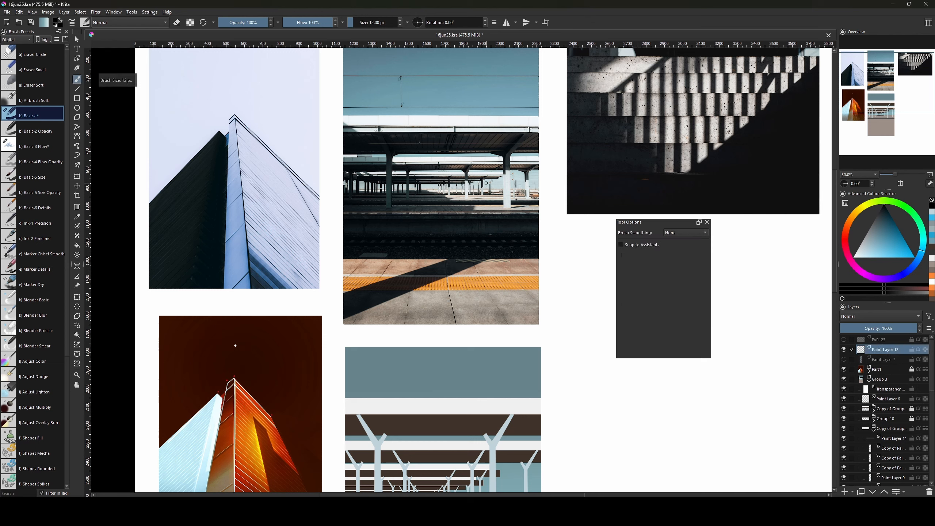
# Try two diagonal brush strokes, undo both, and switch to polygonal selection.
pyautogui.moveTo(465, 189); pyautogui.dragTo(583, 144)
pyautogui.hotkey('ctrl', 'z')
pyautogui.hotkey('ctrl', 'z')
pyautogui.hotkey('ctrl', 'z')
pyautogui.hotkey('ctrl', 'z')
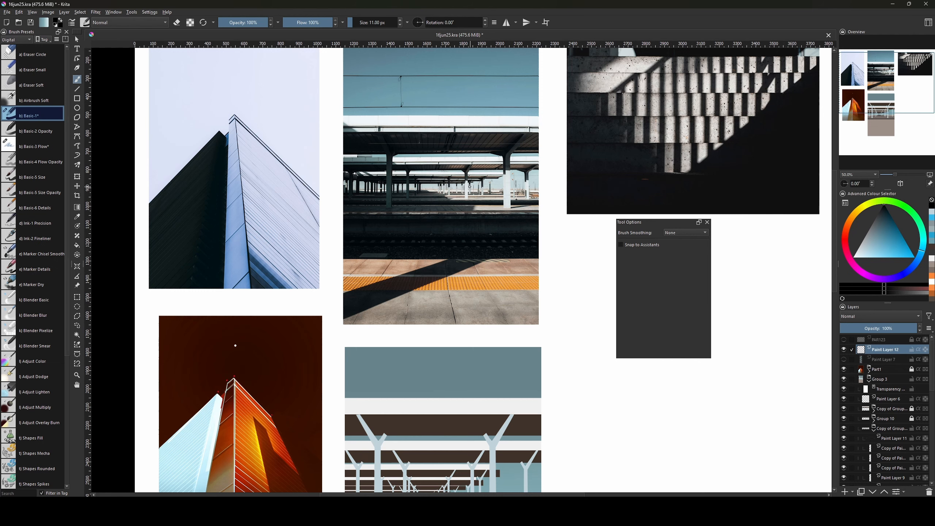
pyautogui.moveTo(522, 170)
pyautogui.mouseDown()
pyautogui.moveTo(469, 187)
pyautogui.moveTo(497, 179)
pyautogui.mouseUp()
pyautogui.hotkey('ctrl', 'z')
pyautogui.hotkey('ctrl', 'z')
pyautogui.moveTo(502, 489)
pyautogui.mouseDown()
pyautogui.moveTo(477, 333)
pyautogui.moveTo(490, 397)
pyautogui.mouseUp()
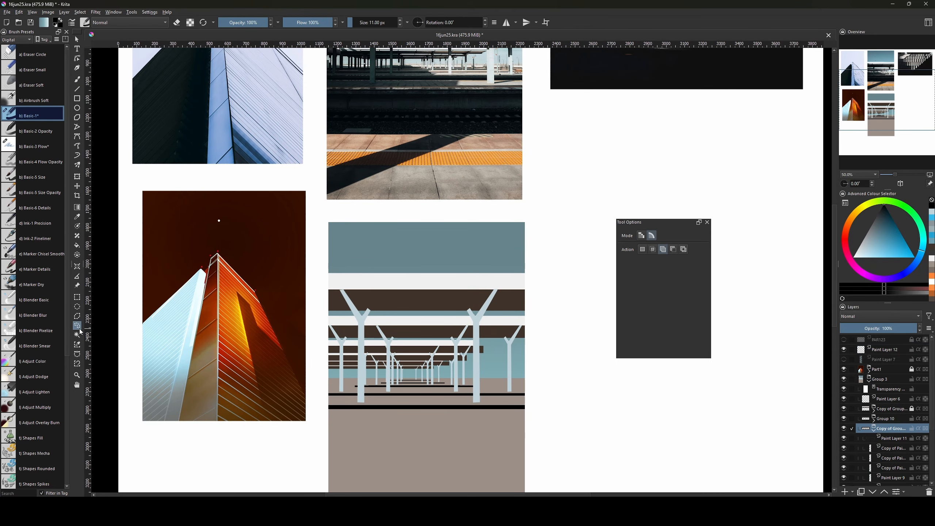
pyautogui.click(77, 316)
# Deselect, then browse the copied pillar groups and select Paint Layer 5 inside one.
pyautogui.click(519, 326)
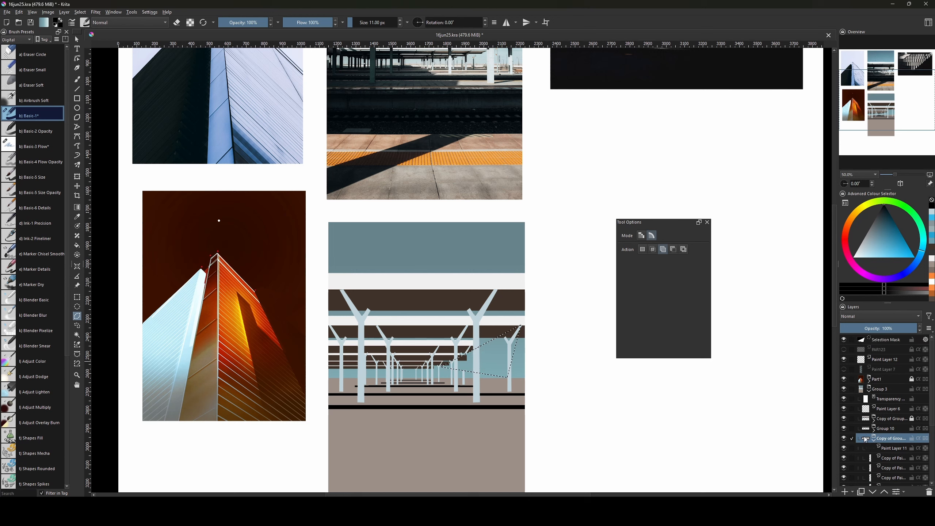
pyautogui.click(874, 441)
pyautogui.click(887, 449)
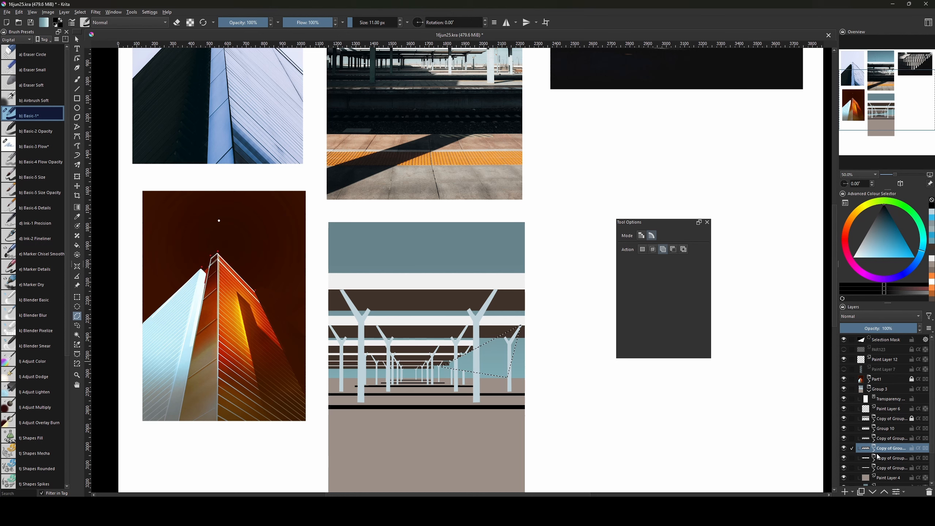
pyautogui.click(884, 461)
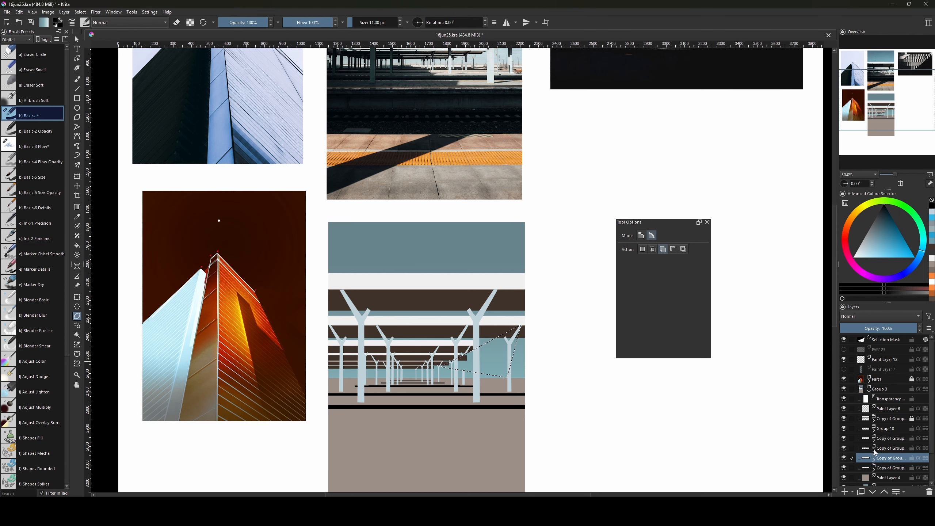
pyautogui.click(874, 452)
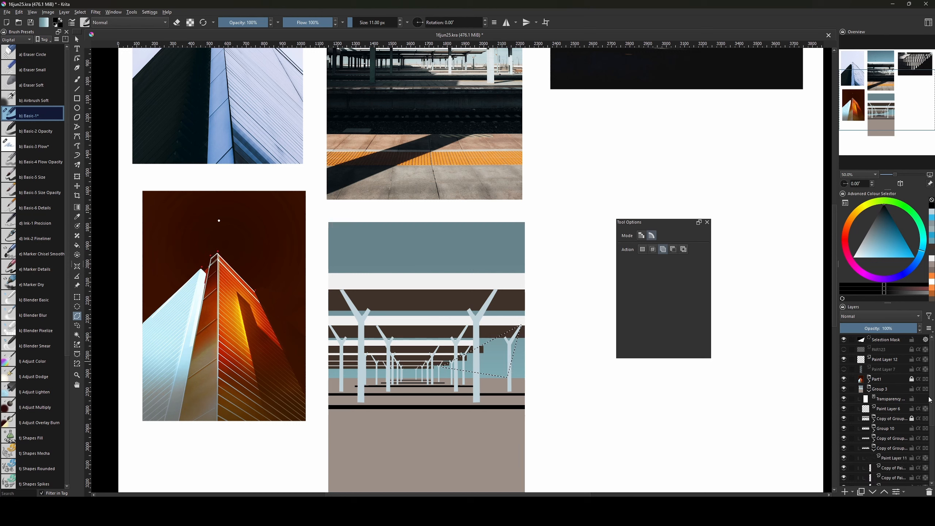
pyautogui.scroll(-1, 933, 404)
pyautogui.scroll(-5, 932, 403)
pyautogui.click(888, 429)
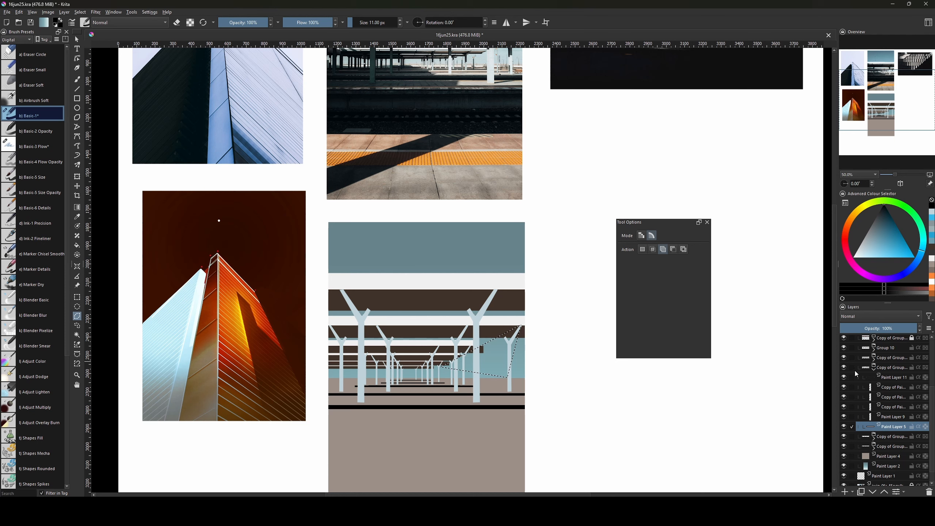
# Check the fourth copied group, then expand the last copy to show its Paint Layer 11.
pyautogui.click(874, 369)
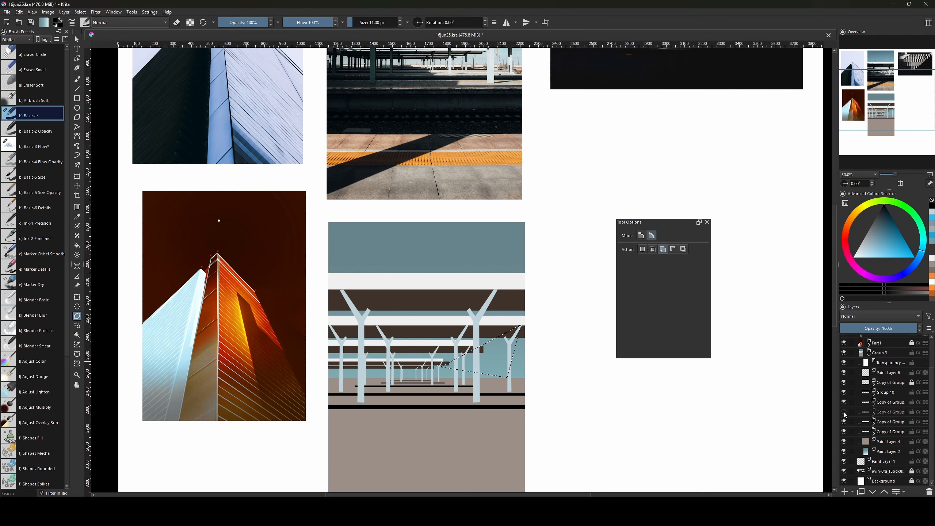
pyautogui.click(875, 403)
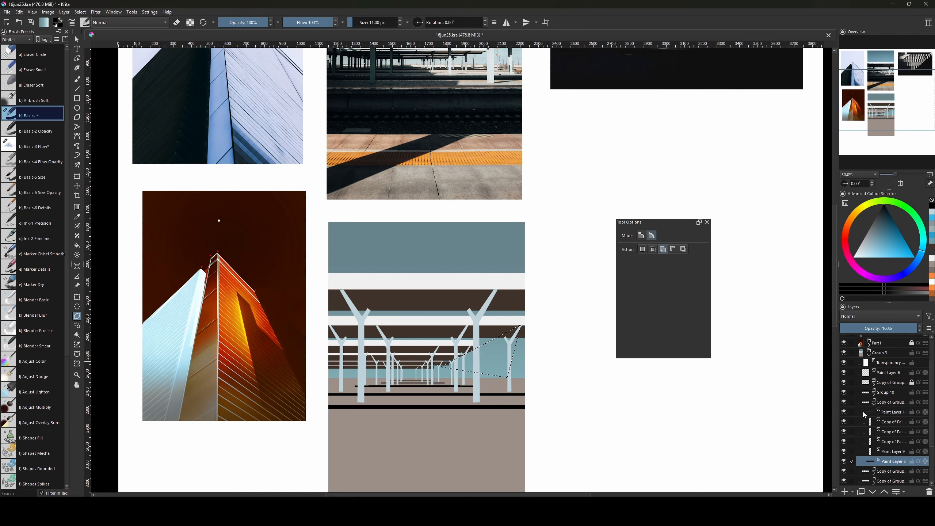
pyautogui.click(874, 404)
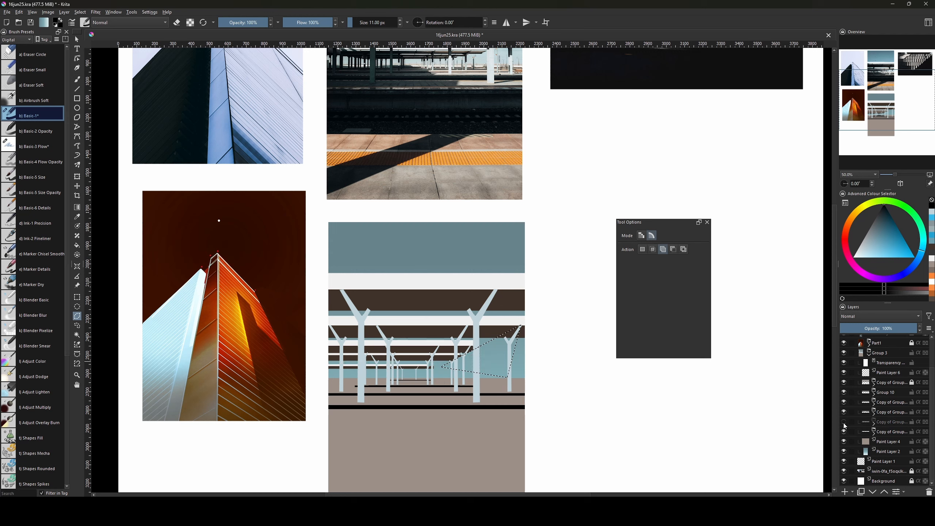
pyautogui.click(874, 425)
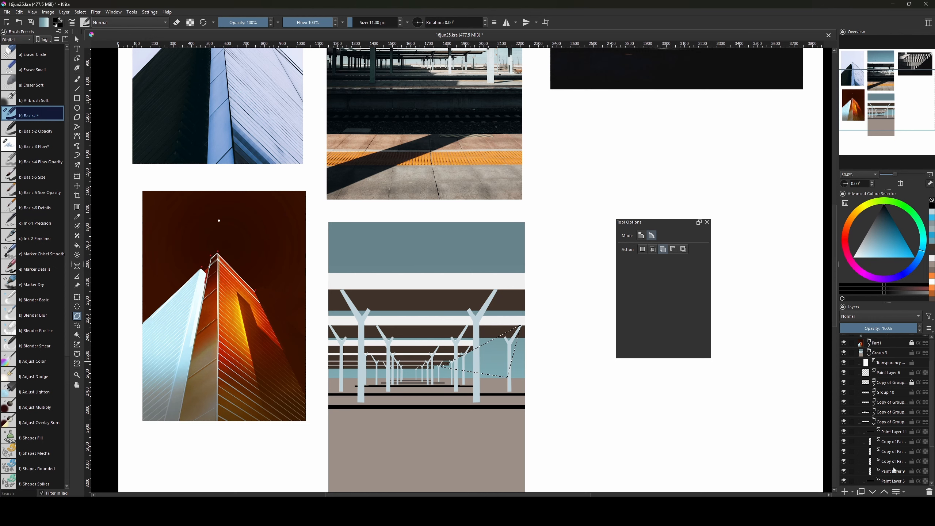
pyautogui.click(908, 482)
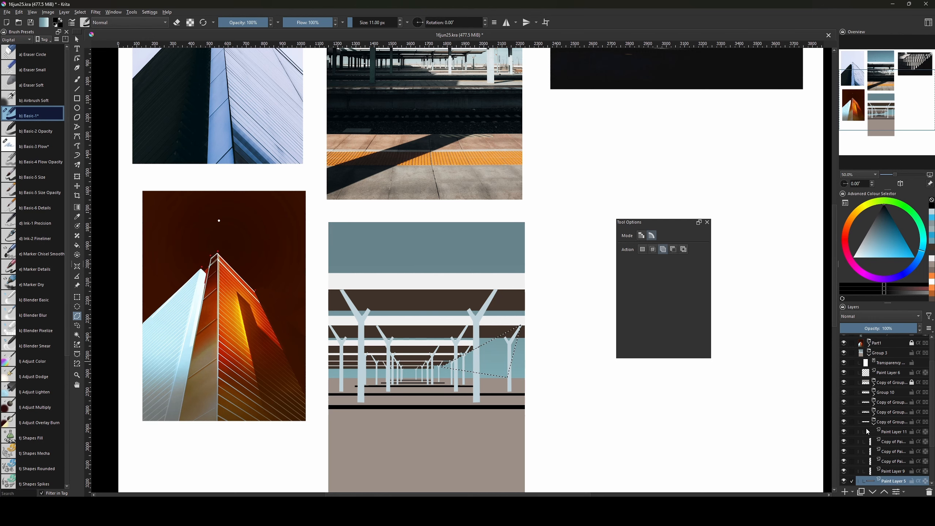
pyautogui.click(874, 424)
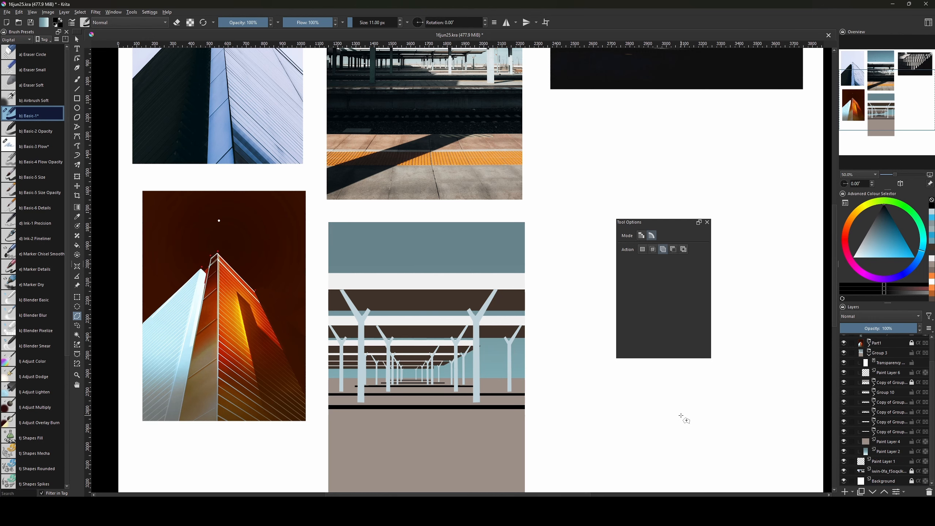
pyautogui.moveTo(635, 413)
pyautogui.mouseDown()
pyautogui.moveTo(653, 449)
pyautogui.moveTo(650, 422)
pyautogui.mouseUp()
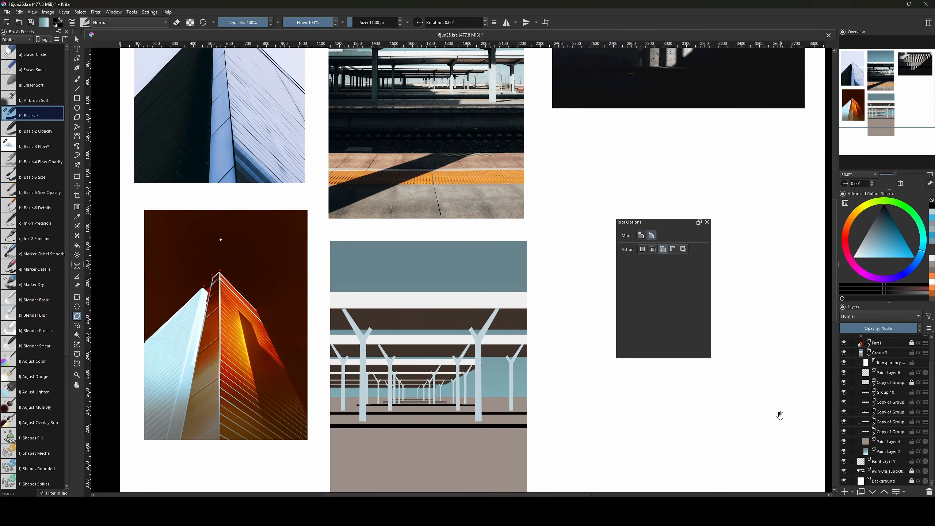
pyautogui.moveTo(755, 421); pyautogui.dragTo(767, 384)
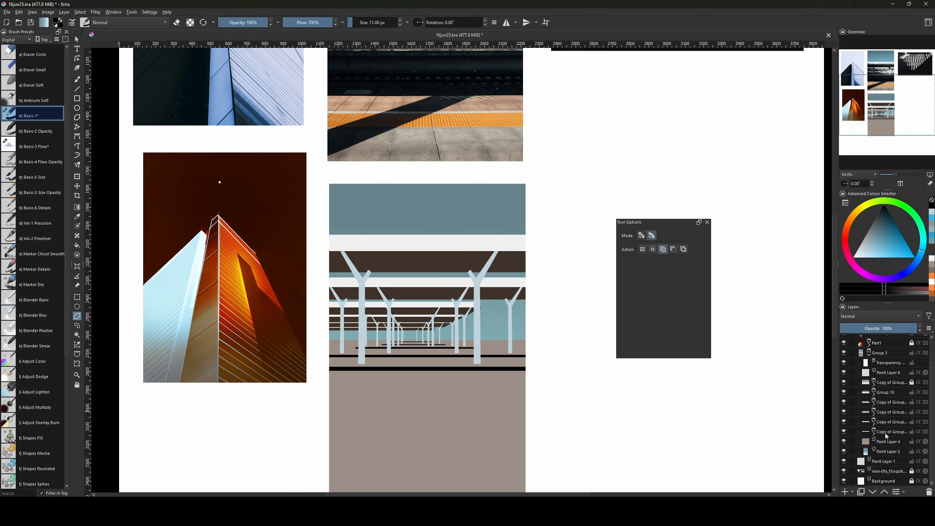
pyautogui.click(875, 436)
# Transform Paint Layer 11's short black track line, stretching its left end toward the panel edge.
pyautogui.scroll(-3, 901, 405)
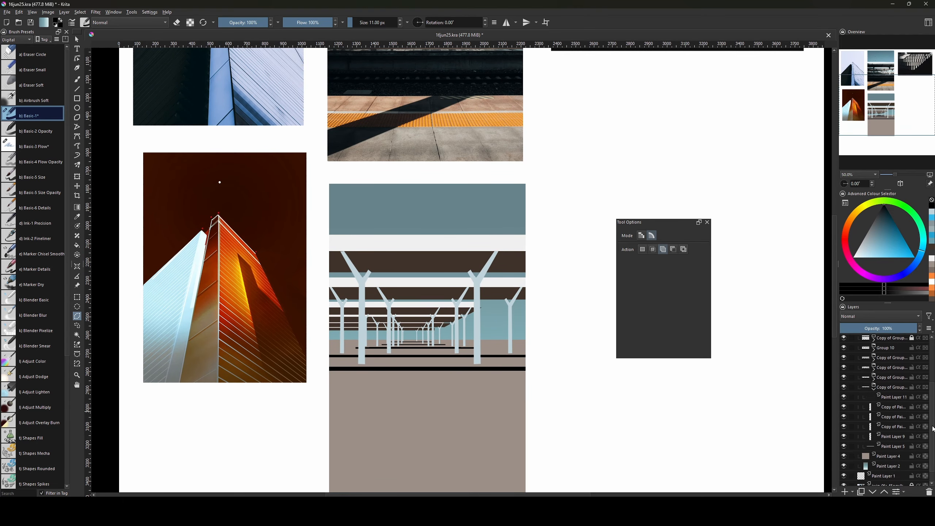
pyautogui.click(893, 443)
pyautogui.hotkey('ctrl', 't')
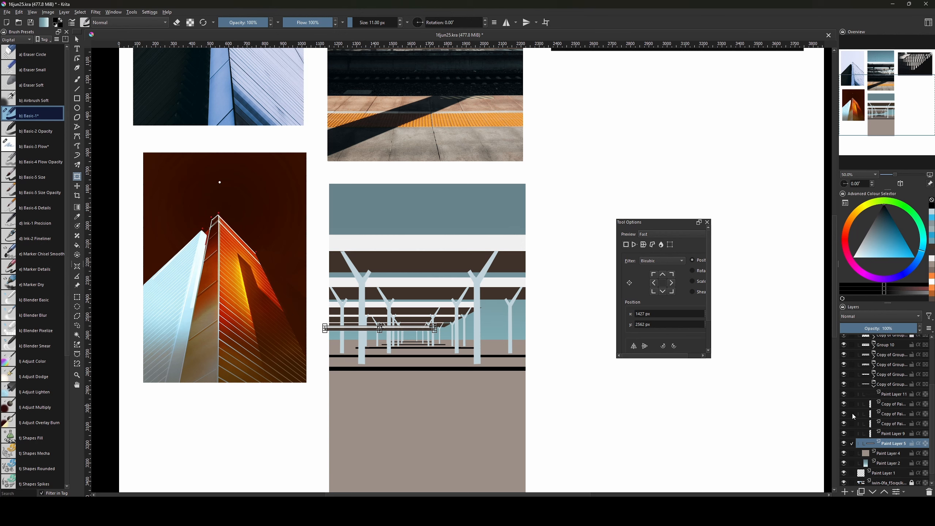
pyautogui.click(895, 394)
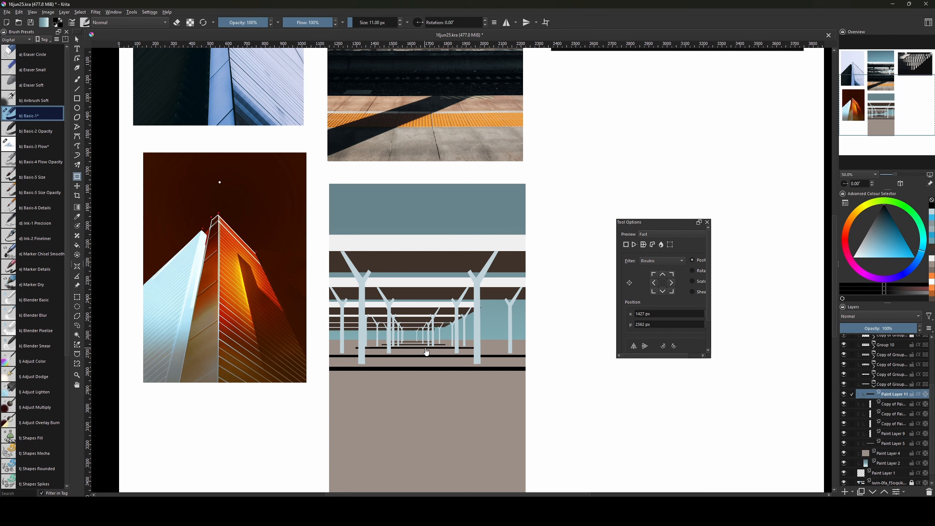
pyautogui.click(416, 341)
pyautogui.moveTo(390, 342); pyautogui.dragTo(324, 341)
pyautogui.press('Return')
pyautogui.hotkey('ctrl', 'z')
pyautogui.scroll(3, 400, 342)
pyautogui.moveTo(429, 362); pyautogui.dragTo(262, 362)
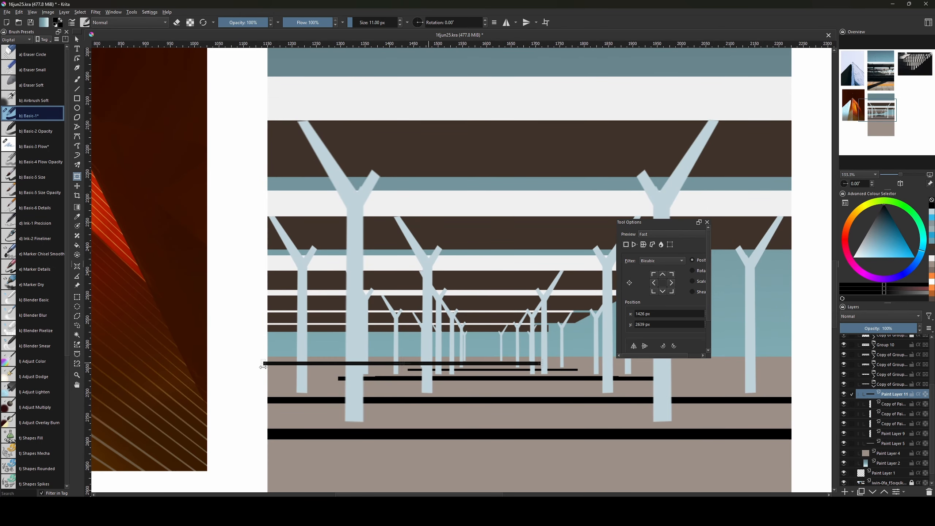
pyautogui.press('Return')
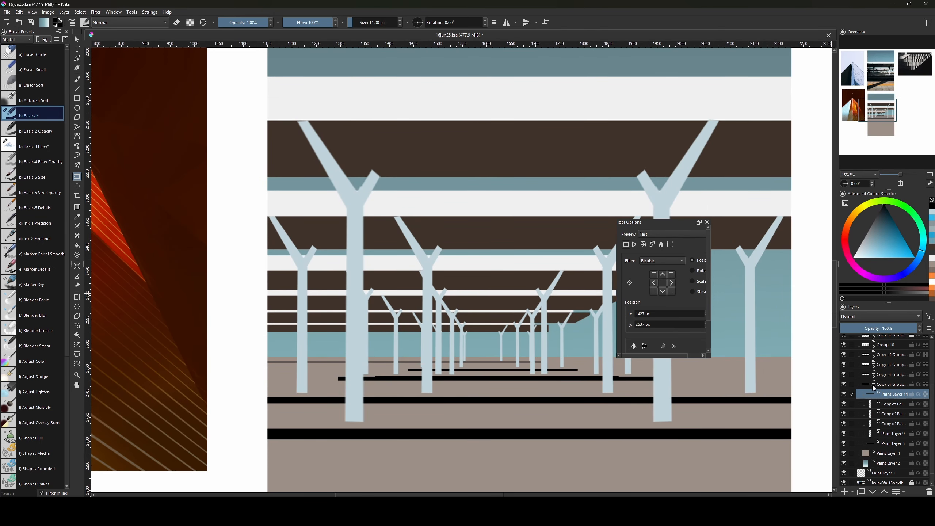
# Stretch the Paint Layer 11 line in the group above leftward as well.
pyautogui.click(874, 387)
pyautogui.click(874, 425)
pyautogui.scroll(-3, 882, 430)
pyautogui.click(891, 441)
pyautogui.click(404, 364)
pyautogui.press('Escape')
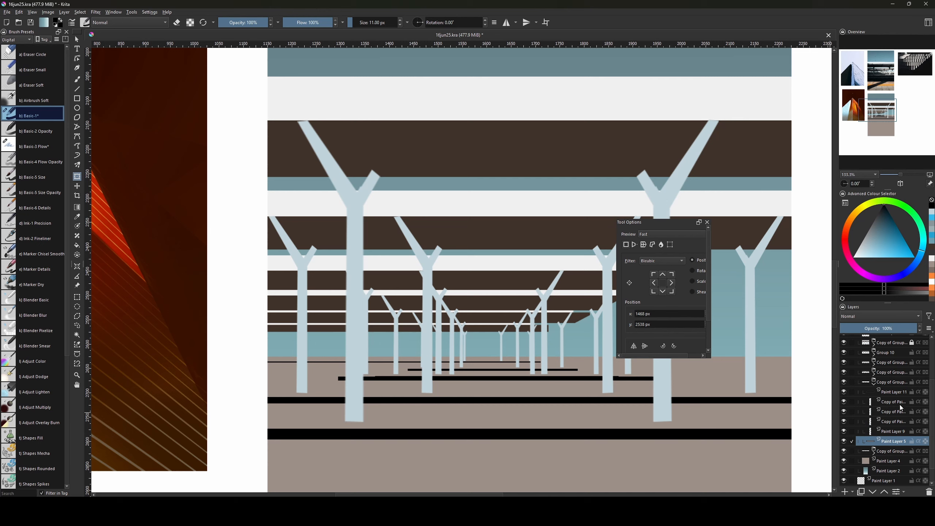
pyautogui.click(891, 392)
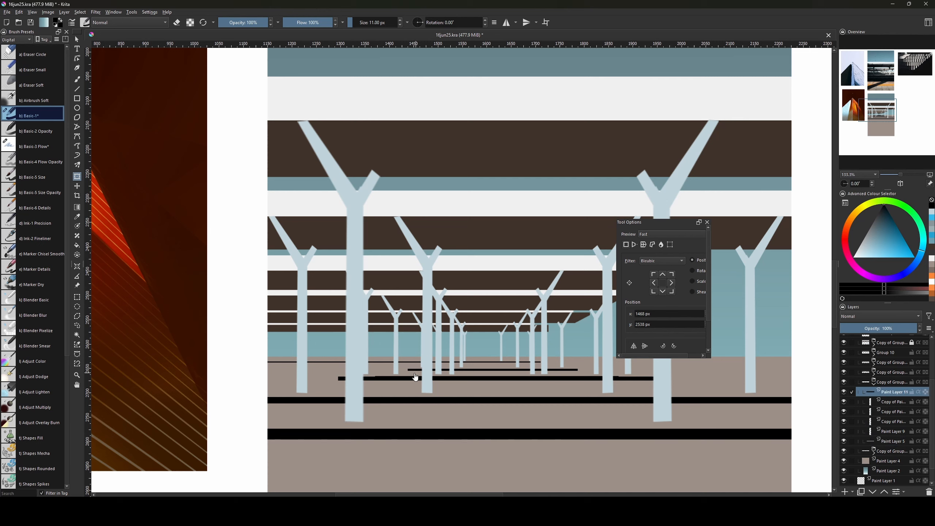
pyautogui.click(873, 385)
pyautogui.click(873, 413)
pyautogui.click(899, 422)
pyautogui.click(388, 381)
pyautogui.moveTo(374, 378); pyautogui.dragTo(262, 378)
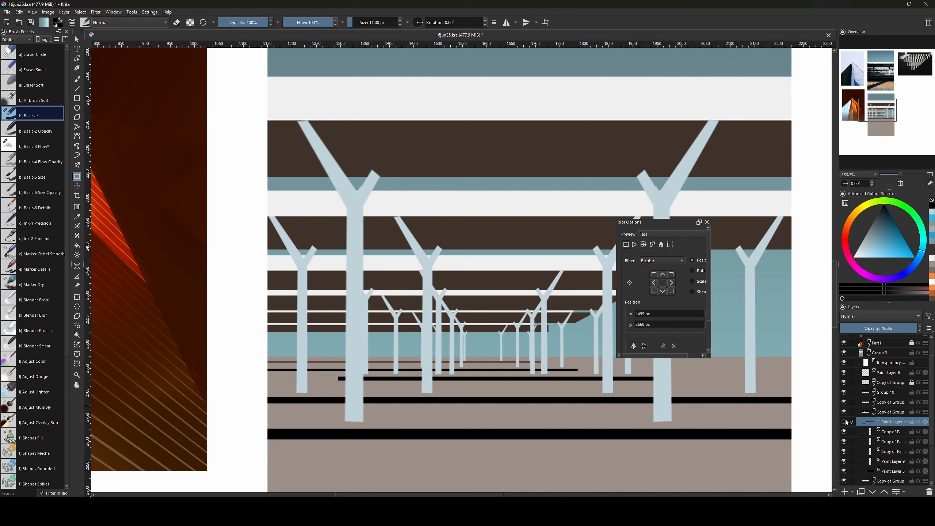
# Toggle the group and Paint Layer 11 visibility to compare, then stretch that line further left.
pyautogui.click(874, 414)
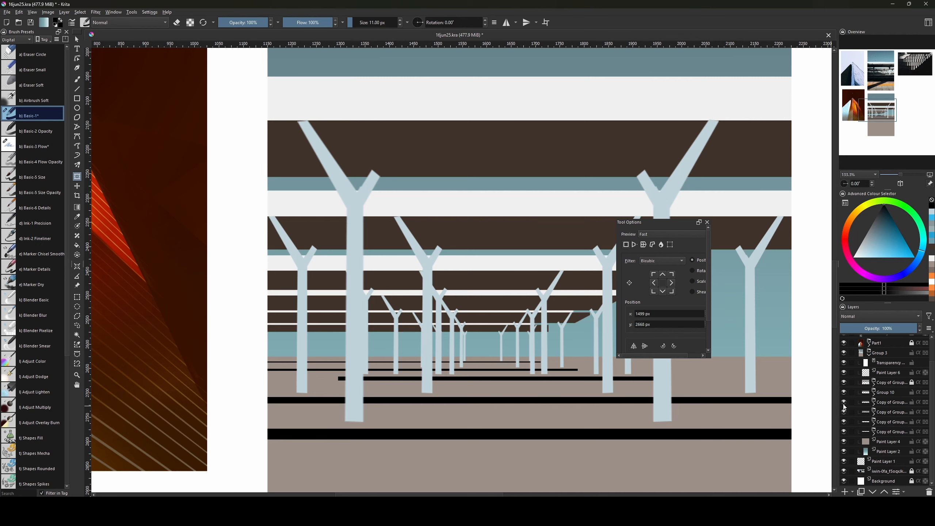
pyautogui.click(843, 404)
pyautogui.click(843, 404)
pyautogui.click(874, 405)
pyautogui.click(845, 411)
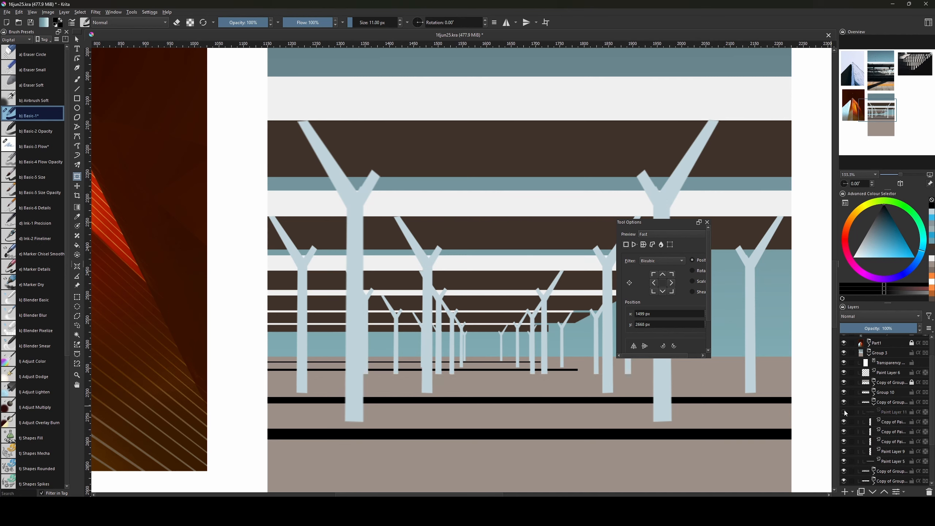
pyautogui.click(844, 411)
pyautogui.click(883, 412)
pyautogui.click(353, 389)
pyautogui.moveTo(338, 379); pyautogui.dragTo(250, 378)
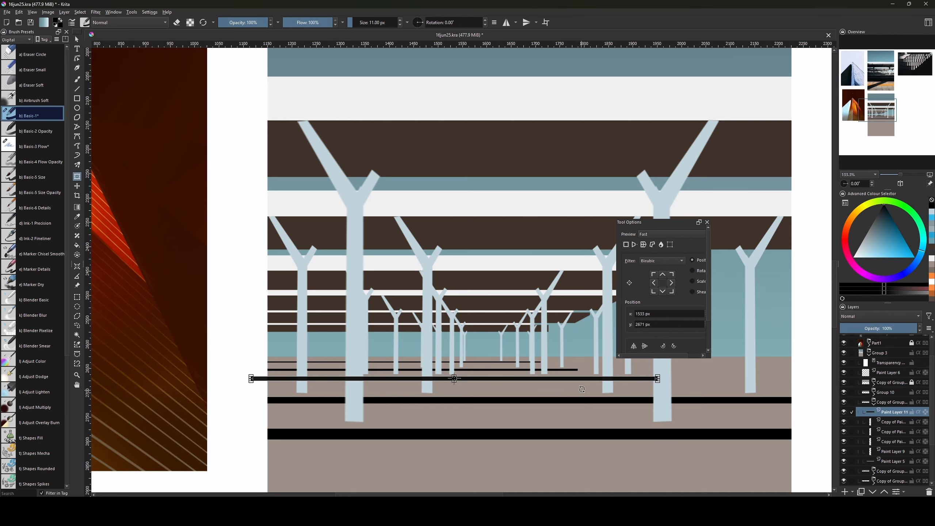
pyautogui.press('Return')
pyautogui.moveTo(595, 397); pyautogui.dragTo(515, 442)
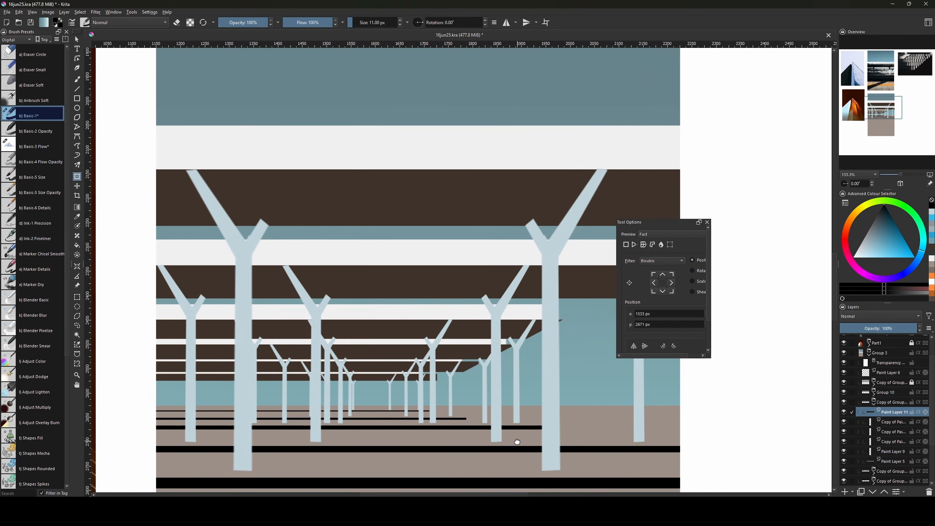
# Select Paint Layer 6 and move the new Paint Layer 13 down just above Paint Layer 4.
pyautogui.click(883, 462)
pyautogui.press('1')
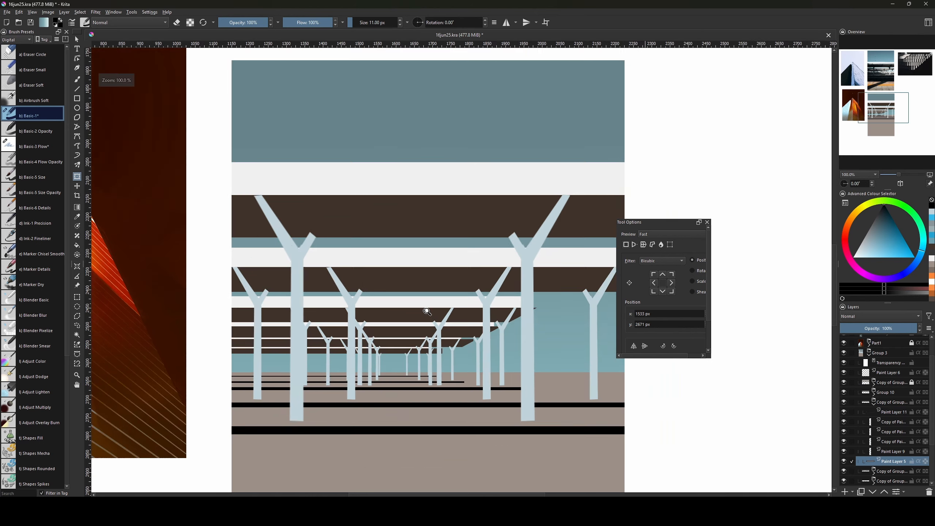
pyautogui.moveTo(427, 311); pyautogui.dragTo(423, 346)
pyautogui.moveTo(544, 326); pyautogui.dragTo(529, 446)
pyautogui.moveTo(480, 419); pyautogui.dragTo(490, 359)
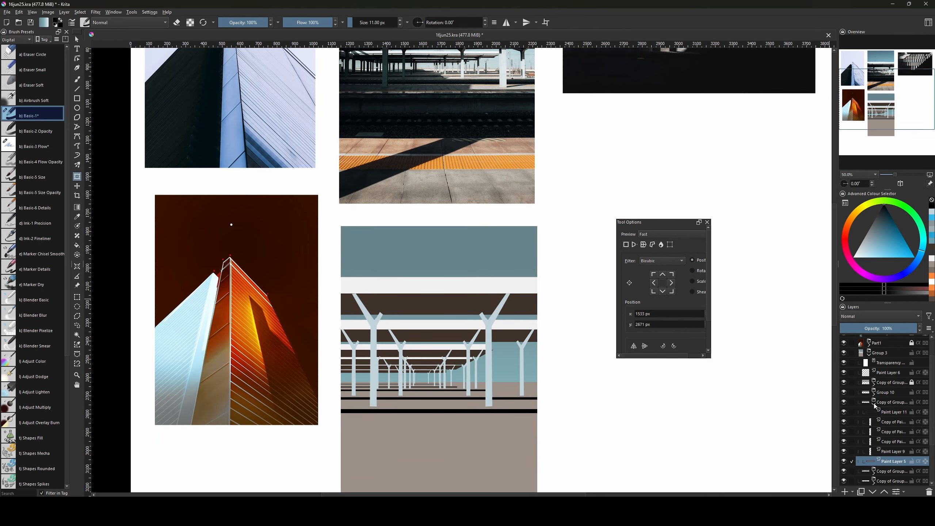
pyautogui.click(876, 405)
pyautogui.scroll(3, 563, 405)
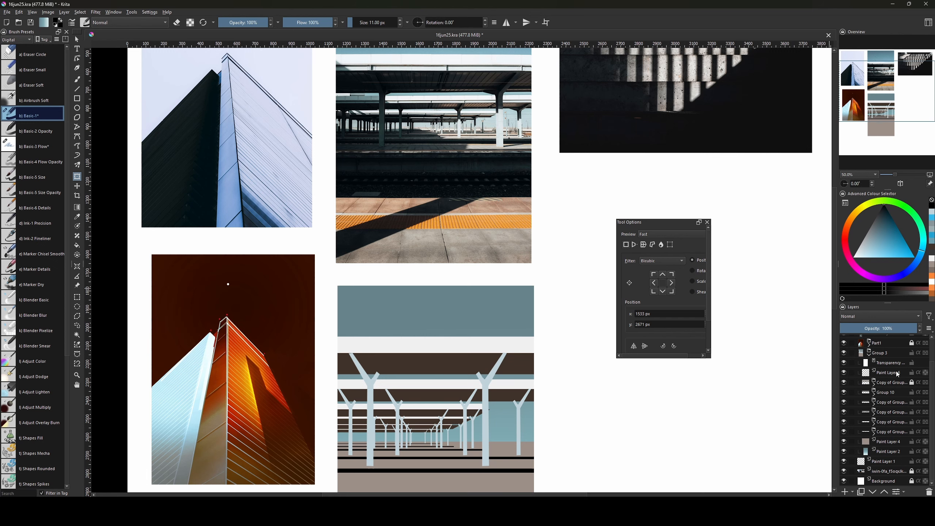
pyautogui.click(897, 373)
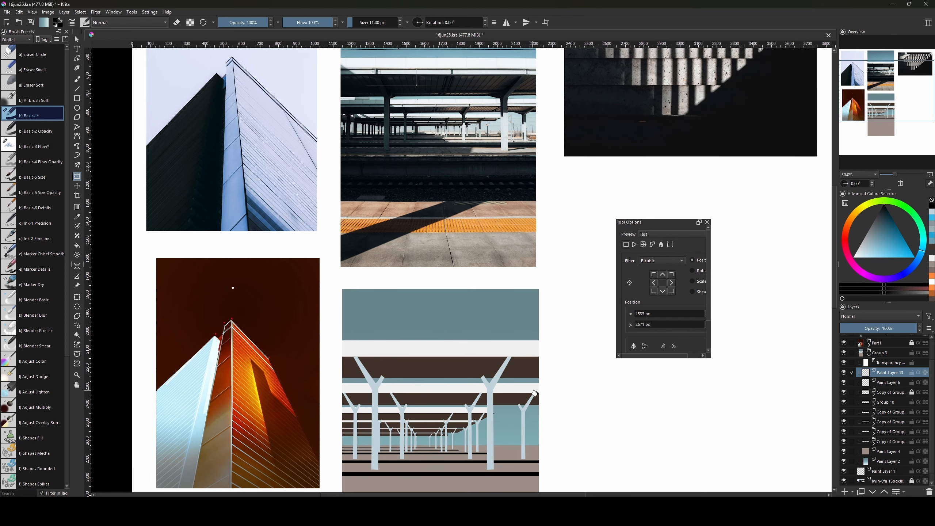
pyautogui.moveTo(564, 379); pyautogui.dragTo(567, 335)
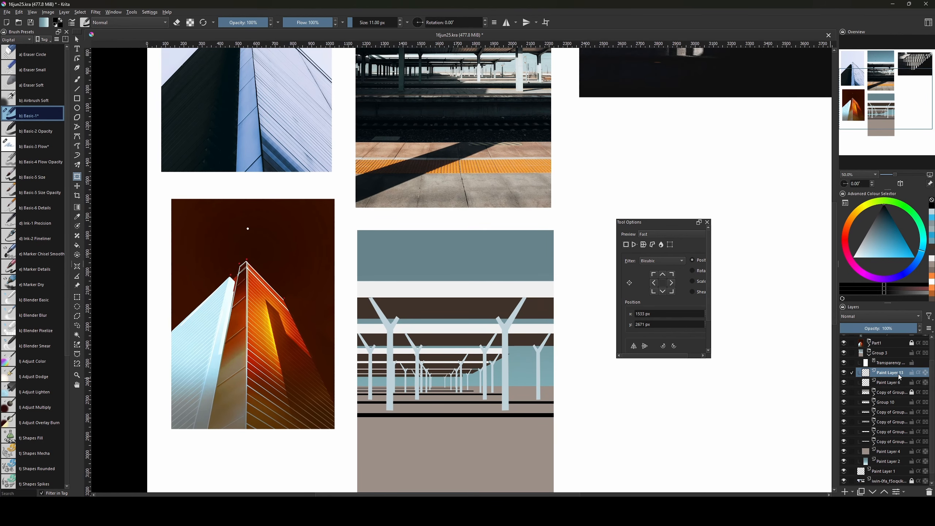
pyautogui.moveTo(901, 377)
pyautogui.mouseDown()
pyautogui.moveTo(904, 451)
pyautogui.moveTo(897, 447)
pyautogui.mouseUp()
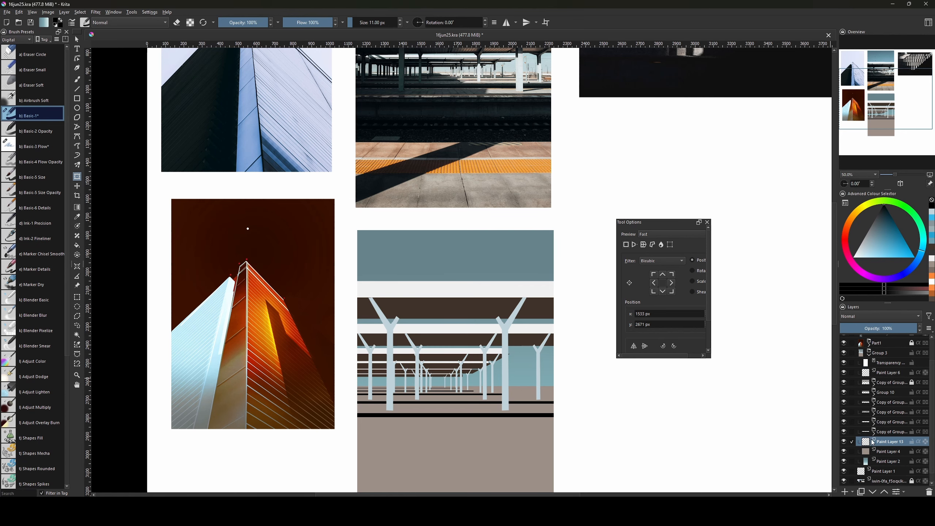
pyautogui.moveTo(510, 416); pyautogui.dragTo(500, 392)
pyautogui.press('-')
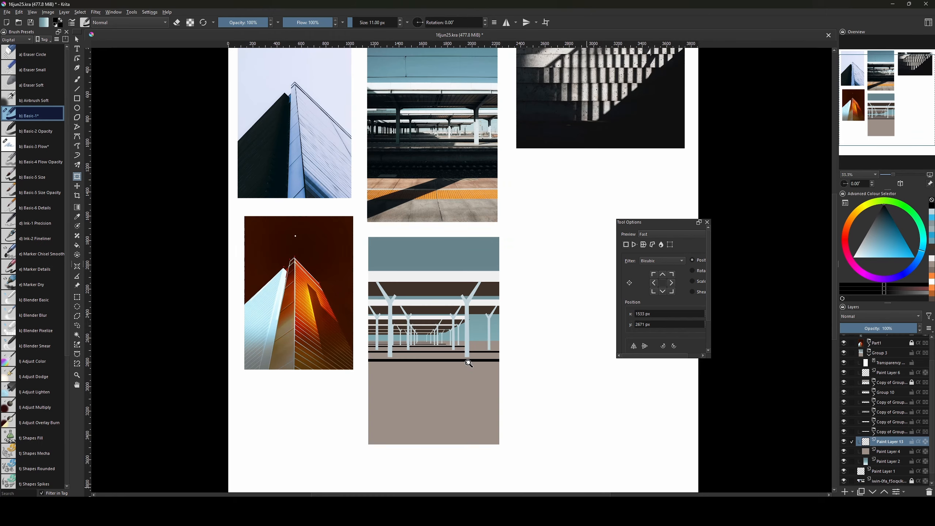
# Draw a rectangular selection over the platform floor beneath the black band.
pyautogui.hotkey('ctrl', 'r')
pyautogui.moveTo(359, 366)
pyautogui.mouseDown()
pyautogui.moveTo(485, 375)
pyautogui.moveTo(516, 396)
pyautogui.moveTo(366, 362)
pyautogui.moveTo(512, 388)
pyautogui.moveTo(555, 382)
pyautogui.moveTo(552, 447)
pyautogui.moveTo(564, 424)
pyautogui.mouseUp()
pyautogui.hotkey('ctrl', 'z')
pyautogui.hotkey('ctrl', 'shift', 'z')
# Frame the painting beside the references and rectangle-select the strip just below the pillar bases.
pyautogui.scroll(3, 467, 345)
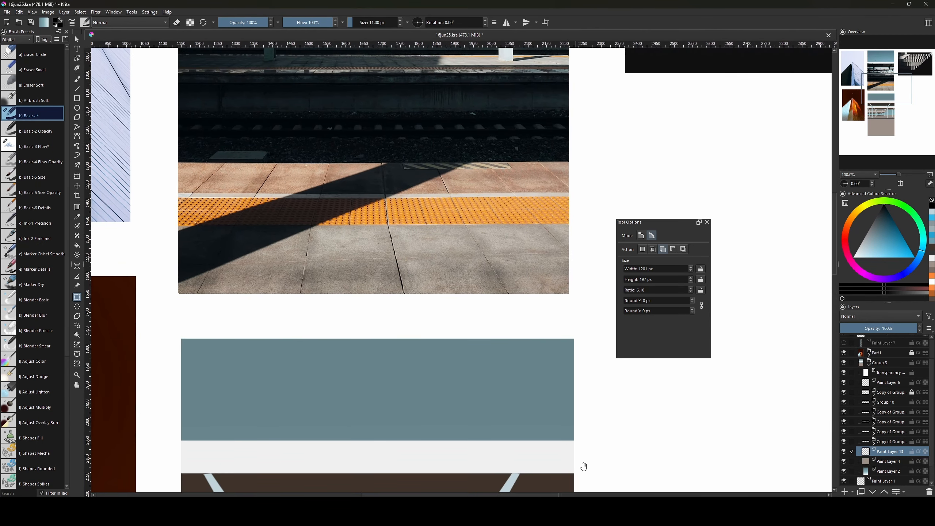
pyautogui.moveTo(582, 464); pyautogui.dragTo(584, 263)
pyautogui.moveTo(578, 387); pyautogui.dragTo(557, 257)
pyautogui.hotkey('ctrl', '-')
pyautogui.hotkey('ctrl', '-')
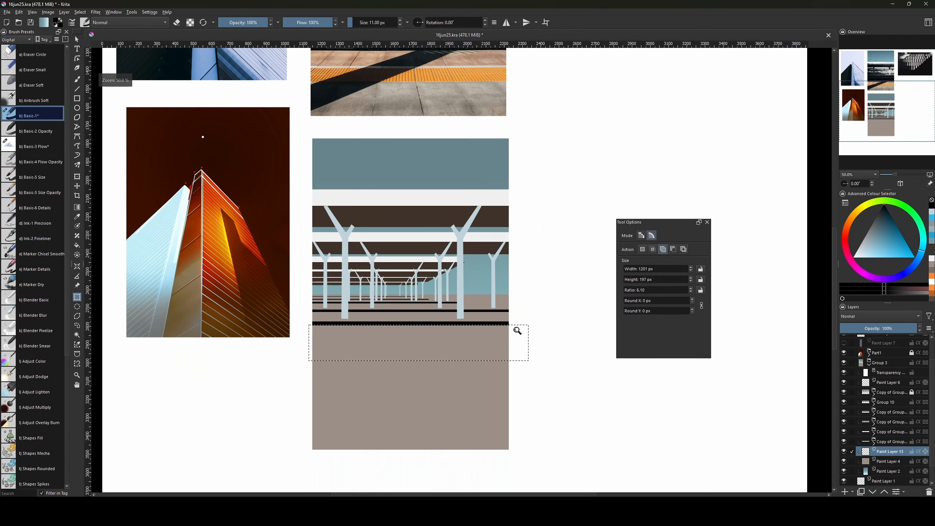
pyautogui.moveTo(472, 368)
pyautogui.mouseDown()
pyautogui.moveTo(466, 404)
pyautogui.moveTo(448, 401)
pyautogui.mouseUp()
pyautogui.hotkey('ctrl', 'shift', 'a')
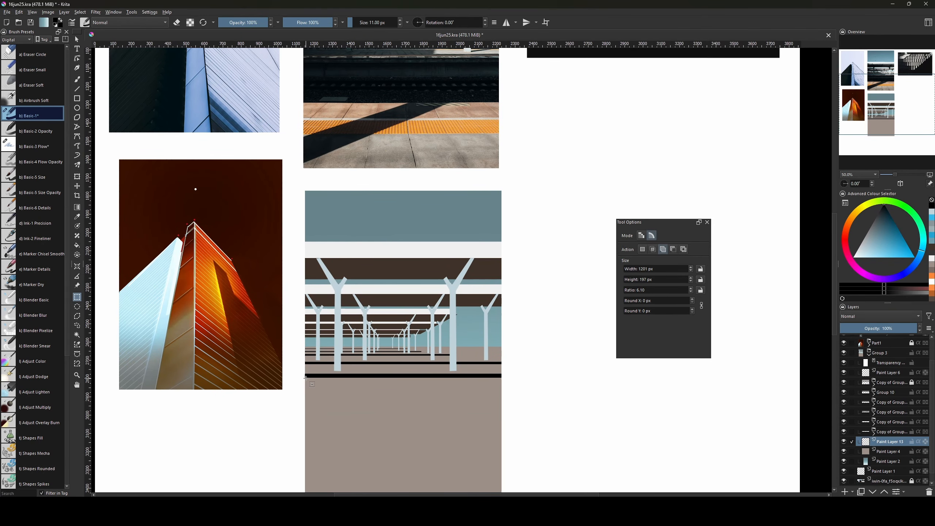
pyautogui.moveTo(304, 377)
pyautogui.mouseDown()
pyautogui.moveTo(514, 446)
pyautogui.moveTo(480, 369)
pyautogui.moveTo(479, 396)
pyautogui.mouseUp()
pyautogui.moveTo(274, 354); pyautogui.dragTo(492, 405)
# Fill the selected strip with near-black, then deselect.
pyautogui.press('g')
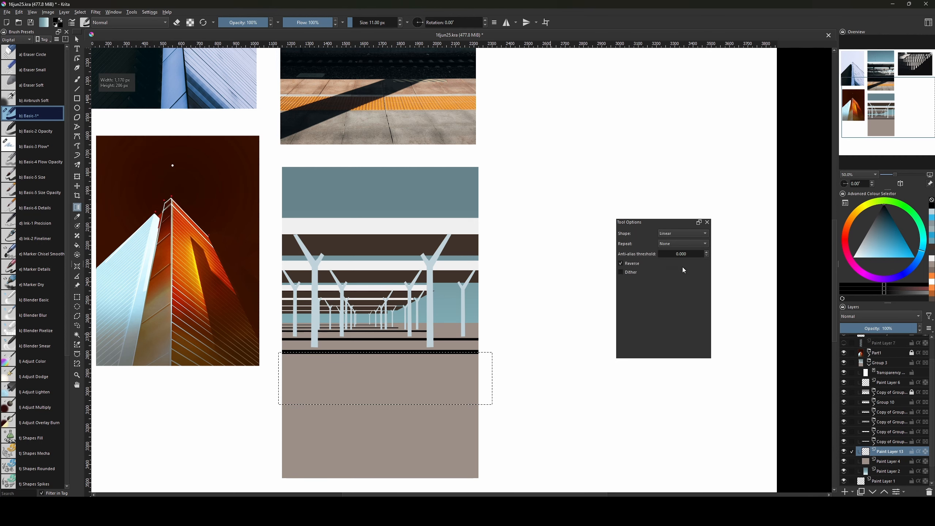
pyautogui.press('f')
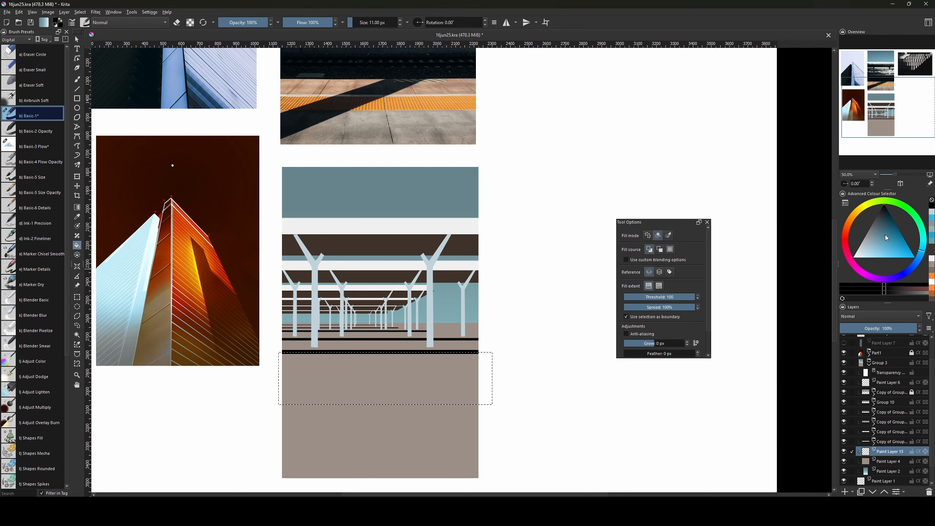
pyautogui.moveTo(886, 209); pyautogui.dragTo(881, 207)
pyautogui.click(370, 391)
pyautogui.moveTo(476, 335); pyautogui.dragTo(506, 405)
pyautogui.hotkey('ctrl', 'shift', 'a')
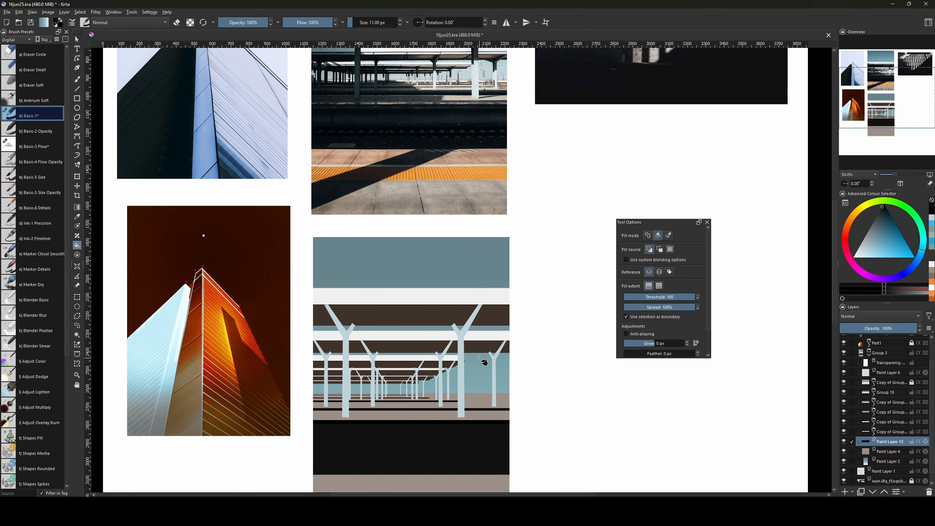
pyautogui.moveTo(479, 357); pyautogui.dragTo(473, 352)
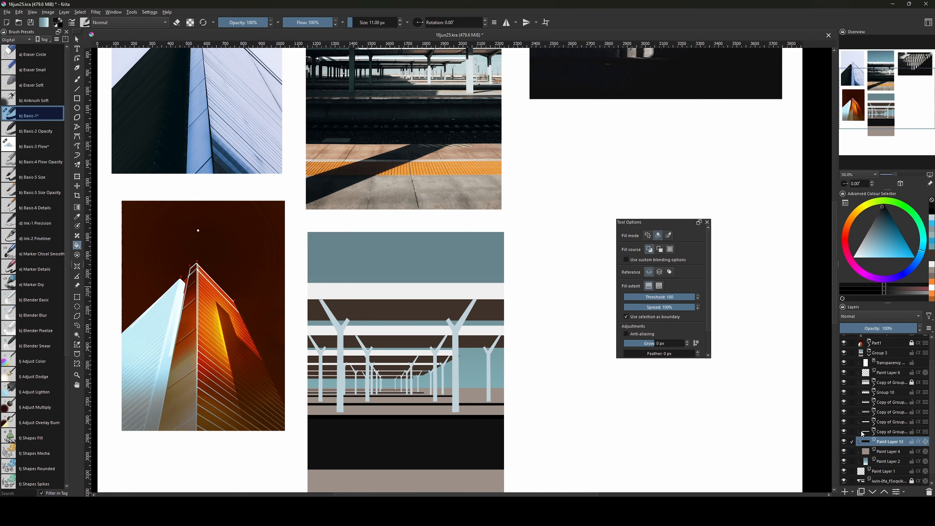
# Hide Paint Layer 13 and nudge the line on Group 10's Paint Layer 11 slightly down.
pyautogui.click(843, 441)
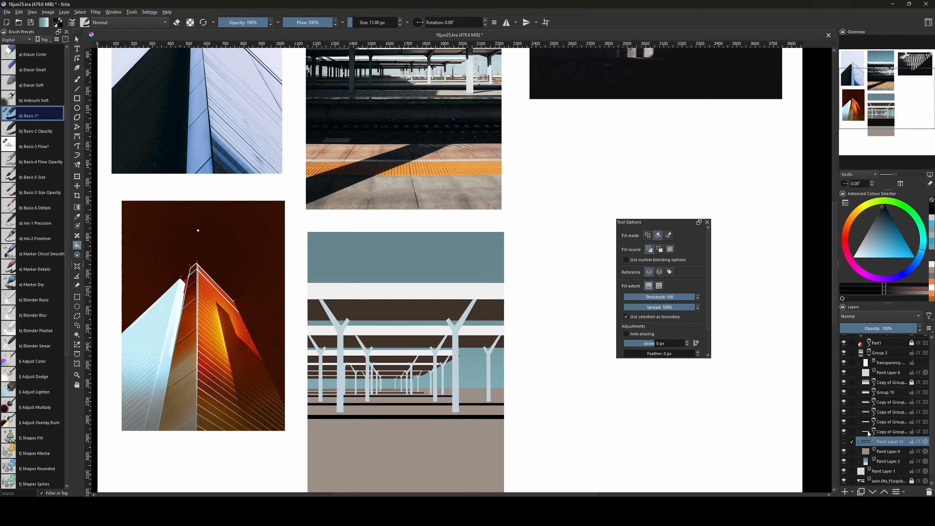
pyautogui.click(874, 390)
pyautogui.click(846, 403)
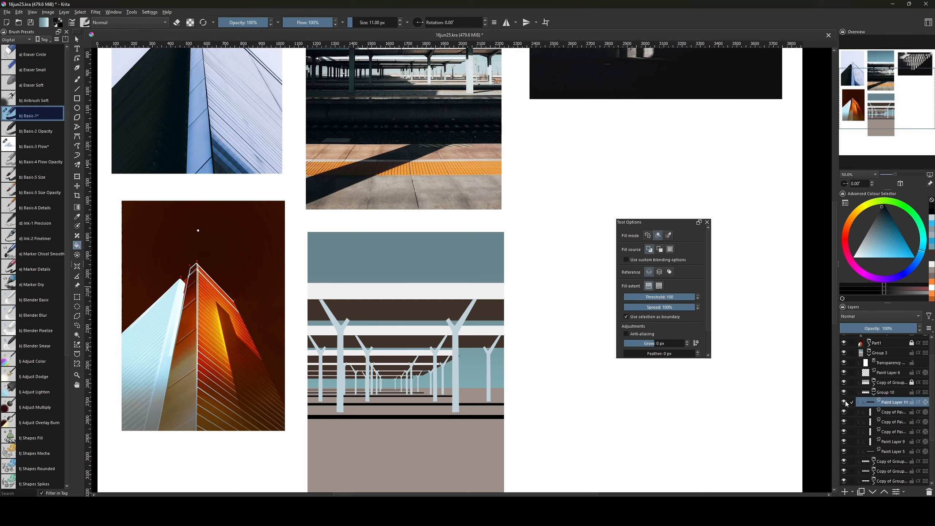
pyautogui.hotkey('ctrl', 't')
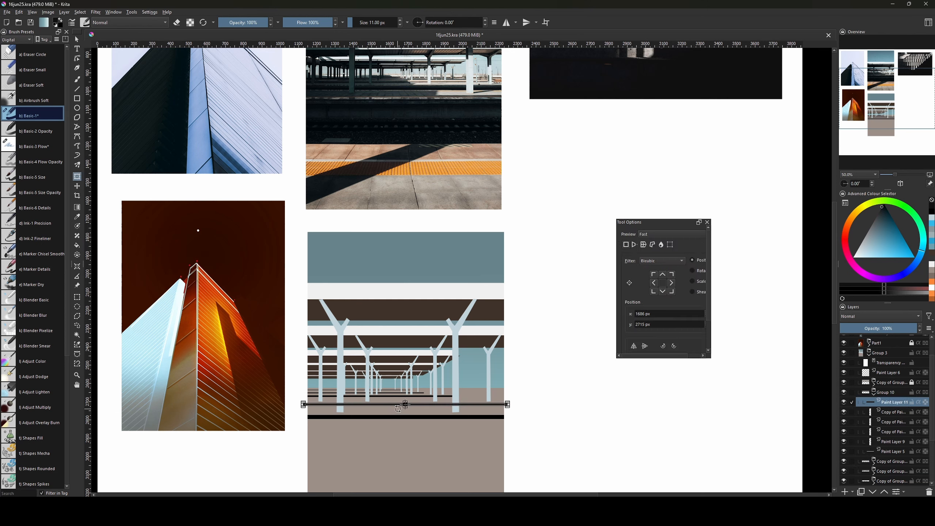
pyautogui.moveTo(407, 407); pyautogui.dragTo(407, 408)
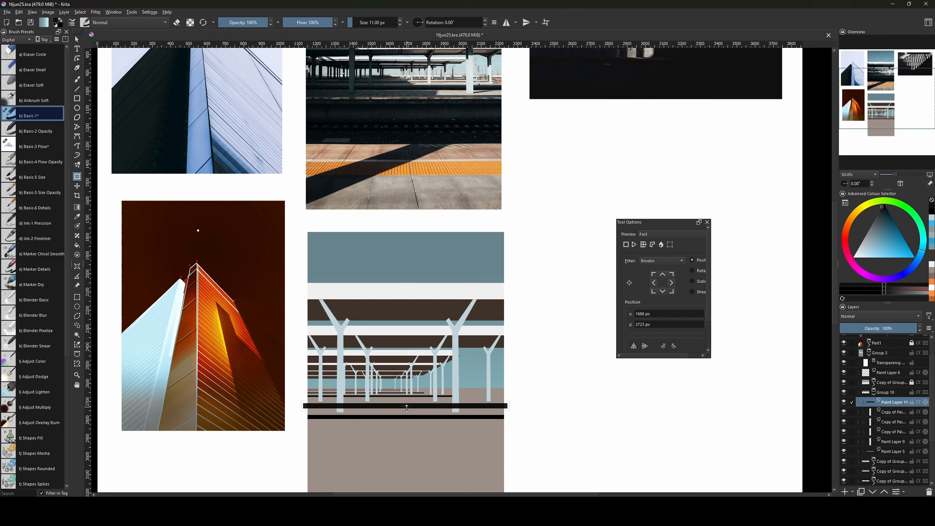
pyautogui.press('Return')
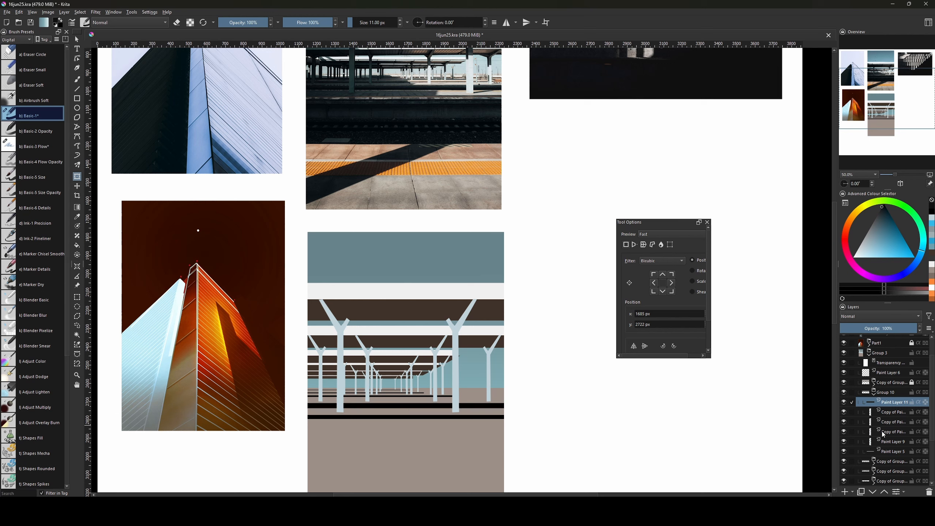
# Move the copied group's Paint Layer 11 line down to the platform edge and widen it into a thick black bar.
pyautogui.click(873, 384)
pyautogui.click(885, 391)
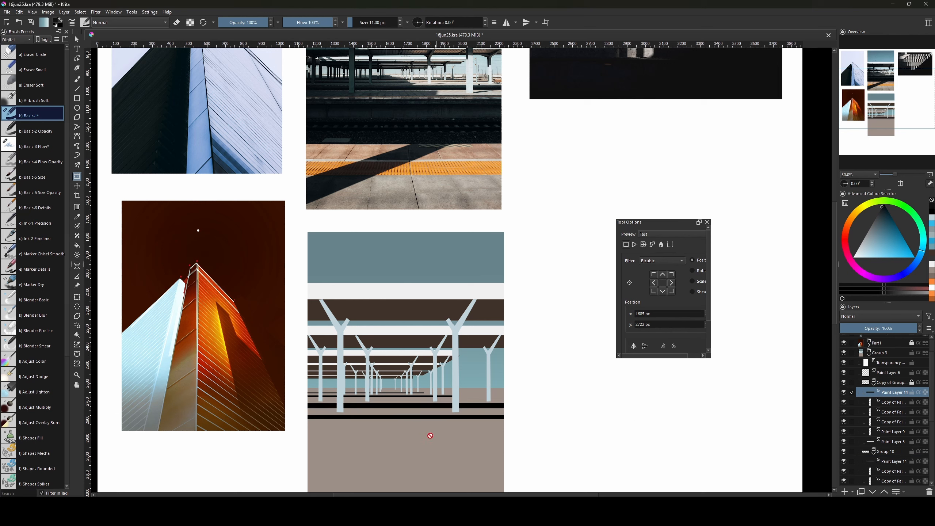
pyautogui.click(405, 423)
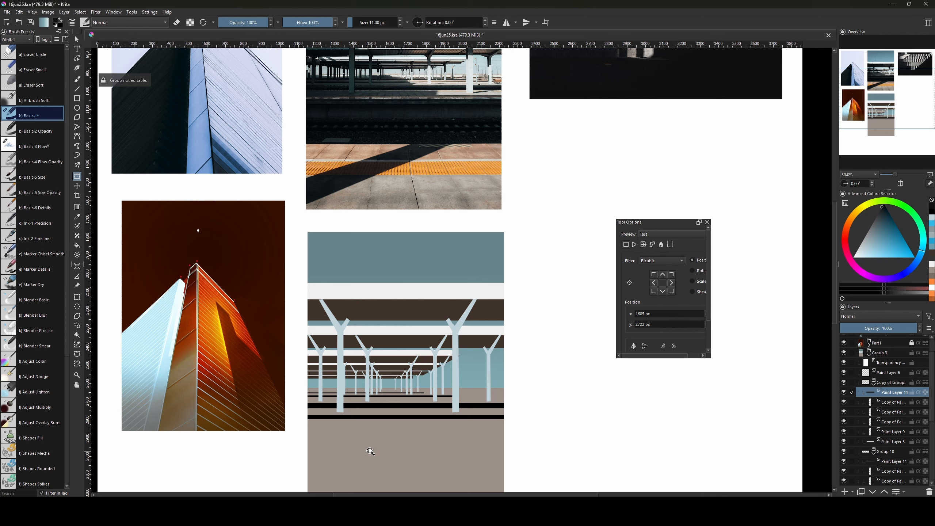
pyautogui.moveTo(404, 420); pyautogui.dragTo(408, 452)
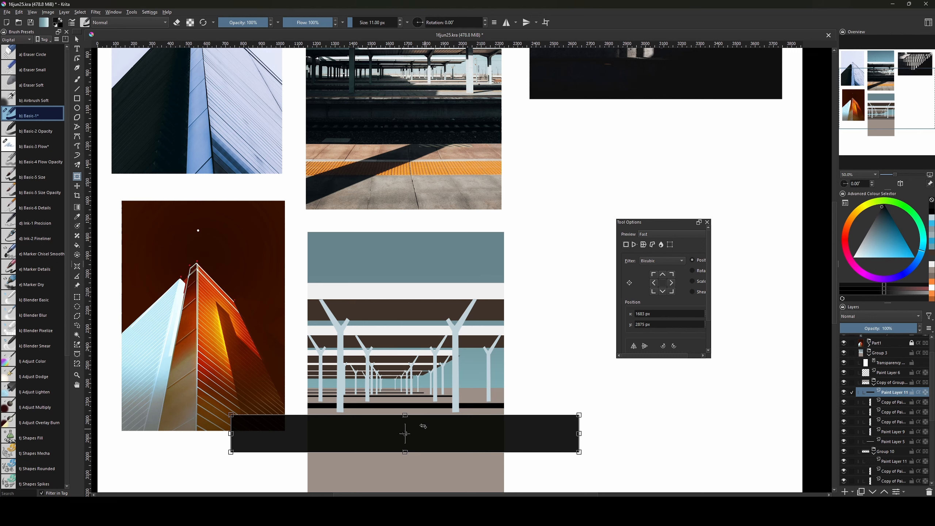
pyautogui.moveTo(405, 414); pyautogui.dragTo(406, 416)
pyautogui.scroll(-3, 516, 418)
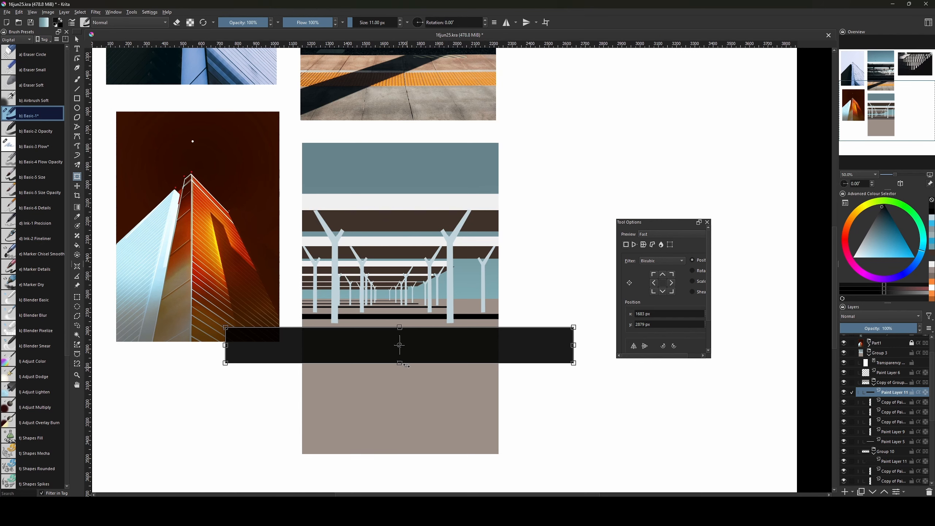
pyautogui.moveTo(399, 364); pyautogui.dragTo(400, 379)
pyautogui.scroll(1, 474, 368)
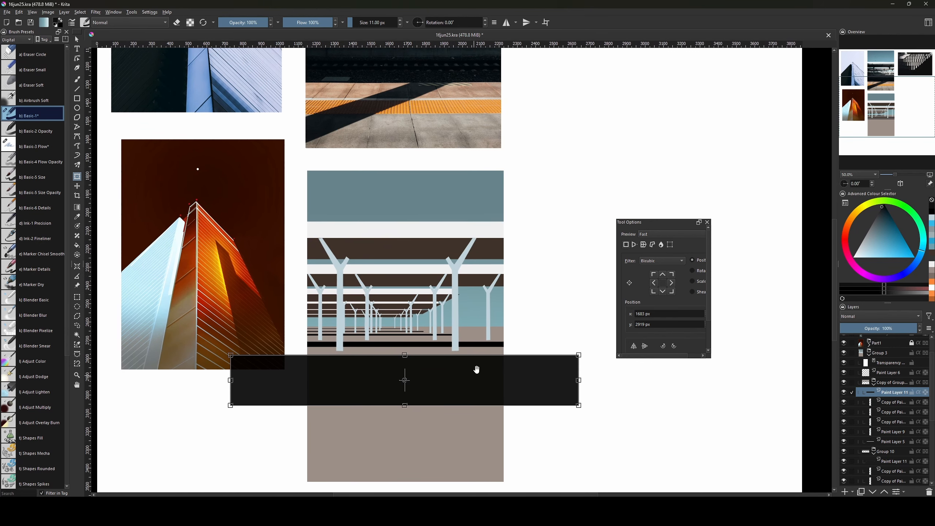
pyautogui.press('Return')
pyautogui.moveTo(498, 368); pyautogui.dragTo(506, 439)
# Nudge the thin line on the next copy's Paint Layer 11 down a few pixels, then zoom out to the whole page.
pyautogui.click(875, 384)
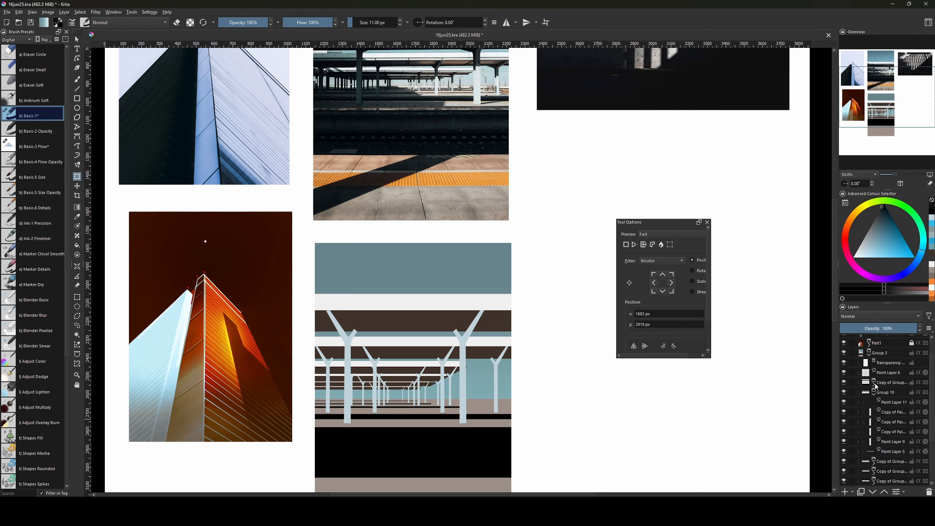
pyautogui.click(874, 394)
pyautogui.click(872, 403)
pyautogui.click(874, 405)
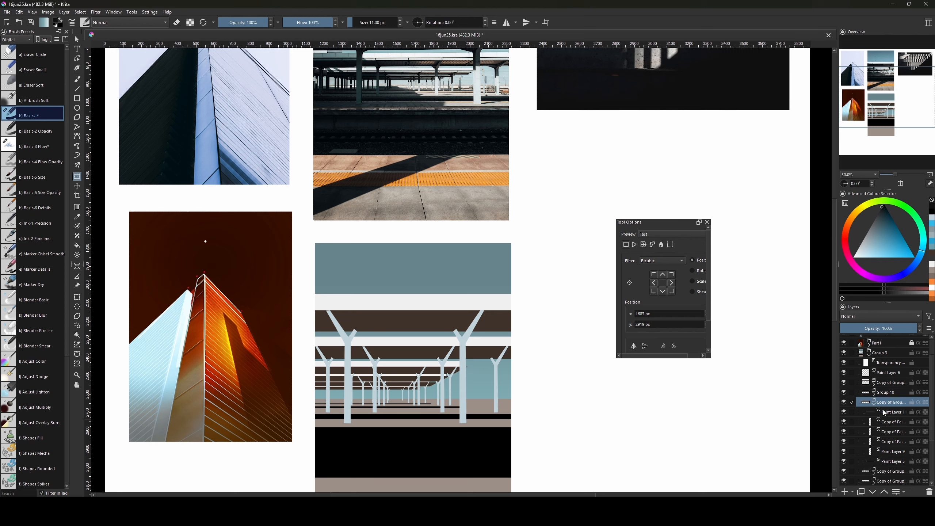
pyautogui.click(887, 412)
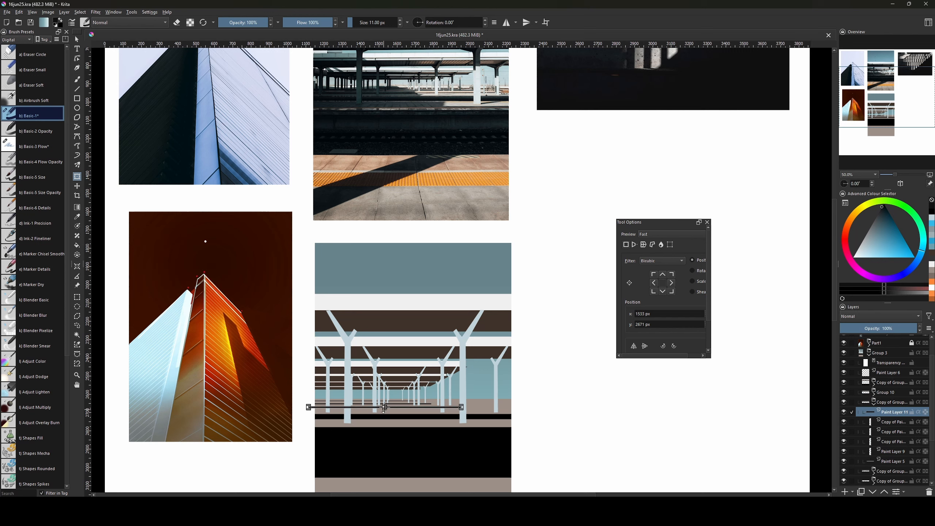
pyautogui.moveTo(384, 408); pyautogui.dragTo(384, 410)
pyautogui.press('Return')
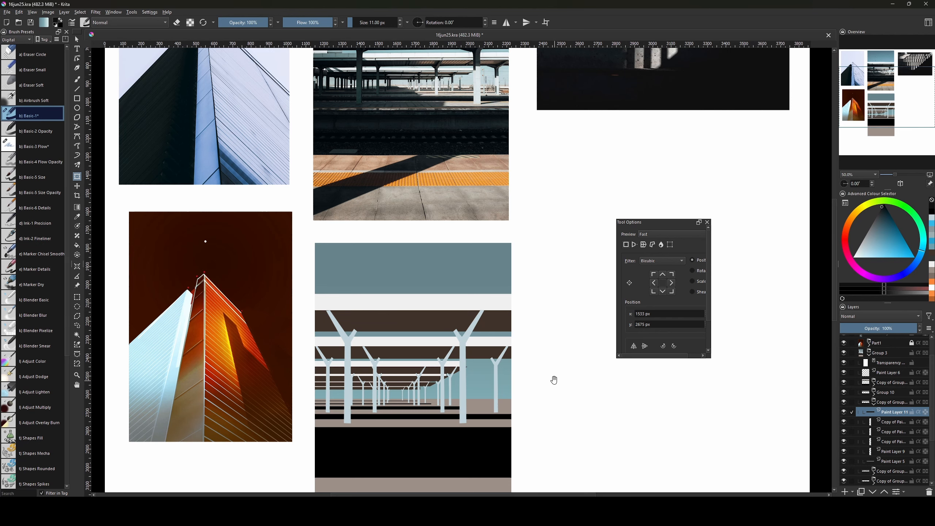
pyautogui.moveTo(545, 382)
pyautogui.mouseDown()
pyautogui.moveTo(557, 428)
pyautogui.moveTo(545, 376)
pyautogui.moveTo(537, 379)
pyautogui.mouseUp()
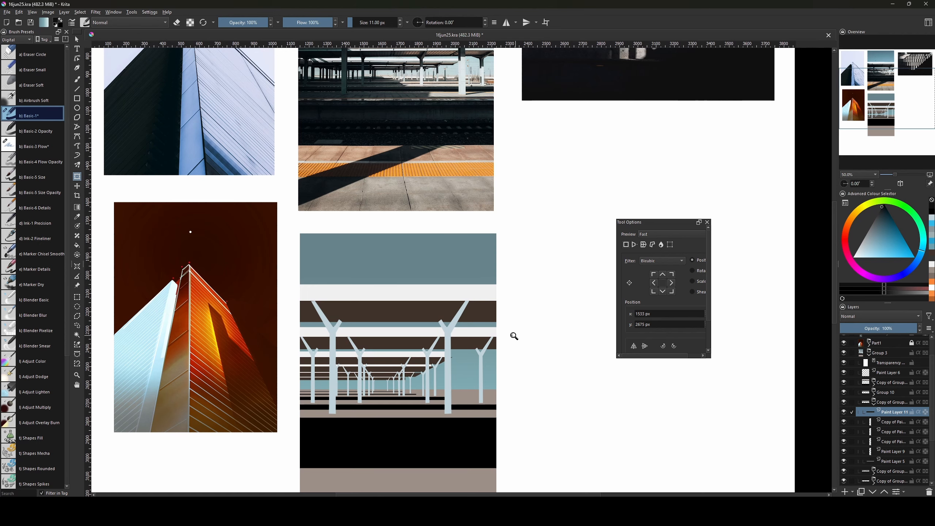
pyautogui.scroll(-2, 514, 336)
pyautogui.scroll(2, 514, 336)
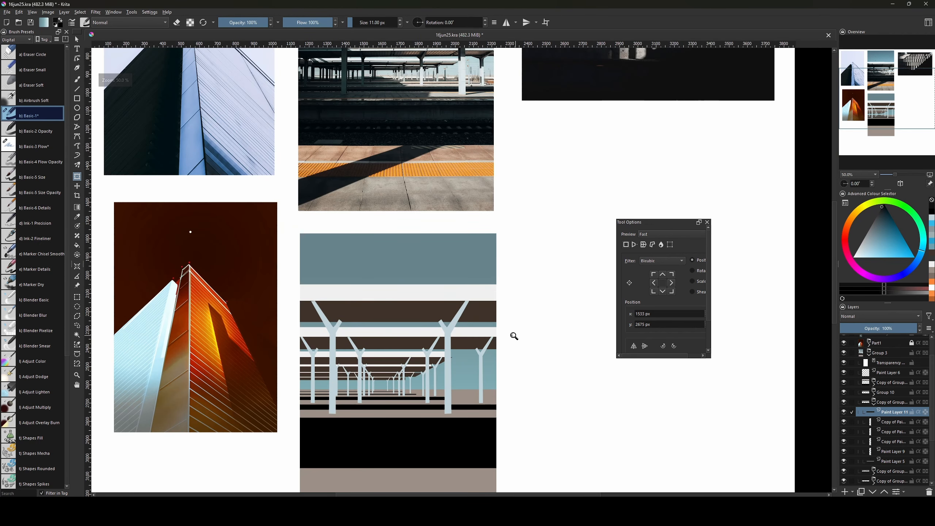
pyautogui.hotkey('ctrl', '-')
pyautogui.hotkey('ctrl', '+')
pyautogui.hotkey('ctrl', '-')
pyautogui.moveTo(519, 389); pyautogui.dragTo(529, 374)
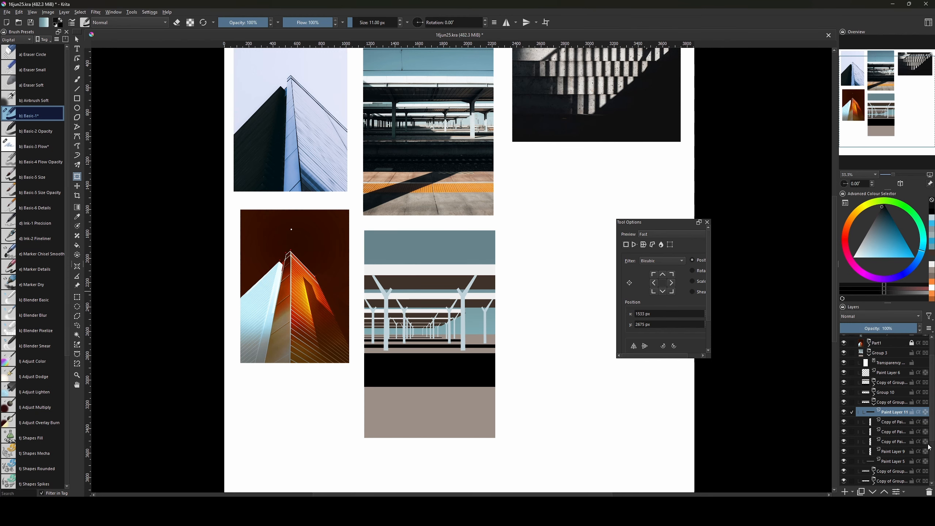
# Add a new layer above Paint Layer 4 and fill a band below the black bar with orange-yellow.
pyautogui.moveTo(931, 436); pyautogui.dragTo(929, 480)
pyautogui.click(890, 443)
pyautogui.press('Insert')
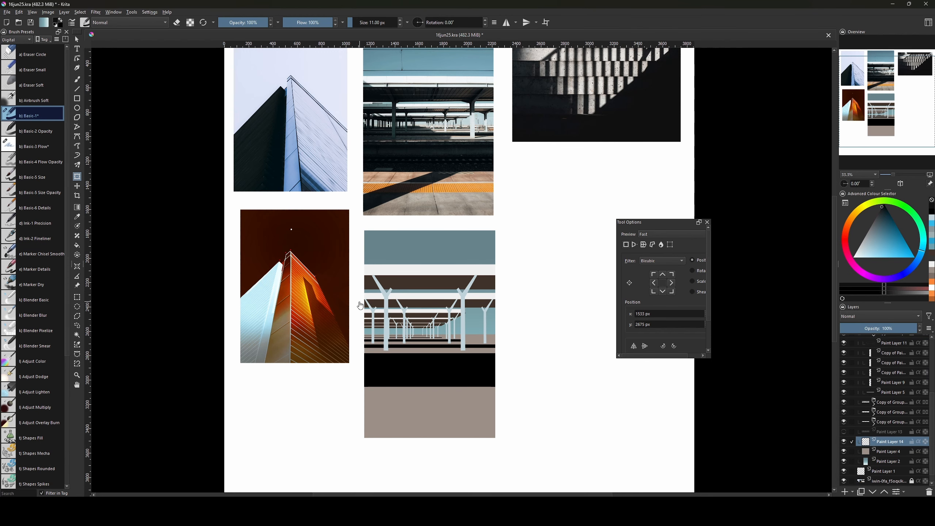
pyautogui.hotkey('ctrl', 'r')
pyautogui.moveTo(349, 410); pyautogui.dragTo(523, 424)
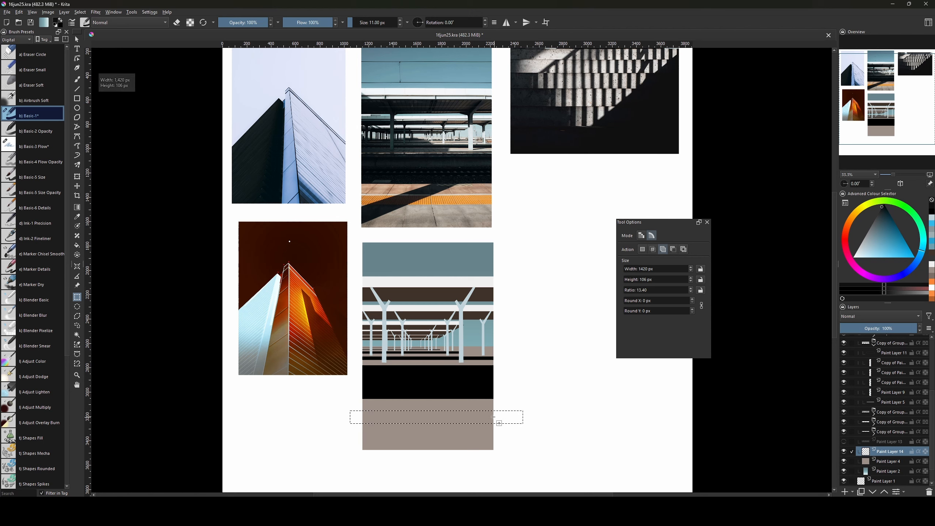
pyautogui.moveTo(853, 208); pyautogui.dragTo(884, 249)
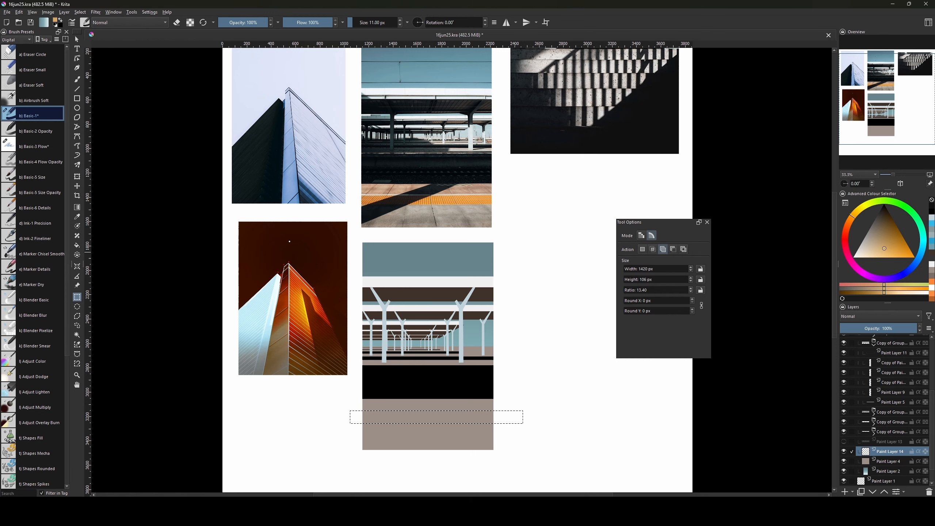
pyautogui.press('f')
pyautogui.click(443, 416)
# Select a thin strip beneath the yellow band and fill it pale cream.
pyautogui.scroll(1, 506, 370)
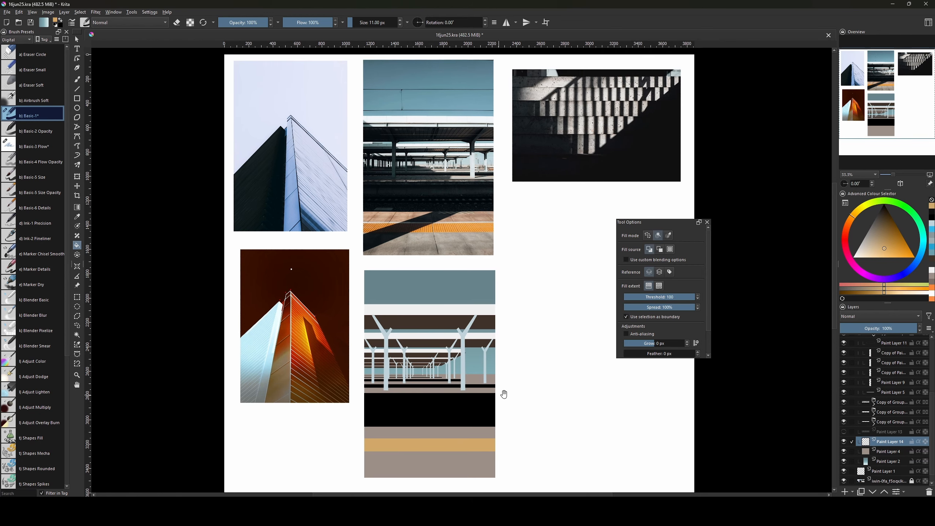
pyautogui.hotkey('ctrl', 'r')
pyautogui.moveTo(359, 436); pyautogui.dragTo(501, 438)
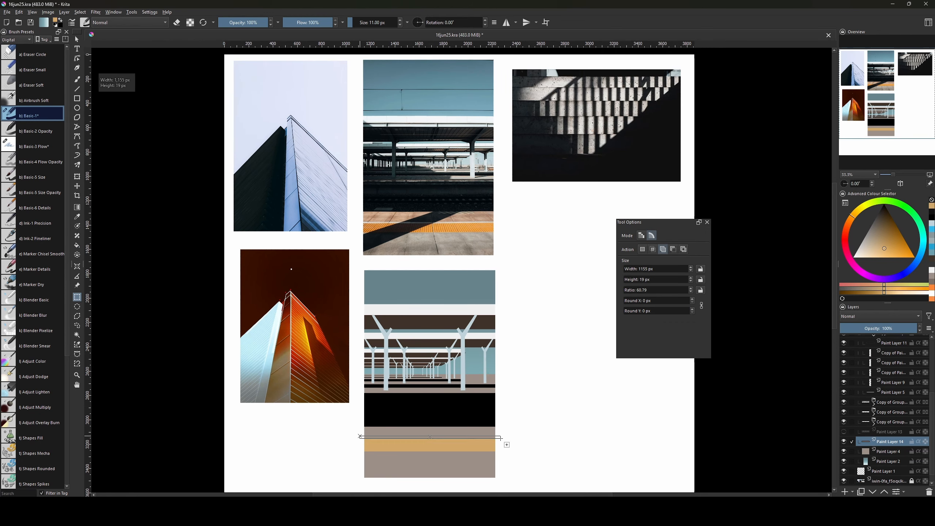
pyautogui.click(864, 252)
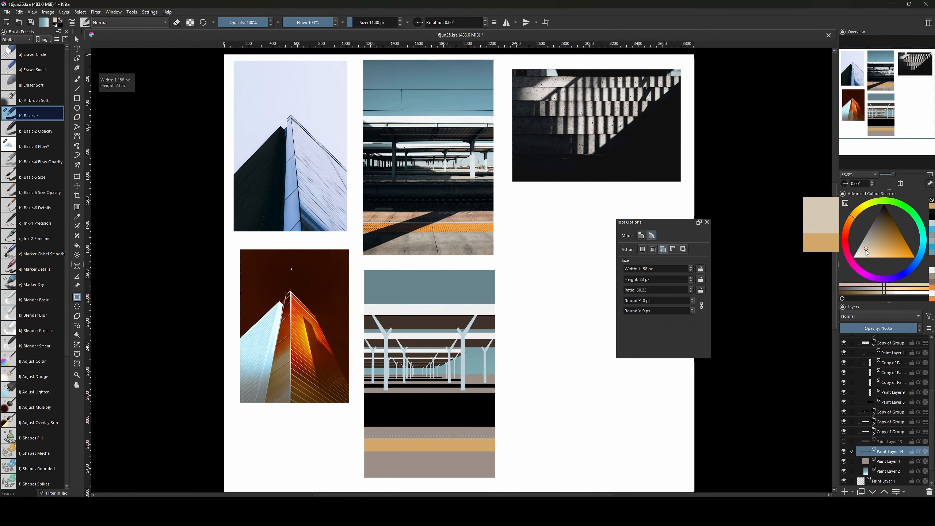
pyautogui.press('f')
pyautogui.click(429, 438)
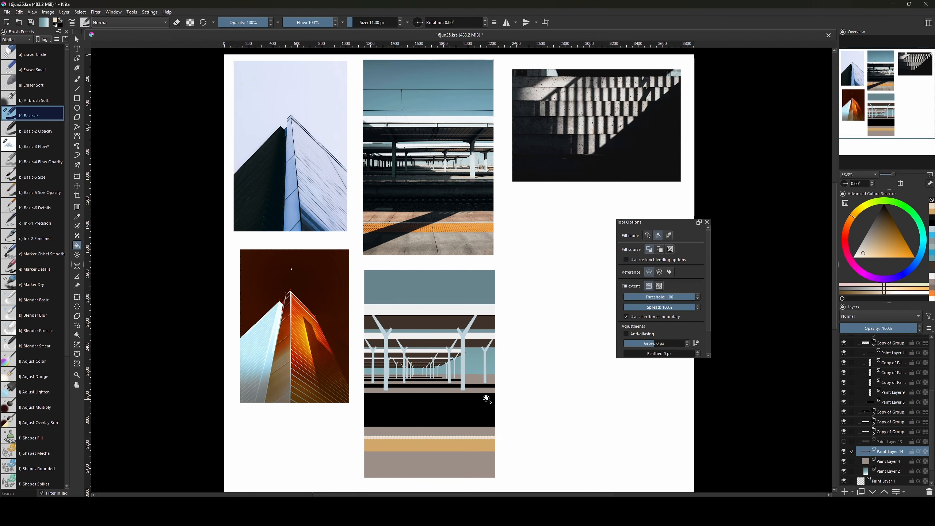
pyautogui.hotkey('ctrl', 'shift', 'a')
pyautogui.moveTo(536, 355); pyautogui.dragTo(536, 357)
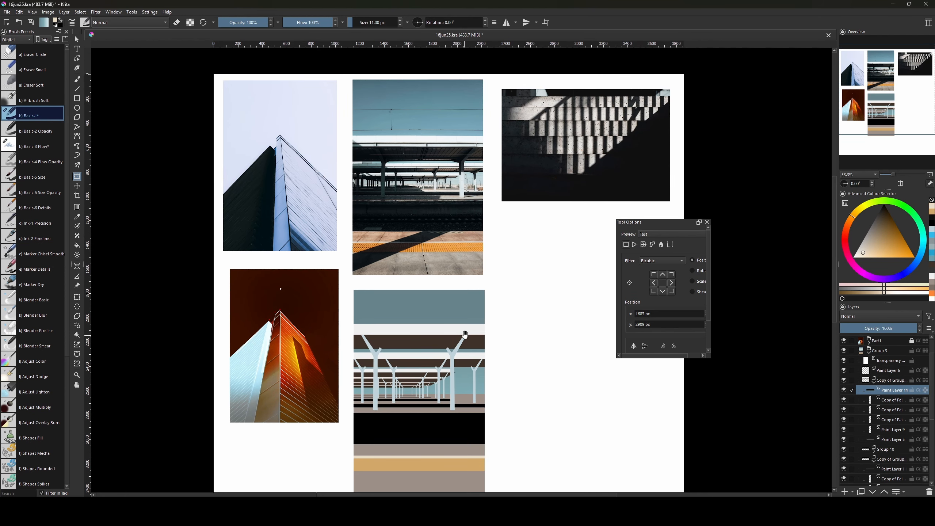
pyautogui.moveTo(469, 338); pyautogui.dragTo(472, 363)
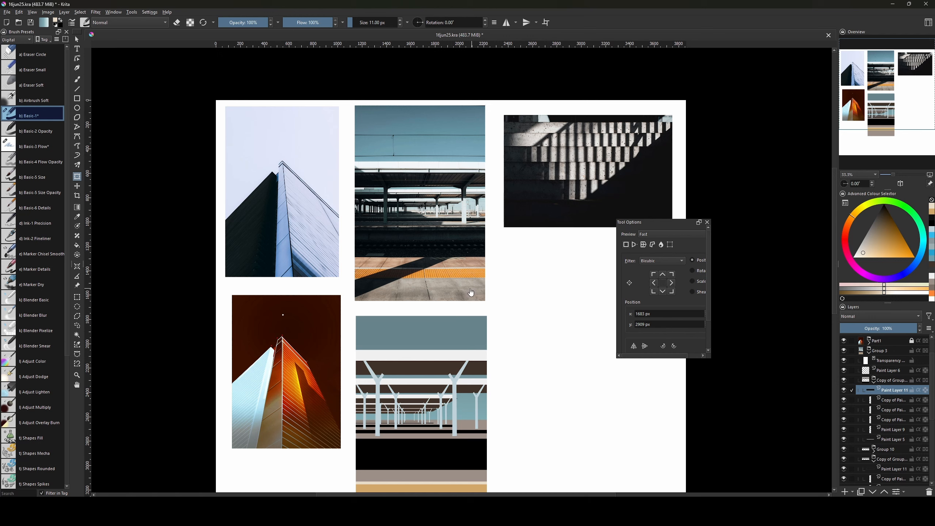
# Raise the top edge of Paint Layer 2 slightly with a transform.
pyautogui.moveTo(471, 380); pyautogui.dragTo(466, 362)
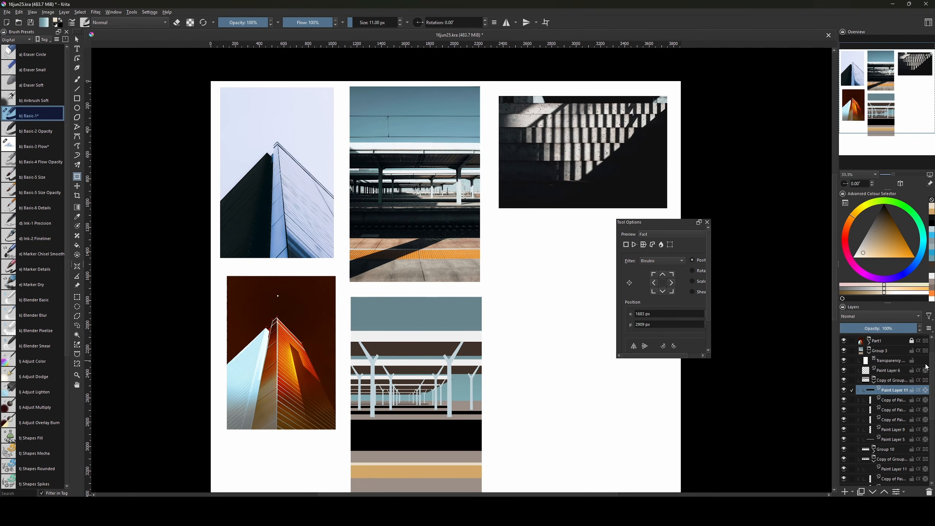
pyautogui.scroll(-10, 926, 366)
pyautogui.click(887, 454)
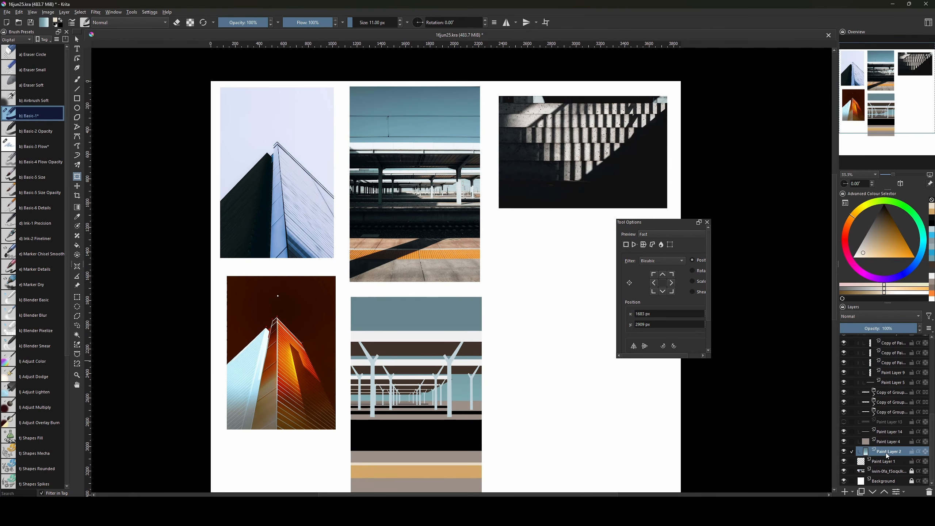
pyautogui.click(411, 301)
pyautogui.moveTo(415, 297); pyautogui.dragTo(416, 292)
pyautogui.press('Return')
# Select the painting's whole area, choose its transparency mask and set the colour to white.
pyautogui.keyDown('ctrl'); pyautogui.click(865, 453); pyautogui.keyUp('ctrl')
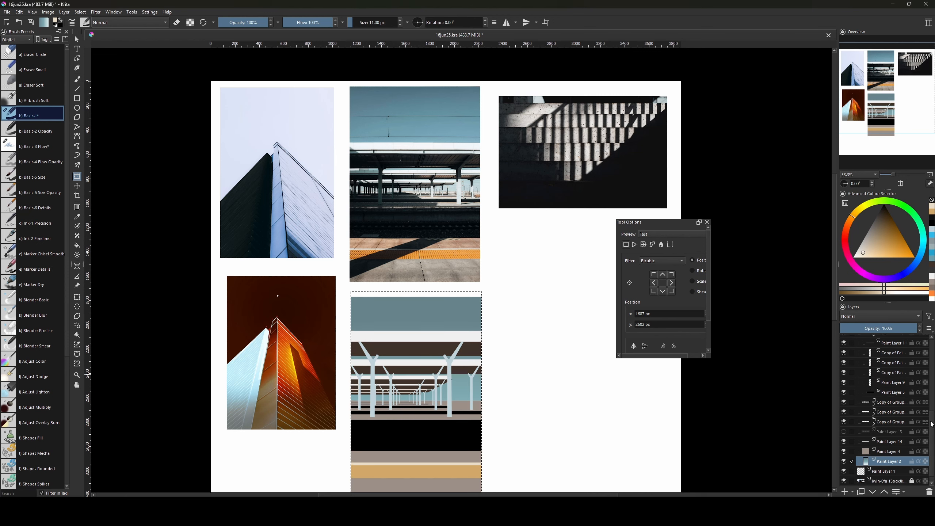
pyautogui.scroll(10, 929, 354)
pyautogui.click(889, 398)
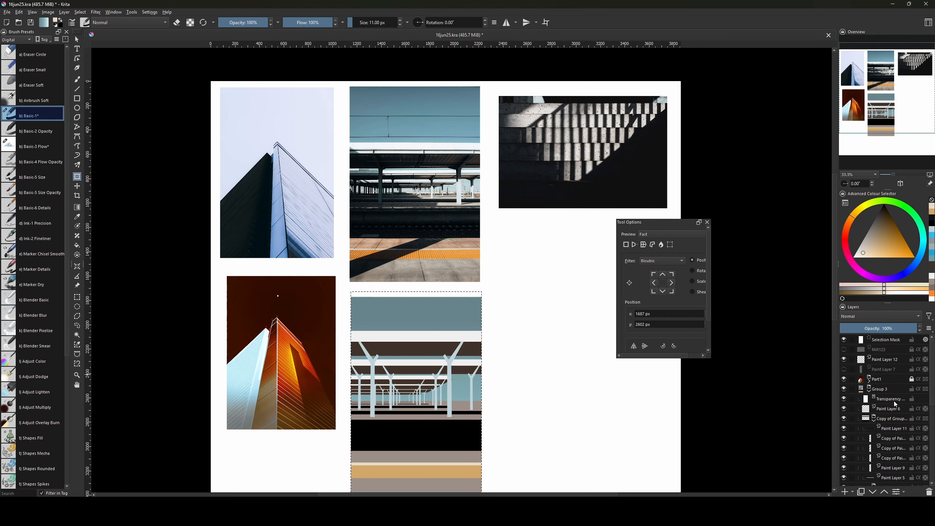
pyautogui.moveTo(862, 252); pyautogui.dragTo(853, 258)
# Fill the selection on the transparency mask with white, then deselect.
pyautogui.press('g')
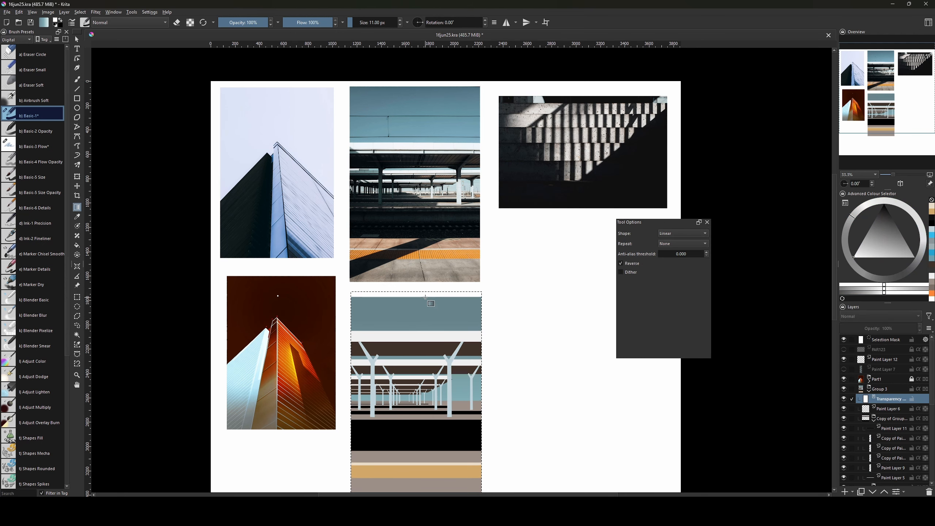
pyautogui.press('v')
pyautogui.press('f')
pyautogui.click(430, 305)
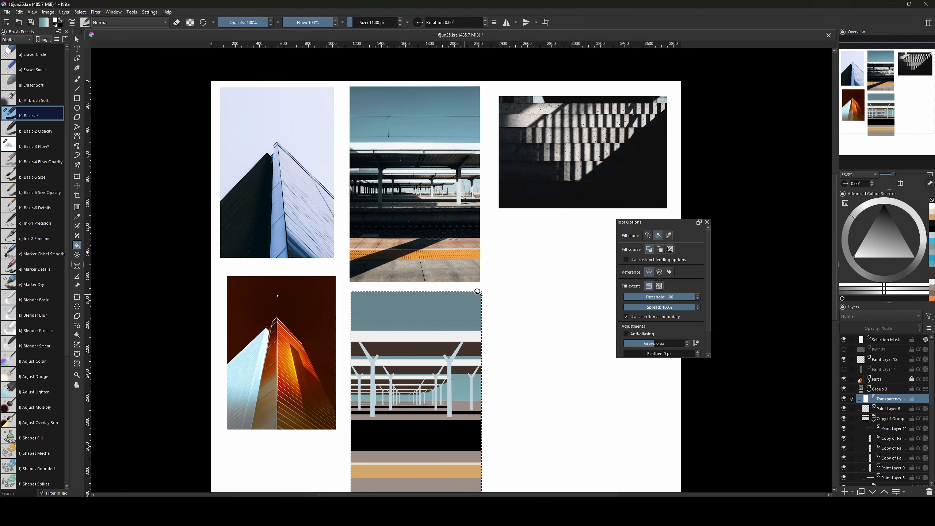
pyautogui.hotkey('ctrl', 'shift', 'a')
pyautogui.moveTo(534, 399); pyautogui.dragTo(524, 372)
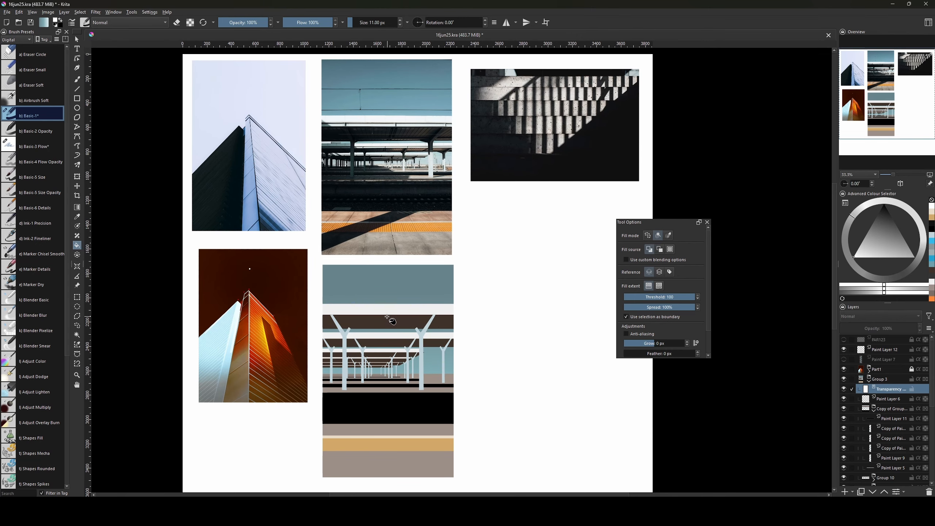
# Select all six copied railing groups and squash them slightly shorter.
pyautogui.click(875, 411)
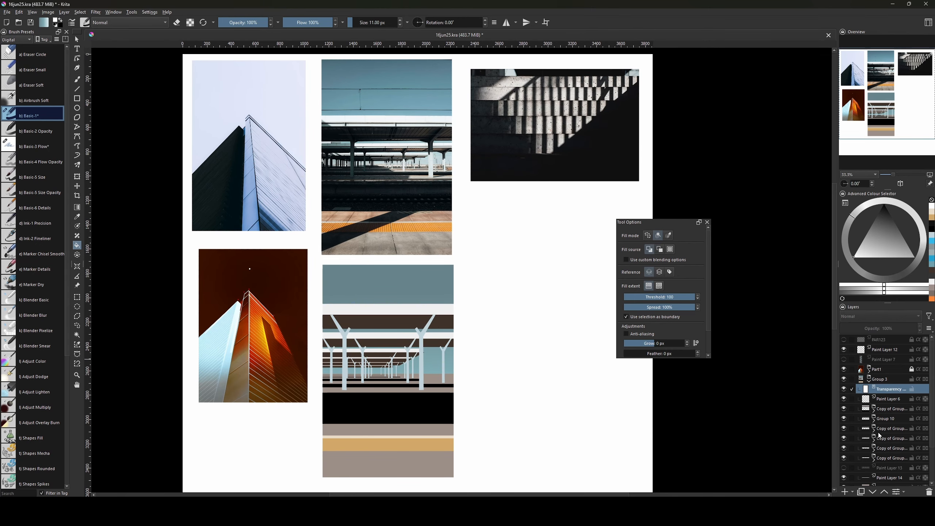
pyautogui.click(885, 411)
pyautogui.keyDown('shift'); pyautogui.click(897, 461); pyautogui.keyUp('shift')
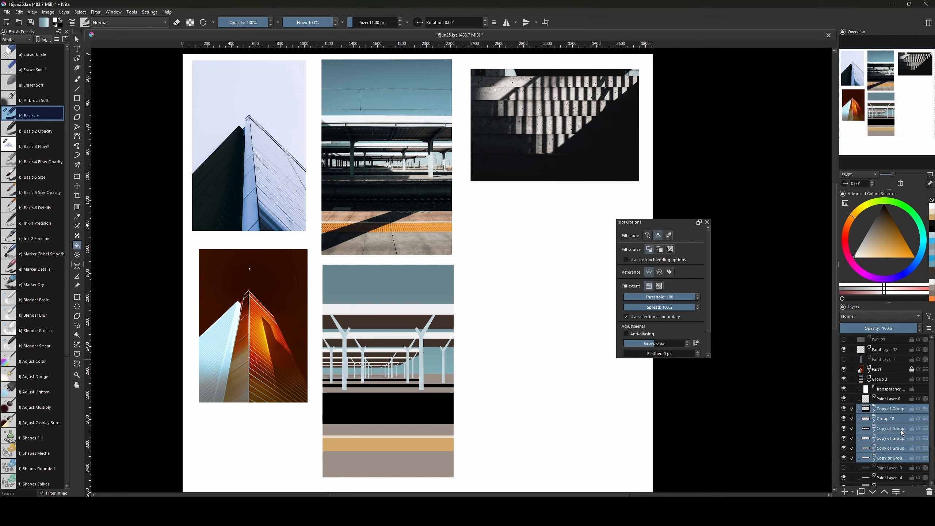
pyautogui.hotkey('ctrl', 't')
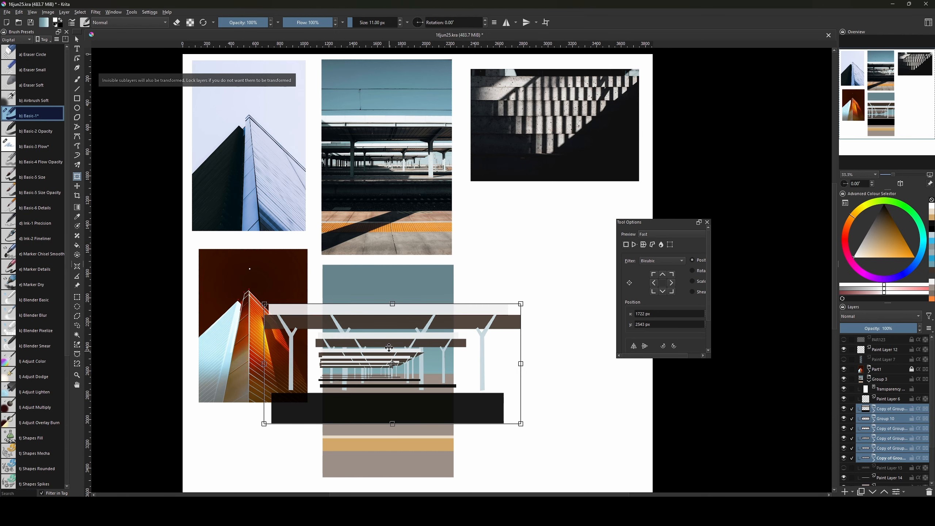
pyautogui.moveTo(392, 302); pyautogui.dragTo(393, 311)
pyautogui.press('Return')
# Switch to the freehand brush and make it smaller.
pyautogui.moveTo(487, 404); pyautogui.dragTo(496, 430)
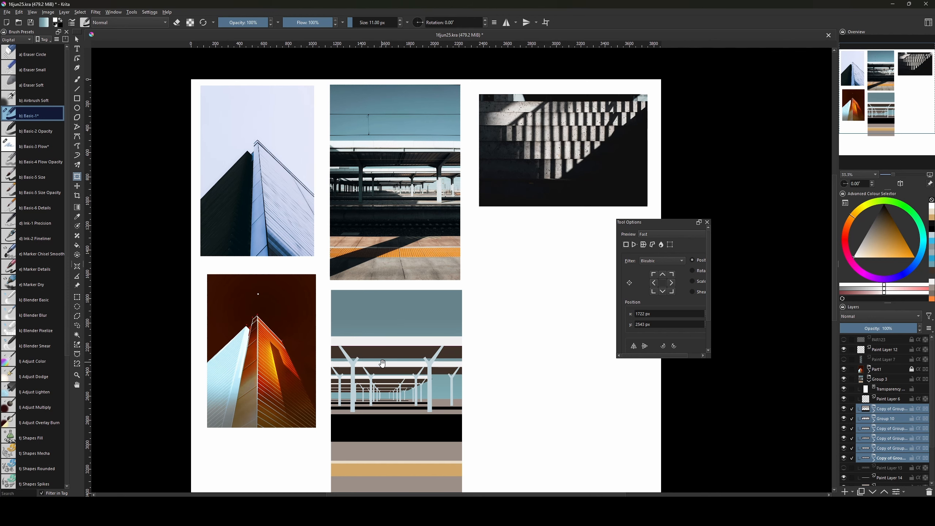
pyautogui.moveTo(385, 365); pyautogui.dragTo(425, 339)
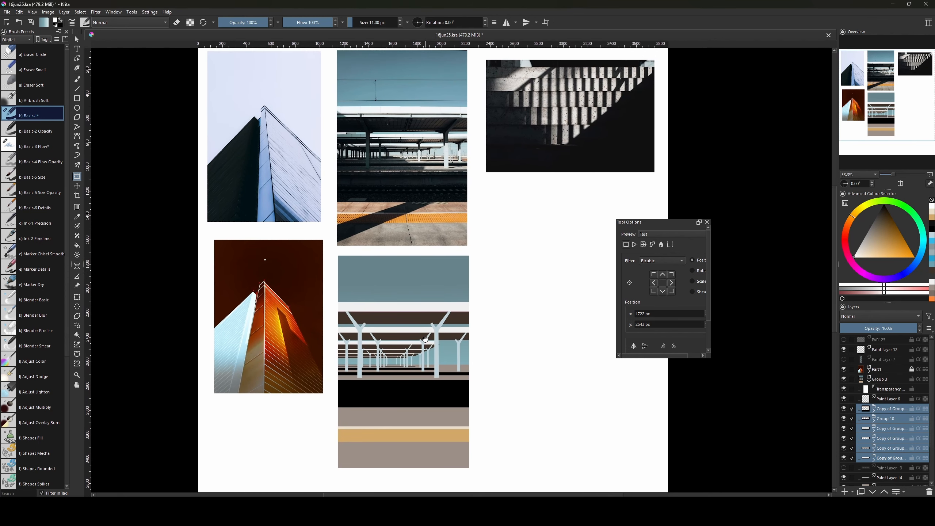
pyautogui.press('b')
pyautogui.press('[')
pyautogui.press('[')
pyautogui.press('[')
# Add Paint Layer 15, test black vertical lines on it, and move it above Part1.
pyautogui.click(889, 400)
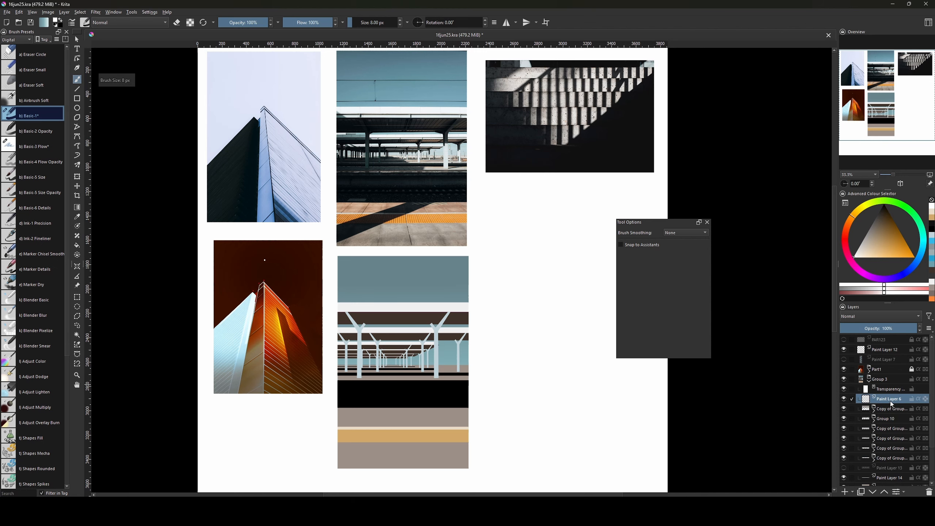
pyautogui.press('Insert')
pyautogui.moveTo(548, 372); pyautogui.dragTo(487, 387)
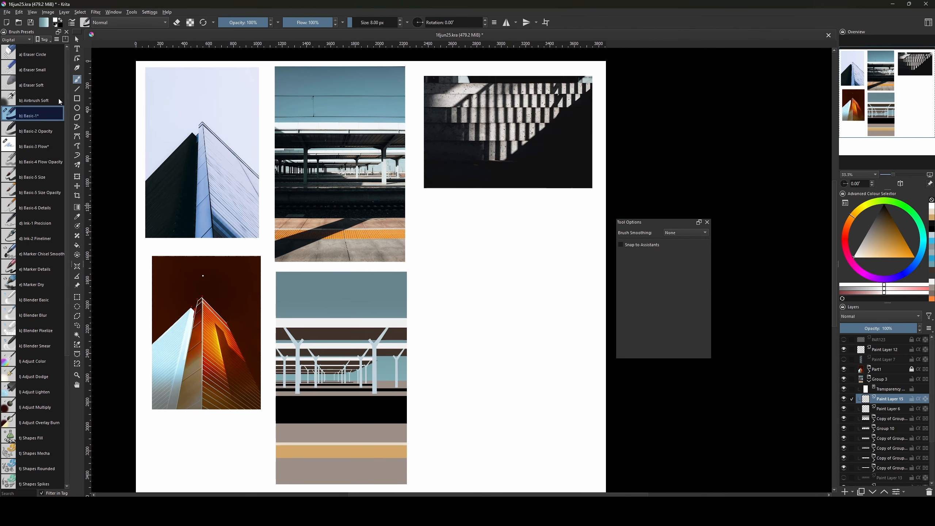
pyautogui.click(78, 88)
pyautogui.moveTo(467, 284); pyautogui.dragTo(478, 406)
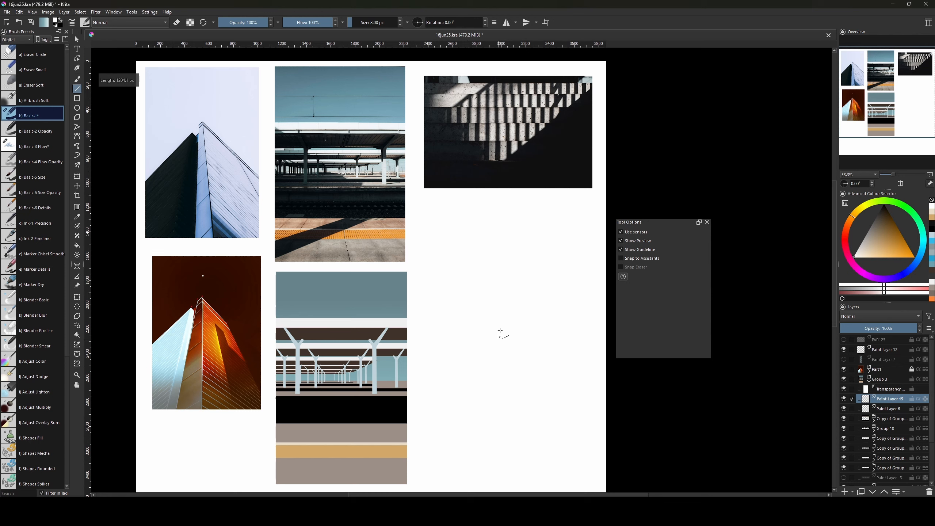
pyautogui.click(884, 205)
pyautogui.moveTo(480, 292); pyautogui.dragTo(480, 464)
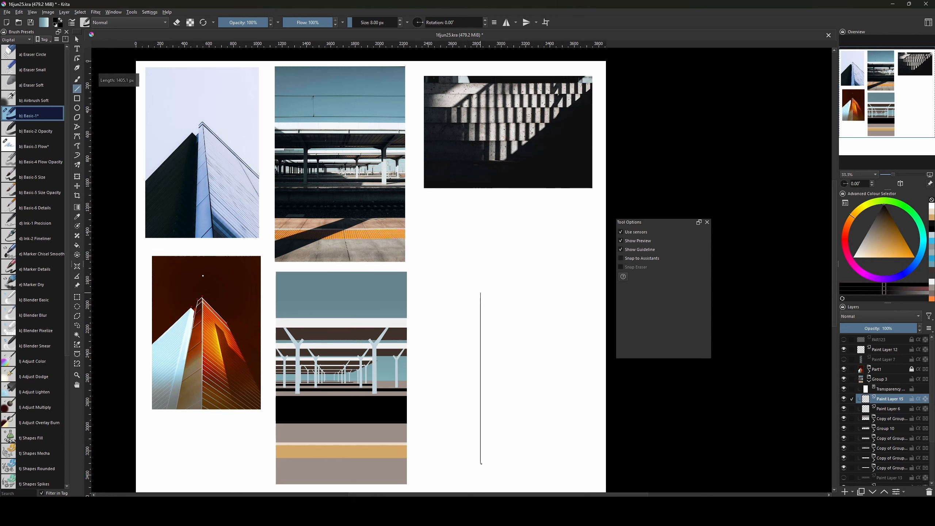
pyautogui.press('b')
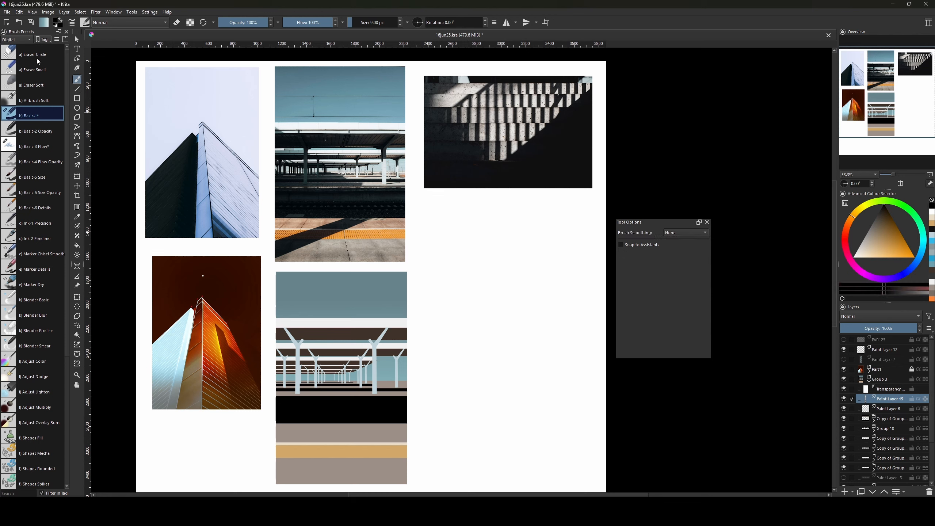
pyautogui.click(77, 89)
pyautogui.moveTo(469, 292); pyautogui.dragTo(470, 465)
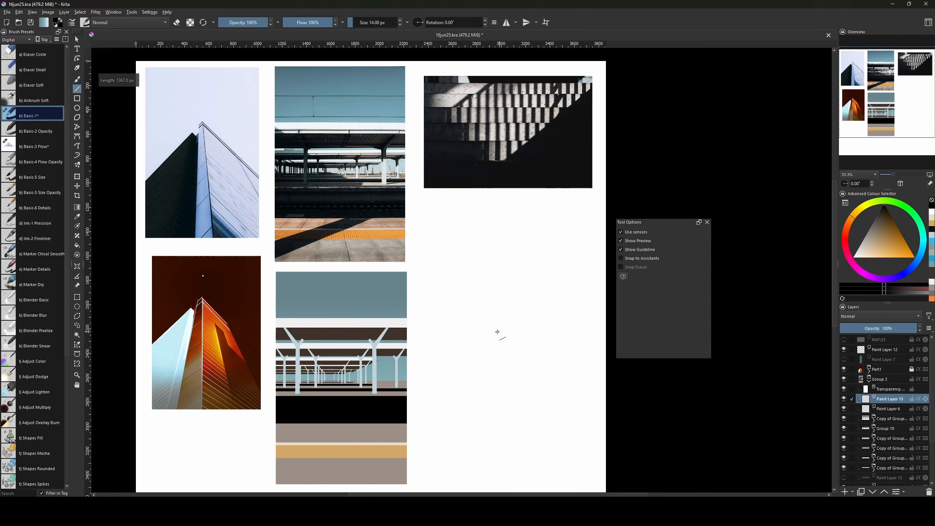
pyautogui.press('b')
pyautogui.moveTo(890, 399); pyautogui.dragTo(870, 363)
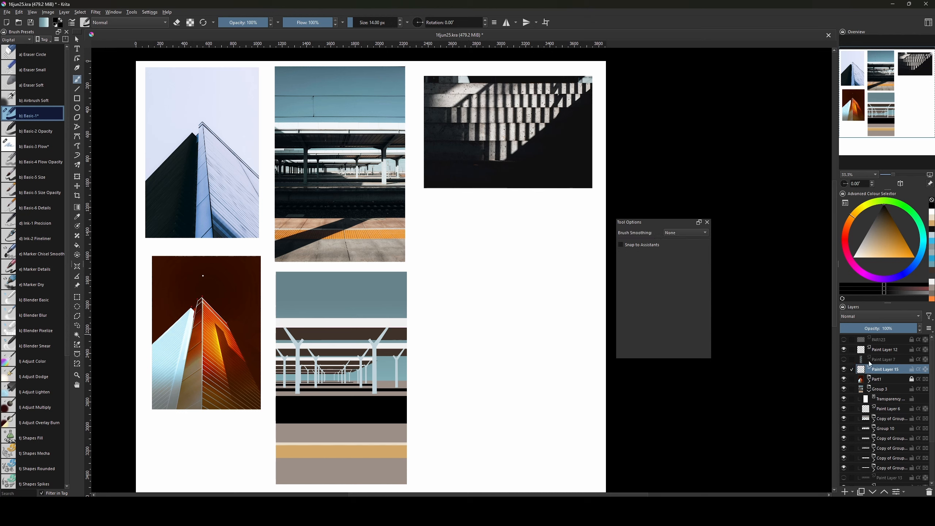
# Draw seven tall black vertical bars side by side and duplicate the layer.
pyautogui.moveTo(455, 280); pyautogui.dragTo(456, 444)
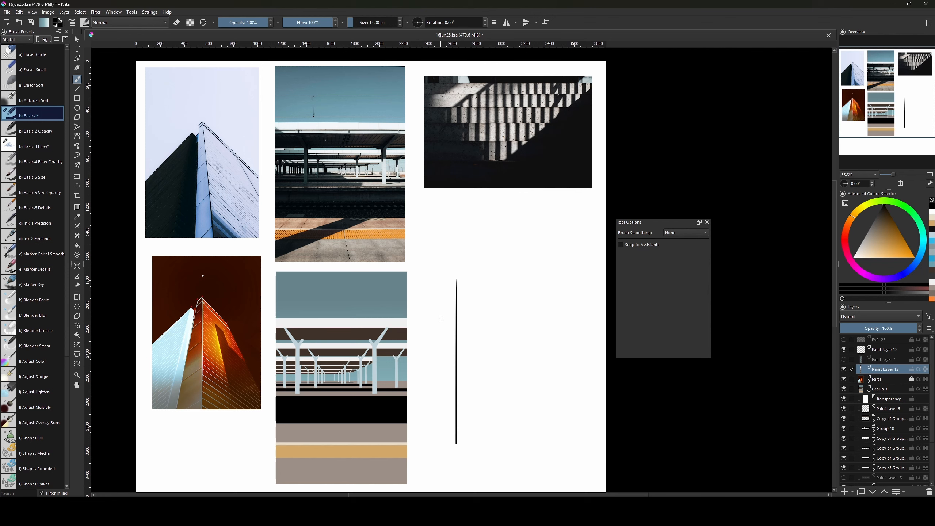
pyautogui.press('v')
pyautogui.moveTo(461, 278)
pyautogui.mouseDown()
pyautogui.moveTo(474, 434)
pyautogui.moveTo(462, 444)
pyautogui.mouseUp()
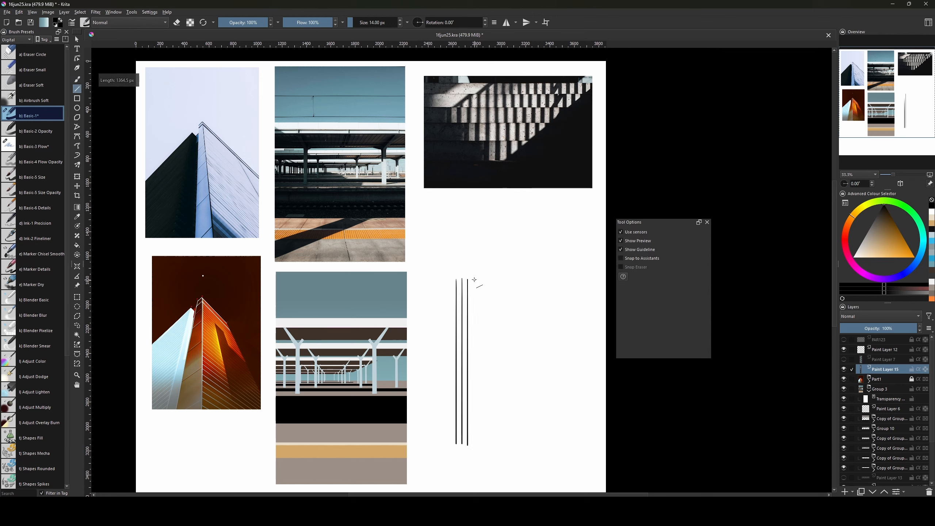
pyautogui.moveTo(474, 279); pyautogui.dragTo(473, 444)
pyautogui.moveTo(479, 279); pyautogui.dragTo(479, 444)
pyautogui.moveTo(493, 346); pyautogui.dragTo(486, 442)
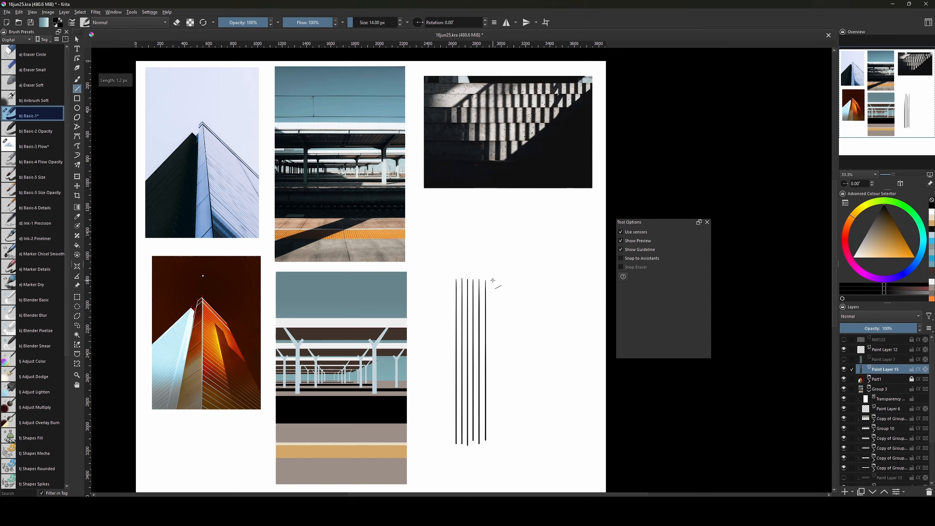
pyautogui.moveTo(493, 281)
pyautogui.mouseDown()
pyautogui.moveTo(503, 442)
pyautogui.moveTo(493, 443)
pyautogui.mouseUp()
pyautogui.hotkey('ctrl', 'j')
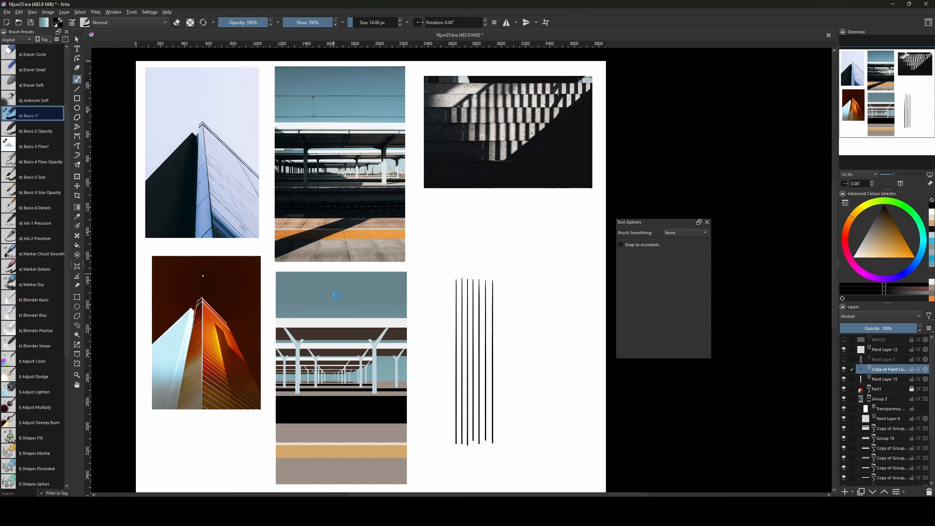
# Shift copies of the bars rightward and merge them into Paint Layer 15.
pyautogui.hotkey('ctrl', 't')
pyautogui.moveTo(470, 324); pyautogui.dragTo(513, 324)
pyautogui.press('Return')
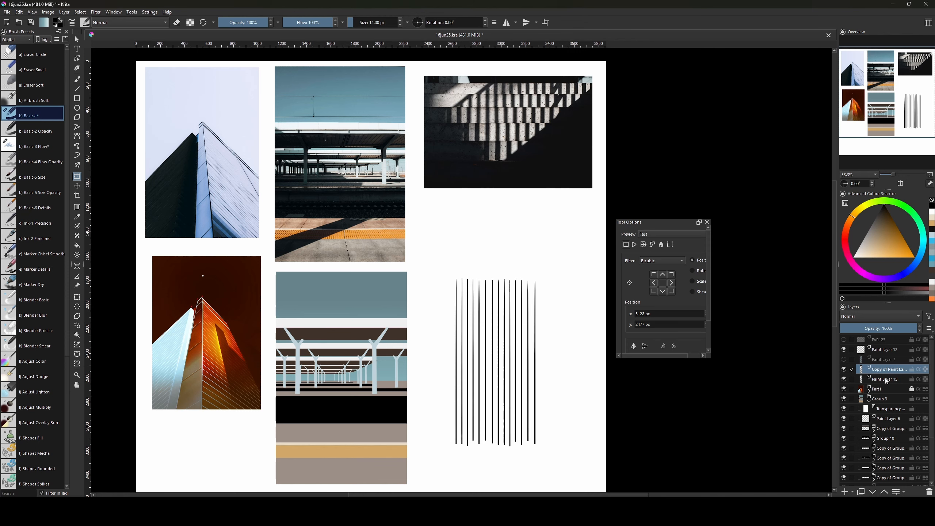
pyautogui.keyDown('ctrl'); pyautogui.click(883, 378); pyautogui.keyUp('ctrl')
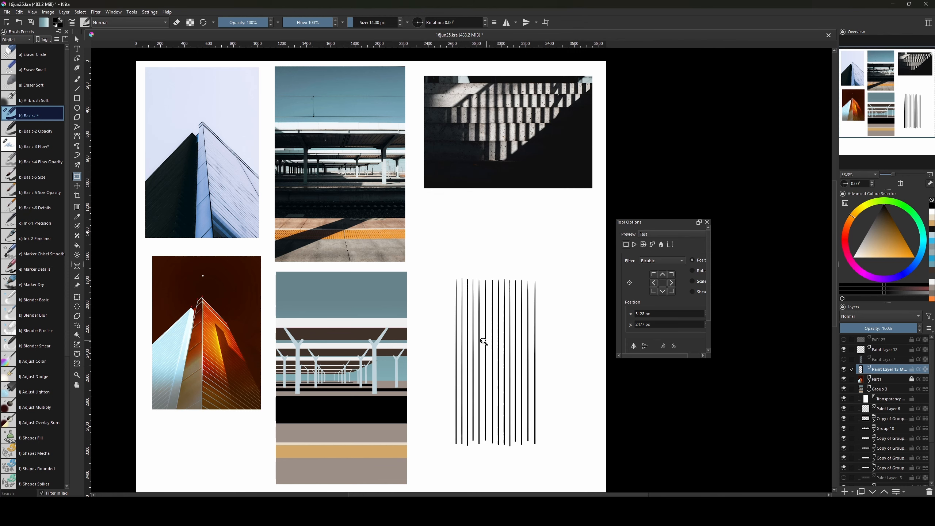
pyautogui.hotkey('ctrl', 'j')
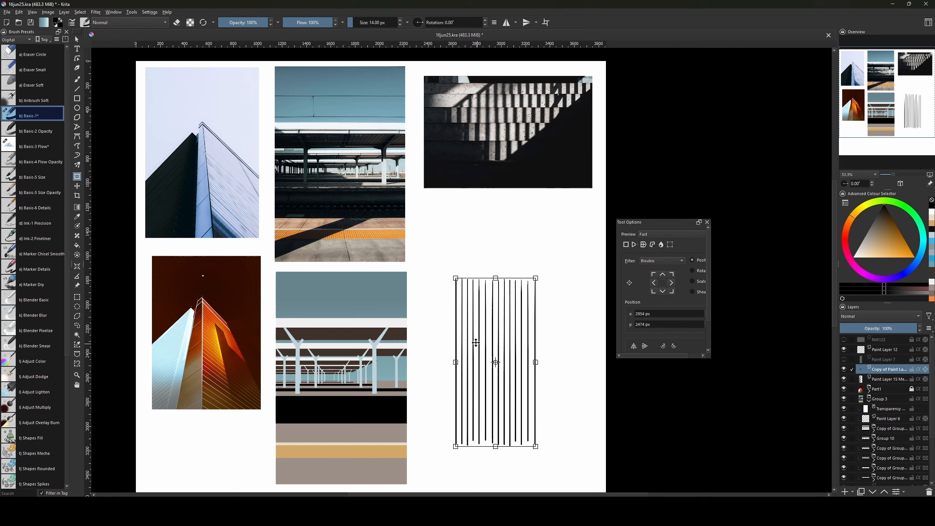
pyautogui.moveTo(477, 339); pyautogui.dragTo(562, 338)
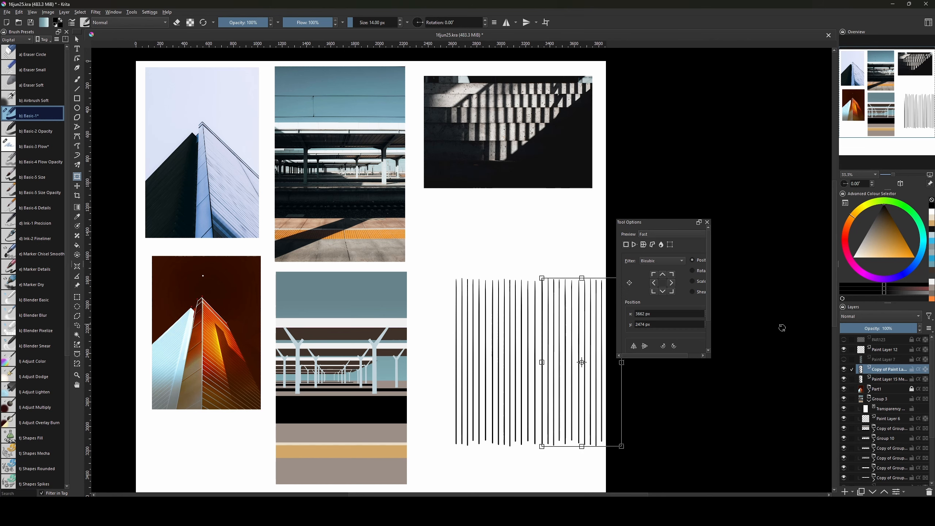
pyautogui.press('Return')
pyautogui.hotkey('ctrl', 'e')
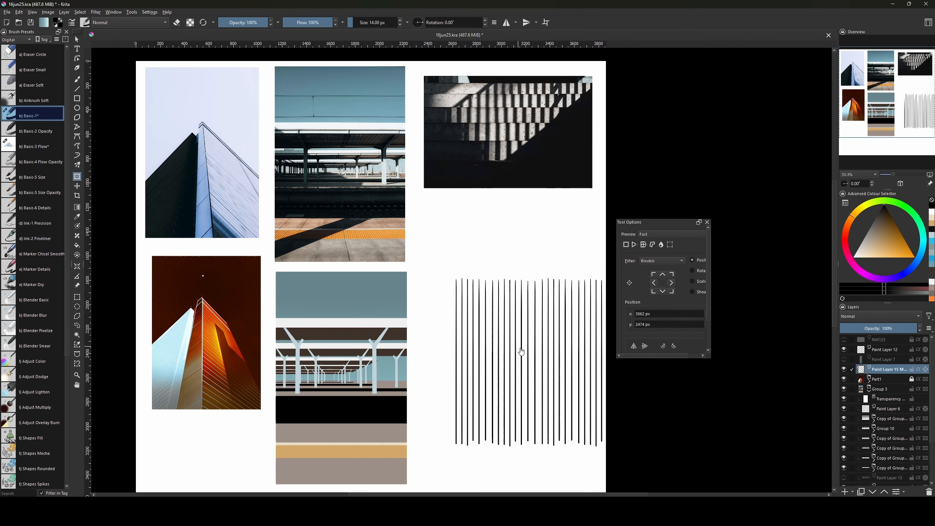
# Extend the bar row with another copy, merge the stripe layers, and move them left over the lower images.
pyautogui.moveTo(521, 352); pyautogui.dragTo(406, 350)
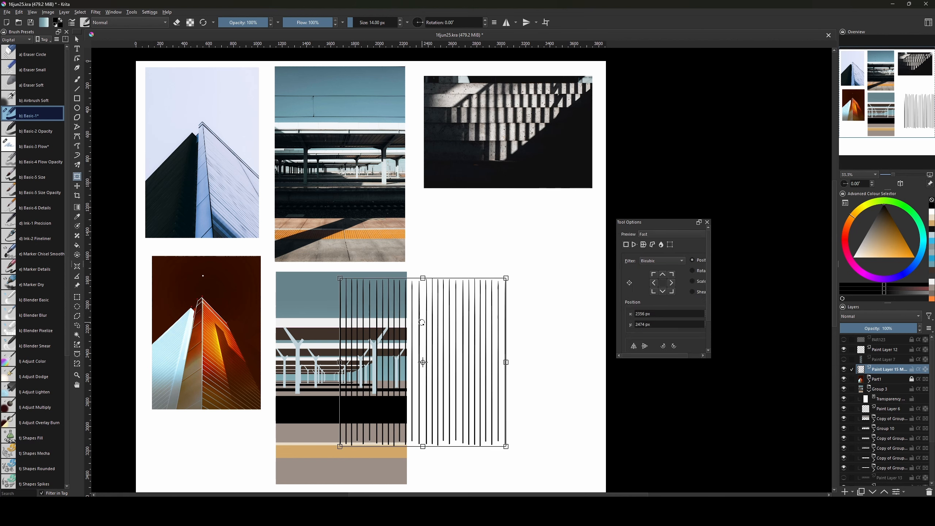
pyautogui.hotkey('ctrl', 'j')
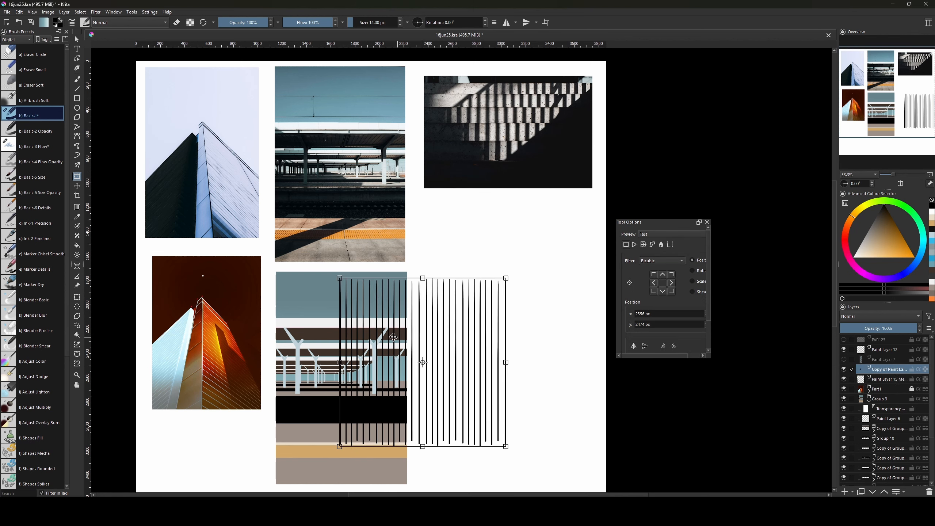
pyautogui.moveTo(393, 336); pyautogui.dragTo(564, 337)
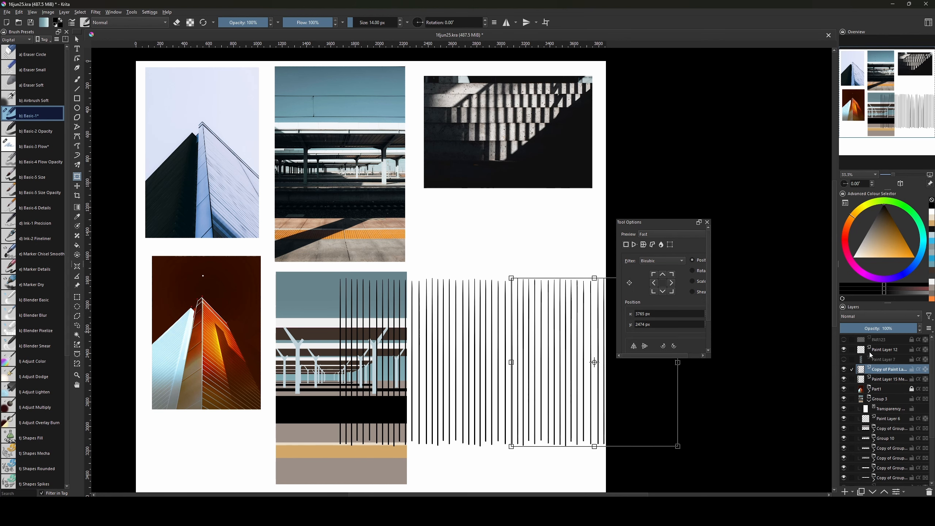
pyautogui.press('Return')
pyautogui.keyDown('ctrl'); pyautogui.click(885, 378); pyautogui.keyUp('ctrl')
pyautogui.hotkey('ctrl', 'e')
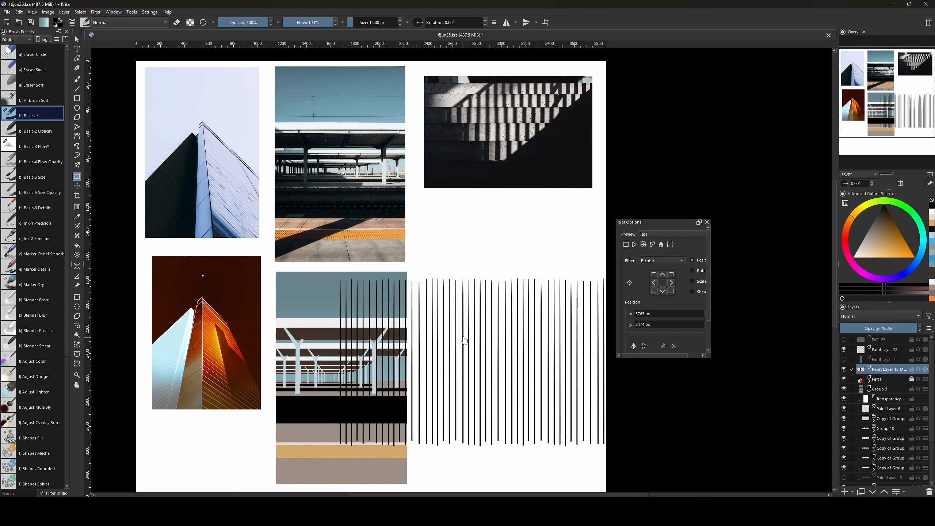
pyautogui.moveTo(420, 331); pyautogui.dragTo(488, 346)
pyautogui.moveTo(548, 337); pyautogui.dragTo(409, 323)
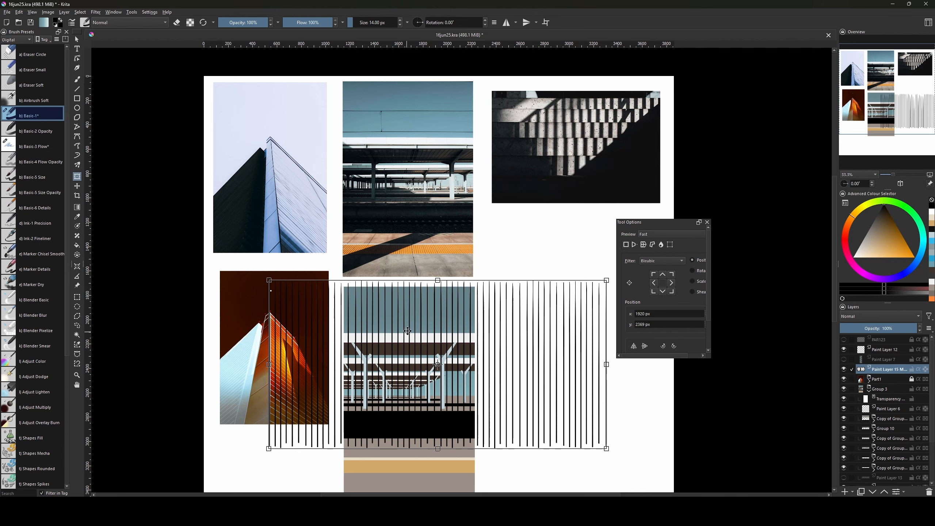
pyautogui.moveTo(405, 207); pyautogui.dragTo(395, 277)
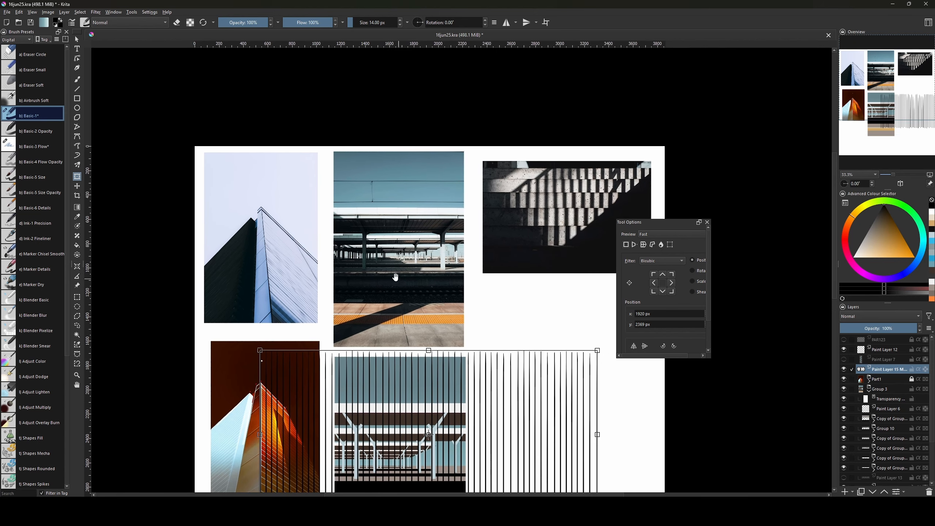
# Zoom in on the station canopy and add a new paint layer in orange-beige.
pyautogui.hotkey('ctrl', '+')
pyautogui.hotkey('ctrl', '+')
pyautogui.hotkey('ctrl', '+')
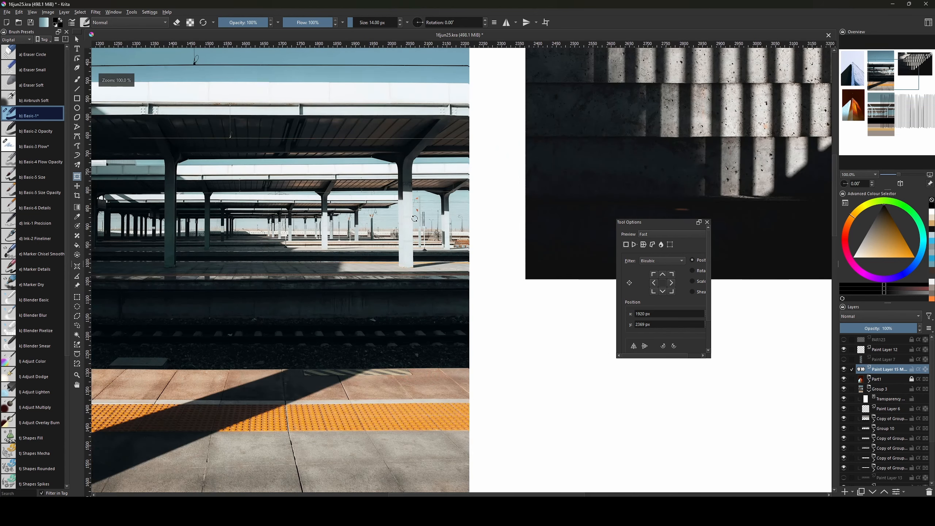
pyautogui.moveTo(355, 223); pyautogui.dragTo(457, 328)
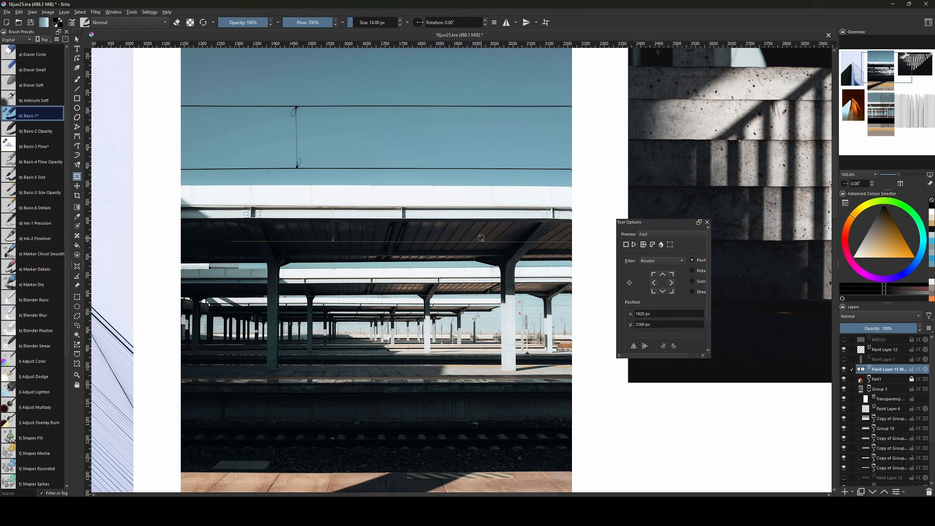
pyautogui.press('b')
pyautogui.press('Insert')
pyautogui.click(881, 251)
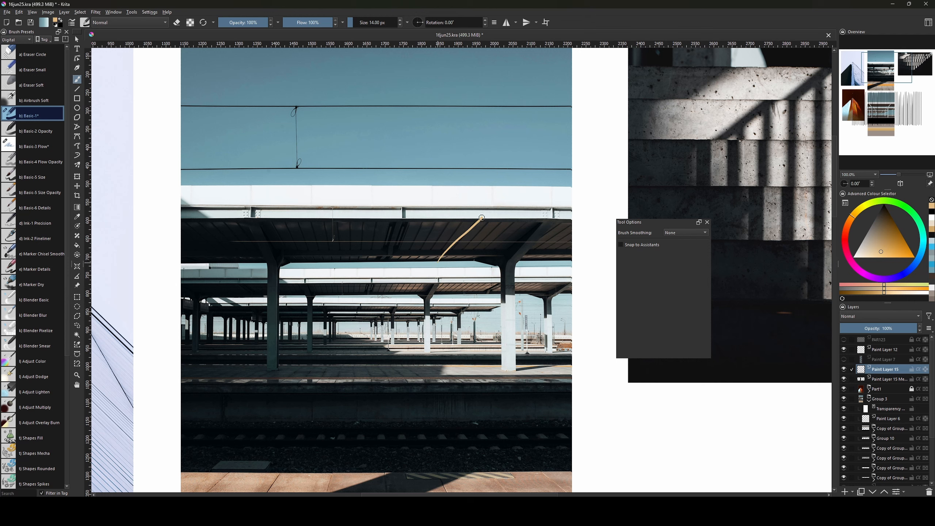
# Trace trial beige beam strokes along the canopy and undo them.
pyautogui.hotkey('ctrl', 'z')
pyautogui.moveTo(502, 262)
pyautogui.mouseDown()
pyautogui.moveTo(535, 231)
pyautogui.moveTo(503, 310)
pyautogui.mouseUp()
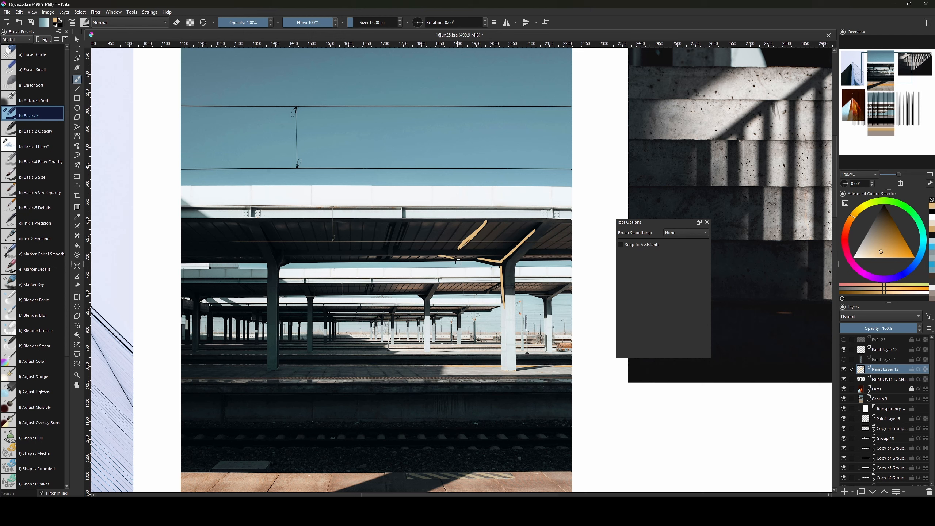
pyautogui.moveTo(401, 254); pyautogui.dragTo(490, 254)
pyautogui.hotkey('ctrl', 'z')
pyautogui.hotkey('ctrl', 'z')
pyautogui.moveTo(409, 255); pyautogui.dragTo(517, 250)
pyautogui.hotkey('ctrl', 'z')
# Try thinner diagonal roof-beam strokes, undo them all, and zoom out to the page.
pyautogui.press('+')
pyautogui.press('+')
pyautogui.press('+')
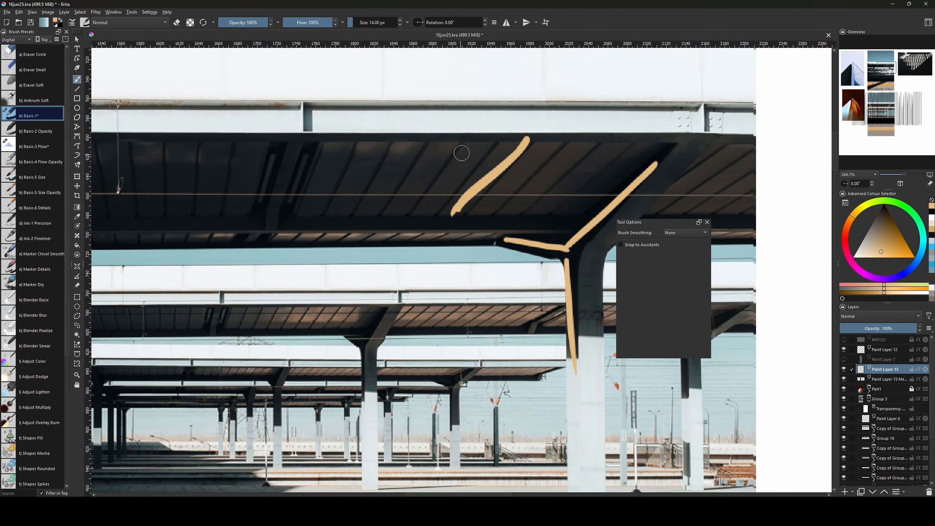
pyautogui.moveTo(463, 149)
pyautogui.mouseDown()
pyautogui.moveTo(376, 238)
pyautogui.moveTo(445, 165)
pyautogui.moveTo(387, 248)
pyautogui.mouseUp()
pyautogui.hotkey('ctrl', 'z')
pyautogui.hotkey('ctrl', 'z')
pyautogui.press('[')
pyautogui.press('[')
pyautogui.press('[')
pyautogui.press('[')
pyautogui.press('[')
pyautogui.press('[')
pyautogui.press('[')
pyautogui.press('[')
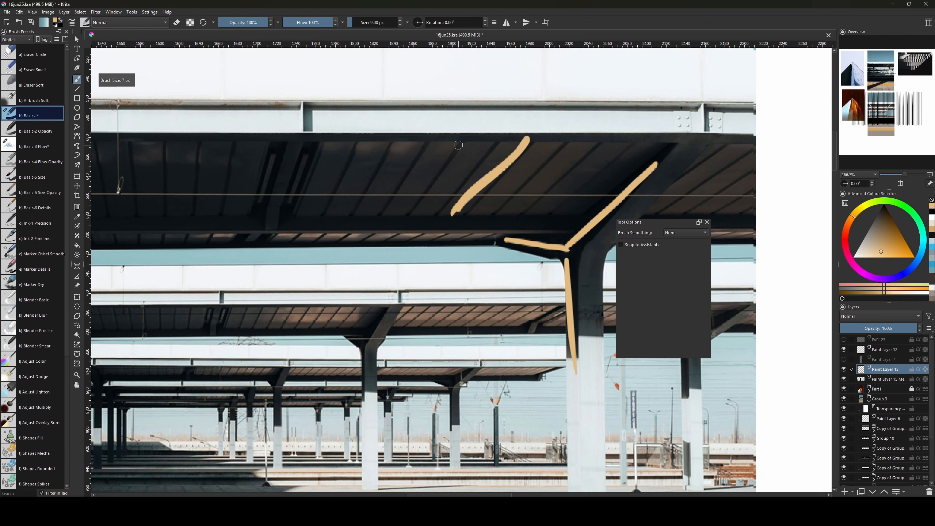
pyautogui.moveTo(458, 147); pyautogui.dragTo(376, 245)
pyautogui.hotkey('ctrl', 'z')
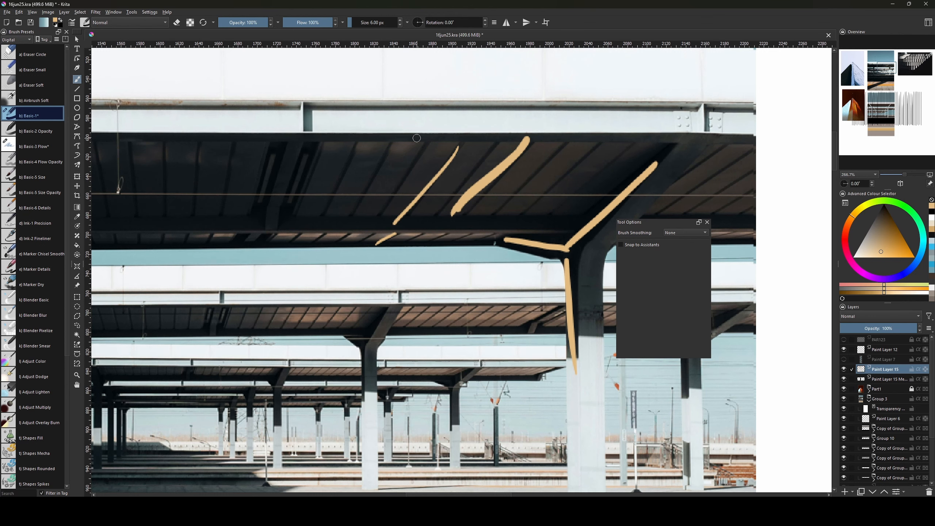
pyautogui.press('-')
pyautogui.press('-')
pyautogui.press('-')
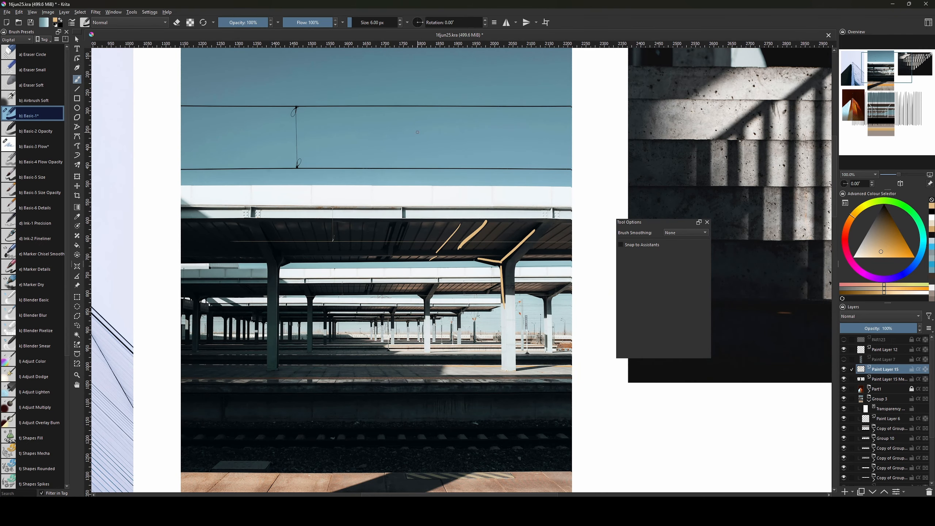
pyautogui.hotkey('ctrl', 'z')
pyautogui.hotkey('ctrl', 'z')
pyautogui.hotkey('ctrl', 'z')
pyautogui.hotkey('ctrl', 'z')
pyautogui.hotkey('ctrl', 'z')
pyautogui.moveTo(503, 221); pyautogui.dragTo(449, 261)
pyautogui.hotkey('ctrl', 'z')
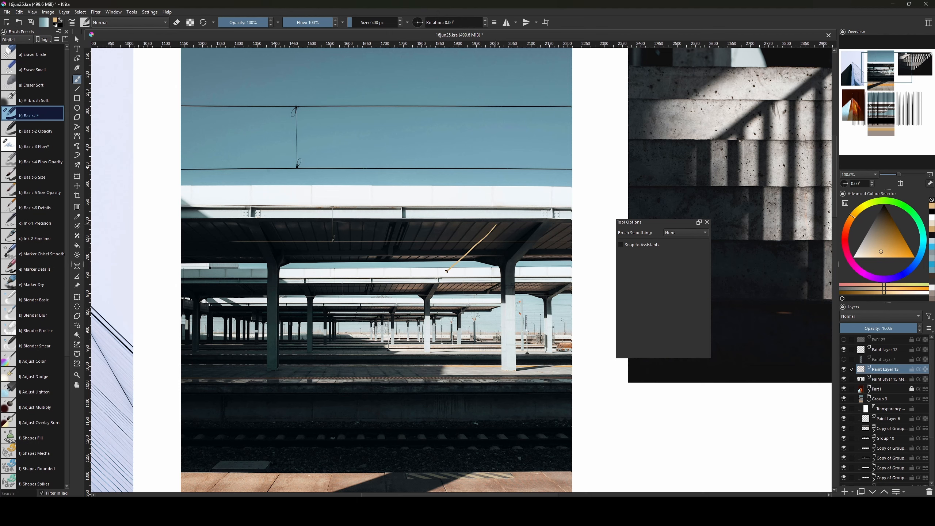
pyautogui.hotkey('ctrl', 'z')
pyautogui.hotkey('ctrl', 'shift', 'z')
pyautogui.hotkey('ctrl', 'z')
pyautogui.hotkey('ctrl', '-')
pyautogui.hotkey('ctrl', '-')
# Select the vertical-lines layer and shear its top into a slant.
pyautogui.moveTo(572, 378); pyautogui.dragTo(546, 280)
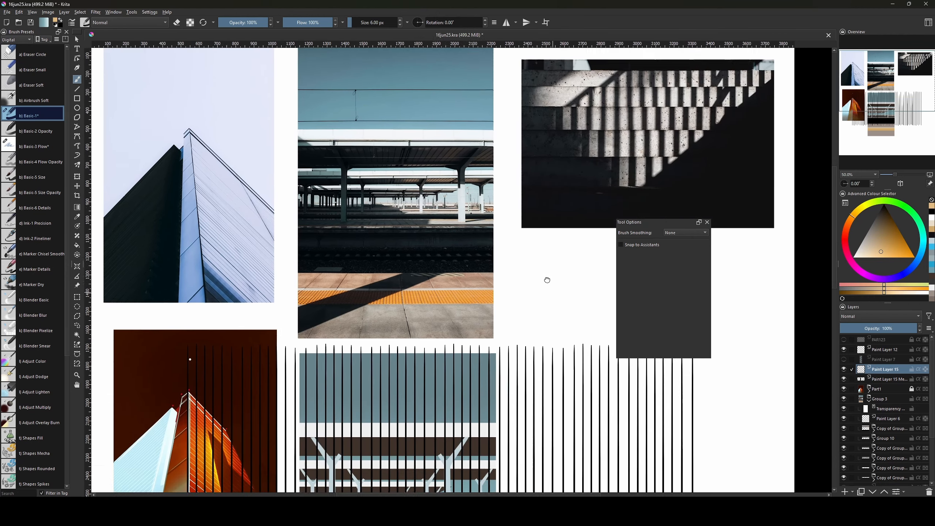
pyautogui.moveTo(579, 414); pyautogui.dragTo(589, 212)
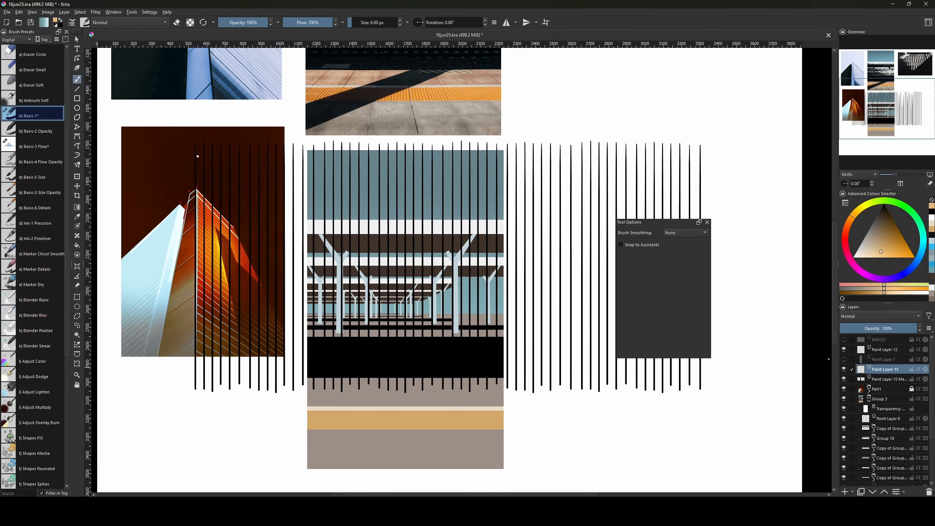
pyautogui.click(844, 379)
pyautogui.click(844, 379)
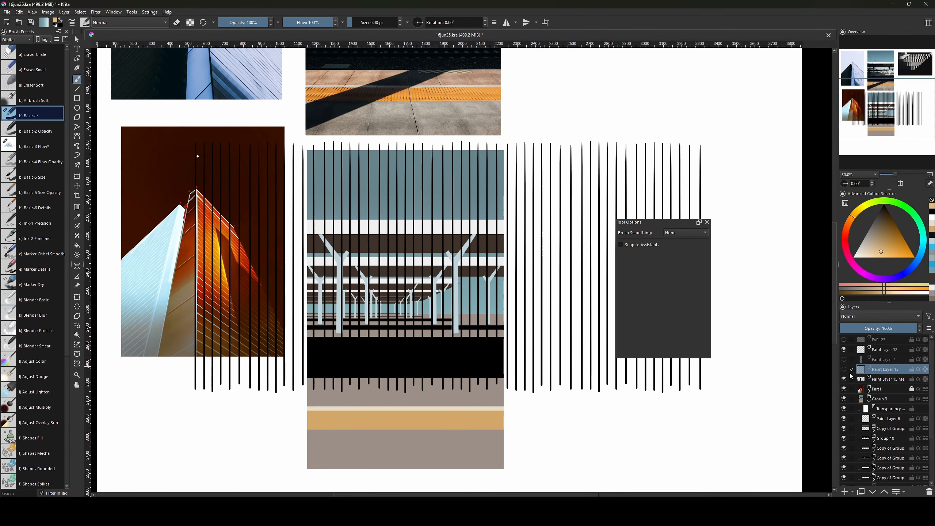
pyautogui.click(887, 379)
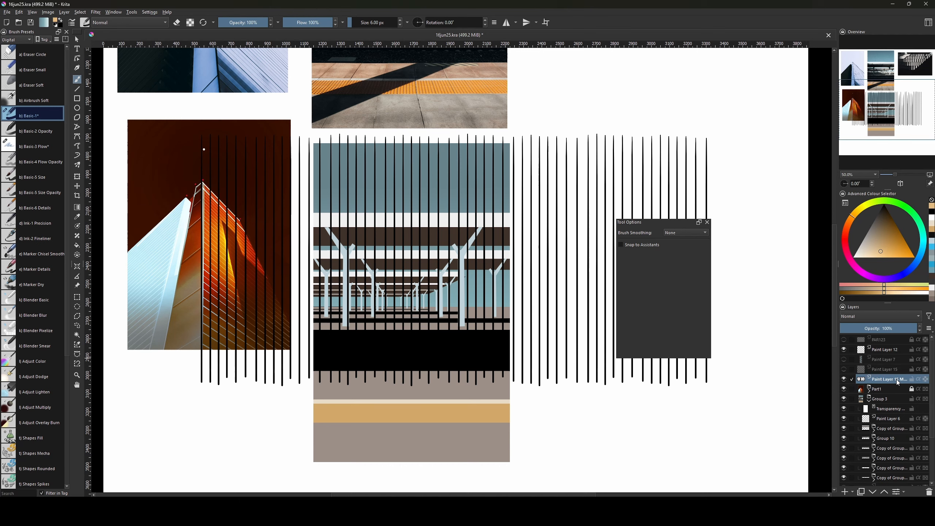
pyautogui.hotkey('ctrl', 't')
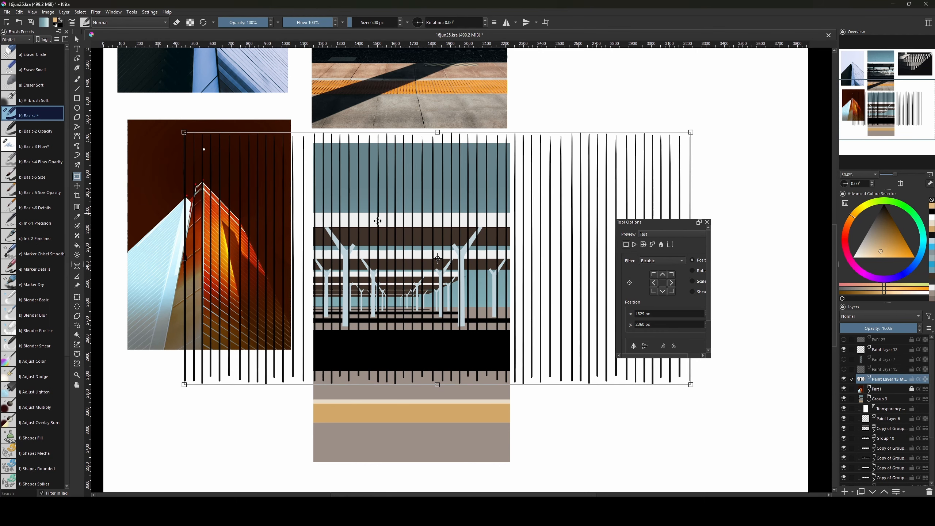
pyautogui.rightClick(383, 254)
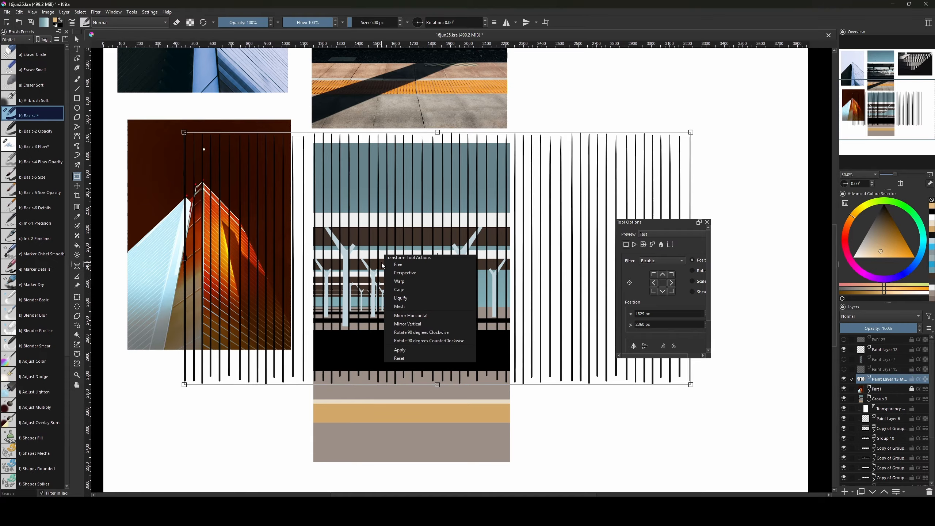
pyautogui.click(438, 276)
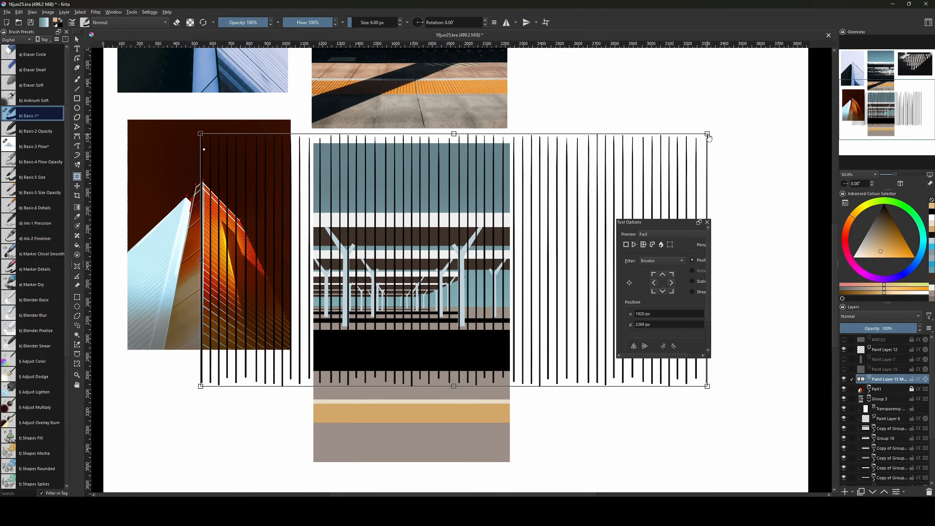
pyautogui.moveTo(708, 138); pyautogui.dragTo(802, 136)
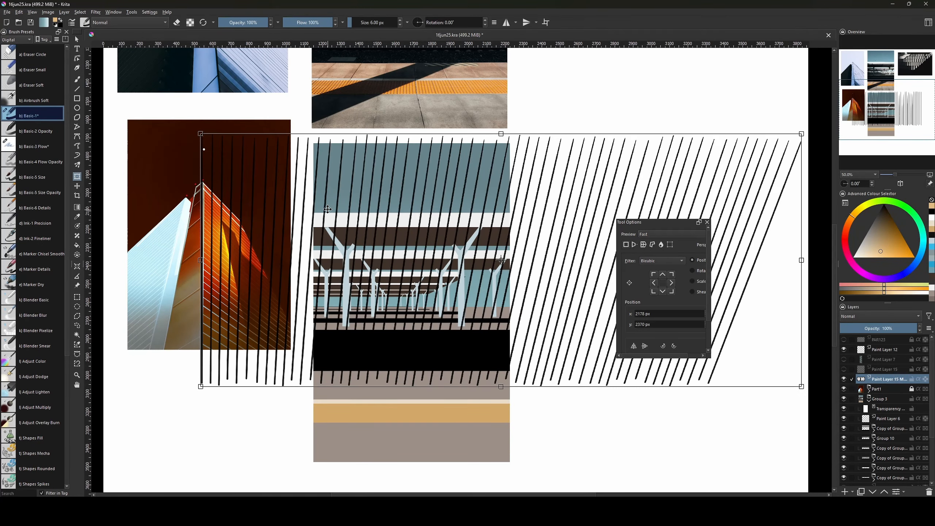
# Use perspective distortion to pull the lines' top-left corner far to the left.
pyautogui.rightClick(331, 211)
pyautogui.click(348, 230)
pyautogui.moveTo(328, 240)
pyautogui.mouseDown()
pyautogui.moveTo(498, 265)
pyautogui.moveTo(420, 273)
pyautogui.mouseUp()
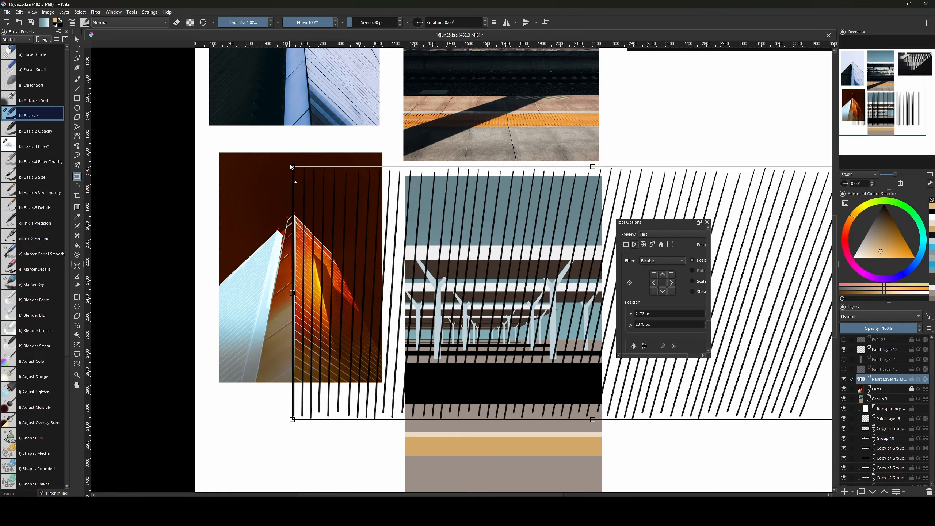
pyautogui.moveTo(292, 167); pyautogui.dragTo(64, 178)
pyautogui.rightClick(487, 324)
pyautogui.click(503, 334)
pyautogui.moveTo(503, 334); pyautogui.dragTo(414, 334)
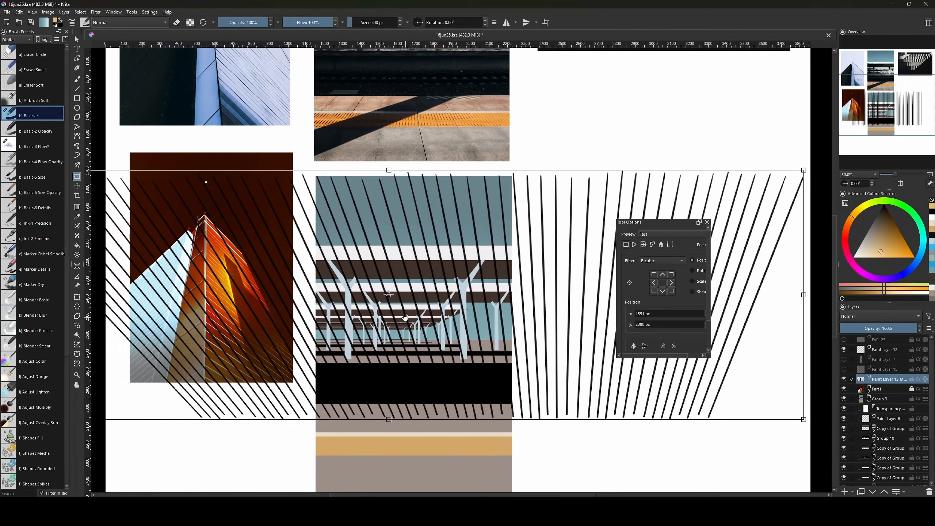
pyautogui.press('-')
pyautogui.press('-')
# Fan the lines outward on the right with perspective, move them up-left, and apply.
pyautogui.moveTo(670, 221); pyautogui.dragTo(754, 234)
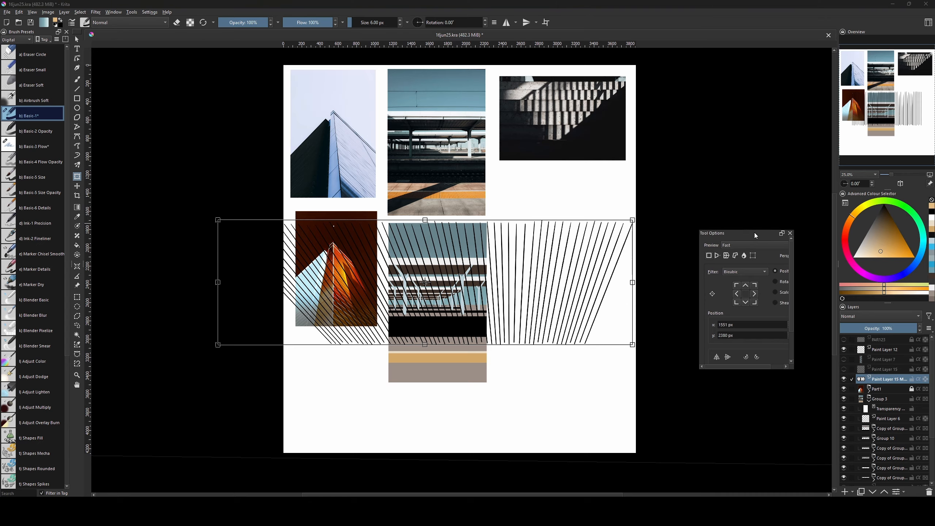
pyautogui.rightClick(473, 269)
pyautogui.click(506, 289)
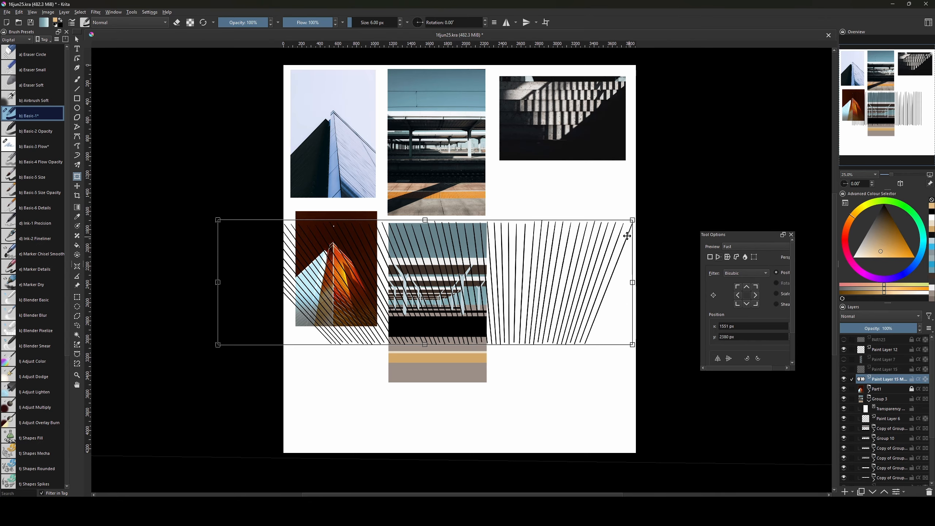
pyautogui.moveTo(633, 221); pyautogui.dragTo(737, 222)
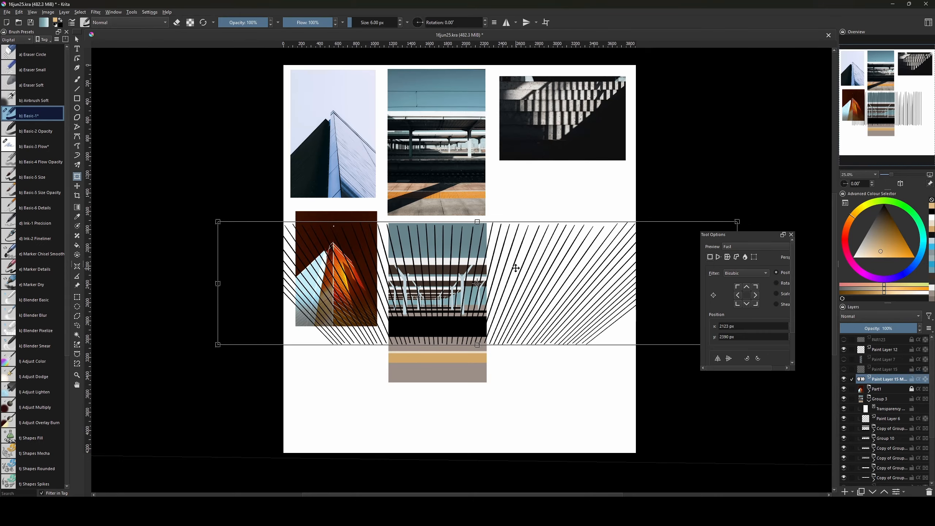
pyautogui.moveTo(544, 297)
pyautogui.mouseDown()
pyautogui.moveTo(528, 291)
pyautogui.moveTo(542, 285)
pyautogui.mouseUp()
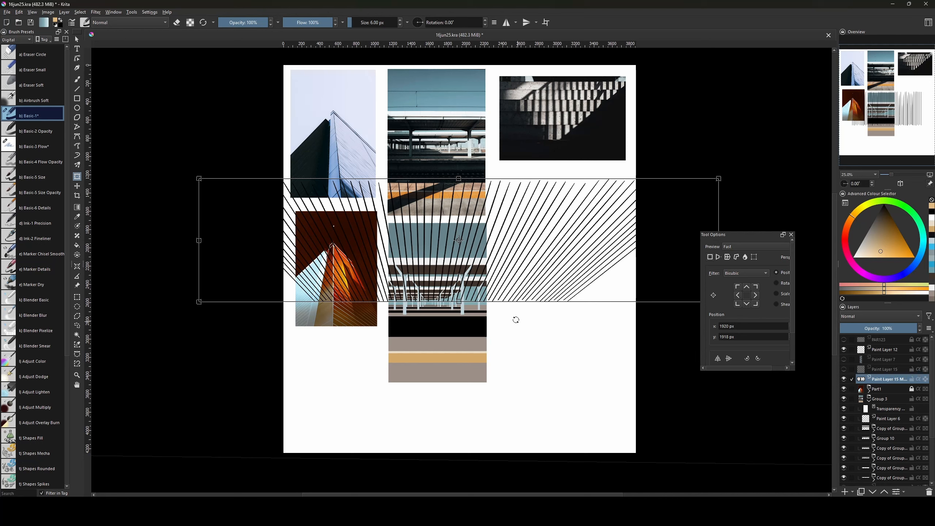
pyautogui.rightClick(454, 279)
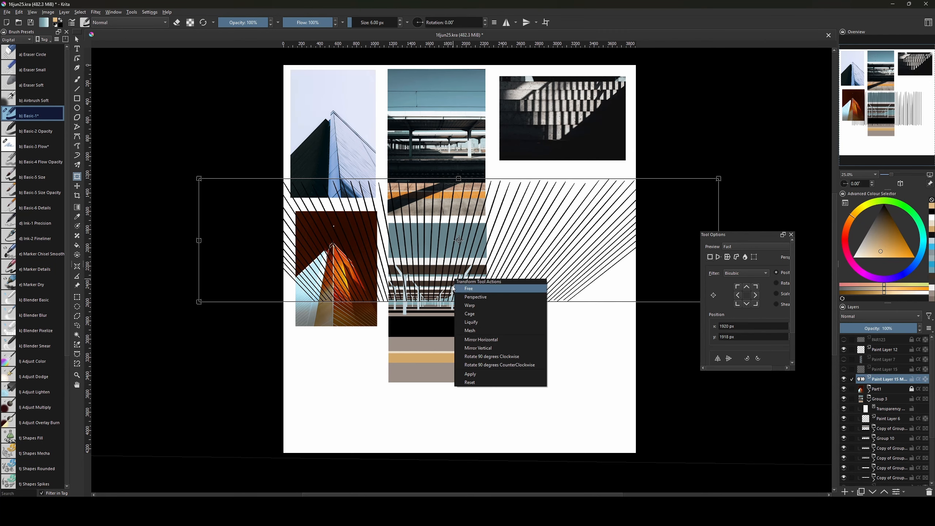
pyautogui.click(421, 267)
pyautogui.press('Return')
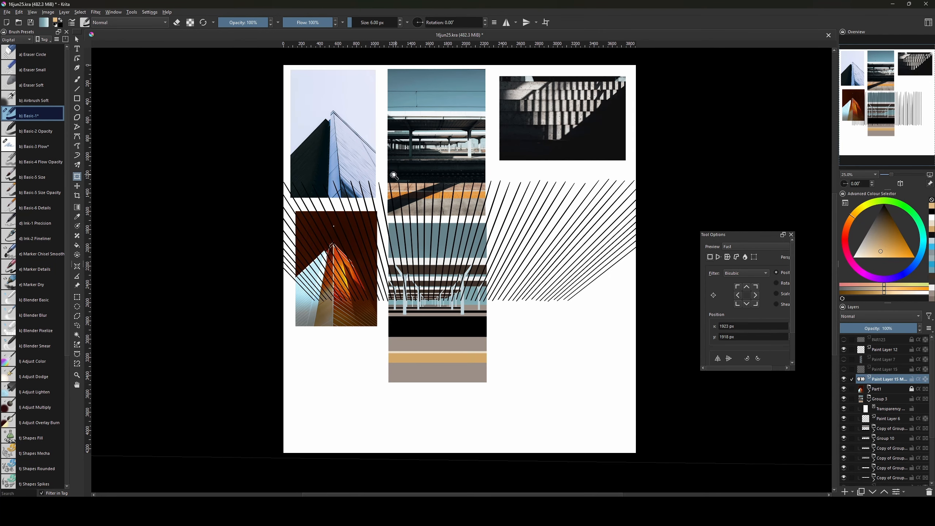
# Re-transform the fanned lines and squash them into a thin horizontal band.
pyautogui.rightClick(446, 247)
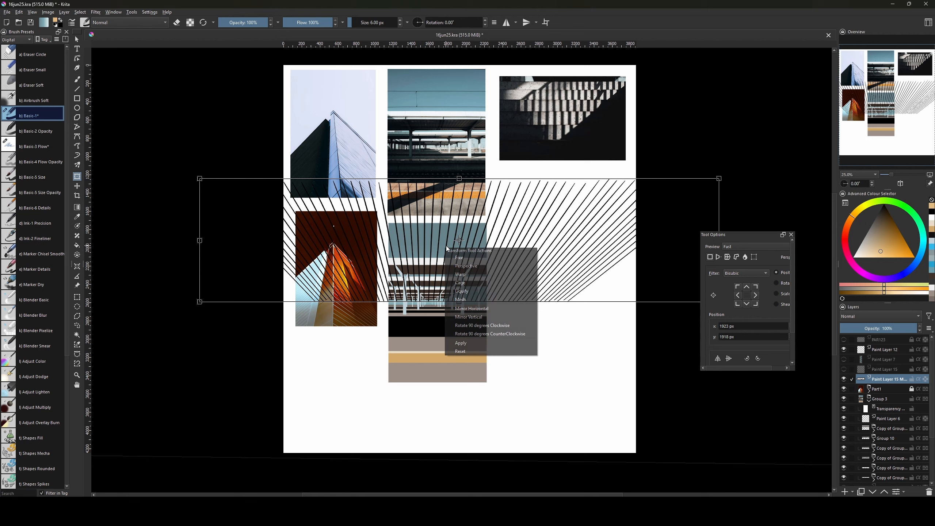
pyautogui.click(474, 257)
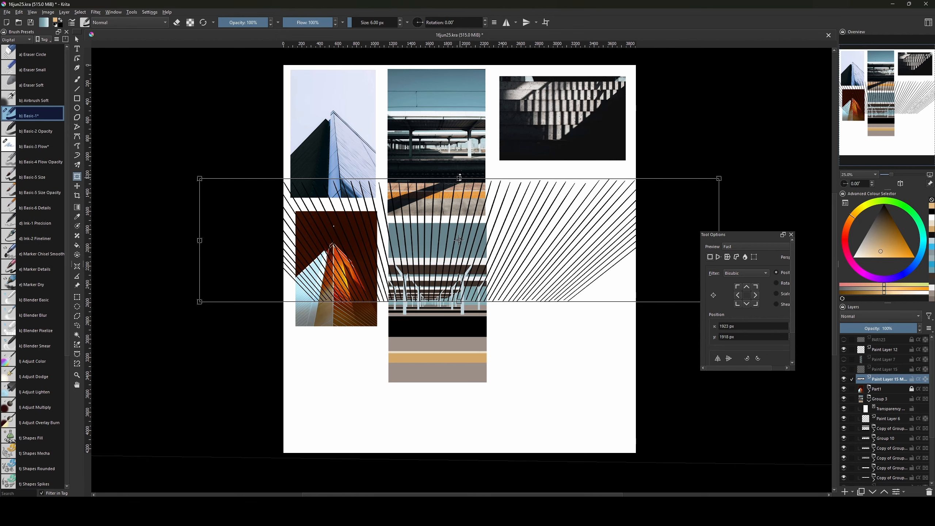
pyautogui.moveTo(459, 177); pyautogui.dragTo(459, 263)
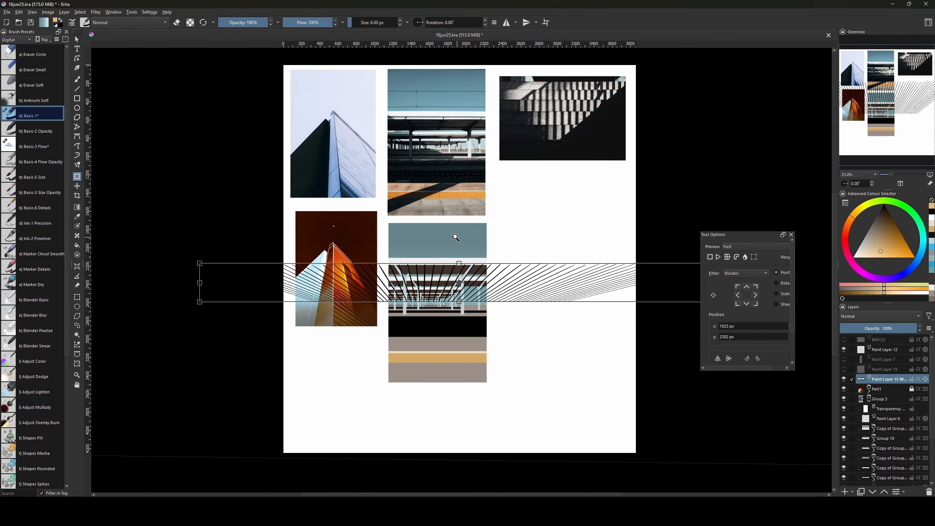
# Shorten the line band, narrow the fan horizontally, and move it left over the station canopy.
pyautogui.scroll(3, 455, 237)
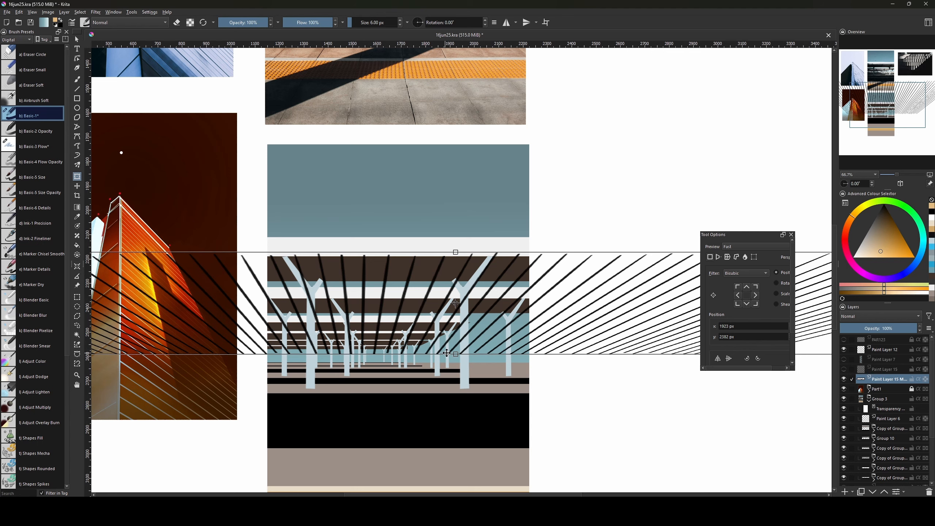
pyautogui.moveTo(447, 353); pyautogui.dragTo(455, 345)
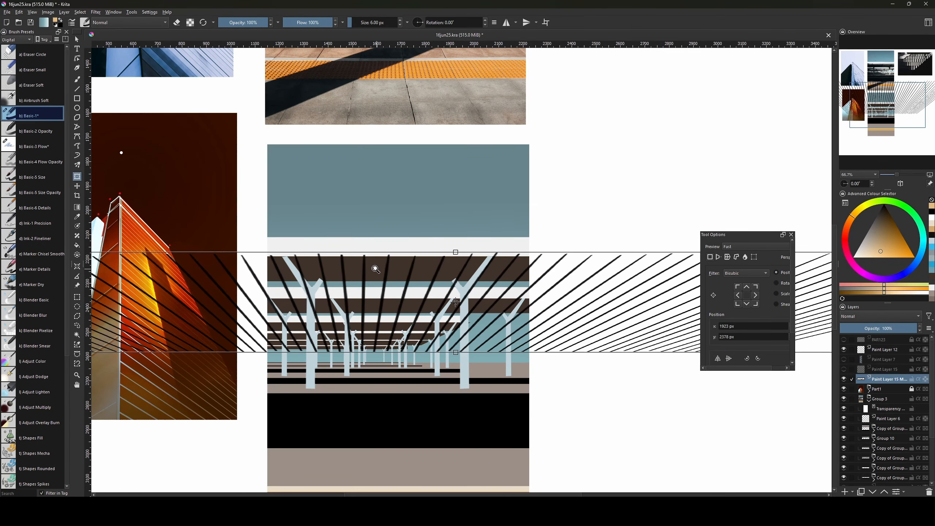
pyautogui.hotkey('ctrl', '-')
pyautogui.hotkey('ctrl', '-')
pyautogui.hotkey('ctrl', '-')
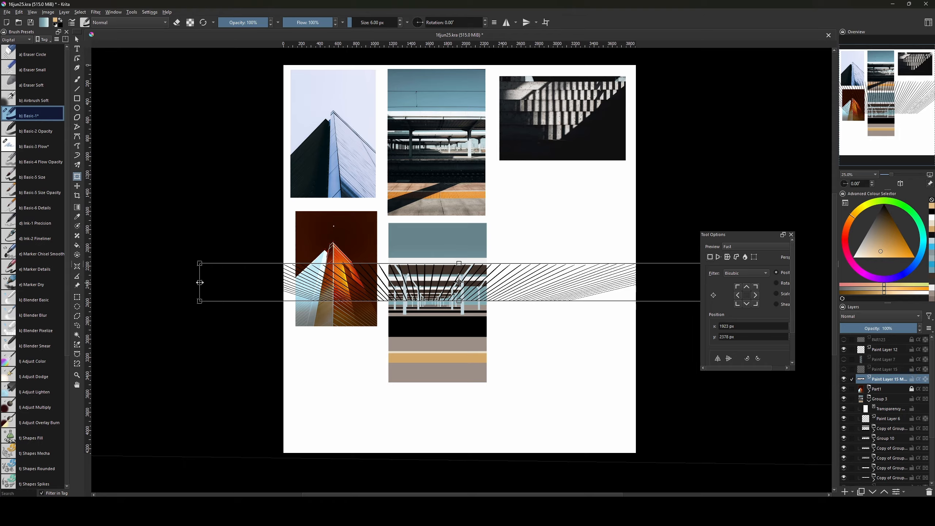
pyautogui.moveTo(200, 282); pyautogui.dragTo(367, 287)
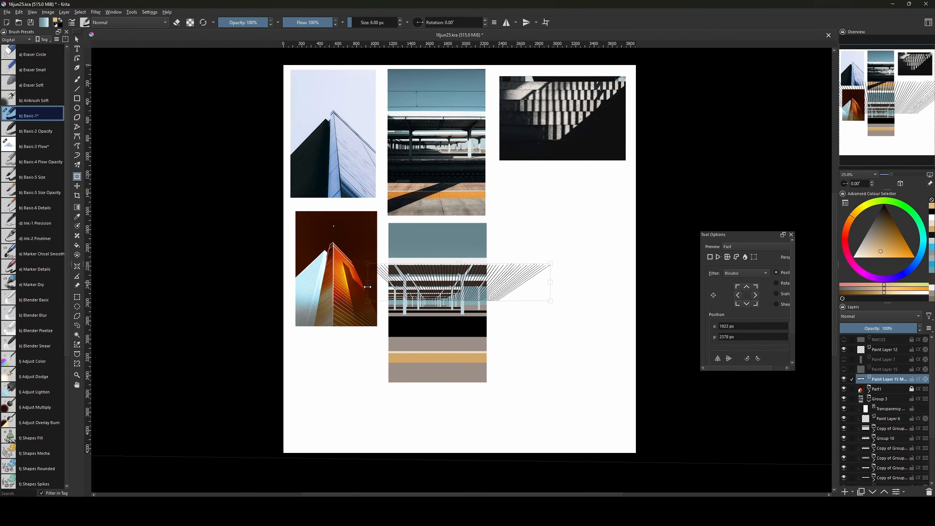
pyautogui.moveTo(473, 277); pyautogui.dragTo(437, 281)
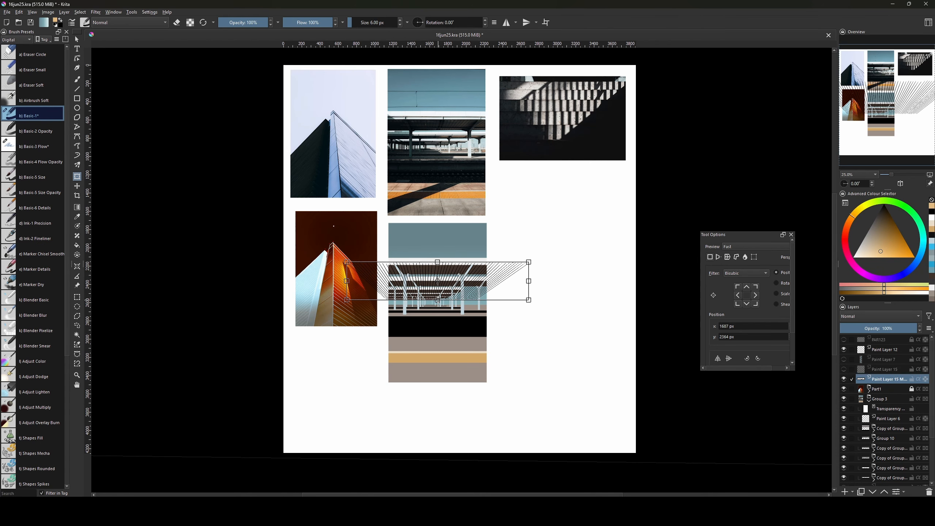
pyautogui.hotkey('ctrl', '+')
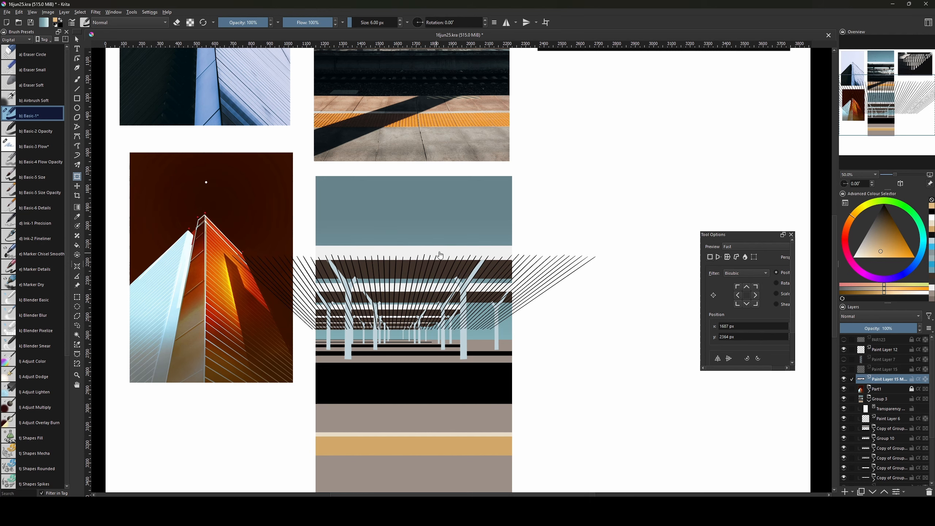
# Taper the radiating railing lines with a perspective transform, pulling the lower-left corner inward, and apply.
pyautogui.rightClick(445, 288)
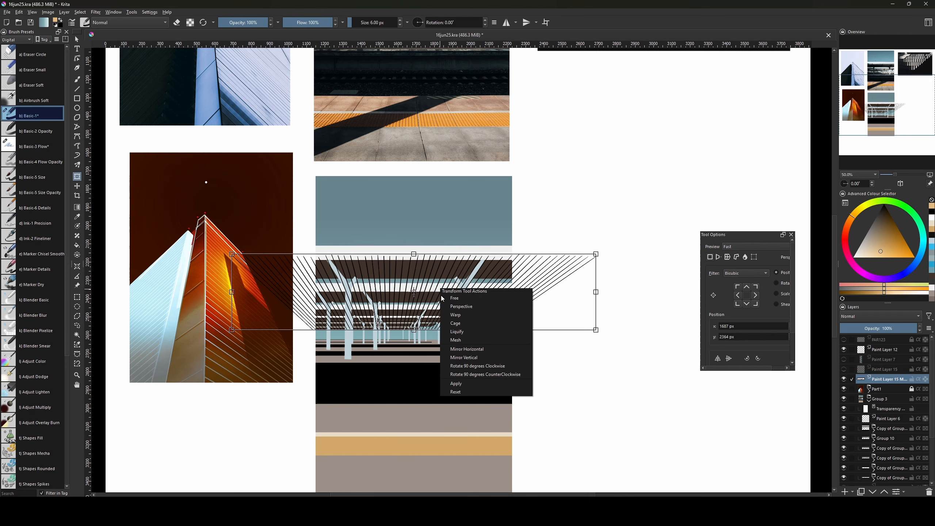
pyautogui.click(452, 306)
pyautogui.moveTo(594, 336)
pyautogui.mouseDown()
pyautogui.moveTo(522, 331)
pyautogui.moveTo(658, 320)
pyautogui.moveTo(544, 341)
pyautogui.moveTo(520, 329)
pyautogui.moveTo(498, 334)
pyautogui.moveTo(591, 329)
pyautogui.mouseUp()
pyautogui.rightClick(359, 286)
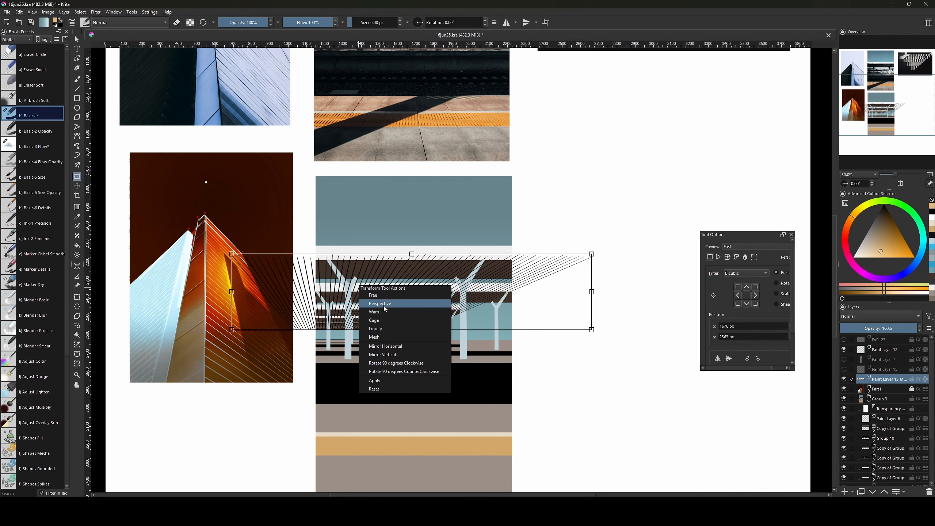
pyautogui.click(383, 305)
pyautogui.press('v')
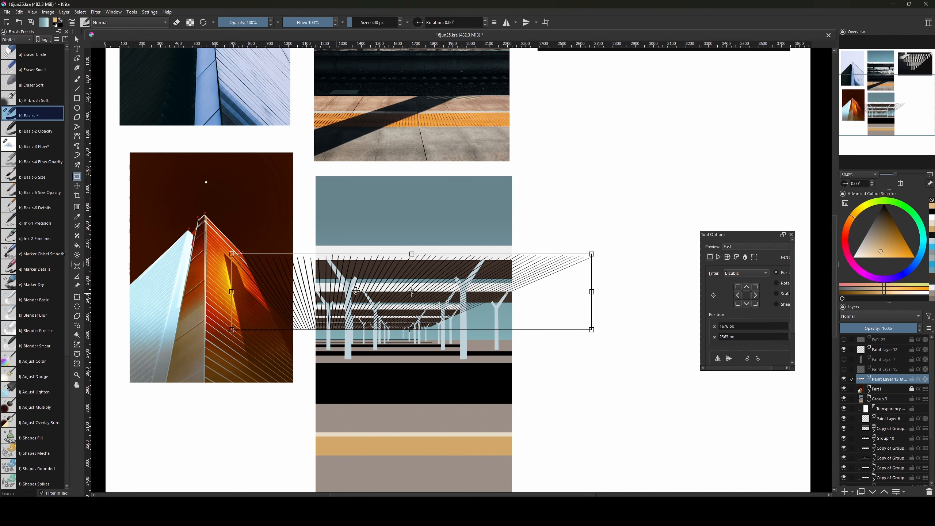
pyautogui.rightClick(365, 290)
pyautogui.click(389, 310)
pyautogui.moveTo(232, 330); pyautogui.dragTo(266, 330)
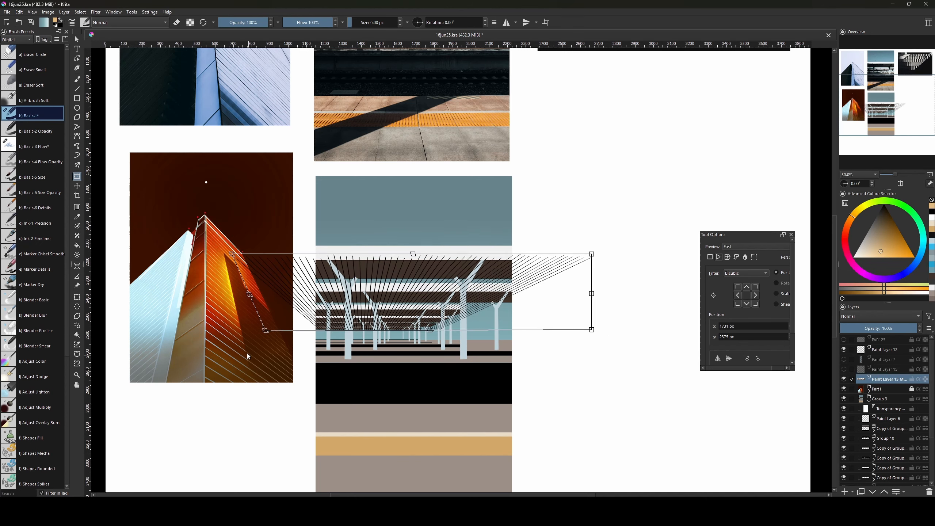
pyautogui.moveTo(266, 333); pyautogui.dragTo(283, 330)
pyautogui.press('Return')
pyautogui.click(588, 328)
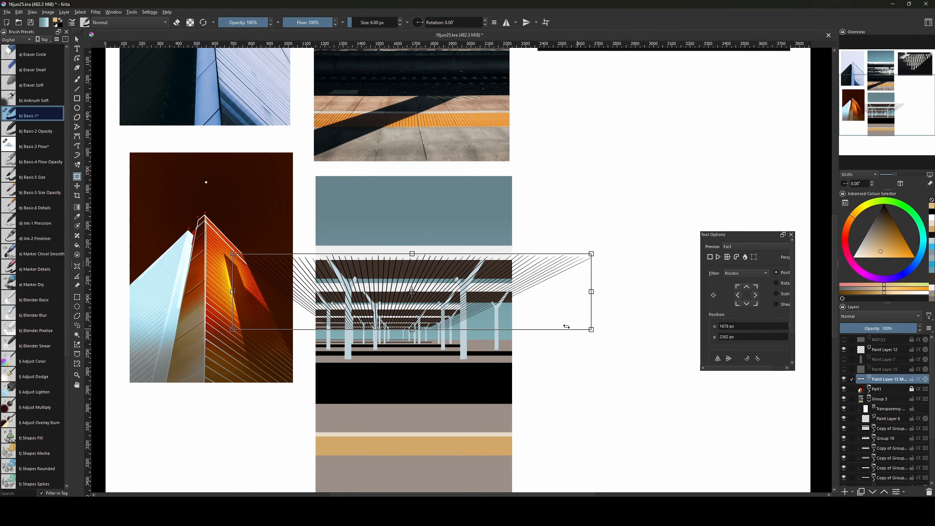
# Shift the line fan left, stretch it wider across the canopy in Free mode, nudge it down, and apply.
pyautogui.rightClick(450, 307)
pyautogui.click(486, 284)
pyautogui.press('Return')
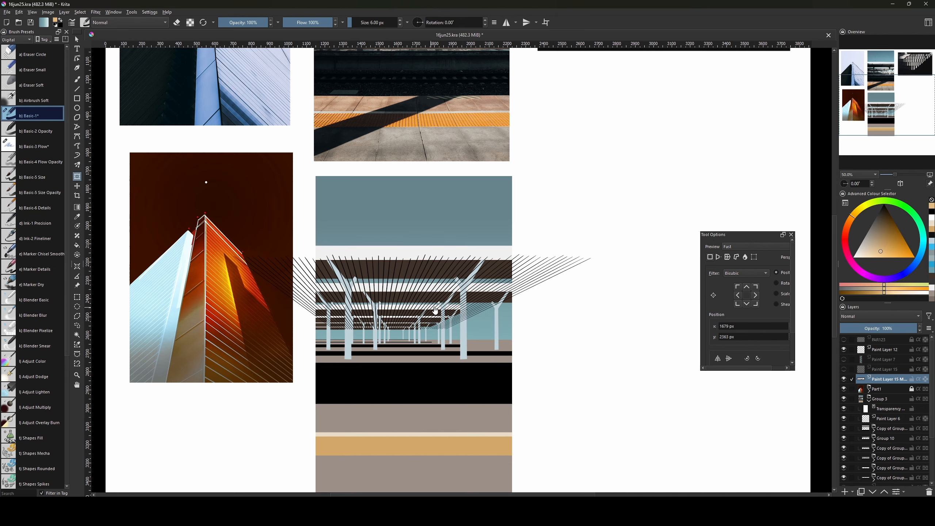
pyautogui.click(479, 336)
pyautogui.moveTo(467, 307); pyautogui.dragTo(450, 305)
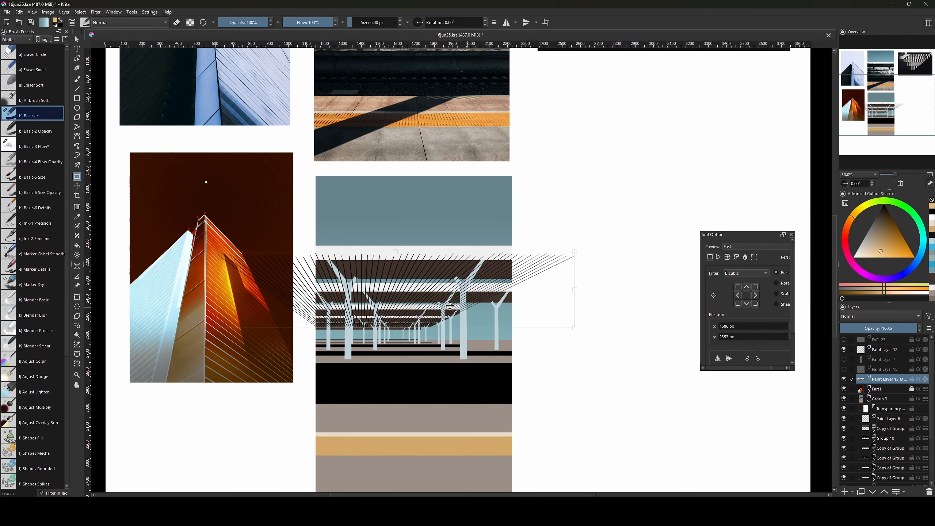
pyautogui.rightClick(487, 294)
pyautogui.click(518, 304)
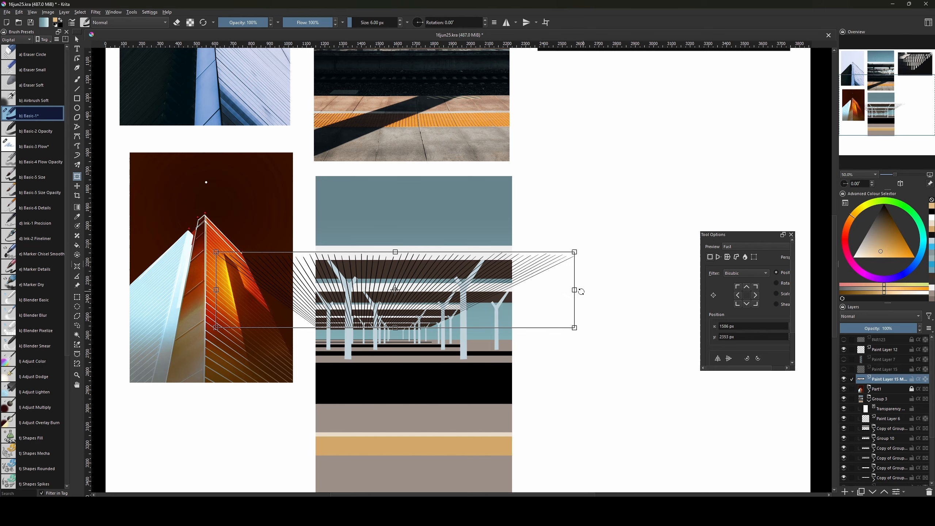
pyautogui.moveTo(579, 290); pyautogui.dragTo(629, 291)
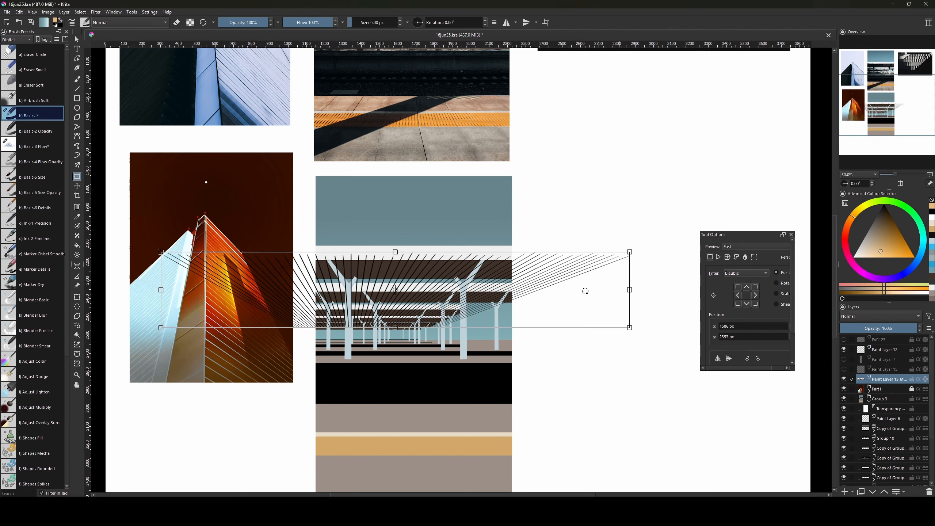
pyautogui.moveTo(433, 317); pyautogui.dragTo(434, 318)
pyautogui.moveTo(429, 311); pyautogui.dragTo(429, 313)
pyautogui.press('Return')
pyautogui.moveTo(565, 297); pyautogui.dragTo(517, 352)
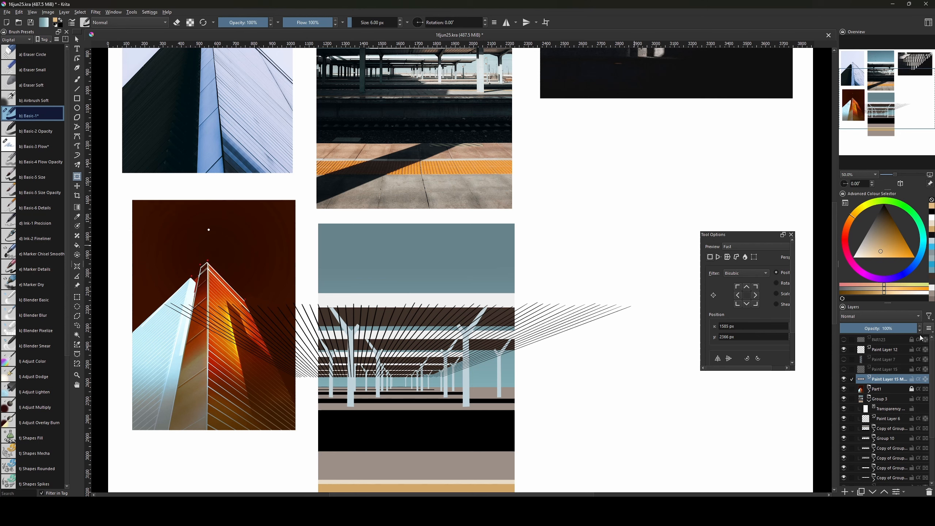
# Hide the radiating-line layer and Magic Wand-select the top dark band at threshold 1.
pyautogui.click(844, 379)
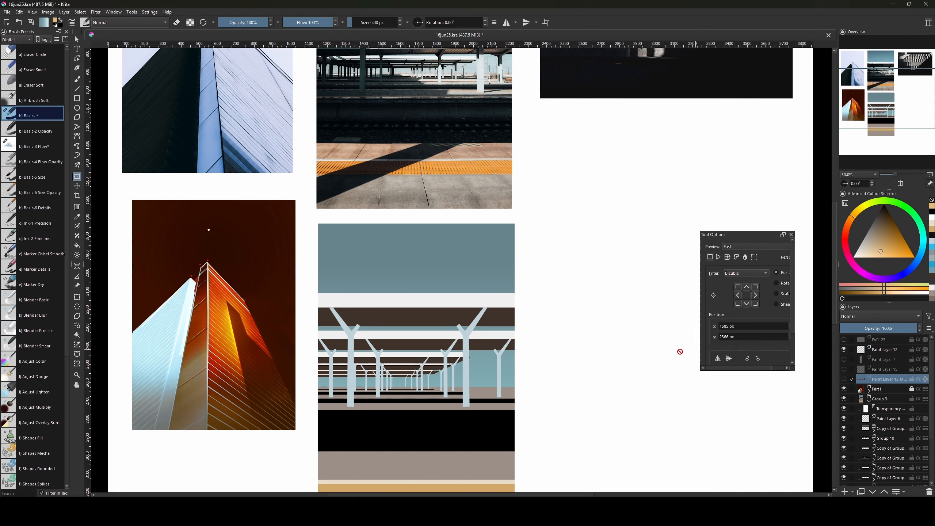
pyautogui.press('q')
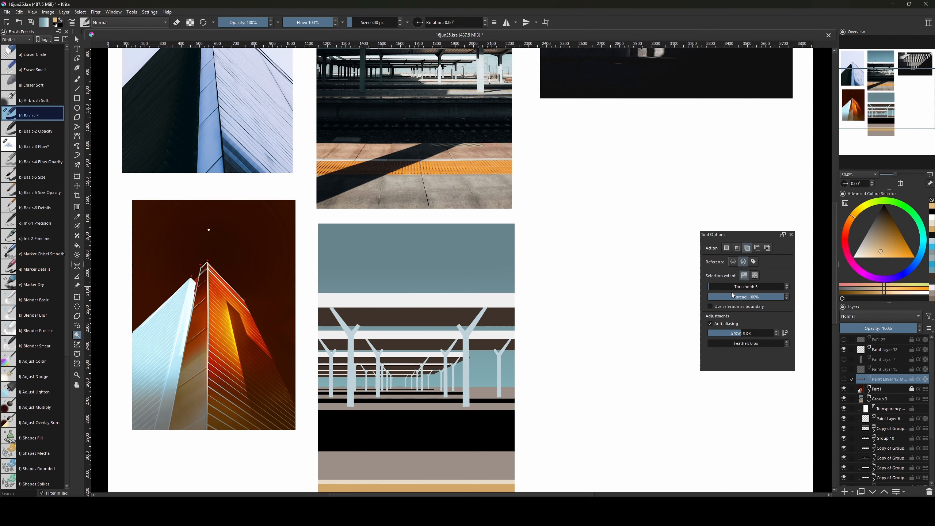
pyautogui.moveTo(731, 287); pyautogui.dragTo(702, 288)
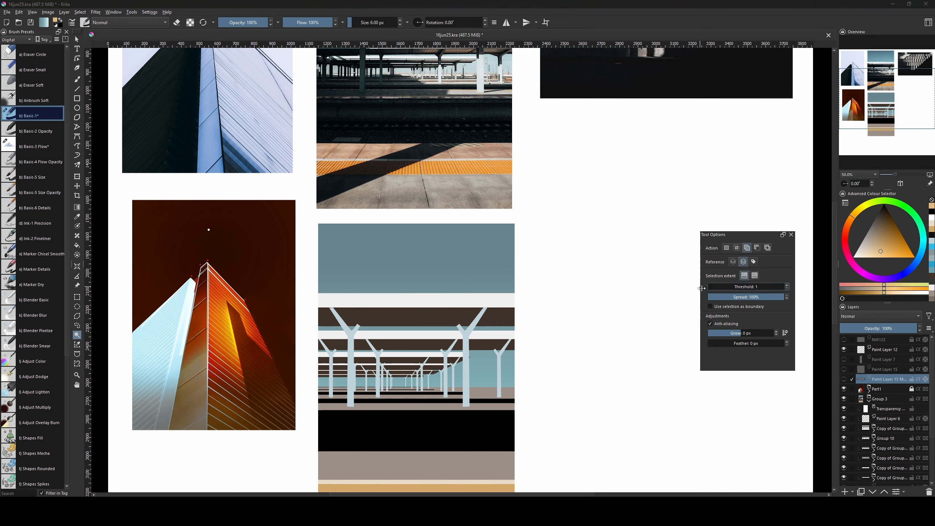
pyautogui.click(373, 326)
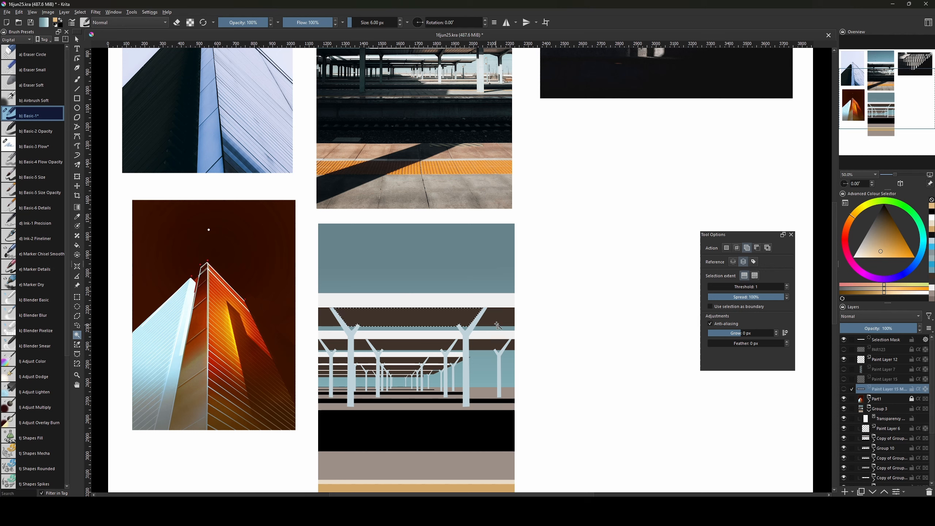
pyautogui.moveTo(737, 235); pyautogui.dragTo(550, 267)
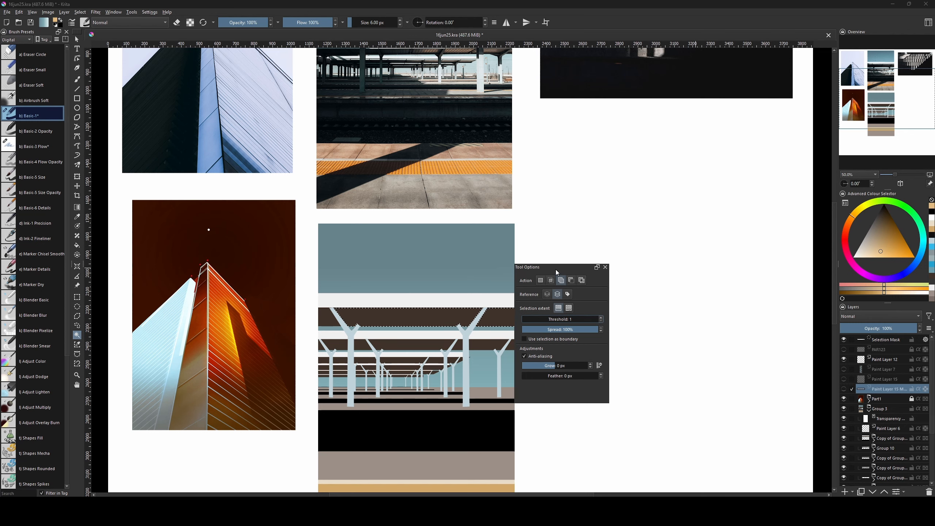
pyautogui.moveTo(556, 271); pyautogui.dragTo(601, 265)
pyautogui.click(326, 320)
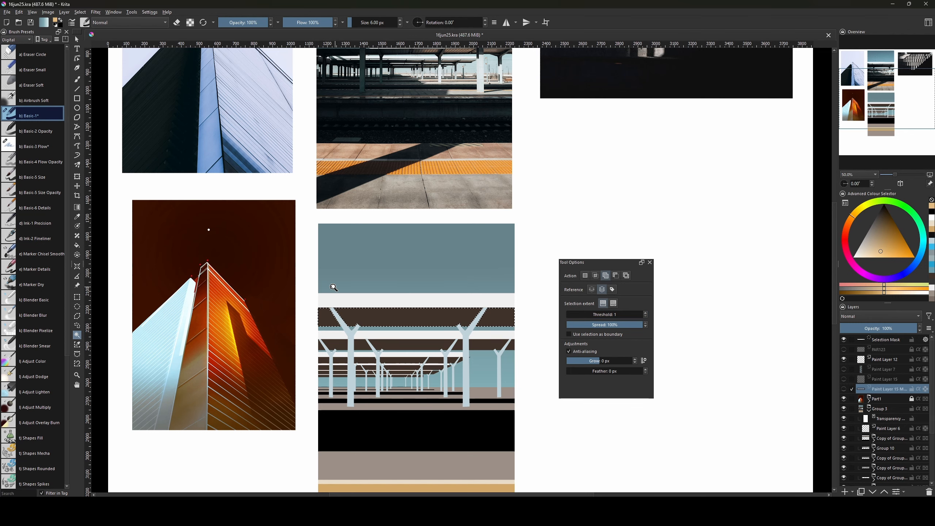
# Zoom in and add brown areas of the second canopy band to the selection.
pyautogui.hotkey('ctrl', '+')
pyautogui.moveTo(423, 324); pyautogui.dragTo(433, 294)
pyautogui.click(506, 341)
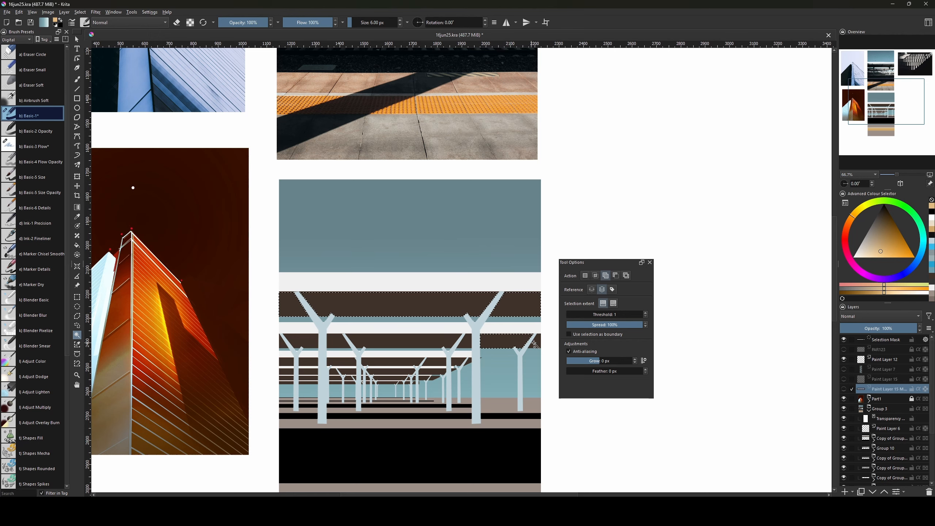
pyautogui.click(334, 342)
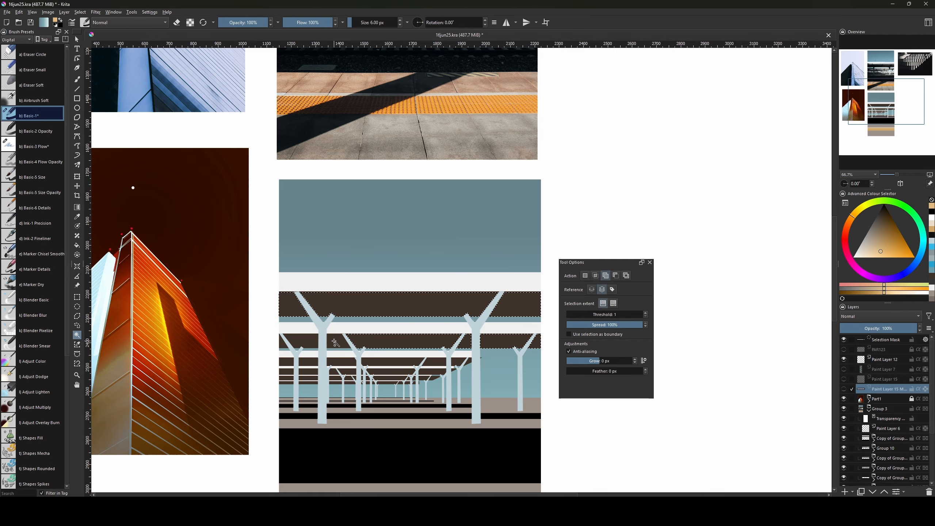
pyautogui.hotkey('ctrl', '+')
pyautogui.hotkey('ctrl', '+')
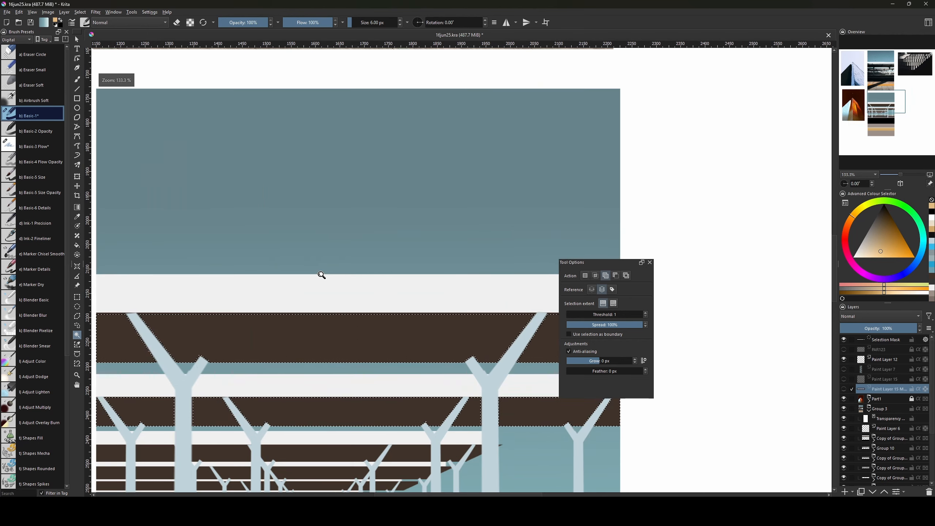
pyautogui.moveTo(447, 388); pyautogui.dragTo(487, 267)
pyautogui.click(605, 275)
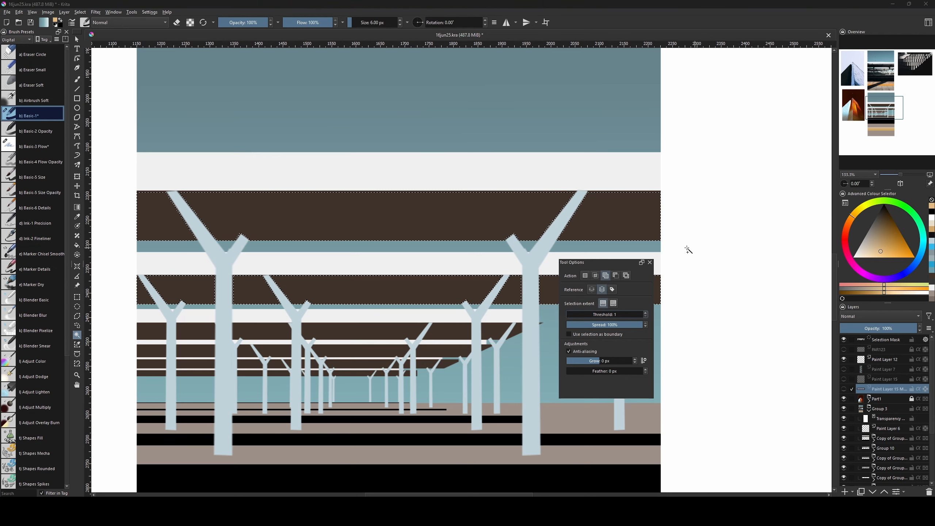
pyautogui.moveTo(597, 263); pyautogui.dragTo(743, 241)
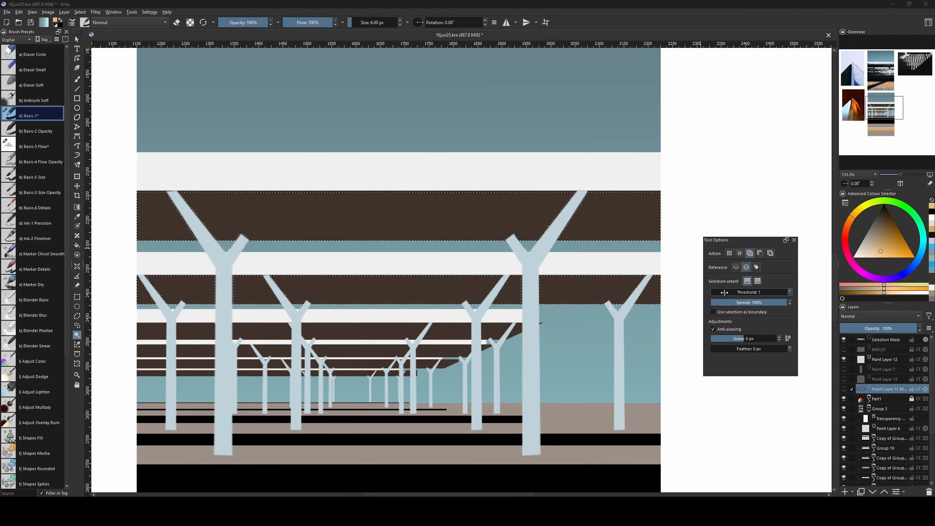
# Restart the selection at threshold 10, adding the whole top and second brown canopy bands.
pyautogui.hotkey('ctrl', 'shift', 'a')
pyautogui.moveTo(723, 292); pyautogui.dragTo(734, 291)
pyautogui.click(607, 226)
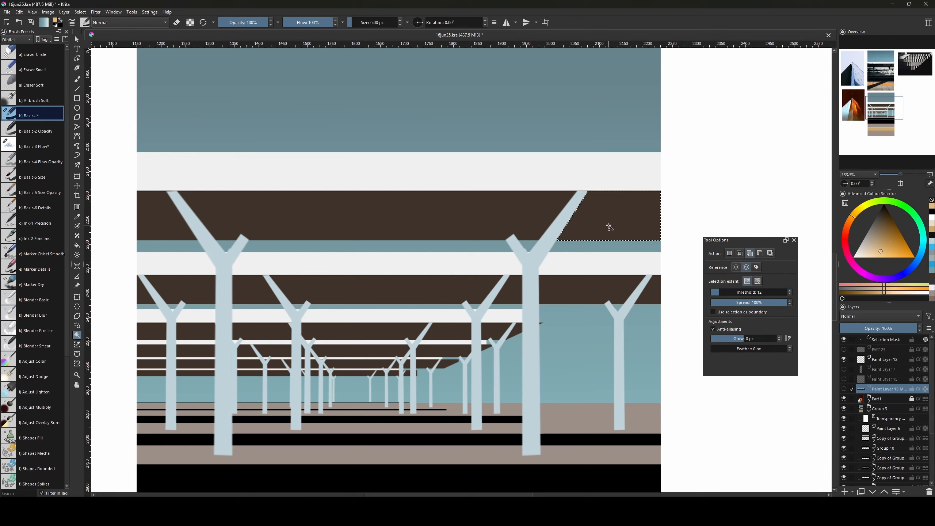
pyautogui.moveTo(721, 292); pyautogui.dragTo(717, 292)
pyautogui.click(397, 220)
pyautogui.click(163, 229)
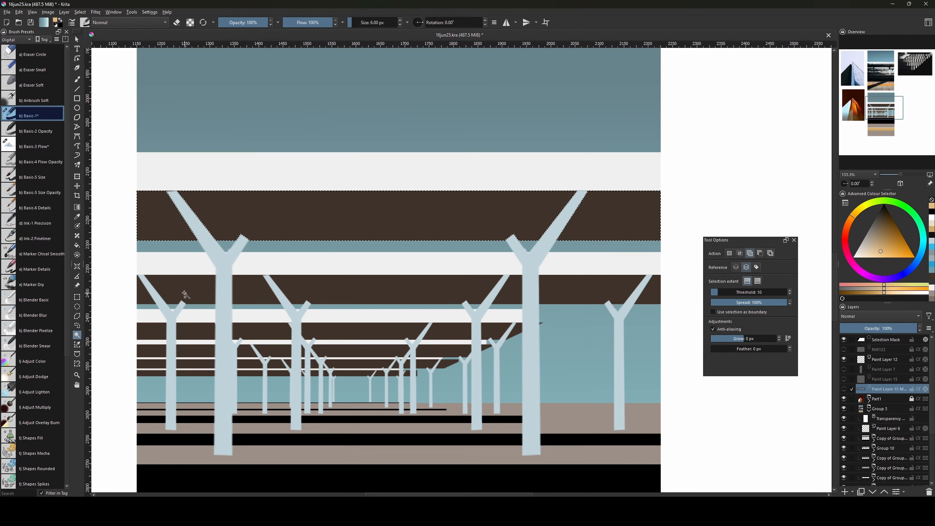
pyautogui.click(168, 289)
pyautogui.click(144, 294)
pyautogui.click(250, 290)
pyautogui.click(368, 290)
pyautogui.click(511, 290)
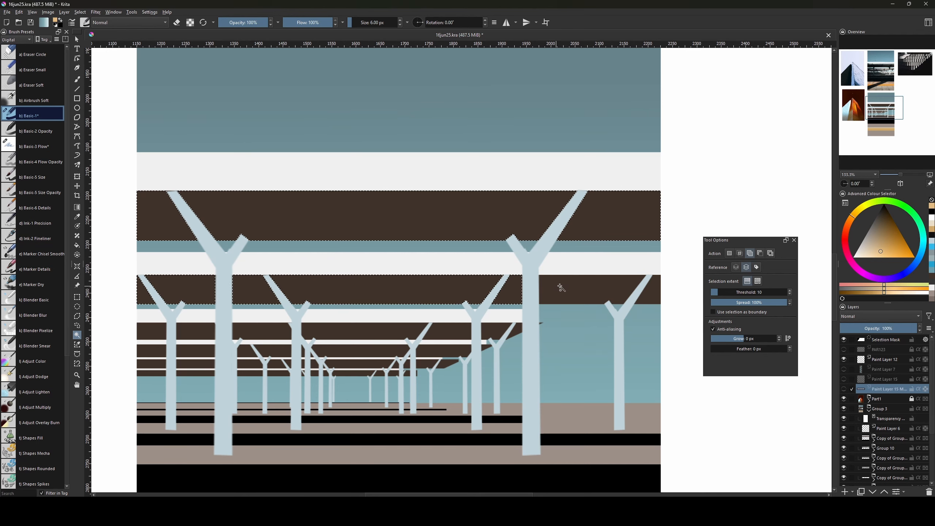
pyautogui.click(559, 290)
# Add the third brown band's pieces and the left end of the fourth band.
pyautogui.click(497, 329)
pyautogui.click(517, 330)
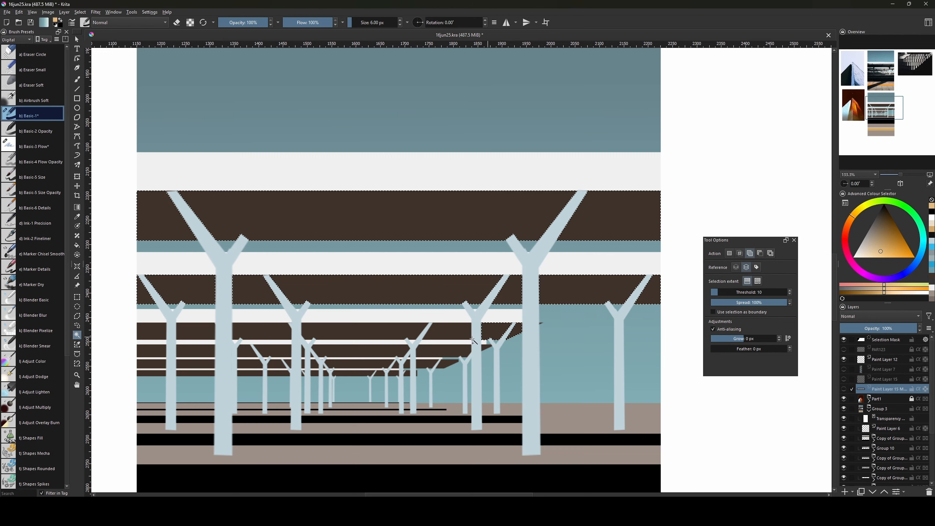
pyautogui.click(453, 331)
pyautogui.click(375, 332)
pyautogui.click(268, 332)
pyautogui.click(197, 332)
pyautogui.click(154, 332)
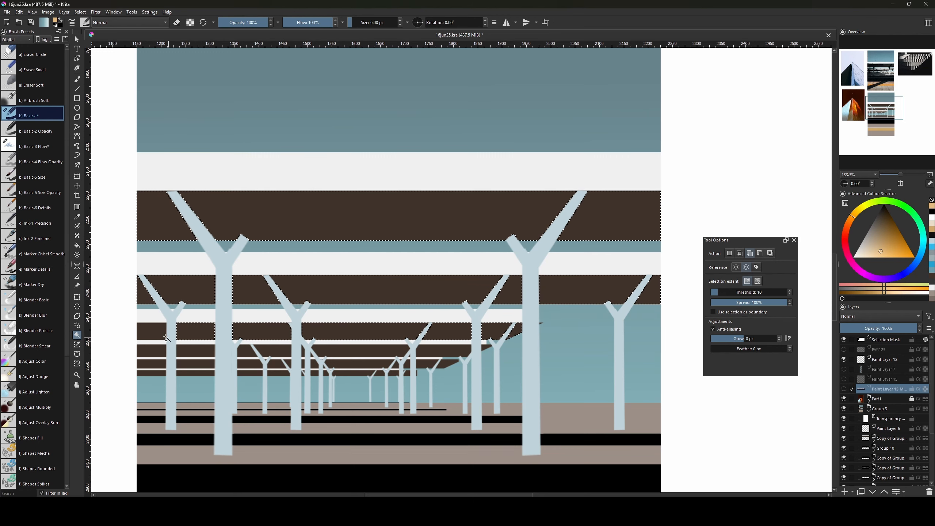
pyautogui.click(153, 351)
pyautogui.click(196, 352)
# Add the remaining fourth-band pieces and trunk slivers, undoing an accidental sky pick.
pyautogui.click(244, 352)
pyautogui.click(276, 352)
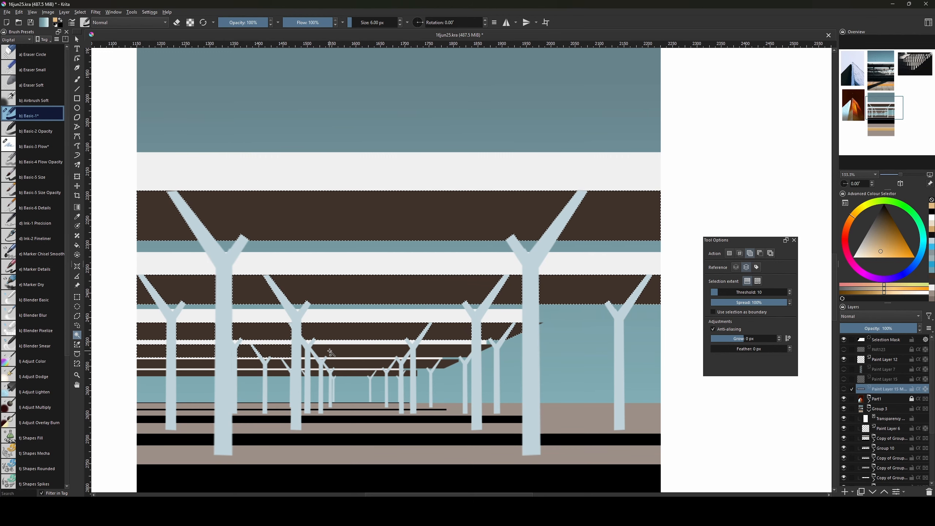
pyautogui.click(329, 351)
pyautogui.click(303, 352)
pyautogui.click(312, 356)
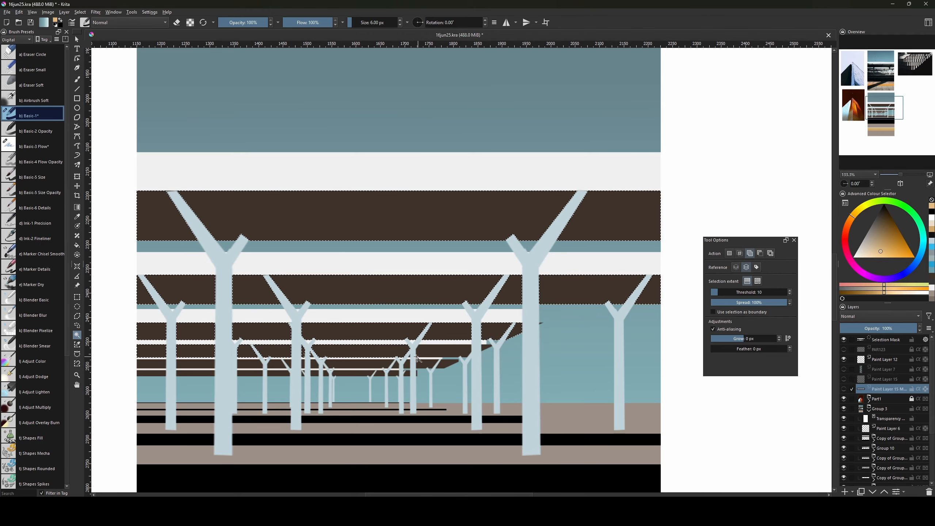
pyautogui.click(437, 356)
pyautogui.scroll(1, 454, 321)
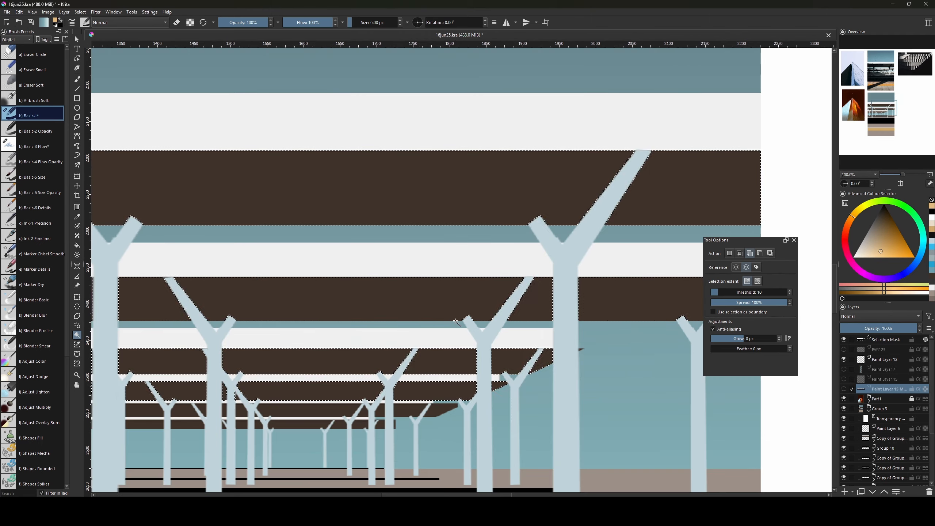
pyautogui.scroll(1, 450, 316)
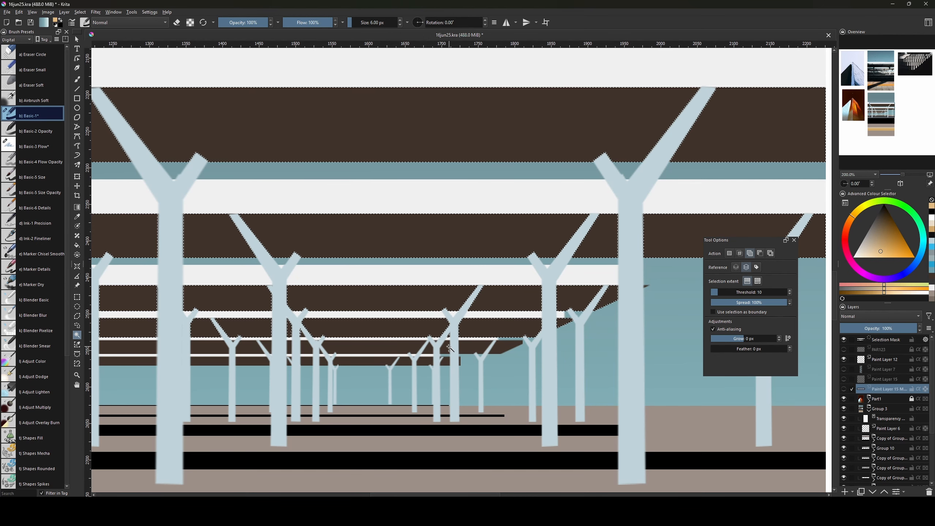
pyautogui.click(499, 352)
pyautogui.hotkey('ctrl', 'z')
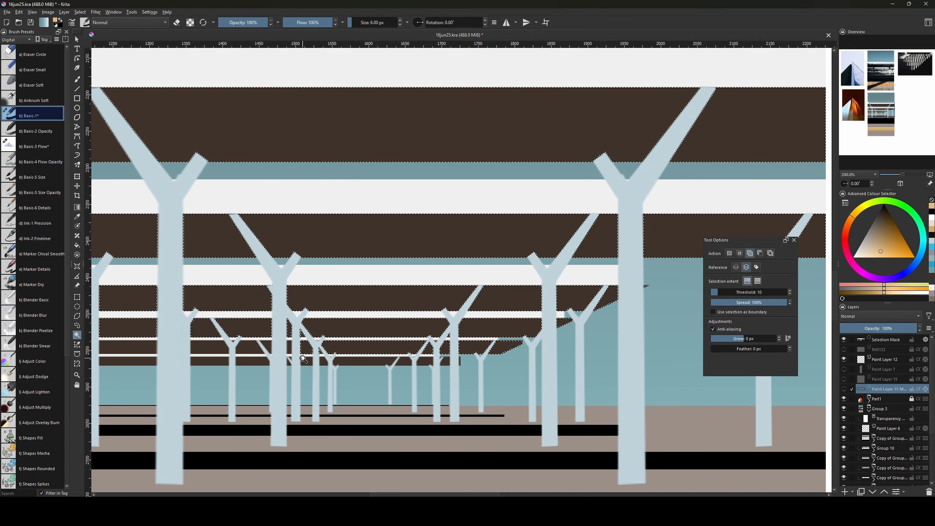
# Add the lower dark canopy strips on the left to the selection.
pyautogui.moveTo(320, 352); pyautogui.dragTo(371, 326)
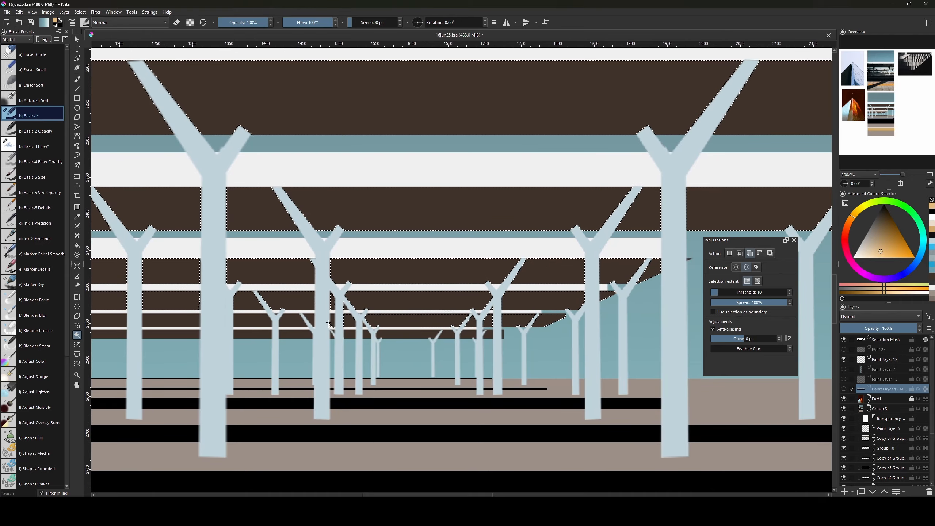
pyautogui.click(167, 321)
pyautogui.click(117, 321)
pyautogui.click(114, 335)
pyautogui.click(166, 334)
pyautogui.click(259, 334)
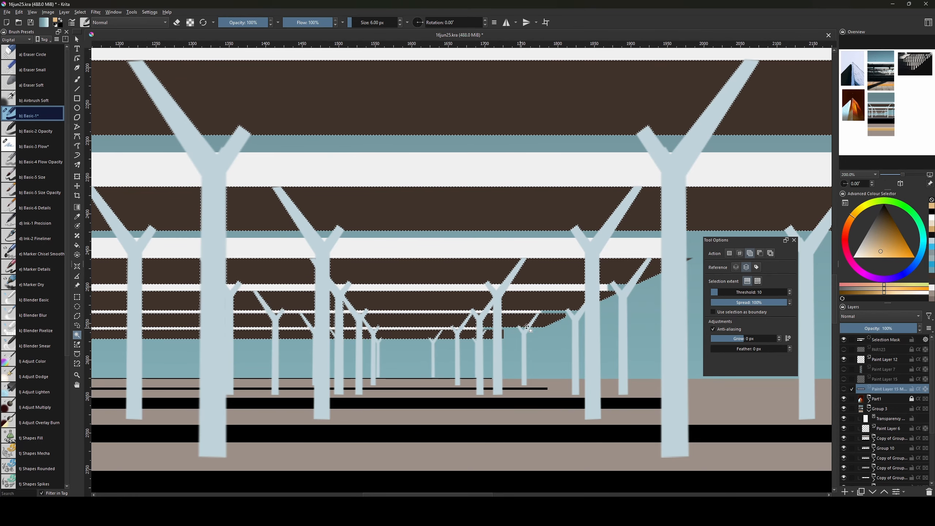
# Zoom out and reposition the view to centre the whole collage.
pyautogui.moveTo(418, 335); pyautogui.dragTo(442, 340)
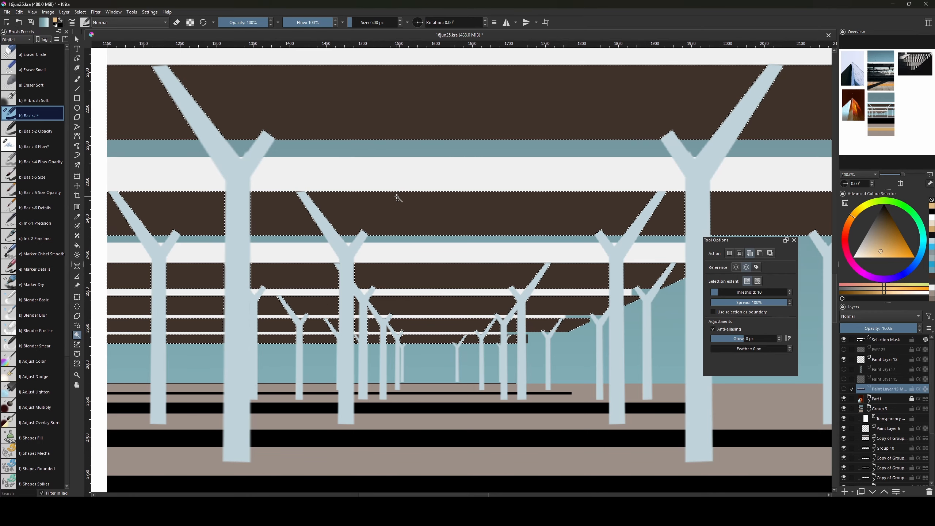
pyautogui.scroll(-2, 395, 196)
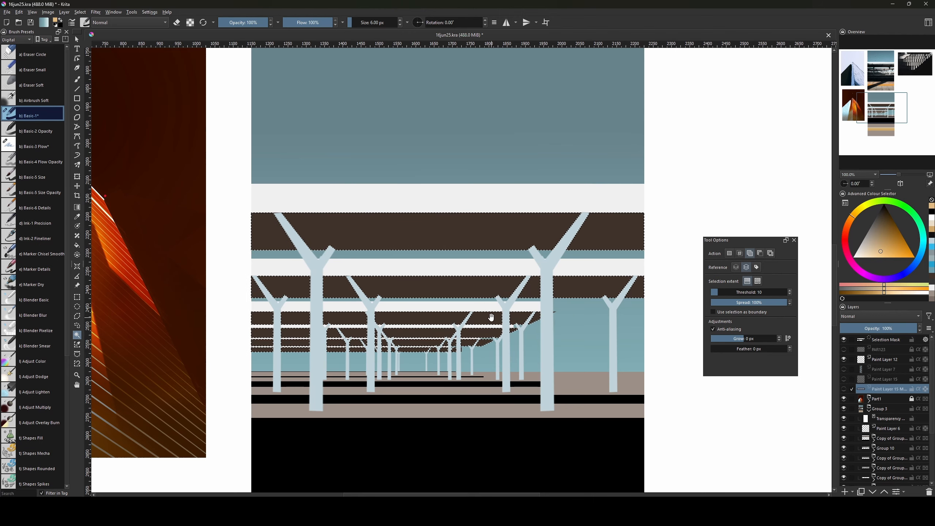
pyautogui.moveTo(497, 317); pyautogui.dragTo(439, 385)
pyautogui.scroll(-3, 439, 384)
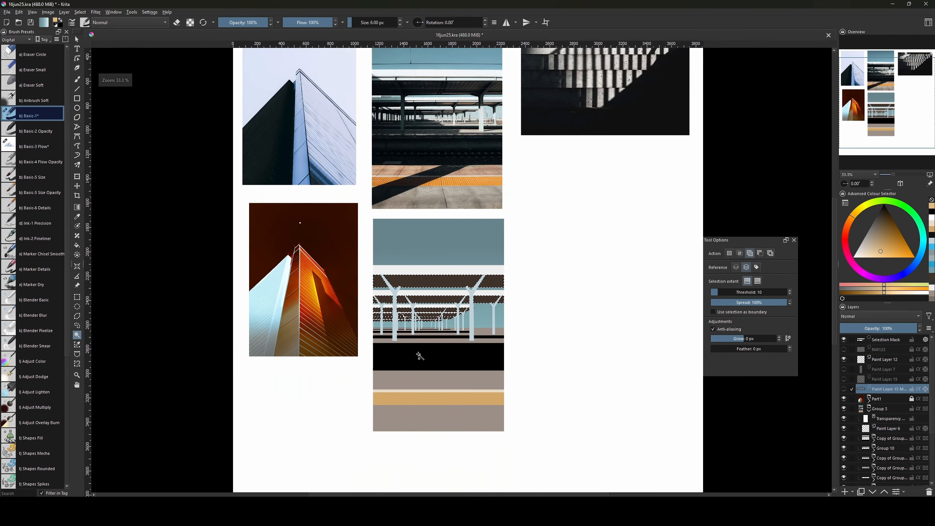
pyautogui.moveTo(462, 354); pyautogui.dragTo(450, 402)
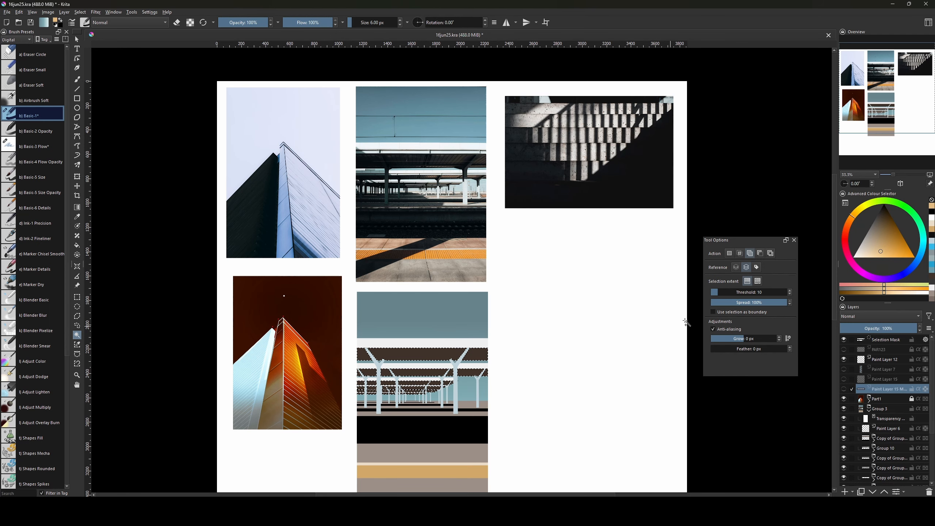
# Show Paint Layer 15's radiating lines and add a Transparency Mask limiting them to the canopy selection.
pyautogui.click(844, 390)
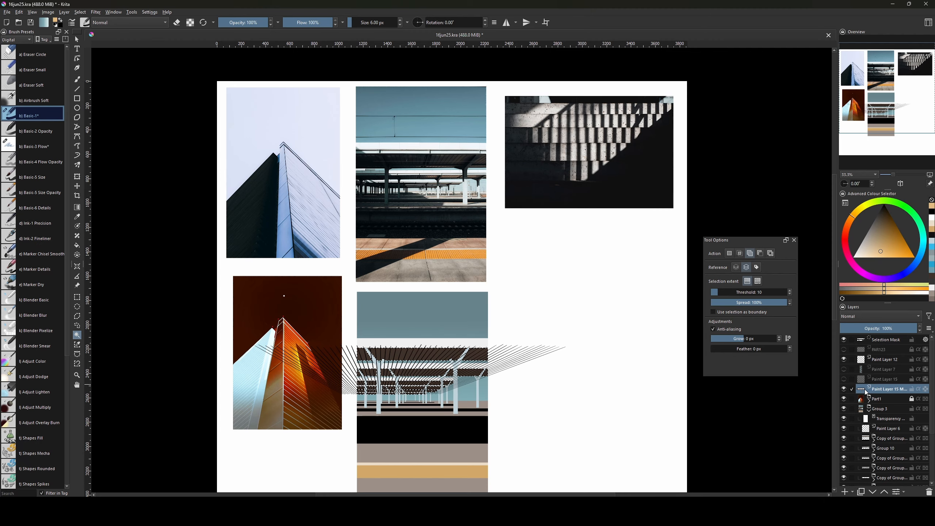
pyautogui.hotkey('ctrl', '+')
pyautogui.hotkey('ctrl', '+')
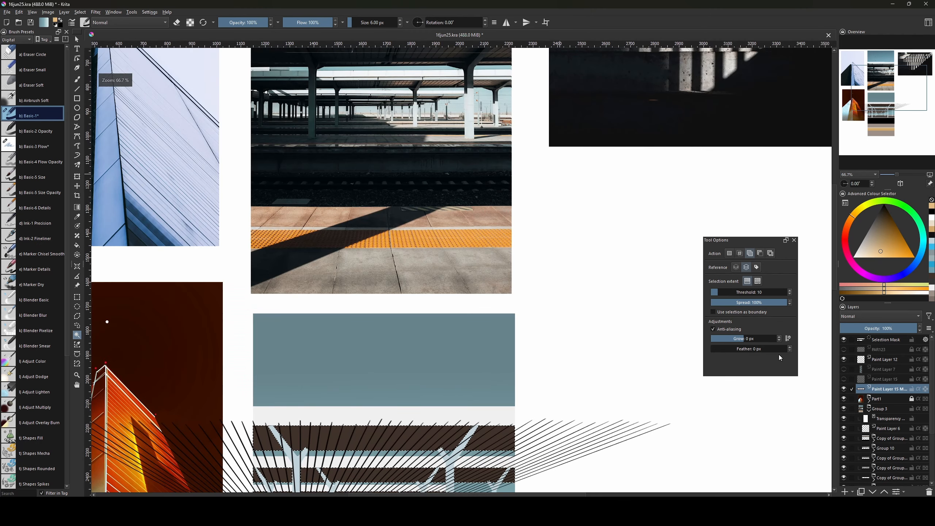
pyautogui.moveTo(567, 440); pyautogui.dragTo(628, 357)
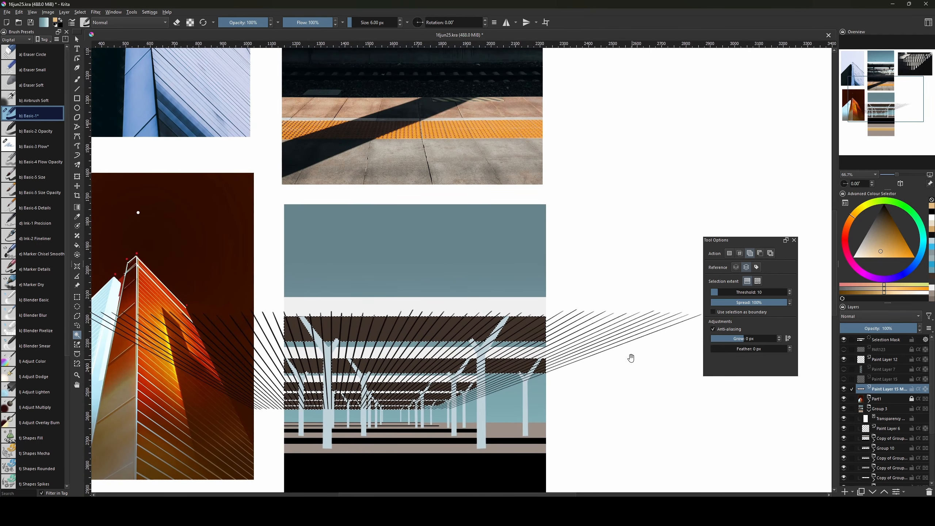
pyautogui.rightClick(888, 389)
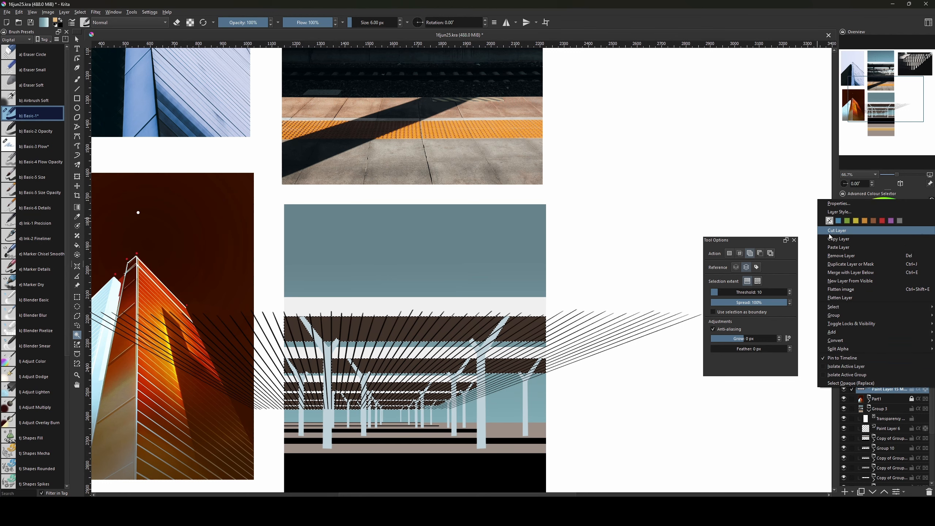
pyautogui.moveTo(847, 315)
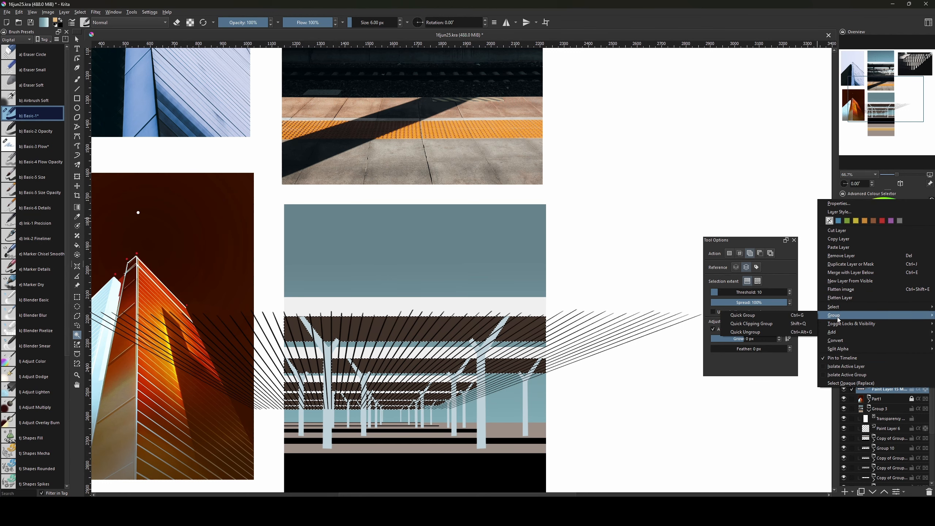
pyautogui.moveTo(838, 331)
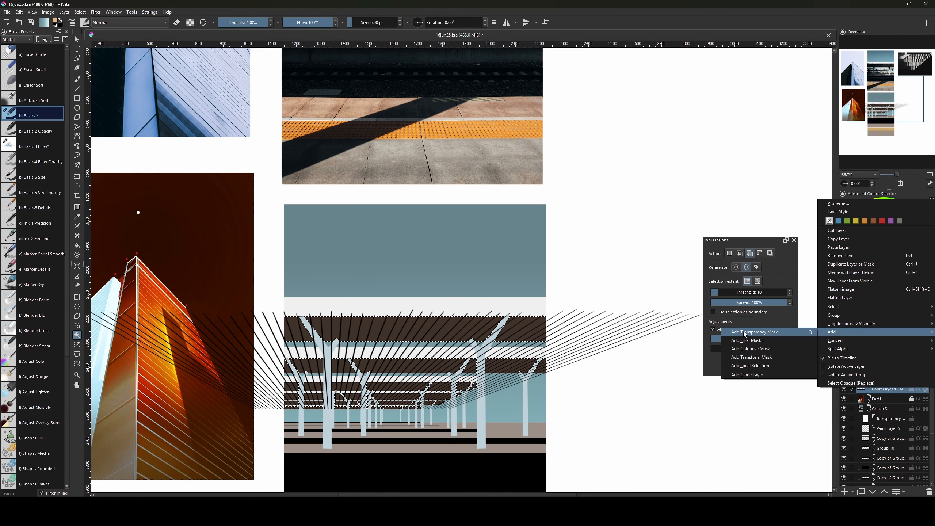
pyautogui.click(780, 332)
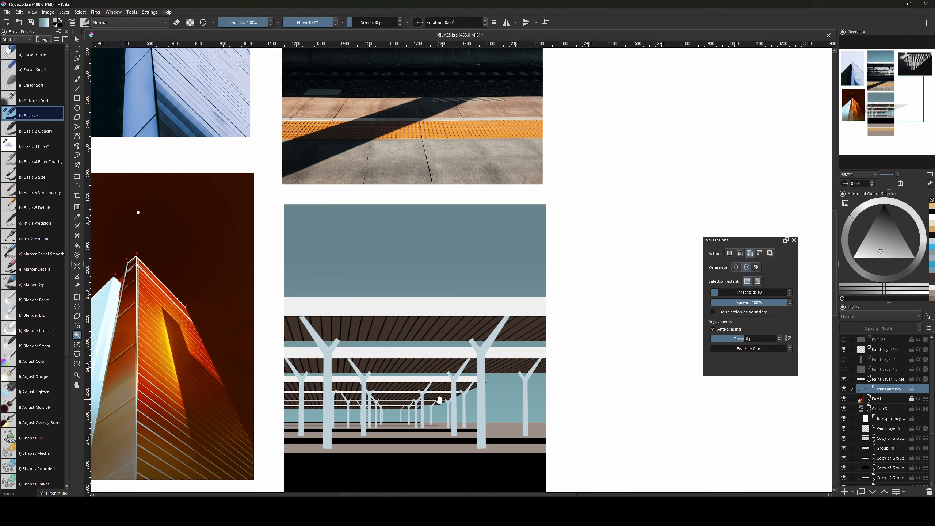
pyautogui.moveTo(439, 399); pyautogui.dragTo(471, 384)
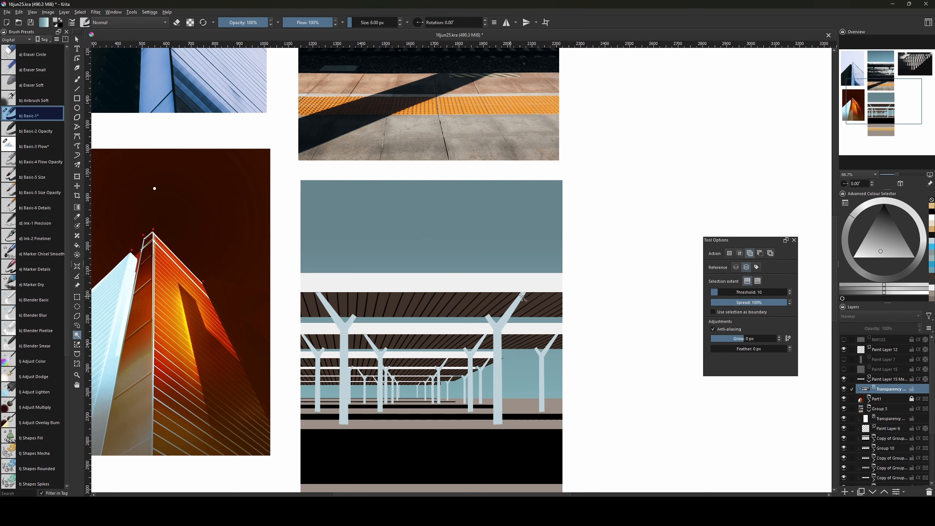
# Pan up to the station reference photo and zoom in on its canopy roofs and pillars.
pyautogui.moveTo(548, 313); pyautogui.dragTo(515, 323)
pyautogui.moveTo(434, 396); pyautogui.dragTo(473, 436)
pyautogui.moveTo(475, 381); pyautogui.dragTo(484, 419)
pyautogui.moveTo(469, 361); pyautogui.dragTo(468, 447)
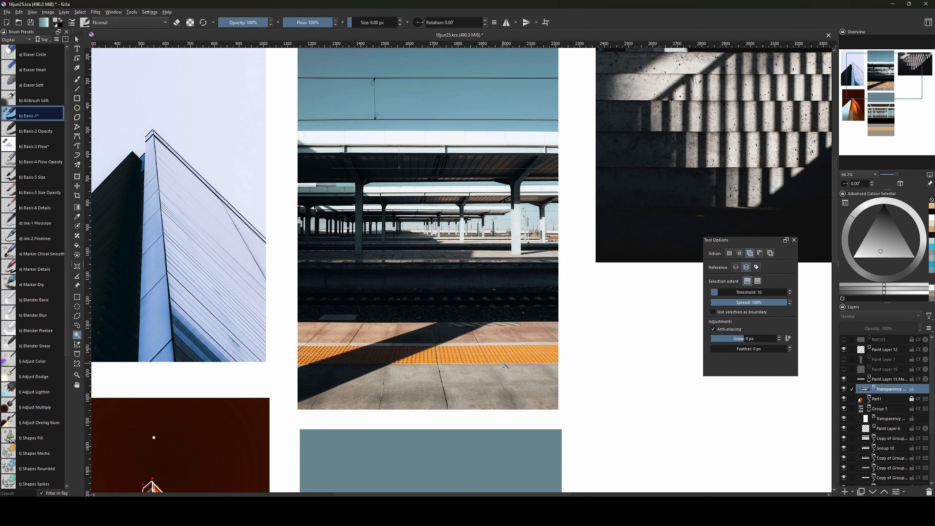
pyautogui.moveTo(477, 326); pyautogui.dragTo(473, 361)
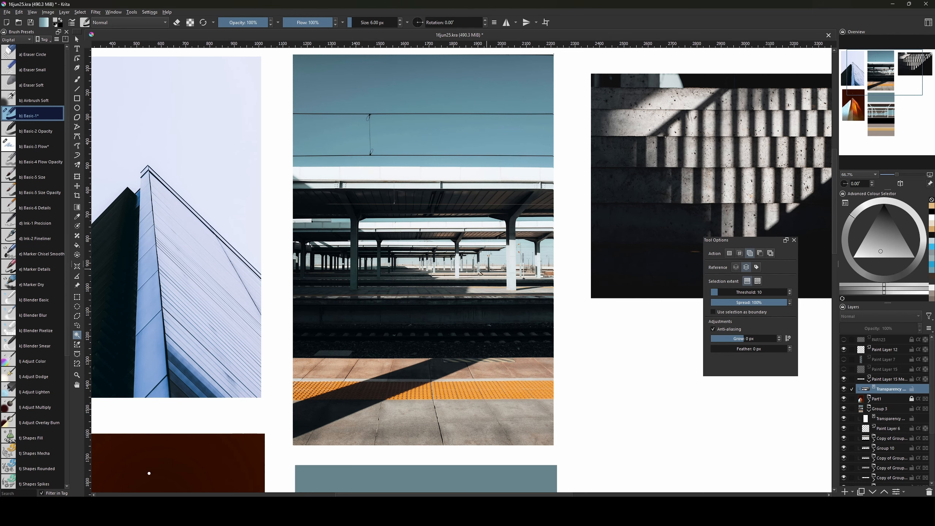
pyautogui.moveTo(523, 254); pyautogui.dragTo(515, 304)
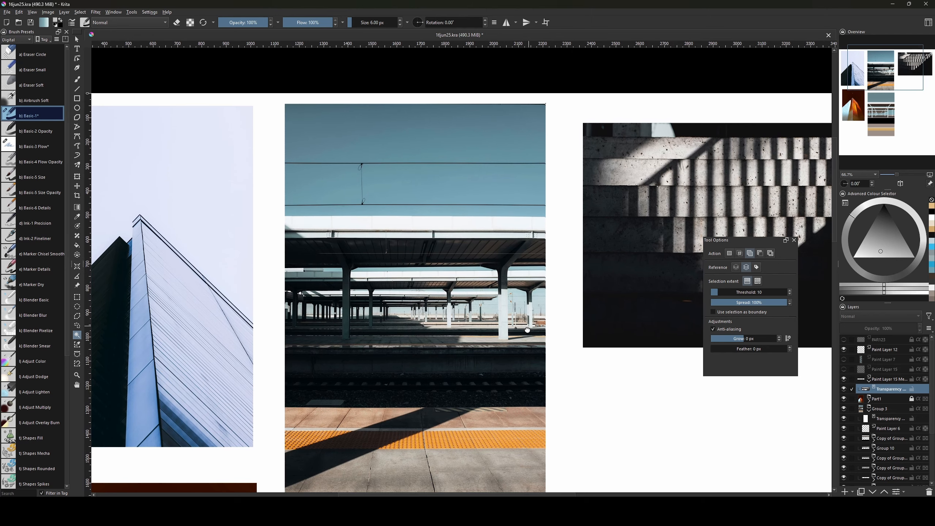
pyautogui.hotkey('ctrl', '+')
pyautogui.hotkey('ctrl', '+')
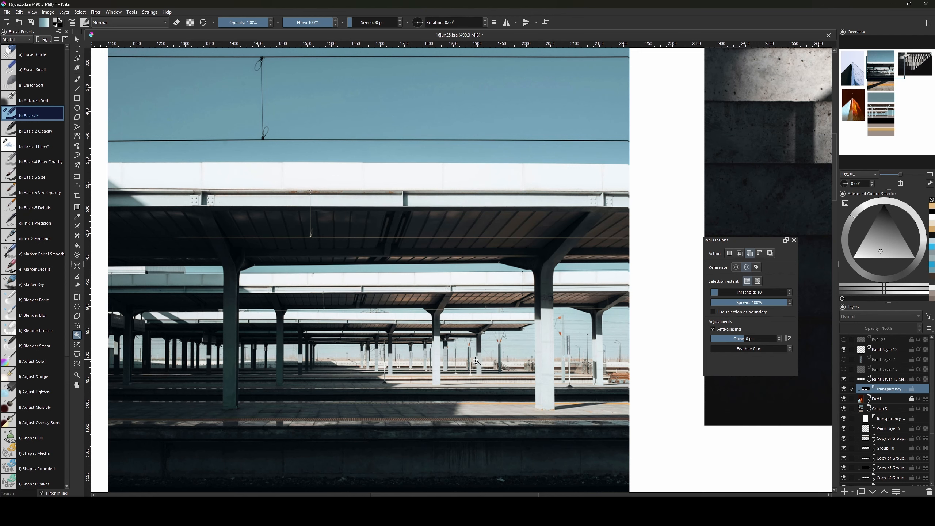
pyautogui.click(420, 316)
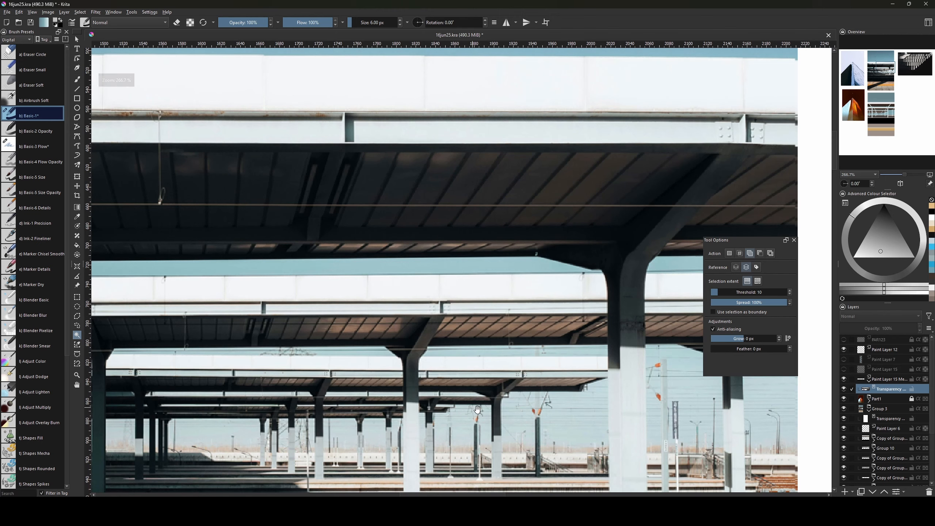
pyautogui.moveTo(521, 431); pyautogui.dragTo(511, 353)
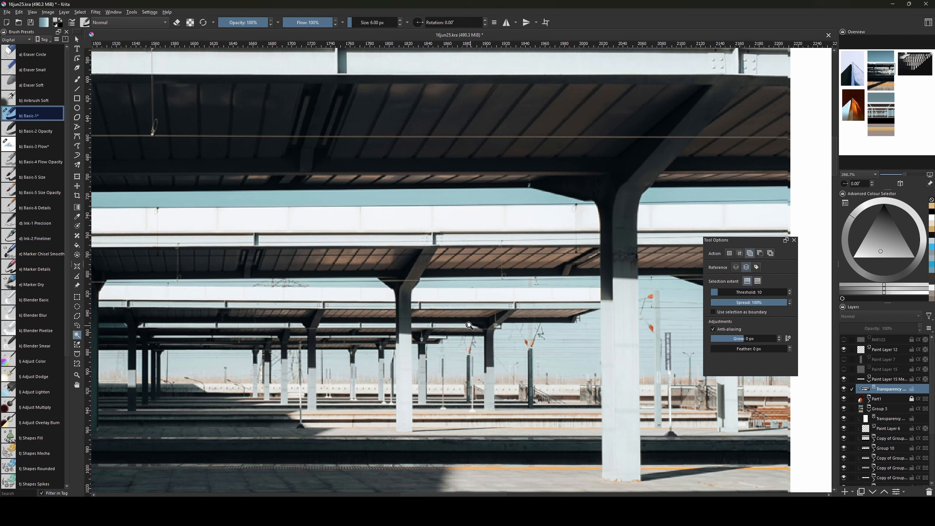
pyautogui.press('b')
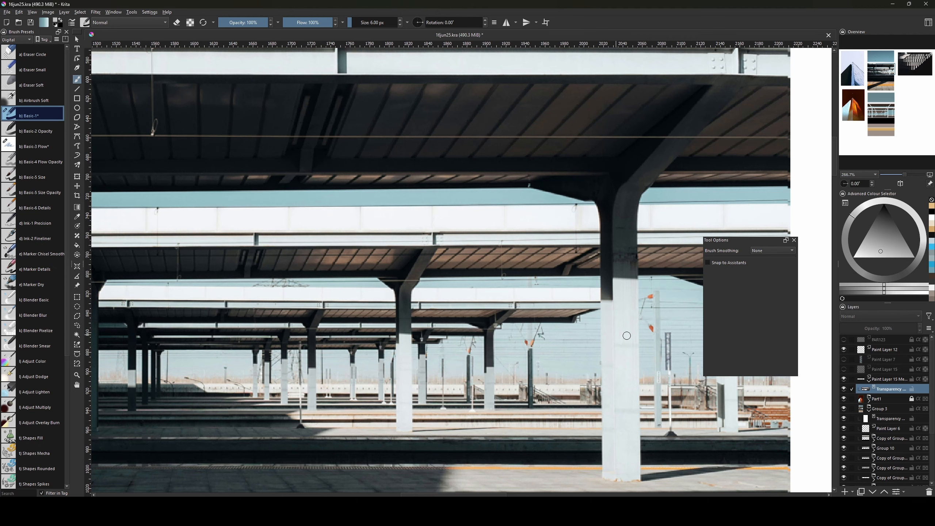
# Shrink the brush, add Paint Layer 16, then add Paint Layer 17 above Paint Layer 4.
pyautogui.moveTo(462, 349); pyautogui.dragTo(548, 368)
pyautogui.moveTo(645, 344); pyautogui.dragTo(539, 207)
pyautogui.moveTo(541, 383); pyautogui.dragTo(551, 346)
pyautogui.press('[')
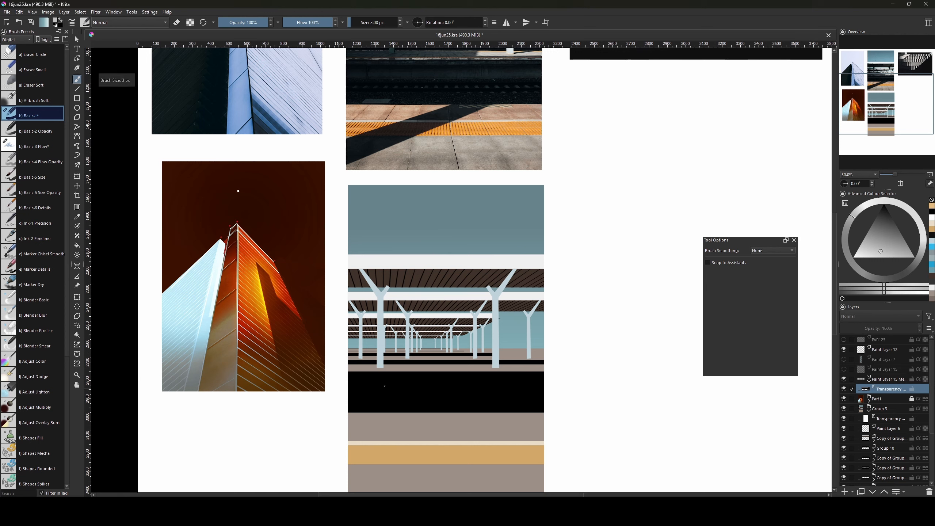
pyautogui.press('Insert')
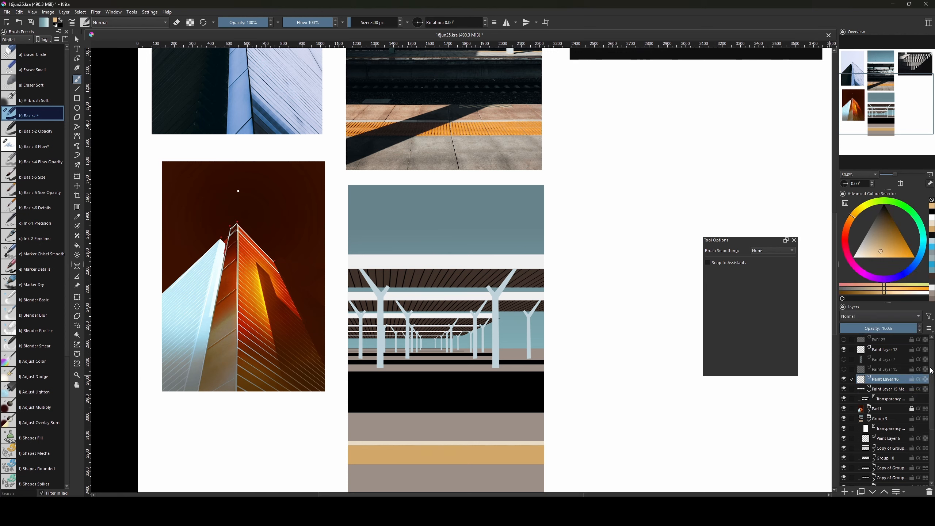
pyautogui.scroll(-3, 931, 371)
pyautogui.click(881, 444)
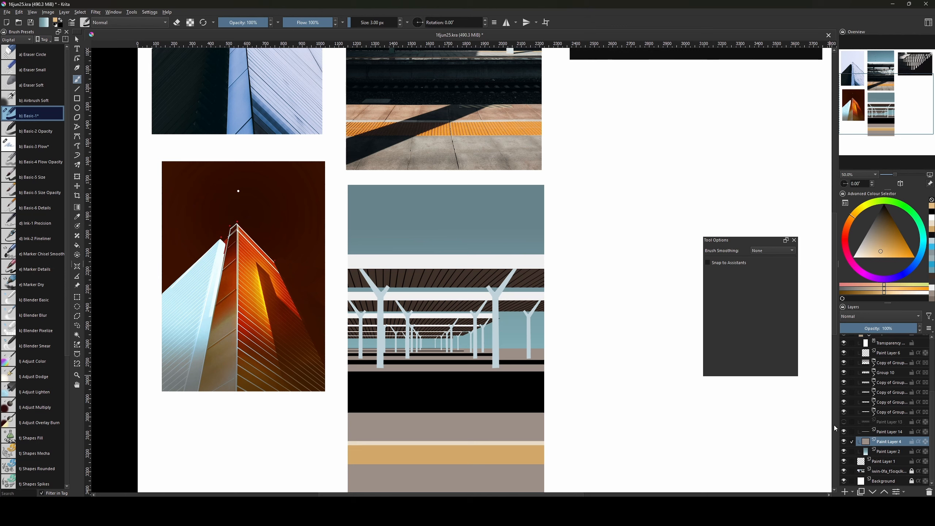
pyautogui.press('Insert')
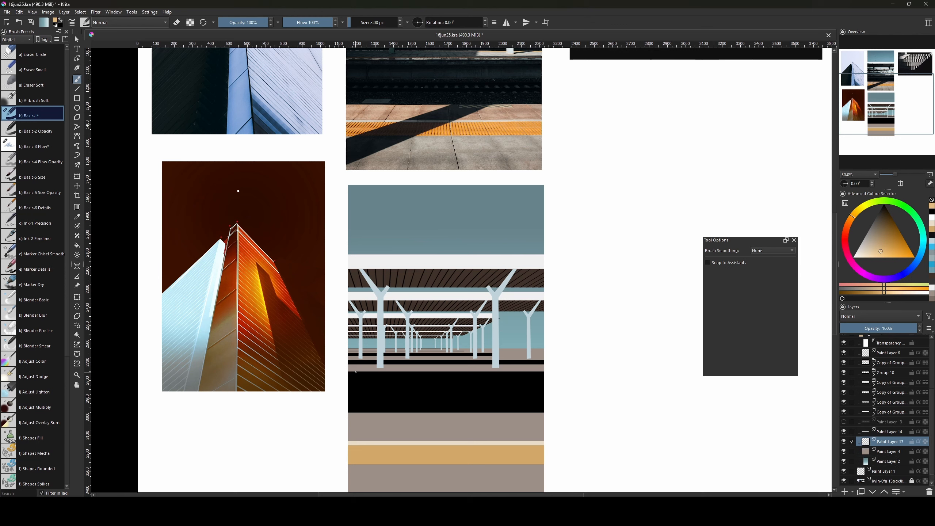
# Draw a thin rectangular selection along the platform edge, then clear it.
pyautogui.hotkey('ctrl', 'r')
pyautogui.moveTo(342, 367); pyautogui.dragTo(546, 370)
pyautogui.hotkey('ctrl', '+')
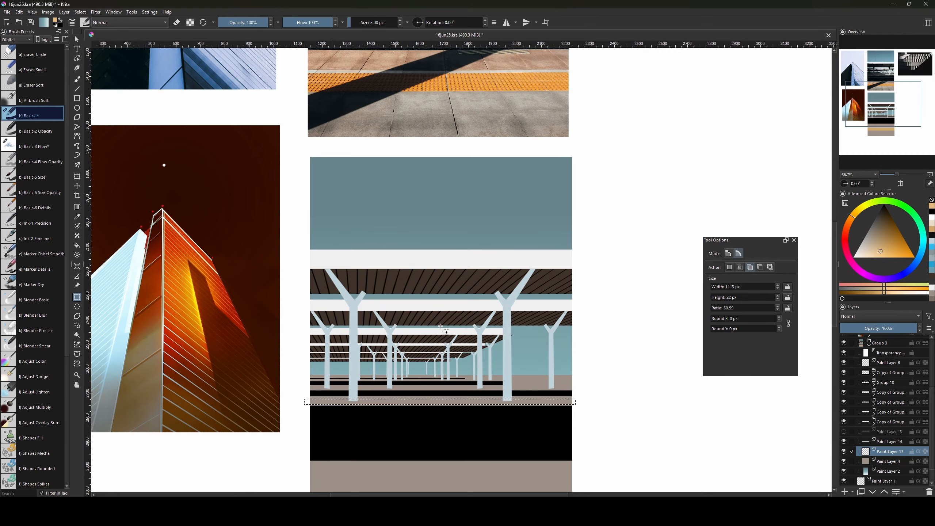
pyautogui.moveTo(522, 311); pyautogui.dragTo(541, 320)
pyautogui.hotkey('ctrl', 'shift', 'a')
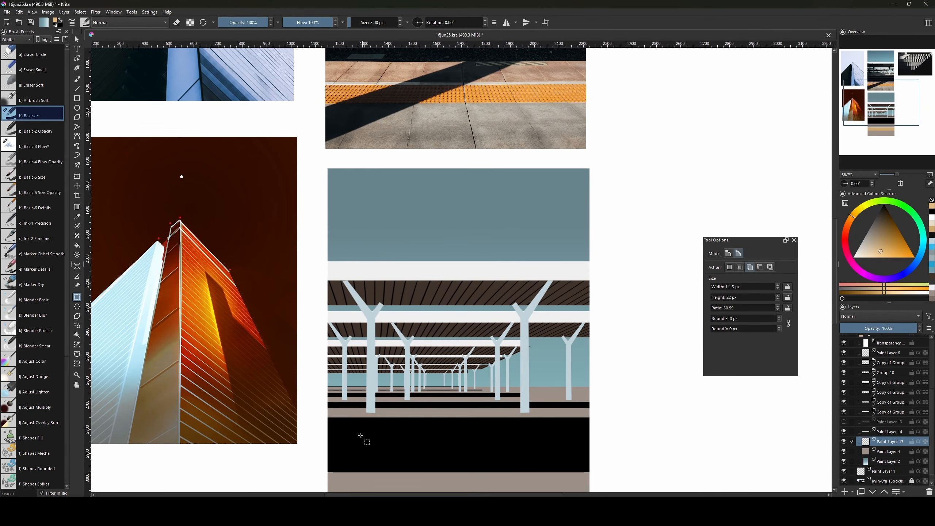
pyautogui.moveTo(342, 411); pyautogui.dragTo(343, 438)
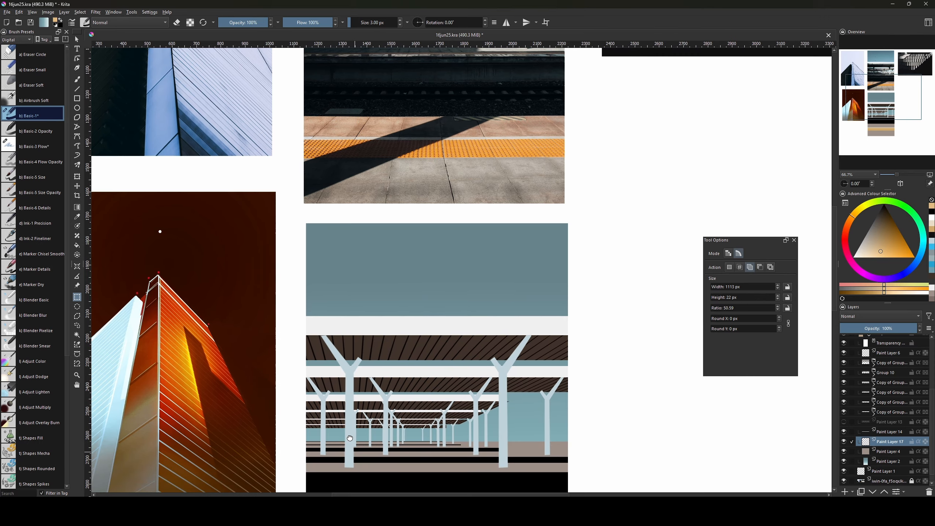
# Fill a thin strip along the platform edge with the muted beige on Paint Layer 12.
pyautogui.moveTo(510, 466); pyautogui.dragTo(514, 390)
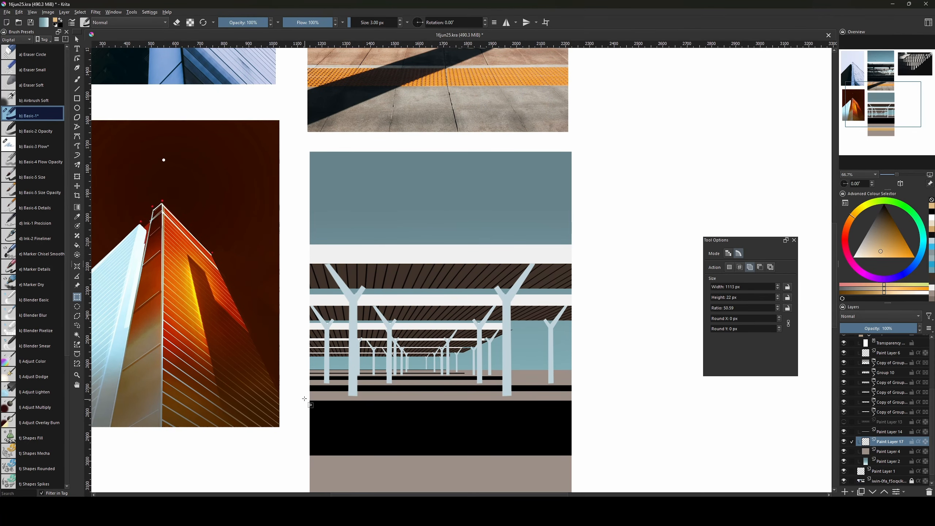
pyautogui.moveTo(304, 399); pyautogui.dragTo(582, 405)
pyautogui.press('f')
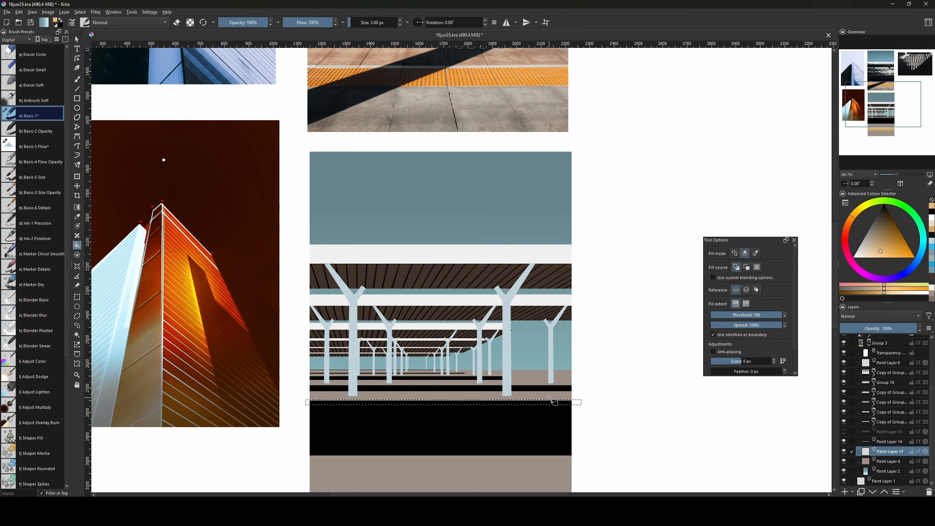
pyautogui.keyDown('ctrl'); pyautogui.click(551, 394); pyautogui.keyUp('ctrl')
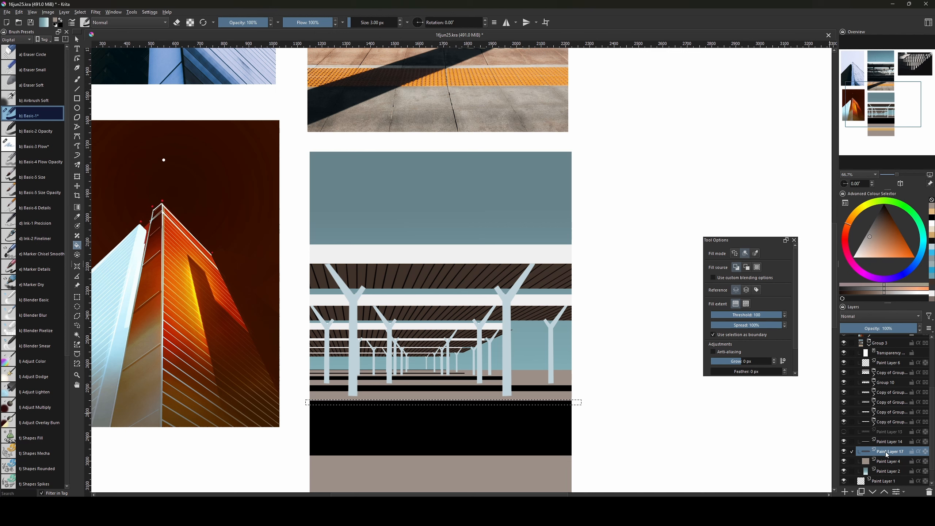
pyautogui.scroll(3, 915, 444)
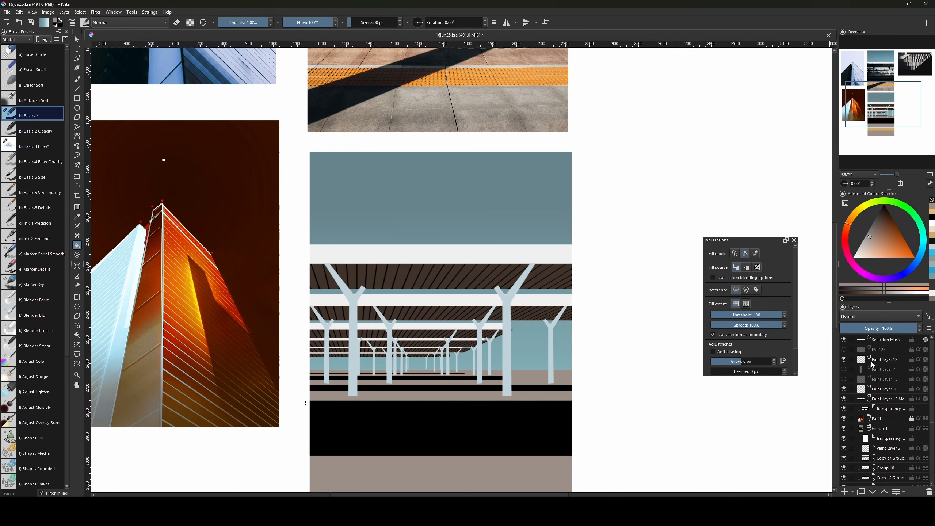
pyautogui.click(887, 359)
pyautogui.hotkey('ctrl', 'shift', 'a')
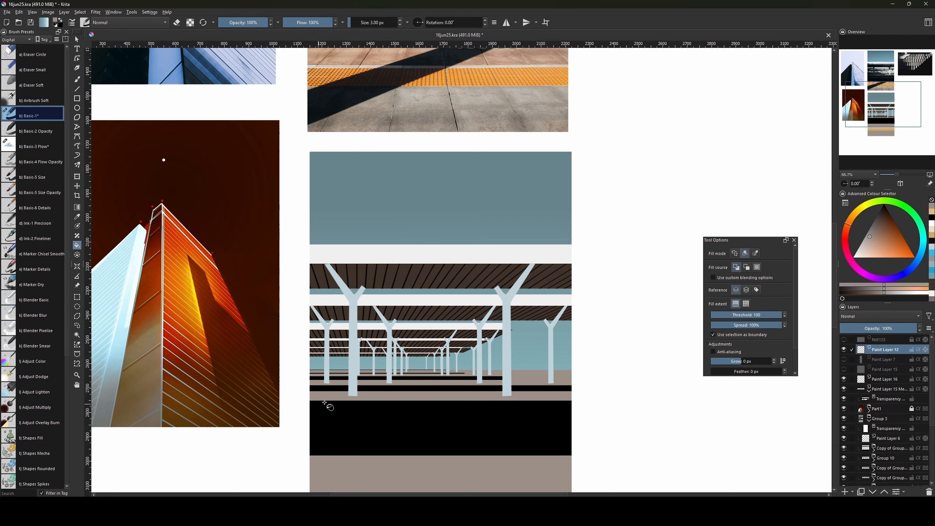
pyautogui.hotkey('ctrl', 'r')
pyautogui.moveTo(305, 399); pyautogui.dragTo(574, 407)
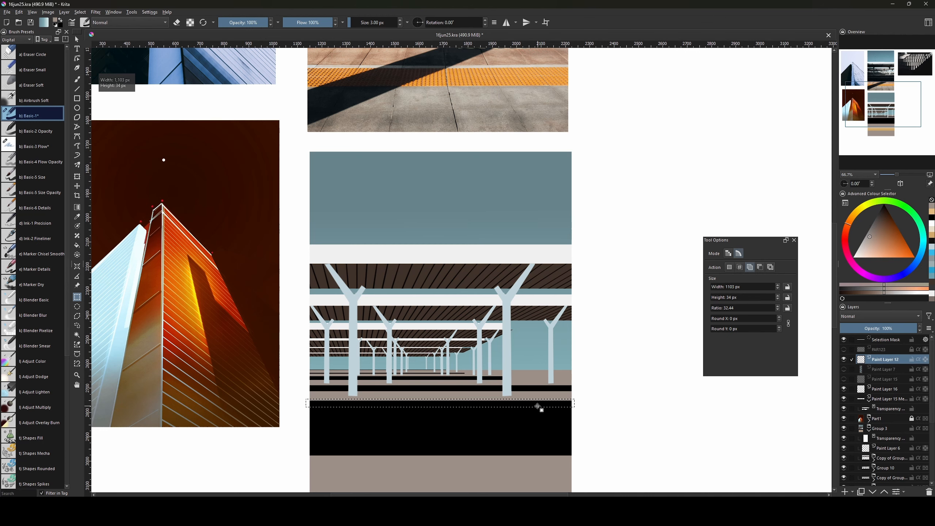
pyautogui.press('f')
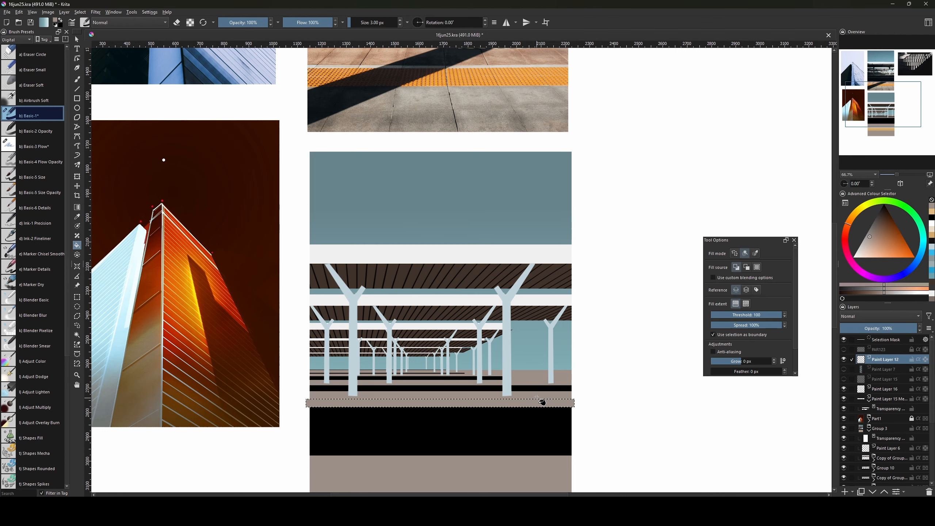
pyautogui.hotkey('ctrl', 'shift', 'a')
# Select a thin strip across the grey band, then pan up toward the station reference photo.
pyautogui.moveTo(489, 425); pyautogui.dragTo(508, 390)
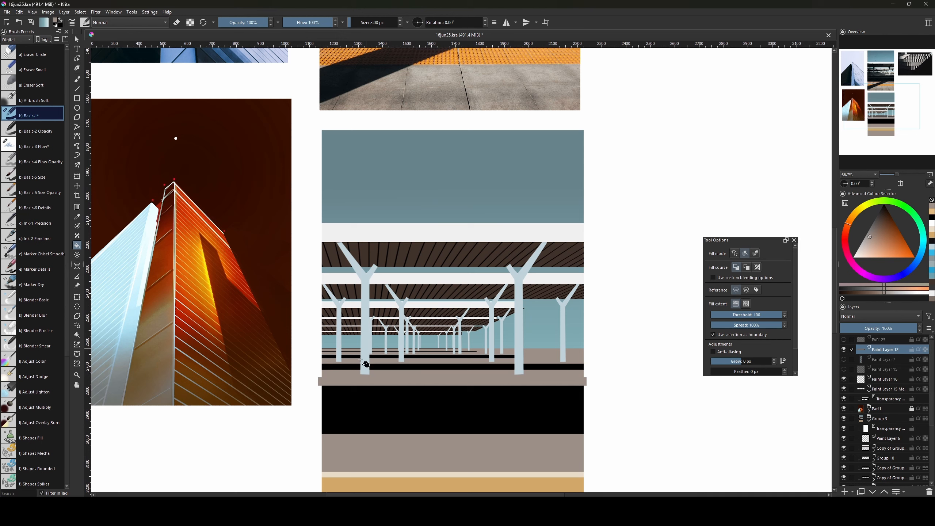
pyautogui.hotkey('ctrl', 'r')
pyautogui.moveTo(323, 381); pyautogui.dragTo(585, 382)
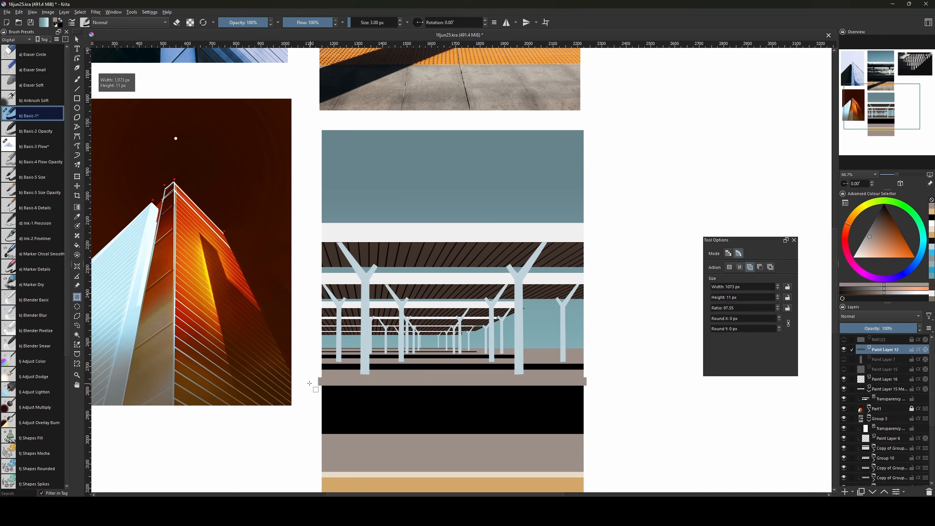
pyautogui.moveTo(321, 380); pyautogui.dragTo(586, 383)
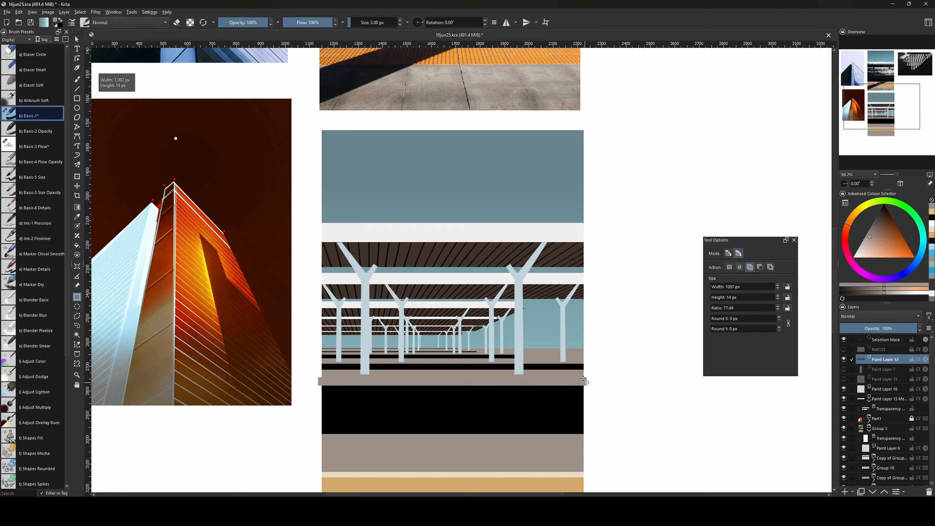
pyautogui.moveTo(569, 328); pyautogui.dragTo(550, 439)
pyautogui.moveTo(507, 335); pyautogui.dragTo(530, 482)
pyautogui.moveTo(492, 342)
pyautogui.mouseDown()
pyautogui.moveTo(486, 402)
pyautogui.moveTo(467, 418)
pyautogui.mouseUp()
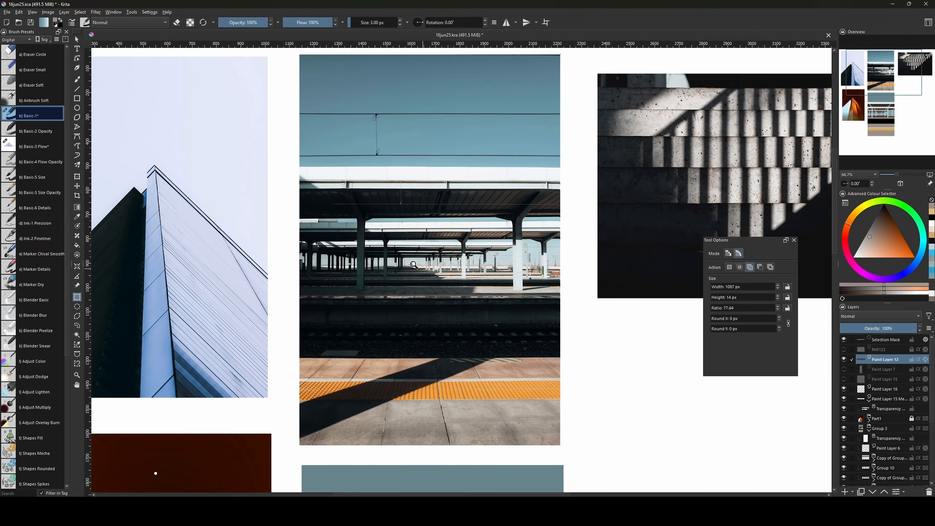
# Check the station reference photo, then sample the tan band colour lower in the painting.
pyautogui.hotkey('ctrl', '+')
pyautogui.hotkey('ctrl', '+')
pyautogui.hotkey('ctrl', '+')
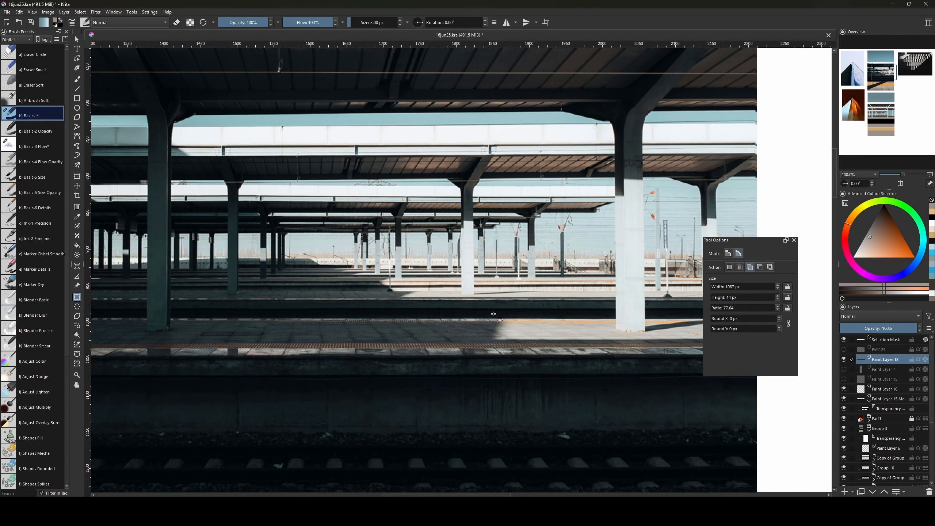
pyautogui.hotkey('ctrl', '-')
pyautogui.hotkey('ctrl', '-')
pyautogui.hotkey('ctrl', '-')
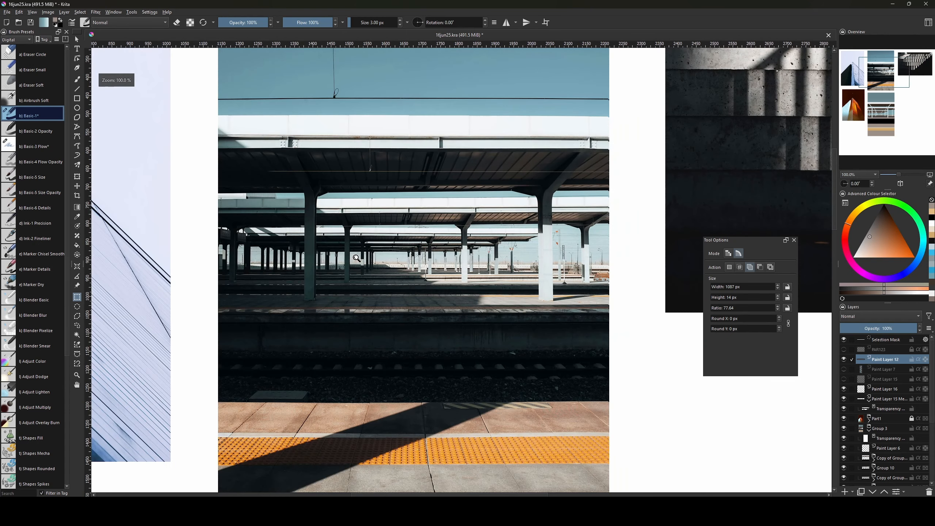
pyautogui.moveTo(440, 408); pyautogui.dragTo(440, 301)
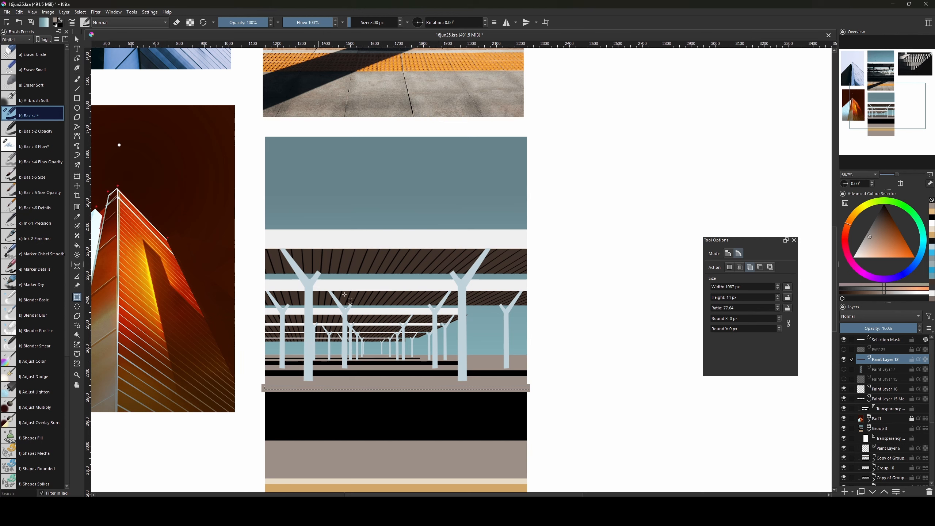
pyautogui.press('g')
pyautogui.press('f')
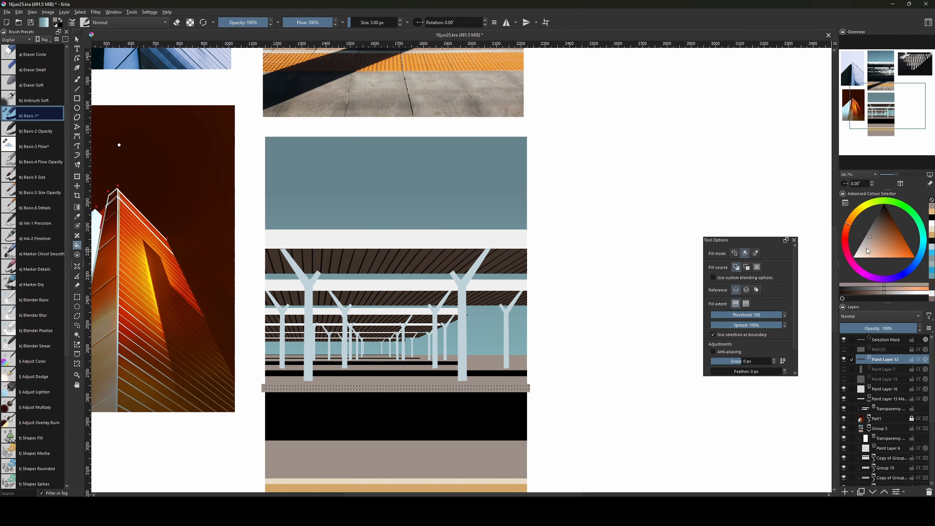
pyautogui.click(866, 249)
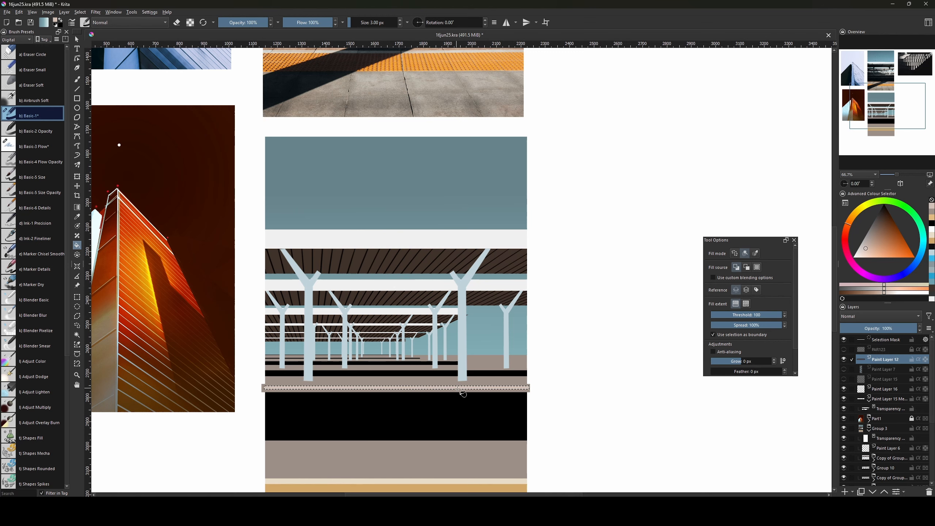
pyautogui.scroll(-3, 461, 424)
pyautogui.press('b')
pyautogui.keyDown('ctrl'); pyautogui.click(457, 406); pyautogui.keyUp('ctrl')
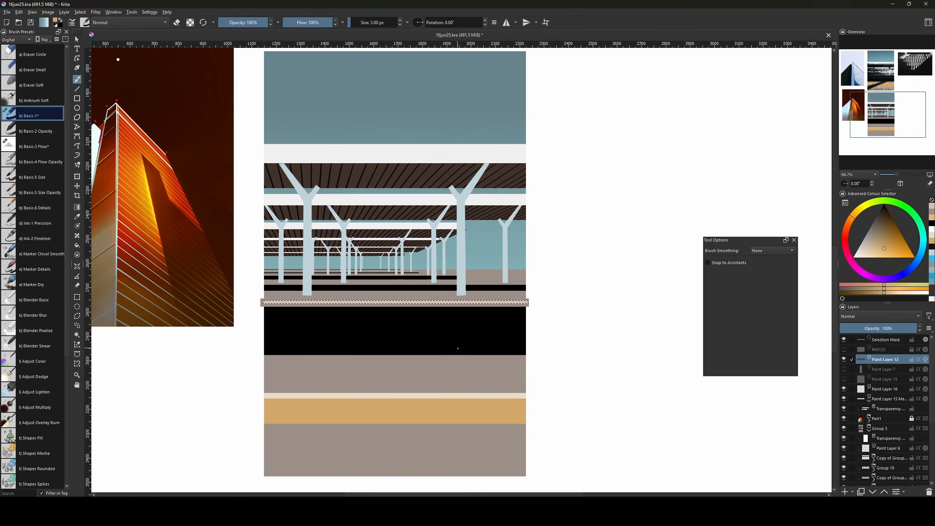
# Try a gradient on the strip, undo it, and bucket-fill the platform-edge strip tan.
pyautogui.press('g')
pyautogui.click(480, 304)
pyautogui.hotkey('ctrl', 'z')
pyautogui.press('b')
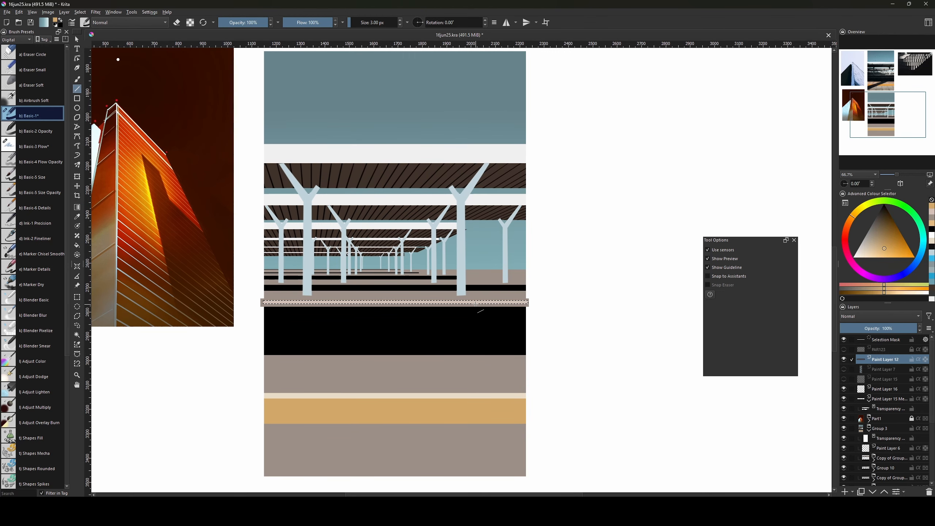
pyautogui.press('f')
pyautogui.click(481, 303)
pyautogui.moveTo(499, 304); pyautogui.dragTo(511, 359)
# Select a thin 1120 × 3 px strip along the pillar bases and zoom to 133%.
pyautogui.hotkey('ctrl', 'shift', 'a')
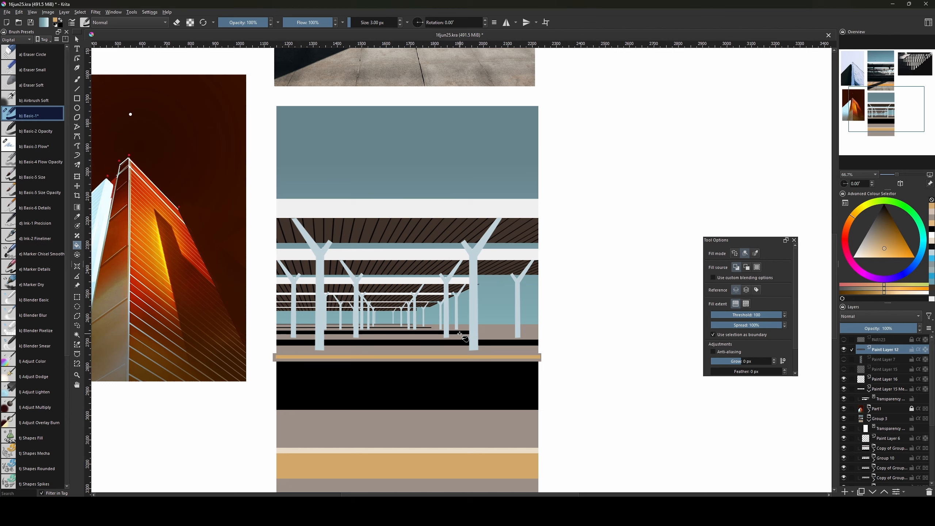
pyautogui.hotkey('ctrl', 'r')
pyautogui.moveTo(277, 347); pyautogui.dragTo(547, 346)
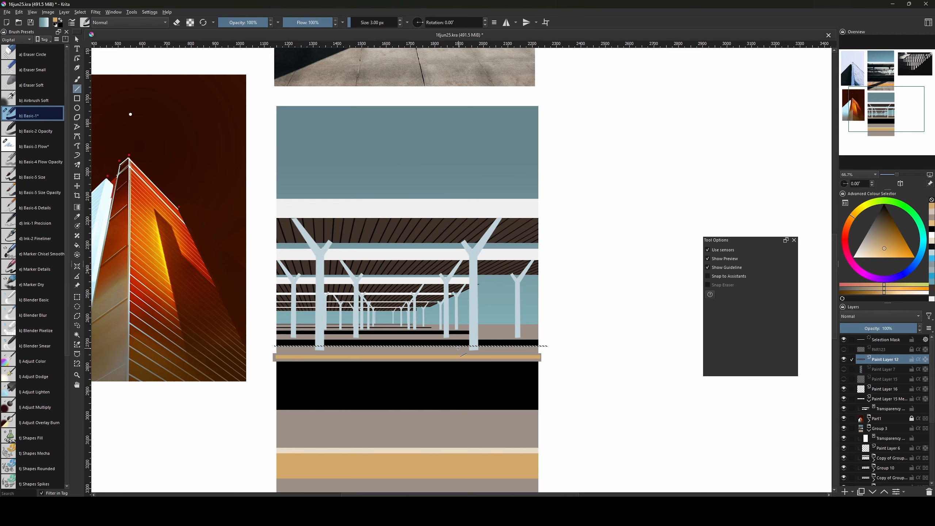
pyautogui.press('f')
pyautogui.hotkey('ctrl', 'shift', 'a')
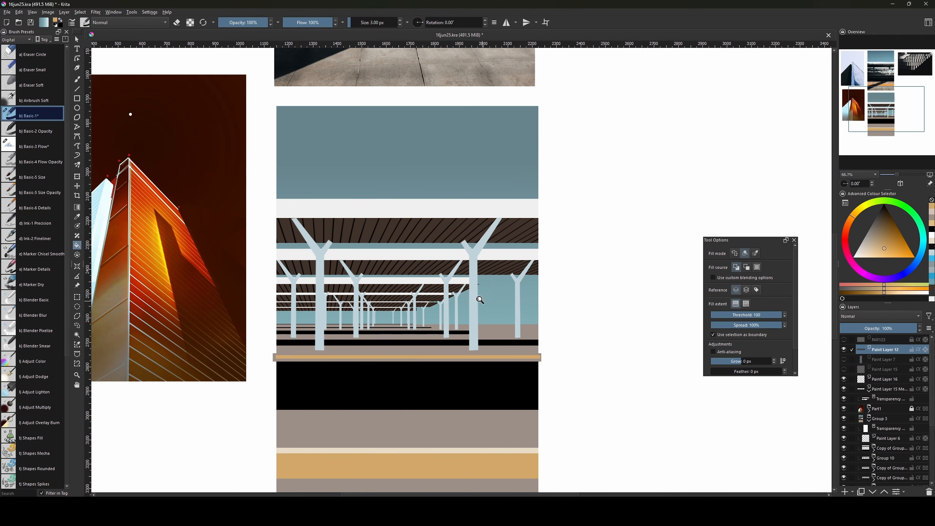
pyautogui.hotkey('ctrl', 'shift', 'd')
pyautogui.press('+')
pyautogui.press('+')
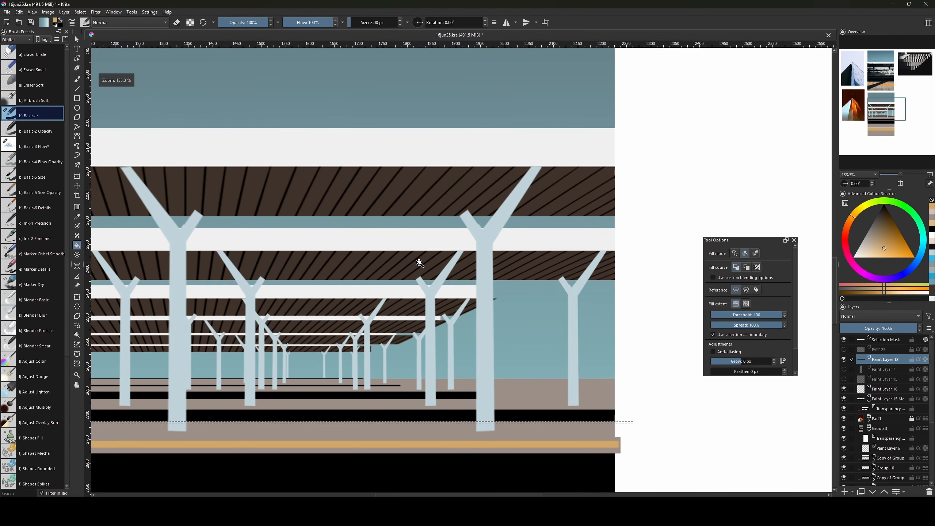
# Fill the thin line gold, then try selections over the two front pillar bases and clear them.
pyautogui.click(585, 423)
pyautogui.moveTo(588, 425); pyautogui.dragTo(661, 380)
pyautogui.hotkey('ctrl', 'shift', 'a')
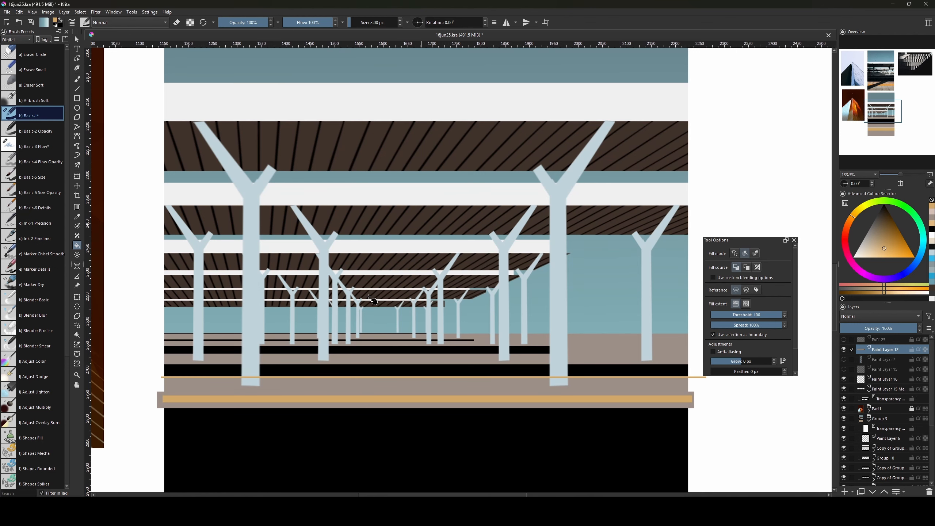
pyautogui.hotkey('ctrl', 'r')
pyautogui.moveTo(243, 272); pyautogui.dragTo(260, 386)
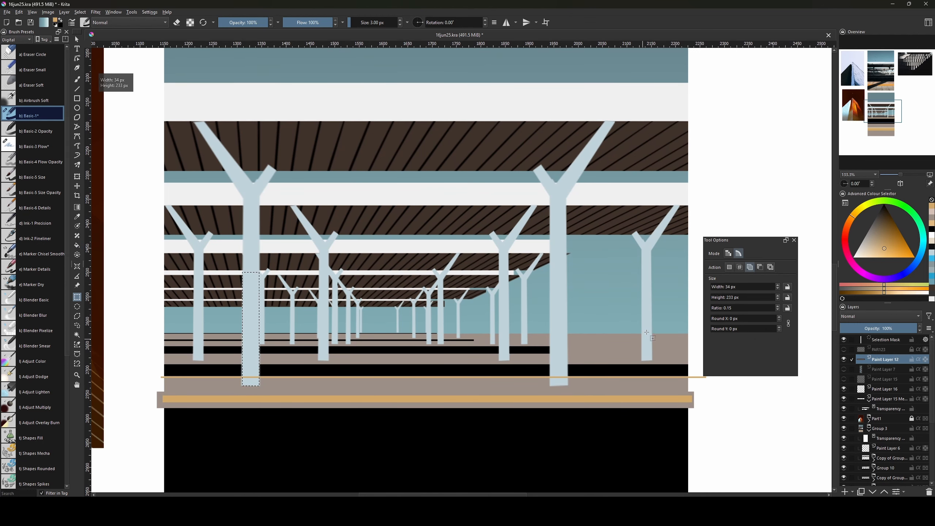
pyautogui.moveTo(549, 286); pyautogui.dragTo(568, 386)
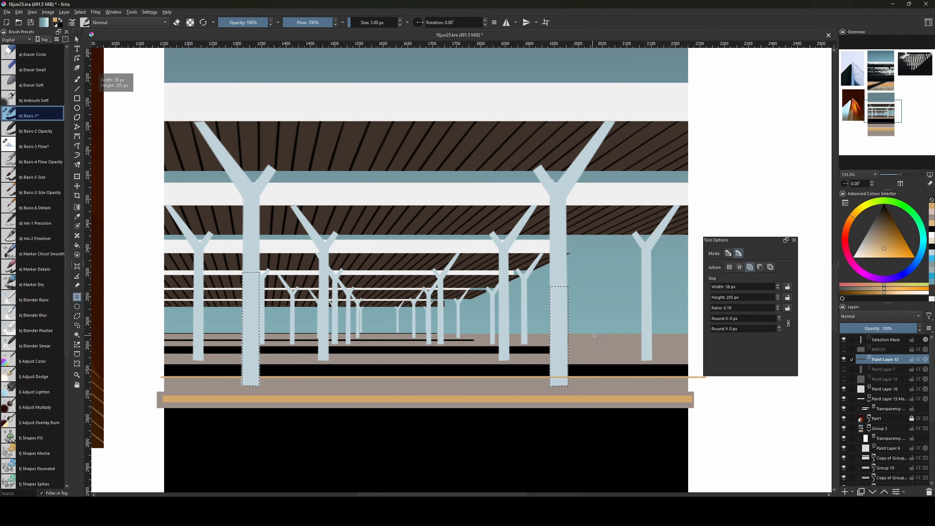
pyautogui.hotkey('ctrl', 'shift', 'a')
pyautogui.moveTo(586, 319); pyautogui.dragTo(599, 338)
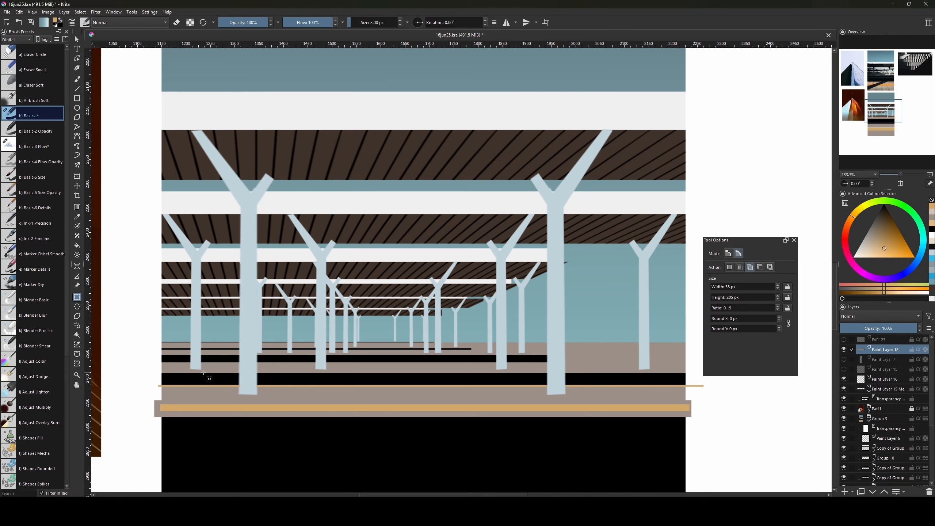
# Select a hairline 1070 × 1 px strip along the pillar bases and fill it.
pyautogui.moveTo(160, 370); pyautogui.dragTo(684, 371)
pyautogui.press('f')
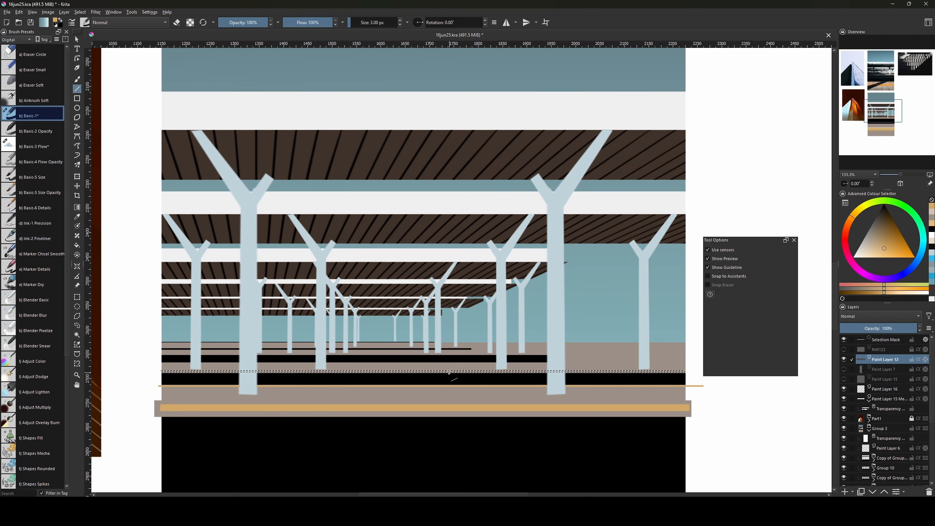
pyautogui.hotkey('ctrl', 'shift', 'a')
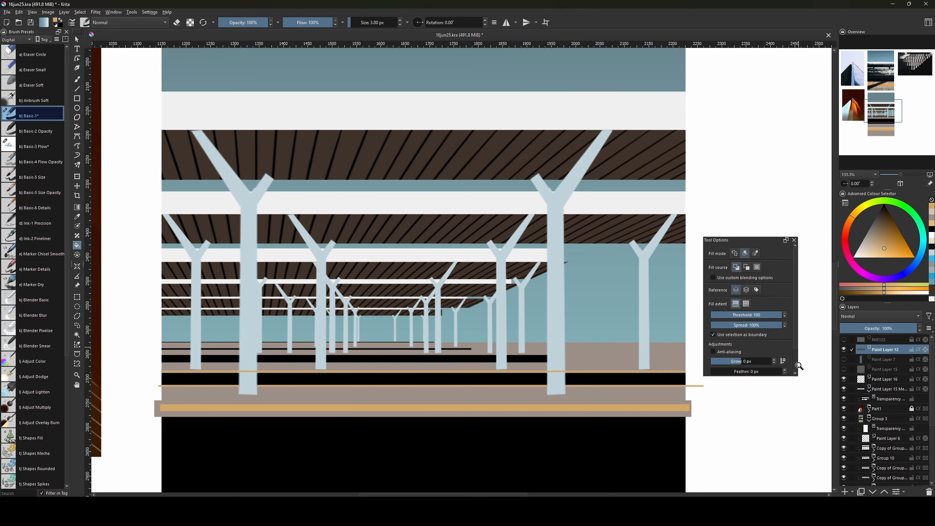
pyautogui.hotkey('ctrl', 'z')
pyautogui.scroll(-3, 921, 371)
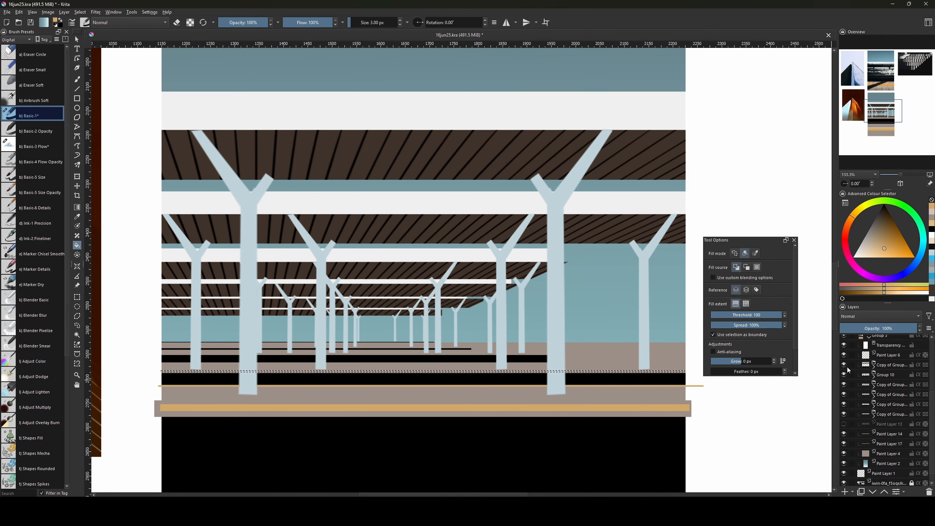
# On a new layer in Group 10, fill thin one-pixel strips along the platform edge with tan.
pyautogui.click(869, 377)
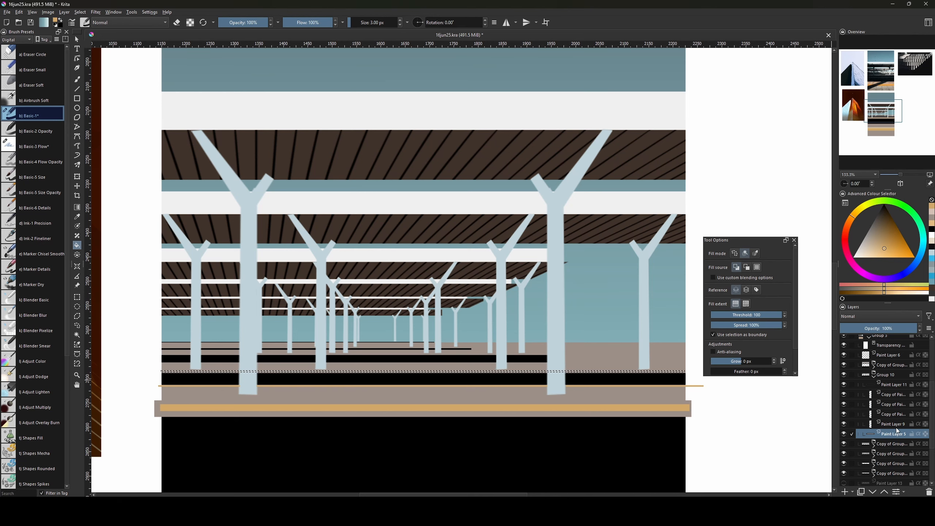
pyautogui.press('Insert')
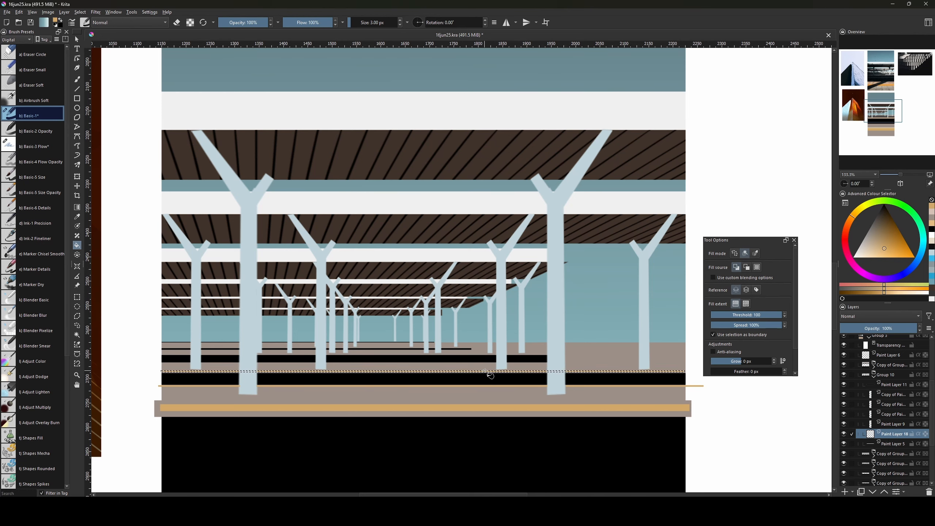
pyautogui.click(513, 393)
pyautogui.hotkey('ctrl', 'r')
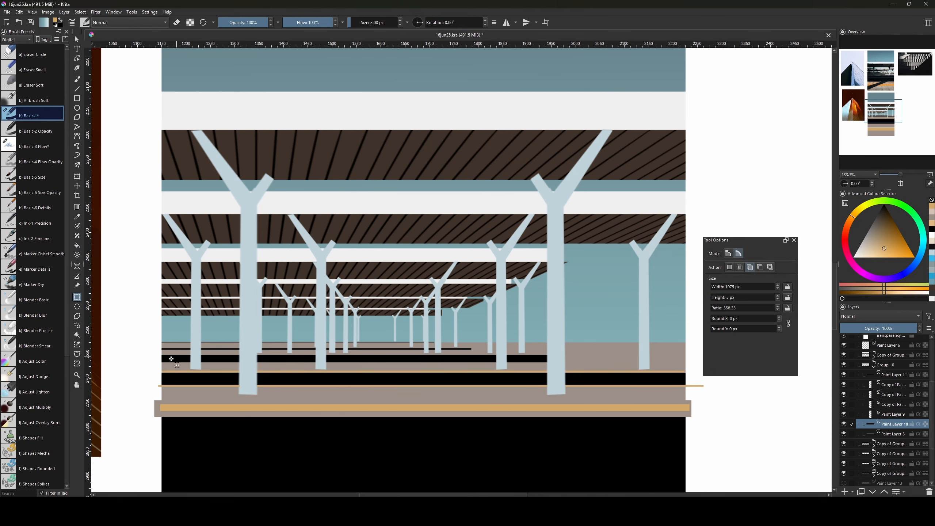
pyautogui.moveTo(161, 363); pyautogui.dragTo(449, 360)
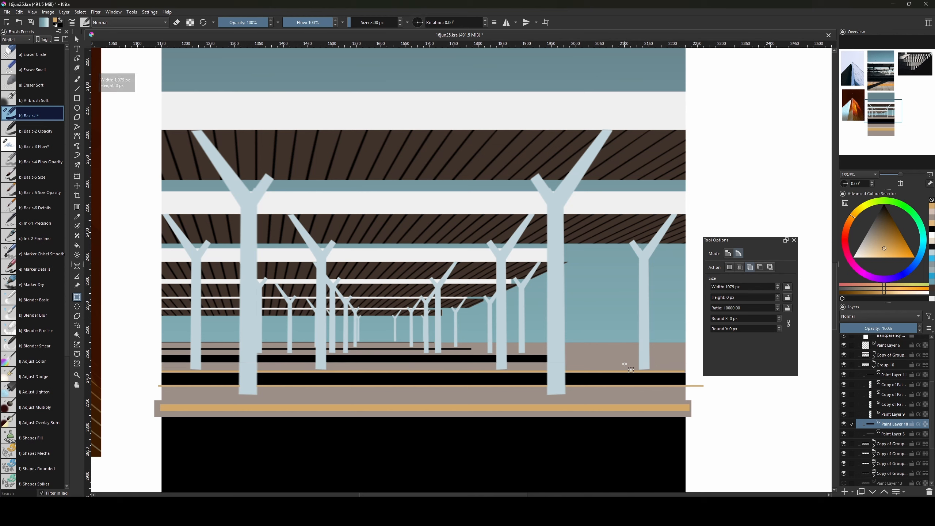
pyautogui.moveTo(162, 365); pyautogui.dragTo(162, 363)
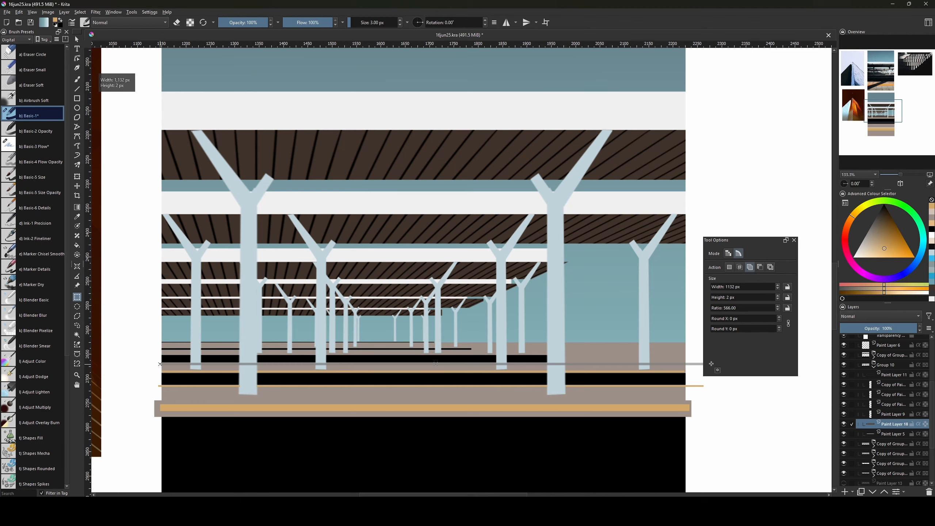
pyautogui.moveTo(711, 363); pyautogui.dragTo(711, 363)
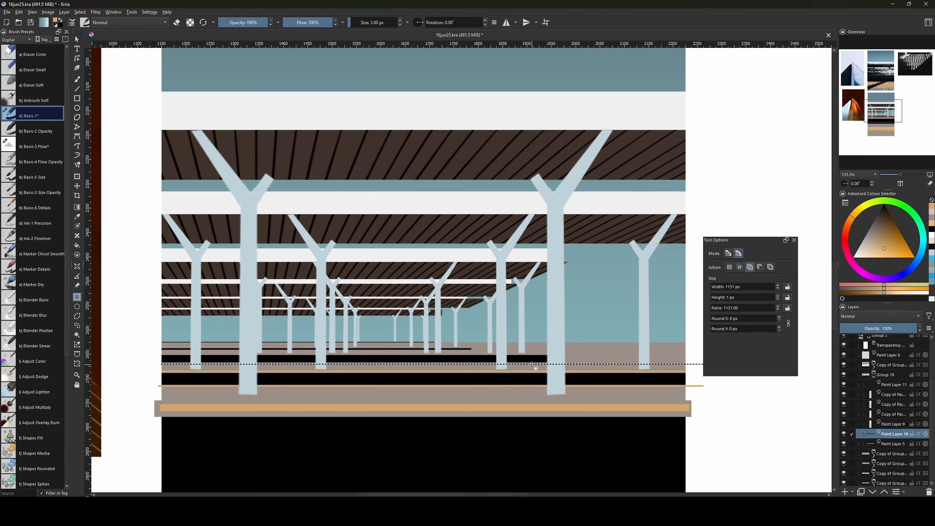
pyautogui.press('f')
pyautogui.click(551, 365)
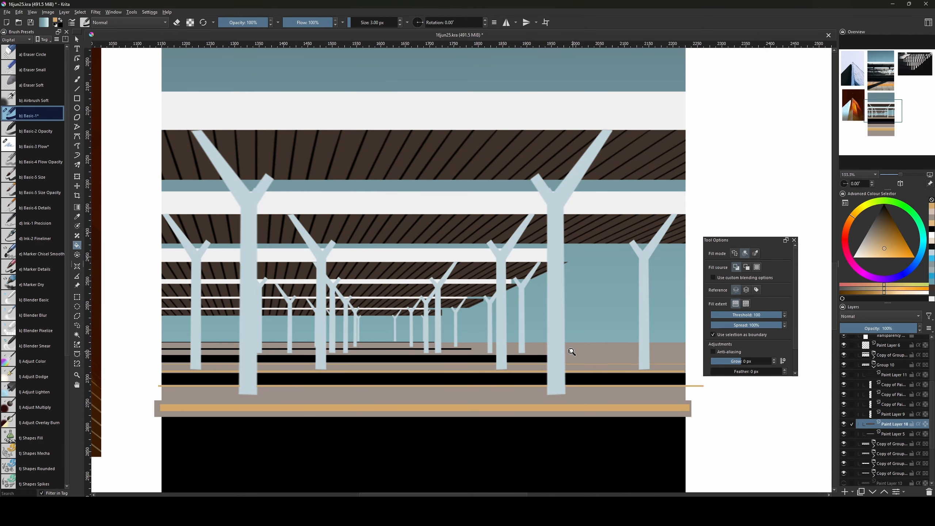
pyautogui.scroll(15, 612, 354)
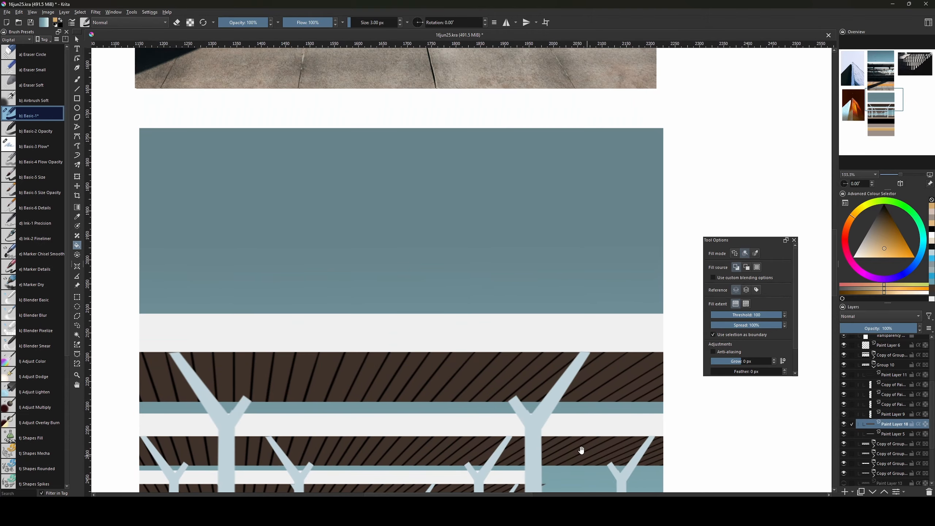
pyautogui.scroll(1, 549, 361)
pyautogui.scroll(-14, 552, 353)
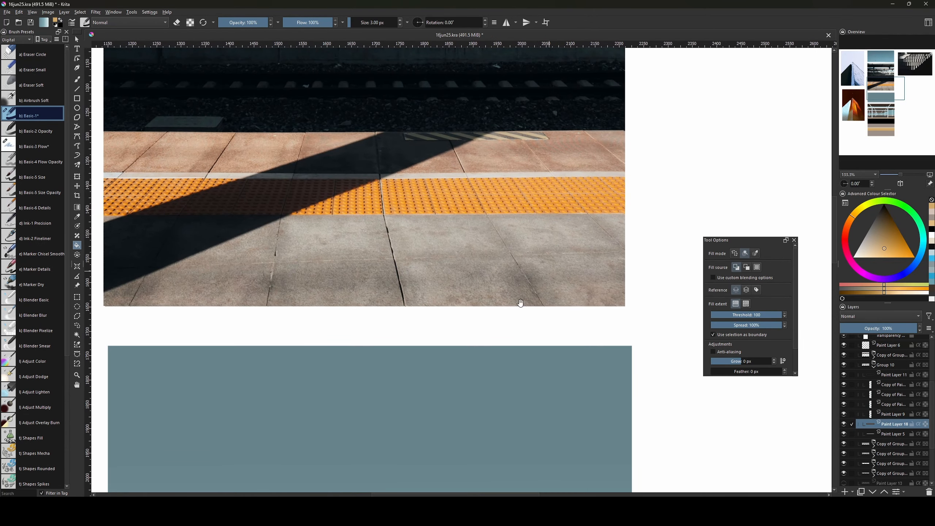
pyautogui.scroll(-1, 576, 345)
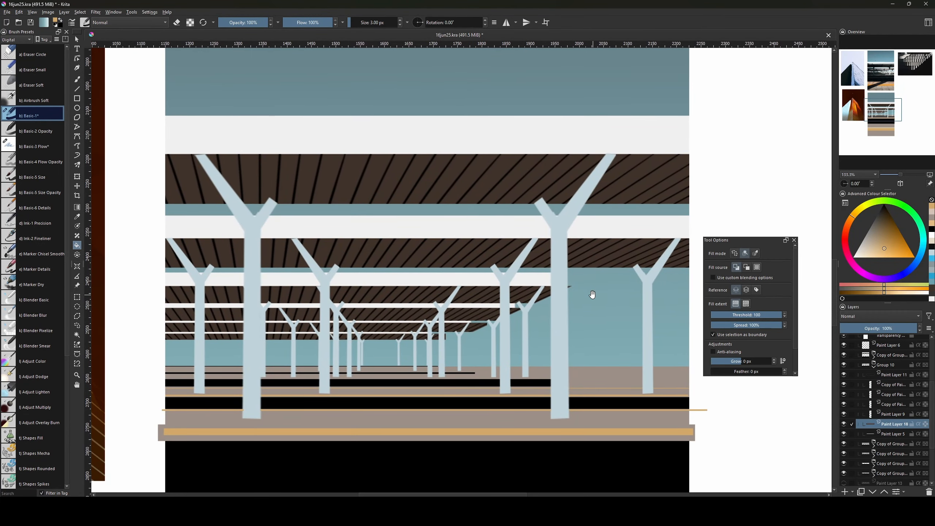
# Draw a 1 px straight line along the platform edge on a new layer above Paint Layer 5.
pyautogui.press('b')
pyautogui.press('[')
pyautogui.press('[')
pyautogui.click(873, 447)
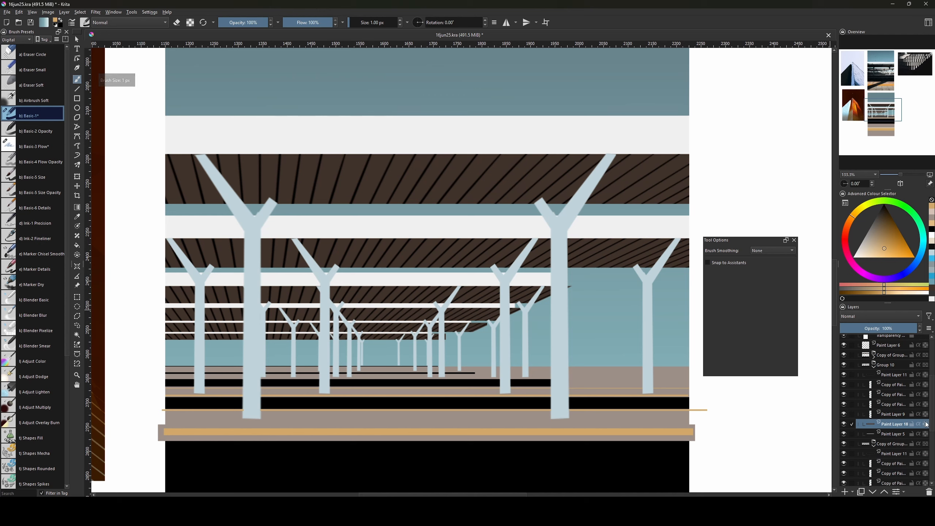
pyautogui.scroll(-3, 878, 438)
pyautogui.click(888, 421)
pyautogui.press('Insert')
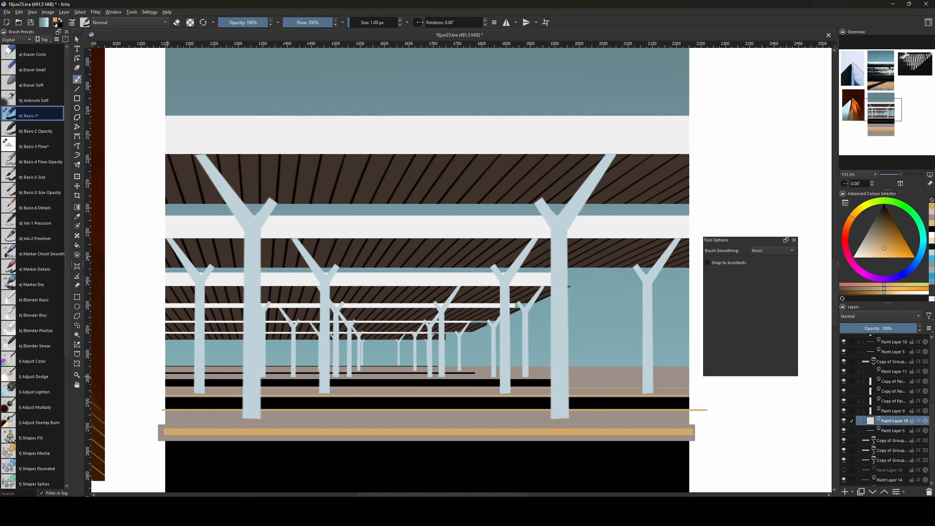
pyautogui.moveTo(167, 377); pyautogui.dragTo(675, 374)
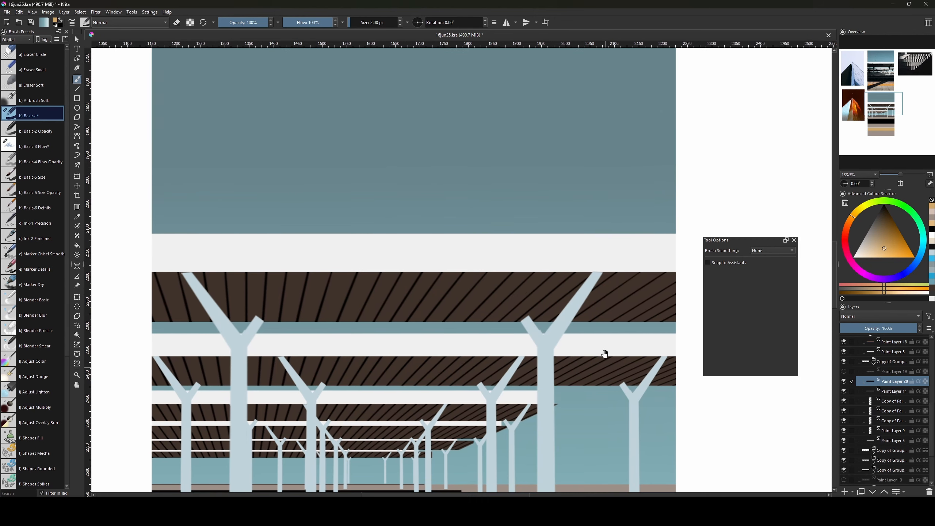
pyautogui.moveTo(603, 355); pyautogui.dragTo(614, 271)
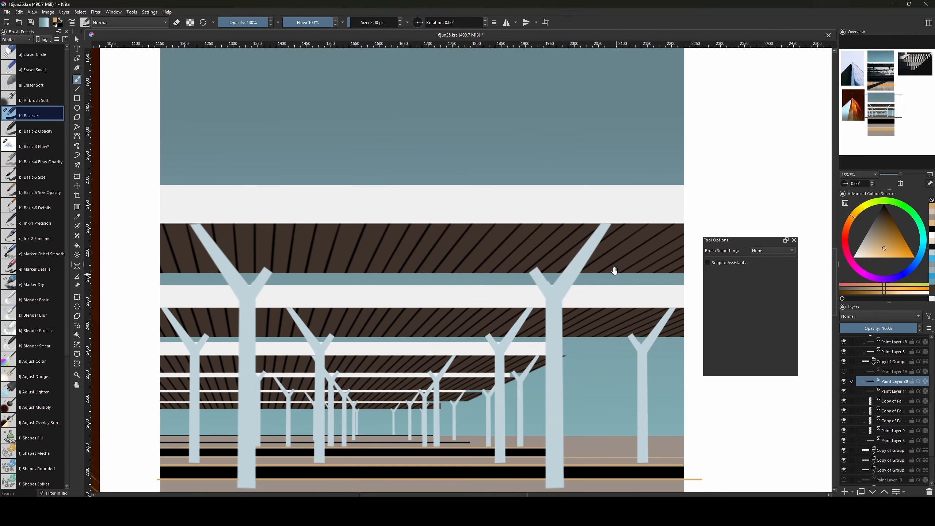
pyautogui.scroll(-3, 614, 270)
pyautogui.scroll(-3, 890, 456)
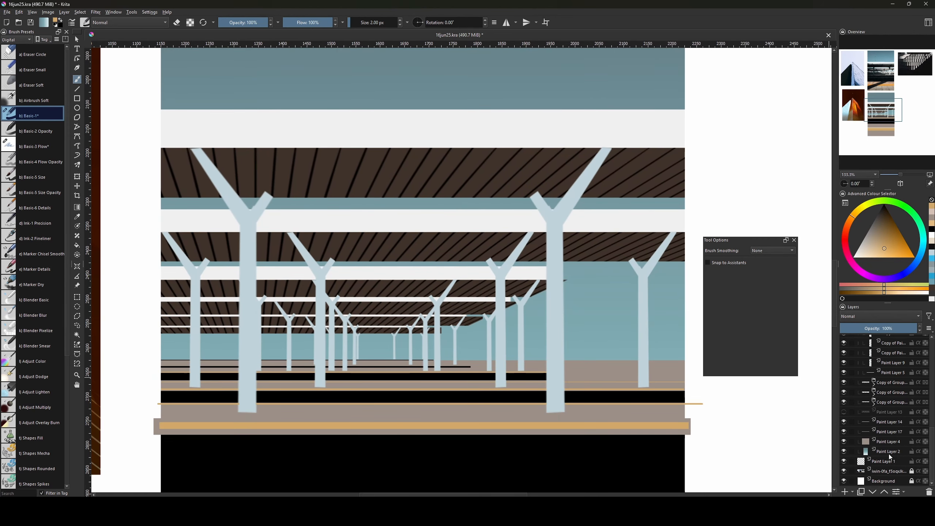
# On a new layer above Paint Layer 4, fill a horizon strip with a pale blue tint, then zoom to 100%.
pyautogui.click(880, 442)
pyautogui.press('Insert')
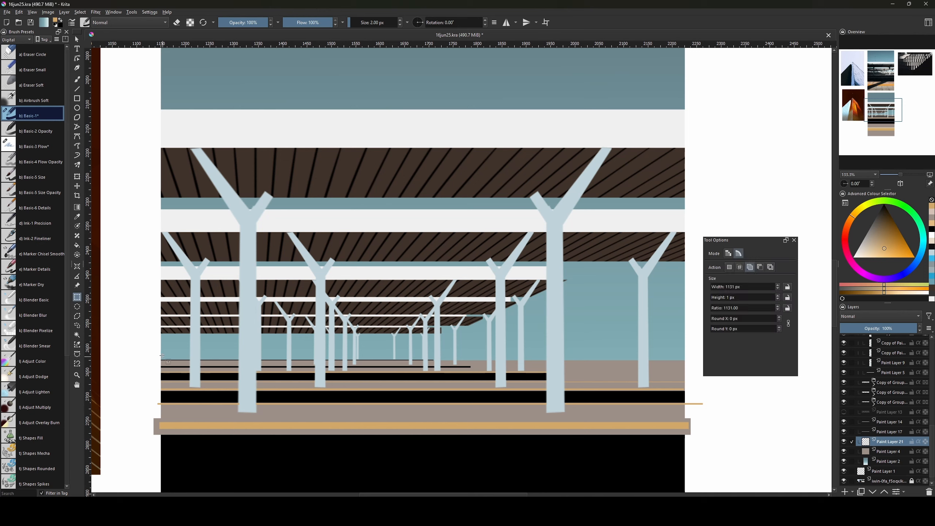
pyautogui.hotkey('ctrl', 'r')
pyautogui.moveTo(154, 352)
pyautogui.mouseDown()
pyautogui.moveTo(250, 363)
pyautogui.moveTo(687, 361)
pyautogui.mouseUp()
pyautogui.press('g')
pyautogui.keyDown('ctrl'); pyautogui.click(644, 338); pyautogui.keyUp('ctrl')
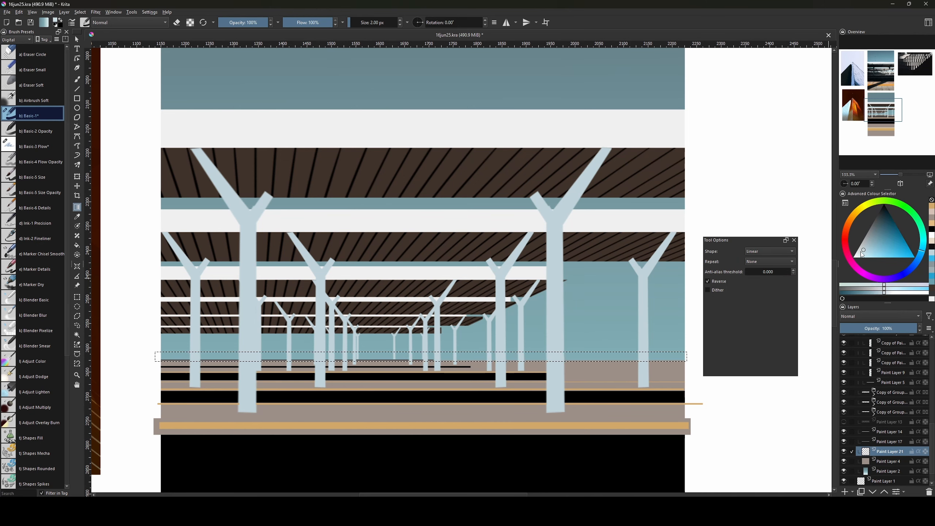
pyautogui.click(859, 252)
pyautogui.press('f')
pyautogui.click(472, 354)
pyautogui.hotkey('ctrl', 'shift', 'a')
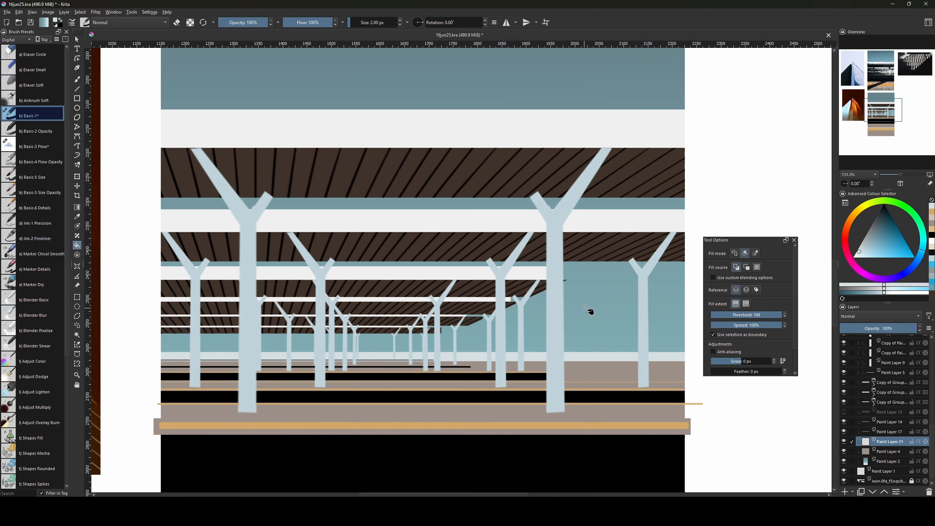
pyautogui.moveTo(607, 310); pyautogui.dragTo(609, 320)
pyautogui.hotkey('ctrl', '-')
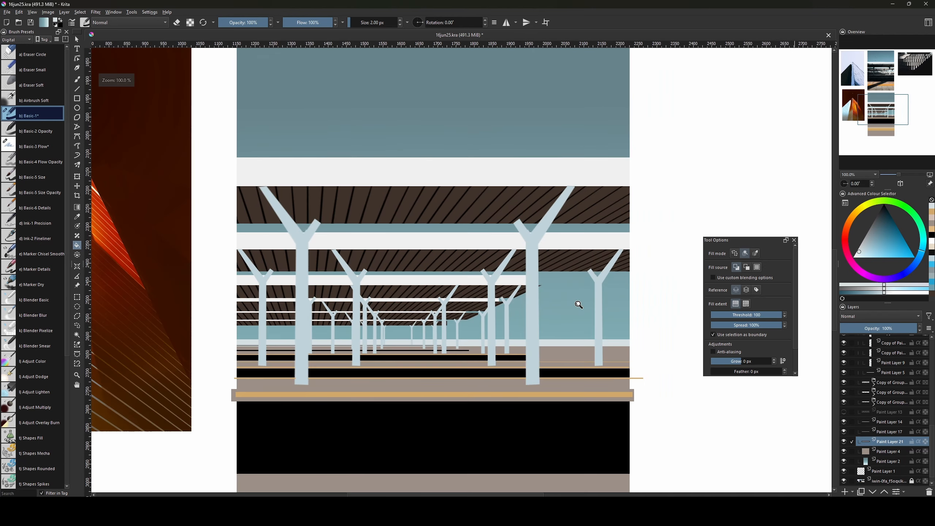
# Pan and zoom out to 50% so the full photo collage sits beside the painting.
pyautogui.scroll(10, 477, 278)
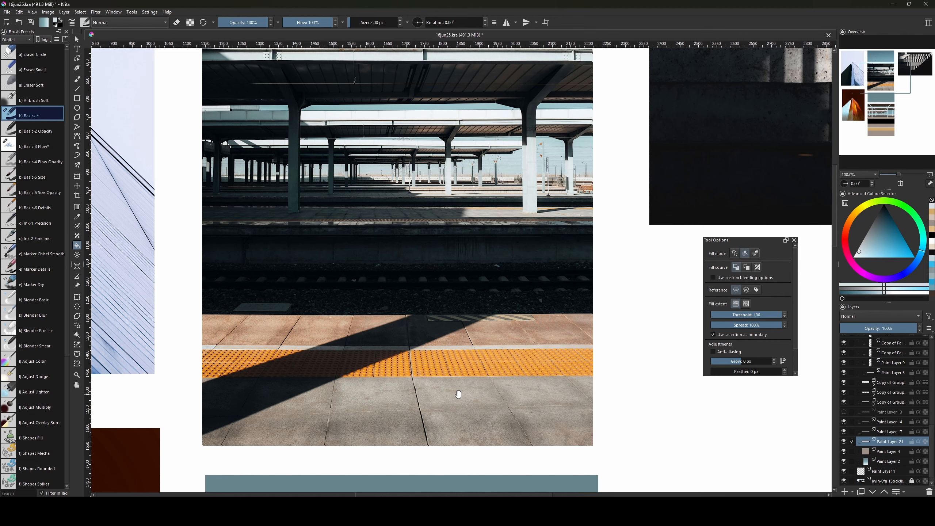
pyautogui.moveTo(495, 453); pyautogui.dragTo(468, 458)
pyautogui.scroll(-9, 467, 457)
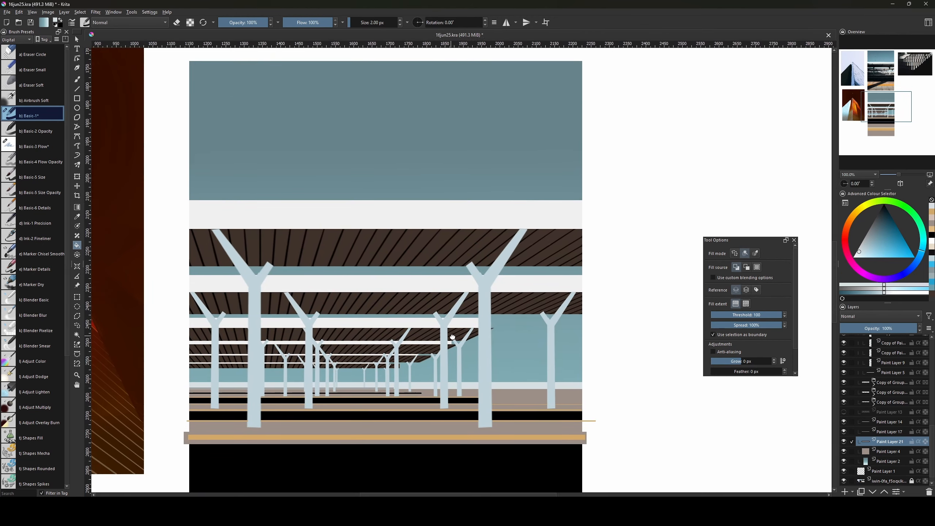
pyautogui.scroll(8, 419, 265)
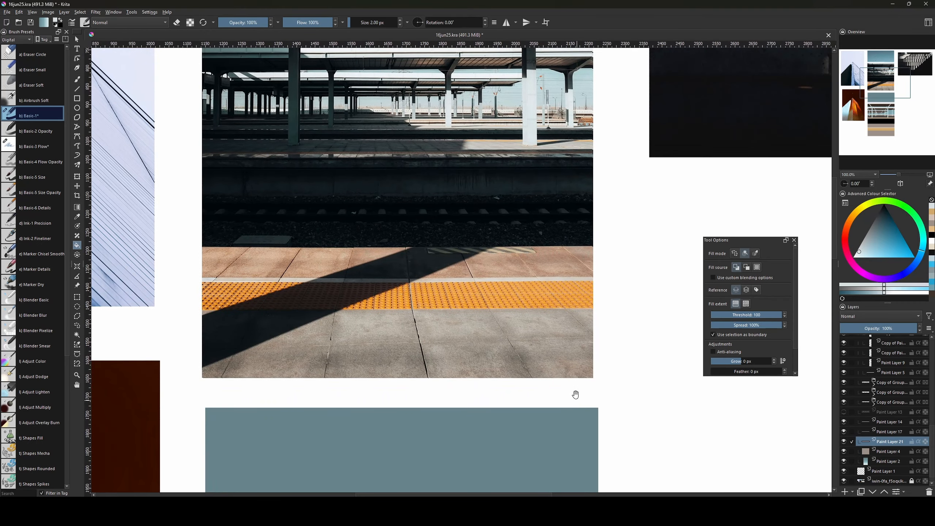
pyautogui.scroll(-3, 530, 345)
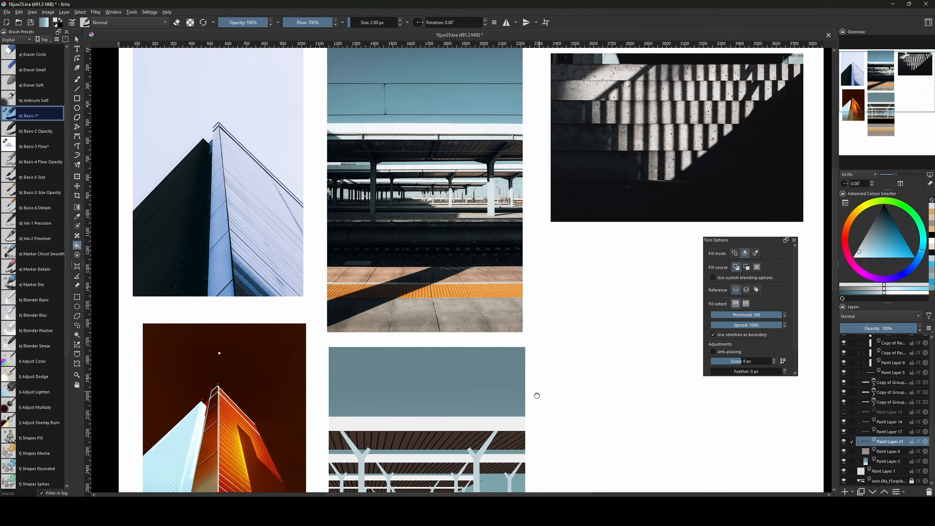
pyautogui.moveTo(536, 393); pyautogui.dragTo(539, 372)
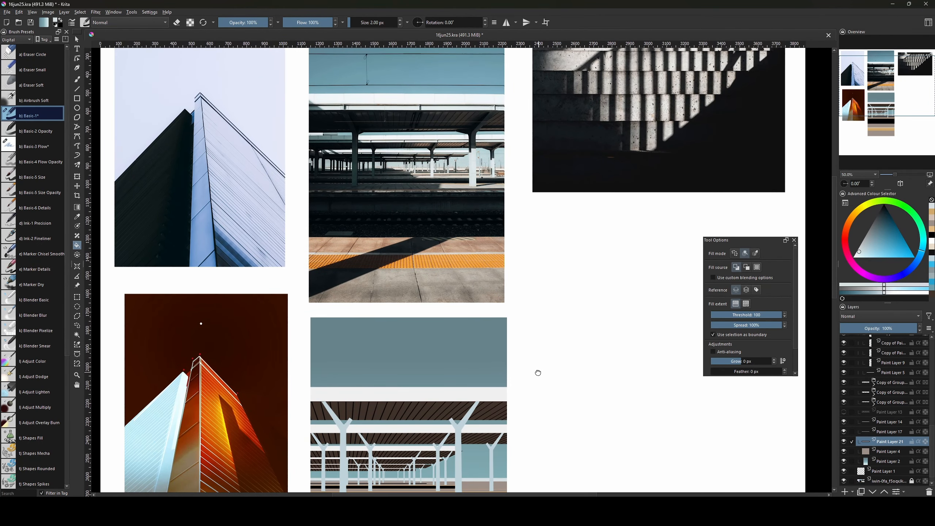
pyautogui.moveTo(554, 424); pyautogui.dragTo(571, 465)
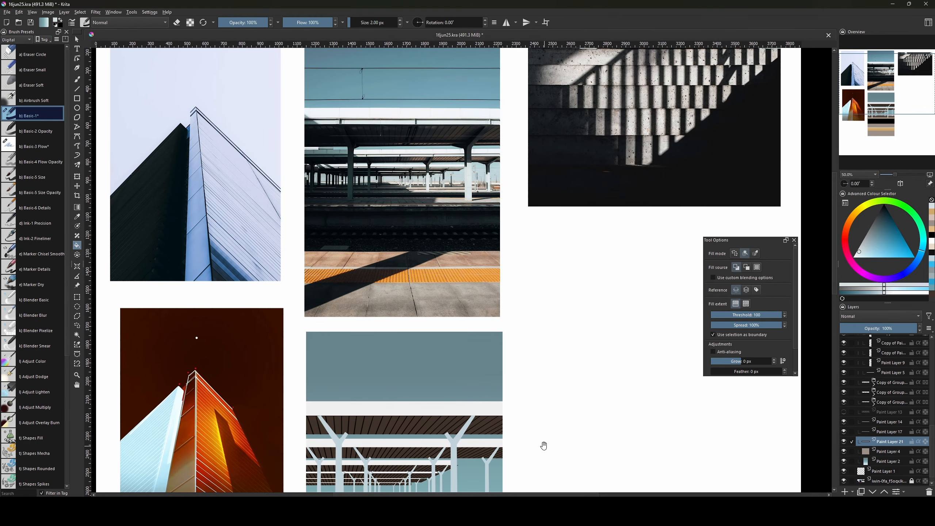
pyautogui.scroll(4, 388, 294)
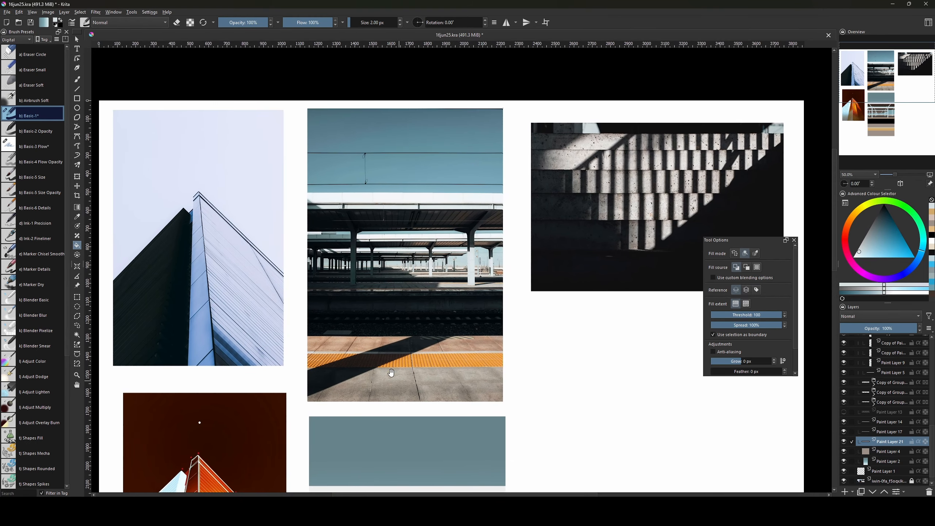
# Switch to the freehand brush and set its size to 9 px.
pyautogui.press('b')
pyautogui.press('[')
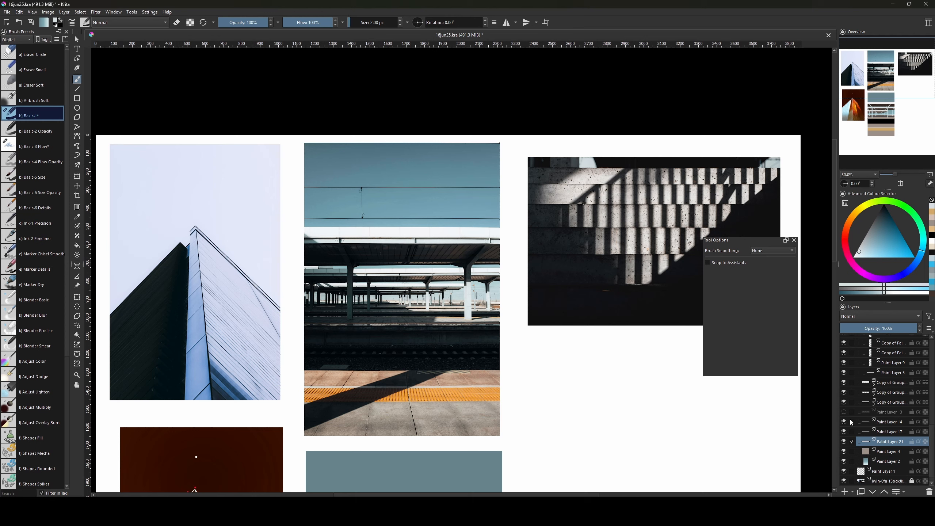
pyautogui.press(']')
# Move Paint Layer 22 below the Transparency layer and enlarge the brush to 13 px.
pyautogui.scroll(5, 906, 416)
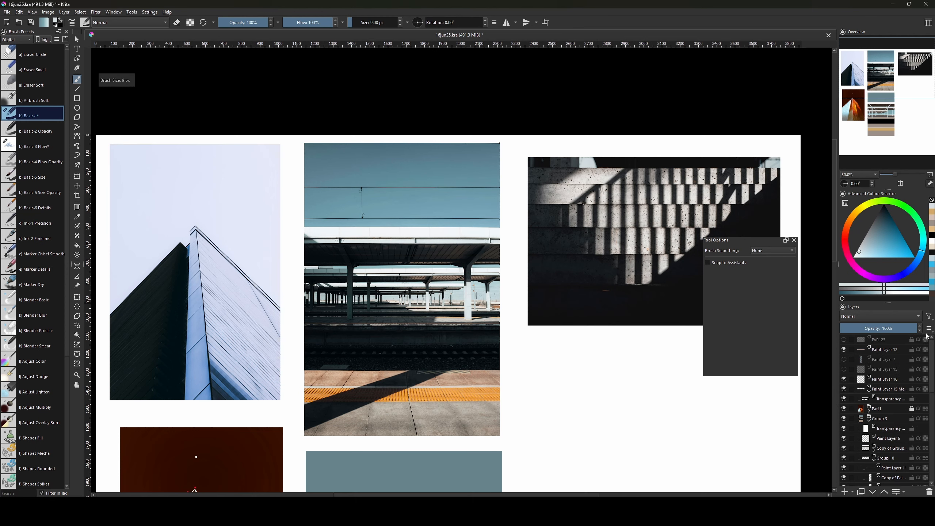
pyautogui.click(870, 393)
pyautogui.click(870, 411)
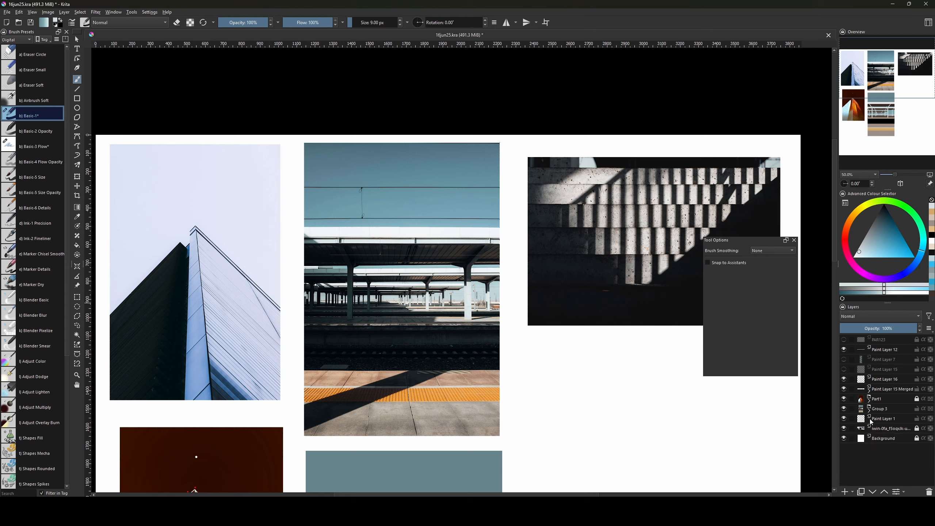
pyautogui.click(871, 413)
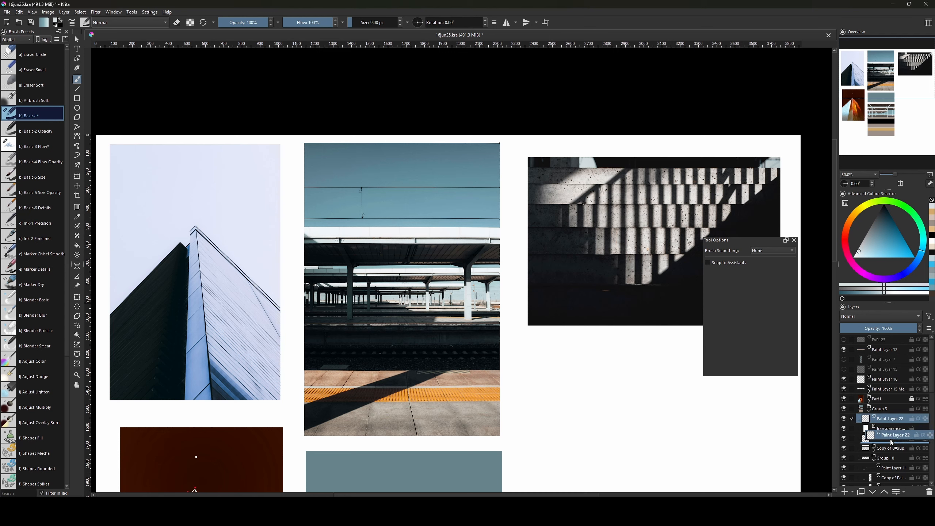
pyautogui.moveTo(891, 442); pyautogui.dragTo(890, 439)
pyautogui.press(']')
pyautogui.moveTo(442, 376); pyautogui.dragTo(457, 149)
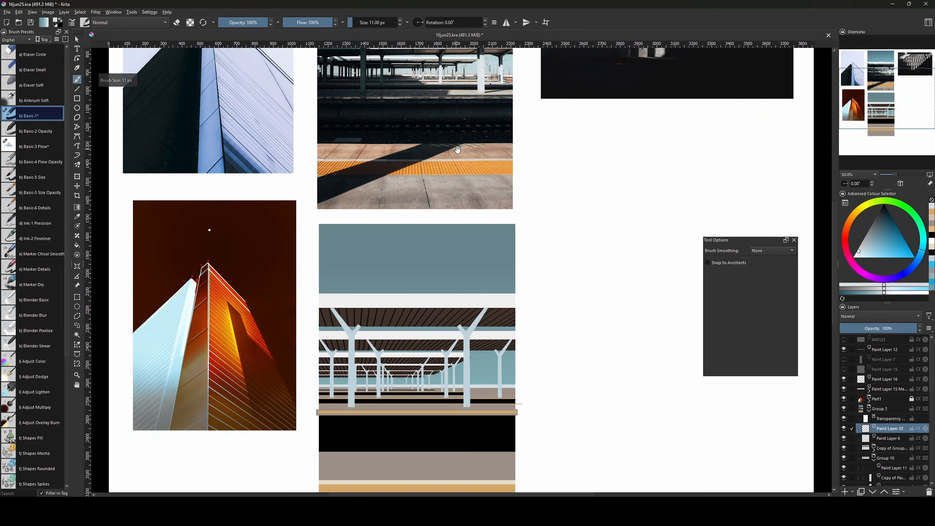
pyautogui.moveTo(458, 243); pyautogui.dragTo(460, 323)
pyautogui.press(']')
# Draw a dark blue-grey horizontal line across the canopy's white band.
pyautogui.press('v')
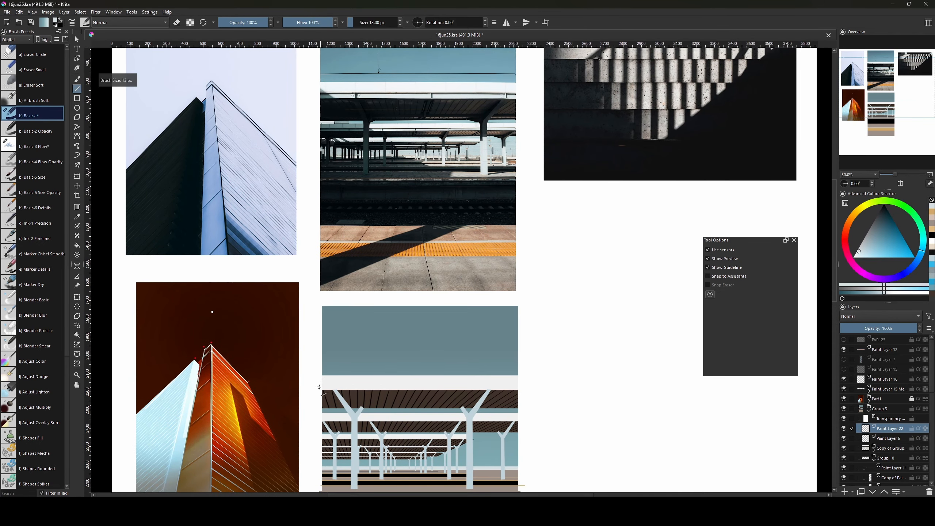
pyautogui.click(876, 220)
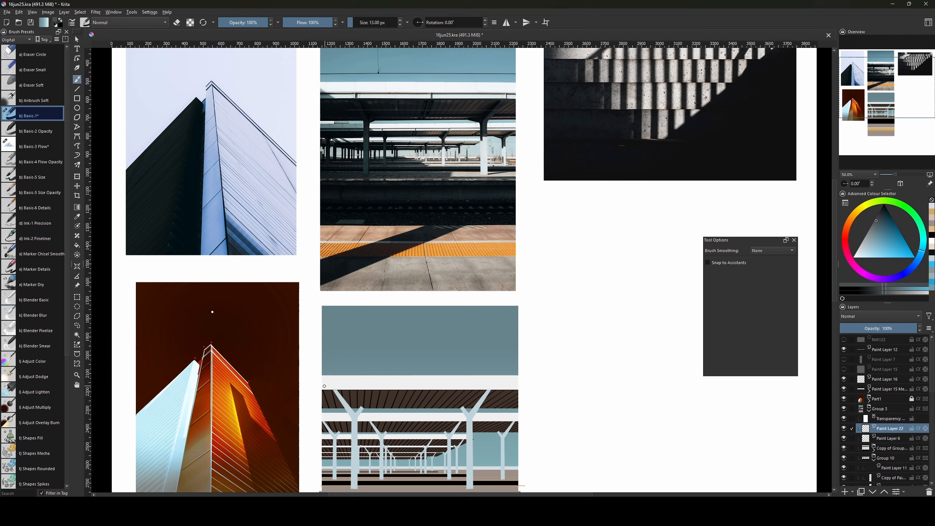
pyautogui.press('v')
pyautogui.moveTo(325, 386); pyautogui.dragTo(531, 387)
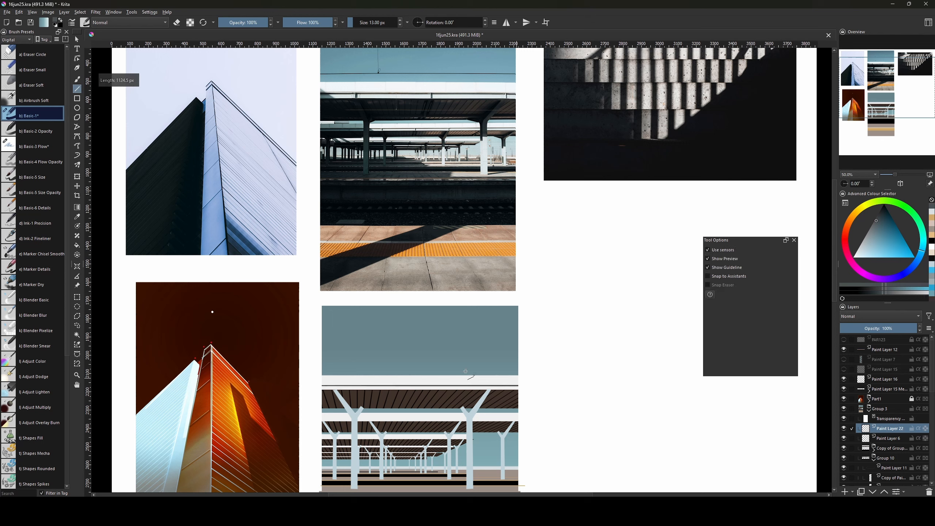
pyautogui.press('b')
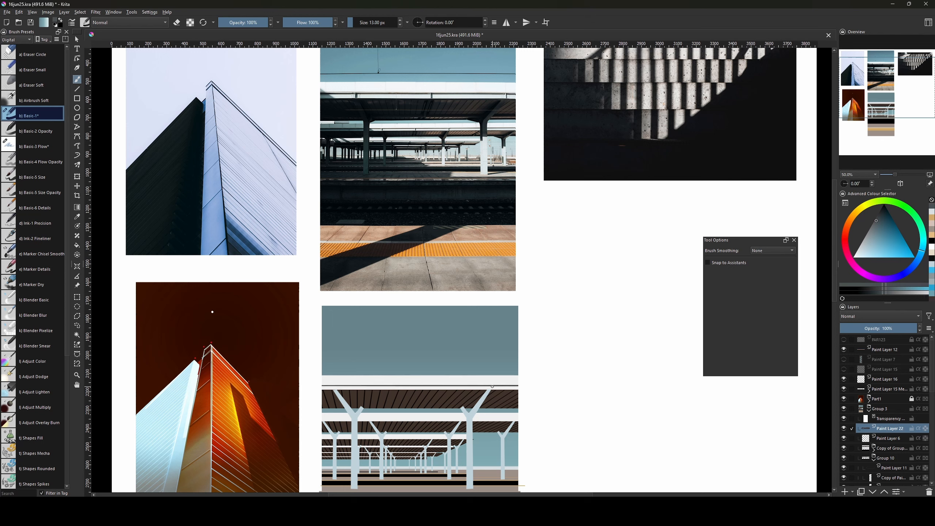
pyautogui.press('v')
pyautogui.moveTo(493, 387); pyautogui.dragTo(496, 390)
# Add short blue-grey straight strokes along the canopy edge and beam.
pyautogui.press('b')
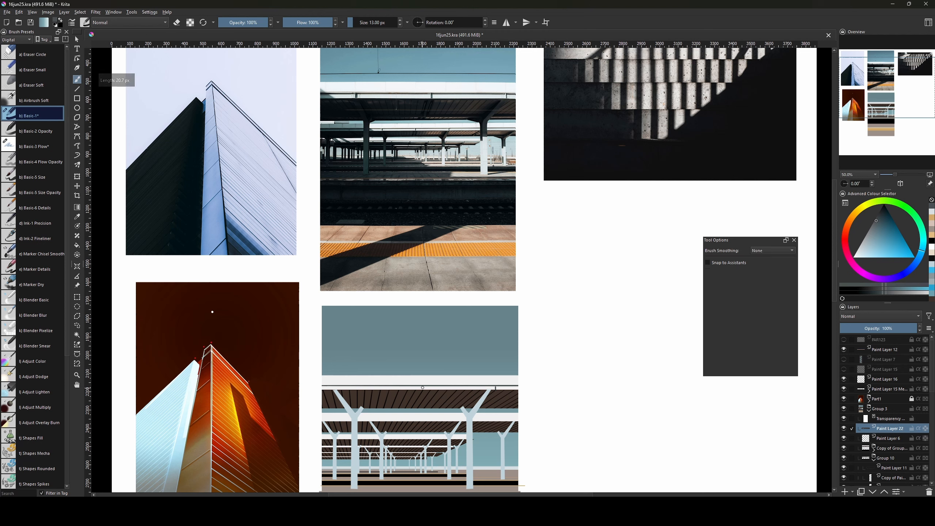
pyautogui.press('v')
pyautogui.moveTo(420, 386); pyautogui.dragTo(424, 388)
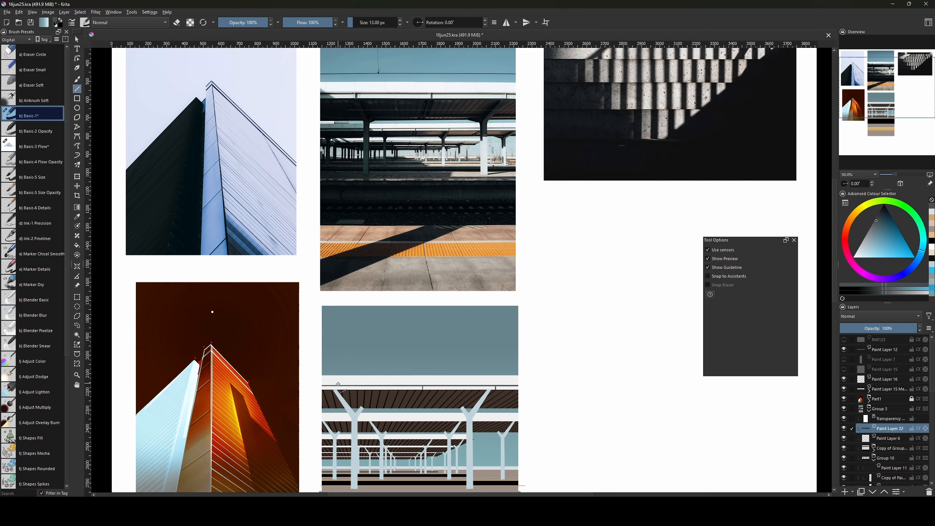
pyautogui.moveTo(338, 385); pyautogui.dragTo(339, 390)
pyautogui.press('b')
pyautogui.press('v')
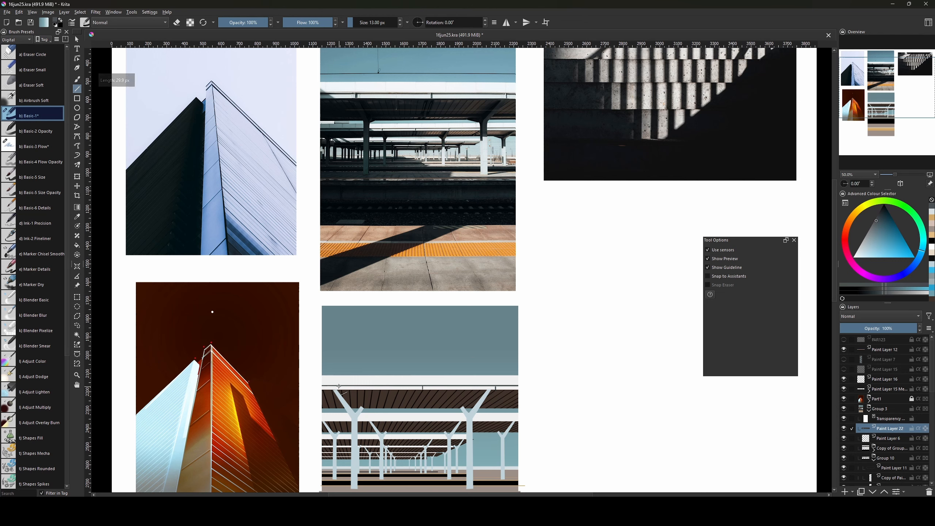
pyautogui.press('b')
pyautogui.moveTo(574, 382); pyautogui.dragTo(579, 389)
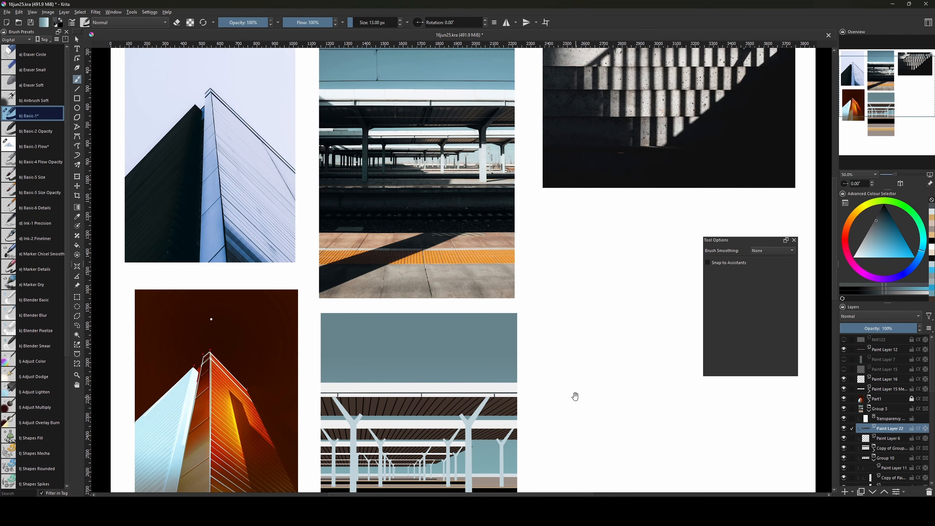
pyautogui.moveTo(574, 395)
pyautogui.mouseDown()
pyautogui.moveTo(577, 415)
pyautogui.moveTo(571, 392)
pyautogui.mouseUp()
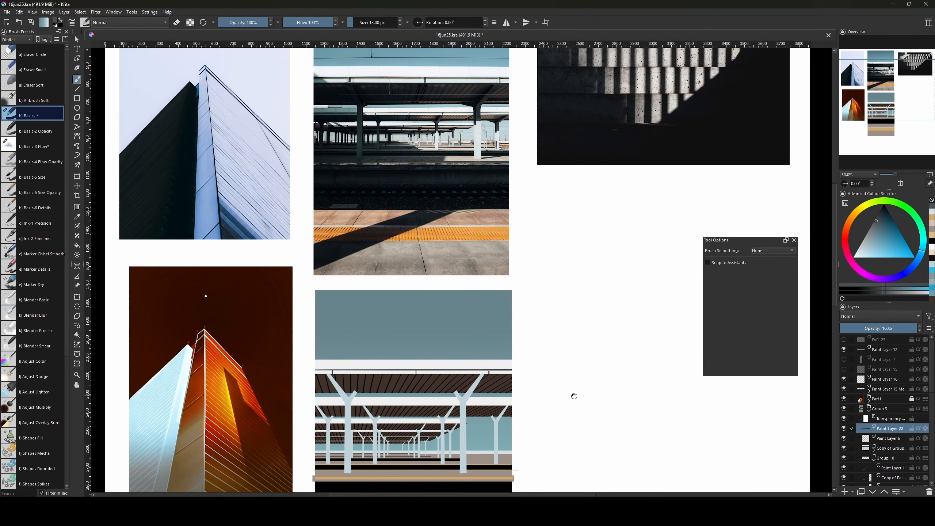
# Zoom in and draw a lighter-coloured straight rail along the canopy beam.
pyautogui.click(867, 245)
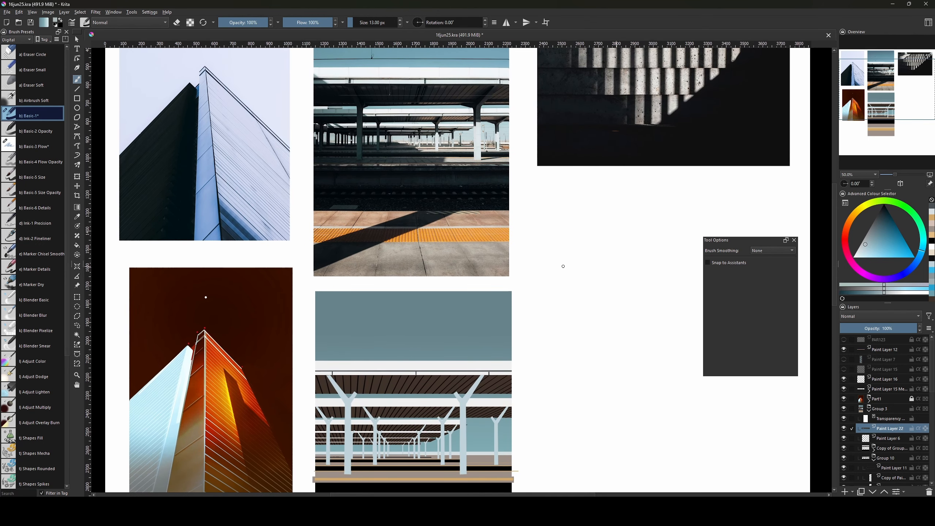
pyautogui.hotkey('ctrl', '+')
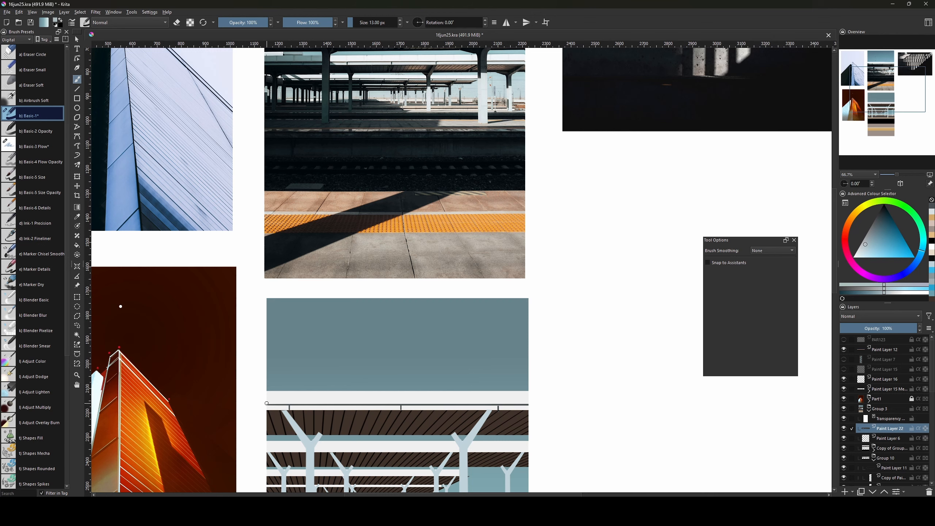
pyautogui.press('v')
pyautogui.moveTo(266, 404); pyautogui.dragTo(527, 401)
pyautogui.press('b')
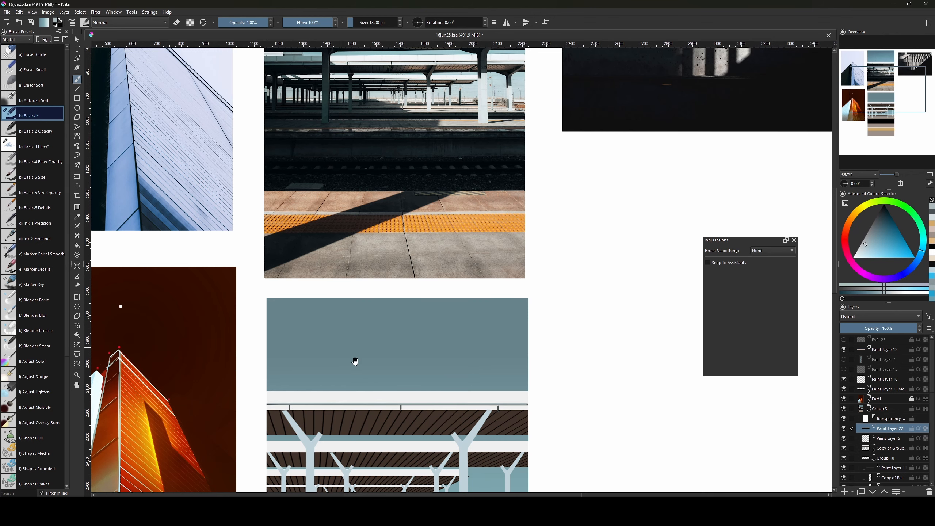
pyautogui.moveTo(409, 358)
pyautogui.mouseDown()
pyautogui.moveTo(386, 456)
pyautogui.moveTo(413, 347)
pyautogui.mouseUp()
# Draw three short upright posts beneath the rail.
pyautogui.press('v')
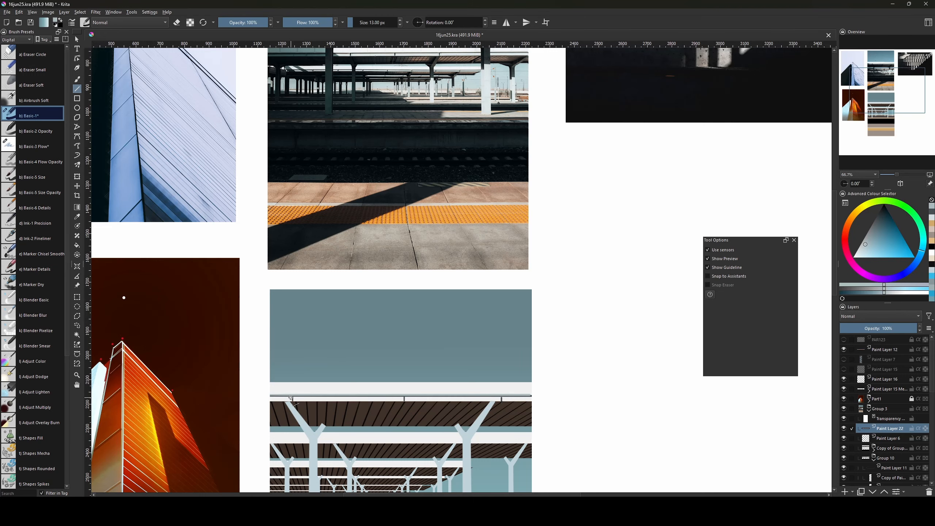
pyautogui.moveTo(290, 397); pyautogui.dragTo(292, 399)
pyautogui.moveTo(402, 404); pyautogui.dragTo(404, 398)
pyautogui.moveTo(488, 399); pyautogui.dragTo(499, 400)
pyautogui.press('b')
pyautogui.moveTo(538, 323); pyautogui.dragTo(529, 409)
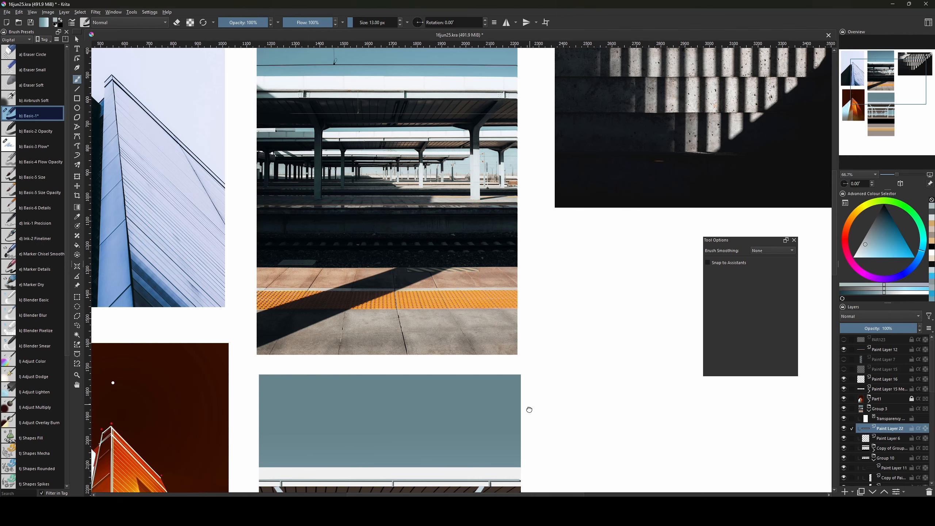
# Duplicate the rail layer, move the copy below Paint Layer 22, and nudge it slightly right.
pyautogui.moveTo(529, 410); pyautogui.dragTo(514, 261)
pyautogui.press('+')
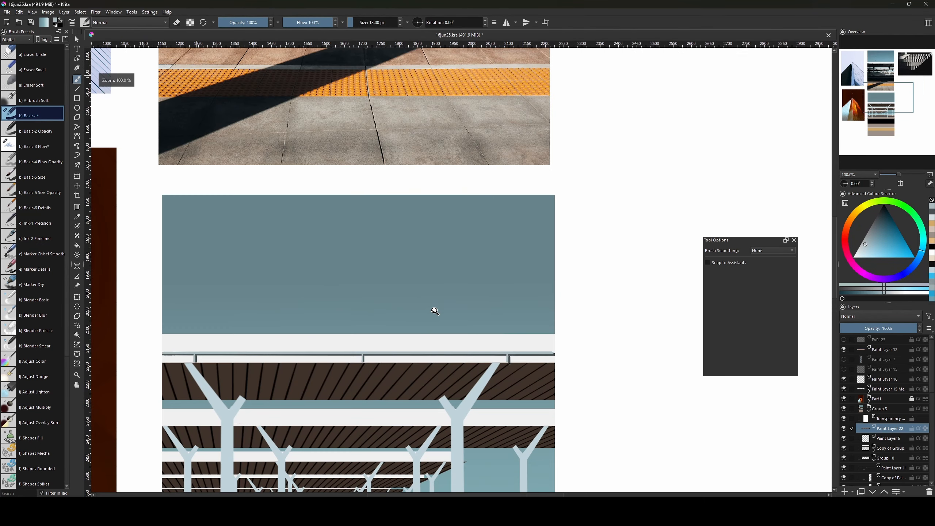
pyautogui.hotkey('ctrl', 'j')
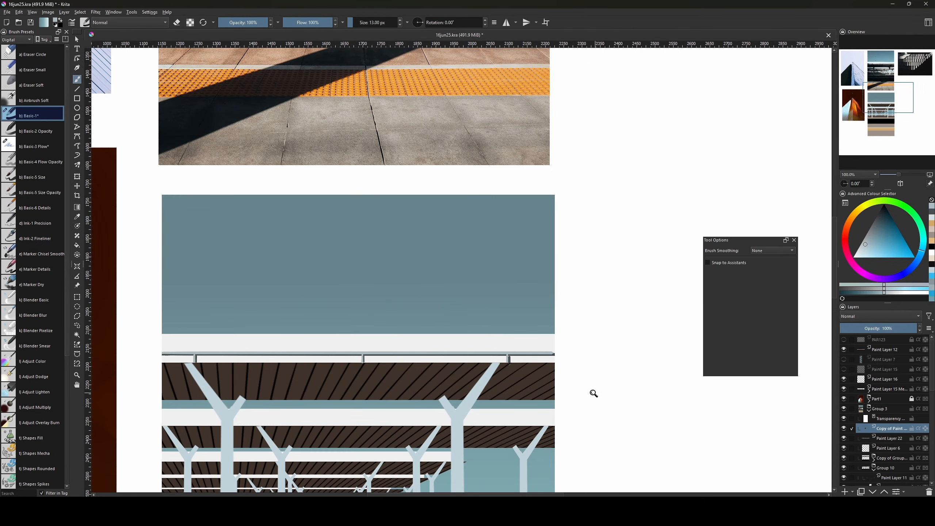
pyautogui.moveTo(888, 431); pyautogui.dragTo(894, 442)
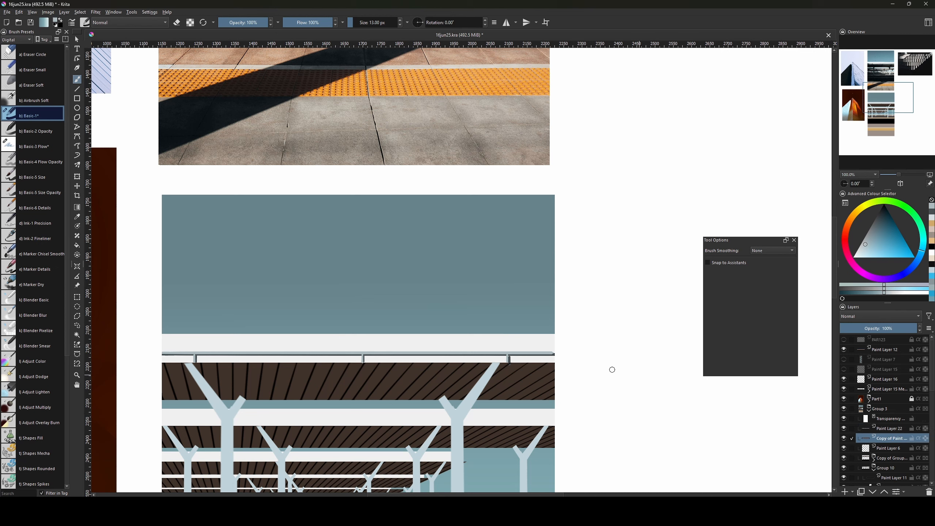
pyautogui.hotkey('ctrl', 't')
pyautogui.moveTo(410, 358); pyautogui.dragTo(409, 359)
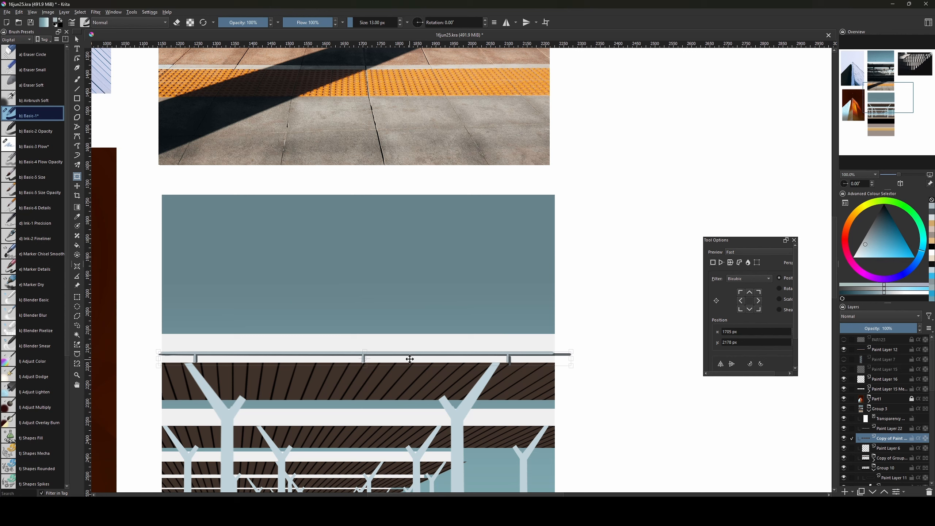
pyautogui.press('Return')
# Darken the rail copy to black with HSV Adjustment Lightness -100 and shift it right.
pyautogui.hotkey('ctrl', 'u')
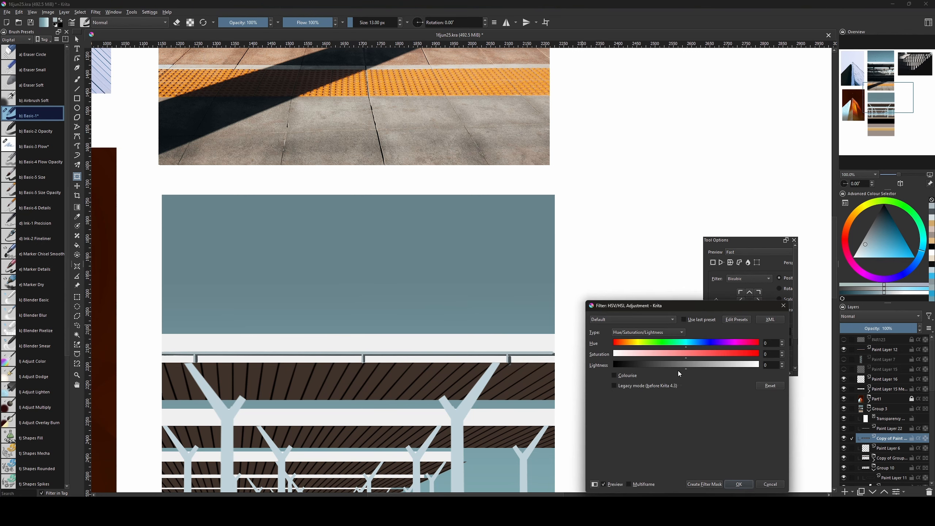
pyautogui.moveTo(678, 370); pyautogui.dragTo(654, 369)
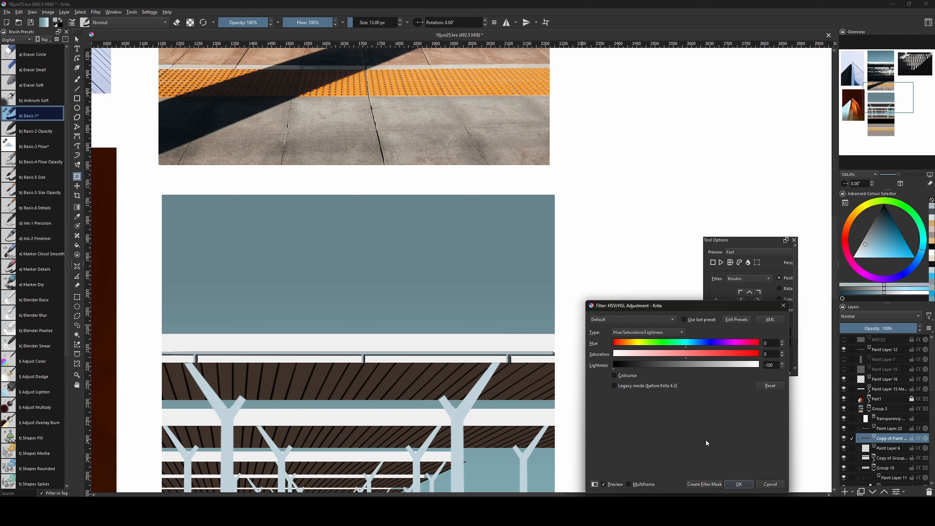
pyautogui.click(738, 484)
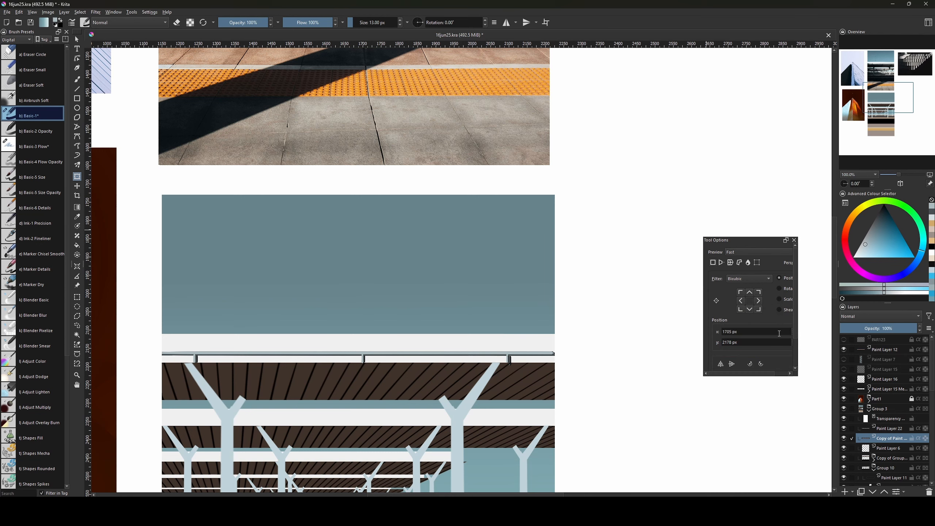
pyautogui.click(436, 357)
pyautogui.press('v')
pyautogui.moveTo(440, 358); pyautogui.dragTo(450, 358)
pyautogui.hotkey('ctrl', 'z')
pyautogui.hotkey('ctrl', 'z')
pyautogui.click(451, 357)
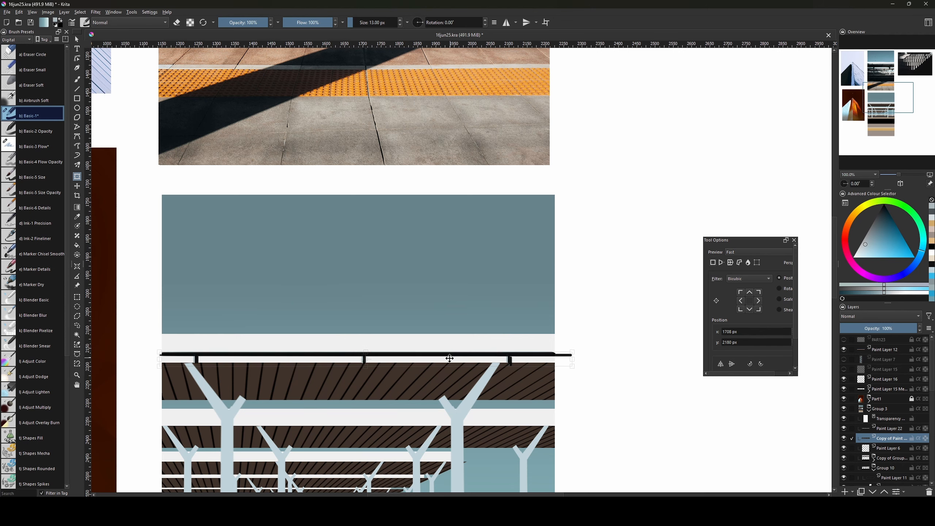
pyautogui.press('Return')
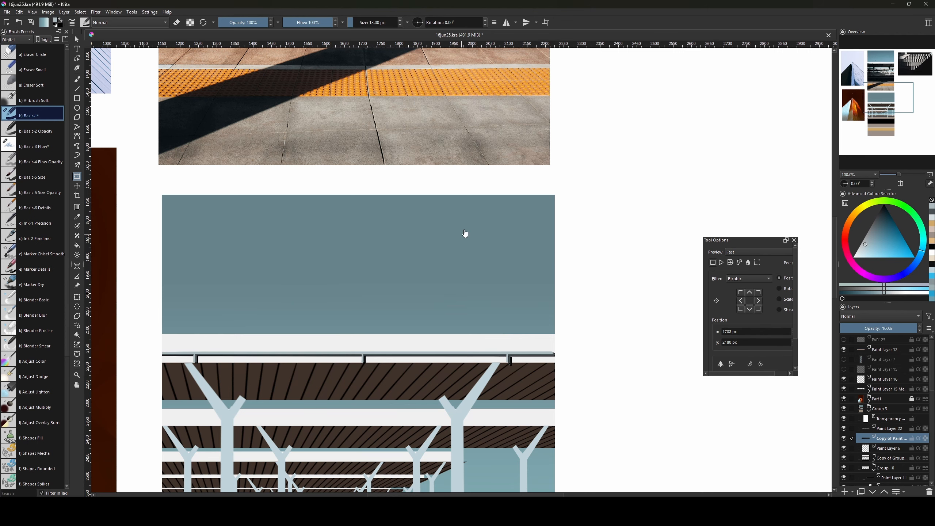
# Set up an erasing freehand brush and make Paint Layer 22 active.
pyautogui.scroll(10, 486, 353)
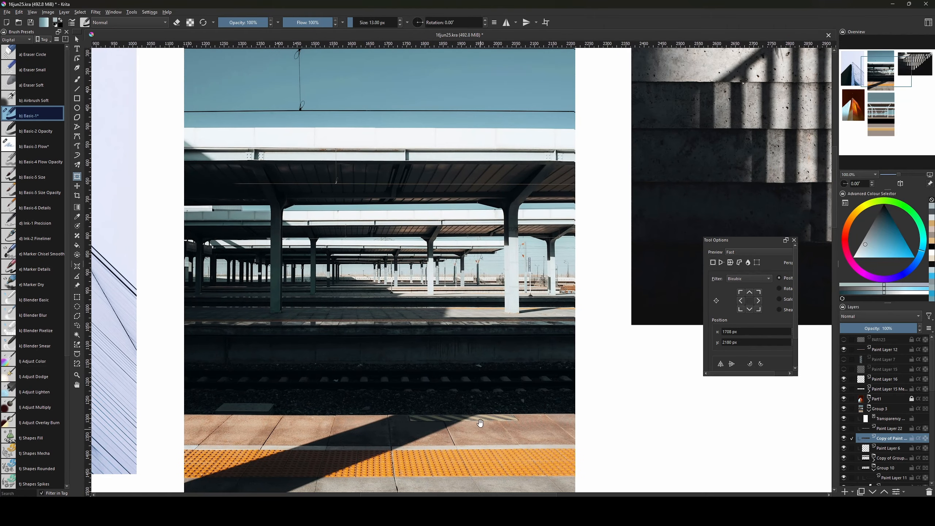
pyautogui.scroll(-10, 502, 465)
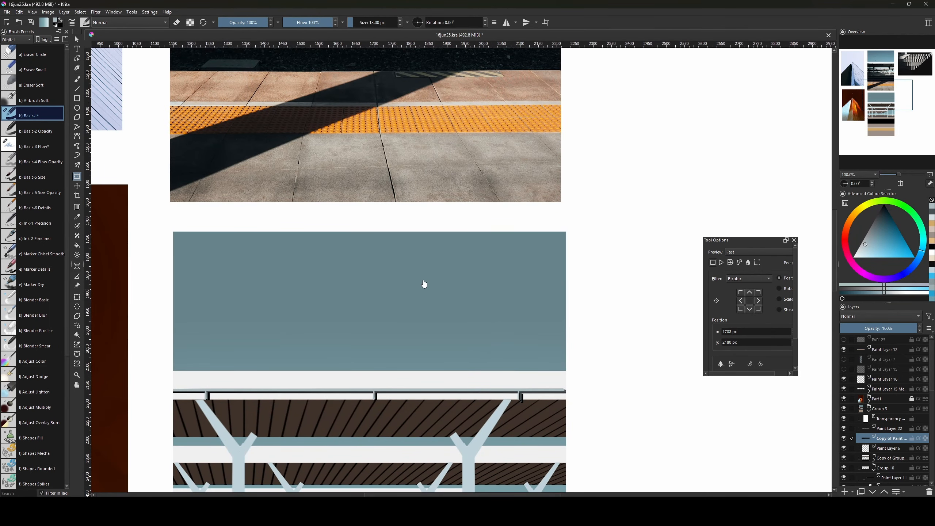
pyautogui.press('e')
pyautogui.click(522, 403)
pyautogui.press('Return')
pyautogui.press('e')
pyautogui.press('b')
pyautogui.press('e')
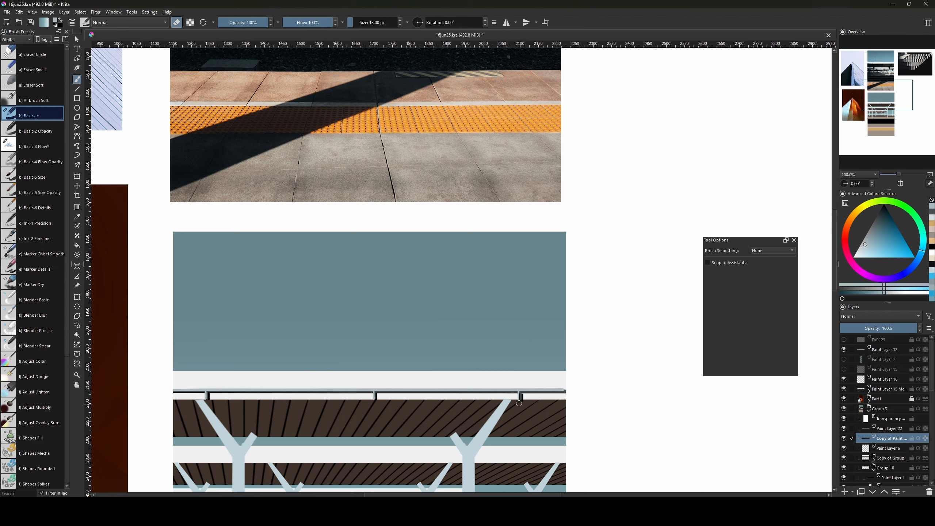
pyautogui.click(881, 430)
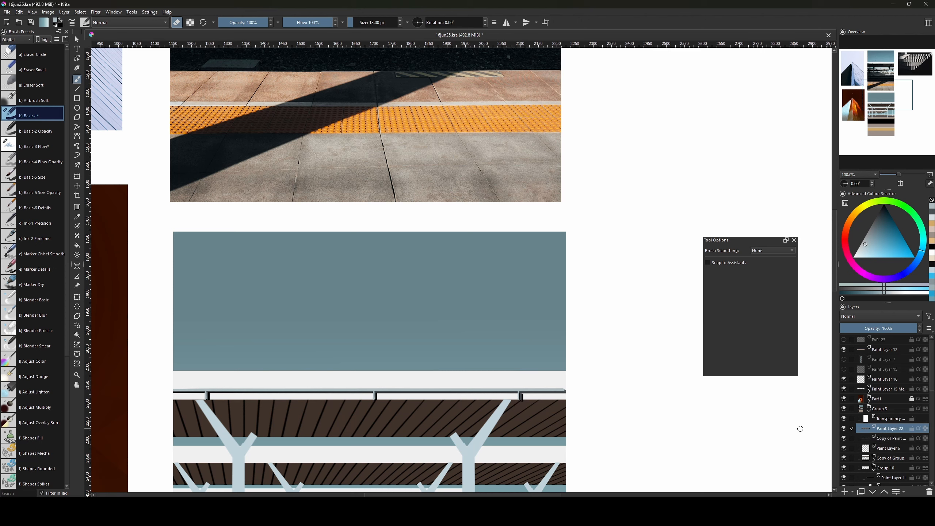
pyautogui.moveTo(520, 389); pyautogui.dragTo(549, 363)
# Merge the original rail and its dark copy into one layer.
pyautogui.keyDown('ctrl'); pyautogui.click(902, 438); pyautogui.keyUp('ctrl')
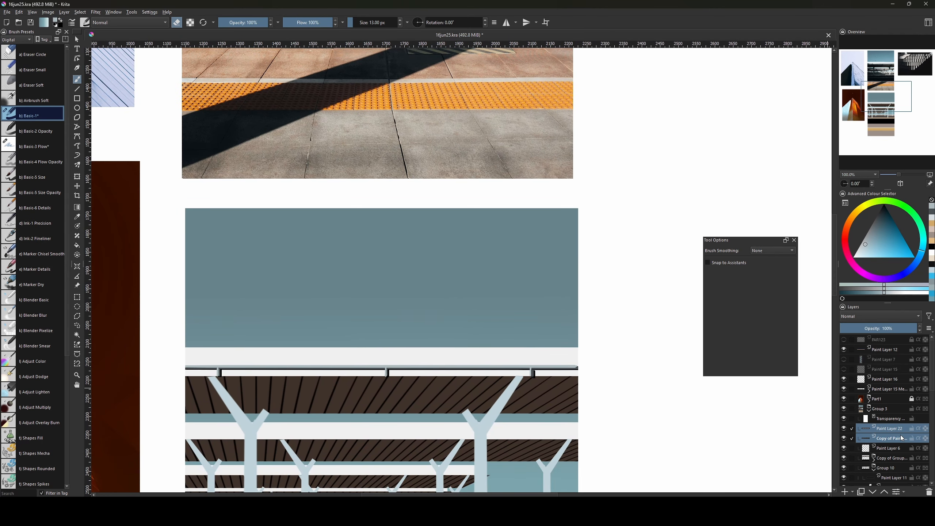
pyautogui.hotkey('ctrl', 'e')
pyautogui.moveTo(548, 454)
pyautogui.mouseDown()
pyautogui.moveTo(561, 347)
pyautogui.moveTo(584, 343)
pyautogui.mouseUp()
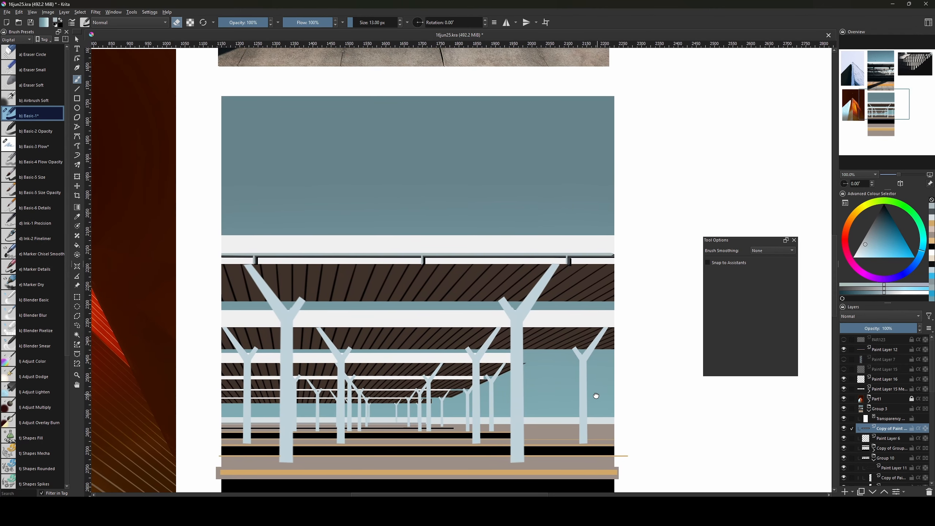
pyautogui.moveTo(595, 396); pyautogui.dragTo(597, 388)
pyautogui.moveTo(931, 382); pyautogui.dragTo(932, 390)
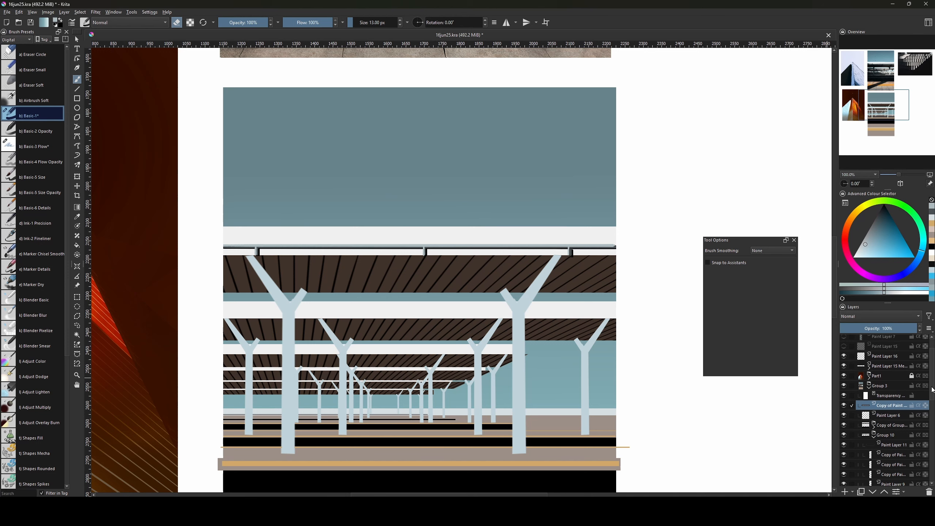
pyautogui.moveTo(922, 383)
# Duplicate the merged rail, move it down onto the second canopy, and shorten it.
pyautogui.hotkey('ctrl', 'j')
pyautogui.hotkey('ctrl', 't')
pyautogui.moveTo(487, 251); pyautogui.dragTo(481, 315)
pyautogui.moveTo(628, 315); pyautogui.dragTo(508, 317)
pyautogui.press('v')
pyautogui.hotkey('ctrl', 't')
pyautogui.moveTo(447, 316); pyautogui.dragTo(447, 316)
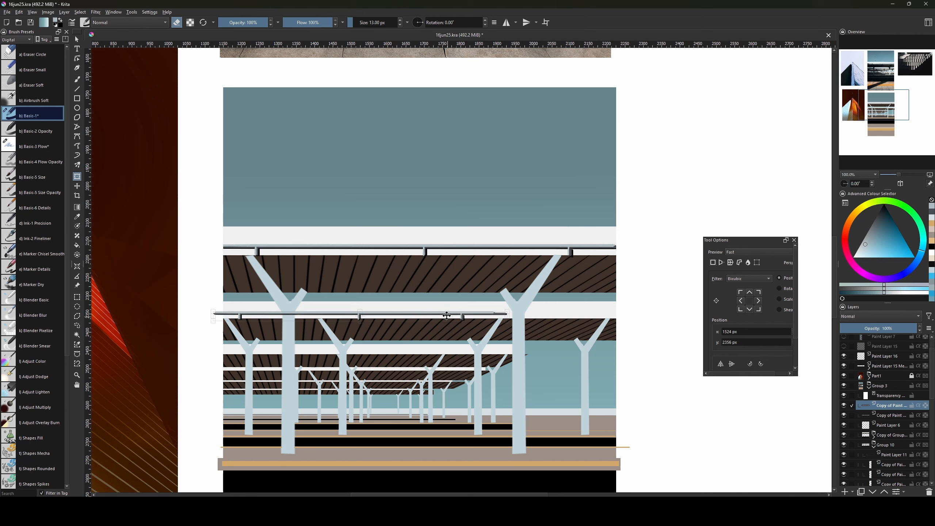
pyautogui.press('Return')
# Duplicate the shortened rail and move the copy to the second canopy's right half.
pyautogui.hotkey('ctrl', 'j')
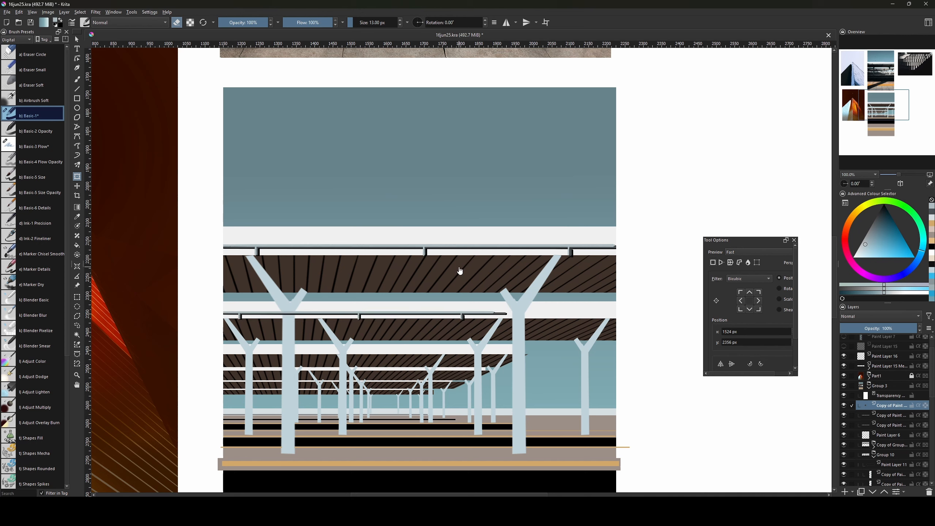
pyautogui.hotkey('ctrl', 't')
pyautogui.moveTo(415, 316); pyautogui.dragTo(627, 315)
pyautogui.press('Return')
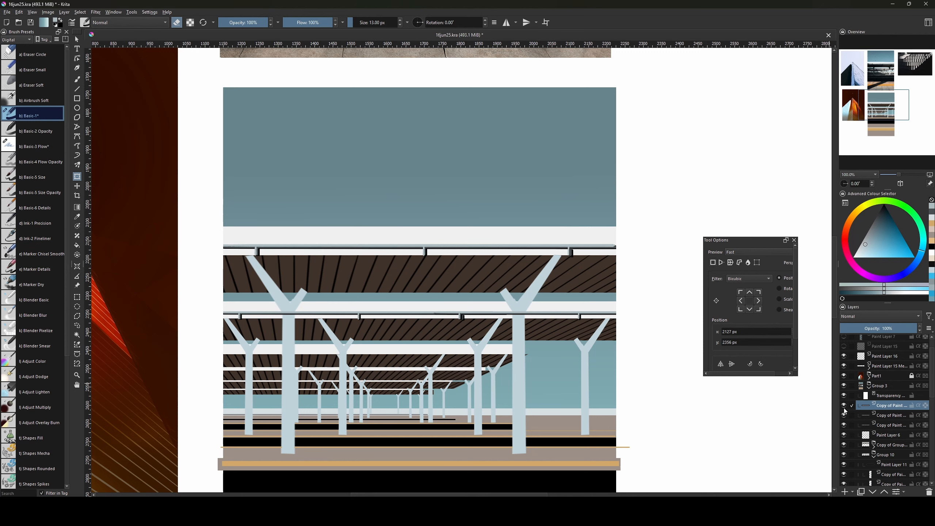
# Merge the two second-canopy rail pieces and switch to an erasing freehand brush.
pyautogui.keyDown('ctrl'); pyautogui.click(889, 413); pyautogui.keyUp('ctrl')
pyautogui.hotkey('ctrl', 'e')
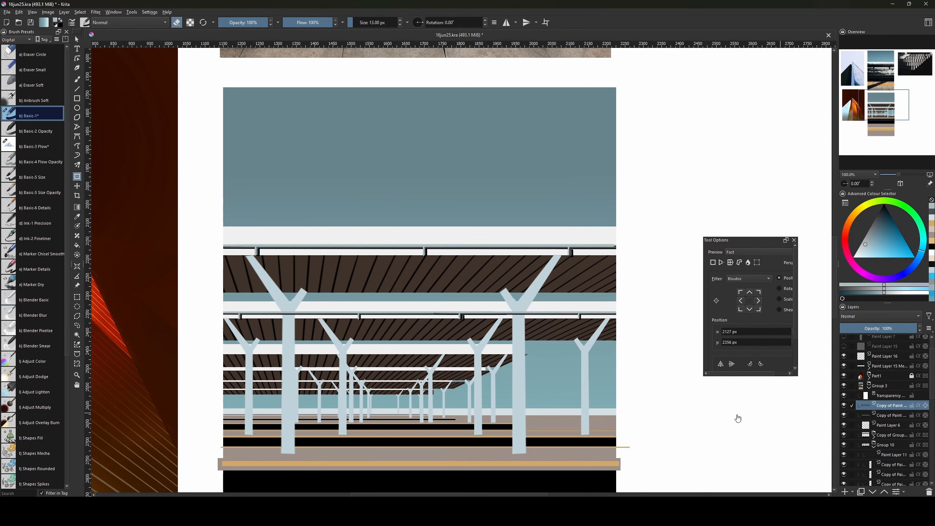
pyautogui.moveTo(541, 359); pyautogui.dragTo(551, 363)
pyautogui.click(475, 320)
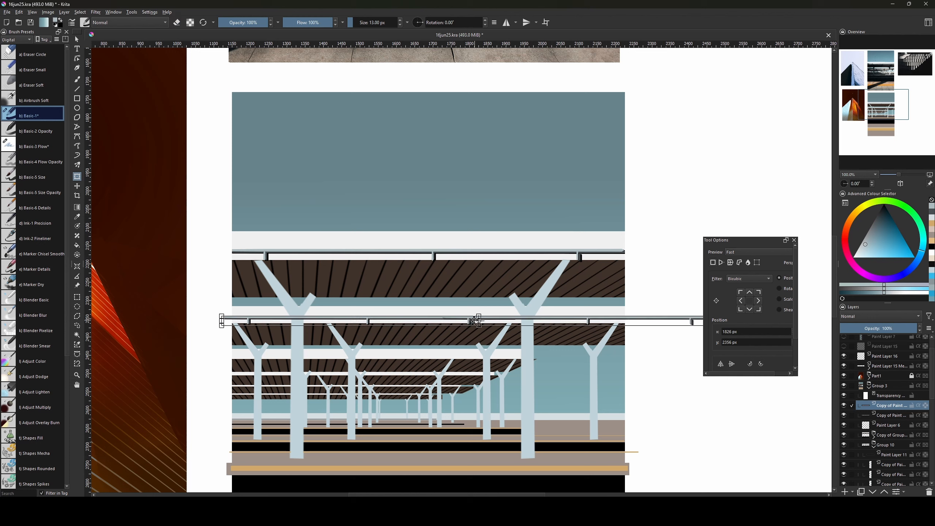
pyautogui.press('b')
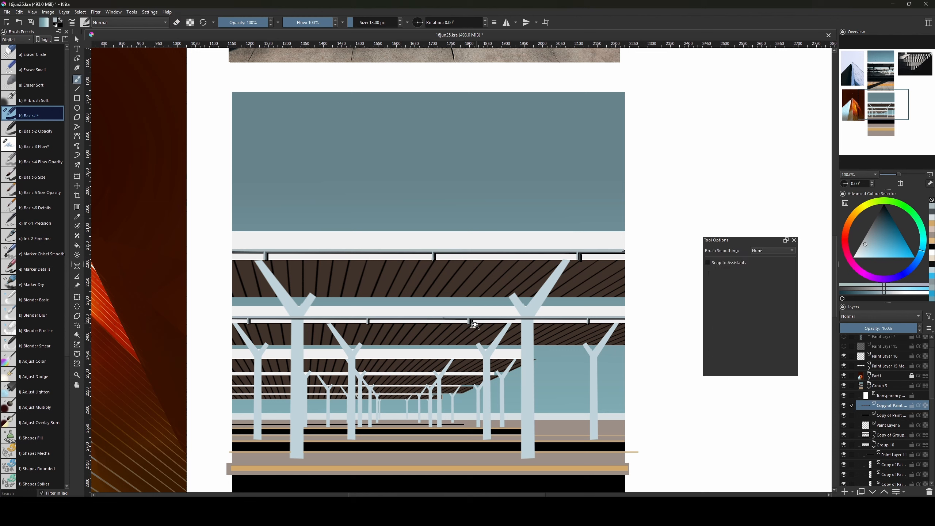
pyautogui.press('e')
# Duplicate the upper railing layer and move the copy down onto the next canopy.
pyautogui.click(886, 415)
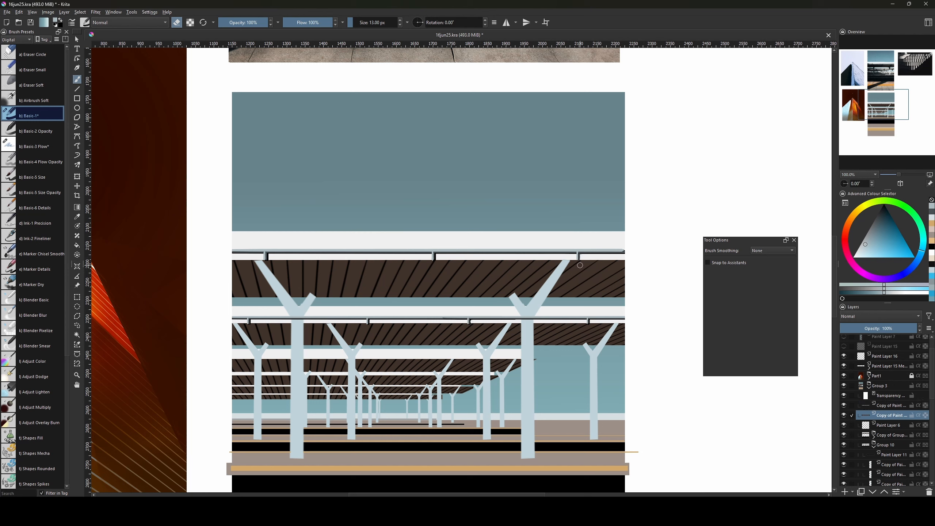
pyautogui.click(889, 405)
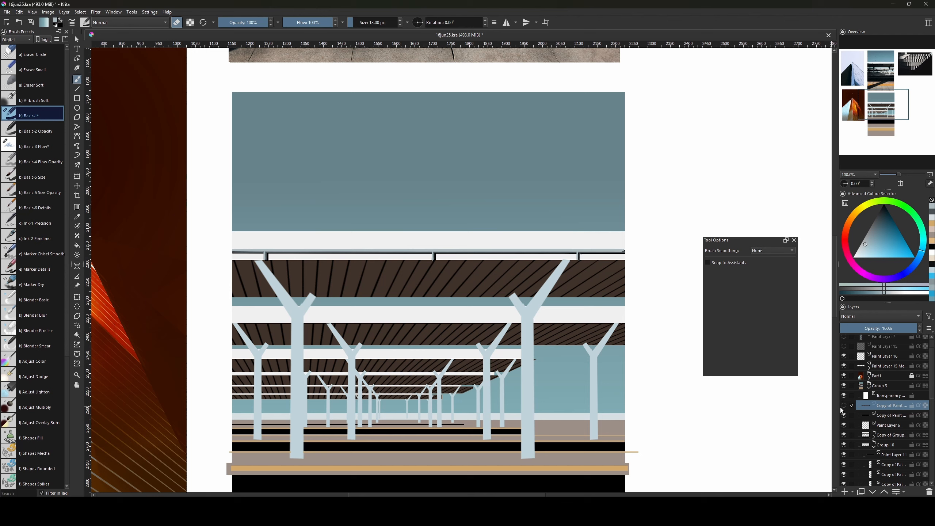
pyautogui.hotkey('ctrl', 'j')
pyautogui.hotkey('ctrl', 't')
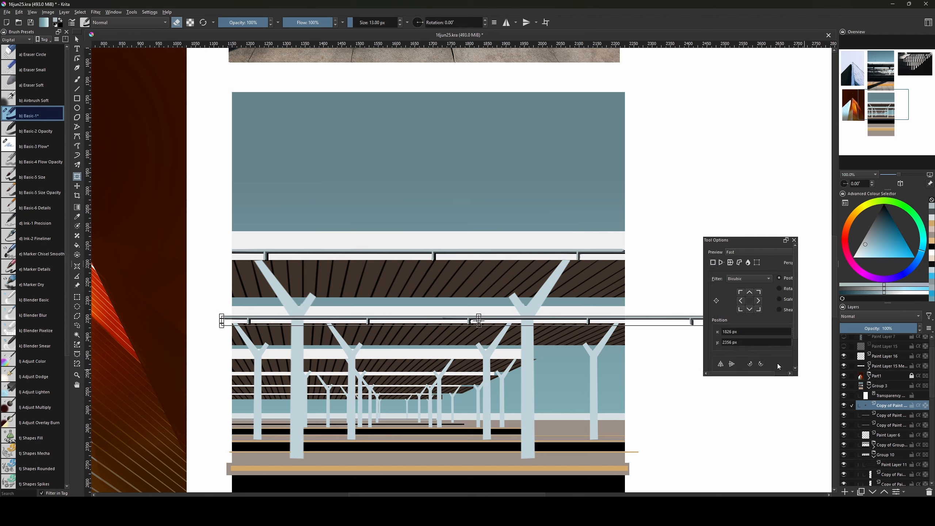
pyautogui.moveTo(489, 323)
pyautogui.mouseDown()
pyautogui.moveTo(489, 358)
pyautogui.moveTo(454, 356)
pyautogui.moveTo(767, 360)
pyautogui.mouseUp()
pyautogui.moveTo(610, 359); pyautogui.dragTo(367, 358)
pyautogui.press('Return')
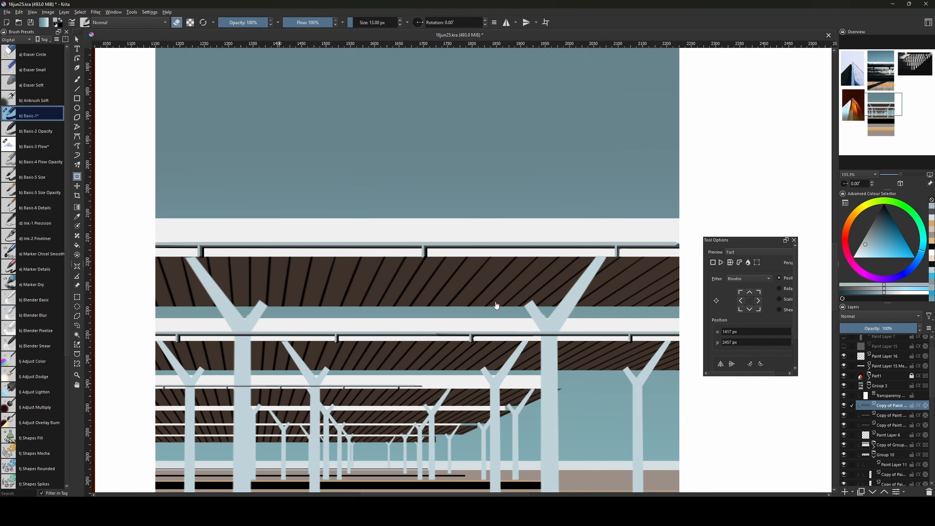
# Slide the railing copy into place along the third canopy with the Move tool.
pyautogui.scroll(1, 495, 304)
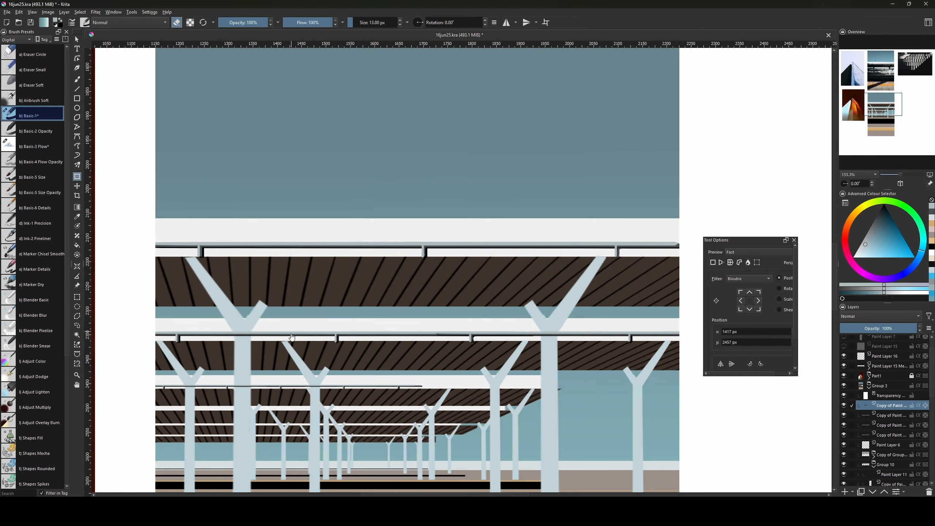
pyautogui.click(339, 385)
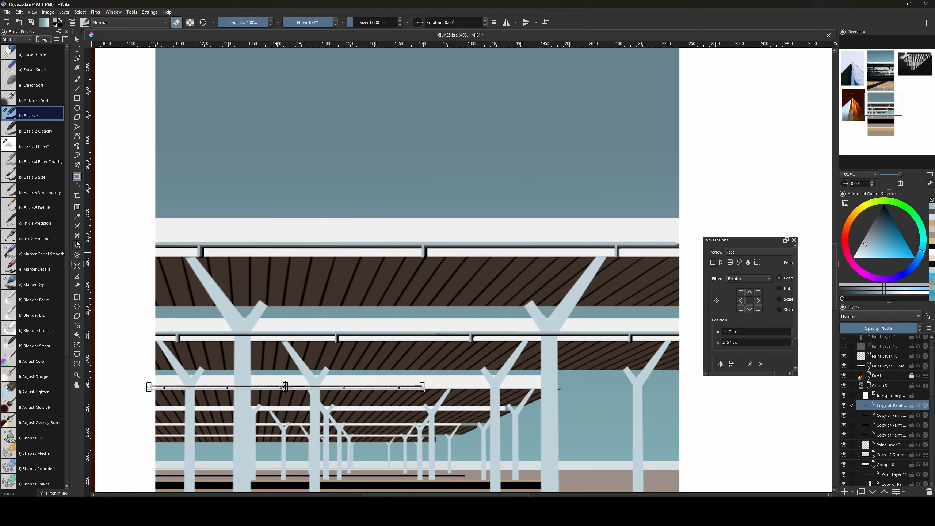
pyautogui.click(77, 186)
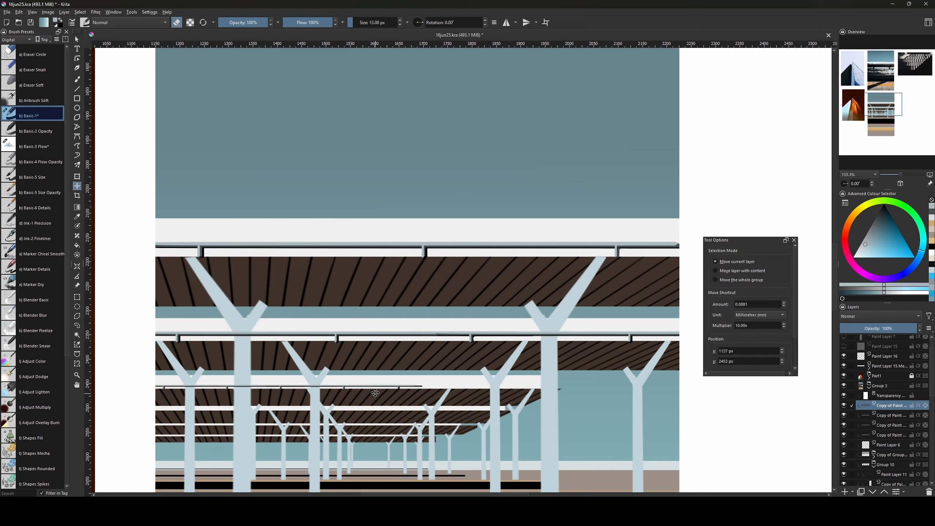
pyautogui.moveTo(375, 393); pyautogui.dragTo(491, 390)
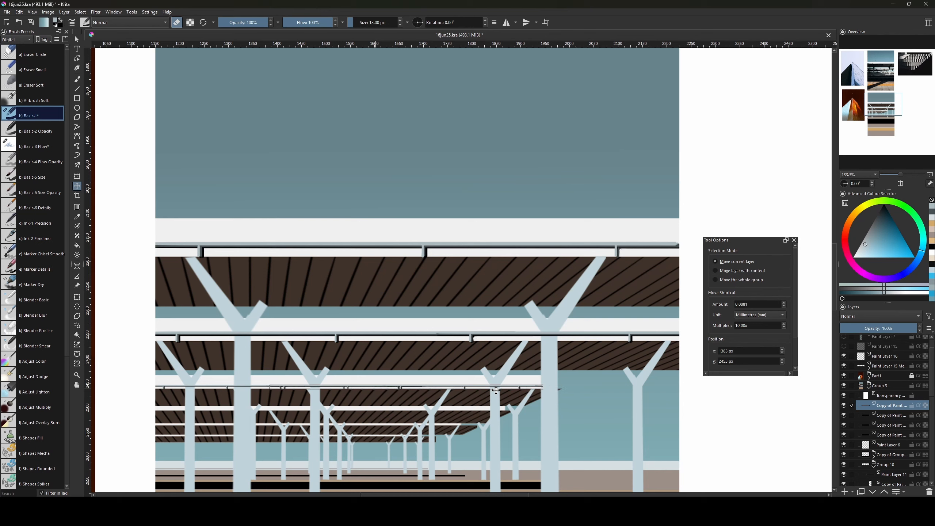
pyautogui.moveTo(495, 389); pyautogui.dragTo(495, 389)
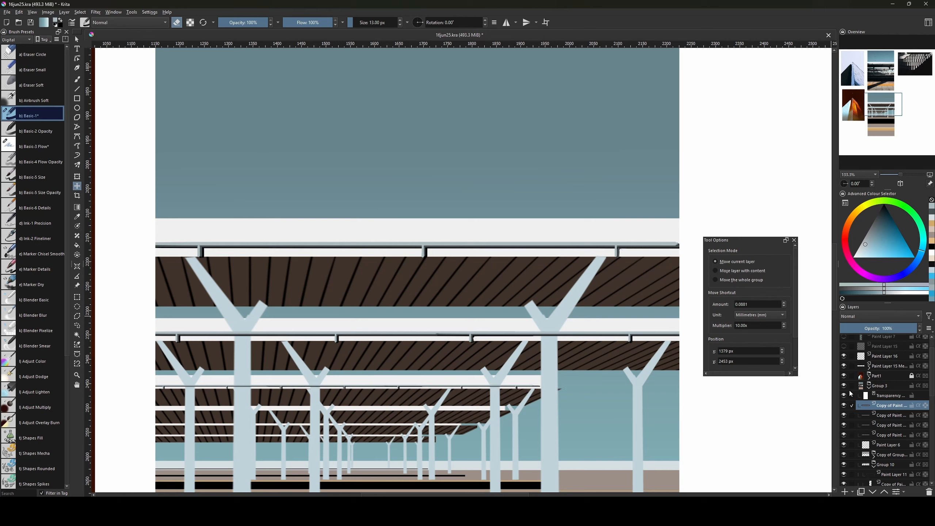
# Merge the third-canopy railing copy into the railing layer beneath and view the whole painting.
pyautogui.keyDown('ctrl'); pyautogui.click(883, 416); pyautogui.keyUp('ctrl')
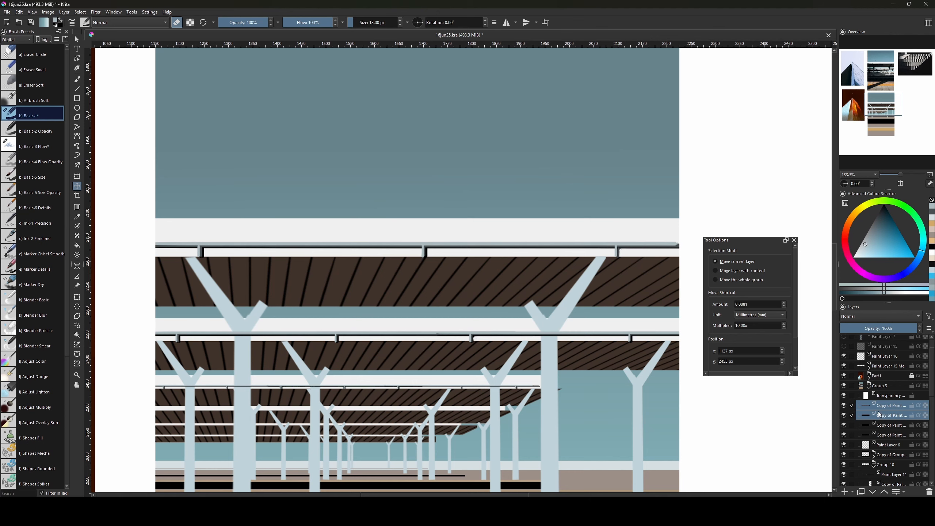
pyautogui.hotkey('ctrl', 'e')
pyautogui.scroll(-2, 504, 419)
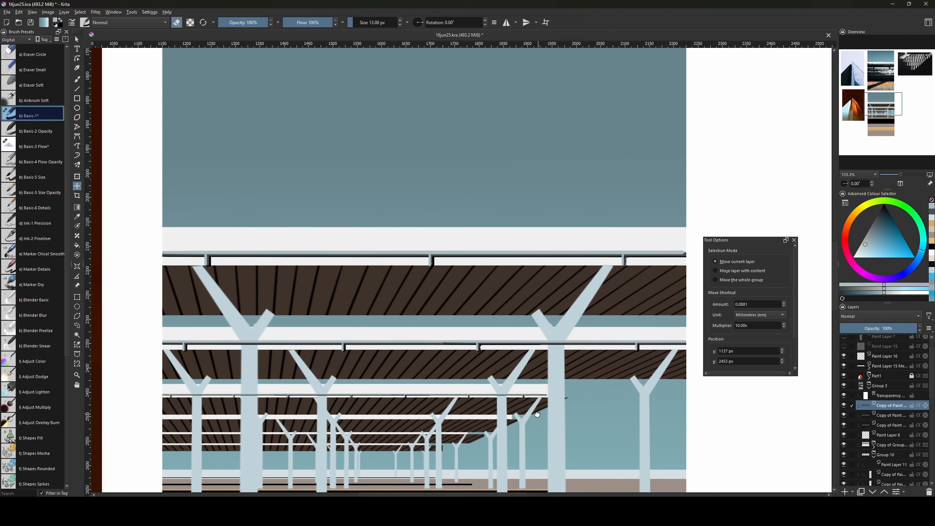
pyautogui.scroll(-2, 510, 370)
pyautogui.moveTo(503, 192); pyautogui.dragTo(475, 162)
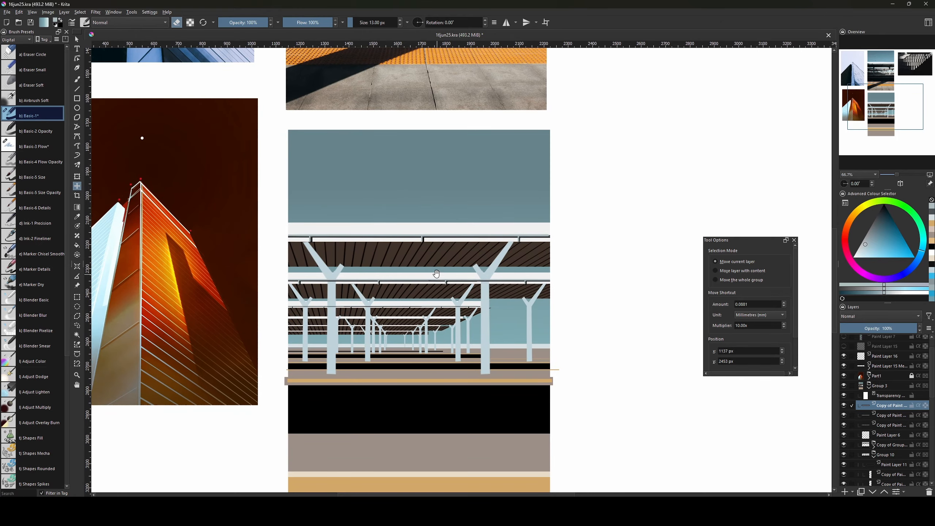
# Shorten the railing copy from its right end and move it down to the fourth canopy.
pyautogui.click(435, 275)
pyautogui.hotkey('ctrl', 't')
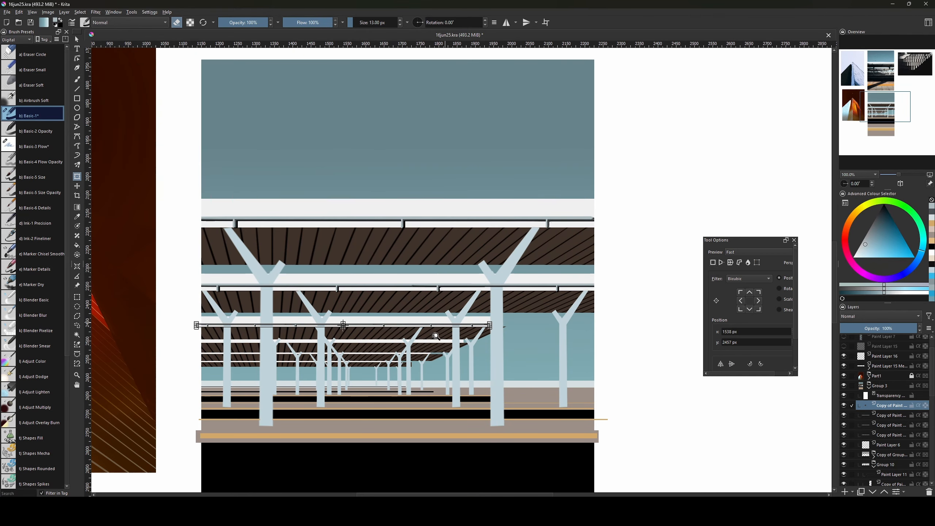
pyautogui.moveTo(489, 325); pyautogui.dragTo(405, 332)
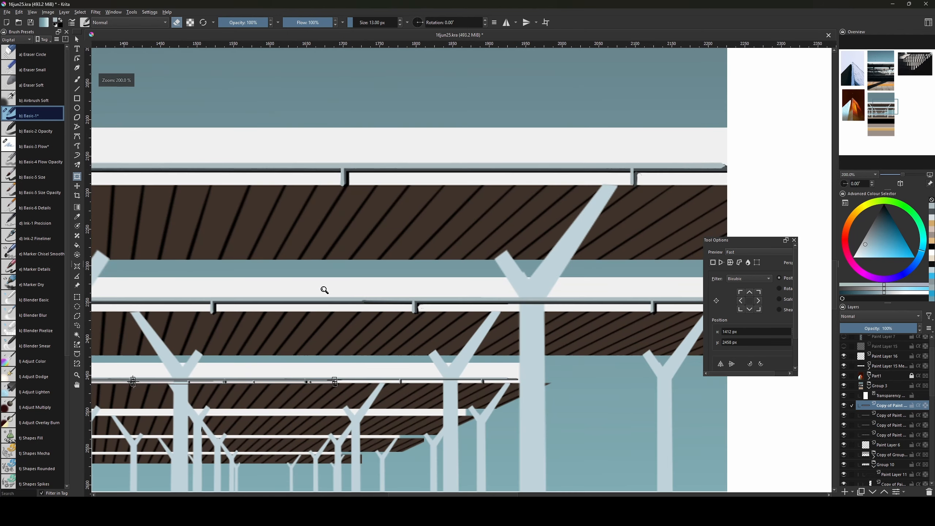
pyautogui.hotkey('ctrl', '+')
pyautogui.moveTo(413, 349); pyautogui.dragTo(567, 306)
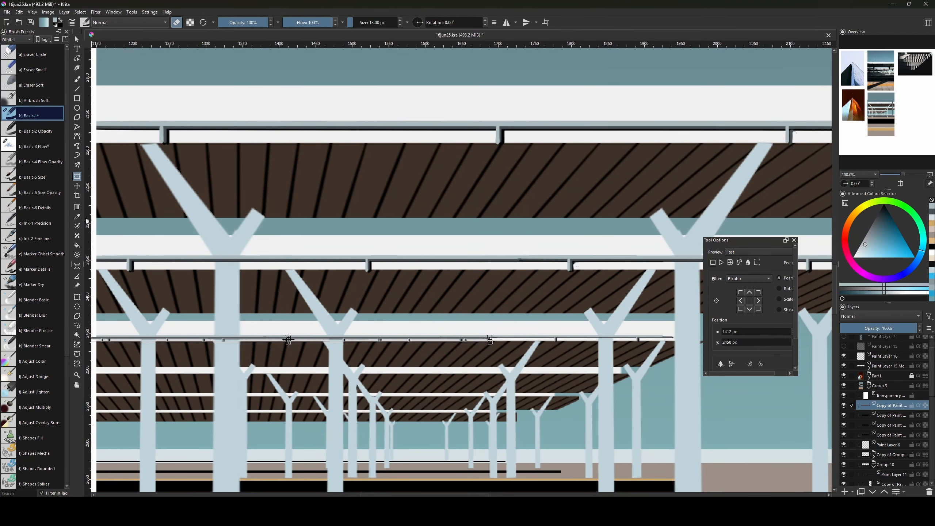
pyautogui.click(78, 186)
pyautogui.moveTo(378, 339); pyautogui.dragTo(420, 331)
pyautogui.moveTo(399, 366)
pyautogui.mouseDown()
pyautogui.moveTo(403, 359)
pyautogui.moveTo(381, 365)
pyautogui.mouseUp()
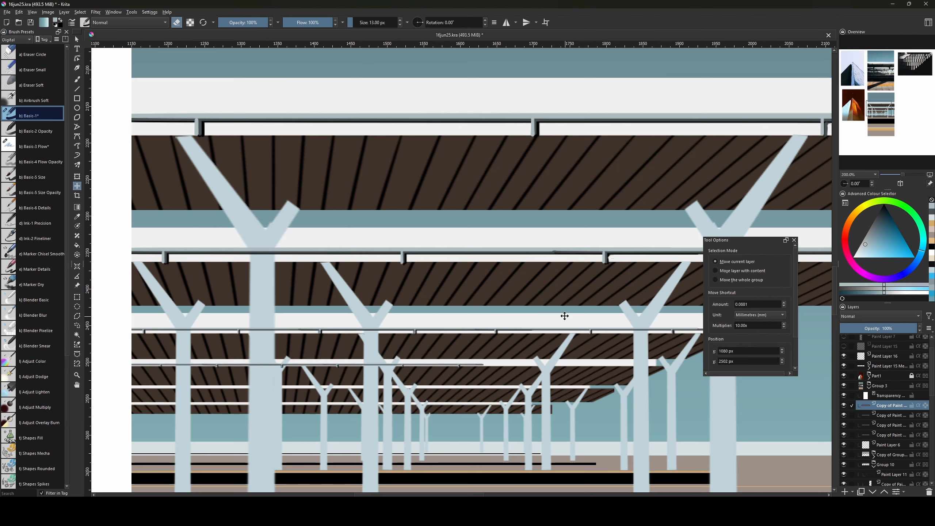
# Slide the railing right along the fourth canopy and merge it with the other railing layer.
pyautogui.hotkey('ctrl', 't')
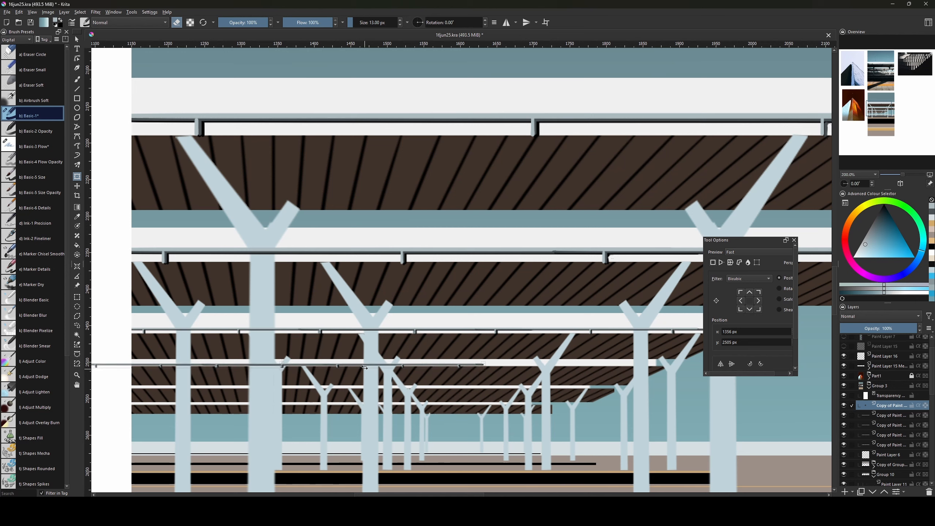
pyautogui.press('t')
pyautogui.moveTo(373, 367); pyautogui.dragTo(497, 365)
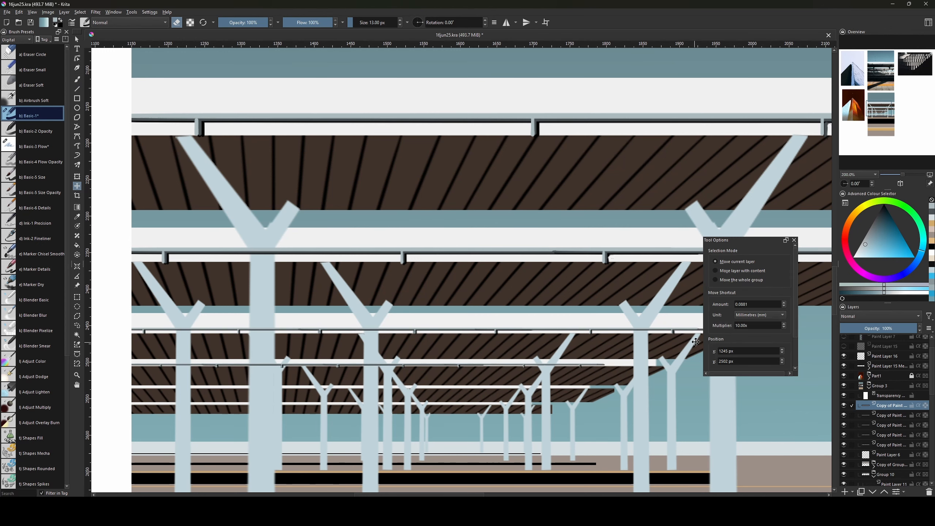
pyautogui.moveTo(614, 394); pyautogui.dragTo(564, 415)
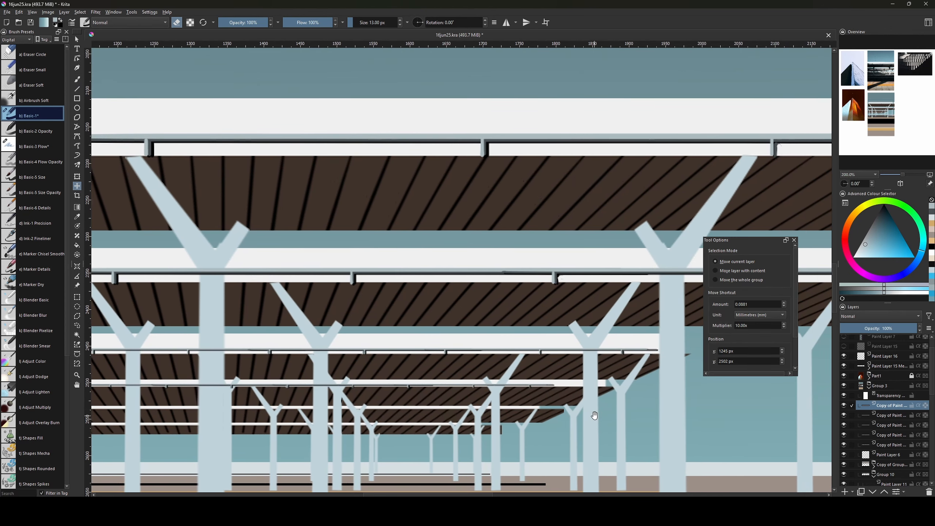
pyautogui.keyDown('ctrl'); pyautogui.click(883, 414); pyautogui.keyUp('ctrl')
pyautogui.hotkey('ctrl', 'e')
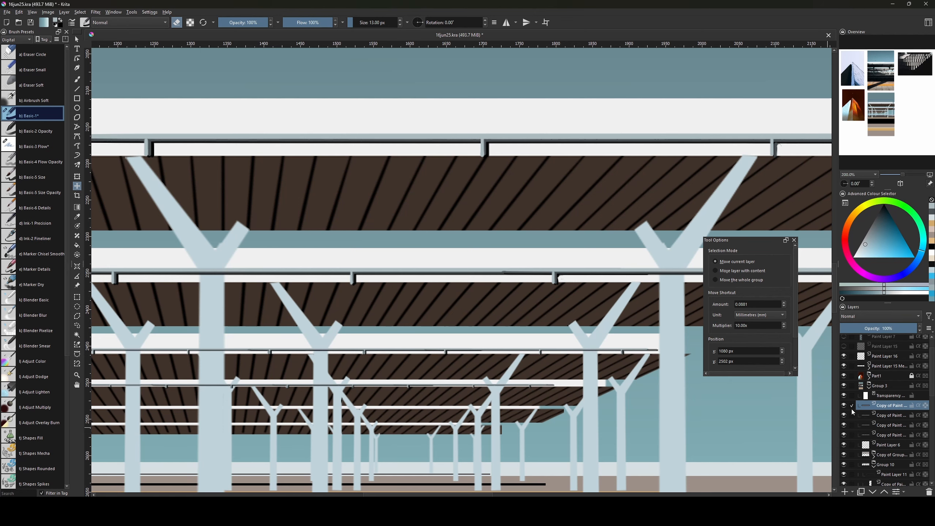
pyautogui.moveTo(566, 409); pyautogui.dragTo(638, 390)
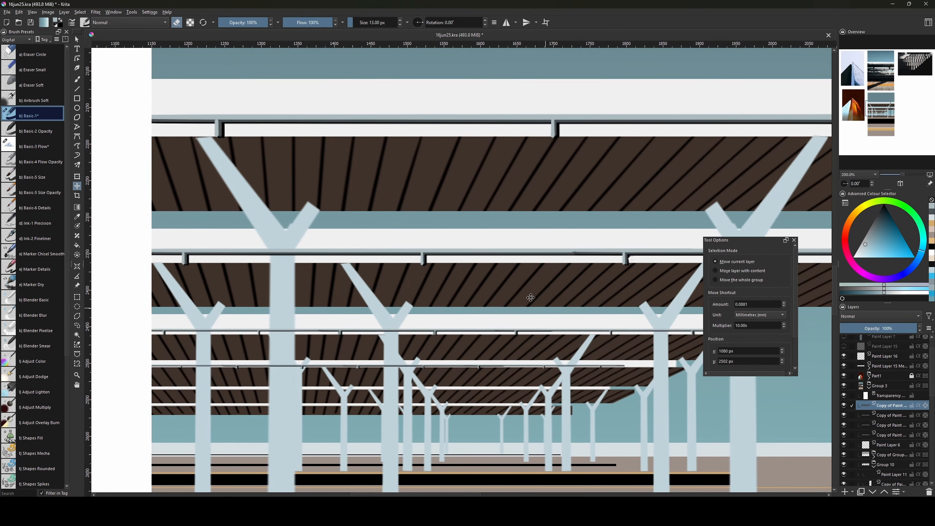
# On a new paint layer, draw a short 1 px black horizontal line among the distant railings.
pyautogui.press('Insert')
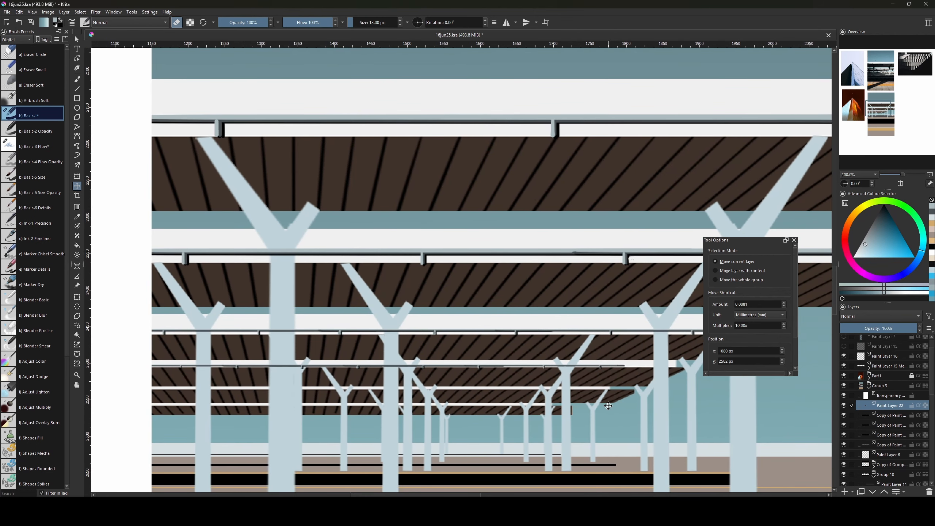
pyautogui.press('b')
pyautogui.press('[')
pyautogui.press('[')
pyautogui.press('[')
pyautogui.press('[')
pyautogui.press('[')
pyautogui.press('[')
pyautogui.press('[')
pyautogui.press('[')
pyautogui.press('[')
pyautogui.press('[')
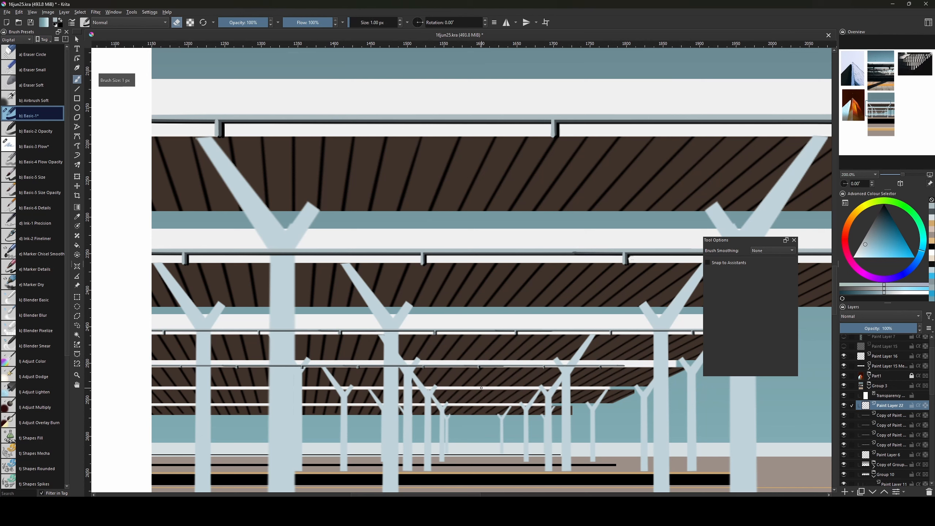
pyautogui.press('v')
pyautogui.press('[')
pyautogui.press(']')
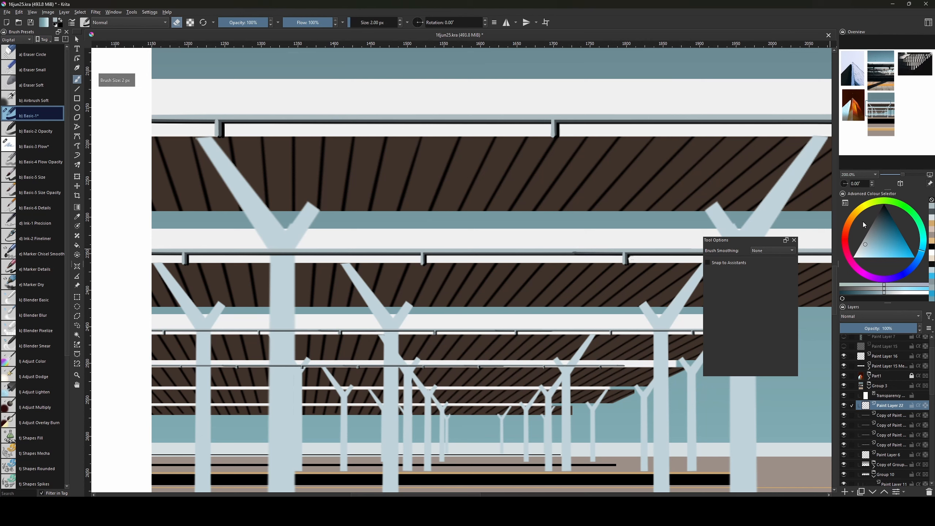
pyautogui.press('d')
pyautogui.press('e')
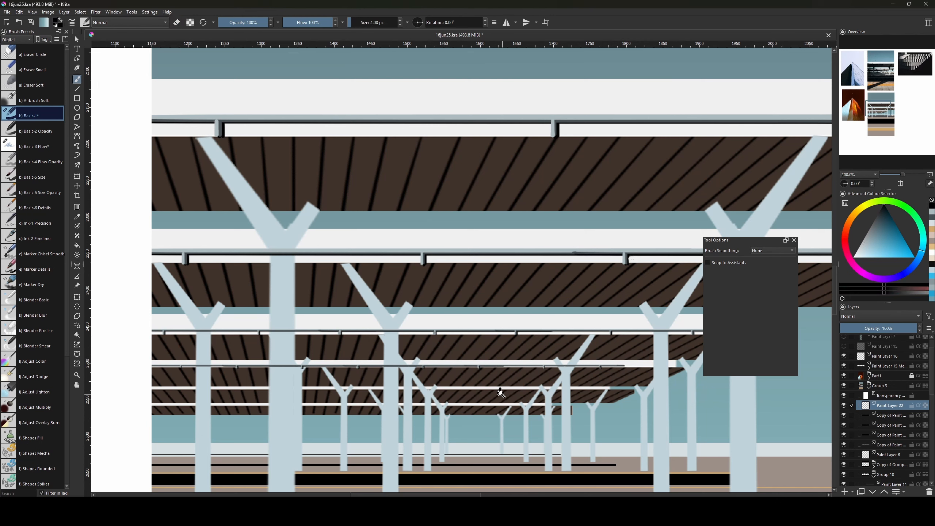
pyautogui.press('[')
pyautogui.moveTo(491, 389); pyautogui.dragTo(526, 389)
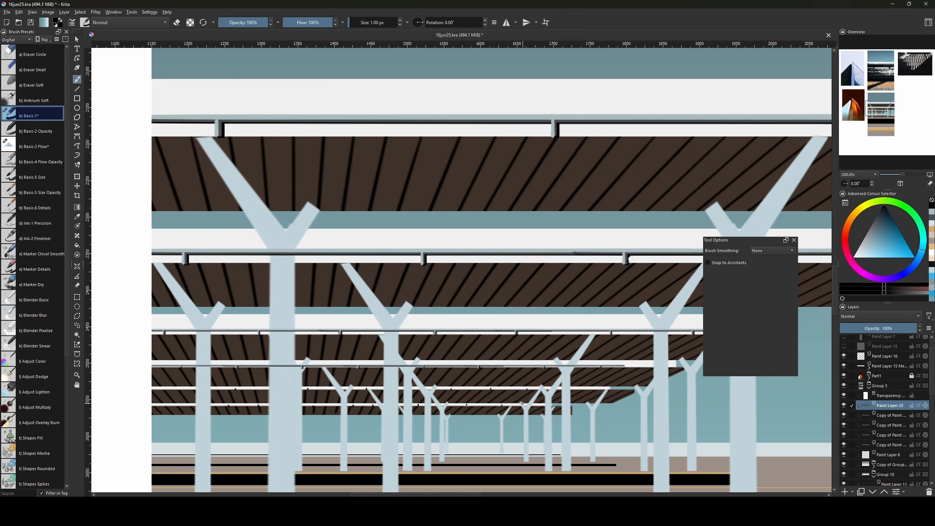
# Merge the five selected pillar layers into one layer and hide it to check its content.
pyautogui.hotkey('ctrl', '-')
pyautogui.hotkey('ctrl', '-')
pyautogui.hotkey('ctrl', '-')
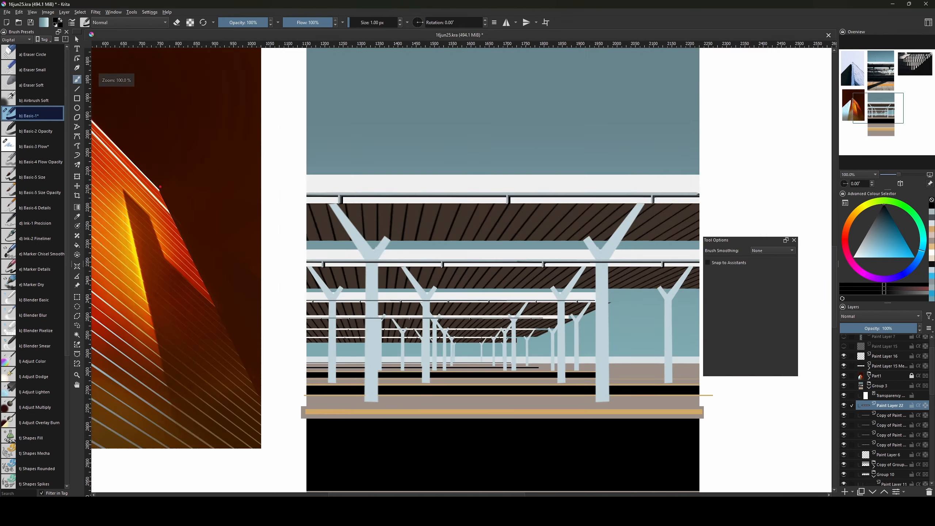
pyautogui.moveTo(629, 404); pyautogui.dragTo(557, 412)
pyautogui.keyDown('shift'); pyautogui.click(885, 441); pyautogui.keyUp('shift')
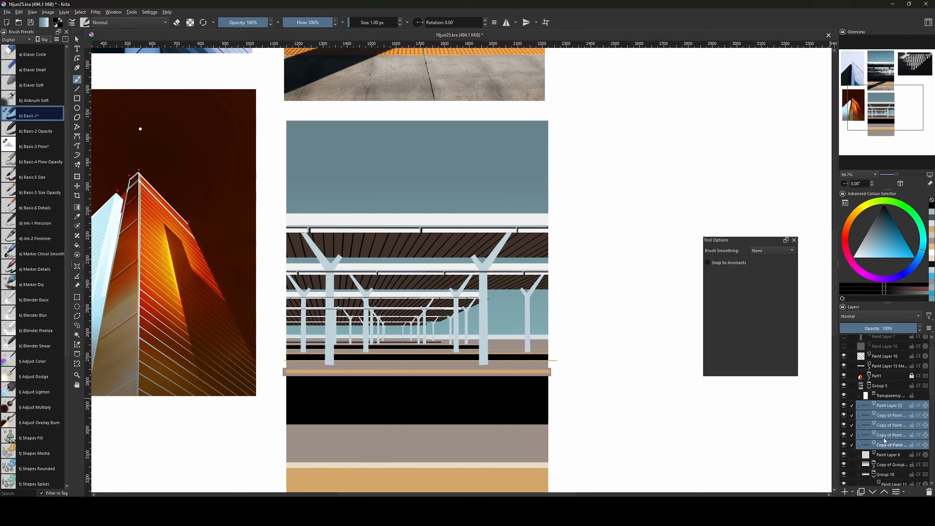
pyautogui.hotkey('ctrl', 'e')
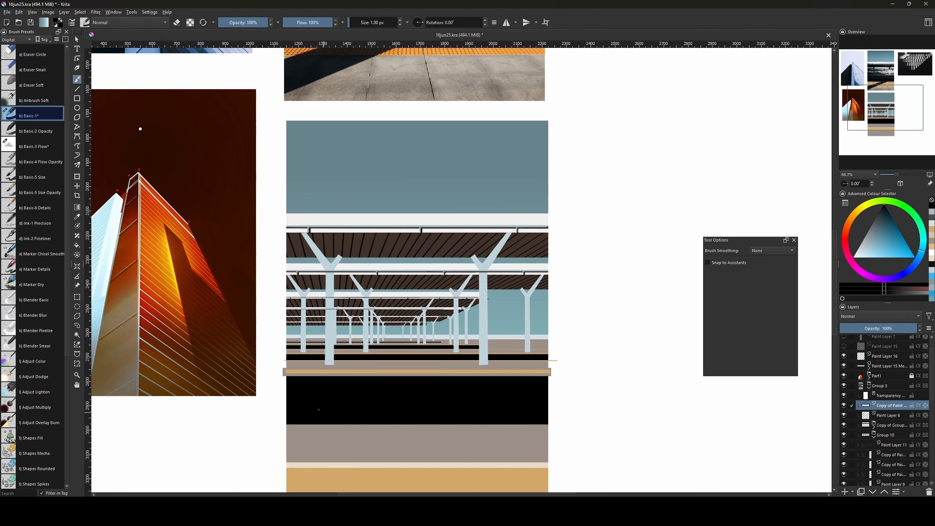
pyautogui.click(846, 404)
# Contiguously select the light-blue pillars and horizon strip, then show the merged layer again.
pyautogui.press('w')
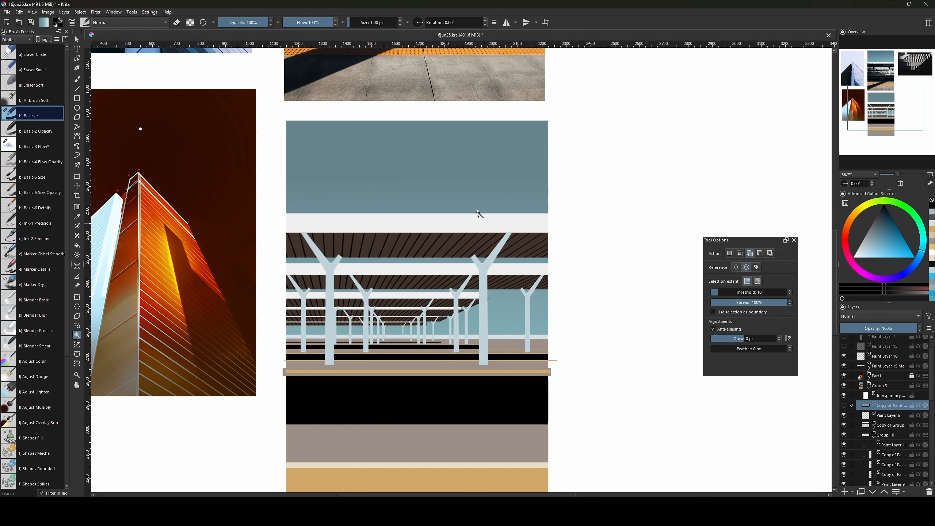
pyautogui.hotkey('ctrl', '+')
pyautogui.click(494, 281)
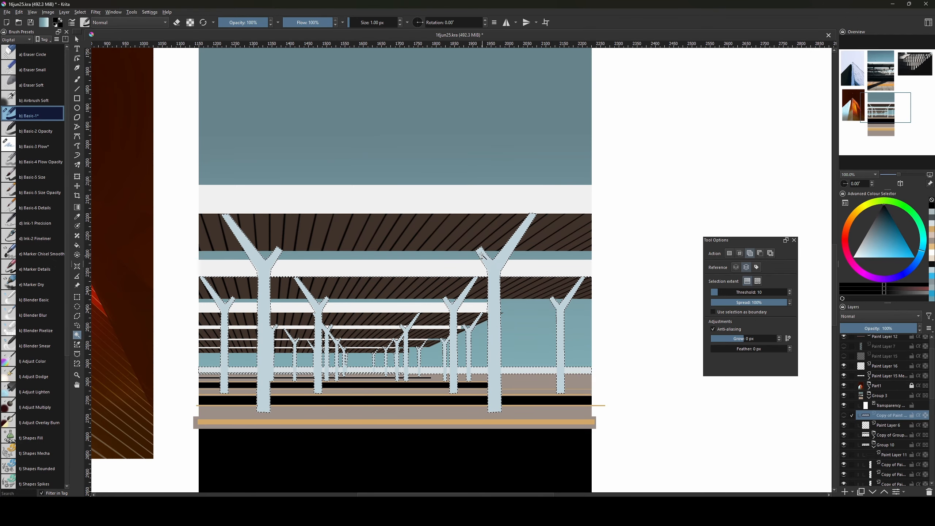
pyautogui.click(843, 417)
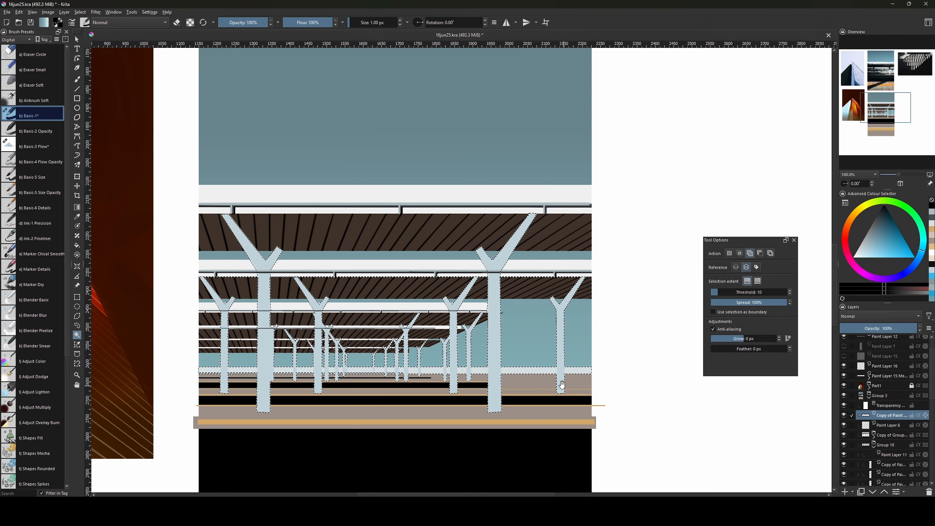
pyautogui.moveTo(565, 386); pyautogui.dragTo(585, 409)
pyautogui.press('b')
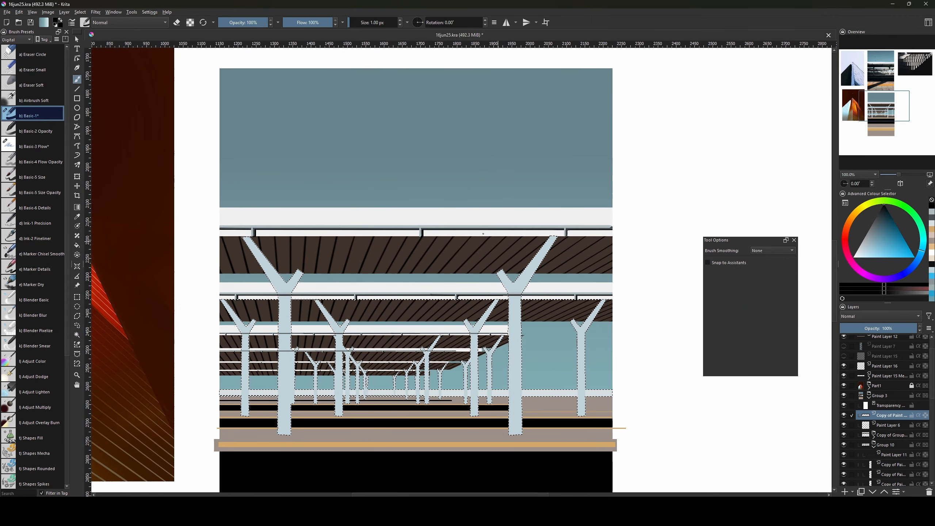
pyautogui.press(']')
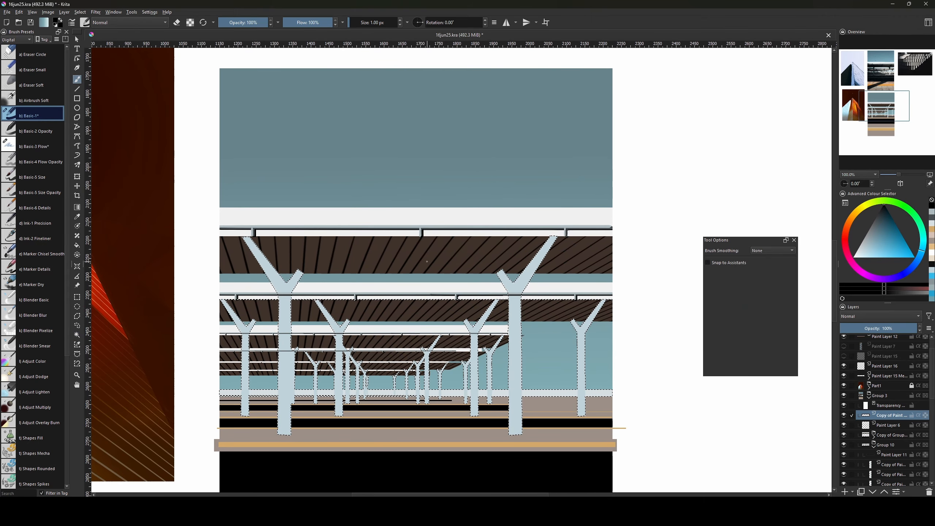
pyautogui.press(']')
pyautogui.press(']')
pyautogui.press(']')
pyautogui.press(']')
pyautogui.press(']')
pyautogui.press(']')
pyautogui.press(']')
pyautogui.press(']')
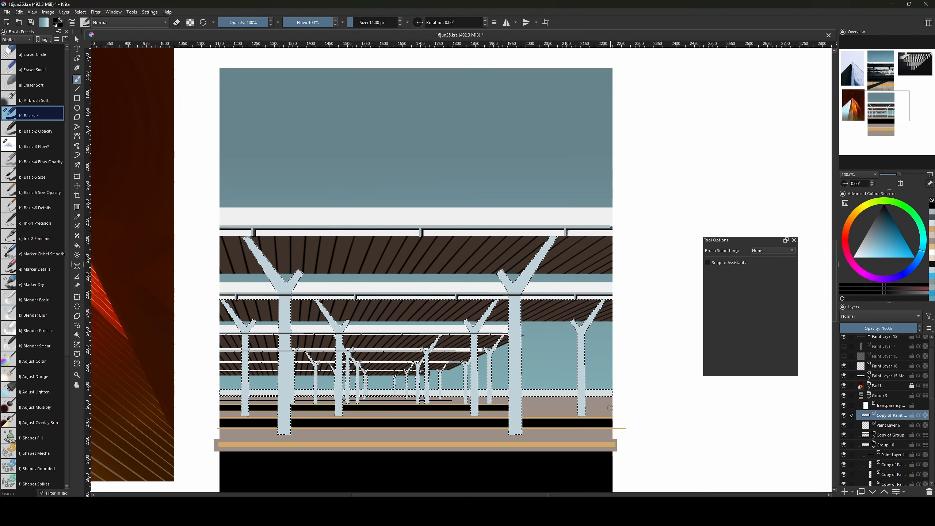
# Add a transparency mask to the merged layer from the pillar selection.
pyautogui.hotkey('ctrl', 'shift', 'm')
pyautogui.moveTo(546, 429); pyautogui.dragTo(567, 433)
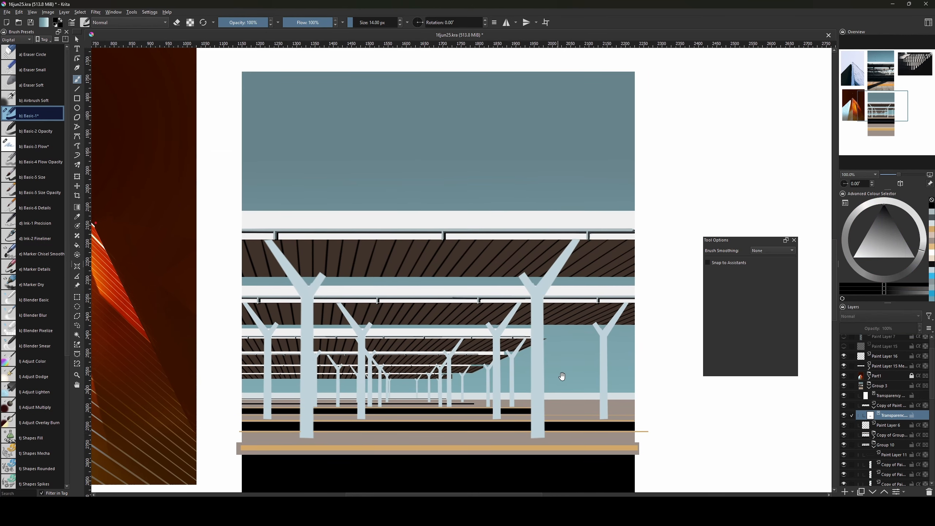
pyautogui.scroll(3, 568, 281)
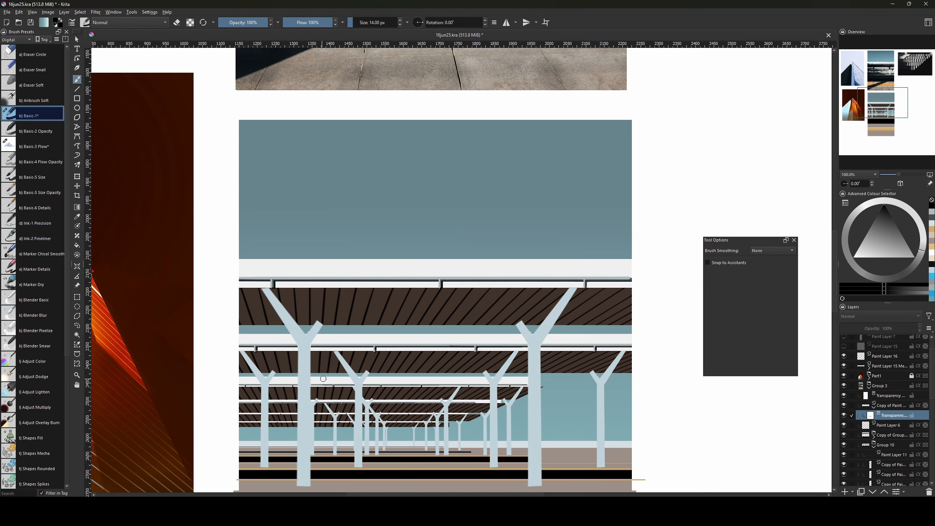
pyautogui.moveTo(422, 362); pyautogui.dragTo(394, 272)
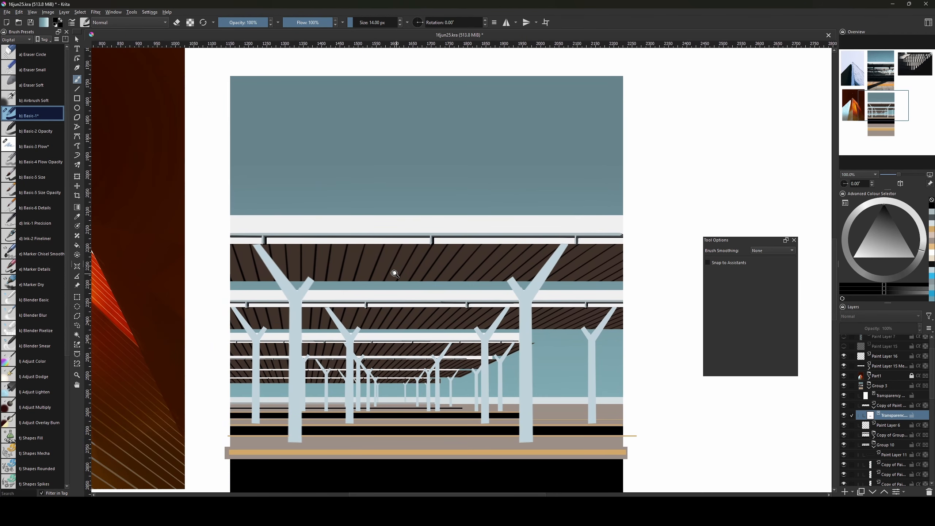
pyautogui.hotkey('ctrl', '-')
pyautogui.hotkey('ctrl', '-')
pyautogui.moveTo(549, 393); pyautogui.dragTo(520, 368)
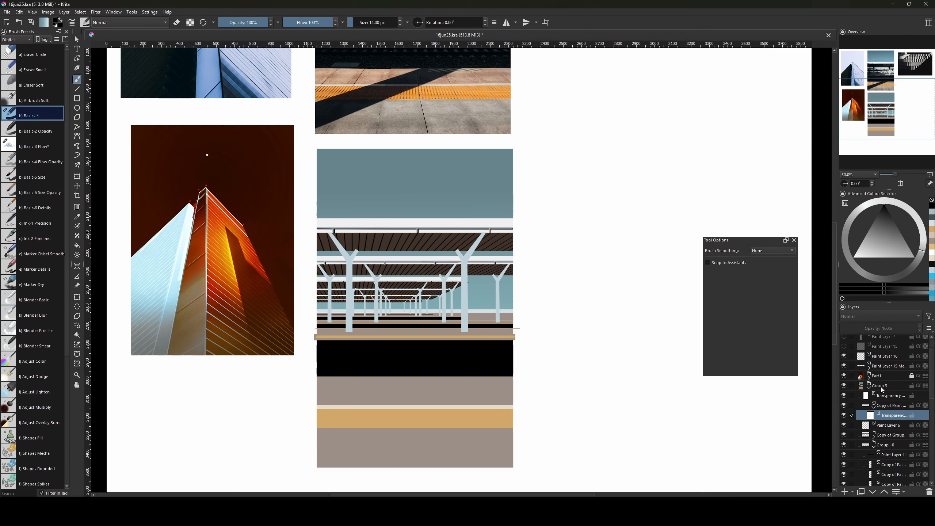
# Collapse Group 10 and the expanded copied group in the layer stack.
pyautogui.moveTo(933, 373)
pyautogui.mouseDown()
pyautogui.moveTo(932, 418)
pyautogui.moveTo(932, 387)
pyautogui.mouseUp()
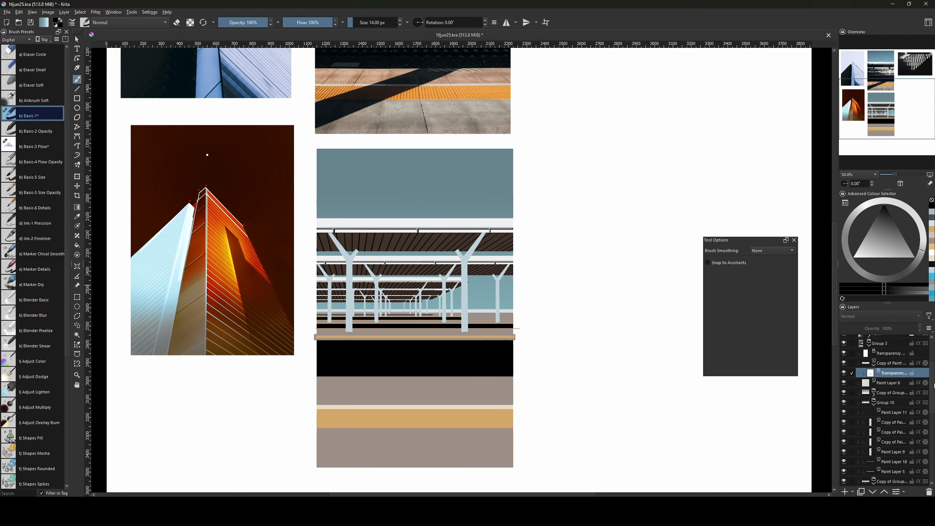
pyautogui.click(875, 404)
pyautogui.click(875, 414)
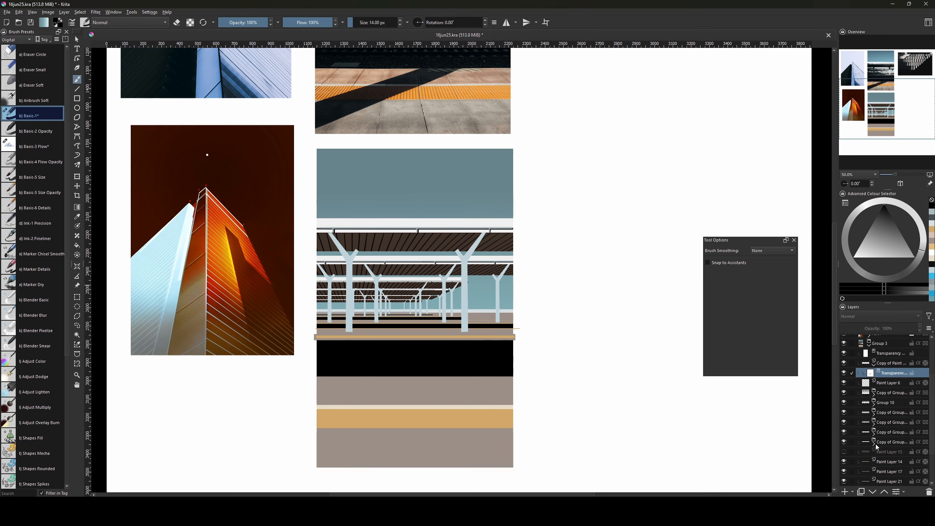
pyautogui.moveTo(933, 426); pyautogui.dragTo(932, 465)
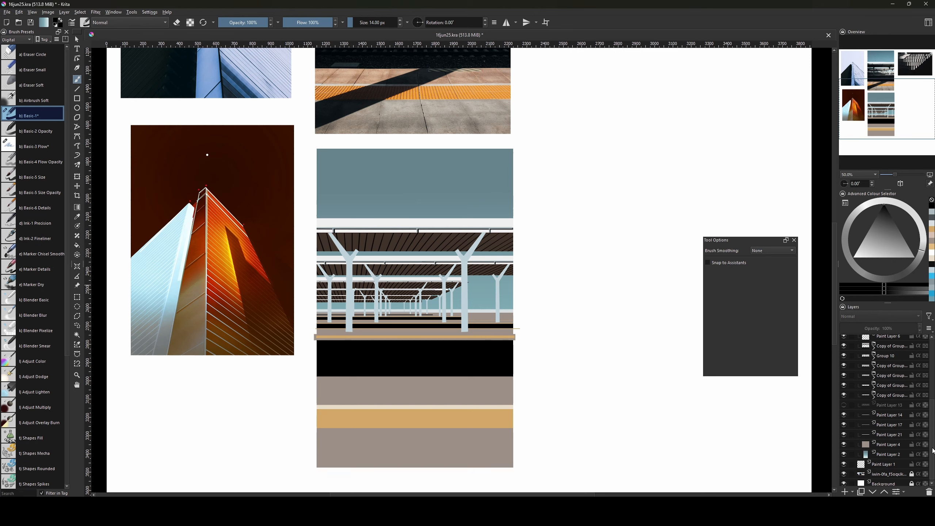
pyautogui.moveTo(466, 229); pyautogui.dragTo(502, 399)
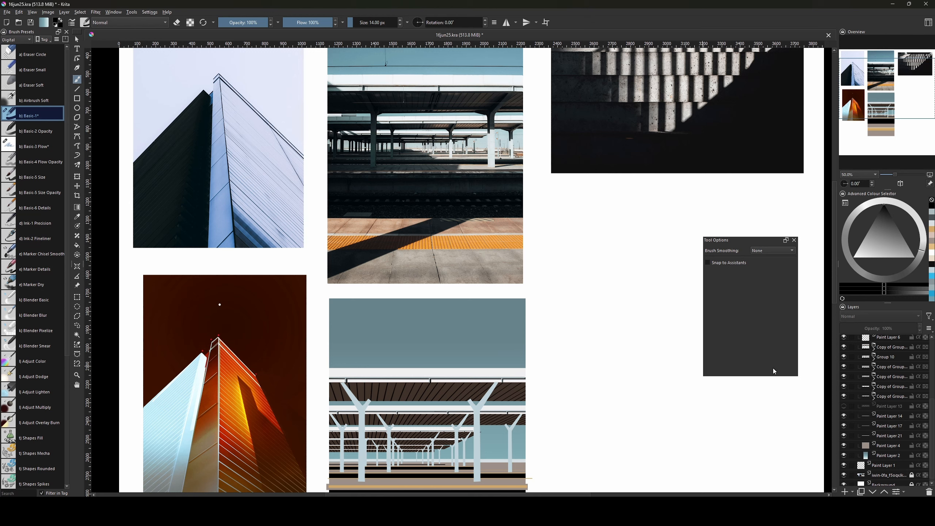
# Select the layers from the merged layer down to Paint Layer 4 and group them as Group 22.
pyautogui.moveTo(931, 406); pyautogui.dragTo(927, 375)
pyautogui.click(873, 385)
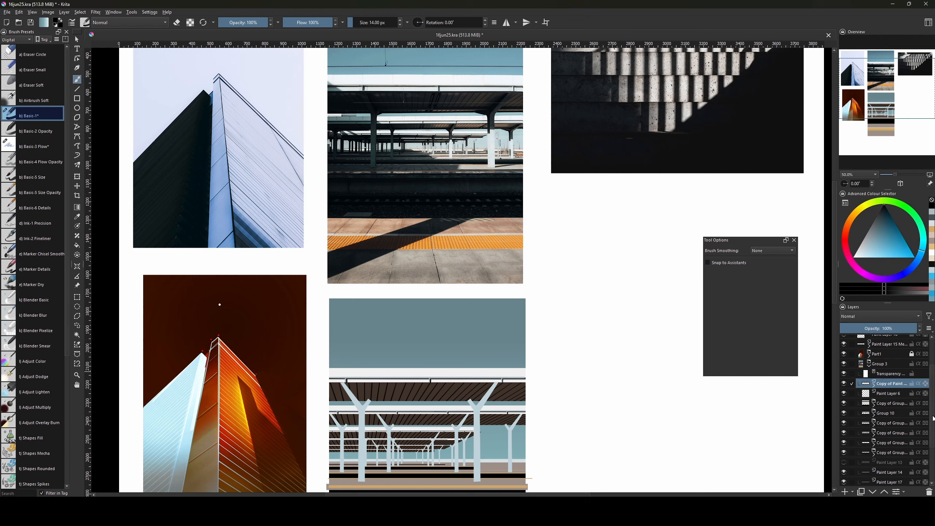
pyautogui.moveTo(933, 418); pyautogui.dragTo(933, 457)
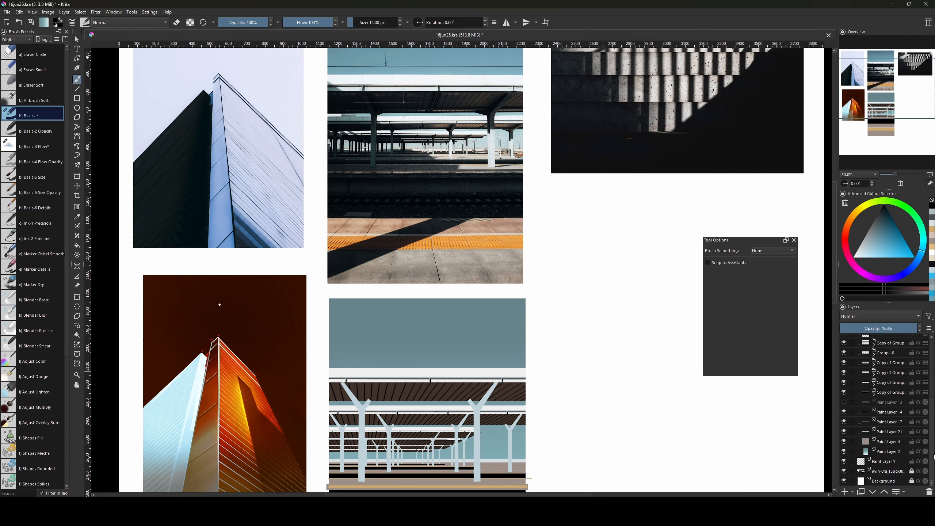
pyautogui.keyDown('shift'); pyautogui.click(888, 442); pyautogui.keyUp('shift')
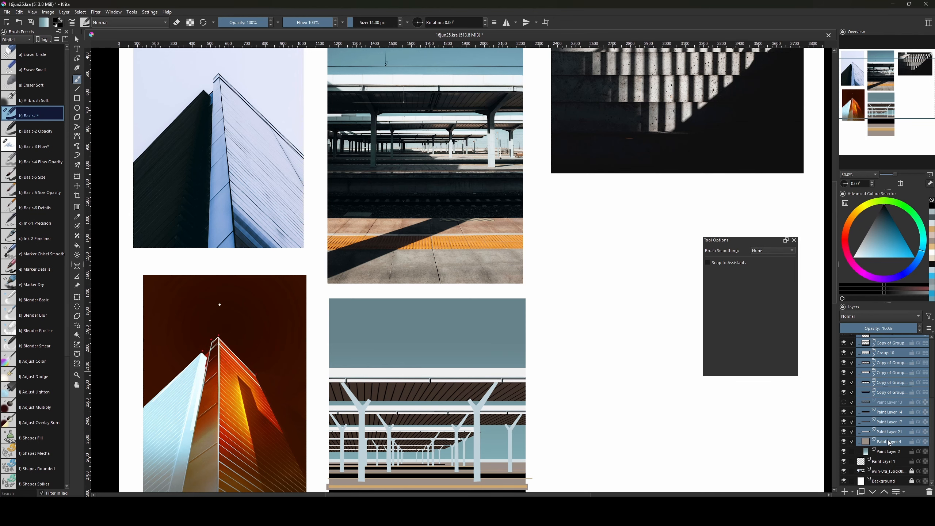
pyautogui.moveTo(674, 472); pyautogui.dragTo(661, 438)
pyautogui.scroll(2, 889, 450)
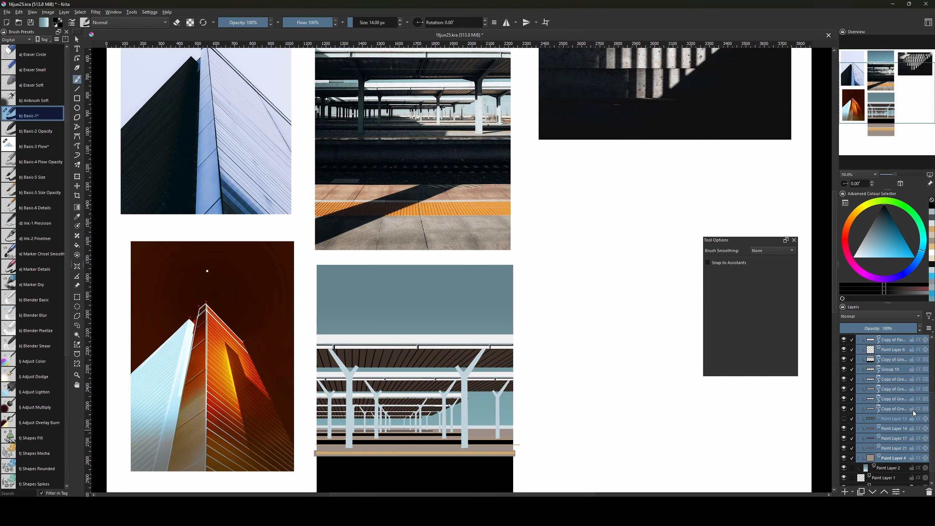
pyautogui.scroll(5, 894, 393)
pyautogui.click(874, 383)
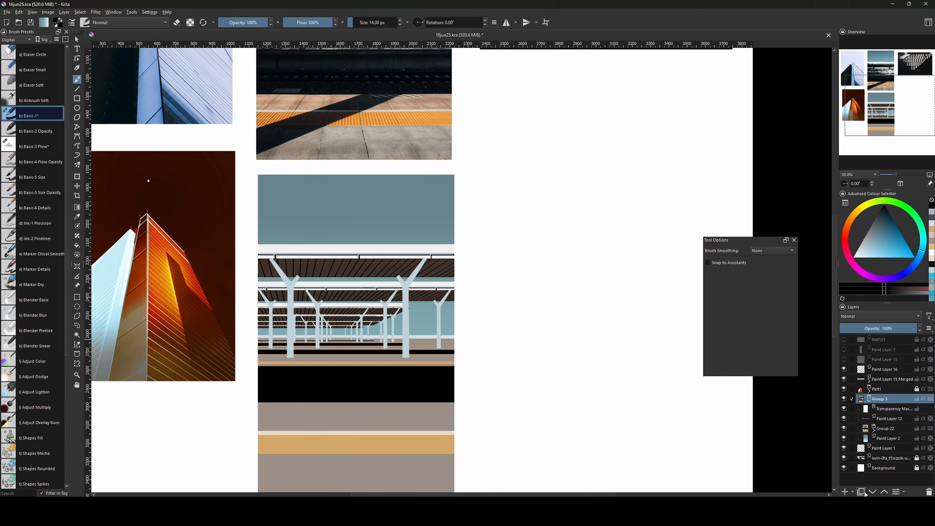
# Add a Levels filter mask to Group 3, lowering the output white level to darken the painting.
pyautogui.click(854, 494)
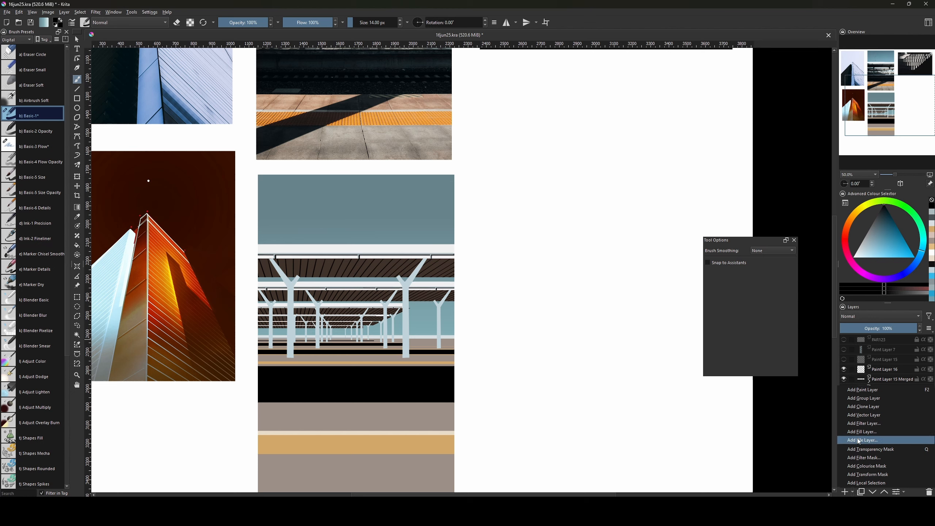
pyautogui.click(864, 458)
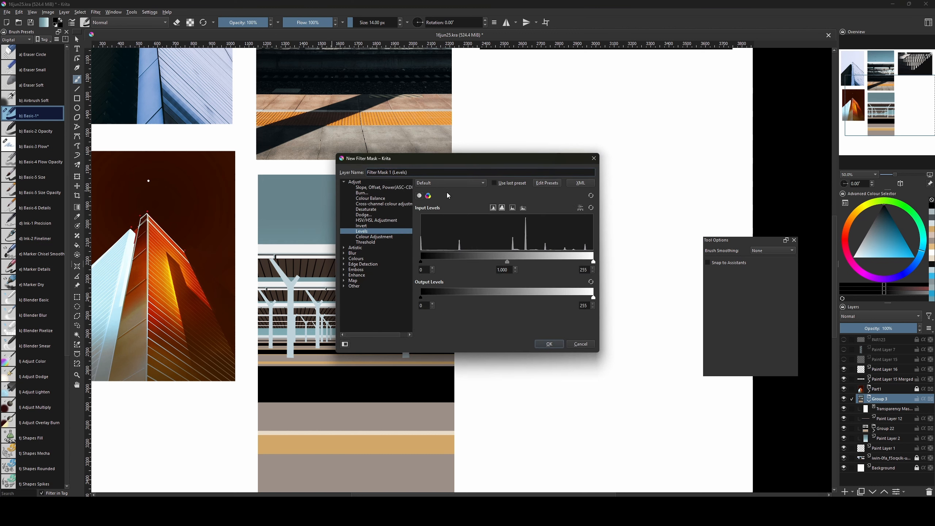
pyautogui.moveTo(510, 160); pyautogui.dragTo(626, 172)
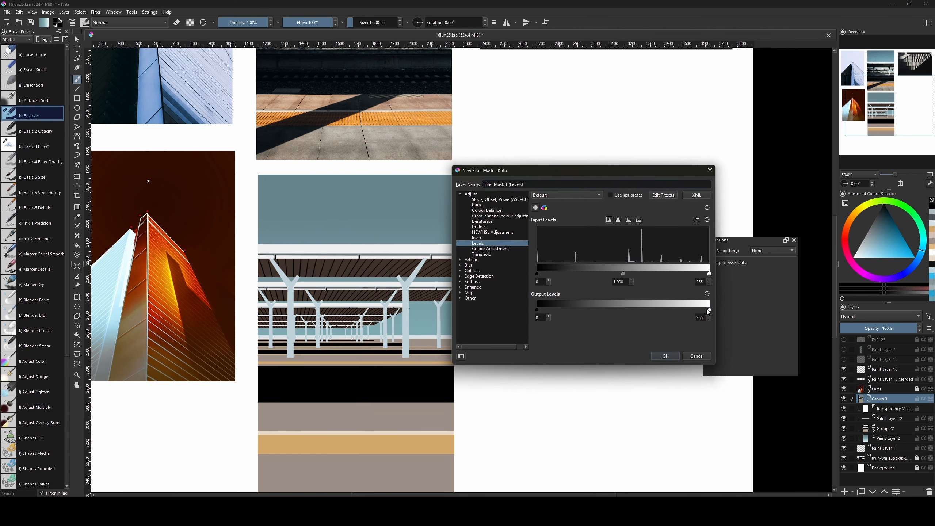
pyautogui.moveTo(708, 311); pyautogui.dragTo(610, 315)
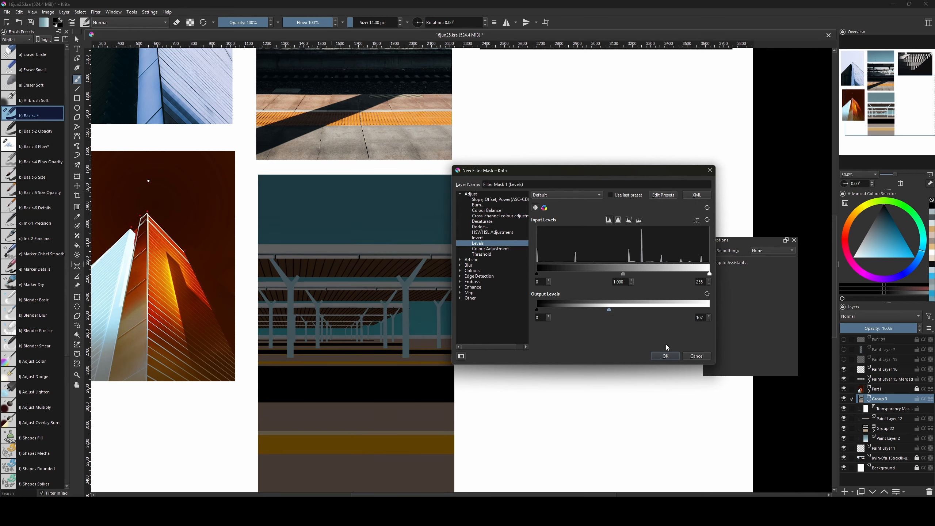
pyautogui.click(667, 355)
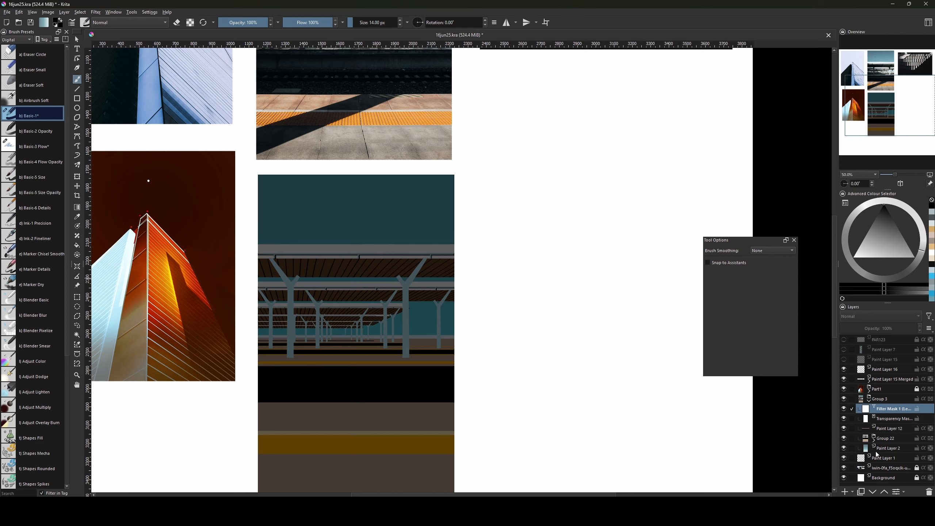
# Toggle the Levels filter mask off and on to compare, leaving the darkening applied.
pyautogui.click(844, 409)
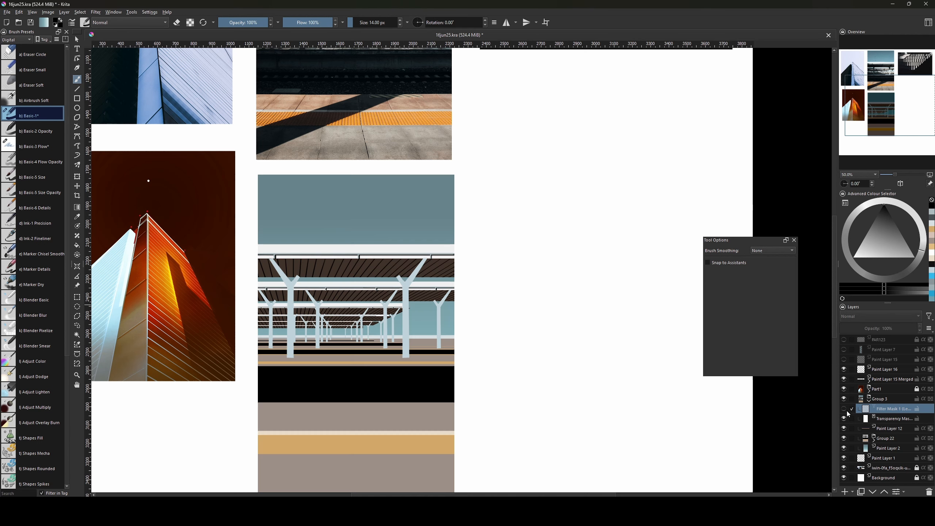
pyautogui.click(844, 408)
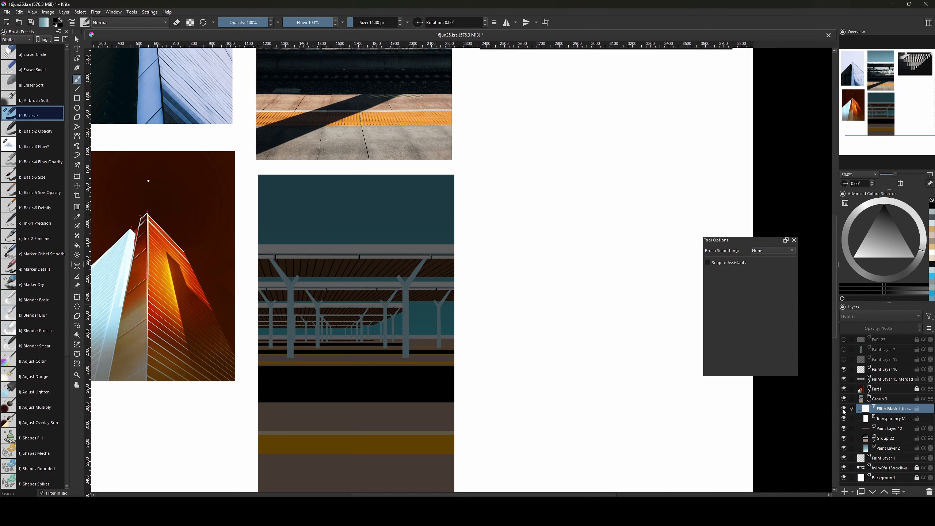
pyautogui.click(844, 409)
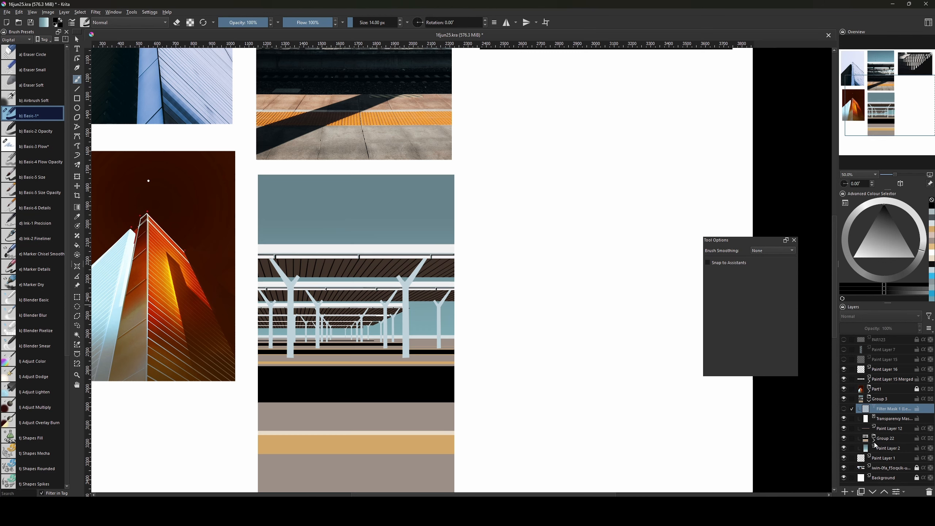
pyautogui.click(844, 410)
pyautogui.moveTo(541, 388); pyautogui.dragTo(590, 417)
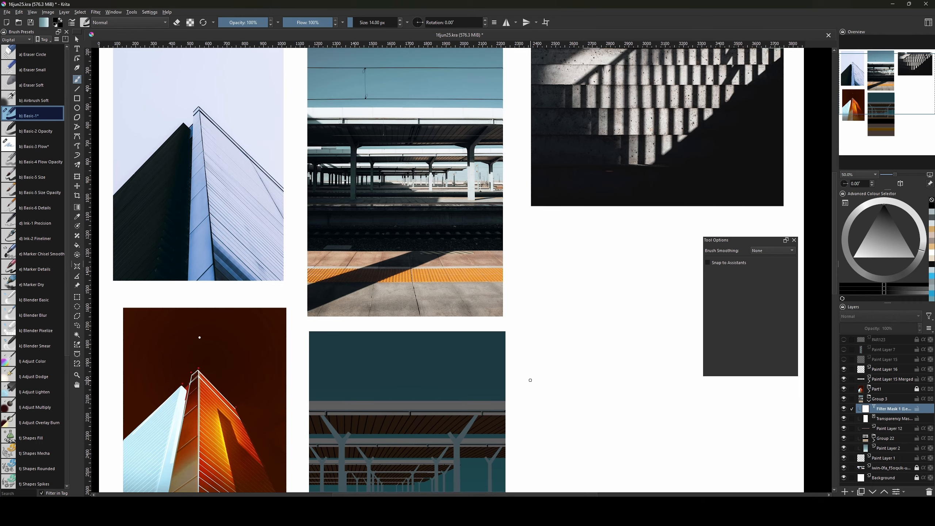
# Fill the sky area of the platform painting with a lighter blue-grey.
pyautogui.press('-')
pyautogui.moveTo(551, 382); pyautogui.dragTo(572, 366)
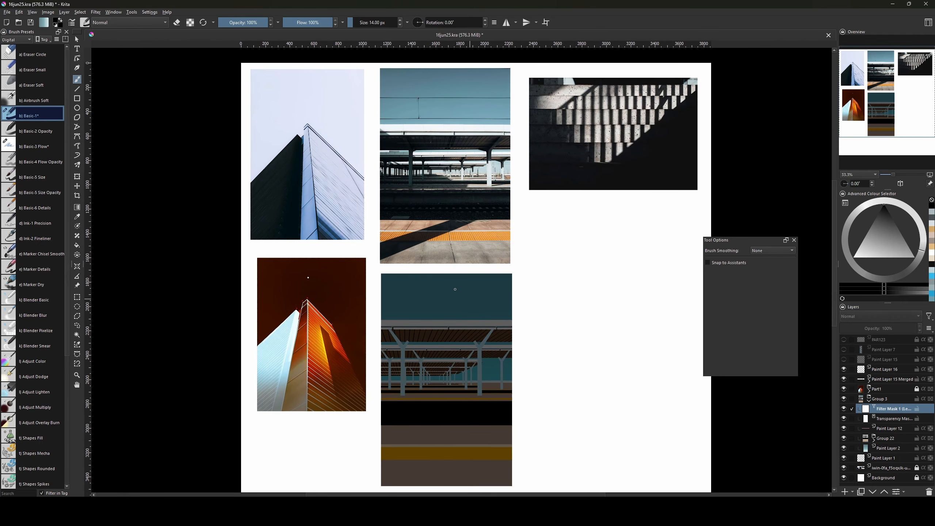
pyautogui.hotkey('ctrl', 'r')
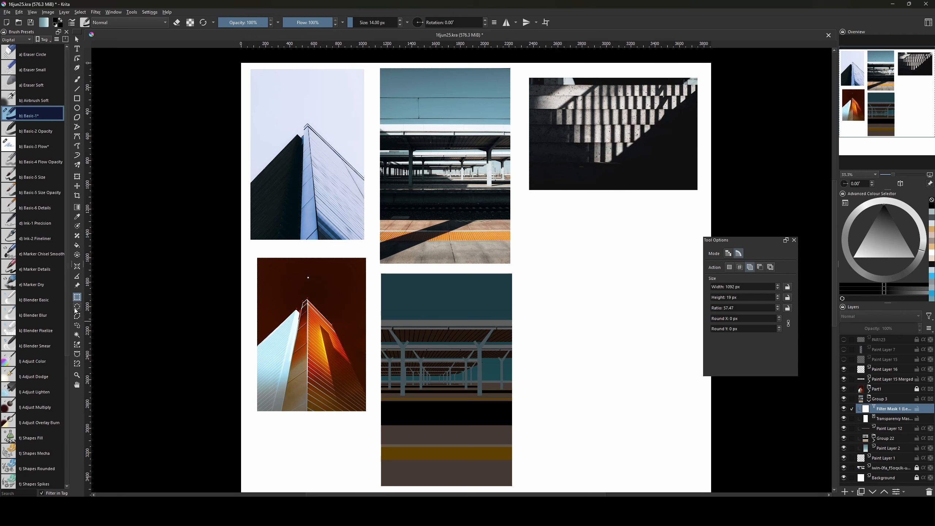
pyautogui.moveTo(375, 269); pyautogui.dragTo(532, 327)
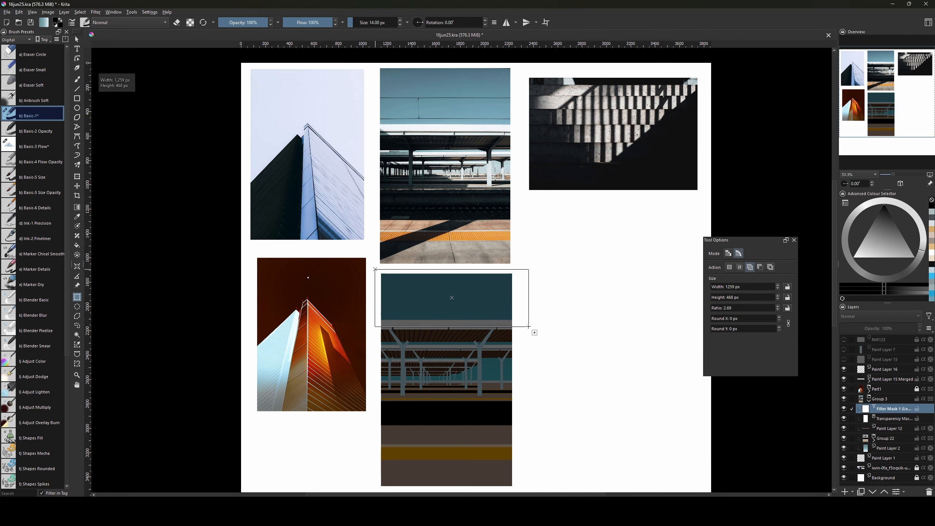
pyautogui.moveTo(529, 328); pyautogui.dragTo(530, 328)
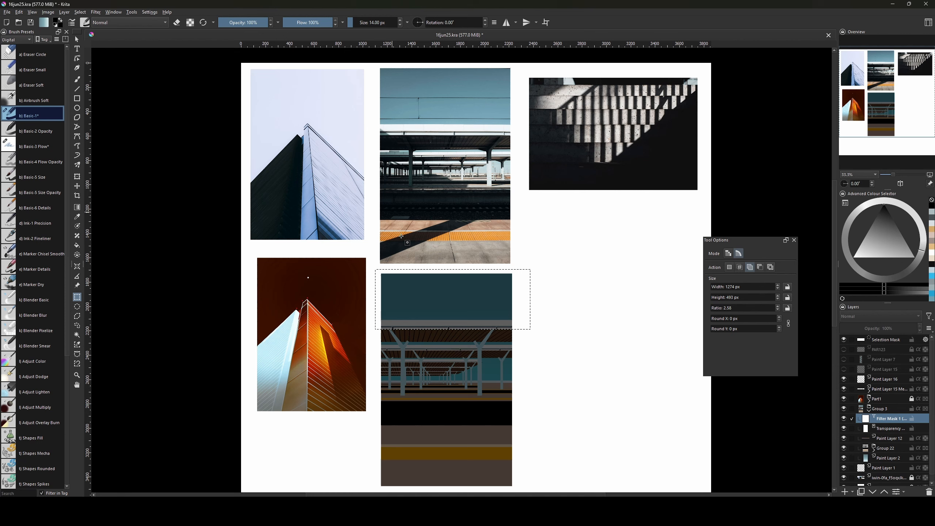
pyautogui.press('f')
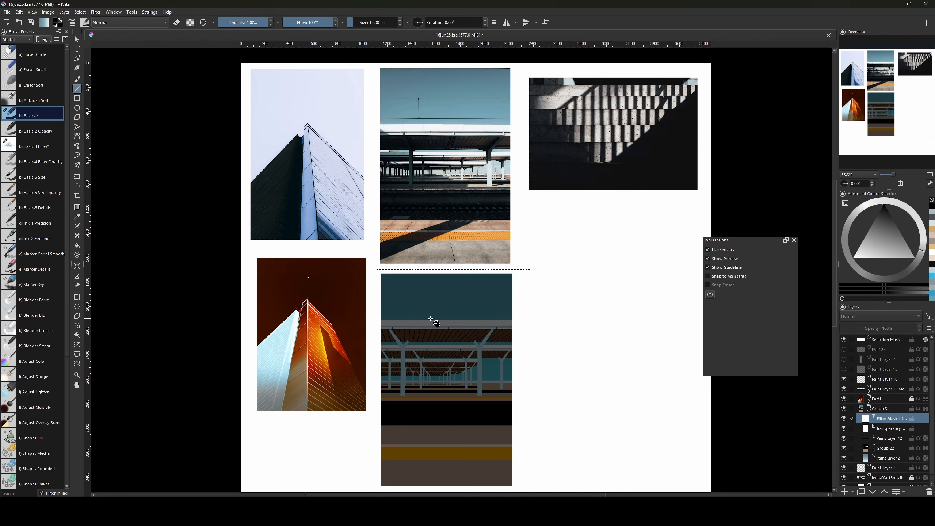
pyautogui.click(445, 306)
pyautogui.moveTo(580, 311); pyautogui.dragTo(542, 325)
pyautogui.hotkey('ctrl', 'shift', 'a')
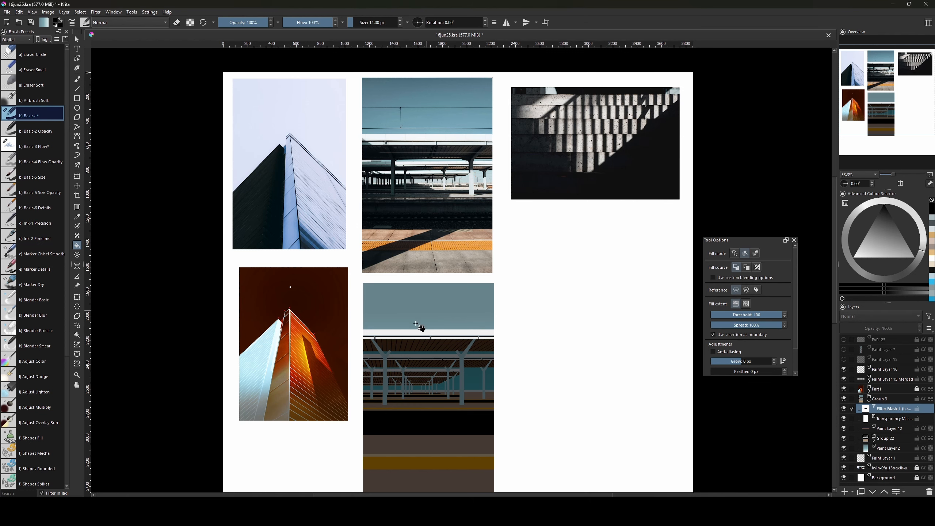
# Fill the bottom floor bands of the painting to brighten them.
pyautogui.moveTo(428, 428); pyautogui.dragTo(422, 397)
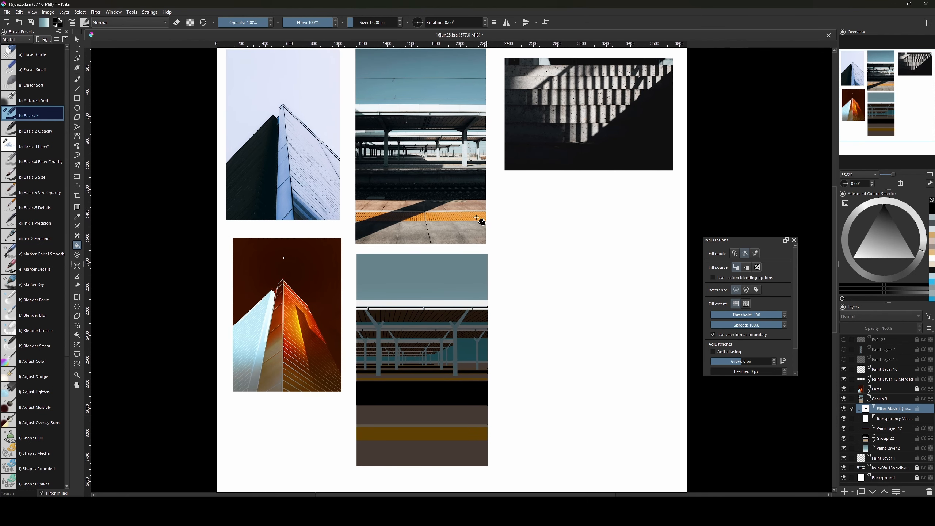
pyautogui.press('l')
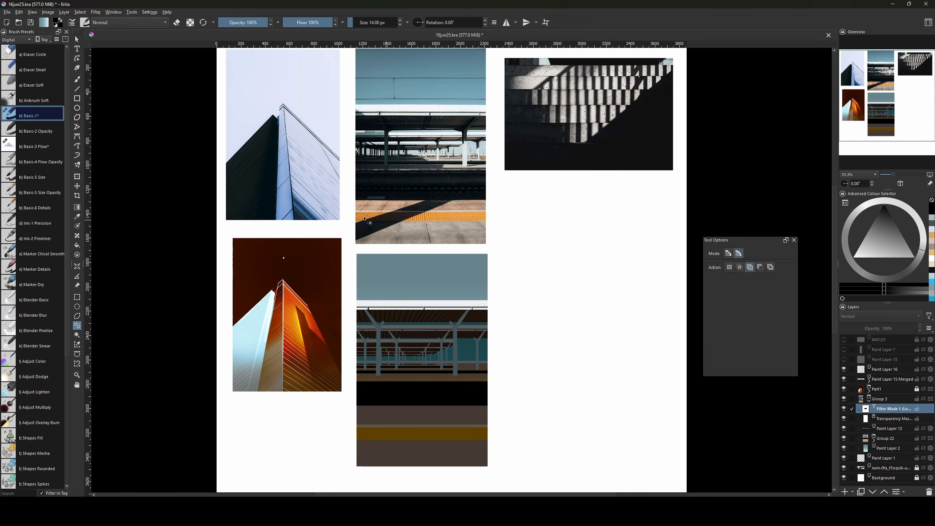
pyautogui.moveTo(456, 368); pyautogui.dragTo(457, 352)
pyautogui.hotkey('ctrl', 'r')
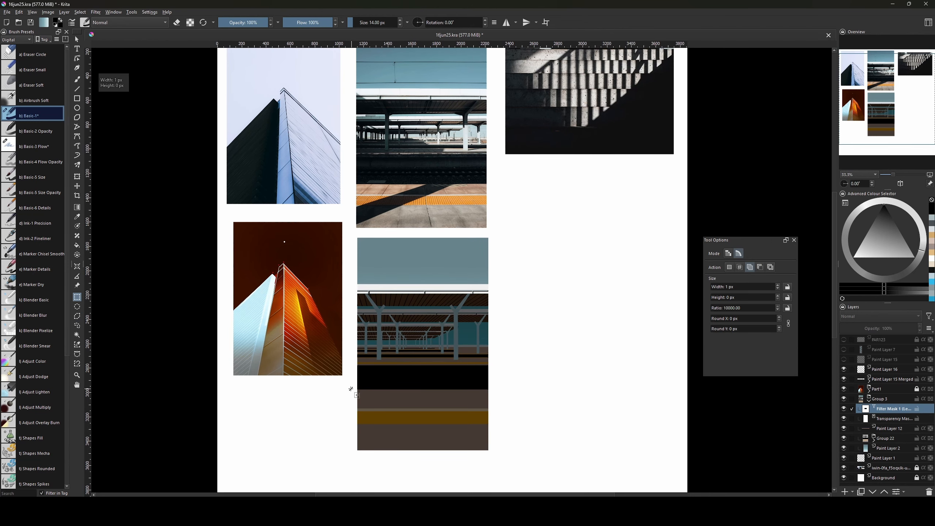
pyautogui.moveTo(351, 388); pyautogui.dragTo(514, 453)
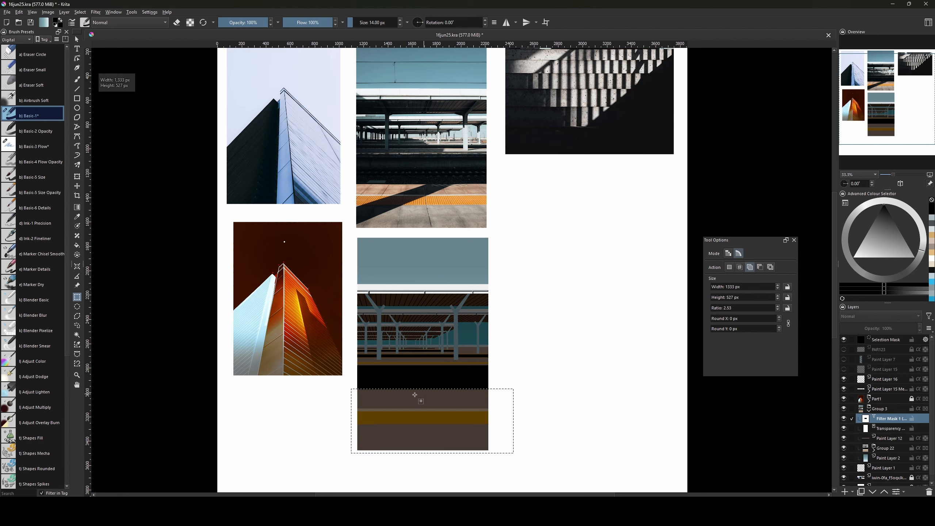
pyautogui.moveTo(355, 390); pyautogui.dragTo(511, 463)
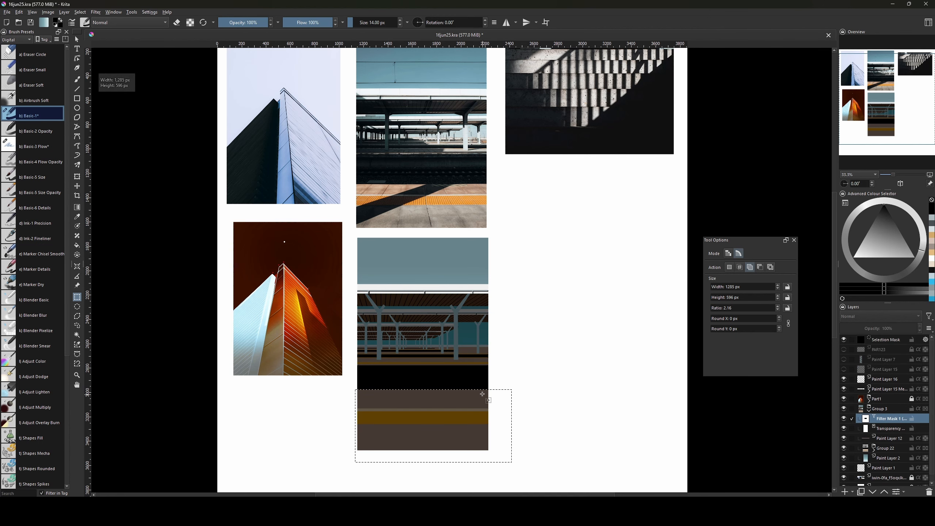
pyautogui.press('g')
pyautogui.press('f')
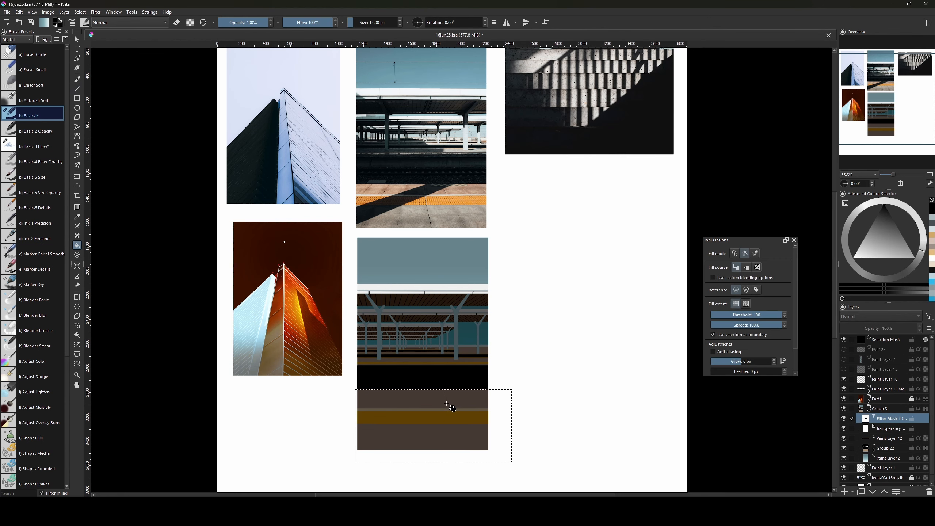
pyautogui.click(444, 407)
pyautogui.hotkey('ctrl', 'shift', 'a')
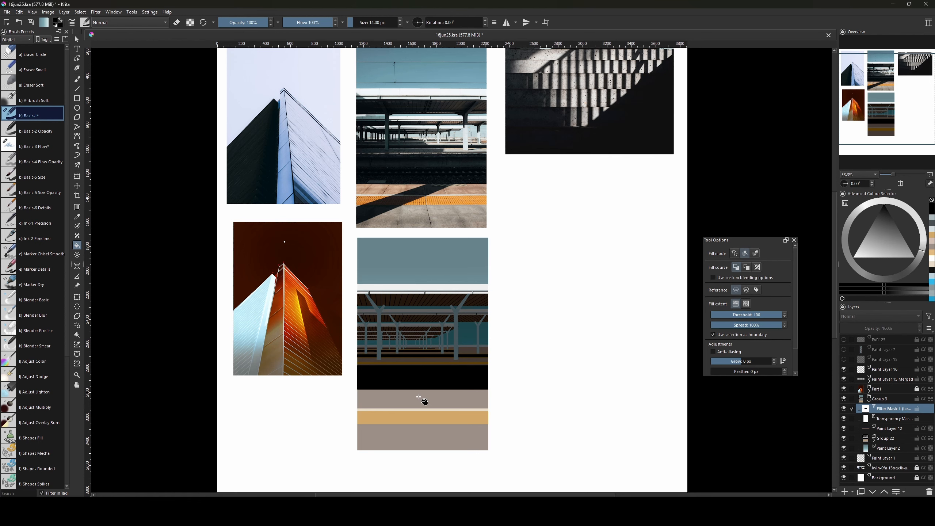
# Expand Group 22, Group 10 and the copied groups in the Layers docker to inspect their layers.
pyautogui.moveTo(436, 389); pyautogui.dragTo(441, 413)
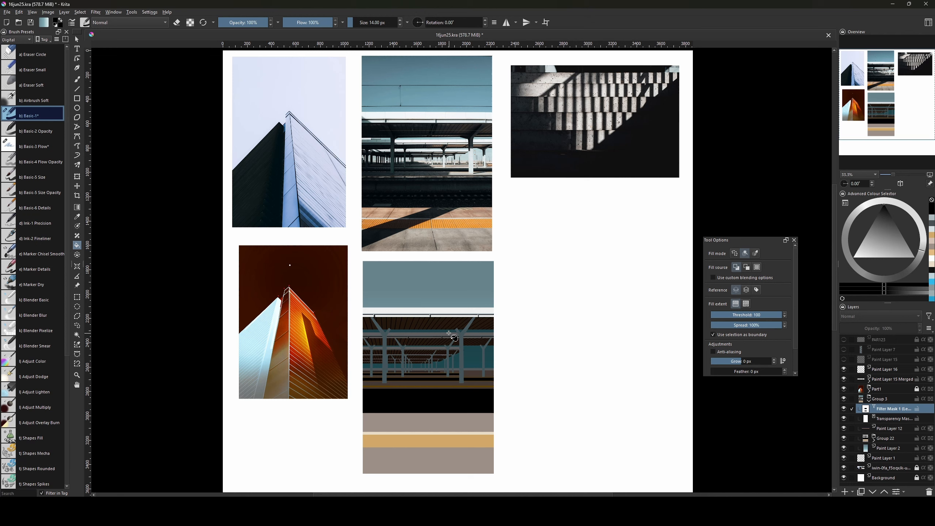
pyautogui.click(874, 439)
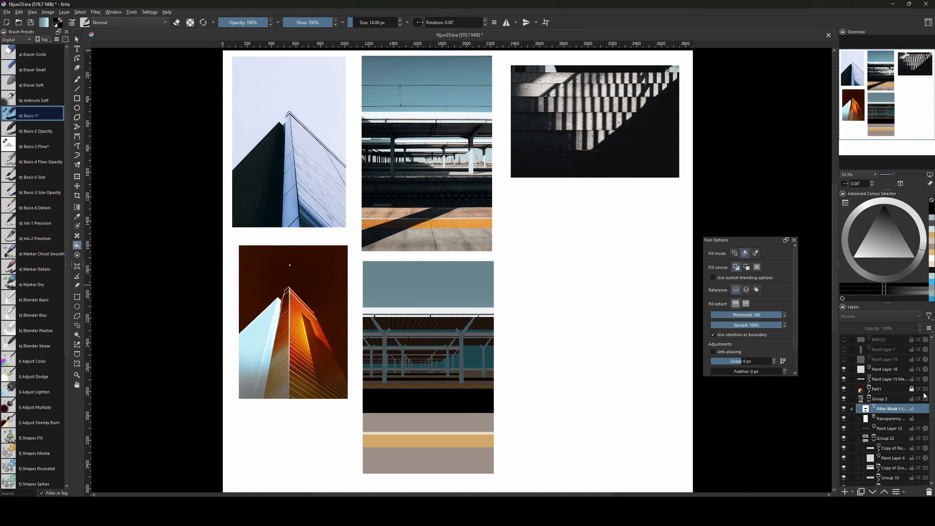
pyautogui.scroll(-3, 934, 430)
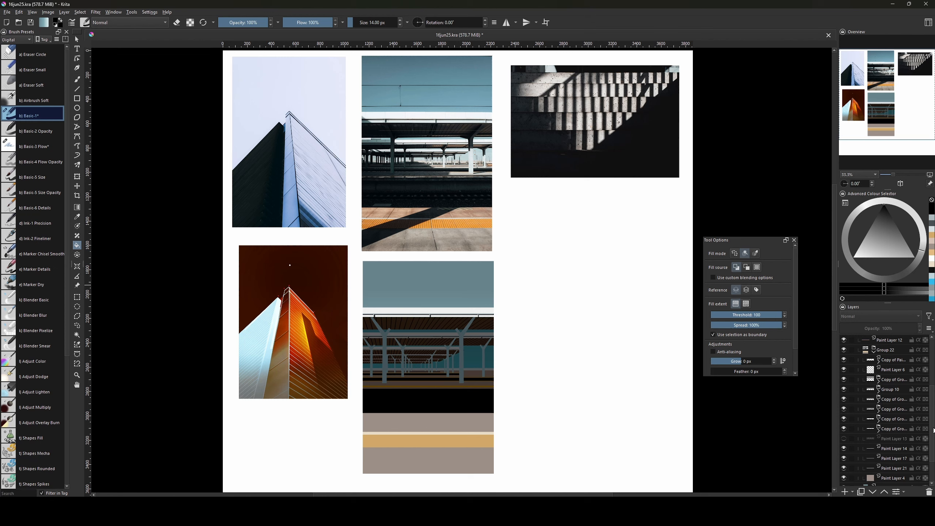
pyautogui.click(879, 382)
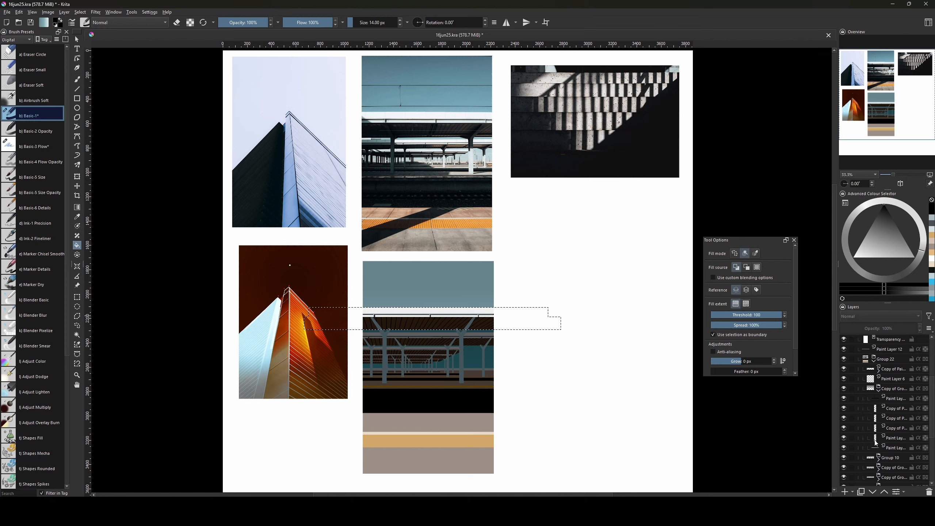
pyautogui.click(879, 450)
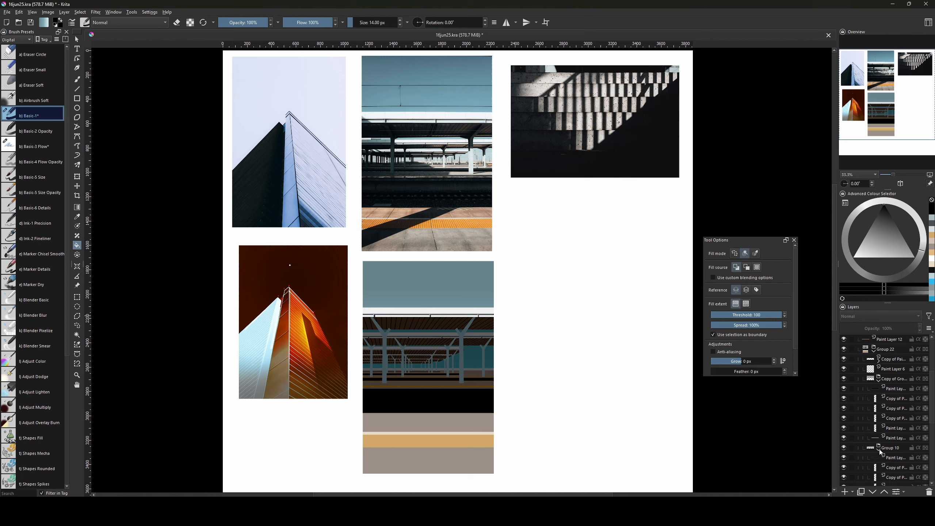
pyautogui.click(874, 351)
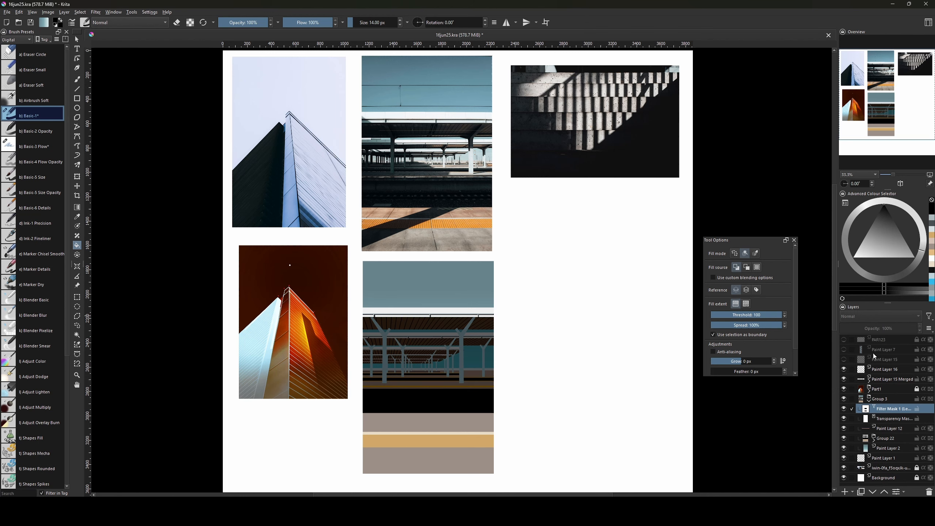
pyautogui.click(875, 442)
pyautogui.scroll(-5, 877, 394)
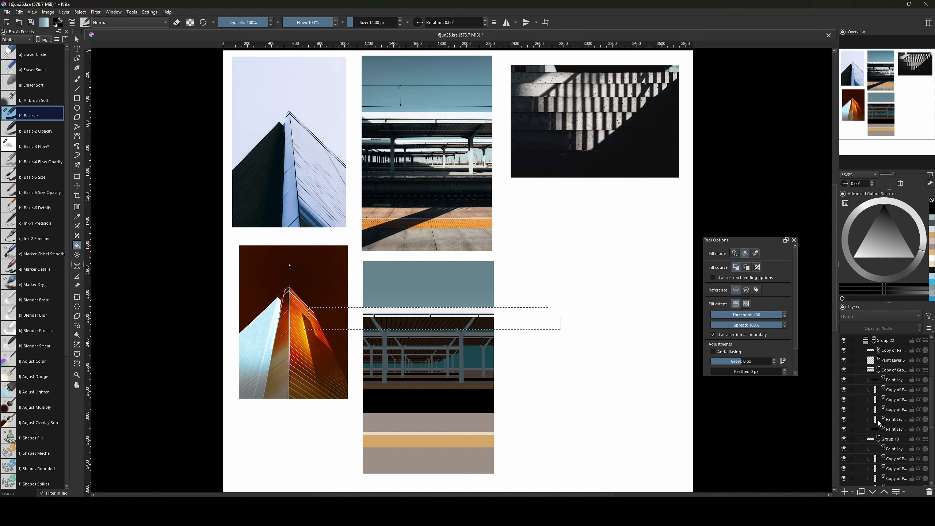
pyautogui.scroll(-3, 908, 429)
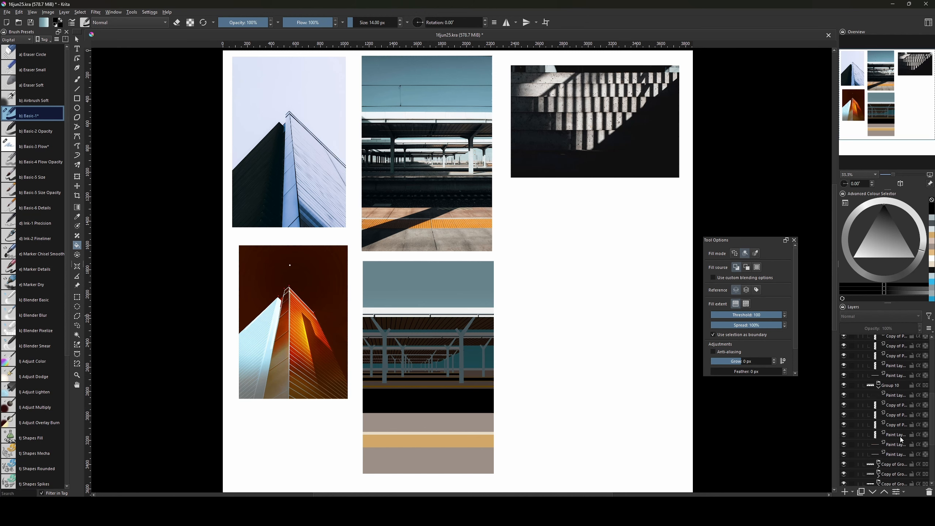
pyautogui.scroll(1, 878, 452)
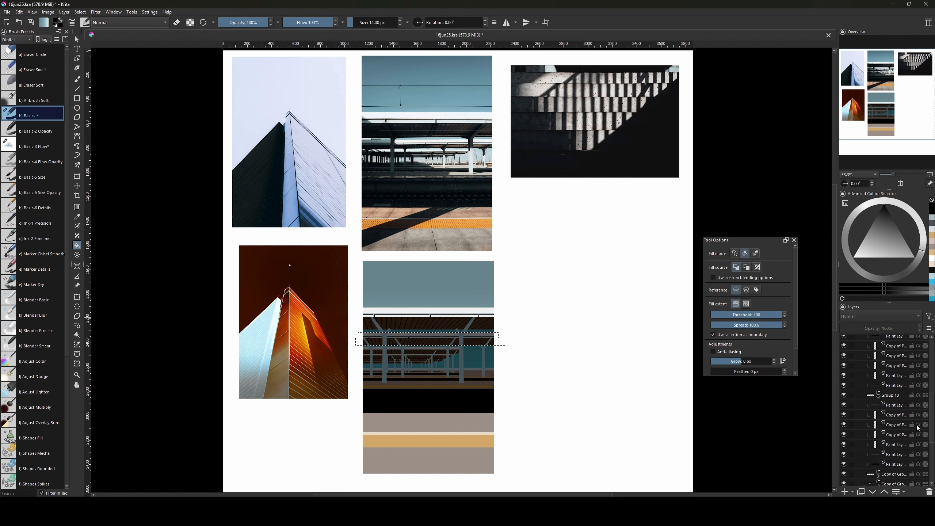
pyautogui.scroll(-8, 864, 399)
pyautogui.click(878, 393)
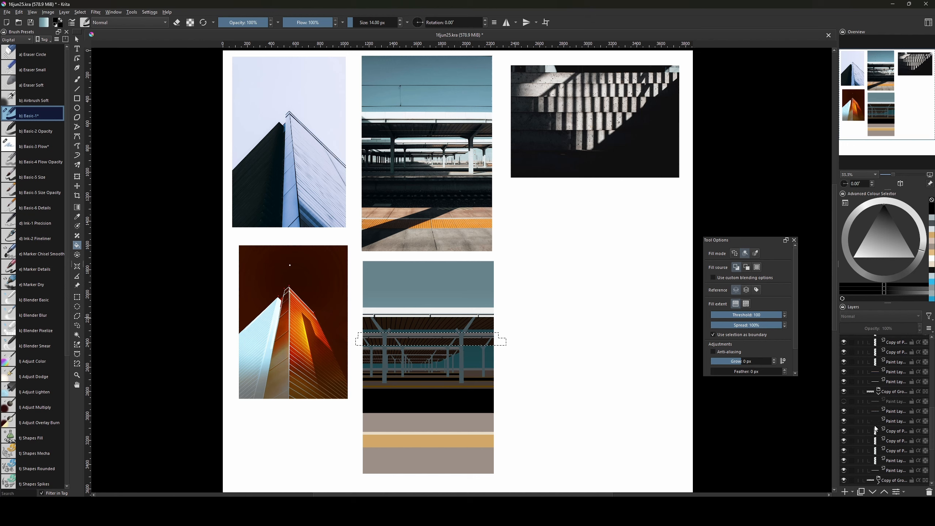
pyautogui.scroll(-1, 876, 427)
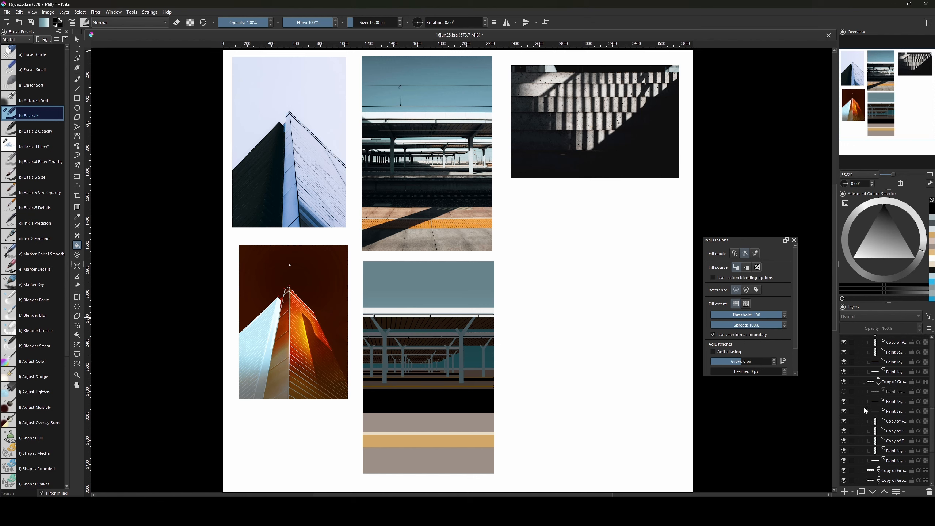
pyautogui.scroll(1, 863, 407)
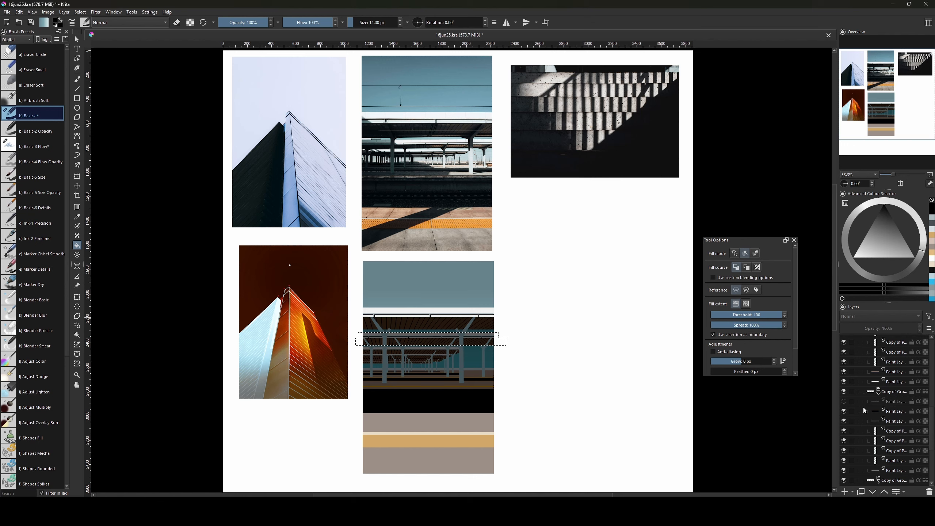
# Fill the selected beam strip with flat colour to brighten it.
pyautogui.press('g')
pyautogui.press('f')
pyautogui.click(488, 334)
pyautogui.hotkey('ctrl', 'shift', 'a')
pyautogui.hotkey('ctrl', 'e')
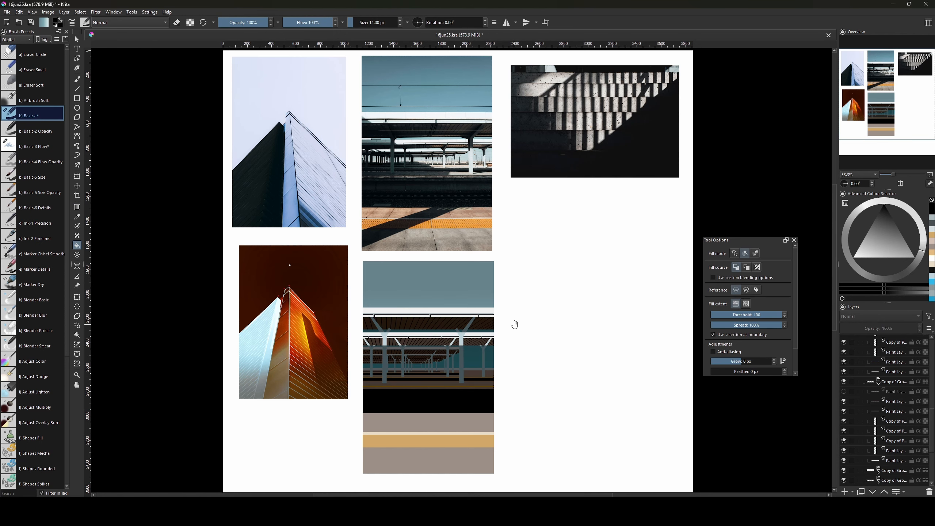
pyautogui.moveTo(514, 323); pyautogui.dragTo(515, 345)
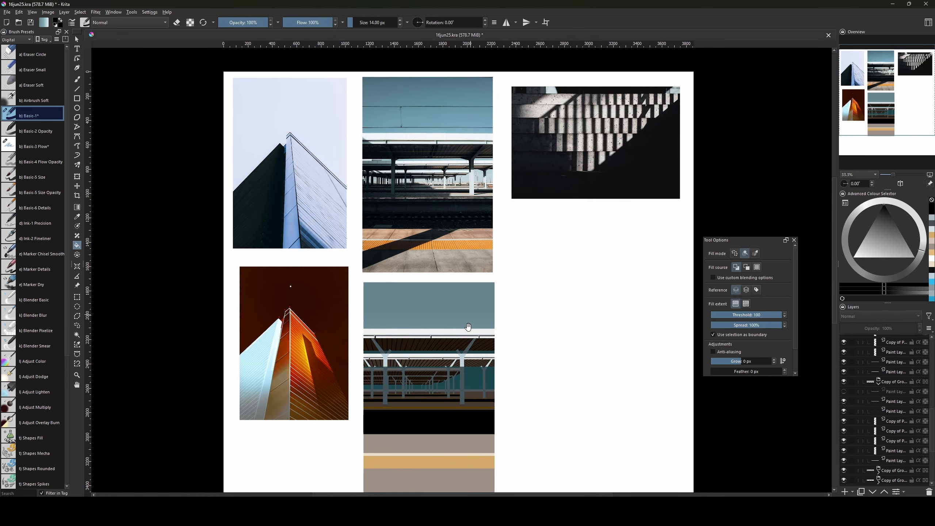
# Fill a thin rectangular strip across the lower painting with white.
pyautogui.hotkey('ctrl', 'r')
pyautogui.moveTo(362, 359); pyautogui.dragTo(524, 369)
pyautogui.press('g')
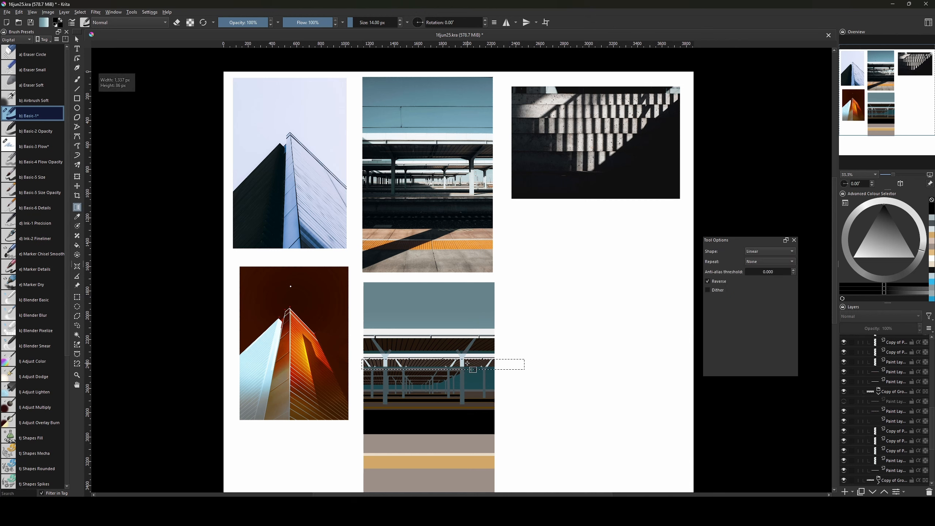
pyautogui.press('f')
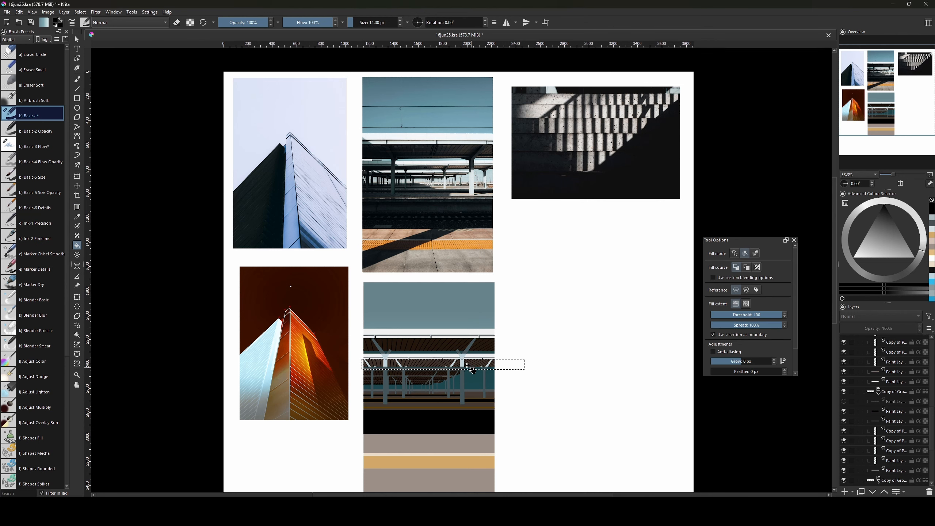
pyautogui.press('x')
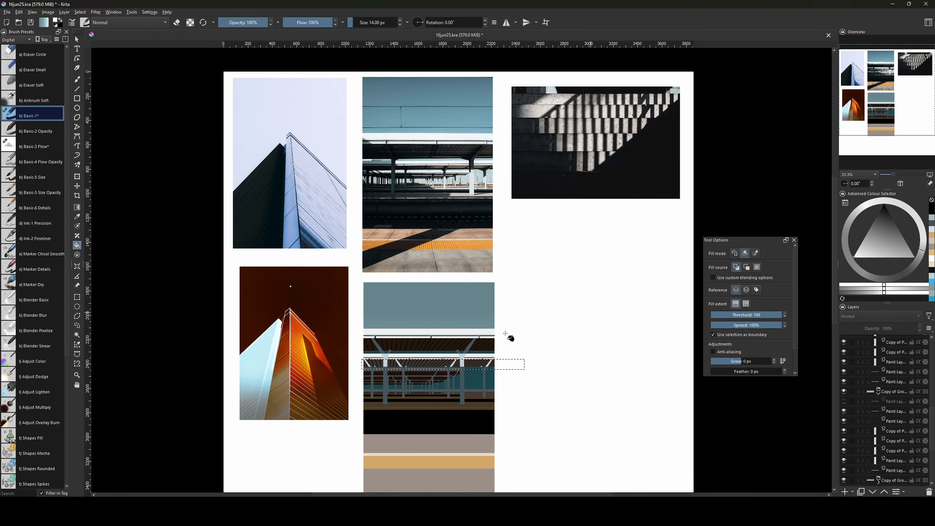
pyautogui.click(495, 365)
pyautogui.hotkey('ctrl', 'shift', 'a')
pyautogui.moveTo(506, 390); pyautogui.dragTo(509, 405)
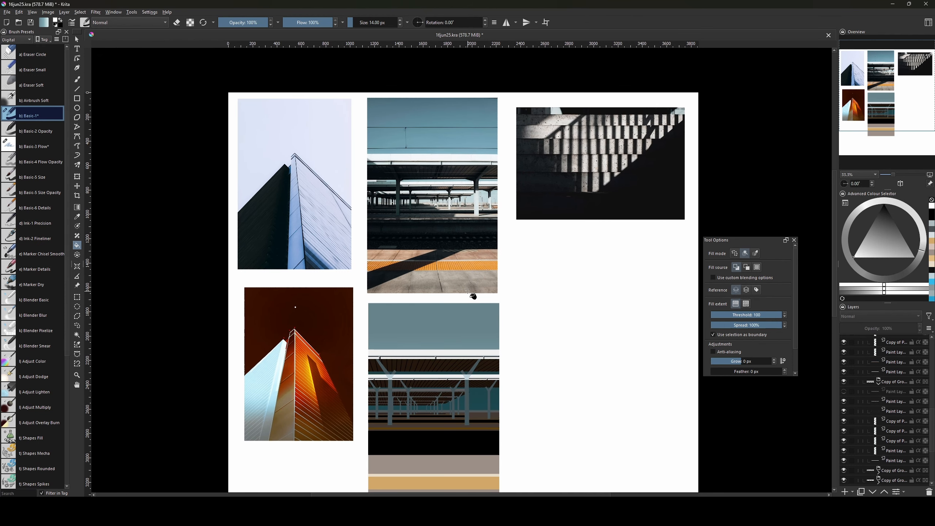
# Fill the long crossbeam strip under the canopy with grey-blue.
pyautogui.hotkey('ctrl', 'r')
pyautogui.moveTo(367, 371); pyautogui.dragTo(517, 380)
pyautogui.press('f')
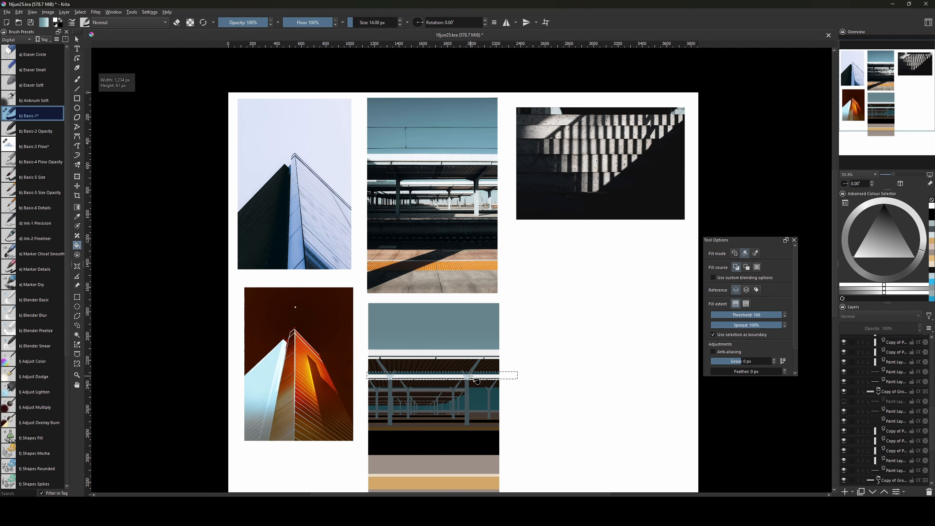
pyautogui.click(482, 376)
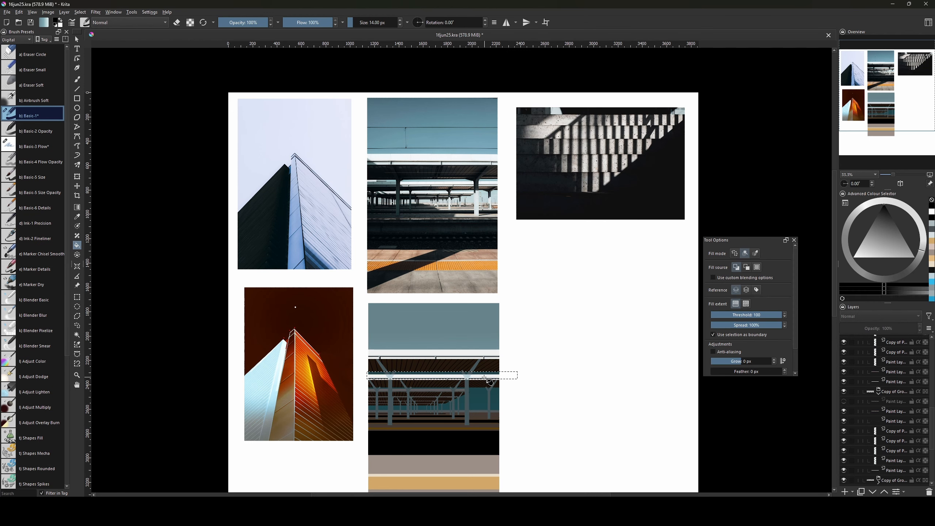
pyautogui.press('x')
pyautogui.click(482, 375)
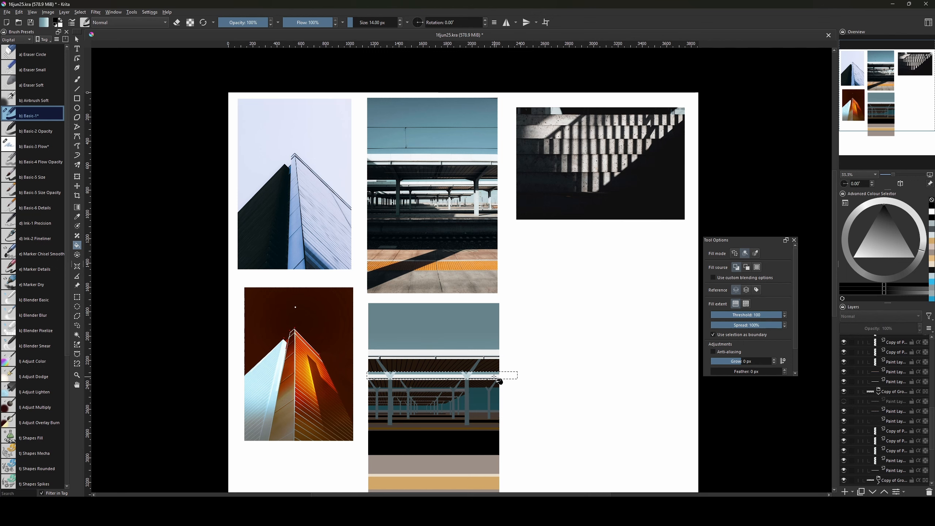
pyautogui.hotkey('ctrl', 'shift', 'a')
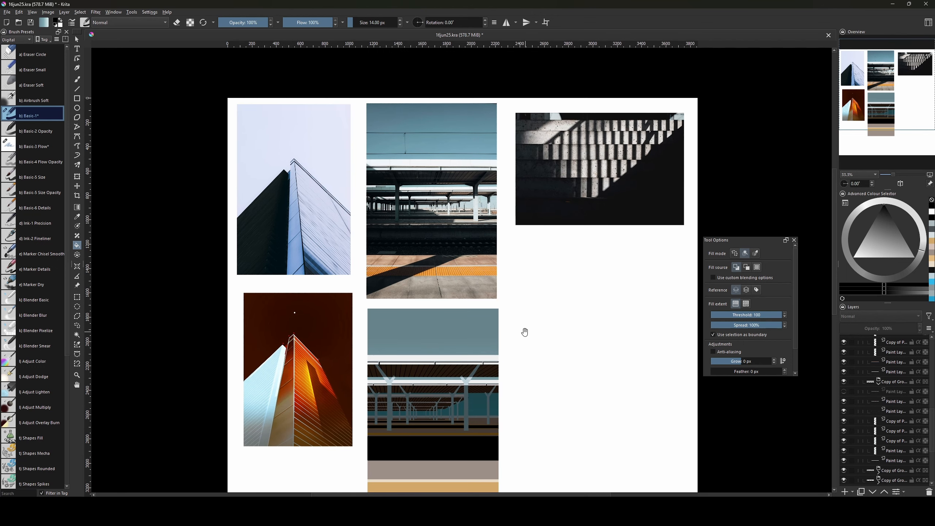
pyautogui.moveTo(479, 377); pyautogui.dragTo(486, 352)
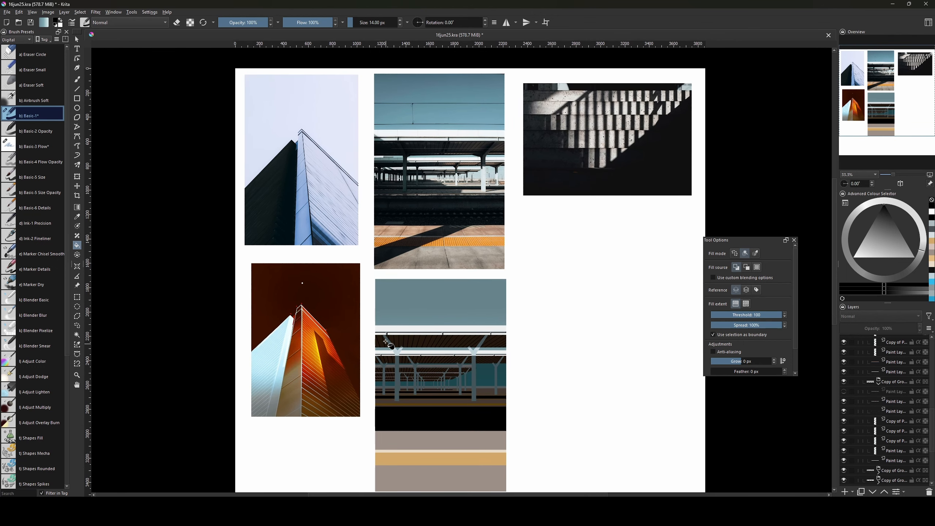
# Zoom to 66.7% and paint a white highlight down the left pillar's arm.
pyautogui.press('b')
pyautogui.hotkey('ctrl', '+')
pyautogui.hotkey('ctrl', '+')
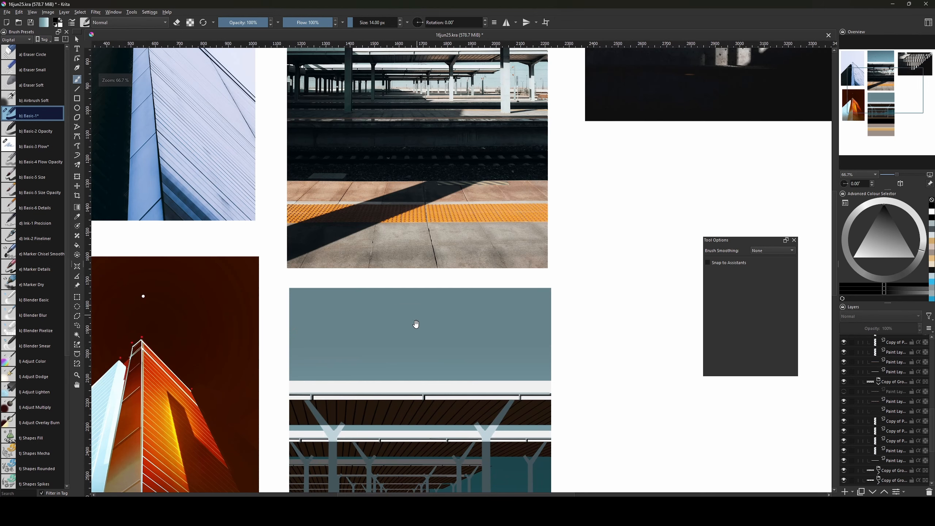
pyautogui.moveTo(416, 324); pyautogui.dragTo(404, 258)
pyautogui.moveTo(294, 379); pyautogui.dragTo(294, 370)
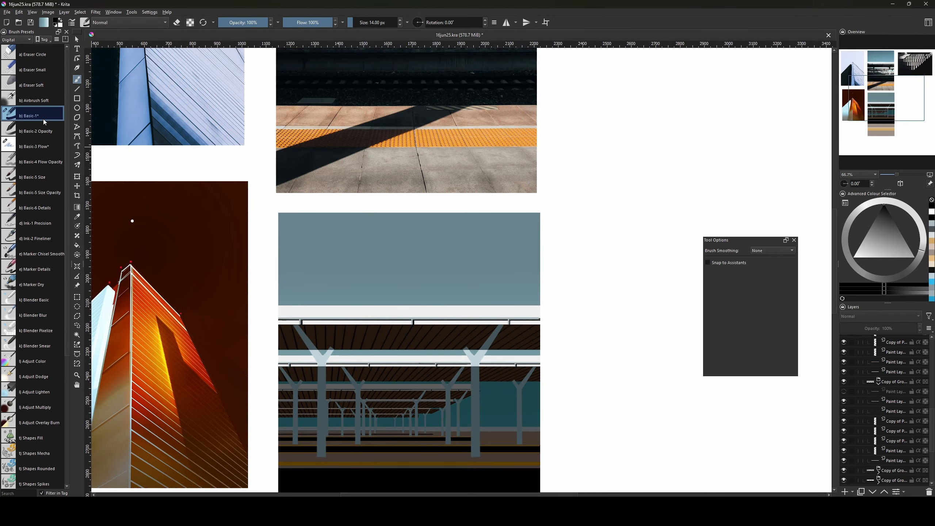
pyautogui.press(']')
pyautogui.press(']')
pyautogui.press(']')
pyautogui.press(']')
pyautogui.press(']')
pyautogui.press(']')
pyautogui.press(']')
pyautogui.press(']')
pyautogui.press(']')
pyautogui.press(']')
pyautogui.press(']')
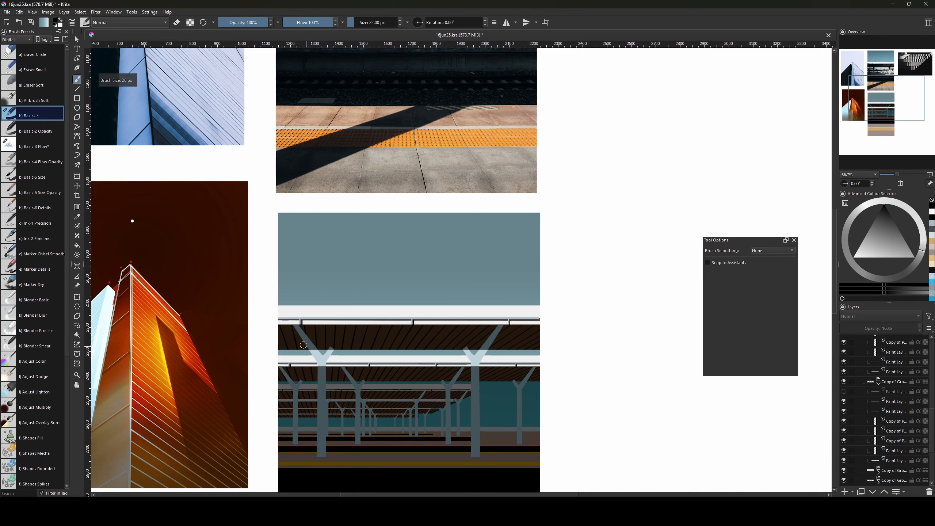
pyautogui.press('x')
pyautogui.moveTo(308, 347); pyautogui.dragTo(320, 361)
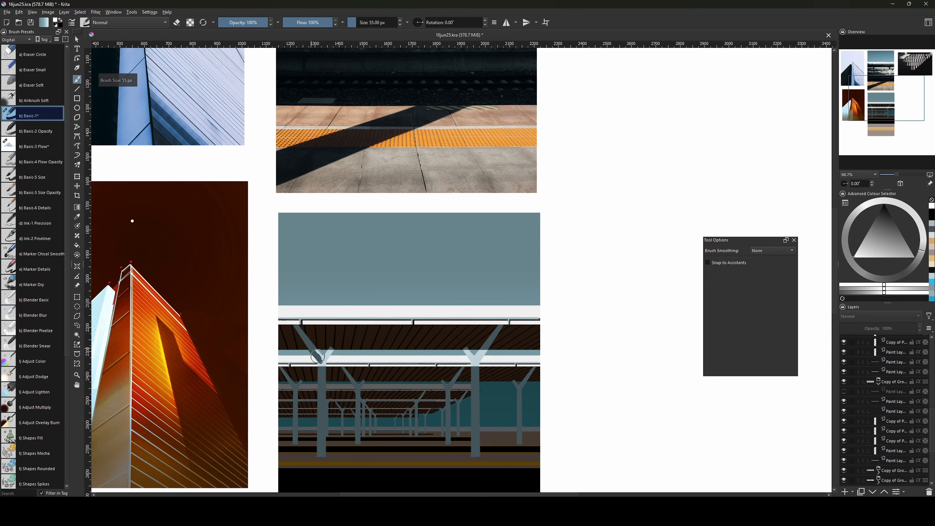
# Enlarge the brush to about 55 px and fine-tune its size.
pyautogui.press(']')
pyautogui.press(']')
pyautogui.press(']')
pyautogui.press(']')
pyautogui.moveTo(369, 298)
pyautogui.mouseDown()
pyautogui.moveTo(403, 446)
pyautogui.moveTo(394, 308)
pyautogui.mouseUp()
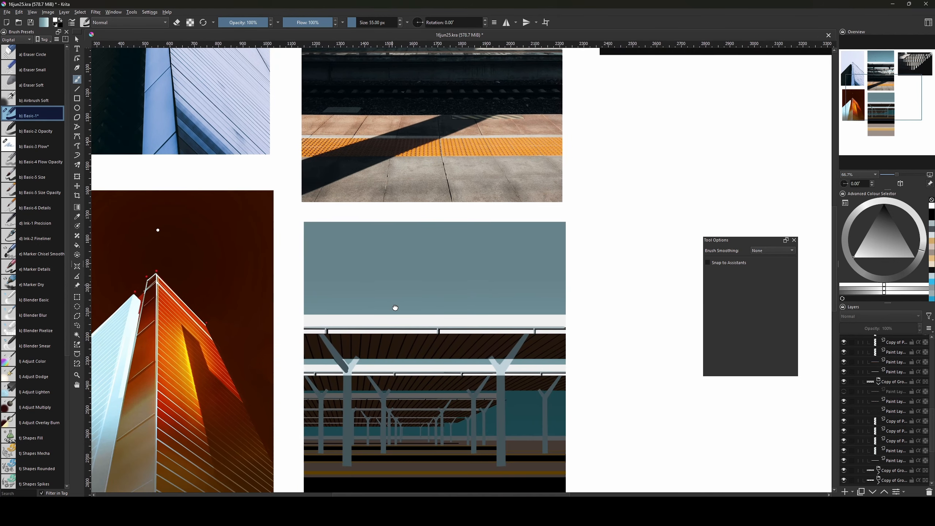
pyautogui.press(']')
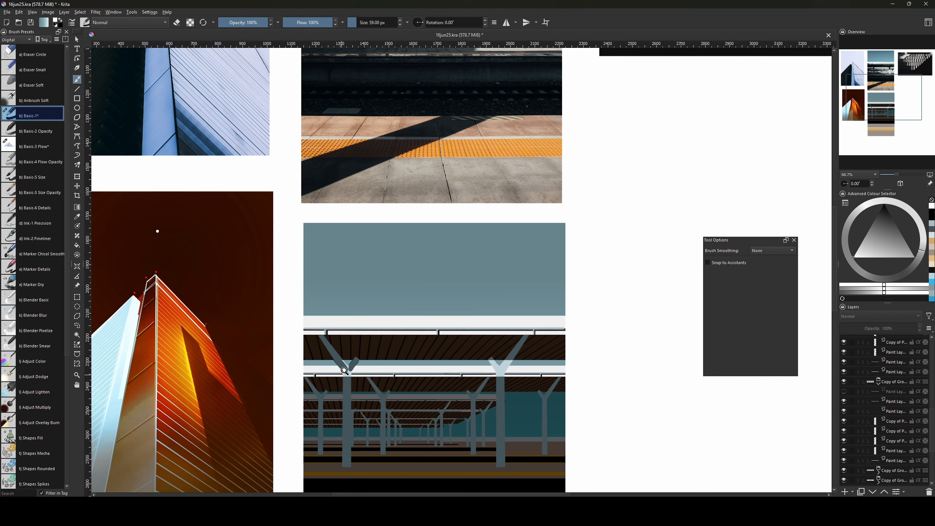
pyautogui.press(']')
pyautogui.press('[')
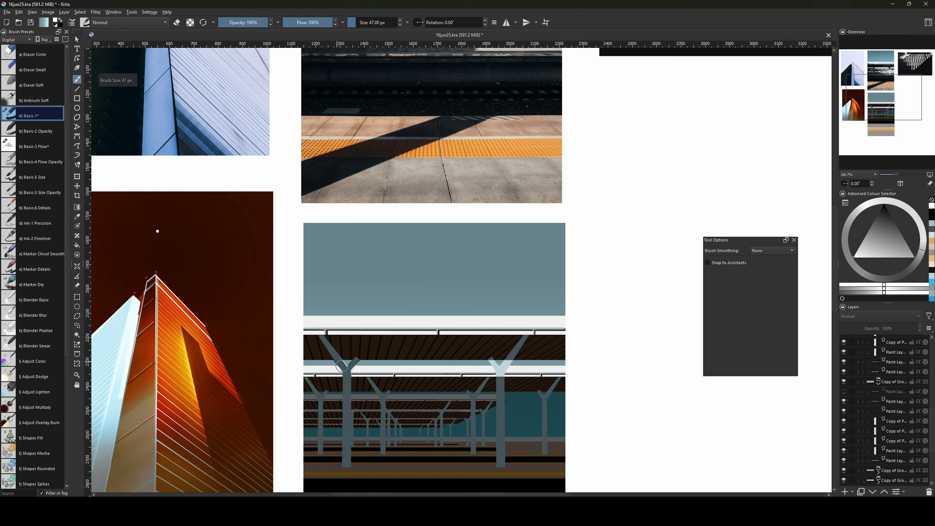
pyautogui.press(']')
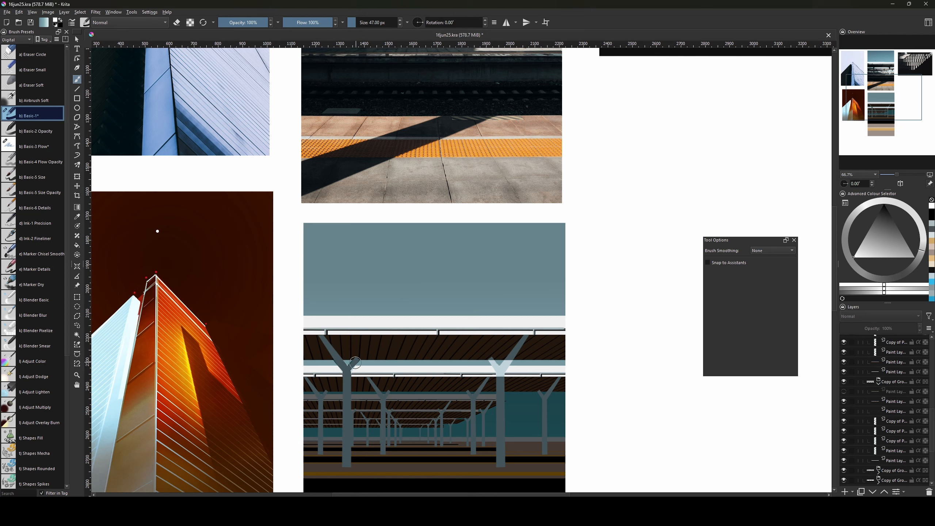
pyautogui.press(']')
# Frame the lower painting's pillars and paint a highlight on the right pillar's branch.
pyautogui.moveTo(360, 331); pyautogui.dragTo(374, 455)
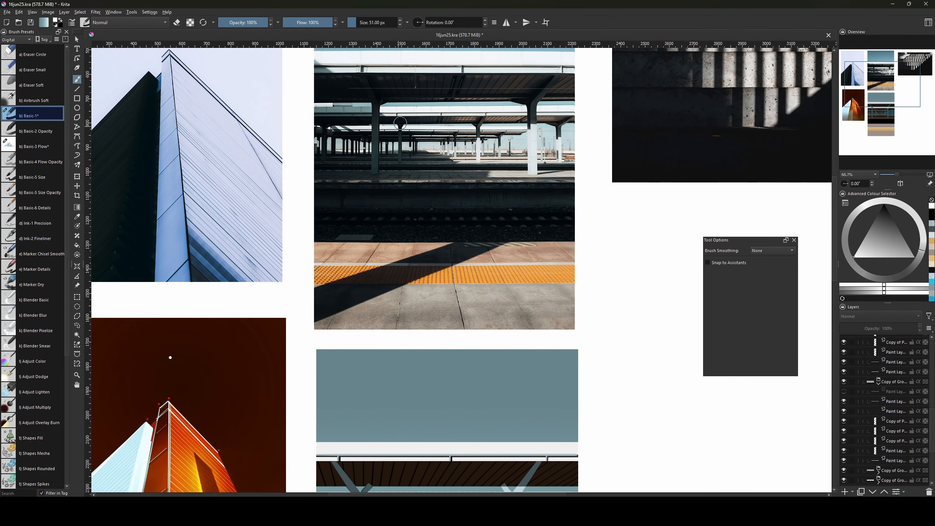
pyautogui.moveTo(434, 391); pyautogui.dragTo(418, 282)
pyautogui.moveTo(405, 382); pyautogui.dragTo(392, 350)
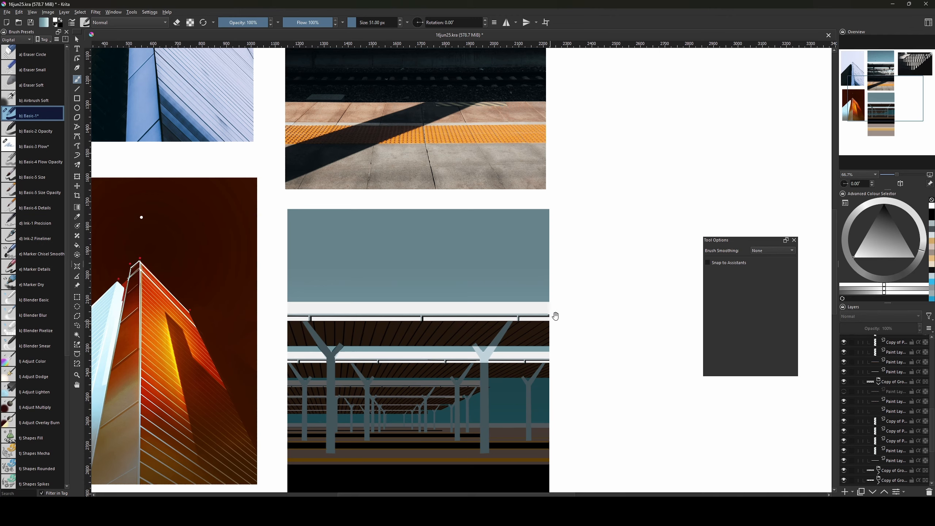
pyautogui.moveTo(555, 316); pyautogui.dragTo(460, 417)
pyautogui.moveTo(522, 333)
pyautogui.mouseDown()
pyautogui.moveTo(507, 378)
pyautogui.moveTo(530, 319)
pyautogui.mouseUp()
pyautogui.moveTo(460, 423); pyautogui.dragTo(530, 302)
pyautogui.press('x')
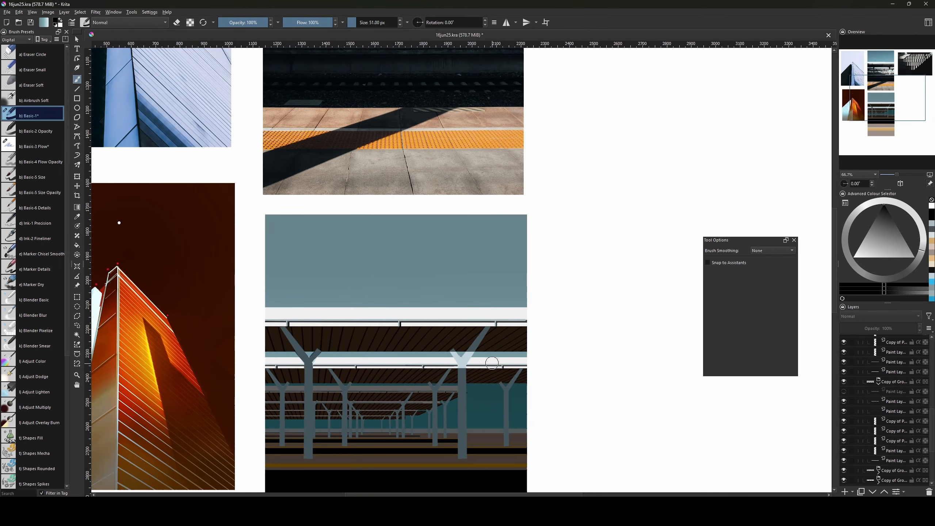
pyautogui.press(']')
pyautogui.press(']')
pyautogui.press(']')
pyautogui.press(']')
pyautogui.press(']')
pyautogui.moveTo(469, 353); pyautogui.dragTo(471, 353)
# With a 96 px brush, draw a straight highlight up the right pillar.
pyautogui.press('x')
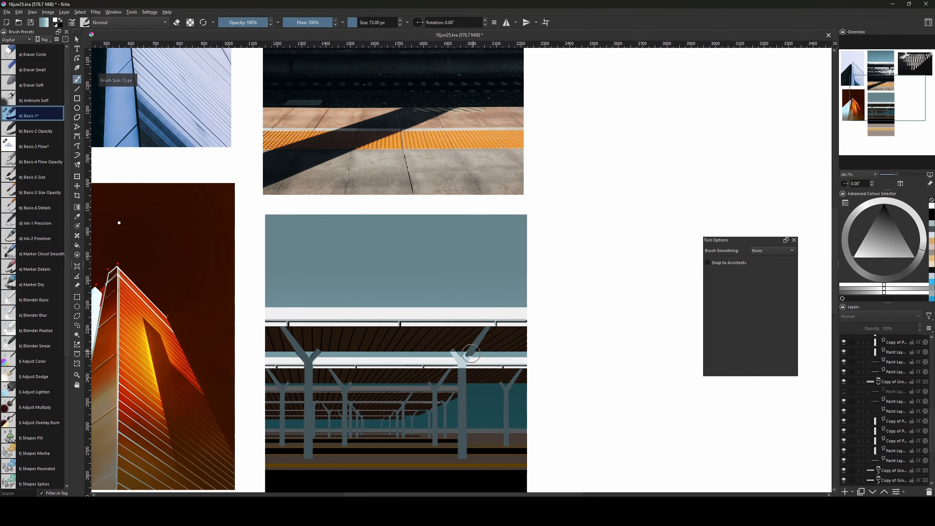
pyautogui.press(']')
pyautogui.press(']')
pyautogui.moveTo(498, 317)
pyautogui.mouseDown()
pyautogui.moveTo(474, 446)
pyautogui.moveTo(487, 315)
pyautogui.mouseUp()
pyautogui.press(']')
pyautogui.press(']')
pyautogui.press('v')
pyautogui.moveTo(453, 400); pyautogui.dragTo(451, 361)
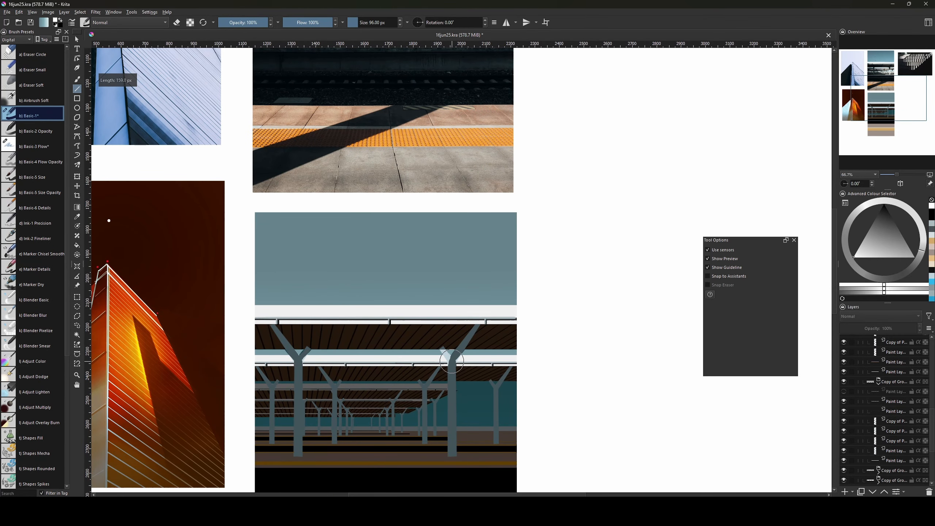
pyautogui.press('b')
pyautogui.press('[')
pyautogui.press(']')
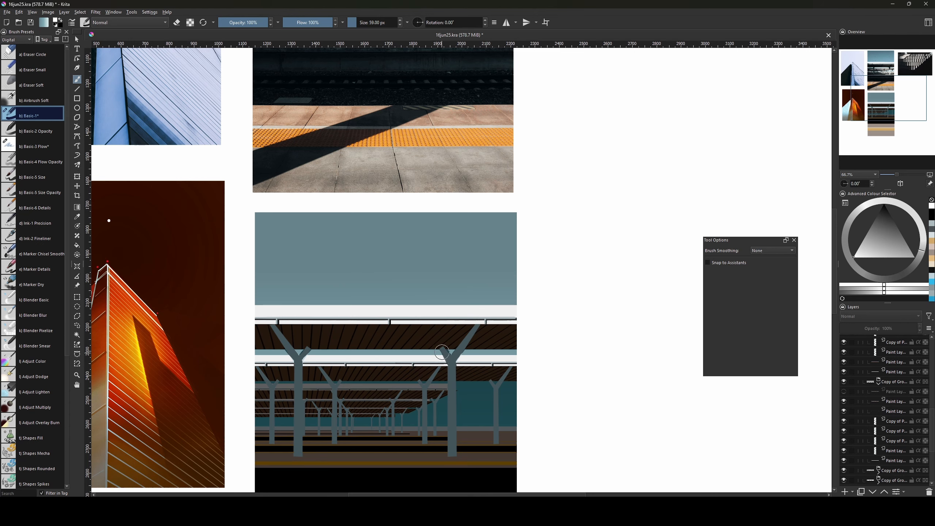
# Paint a light stroke on the pillar with a 110 px brush, then undo it.
pyautogui.moveTo(459, 298)
pyautogui.mouseDown()
pyautogui.moveTo(453, 389)
pyautogui.moveTo(484, 214)
pyautogui.mouseUp()
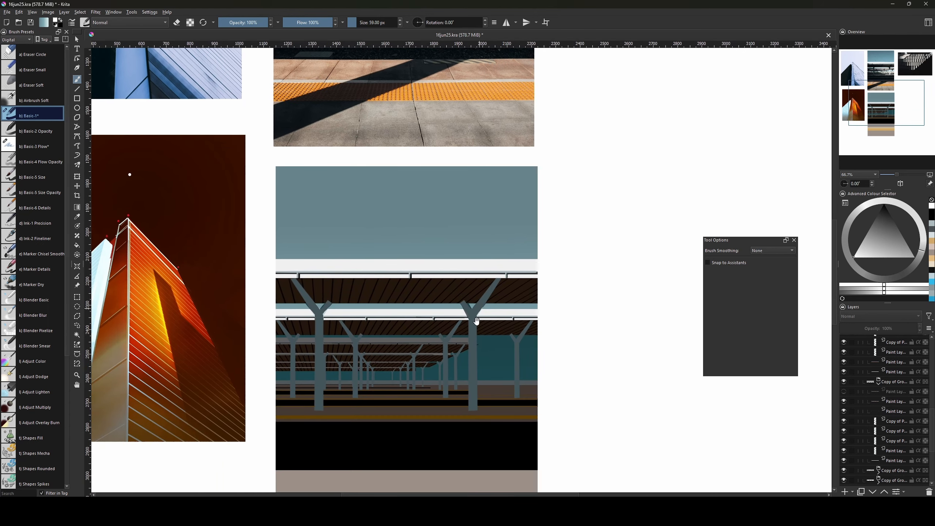
pyautogui.press('x')
pyautogui.press(']')
pyautogui.press(']')
pyautogui.press(']')
pyautogui.press(']')
pyautogui.press(']')
pyautogui.press(']')
pyautogui.press(']')
pyautogui.press(']')
pyautogui.press(']')
pyautogui.moveTo(472, 375)
pyautogui.mouseDown()
pyautogui.moveTo(476, 368)
pyautogui.moveTo(469, 395)
pyautogui.mouseUp()
pyautogui.hotkey('ctrl', 'z')
pyautogui.hotkey('ctrl', 'z')
pyautogui.press('[')
pyautogui.press('[')
pyautogui.press('[')
pyautogui.press('[')
pyautogui.press('[')
pyautogui.press('[')
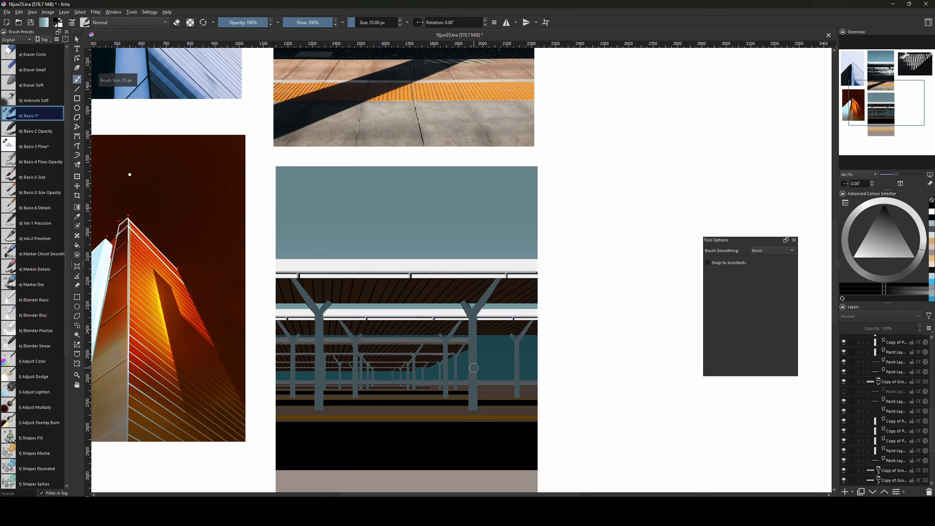
# Select the right pillar's upright with a rectangle, set the brush to 135 px, then deselect.
pyautogui.hotkey('ctrl', 'r')
pyautogui.moveTo(468, 354)
pyautogui.mouseDown()
pyautogui.moveTo(476, 406)
pyautogui.moveTo(485, 370)
pyautogui.moveTo(463, 389)
pyautogui.moveTo(493, 369)
pyautogui.moveTo(461, 394)
pyautogui.moveTo(488, 373)
pyautogui.moveTo(468, 382)
pyautogui.moveTo(485, 354)
pyautogui.moveTo(460, 374)
pyautogui.moveTo(534, 325)
pyautogui.moveTo(540, 384)
pyautogui.mouseUp()
pyautogui.press('b')
pyautogui.press(']')
pyautogui.press(']')
pyautogui.press(']')
pyautogui.press(']')
pyautogui.press(']')
pyautogui.press(']')
pyautogui.press(']')
pyautogui.press(']')
pyautogui.press(']')
pyautogui.press(']')
pyautogui.press(']')
pyautogui.press(']')
pyautogui.press(']')
pyautogui.press(']')
pyautogui.press(']')
pyautogui.press(']')
pyautogui.press(']')
pyautogui.press(']')
pyautogui.press(']')
pyautogui.press('[')
pyautogui.press('[')
pyautogui.press('[')
pyautogui.press('[')
pyautogui.press('[')
pyautogui.press('[')
pyautogui.press('[')
pyautogui.press('[')
pyautogui.press('[')
pyautogui.press('[')
pyautogui.hotkey('ctrl', 'shift', 'a')
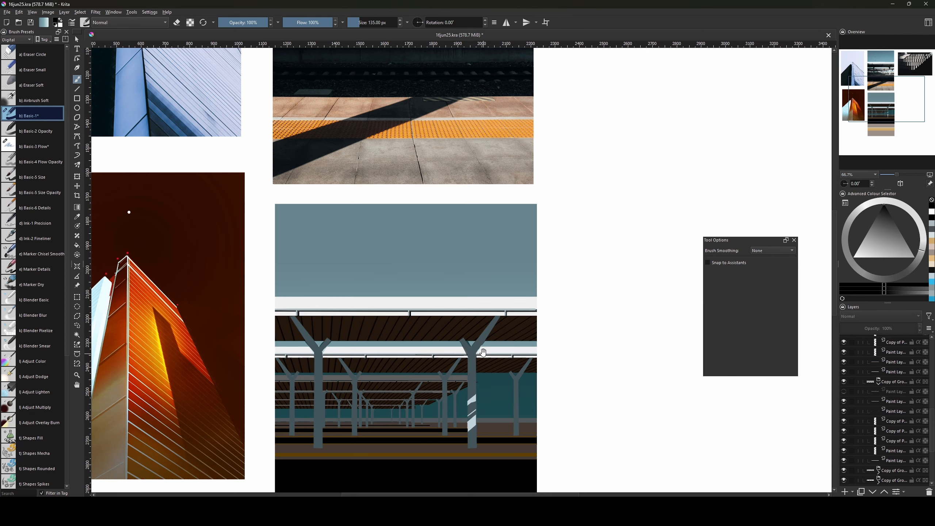
# Undo the white strokes on the pillar and reframe the lower painting.
pyautogui.moveTo(484, 353); pyautogui.dragTo(512, 308)
pyautogui.hotkey('ctrl', 'z')
pyautogui.hotkey('ctrl', 'z')
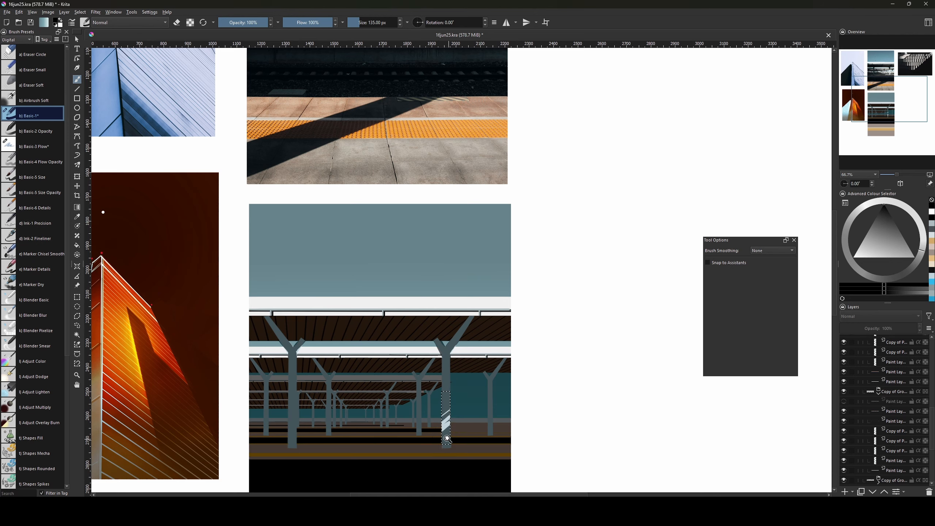
pyautogui.hotkey('ctrl', 'z')
pyautogui.hotkey('ctrl', 'z')
pyautogui.hotkey('ctrl', 'z')
pyautogui.hotkey('ctrl', 'z')
pyautogui.hotkey('ctrl', 'z')
pyautogui.moveTo(457, 333); pyautogui.dragTo(452, 449)
pyautogui.moveTo(471, 364); pyautogui.dragTo(515, 251)
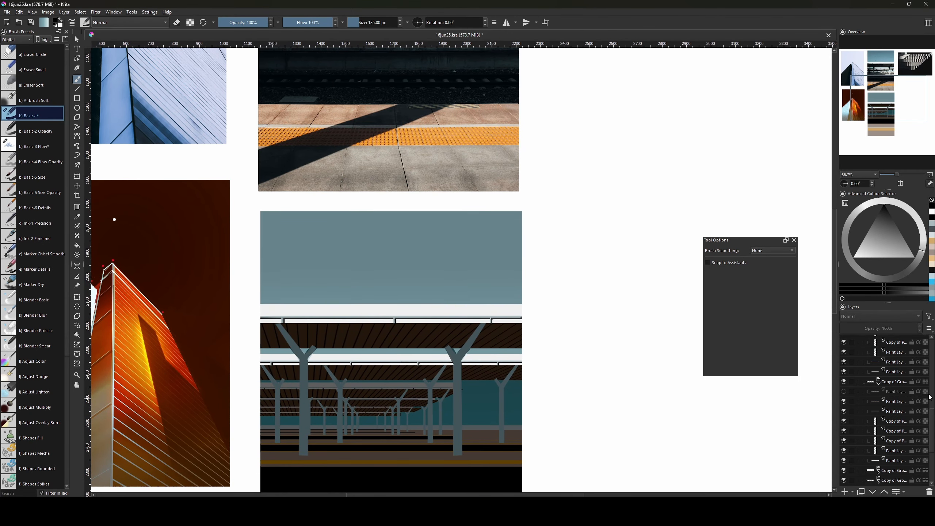
# Load the roof strip layer as a selection inside the copied group and paint light across it.
pyautogui.scroll(-3, 930, 397)
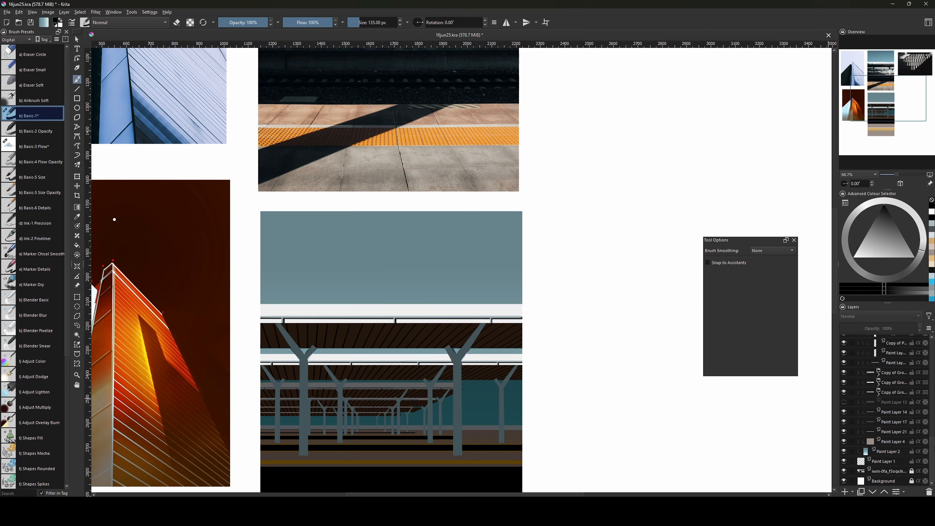
pyautogui.click(879, 375)
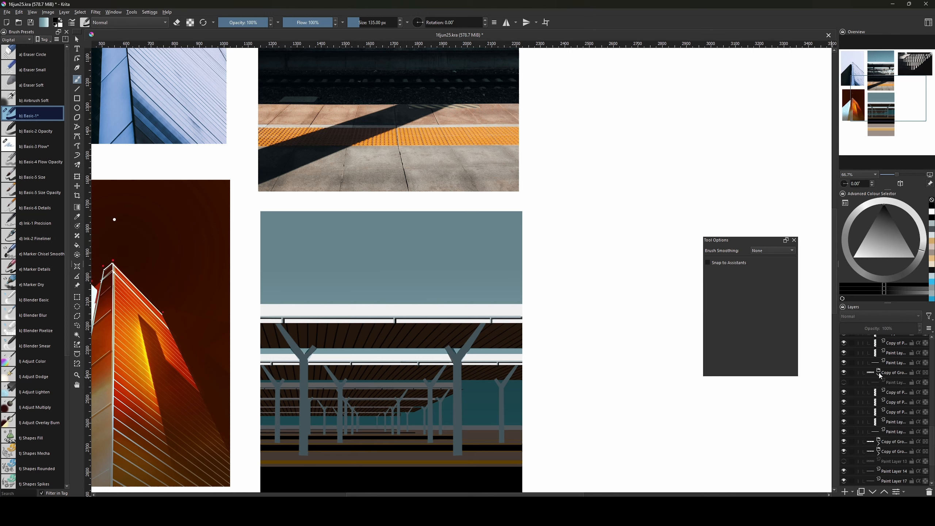
pyautogui.keyDown('ctrl'); pyautogui.click(877, 432); pyautogui.keyUp('ctrl')
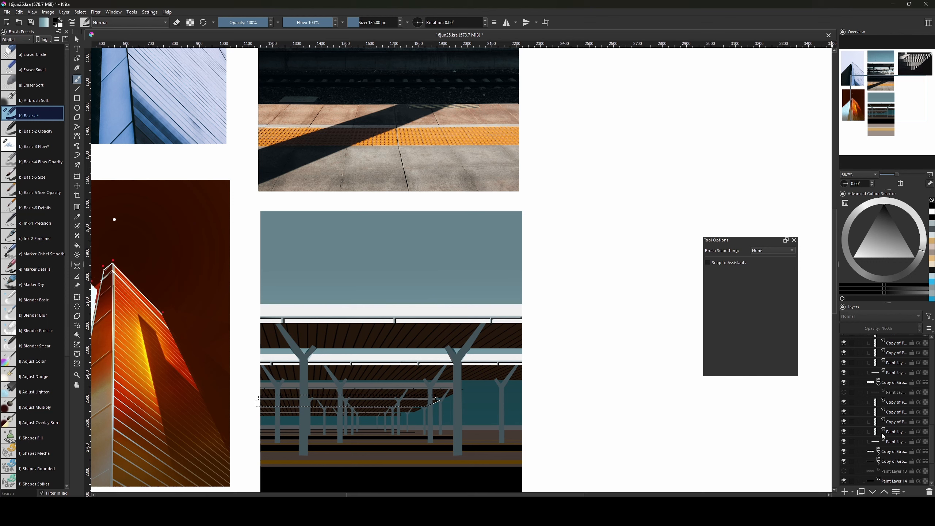
pyautogui.hotkey('ctrl', 'shift', 'a')
pyautogui.keyDown('ctrl'); pyautogui.click(877, 433); pyautogui.keyUp('ctrl')
pyautogui.press(']')
pyautogui.press(']')
pyautogui.press(']')
pyautogui.press(']')
pyautogui.press(']')
pyautogui.press(']')
pyautogui.press(']')
pyautogui.press(']')
pyautogui.press(']')
pyautogui.press(']')
pyautogui.press(']')
pyautogui.moveTo(345, 401); pyautogui.dragTo(419, 394)
# Undo the oversized stroke and paint finer white streaks leftward and between the left pillars.
pyautogui.hotkey('ctrl', 'z')
pyautogui.press('[')
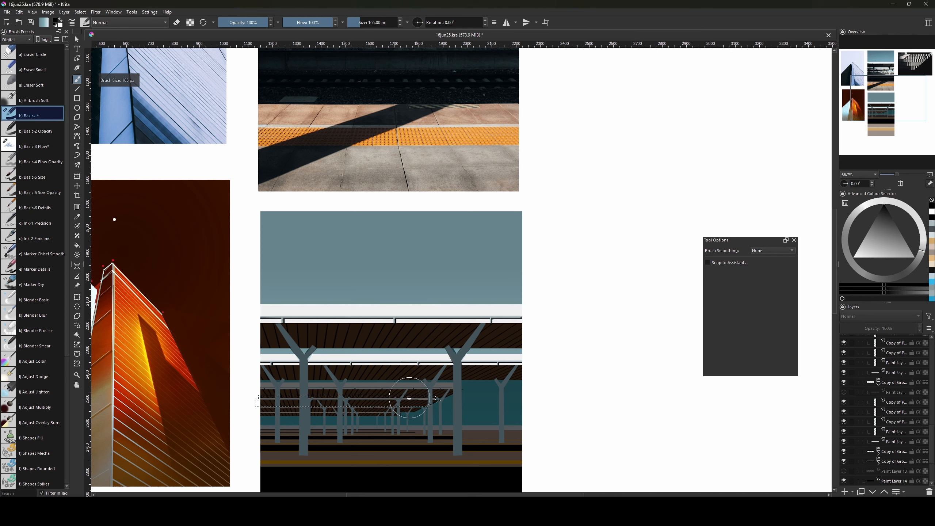
pyautogui.press('[')
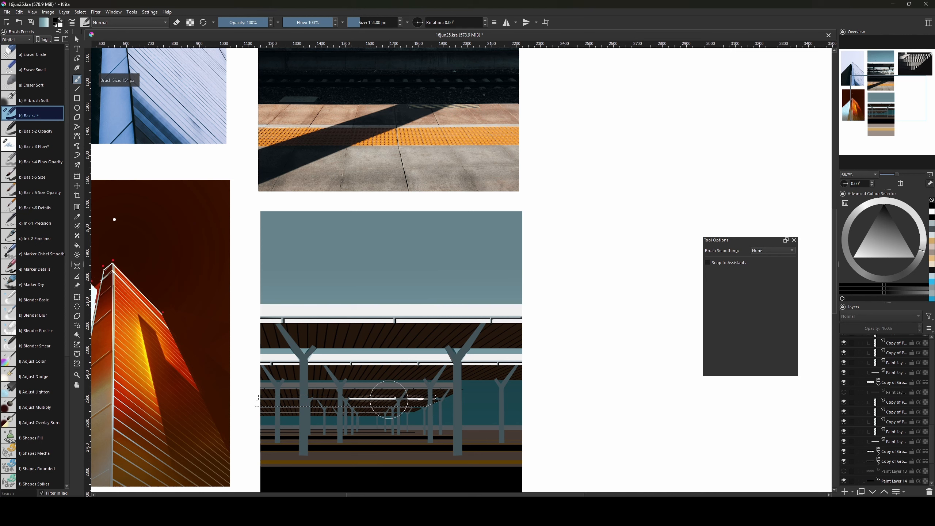
pyautogui.press('[')
pyautogui.press('[')
pyautogui.press('[')
pyautogui.press('[')
pyautogui.press('[')
pyautogui.moveTo(324, 397); pyautogui.dragTo(294, 399)
pyautogui.press('[')
pyautogui.press('[')
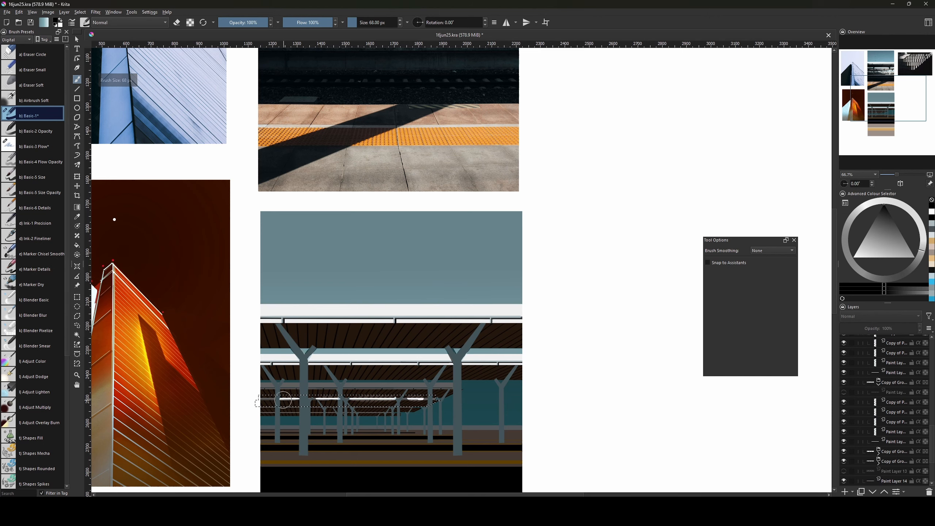
pyautogui.moveTo(347, 251)
pyautogui.mouseDown()
pyautogui.moveTo(368, 395)
pyautogui.moveTo(356, 259)
pyautogui.mouseUp()
# Undo the last stroke, set a 47 px white brush, check the reference photo's roof, and collapse the group.
pyautogui.moveTo(351, 341); pyautogui.dragTo(353, 308)
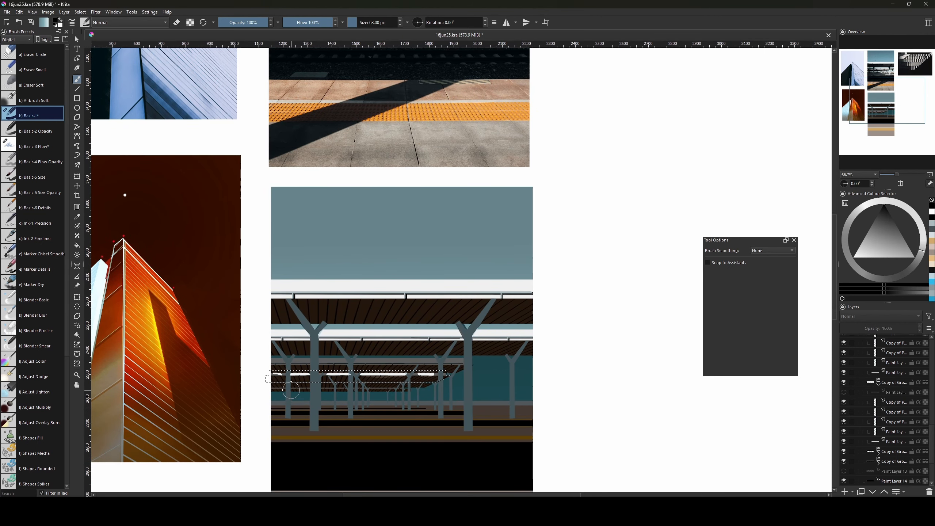
pyautogui.press('x')
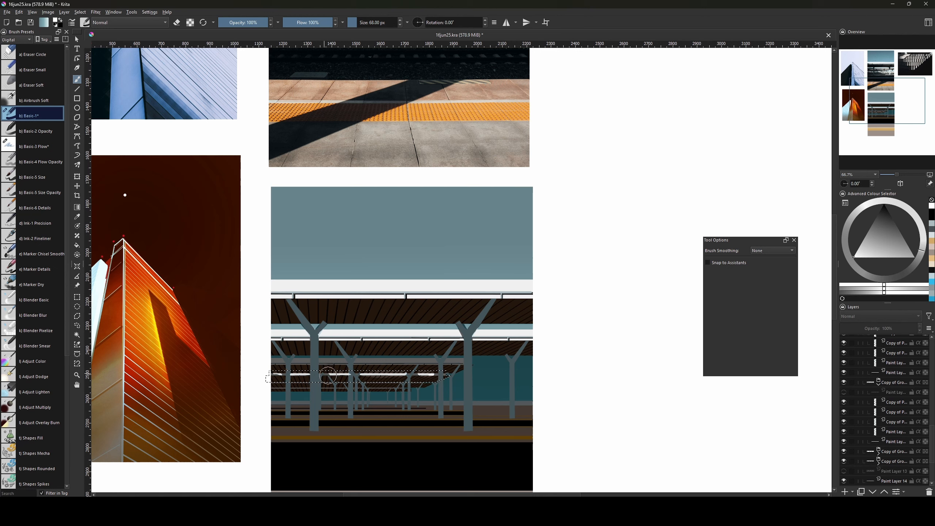
pyautogui.press(']')
pyautogui.press(']')
pyautogui.press(']')
pyautogui.press(']')
pyautogui.press(']')
pyautogui.press(']')
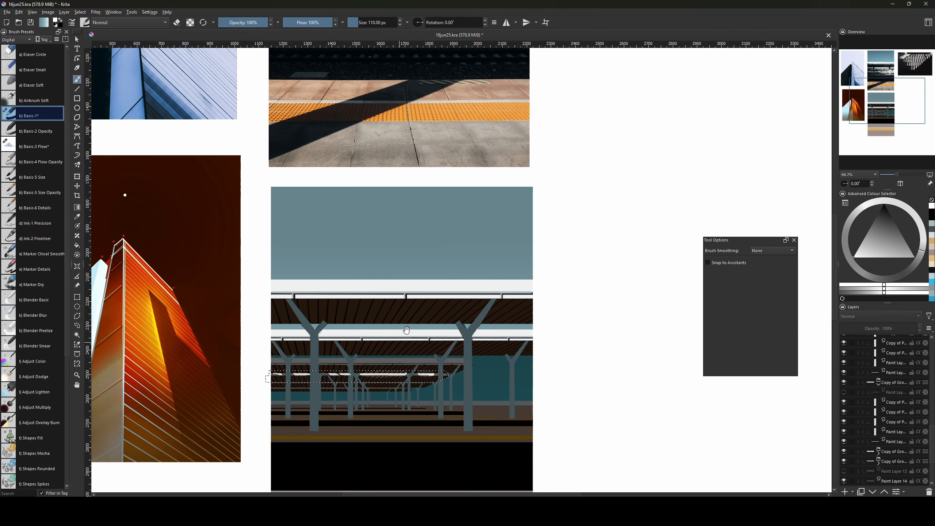
pyautogui.moveTo(401, 297); pyautogui.dragTo(425, 407)
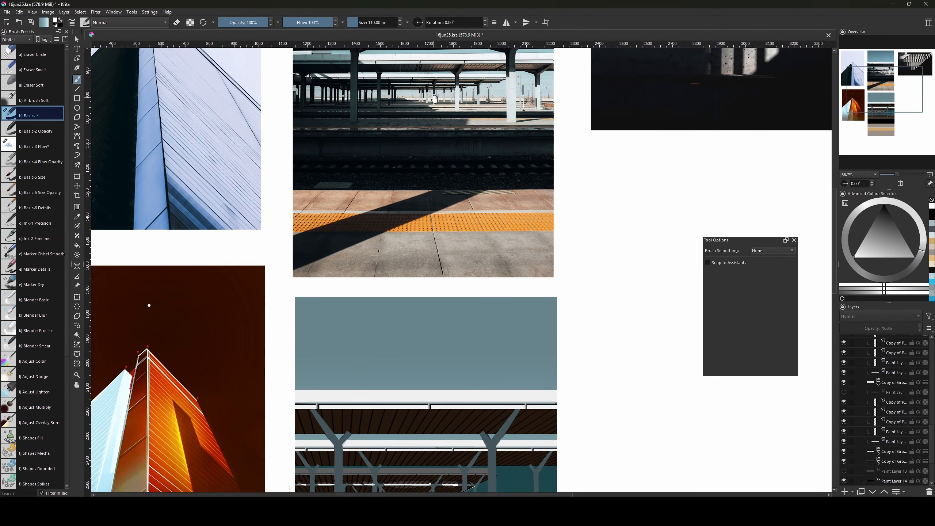
pyautogui.moveTo(453, 87); pyautogui.dragTo(420, 180)
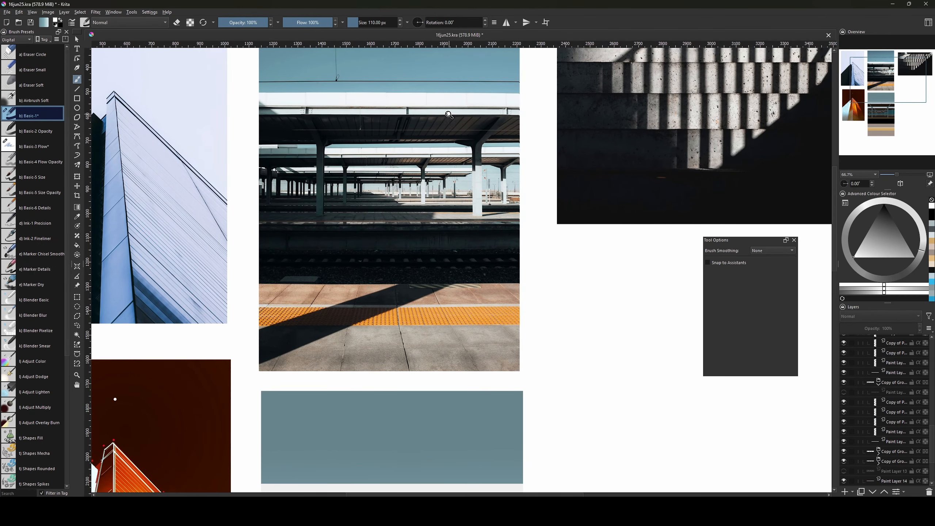
pyautogui.hotkey('ctrl', 'z')
pyautogui.press('[')
pyautogui.press('[')
pyautogui.press('[')
pyautogui.press('[')
pyautogui.press('[')
pyautogui.press('[')
pyautogui.press('[')
pyautogui.press('[')
pyautogui.press('[')
pyautogui.press('[')
pyautogui.press('[')
pyautogui.press('[')
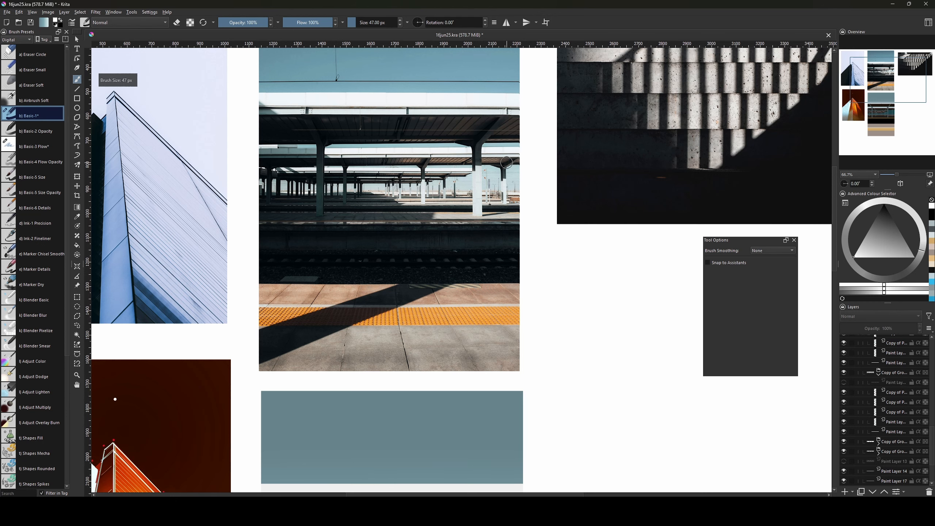
pyautogui.moveTo(460, 141); pyautogui.dragTo(459, 199)
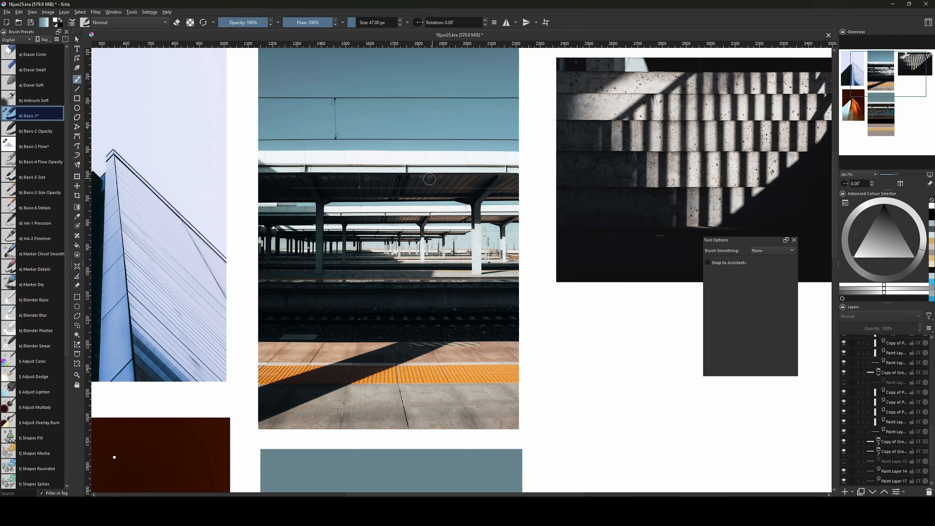
pyautogui.scroll(-6, 416, 323)
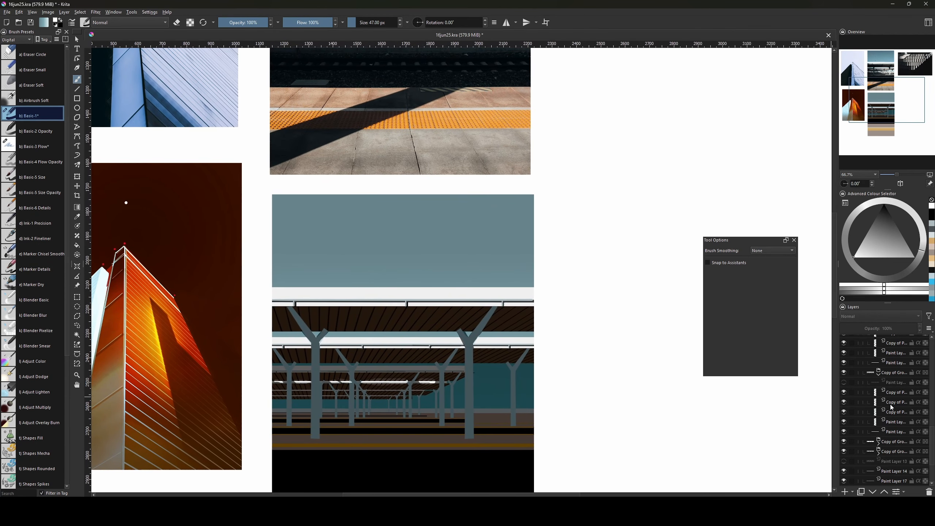
pyautogui.click(880, 374)
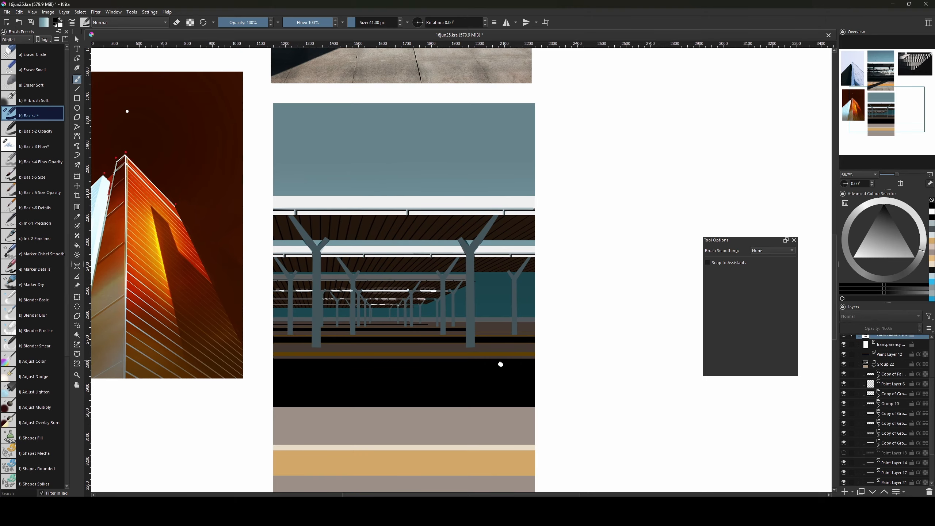
# Select the platform strip with a rectangle and fill it pale light blue.
pyautogui.moveTo(501, 364); pyautogui.dragTo(493, 427)
pyautogui.hotkey('ctrl', 'r')
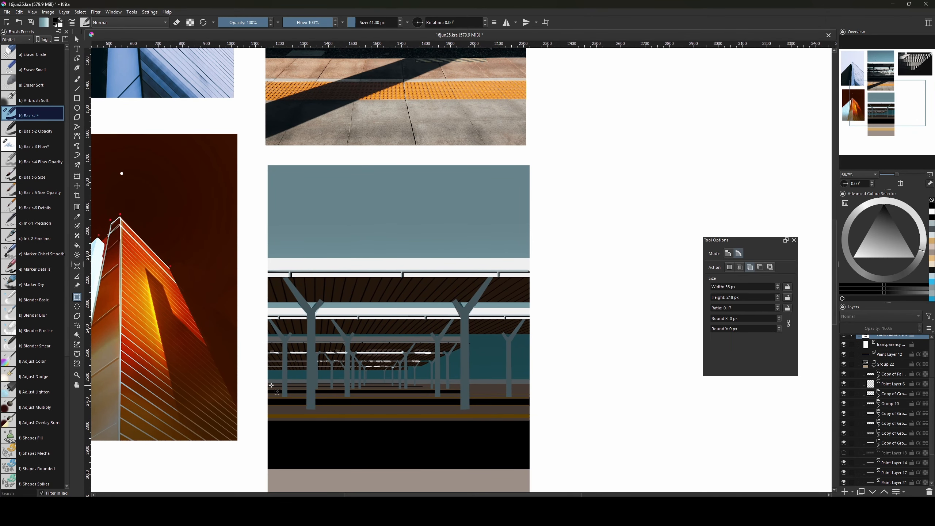
pyautogui.moveTo(265, 384); pyautogui.dragTo(545, 421)
pyautogui.hotkey('ctrl', 'z')
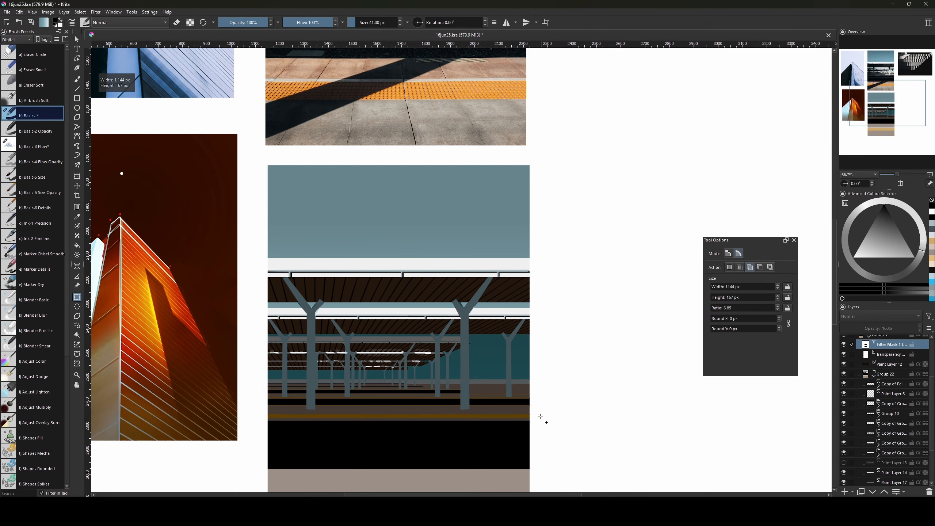
pyautogui.press('f')
pyautogui.click(445, 284)
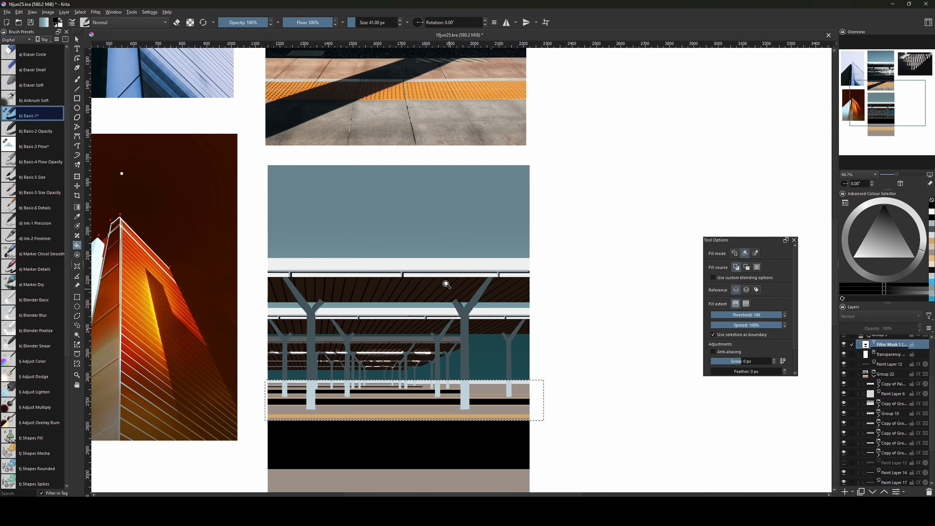
pyautogui.press('b')
pyautogui.moveTo(452, 358); pyautogui.dragTo(463, 379)
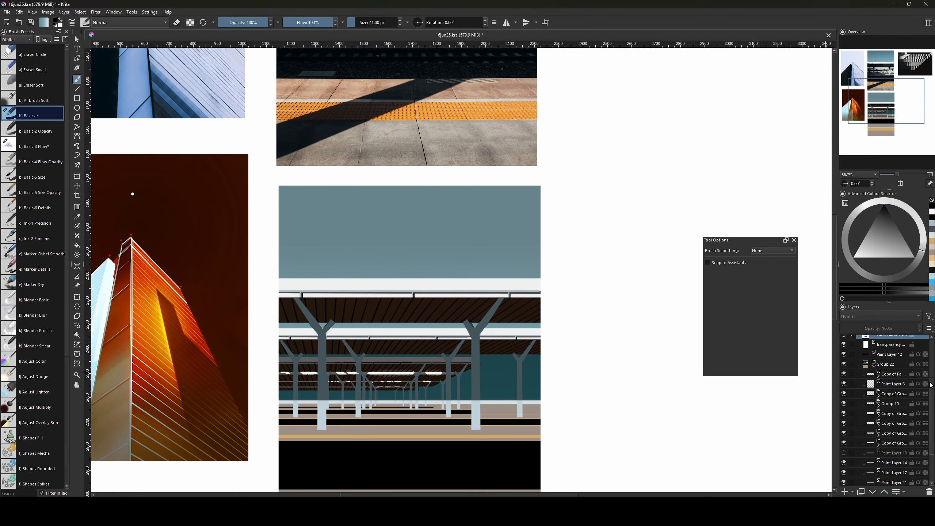
pyautogui.scroll(2, 920, 393)
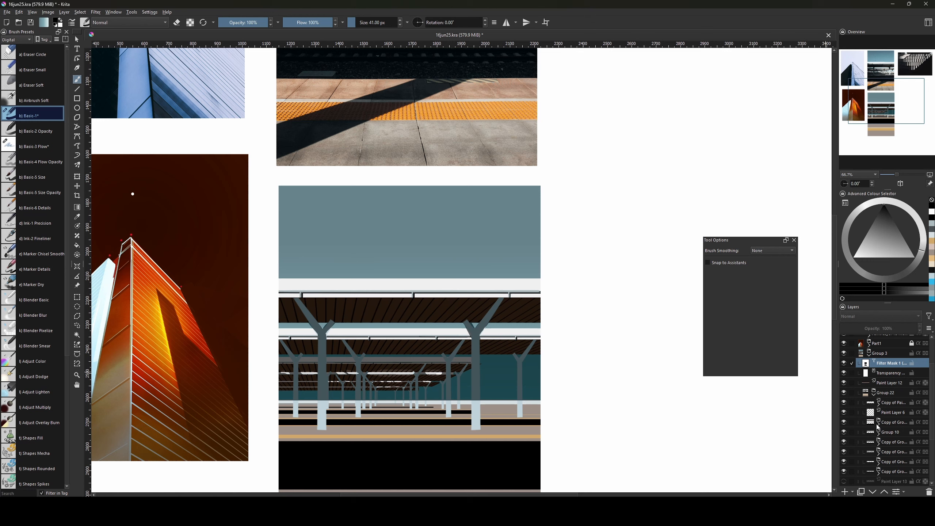
# Load the lower station image as a selection and lighten the left column bases and teal area.
pyautogui.click(874, 396)
pyautogui.keyDown('ctrl'); pyautogui.click(865, 439); pyautogui.keyUp('ctrl')
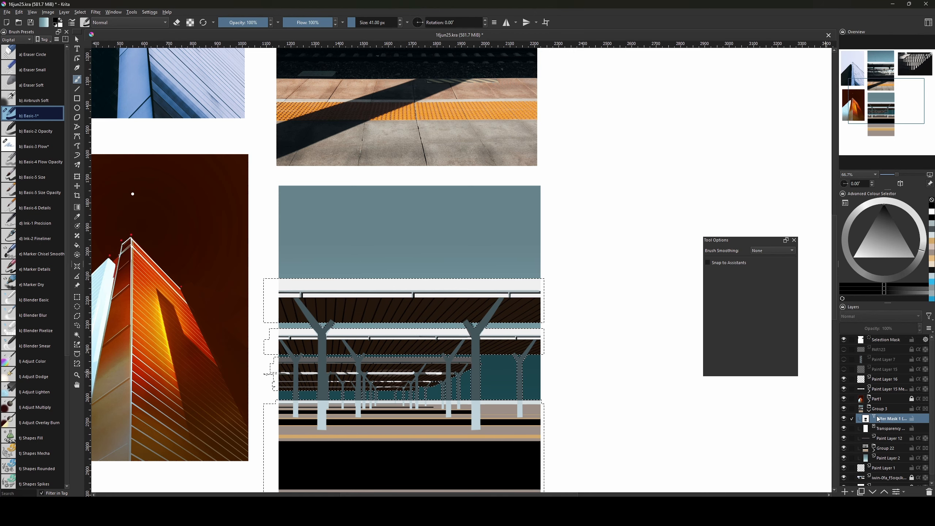
pyautogui.moveTo(460, 420); pyautogui.dragTo(485, 398)
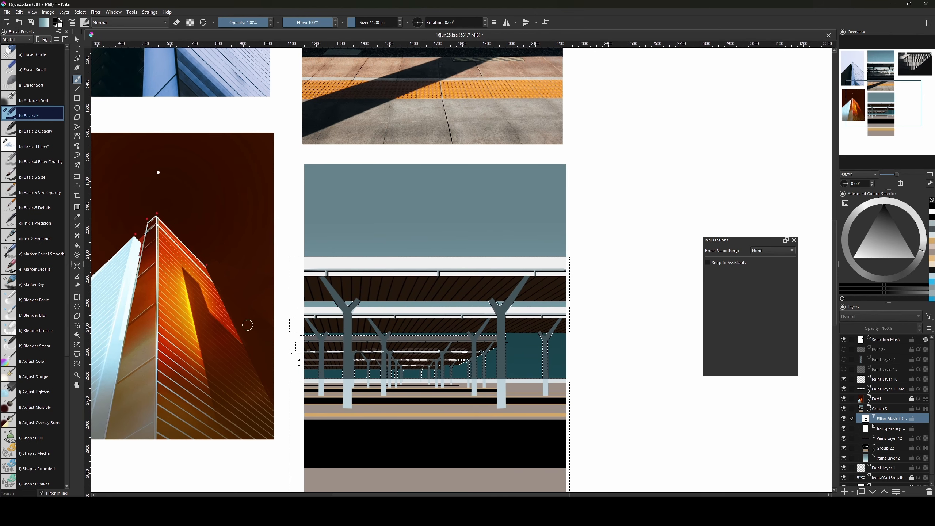
pyautogui.press(']')
pyautogui.press(']')
pyautogui.press(']')
pyautogui.press(']')
pyautogui.press(']')
pyautogui.press(']')
pyautogui.press(']')
pyautogui.press(']')
pyautogui.press(']')
pyautogui.press(']')
pyautogui.press(']')
pyautogui.press(']')
pyautogui.press(']')
pyautogui.press(']')
pyautogui.press(']')
pyautogui.press(']')
pyautogui.press(']')
pyautogui.press(']')
pyautogui.moveTo(295, 383); pyautogui.dragTo(358, 382)
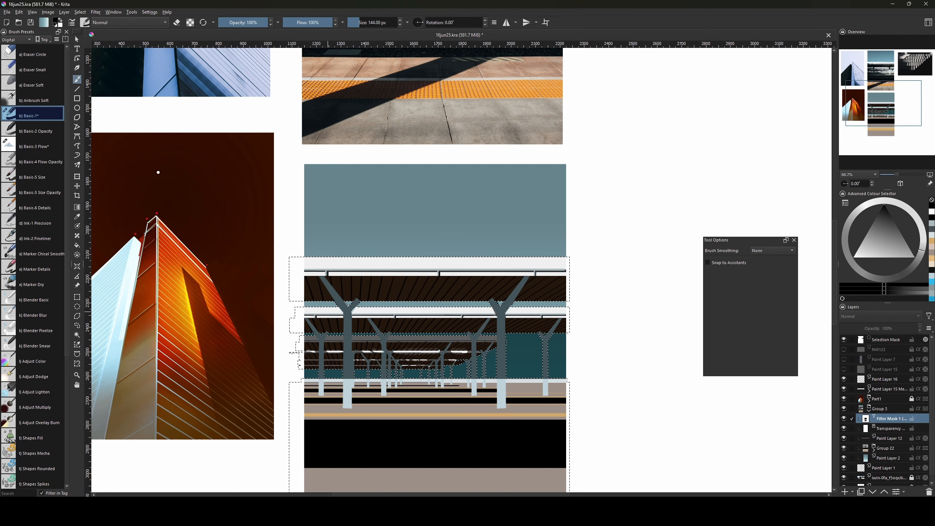
pyautogui.press(']')
pyautogui.press(']')
pyautogui.press(']')
pyautogui.press(']')
pyautogui.press(']')
pyautogui.press(']')
pyautogui.press(']')
pyautogui.press(']')
pyautogui.press(']')
pyautogui.press(']')
pyautogui.press(']')
pyautogui.press(']')
pyautogui.press(']')
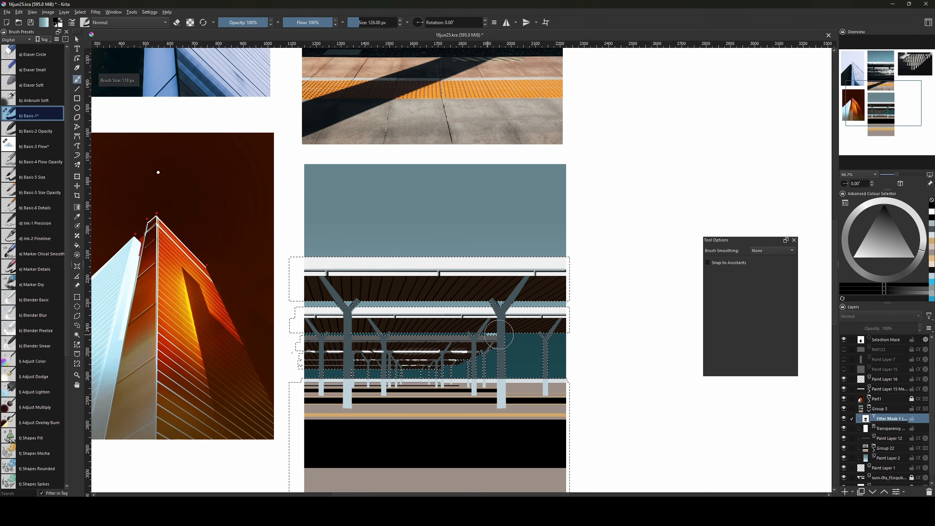
pyautogui.moveTo(487, 335)
pyautogui.mouseDown()
pyautogui.moveTo(598, 338)
pyautogui.moveTo(582, 349)
pyautogui.mouseUp()
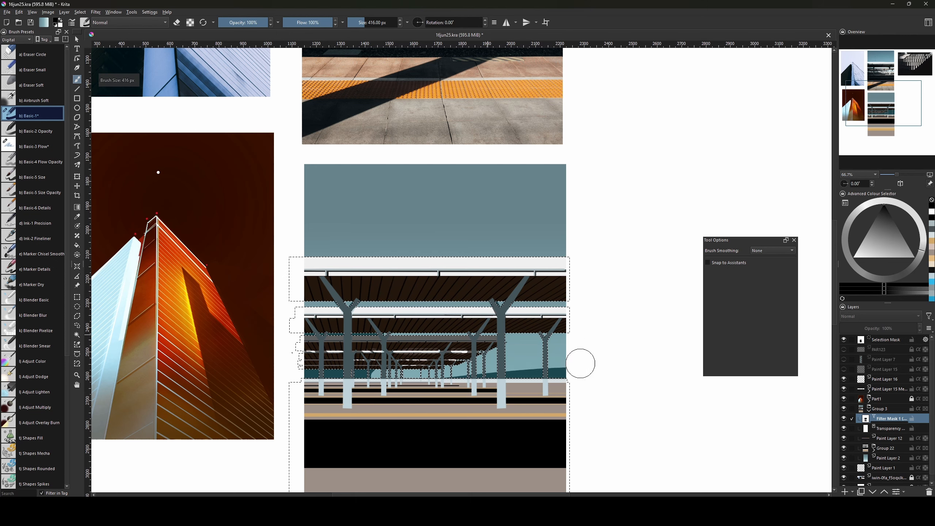
# Clear the selection, resize the brush, and undo a broad mask stroke.
pyautogui.press(']')
pyautogui.press(']')
pyautogui.press(']')
pyautogui.press(']')
pyautogui.press(']')
pyautogui.press(']')
pyautogui.press(']')
pyautogui.press(']')
pyautogui.press(']')
pyautogui.press(']')
pyautogui.press(']')
pyautogui.press(']')
pyautogui.press(']')
pyautogui.press(']')
pyautogui.press(']')
pyautogui.press(']')
pyautogui.press(']')
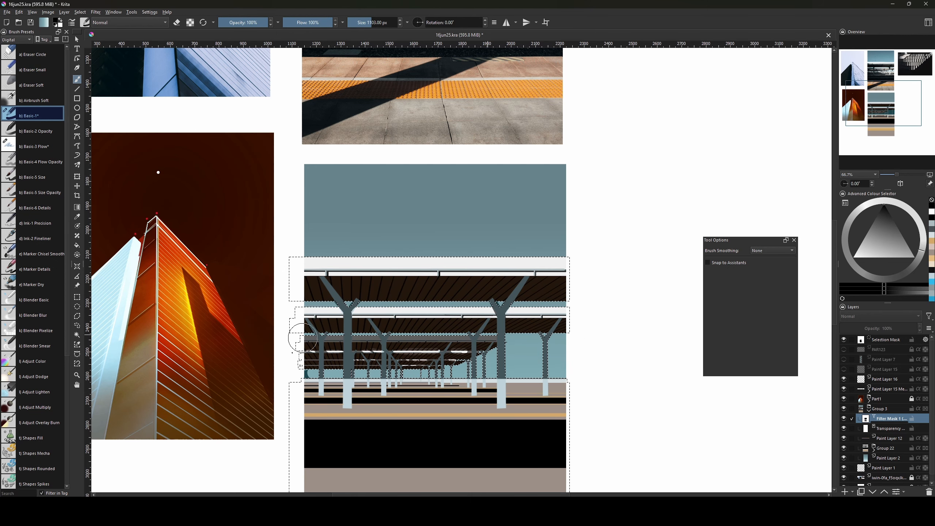
pyautogui.hotkey('ctrl', 'shift', 'a')
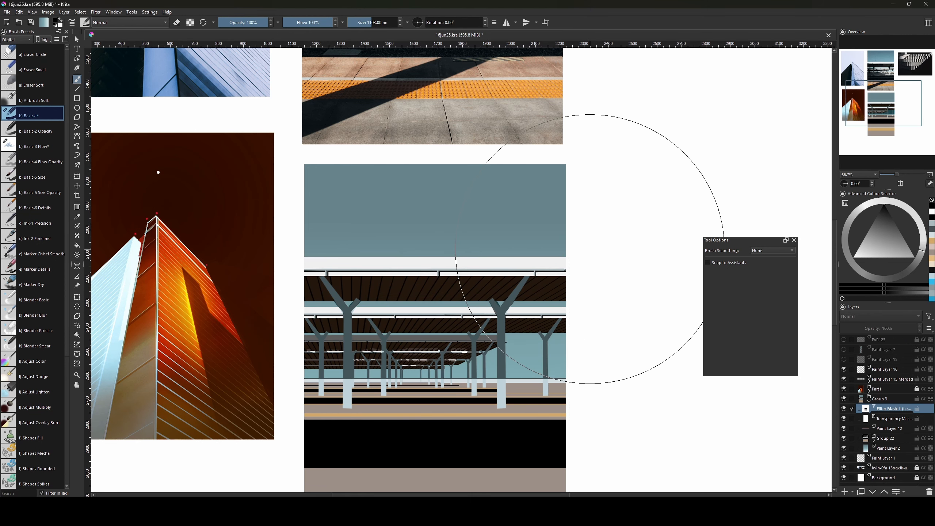
pyautogui.press('[')
pyautogui.press('[')
pyautogui.press('[')
pyautogui.press('[')
pyautogui.press('[')
pyautogui.press('[')
pyautogui.press('[')
pyautogui.press('[')
pyautogui.press('[')
pyautogui.press('[')
pyautogui.press('[')
pyautogui.press('[')
pyautogui.press('[')
pyautogui.press('[')
pyautogui.press('[')
pyautogui.press('[')
pyautogui.press('[')
pyautogui.press('[')
pyautogui.press('[')
pyautogui.press('[')
pyautogui.press('[')
pyautogui.press('[')
pyautogui.press('[')
pyautogui.press('[')
pyautogui.press('[')
pyautogui.press('[')
pyautogui.press('[')
pyautogui.press('[')
pyautogui.press('[')
pyautogui.press('[')
pyautogui.press('[')
pyautogui.press('[')
pyautogui.press('[')
pyautogui.press('[')
pyautogui.press('[')
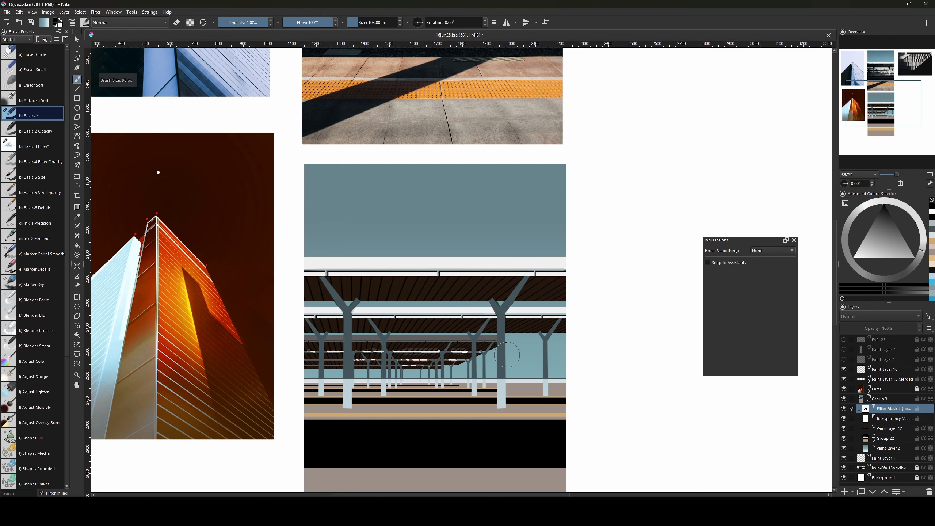
pyautogui.press('[')
pyautogui.press('[')
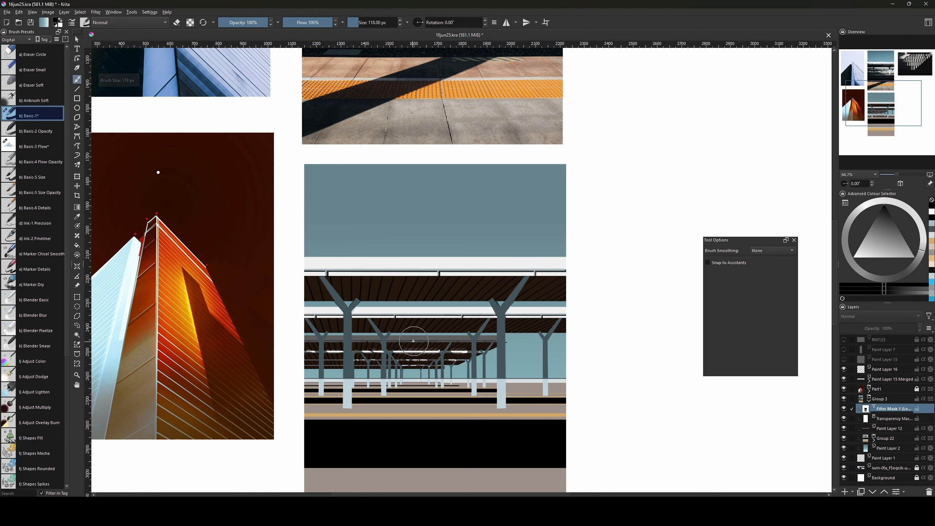
pyautogui.moveTo(399, 339); pyautogui.dragTo(475, 337)
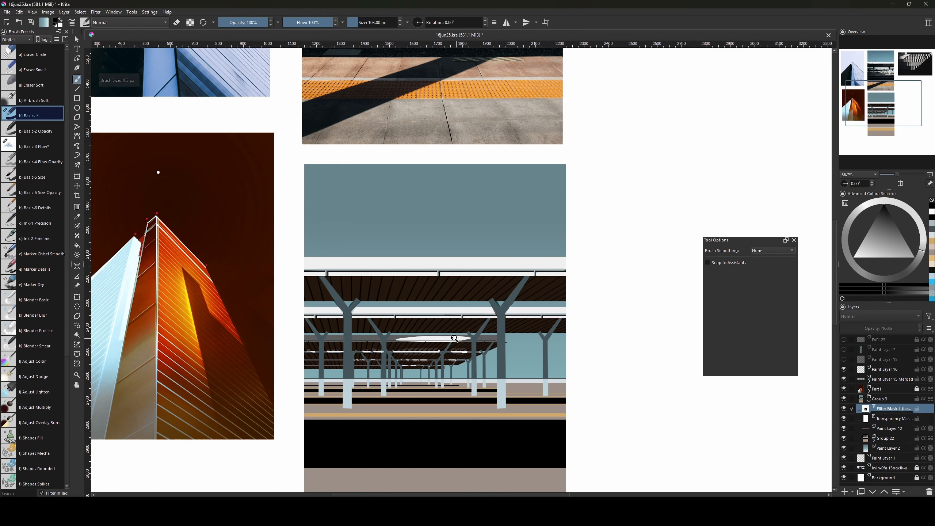
pyautogui.hotkey('ctrl', 'z')
# Draw a thin straight white line across the canopy with a roughly 63 px brush.
pyautogui.press('[')
pyautogui.press('[')
pyautogui.press('[')
pyautogui.press('[')
pyautogui.press('[')
pyautogui.press('[')
pyautogui.press('v')
pyautogui.moveTo(395, 337); pyautogui.dragTo(460, 337)
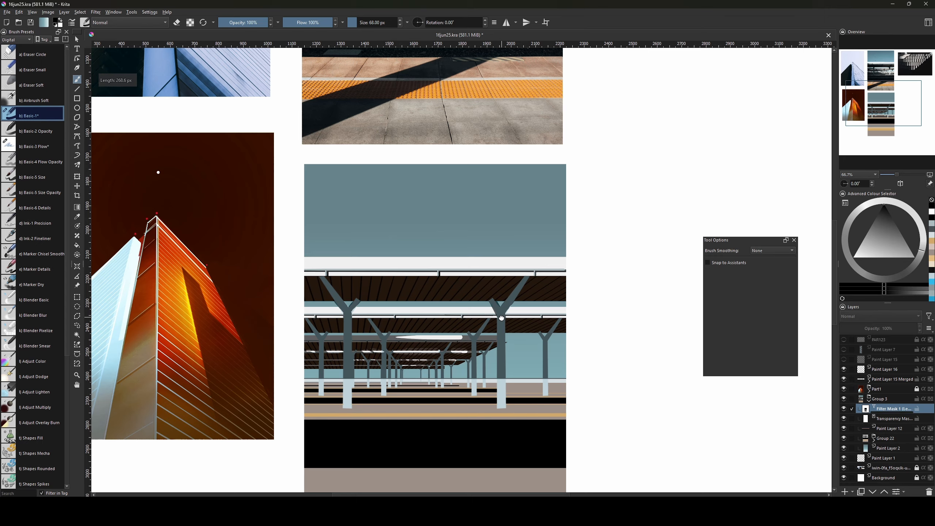
pyautogui.moveTo(494, 282)
pyautogui.mouseDown()
pyautogui.moveTo(486, 451)
pyautogui.moveTo(493, 409)
pyautogui.moveTo(454, 391)
pyautogui.moveTo(459, 396)
pyautogui.mouseUp()
pyautogui.press('[')
pyautogui.press('v')
pyautogui.press('b')
pyautogui.press(']')
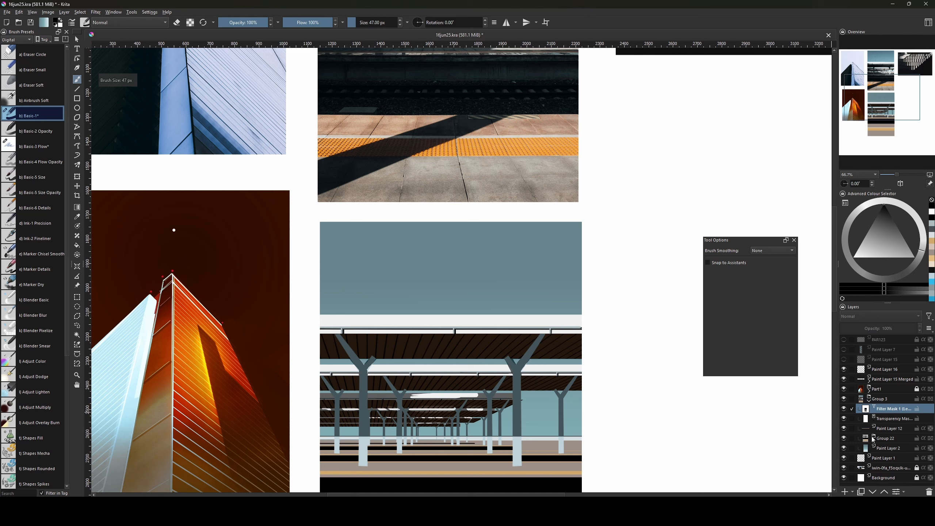
# Expand Group 22 and its copied group, then select a layer's painted pixels.
pyautogui.click(874, 438)
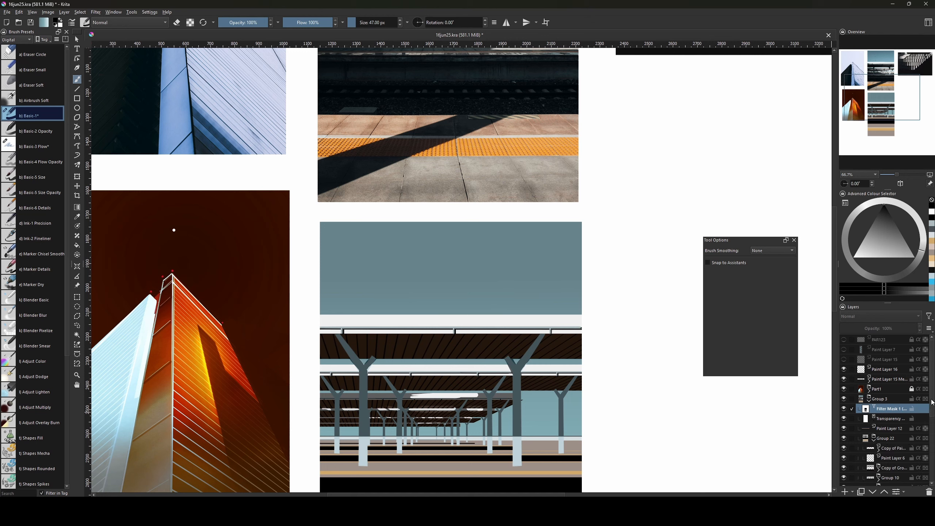
pyautogui.scroll(-2, 932, 402)
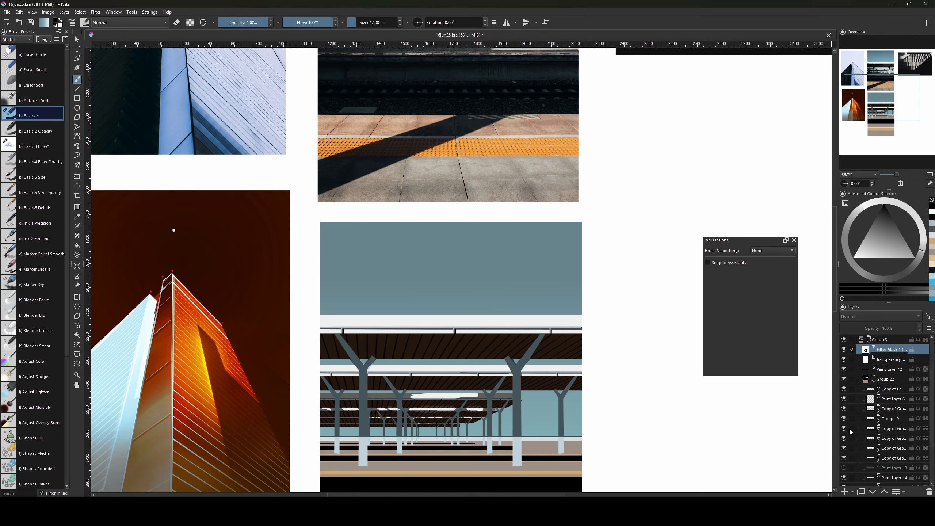
pyautogui.click(880, 430)
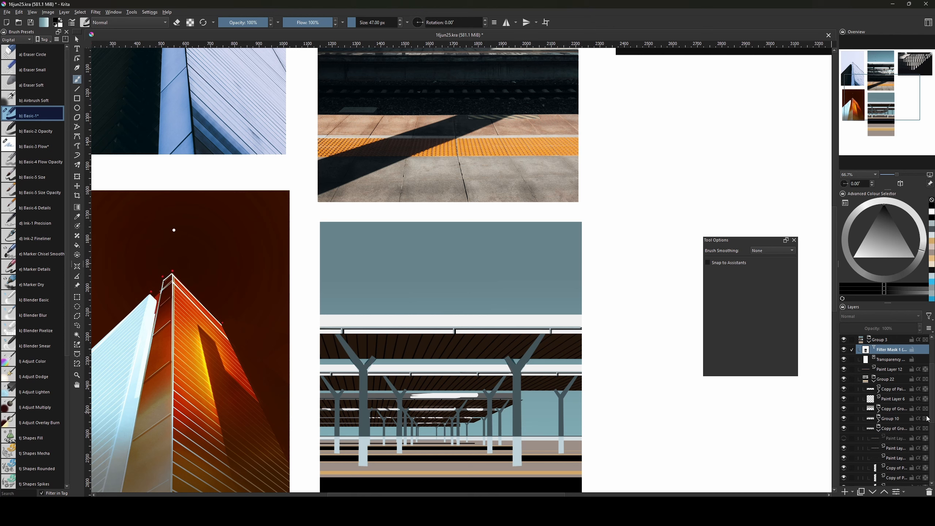
pyautogui.scroll(-2, 931, 429)
pyautogui.keyDown('ctrl'); pyautogui.click(875, 450); pyautogui.keyUp('ctrl')
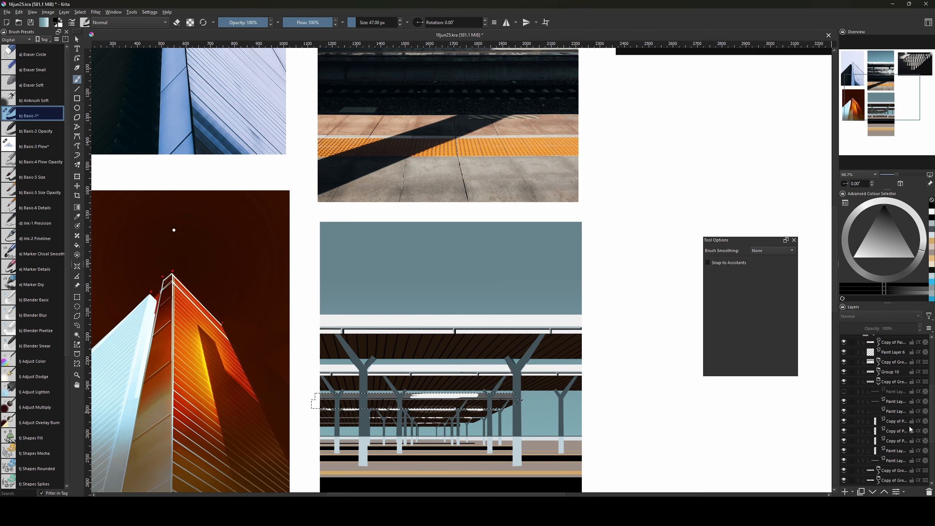
pyautogui.moveTo(932, 413); pyautogui.dragTo(928, 371)
# Tune the brush between 84 and 103 px, toggling the colour to white and back to black.
pyautogui.press(']')
pyautogui.press(']')
pyautogui.press(']')
pyautogui.press(']')
pyautogui.press(']')
pyautogui.press(']')
pyautogui.press(']')
pyautogui.press(']')
pyautogui.press(']')
pyautogui.press(']')
pyautogui.press(']')
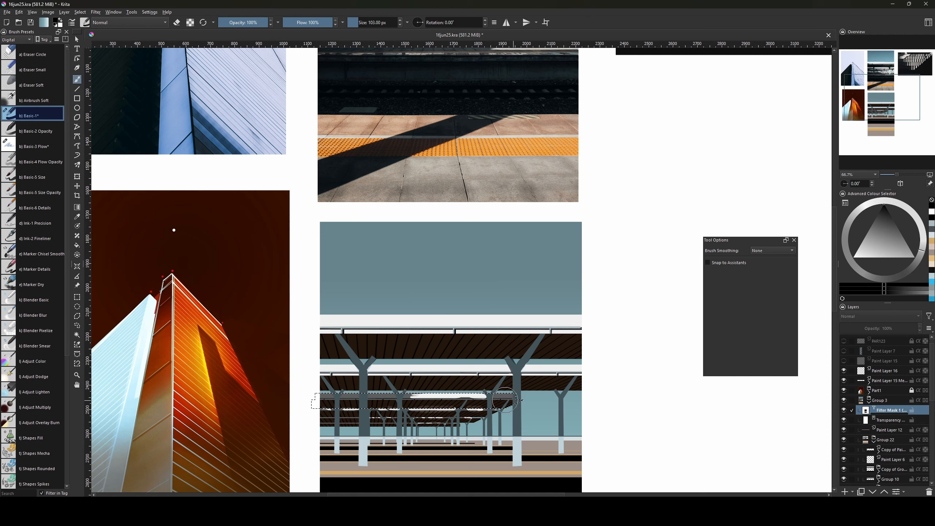
pyautogui.press('[')
pyautogui.press('[')
pyautogui.press('[')
pyautogui.press('[')
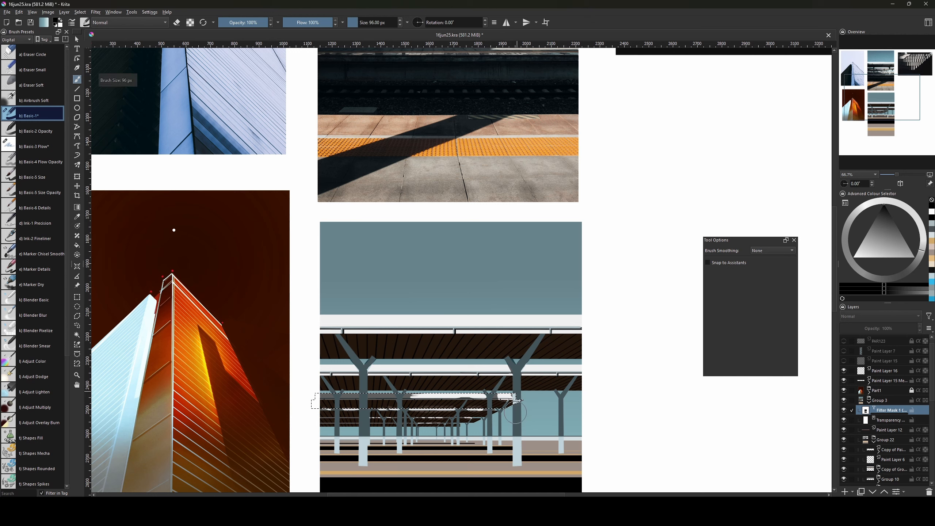
pyautogui.press(']')
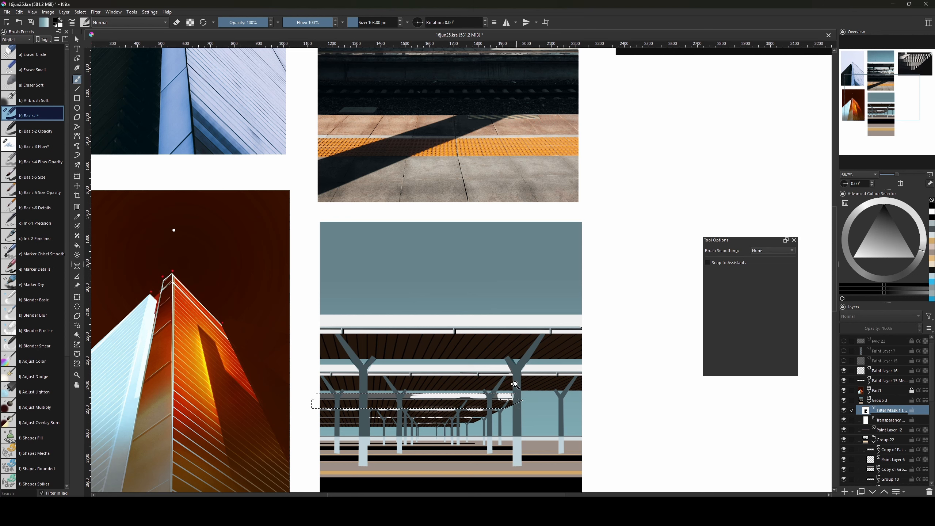
pyautogui.press('[')
pyautogui.press('[')
pyautogui.press('[')
pyautogui.press('[')
pyautogui.press('[')
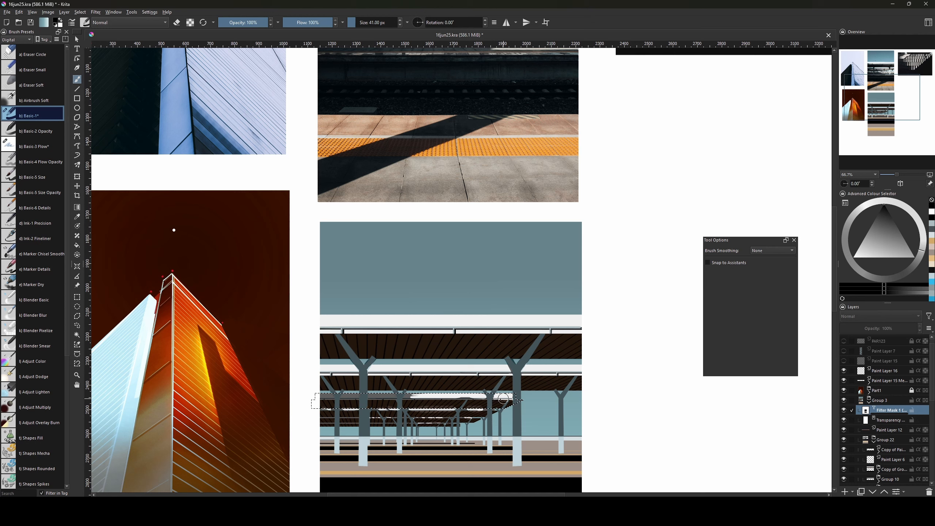
pyautogui.press('x')
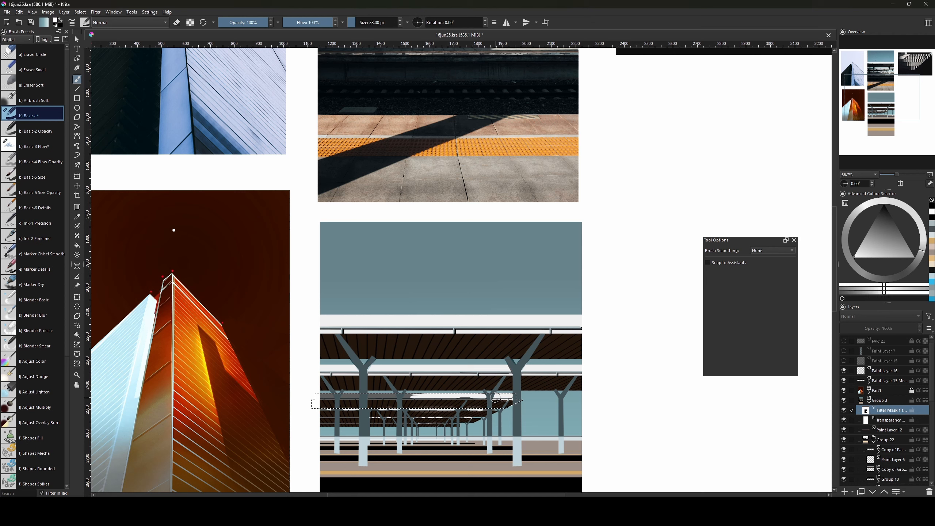
pyautogui.press('[')
pyautogui.press('x')
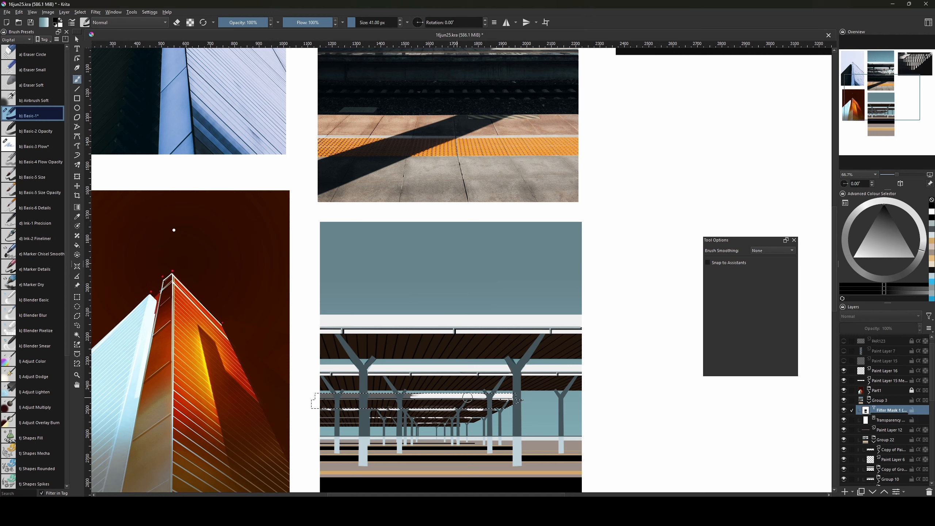
# Resize the brush through 55, 51, 126 and 110 px and switch the colour to white.
pyautogui.press(']')
pyautogui.press(']')
pyautogui.press(']')
pyautogui.press('[')
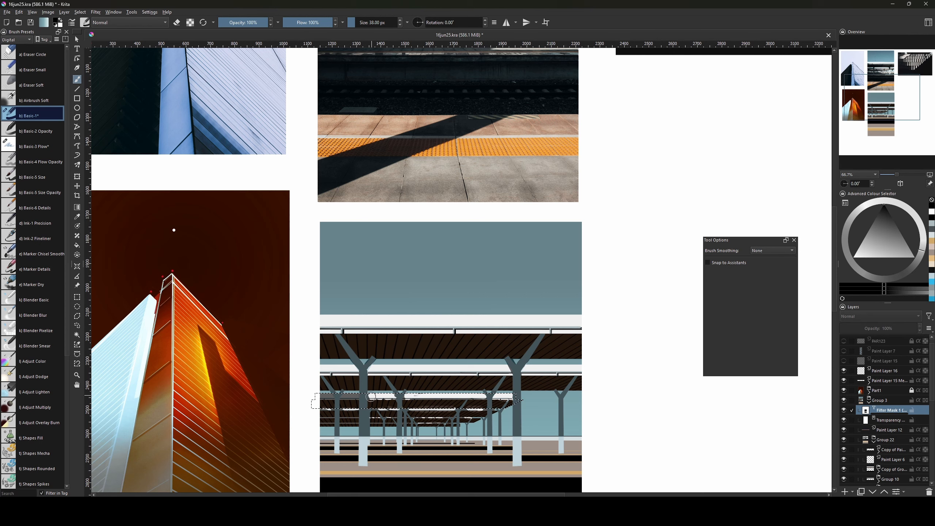
pyautogui.press(']')
pyautogui.press(']')
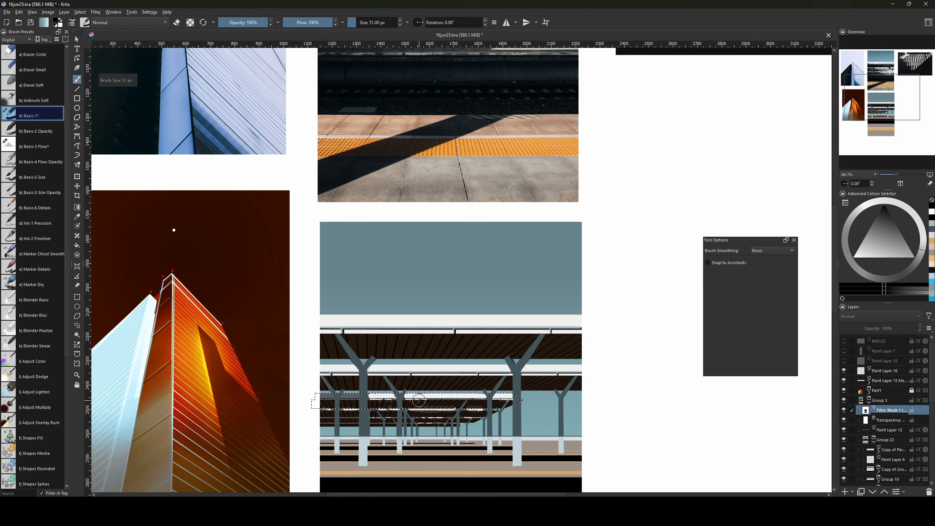
pyautogui.press('[')
pyautogui.press('[')
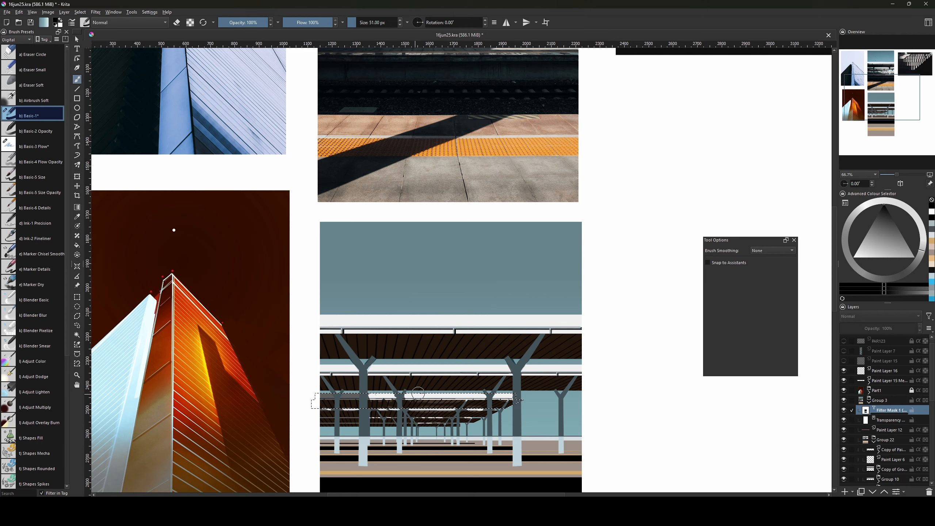
pyautogui.press(']')
pyautogui.press('x')
pyautogui.press('[')
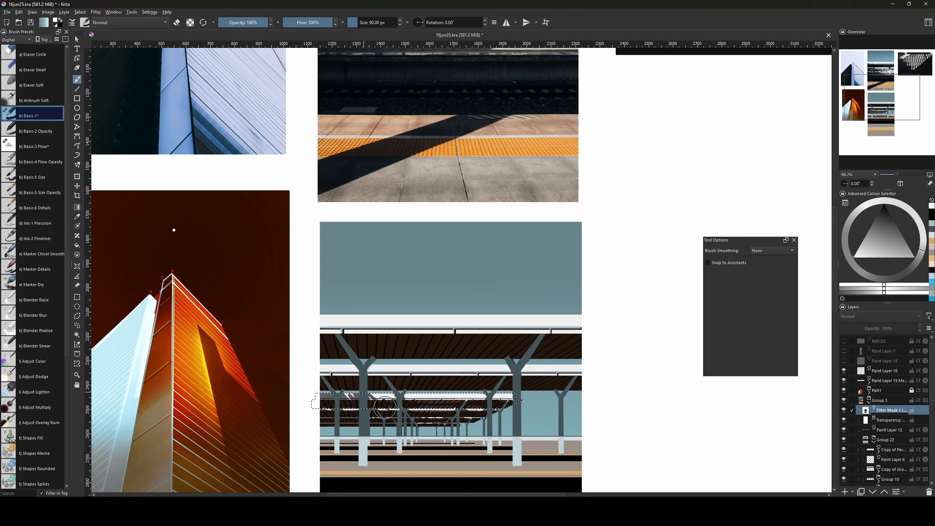
pyautogui.press(']')
pyautogui.press(']')
pyautogui.press(']')
pyautogui.press(']')
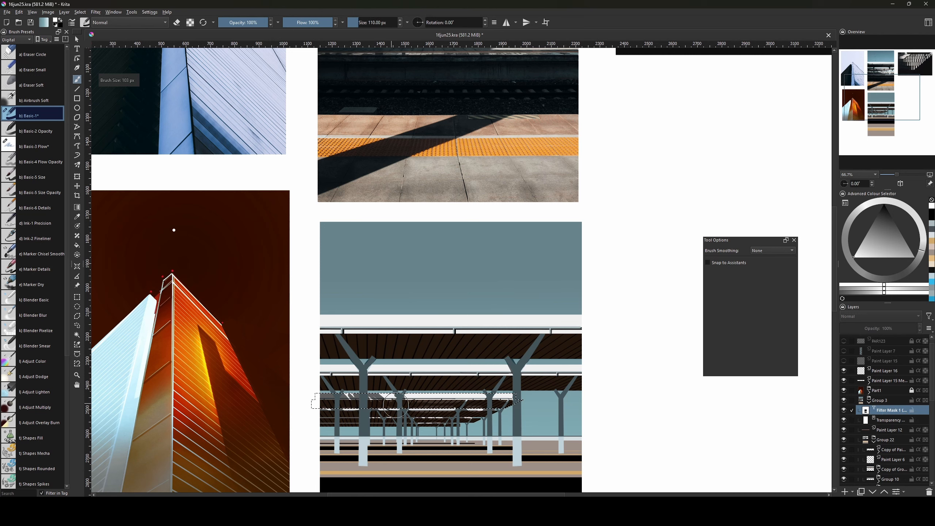
pyautogui.press('[')
pyautogui.press(']')
pyautogui.press(']')
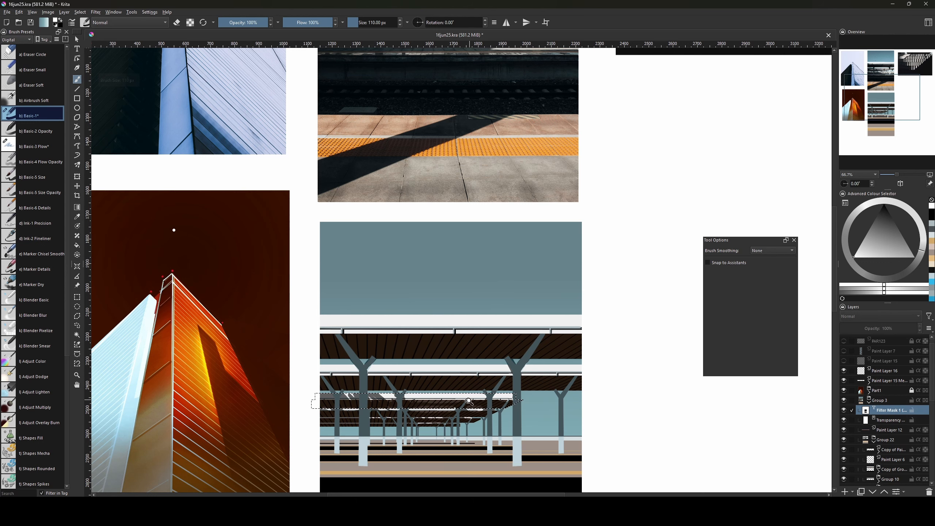
# Deselect, set the brush to 63 px and bring more of the collage into view.
pyautogui.hotkey('ctrl', 'shift', 'a')
pyautogui.press('[')
pyautogui.press('[')
pyautogui.press('[')
pyautogui.press('[')
pyautogui.press('[')
pyautogui.press('[')
pyautogui.press('[')
pyautogui.press('[')
pyautogui.press('[')
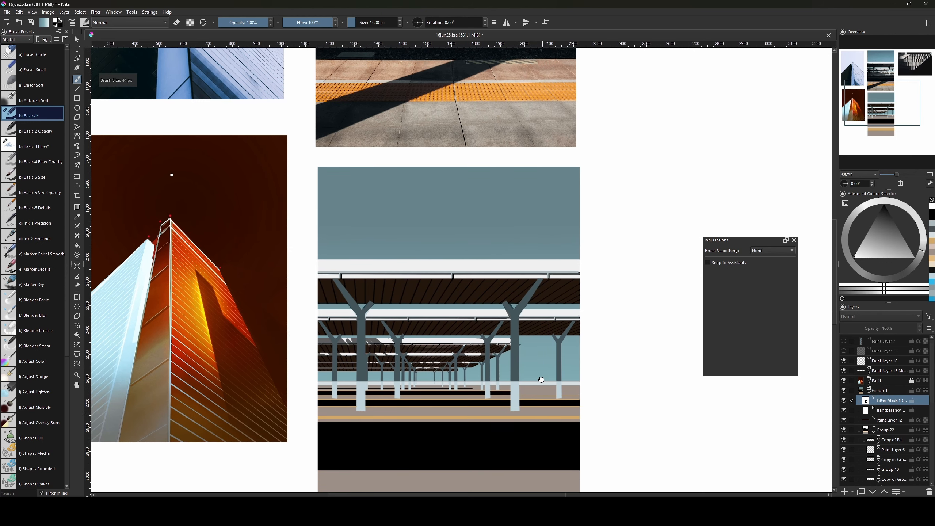
pyautogui.scroll(-3, 512, 350)
pyautogui.scroll(-1, 506, 334)
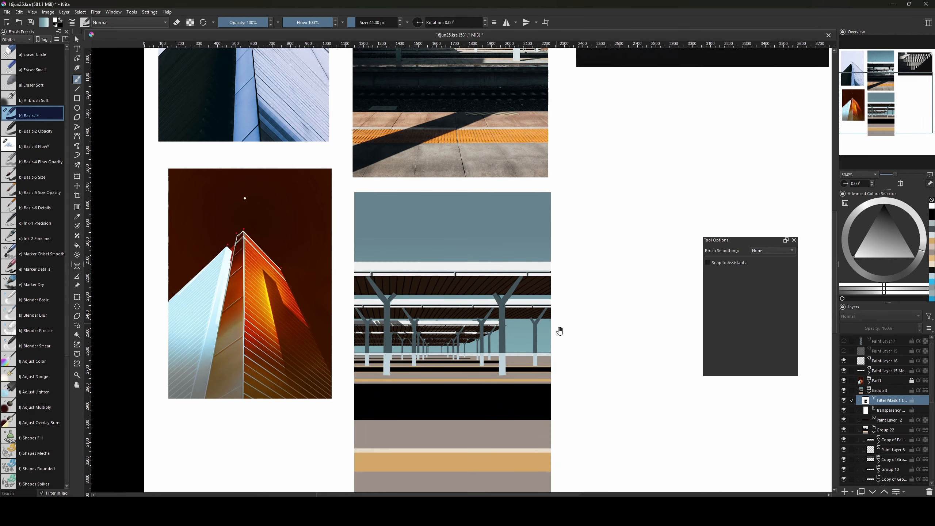
pyautogui.moveTo(559, 330)
pyautogui.mouseDown()
pyautogui.moveTo(578, 423)
pyautogui.moveTo(579, 405)
pyautogui.mouseUp()
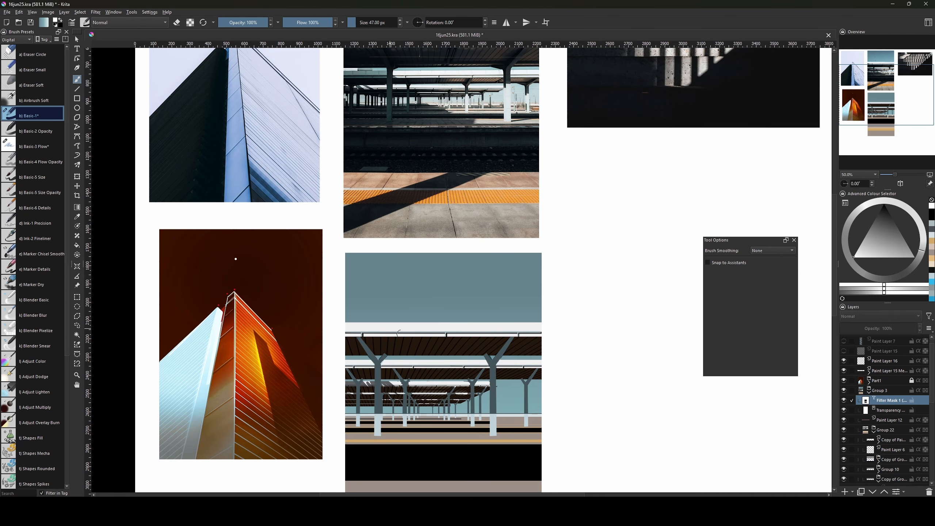
pyautogui.press(']')
pyautogui.press(']')
pyautogui.press(']')
pyautogui.press(']')
pyautogui.press(']')
pyautogui.moveTo(518, 350); pyautogui.dragTo(492, 439)
# Draw a tapered light straight stroke down the right pillar with a 73 px brush.
pyautogui.press('v')
pyautogui.hotkey('ctrl', 'z')
pyautogui.press('x')
pyautogui.press('v')
pyautogui.moveTo(497, 390); pyautogui.dragTo(499, 436)
pyautogui.press(']')
pyautogui.hotkey('ctrl', 'z')
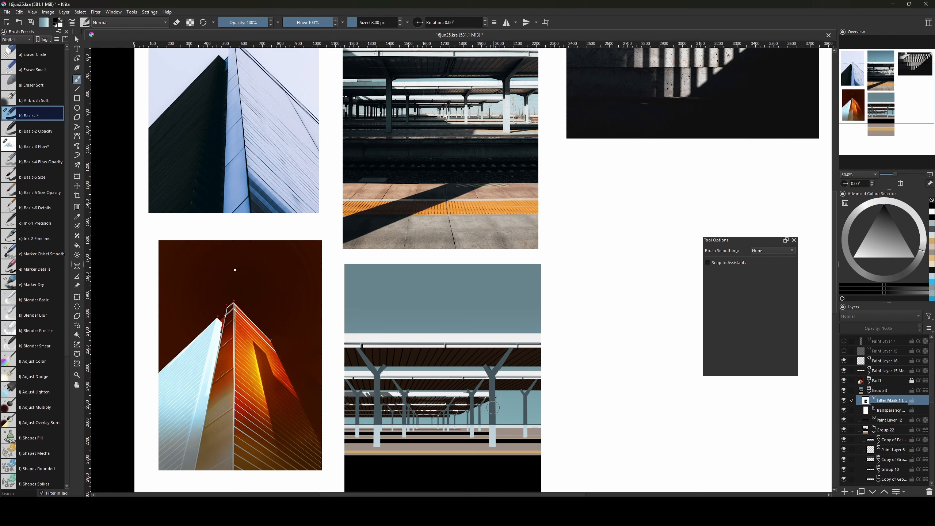
pyautogui.press(']')
pyautogui.press('v')
pyautogui.moveTo(493, 393); pyautogui.dragTo(495, 429)
# Select a narrow rectangular strip of the pillar and size the brush around 144–176 px.
pyautogui.hotkey('ctrl', 'r')
pyautogui.moveTo(490, 395); pyautogui.dragTo(502, 447)
pyautogui.press('b')
pyautogui.press(']')
pyautogui.press(']')
pyautogui.press(']')
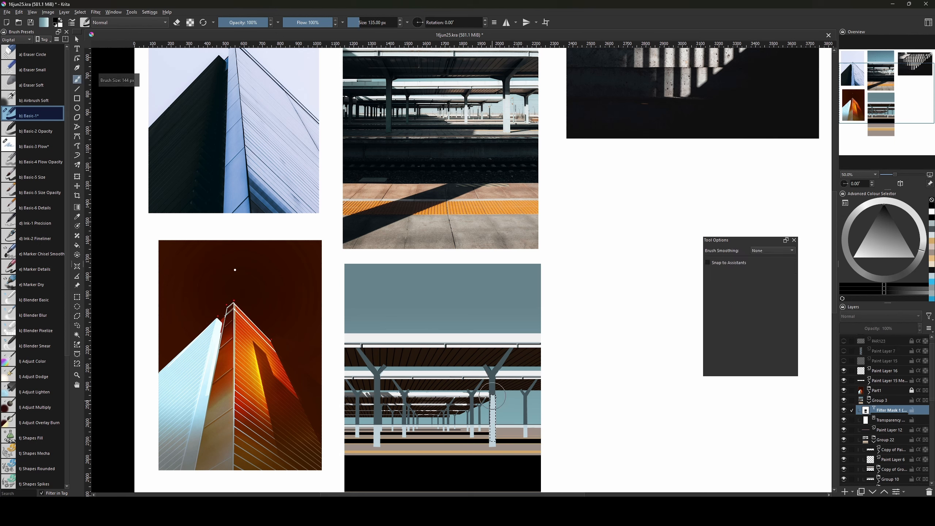
pyautogui.hotkey('ctrl', 'shift', 'a')
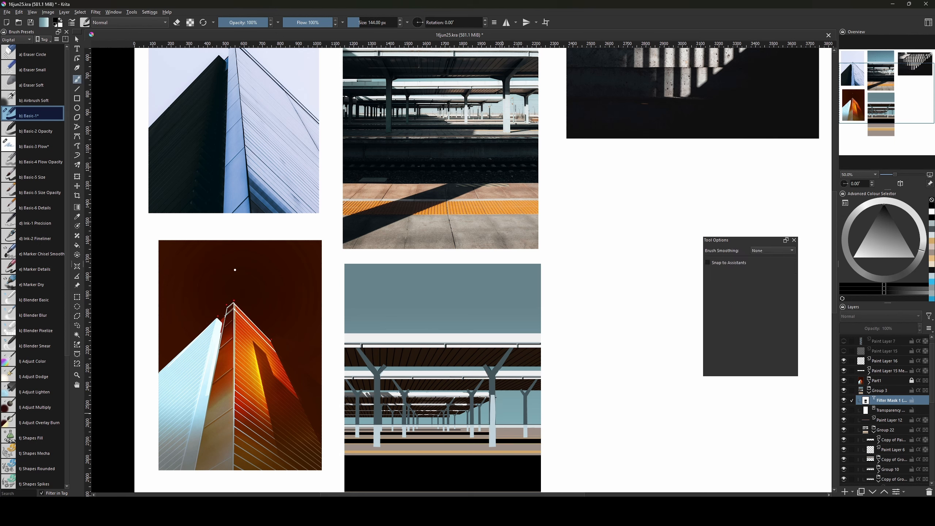
pyautogui.hotkey('ctrl', 'shift', 'd')
pyautogui.press(']')
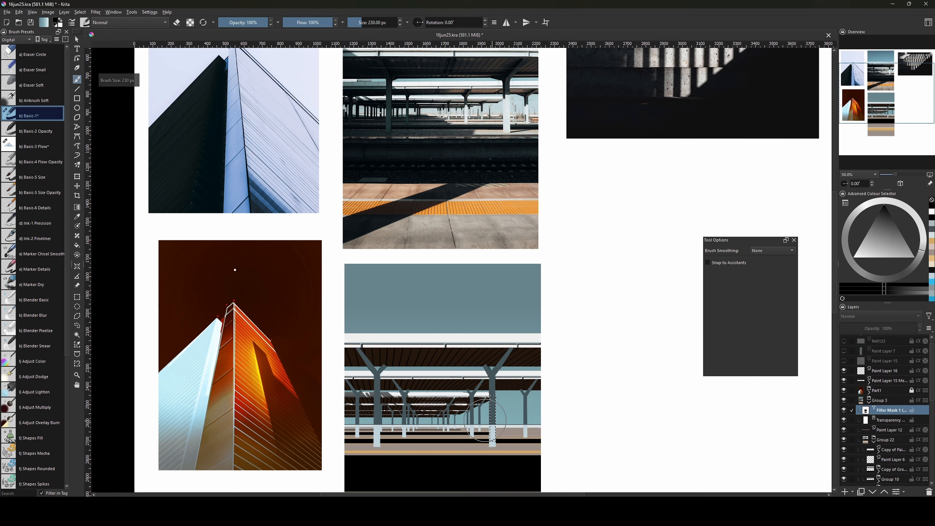
pyautogui.press('[')
pyautogui.press('[')
pyautogui.press(']')
pyautogui.press(']')
pyautogui.press(']')
pyautogui.press(']')
pyautogui.press(']')
pyautogui.press(']')
pyautogui.press(']')
pyautogui.press(']')
pyautogui.press('[')
pyautogui.press('[')
pyautogui.press('[')
pyautogui.press('[')
pyautogui.press('[')
pyautogui.press('[')
pyautogui.press('[')
pyautogui.press('[')
pyautogui.press('[')
pyautogui.press('[')
# Paint light onto the selected pillar strip, then clear the selection and shrink the brush to 63 px.
pyautogui.click(506, 410)
pyautogui.press('x')
pyautogui.press(']')
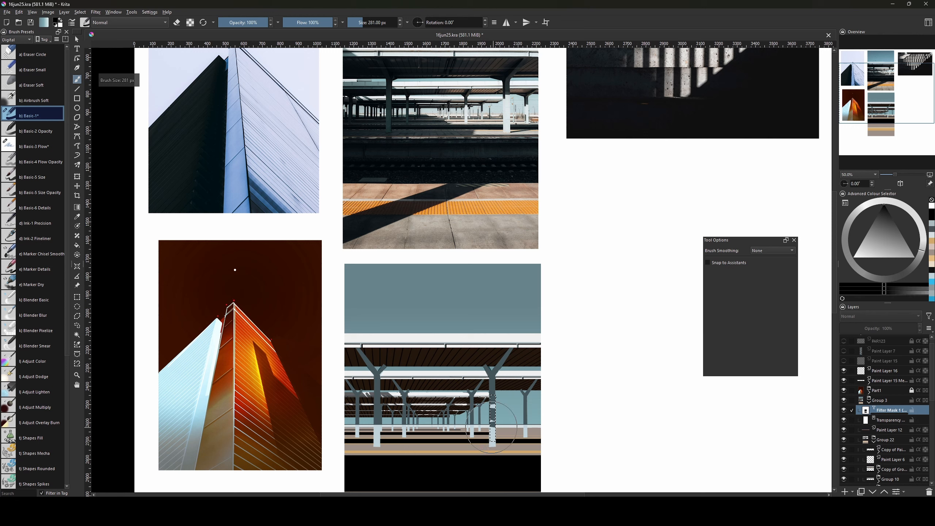
pyautogui.press('x')
pyautogui.press('x')
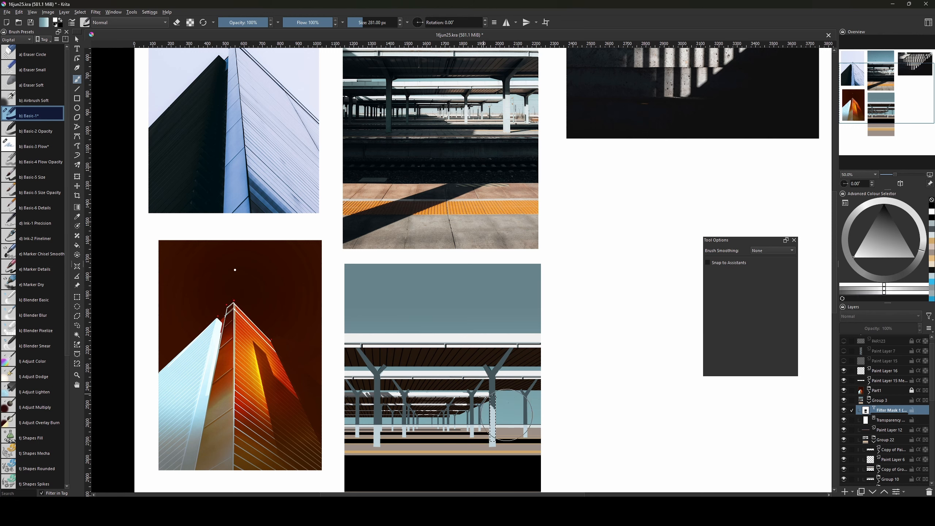
pyautogui.hotkey('ctrl', 'shift', 'a')
pyautogui.press('[')
pyautogui.press('[')
pyautogui.press('[')
pyautogui.press('[')
pyautogui.press('[')
pyautogui.press('[')
pyautogui.press('[')
pyautogui.press('[')
pyautogui.press('[')
pyautogui.press('[')
pyautogui.press('[')
pyautogui.press('[')
pyautogui.press('[')
pyautogui.press('[')
pyautogui.press('[')
pyautogui.press('[')
pyautogui.press('[')
pyautogui.press('[')
pyautogui.press('[')
pyautogui.press('[')
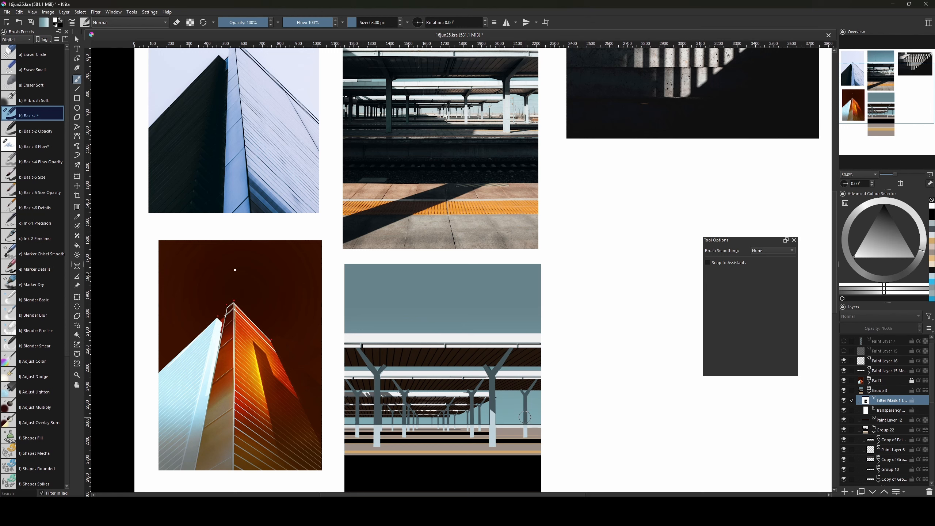
# Select a narrow strip of the next pillar, then clear it and shrink the brush slightly.
pyautogui.hotkey('ctrl', 'r')
pyautogui.moveTo(523, 408); pyautogui.dragTo(527, 437)
pyautogui.press('b')
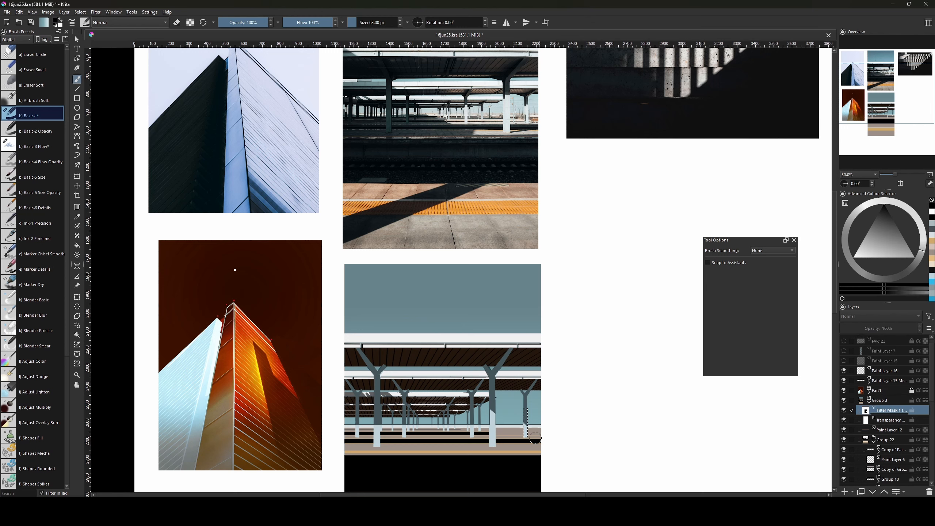
pyautogui.hotkey('ctrl', 'shift', 'a')
pyautogui.press('[')
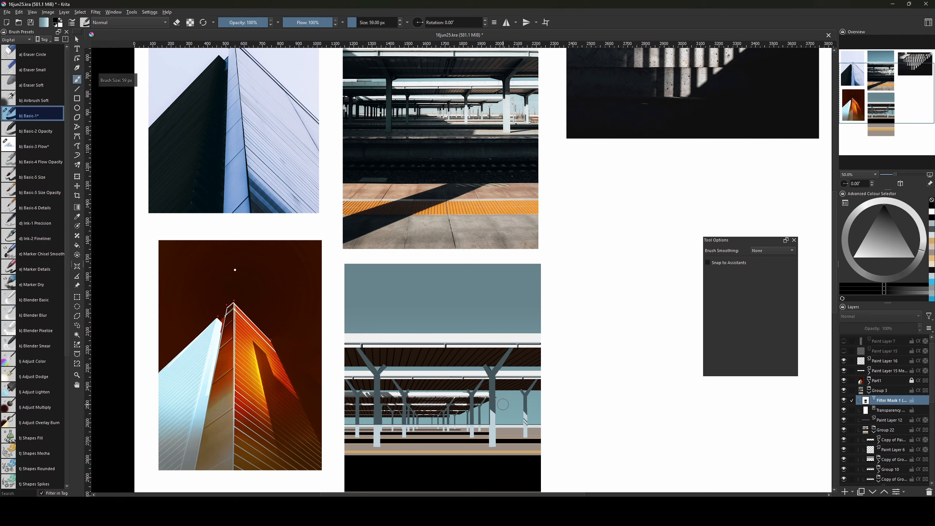
# Select the dark columns with Contiguous Selection, then deselect and shrink the brush from 84 px.
pyautogui.press('w')
pyautogui.click(471, 419)
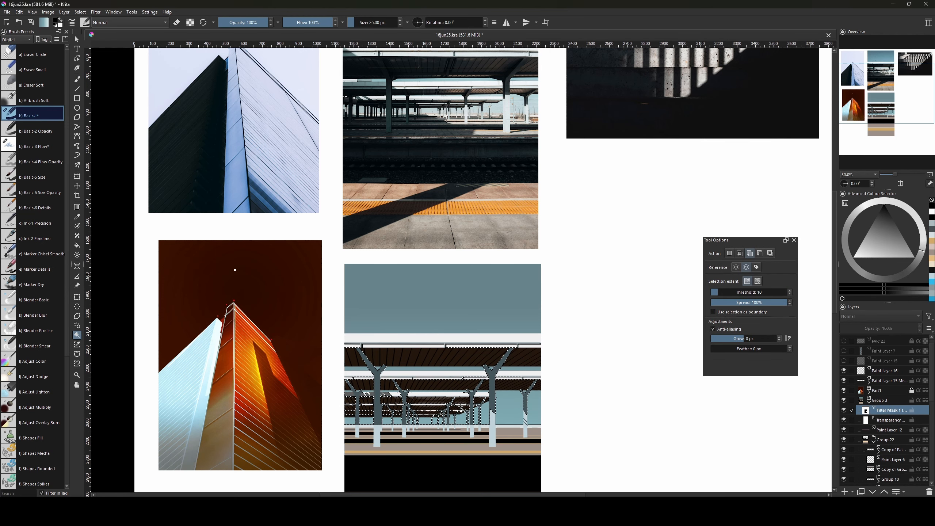
pyautogui.press('b')
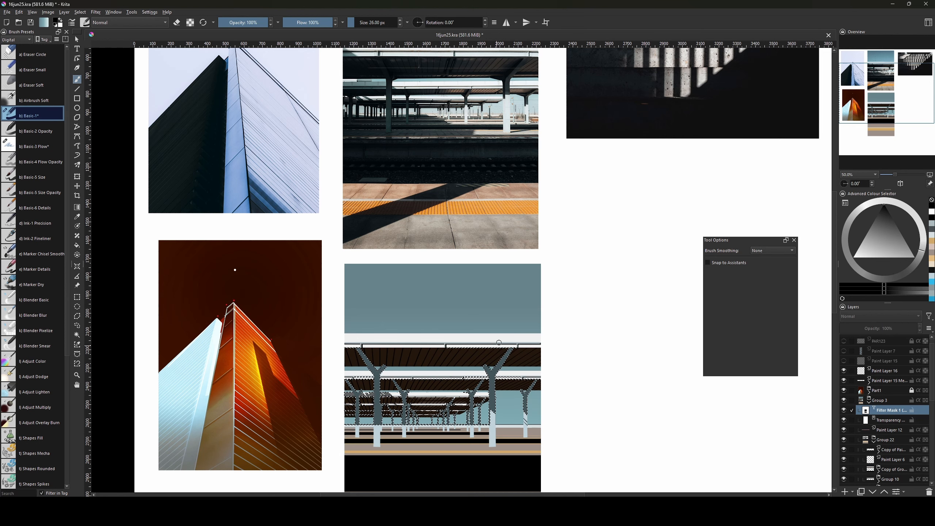
pyautogui.press(']')
pyautogui.press(']')
pyautogui.press(']')
pyautogui.press(']')
pyautogui.press(']')
pyautogui.press(']')
pyautogui.press(']')
pyautogui.press(']')
pyautogui.press(']')
pyautogui.press(']')
pyautogui.press(']')
pyautogui.press(']')
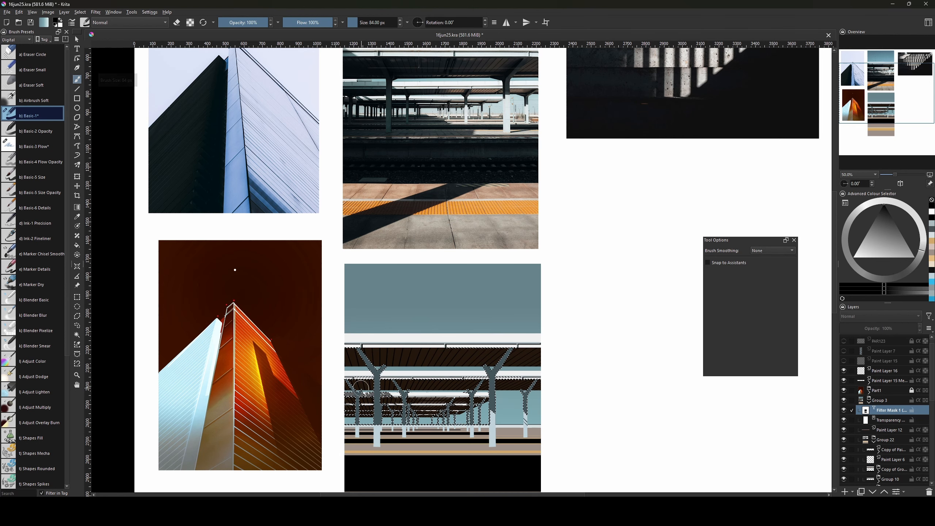
pyautogui.hotkey('ctrl', 'shift', 'a')
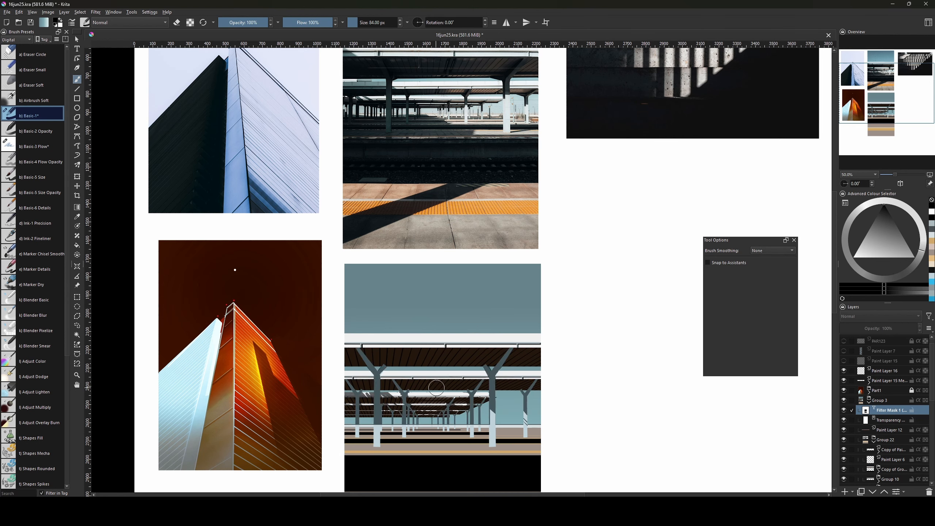
pyautogui.press('[')
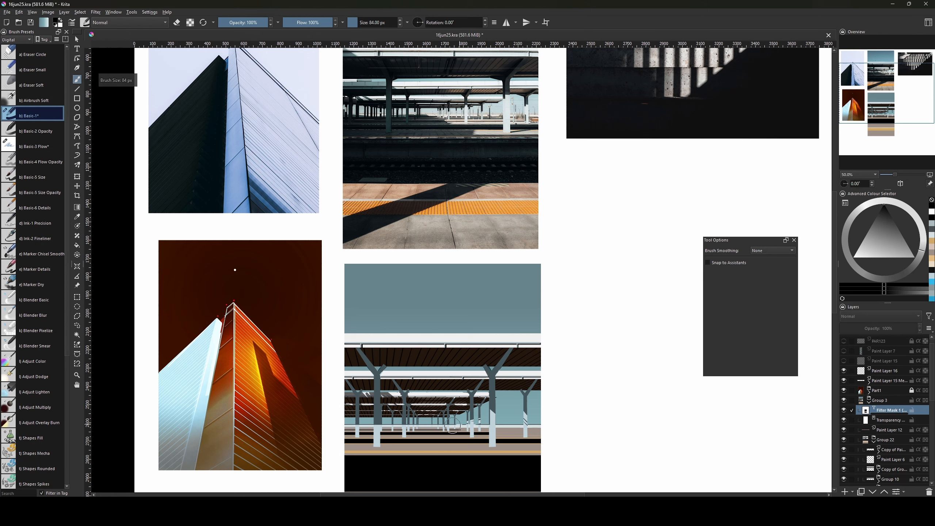
pyautogui.press('[')
# Paint a short white stroke on the filter mask near the thin columns.
pyautogui.press('x')
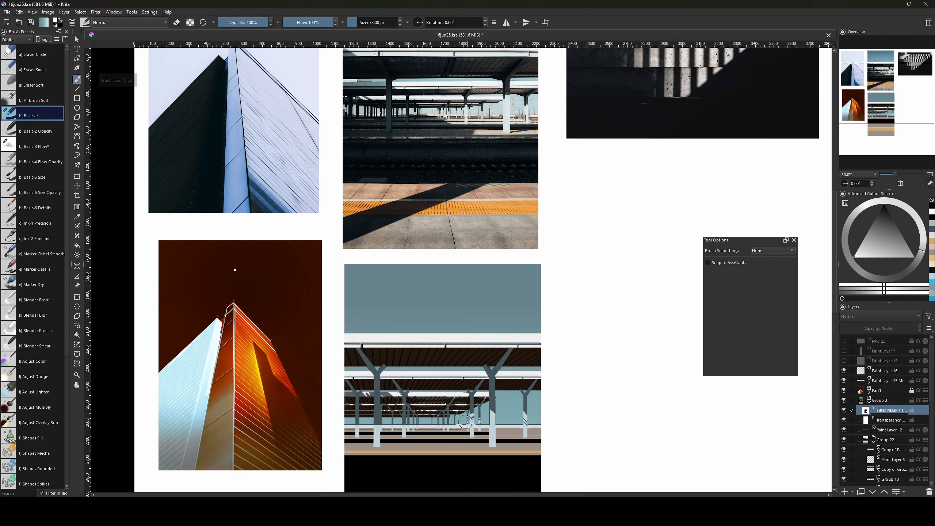
pyautogui.moveTo(467, 421); pyautogui.dragTo(468, 426)
pyautogui.press('x')
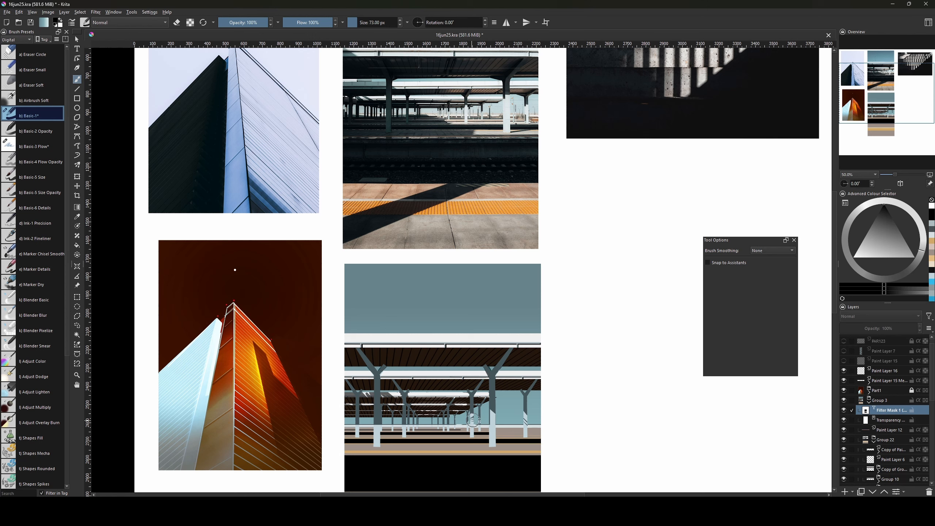
pyautogui.press('x')
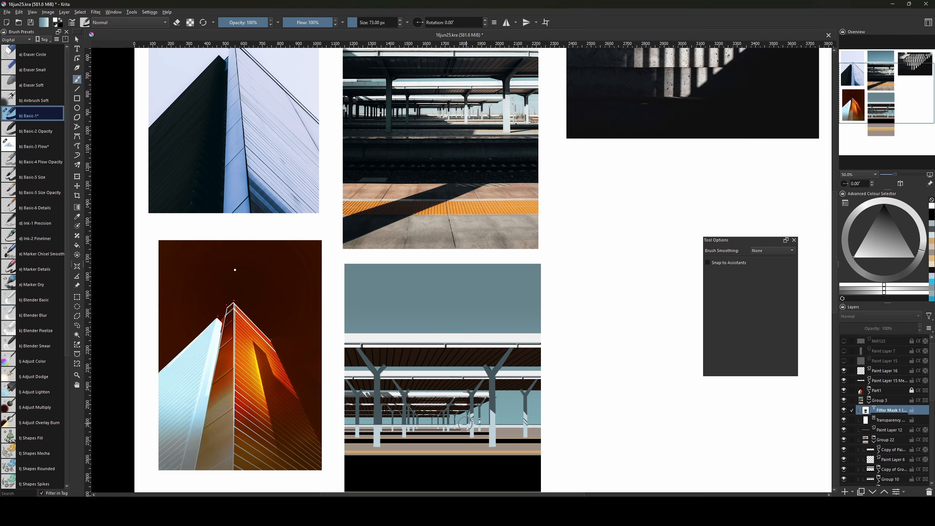
pyautogui.press('x')
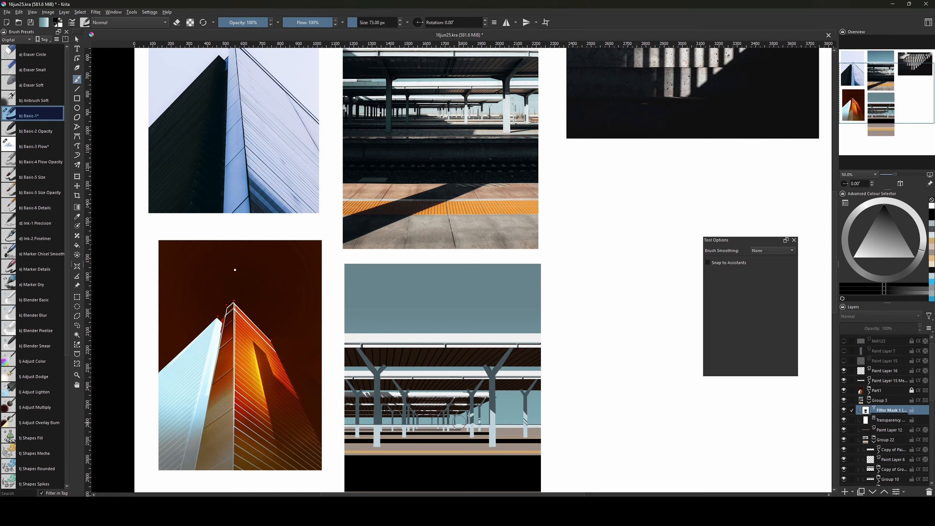
pyautogui.press('[')
pyautogui.press('[')
# Dab more white onto the mask beside the columns, growing the brush from 63 to 90 px.
pyautogui.press('x')
pyautogui.click(466, 422)
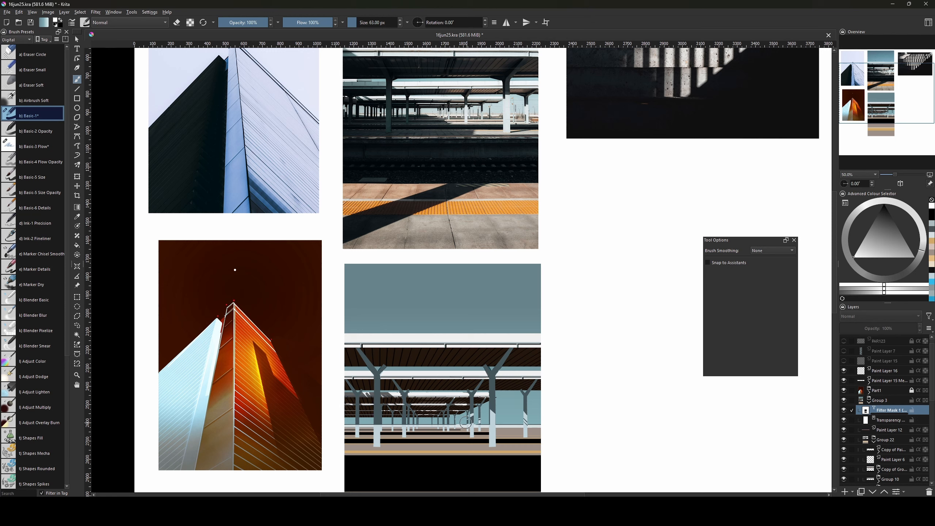
pyautogui.press('x')
pyautogui.press(']')
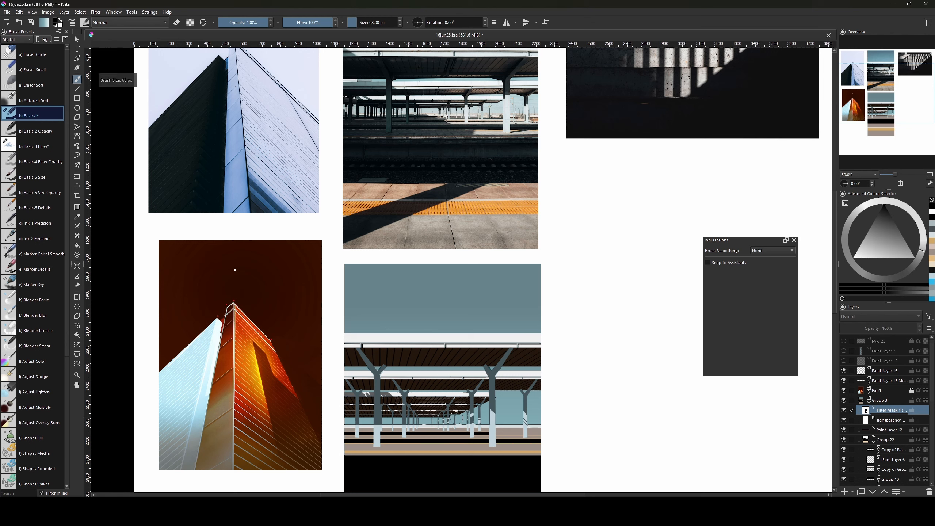
pyautogui.press('x')
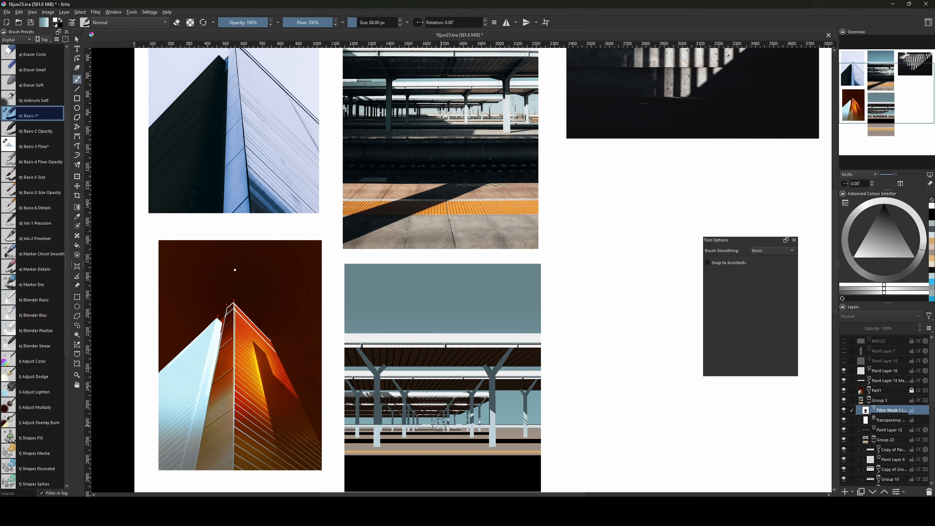
pyautogui.press('x')
pyautogui.press(']')
pyautogui.press(']')
pyautogui.press(']')
pyautogui.press(']')
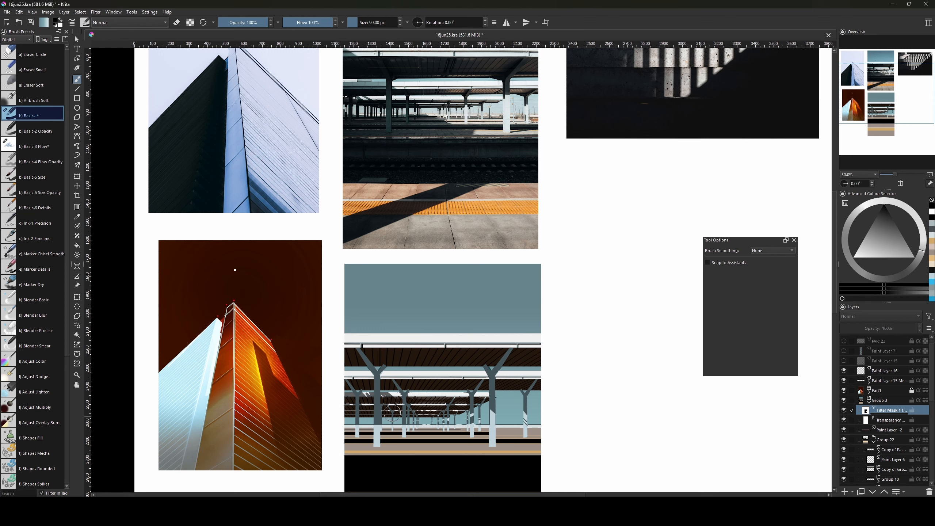
pyautogui.press('x')
pyautogui.press(']')
pyautogui.press(']')
pyautogui.press(']')
pyautogui.press(']')
pyautogui.press(']')
pyautogui.press(']')
pyautogui.press(']')
pyautogui.press(']')
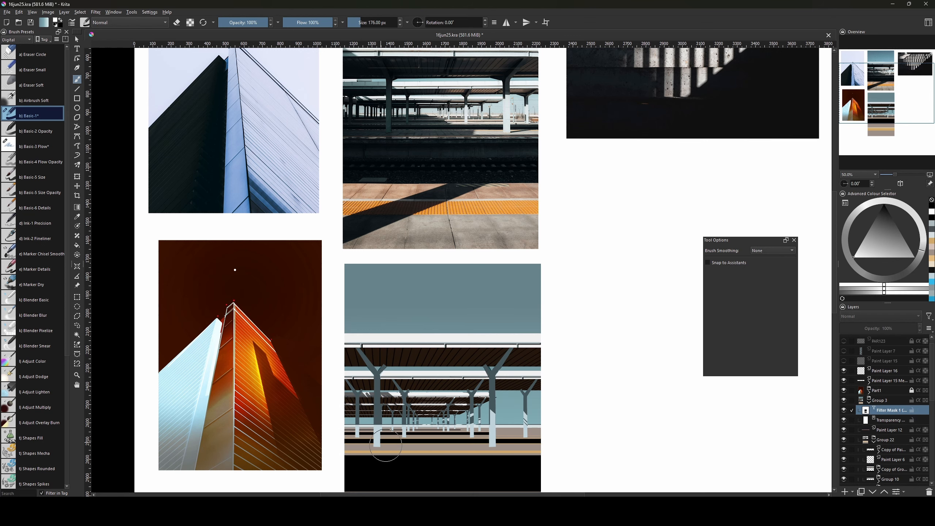
# Zoom out and trace a five-corner polygonal selection for the slanted shadow, closing it at its start.
pyautogui.moveTo(427, 438)
pyautogui.mouseDown()
pyautogui.moveTo(432, 374)
pyautogui.moveTo(421, 427)
pyautogui.mouseUp()
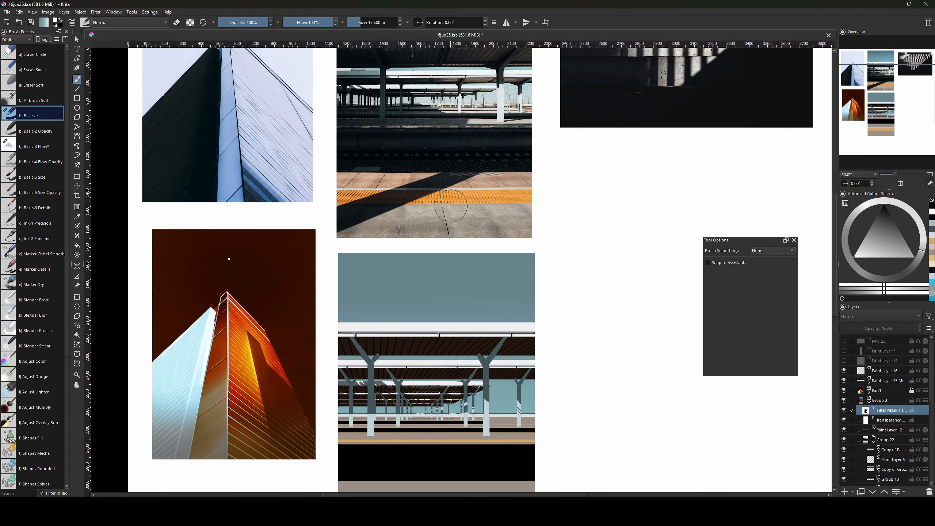
pyautogui.moveTo(550, 387); pyautogui.dragTo(556, 344)
pyautogui.press('-')
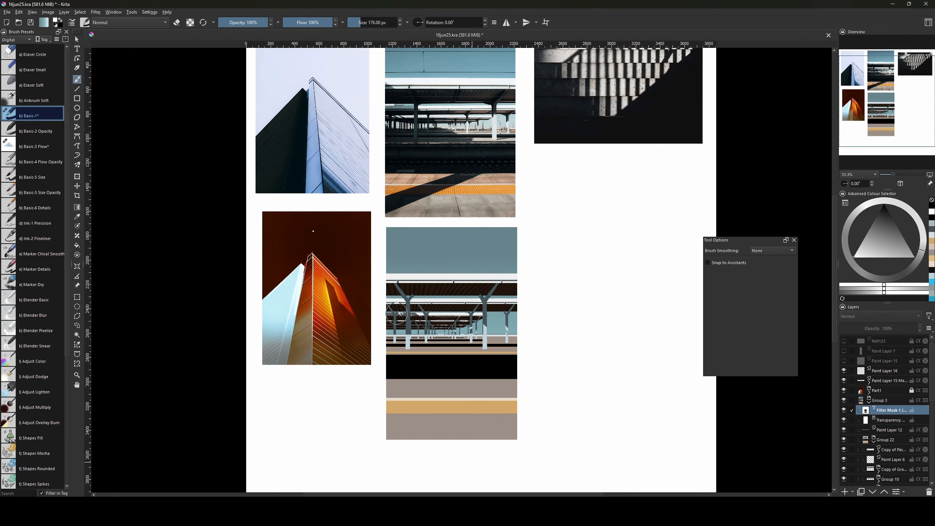
pyautogui.click(77, 318)
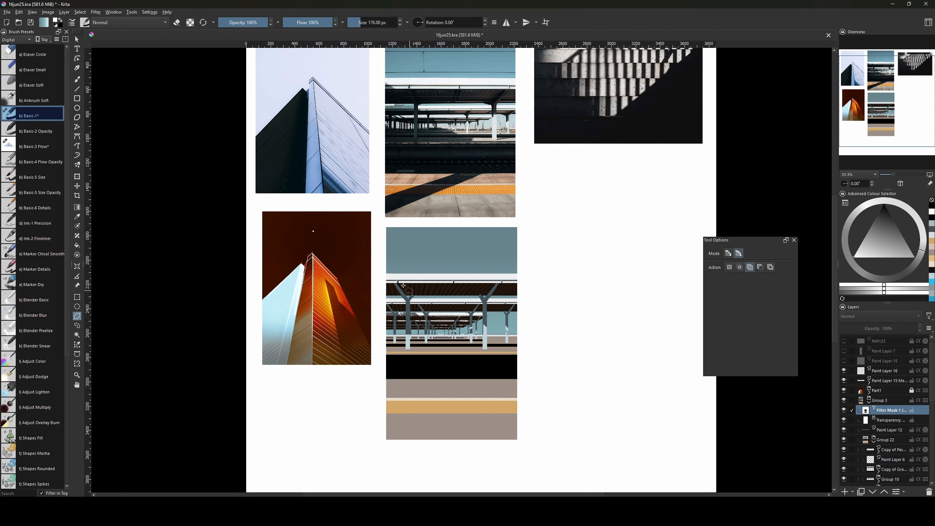
pyautogui.click(379, 273)
pyautogui.click(477, 379)
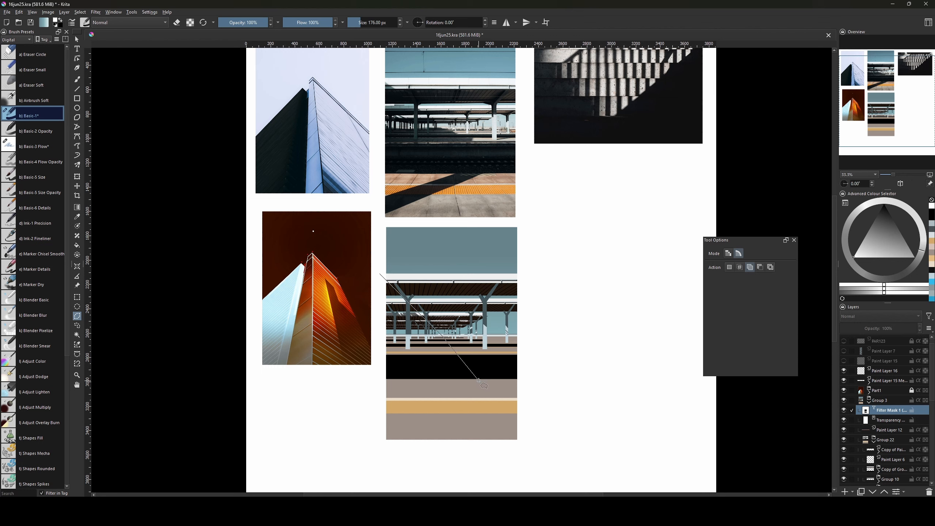
pyautogui.click(359, 451)
pyautogui.click(359, 436)
pyautogui.click(466, 378)
pyautogui.click(379, 273)
pyautogui.press('b')
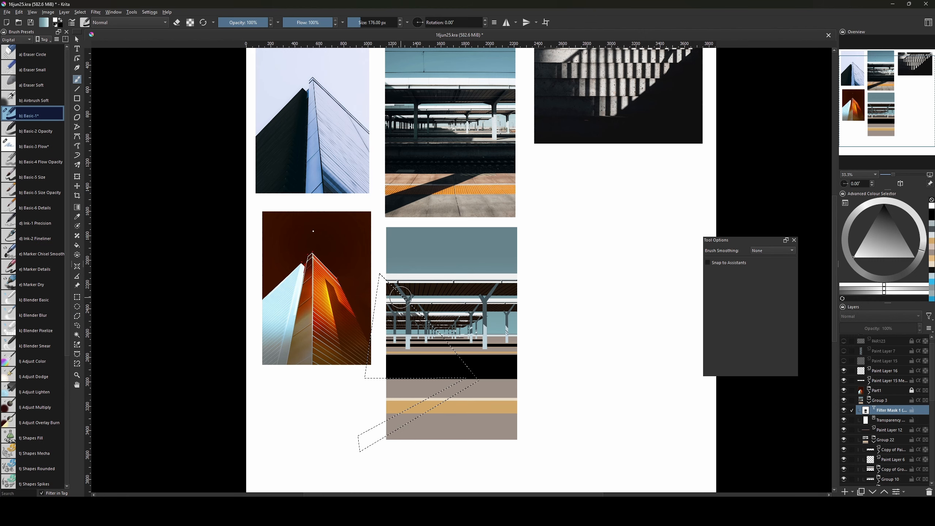
# Add two thin strips near the roof edge to the selection and cut out a small piece.
pyautogui.press('+')
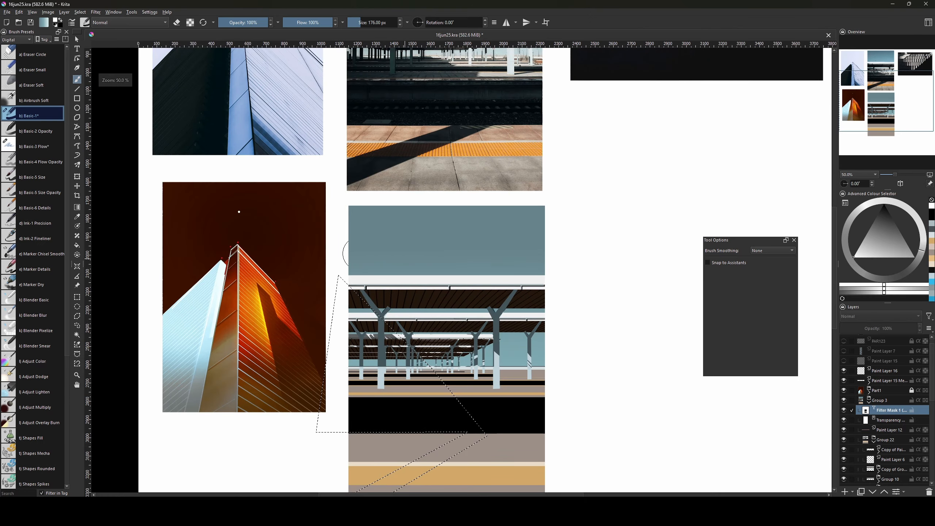
pyautogui.moveTo(372, 329); pyautogui.dragTo(364, 311)
pyautogui.click(77, 297)
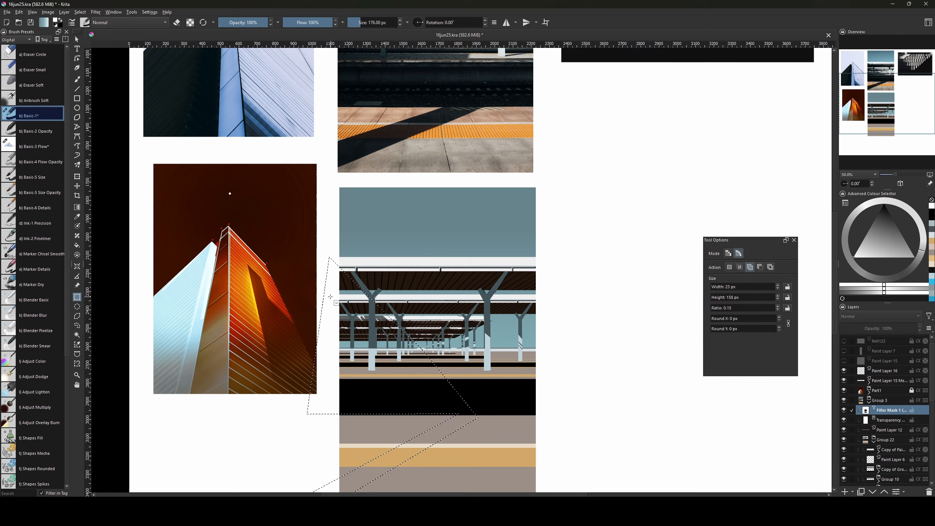
pyautogui.moveTo(322, 291); pyautogui.dragTo(363, 294)
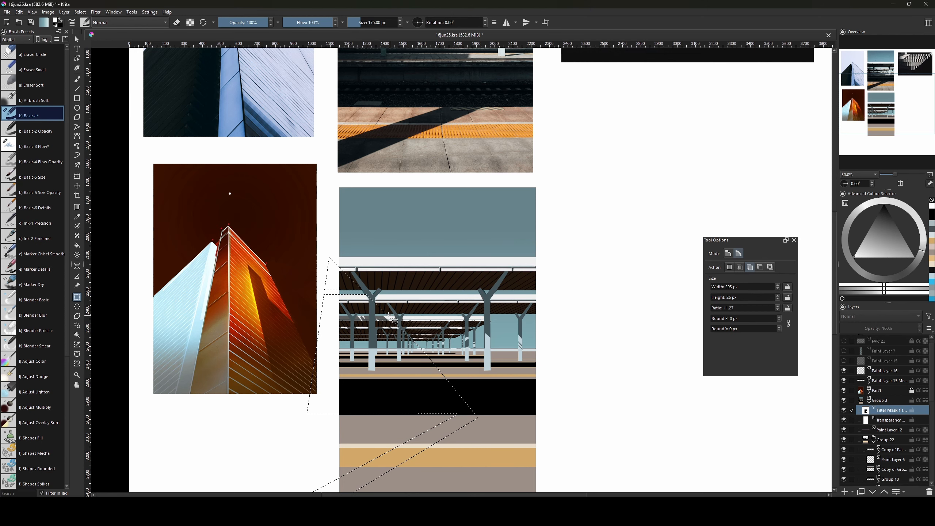
pyautogui.moveTo(375, 314); pyautogui.dragTo(394, 315)
pyautogui.moveTo(360, 313); pyautogui.dragTo(371, 317)
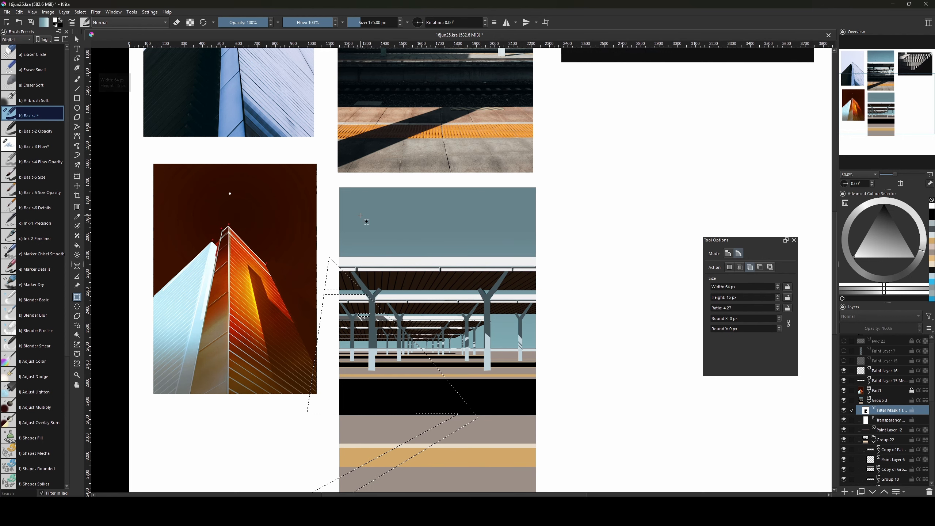
# Zoom closer and add three small rectangles beside the thick left pillar to the selection.
pyautogui.hotkey('ctrl', '+')
pyautogui.moveTo(443, 293); pyautogui.dragTo(471, 273)
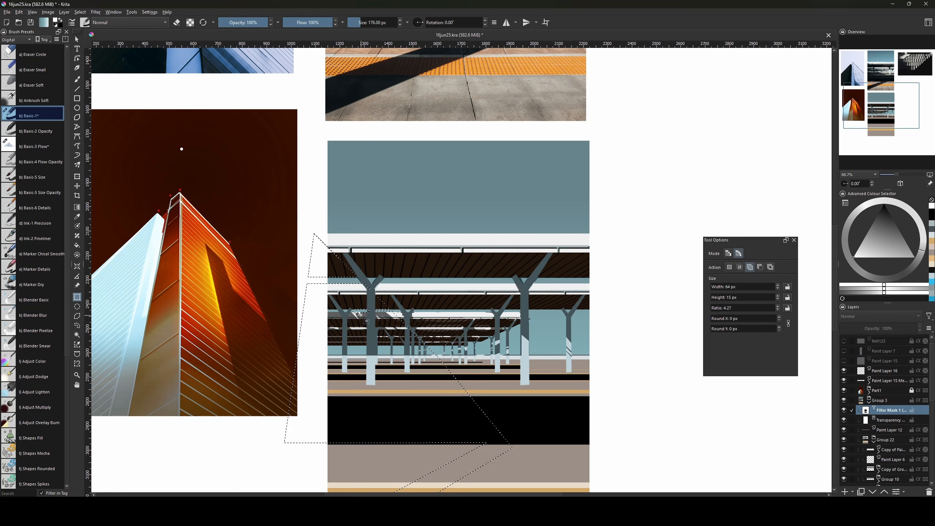
pyautogui.moveTo(343, 312)
pyautogui.mouseDown()
pyautogui.moveTo(353, 320)
pyautogui.moveTo(325, 310)
pyautogui.mouseUp()
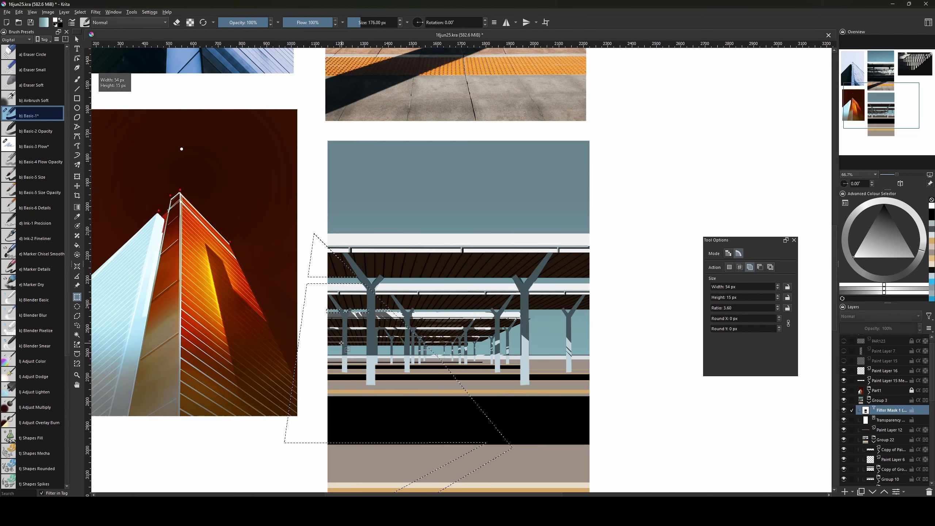
pyautogui.moveTo(341, 343); pyautogui.dragTo(342, 353)
pyautogui.moveTo(378, 355); pyautogui.dragTo(426, 348)
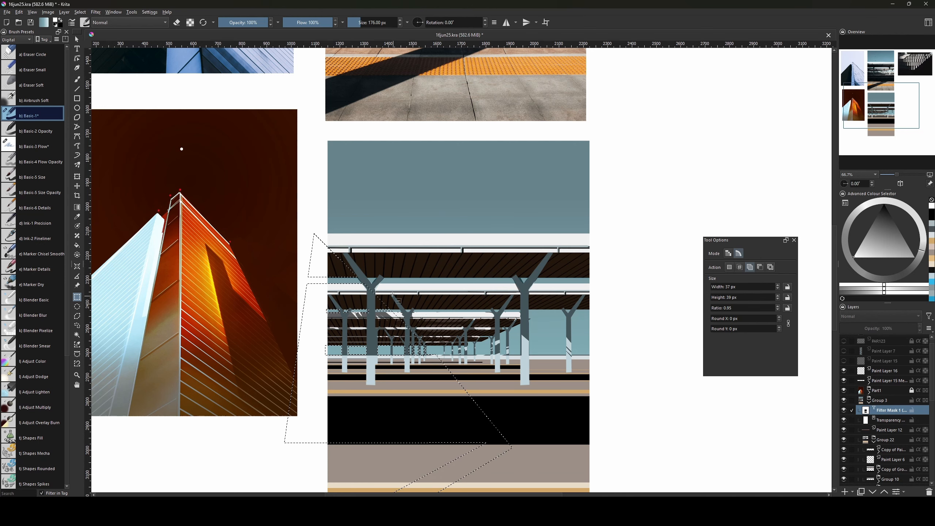
# Fill the diagonal selection with black using the Fill tool, deselect, and view the whole collage.
pyautogui.press('g')
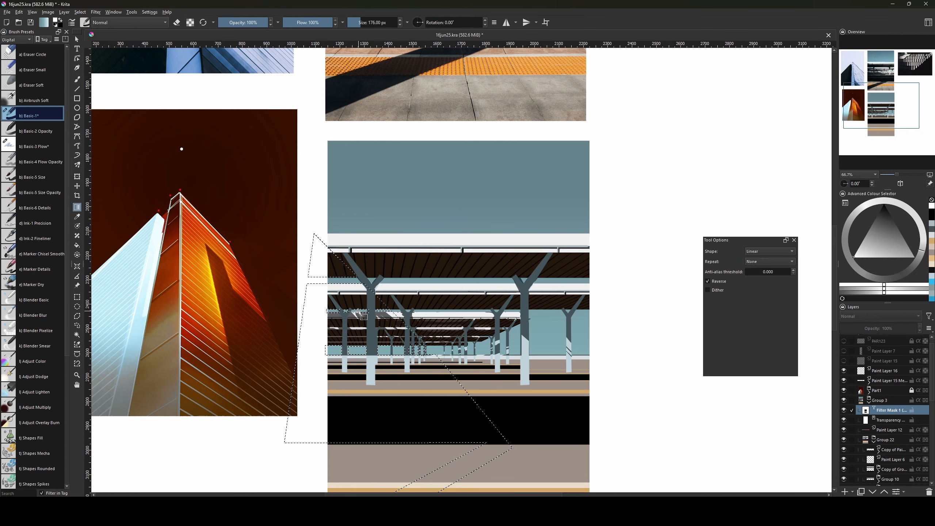
pyautogui.press('v')
pyautogui.press('f')
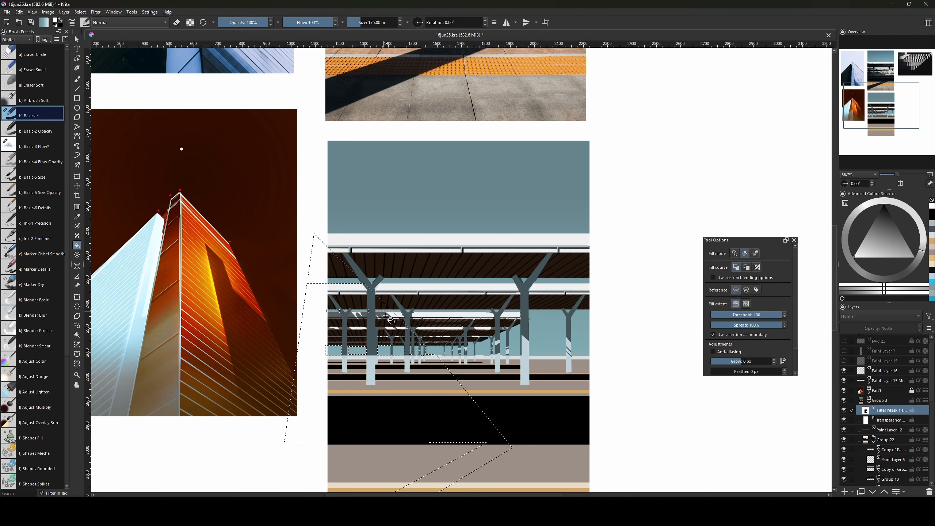
pyautogui.press('x')
pyautogui.press('x')
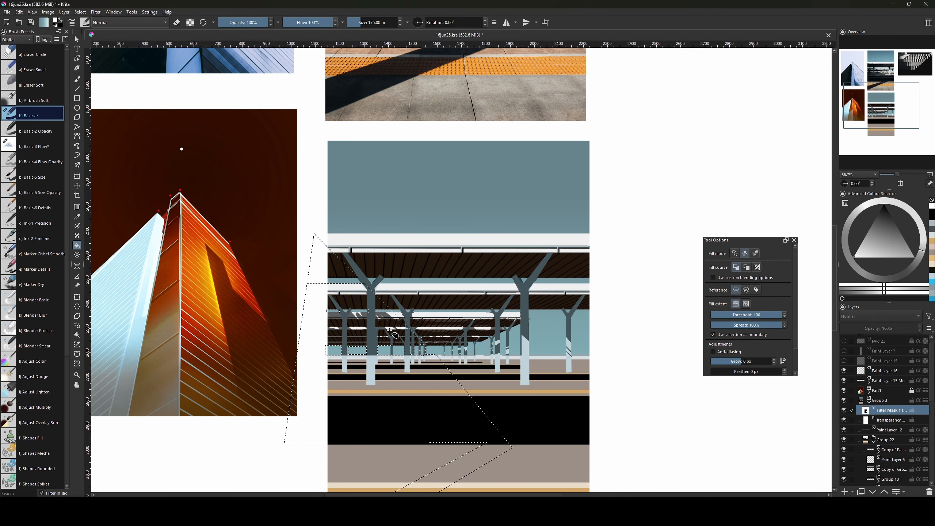
pyautogui.click(401, 332)
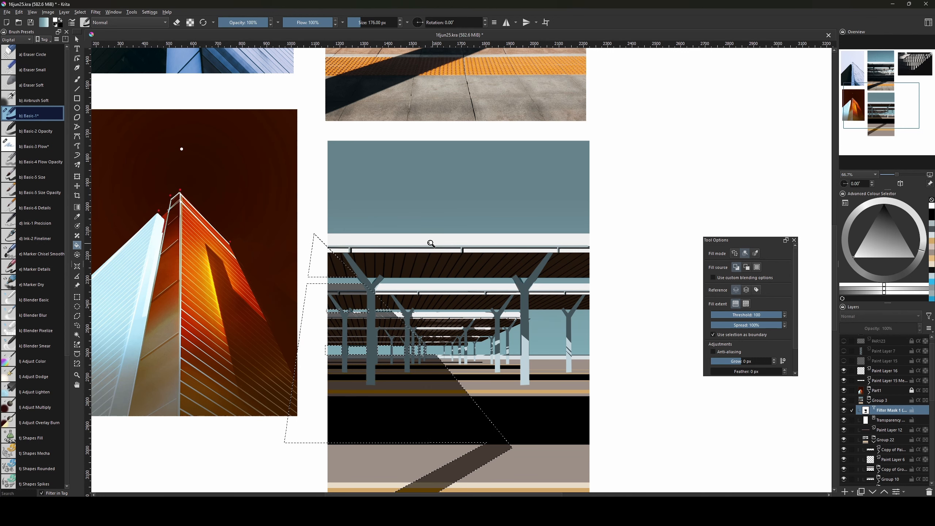
pyautogui.hotkey('ctrl', 'shift', 'a')
pyautogui.scroll(-2, 443, 282)
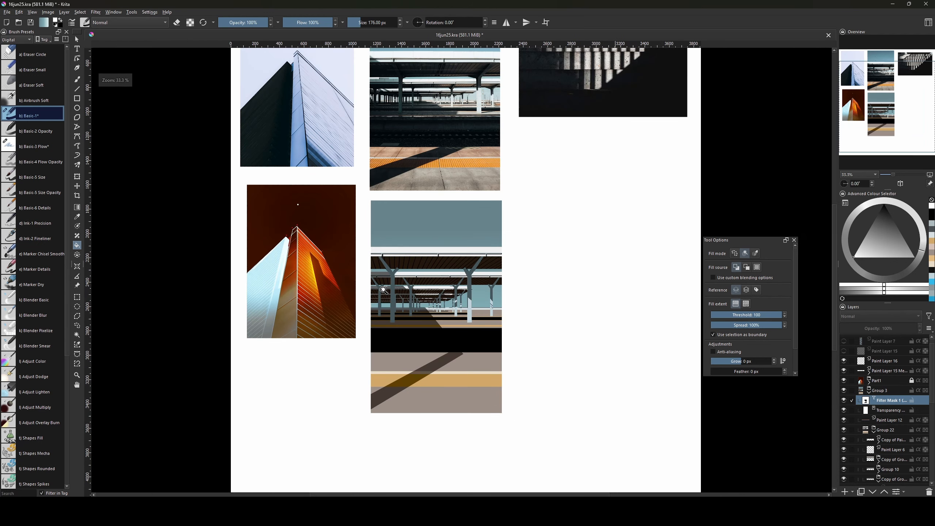
pyautogui.moveTo(431, 328); pyautogui.dragTo(424, 398)
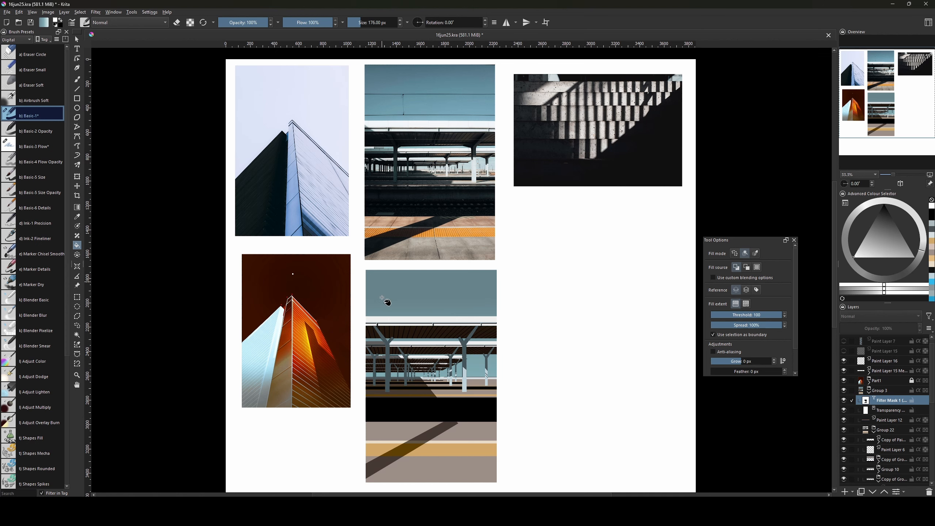
# Clear a whole-canvas selection and apply a fill on the shadow mask.
pyautogui.hotkey('ctrl', 'r')
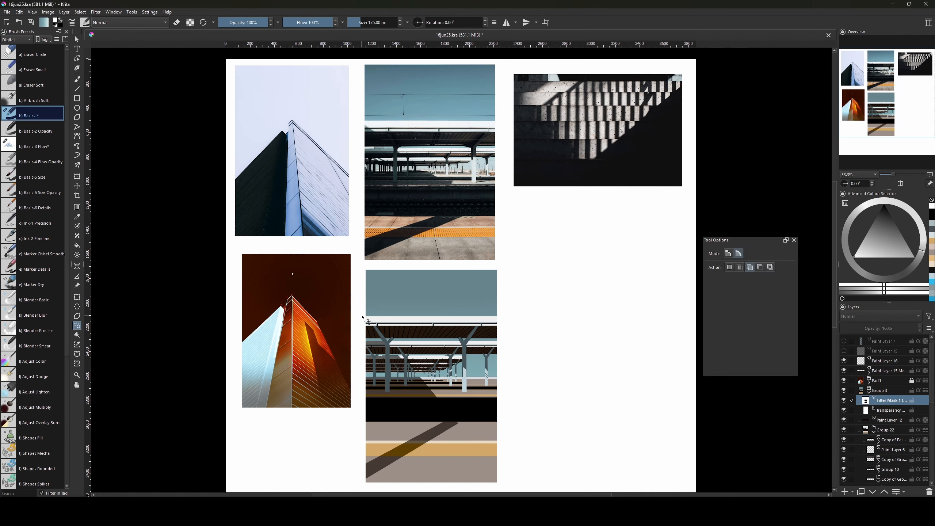
pyautogui.hotkey('ctrl', 'a')
pyautogui.press('l')
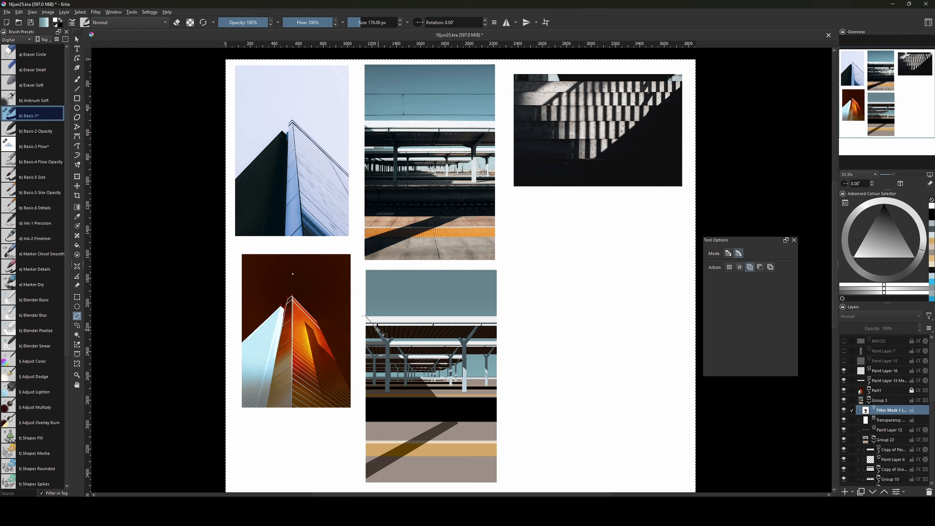
pyautogui.press('v')
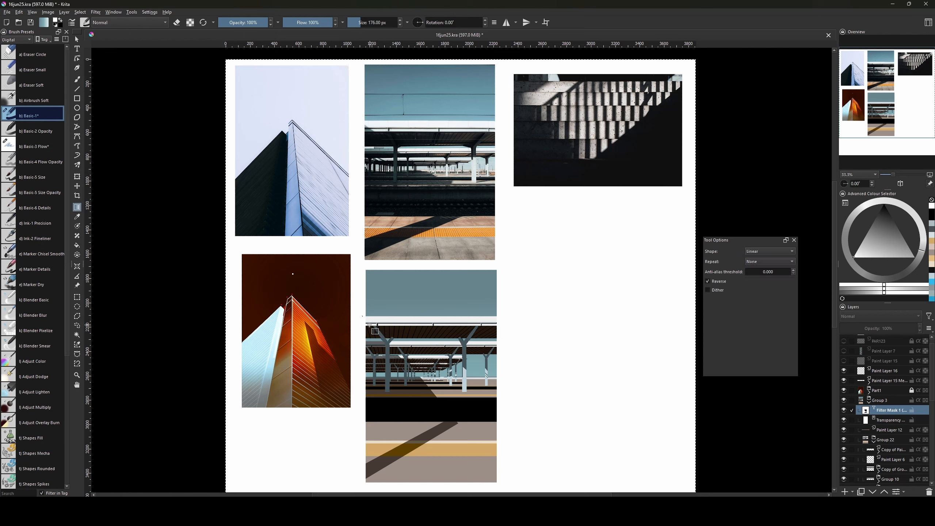
pyautogui.press('f')
pyautogui.hotkey('ctrl', 'shift', 'a')
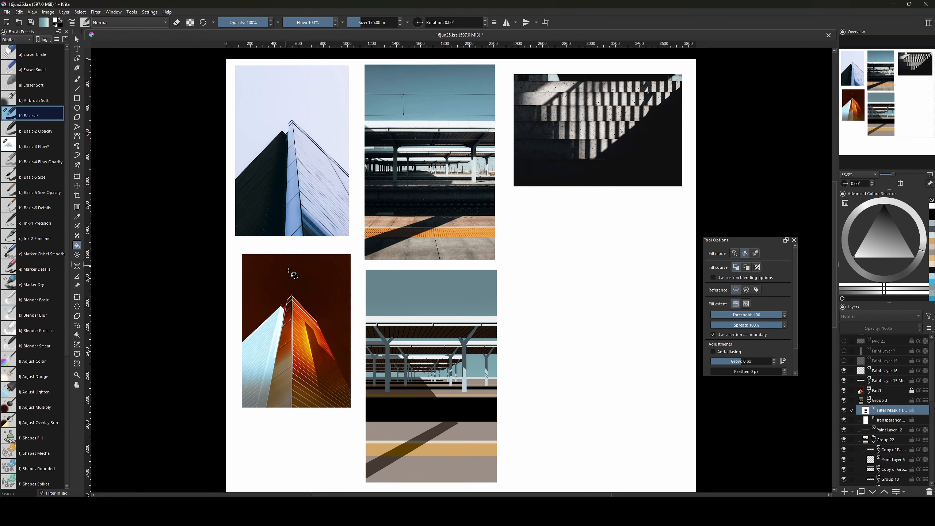
pyautogui.press('l')
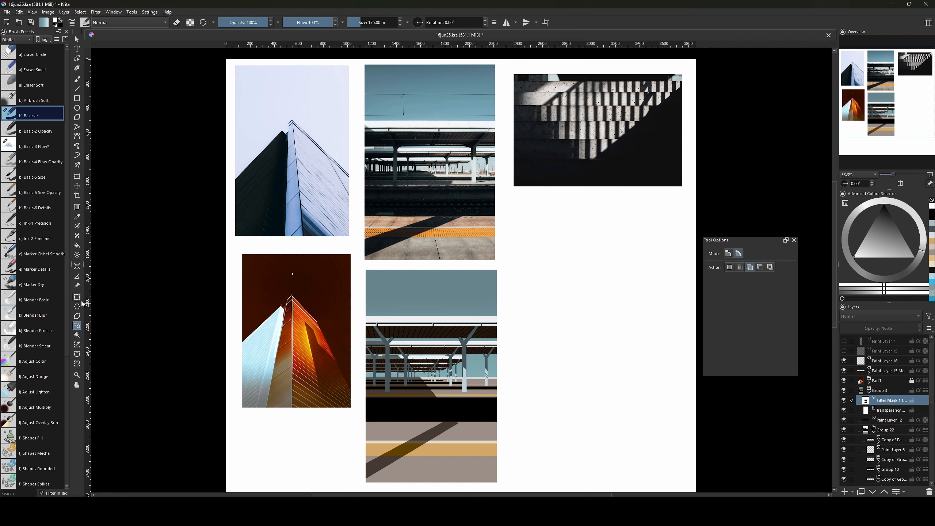
pyautogui.click(78, 316)
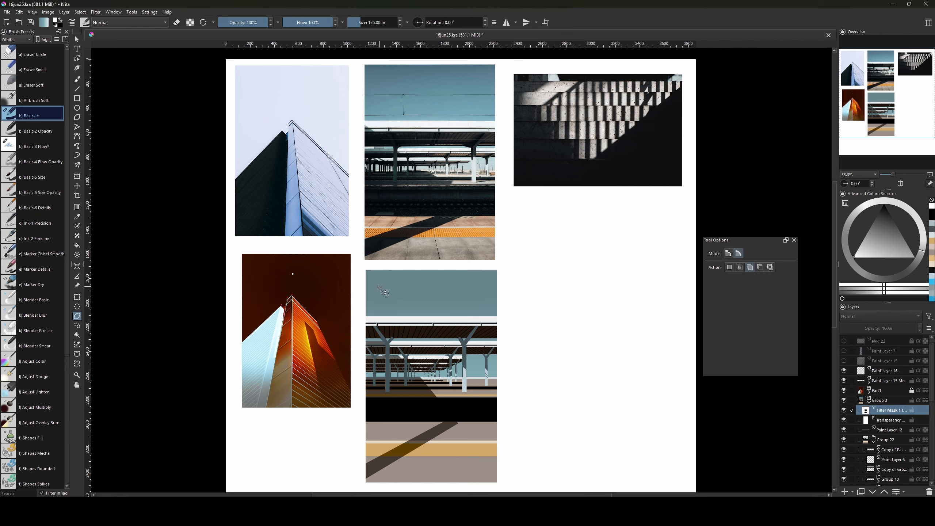
pyautogui.press('f')
pyautogui.click(383, 319)
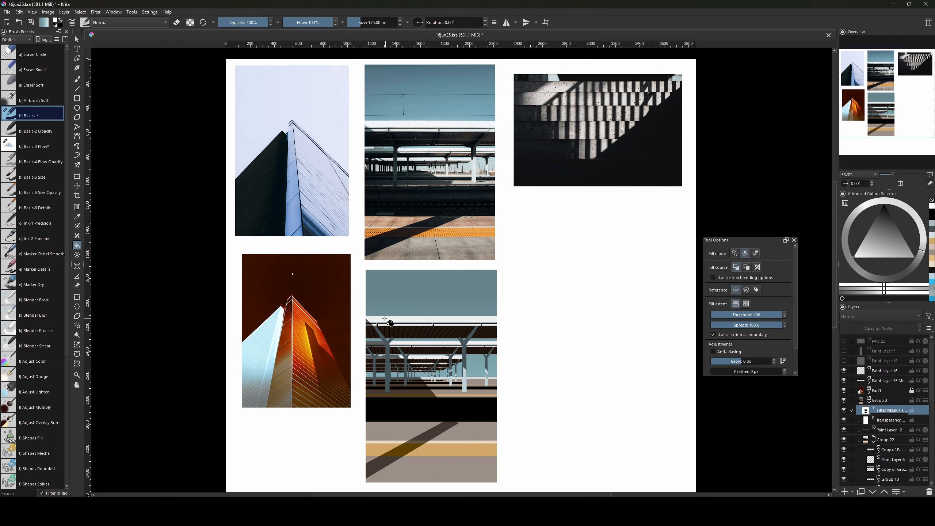
pyautogui.moveTo(466, 296); pyautogui.dragTo(455, 343)
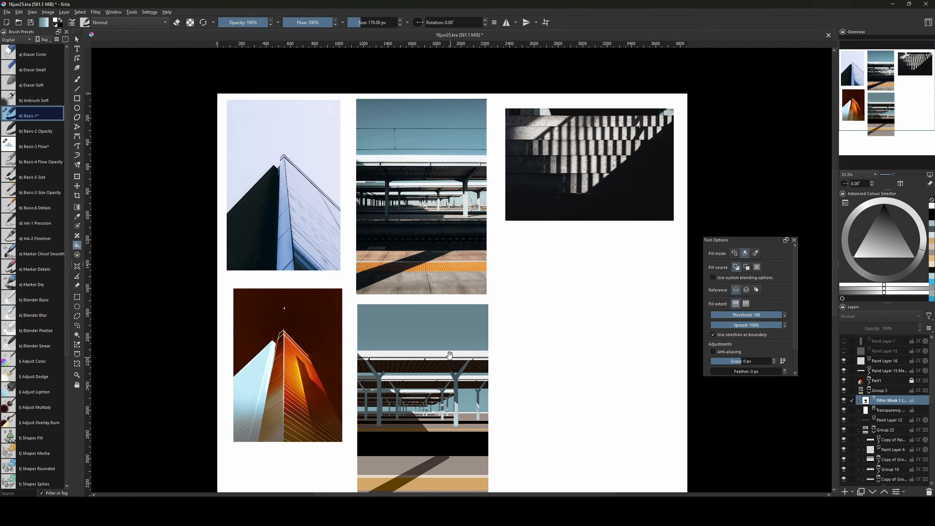
# Outline the corner at the canopy's left end, fill it with shadow, and deselect.
pyautogui.press('l')
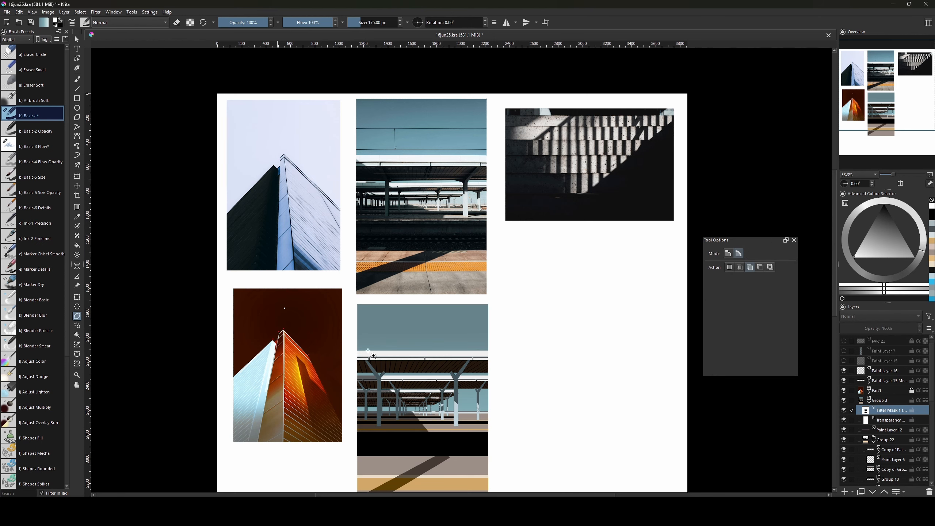
pyautogui.moveTo(356, 350)
pyautogui.mouseDown()
pyautogui.moveTo(381, 361)
pyautogui.moveTo(360, 358)
pyautogui.mouseUp()
pyautogui.click(357, 360)
pyautogui.click(356, 350)
pyautogui.press('v')
pyautogui.press('f')
pyautogui.click(367, 356)
pyautogui.hotkey('ctrl', 'shift', 'a')
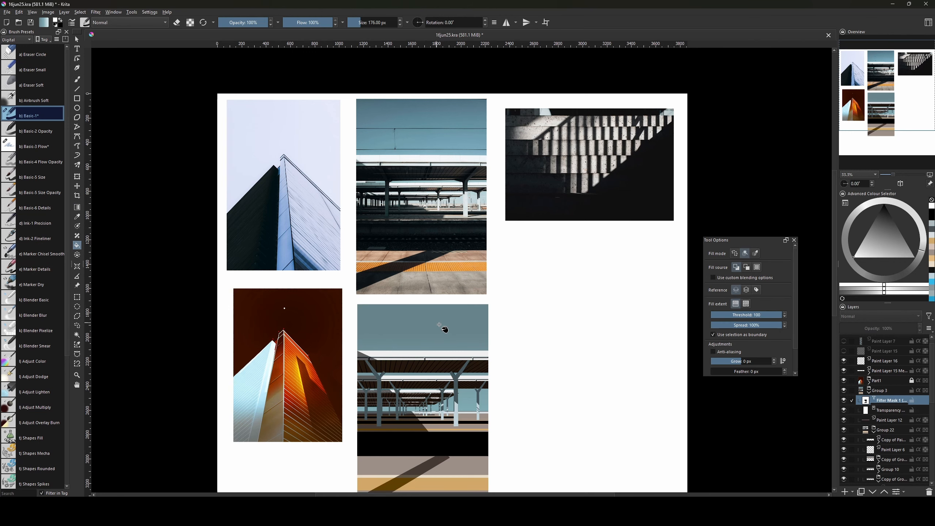
pyautogui.moveTo(488, 355)
pyautogui.mouseDown()
pyautogui.moveTo(471, 305)
pyautogui.moveTo(483, 316)
pyautogui.moveTo(488, 354)
pyautogui.mouseUp()
# Pick the Polygonal Selection tool and zoom in on the canopy's left end.
pyautogui.press('l')
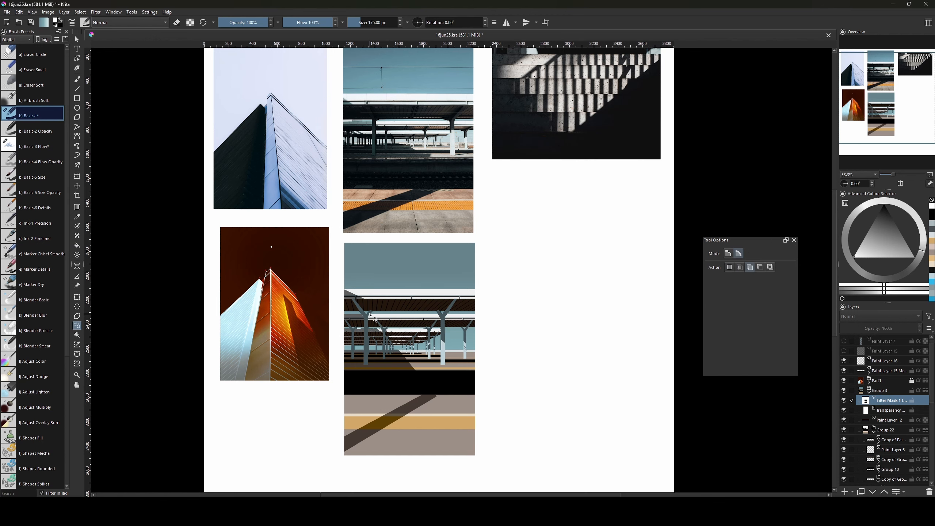
pyautogui.click(77, 315)
pyautogui.hotkey('ctrl', '+')
pyautogui.hotkey('ctrl', '+')
pyautogui.moveTo(392, 347); pyautogui.dragTo(411, 322)
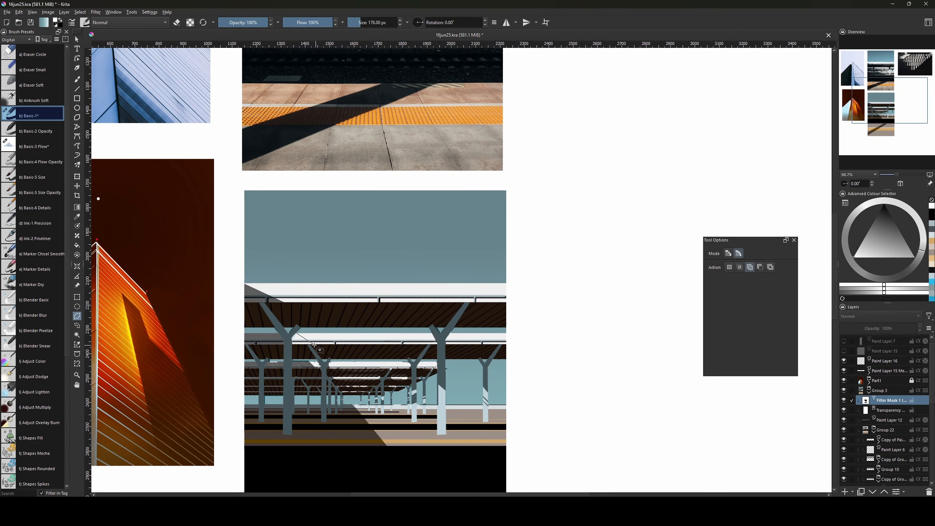
# Close the canopy polygonal selection and cycle through the fill, brush and selection tools.
pyautogui.click(296, 333)
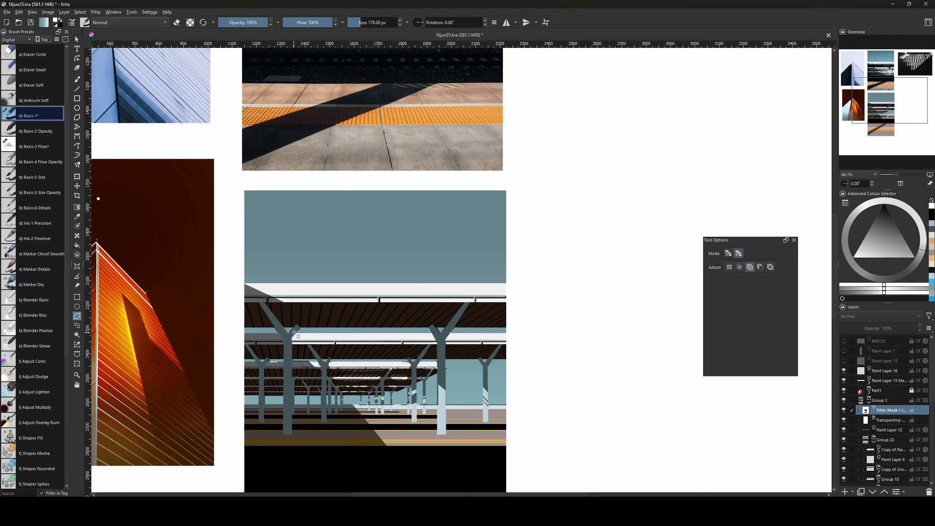
pyautogui.press('f')
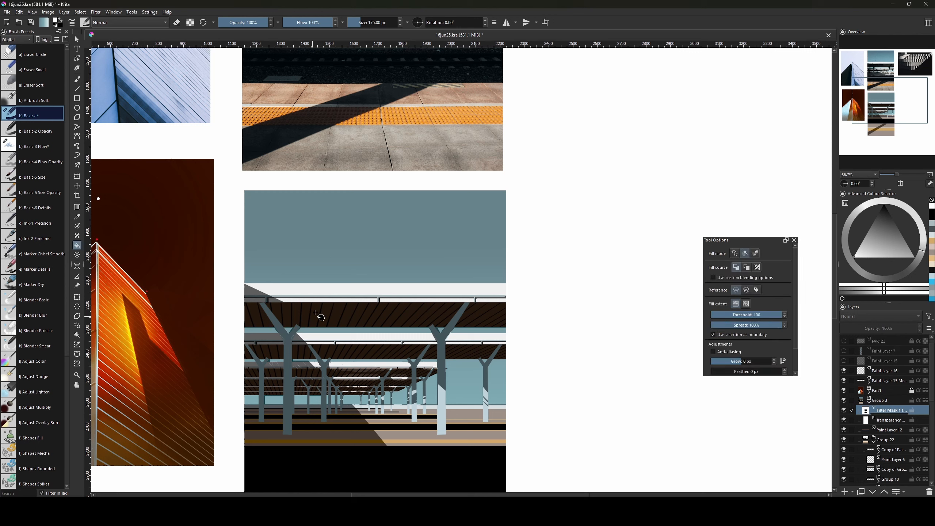
pyautogui.press('b')
pyautogui.press('[')
pyautogui.press('[')
pyautogui.press('[')
pyautogui.press('[')
pyautogui.press('[')
pyautogui.press('[')
pyautogui.press('[')
pyautogui.press('[')
pyautogui.press('[')
pyautogui.press('[')
pyautogui.press('[')
pyautogui.press('l')
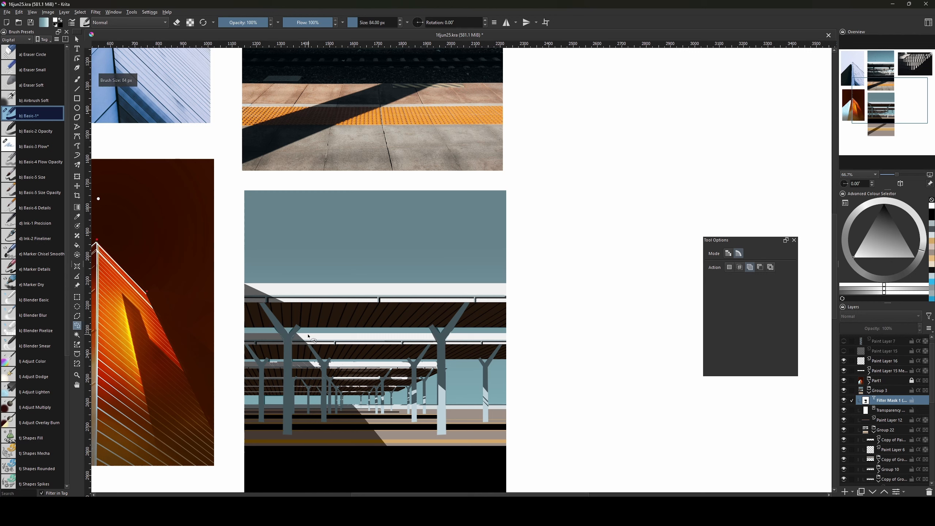
pyautogui.click(77, 316)
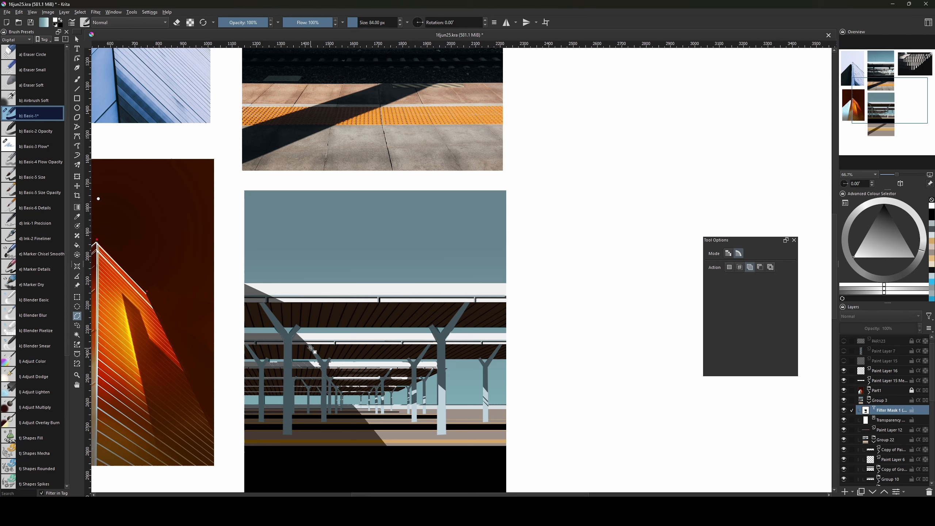
pyautogui.press('b')
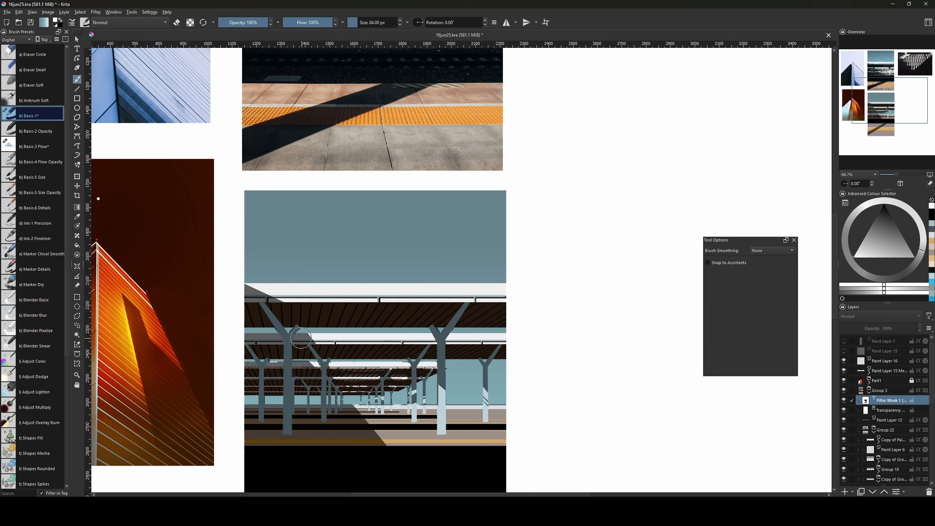
# Add a new paint layer, pick a greyer teal colour and make Paint Layer 16 active.
pyautogui.press('Insert')
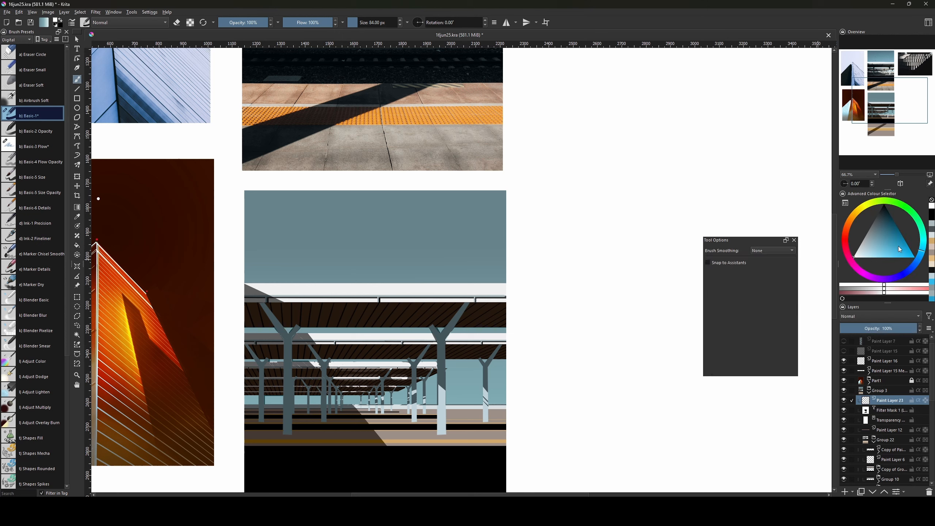
pyautogui.click(899, 248)
pyautogui.press('[')
pyautogui.press('[')
pyautogui.press('[')
pyautogui.press('[')
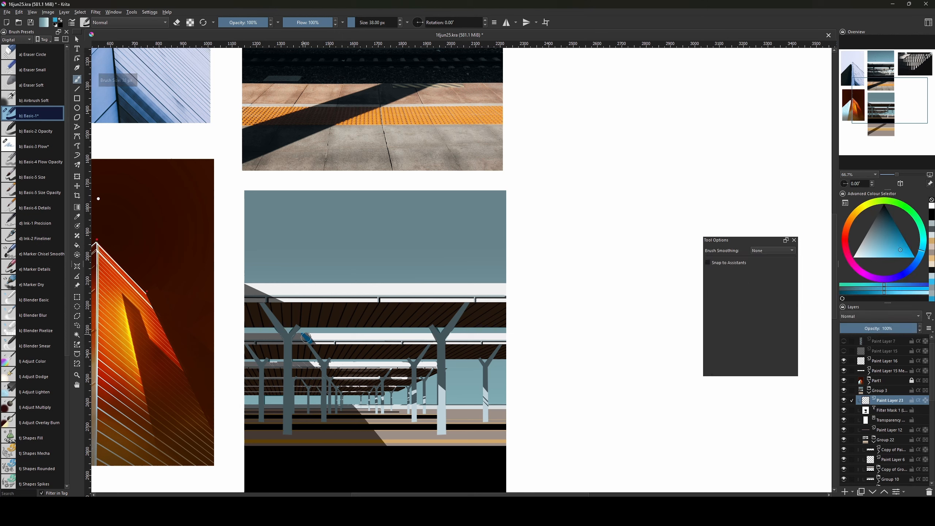
pyautogui.click(876, 250)
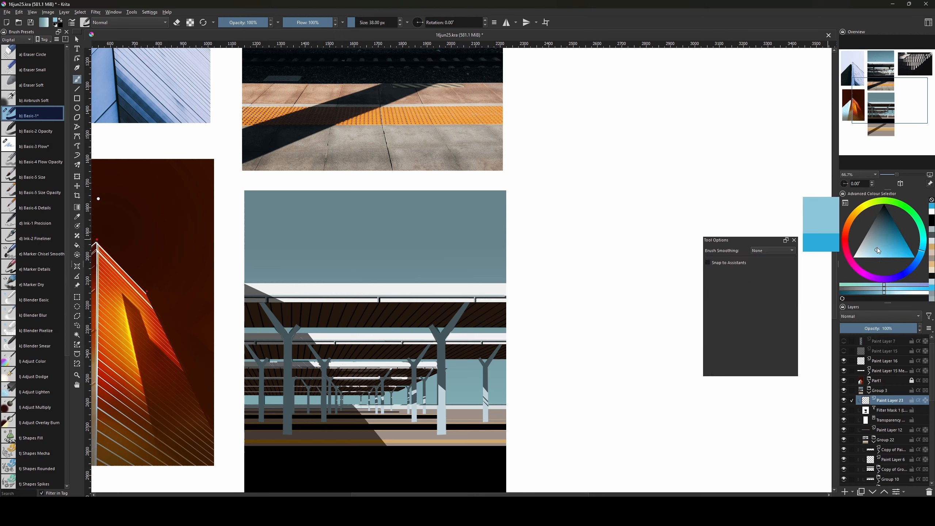
pyautogui.click(883, 362)
# Try light-blue highlight strokes on a canopy pillar, then undo them all.
pyautogui.moveTo(310, 343); pyautogui.dragTo(325, 368)
pyautogui.hotkey('ctrl', 'z')
pyautogui.moveTo(300, 339); pyautogui.dragTo(324, 367)
pyautogui.hotkey('ctrl', 'z')
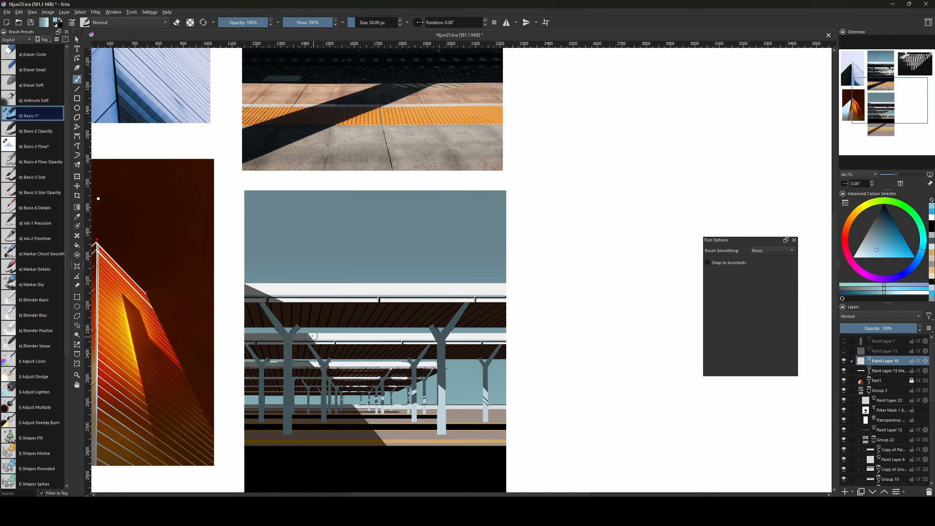
pyautogui.hotkey('ctrl', 'z')
# Pan up to the original station photo, then back down to the painting's lower ground.
pyautogui.moveTo(477, 316); pyautogui.dragTo(481, 399)
pyautogui.moveTo(473, 327); pyautogui.dragTo(477, 414)
pyautogui.moveTo(454, 352); pyautogui.dragTo(470, 415)
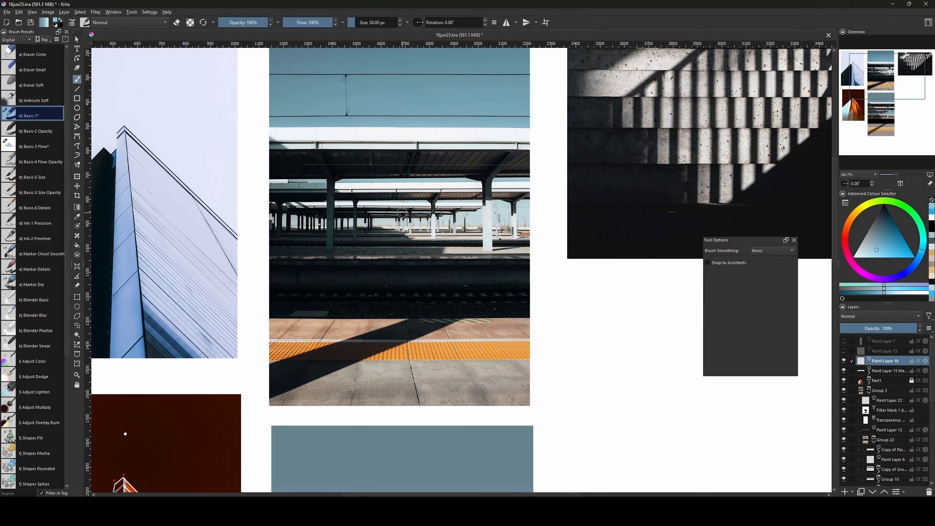
pyautogui.moveTo(505, 199); pyautogui.dragTo(490, 272)
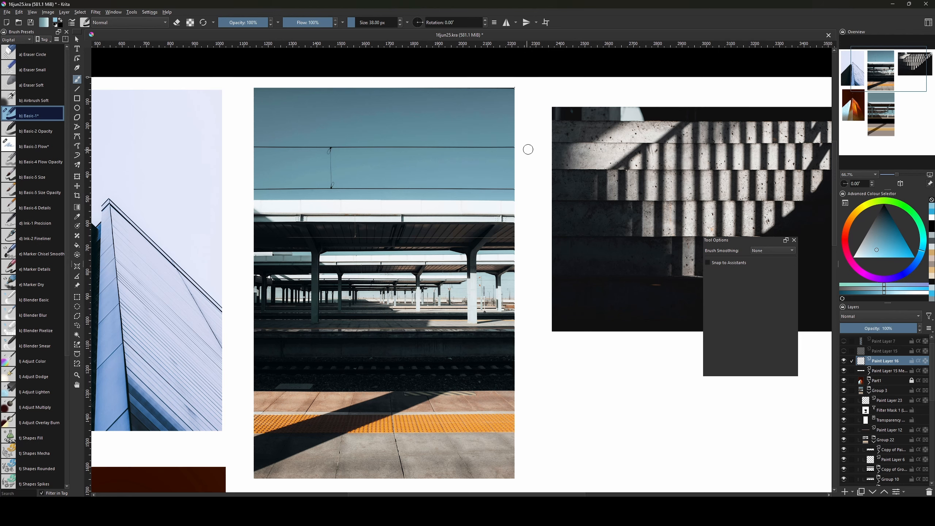
pyautogui.scroll(-10, 452, 325)
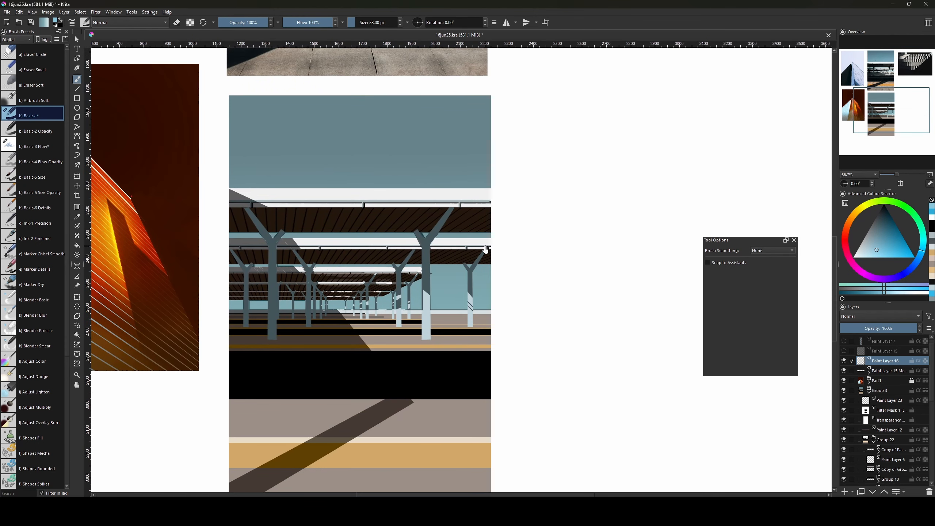
pyautogui.moveTo(486, 250); pyautogui.dragTo(502, 293)
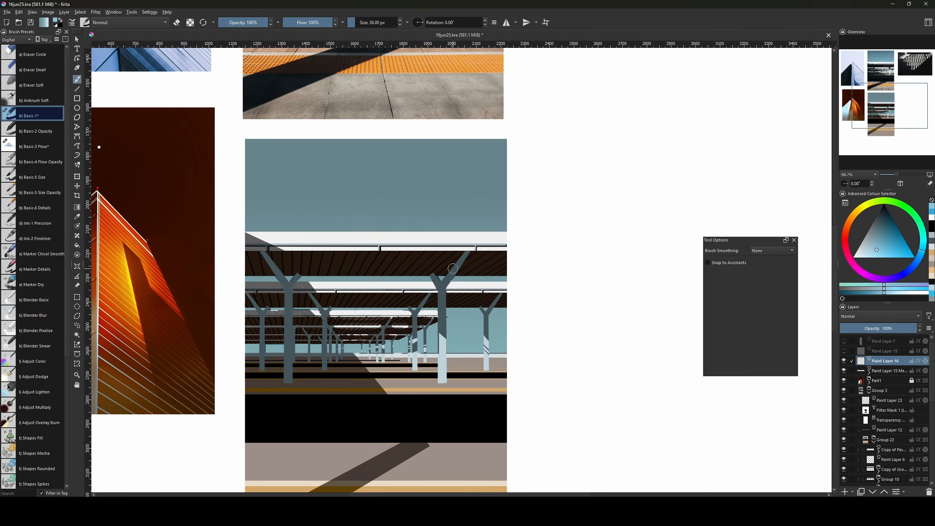
pyautogui.moveTo(497, 337)
pyautogui.mouseDown()
pyautogui.moveTo(493, 411)
pyautogui.moveTo(503, 286)
pyautogui.mouseUp()
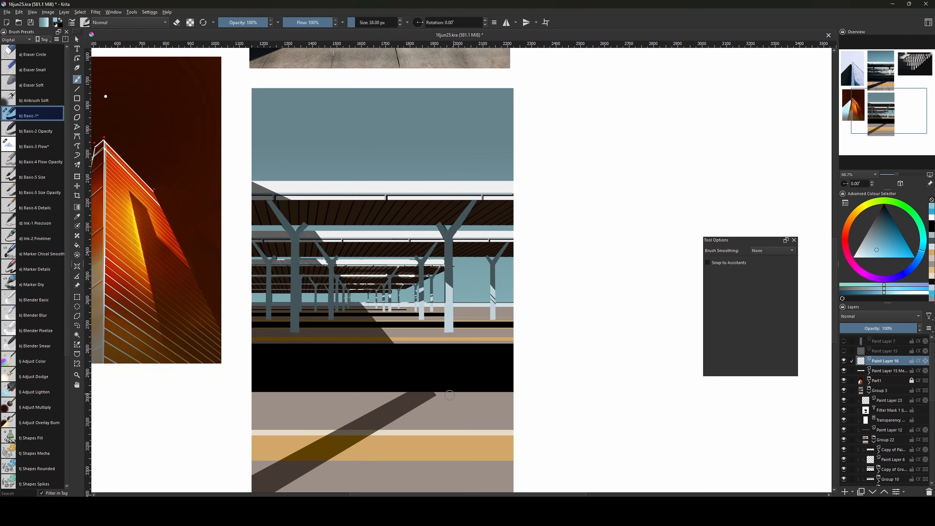
pyautogui.moveTo(559, 378); pyautogui.dragTo(554, 344)
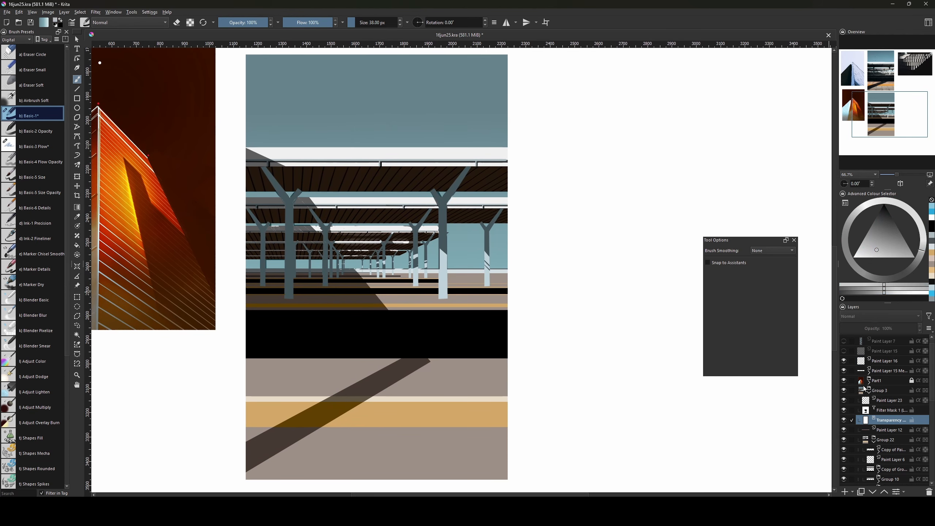
# Activate the filter mask and trace the diagonal shadow with a four-corner polygonal selection.
pyautogui.click(883, 409)
pyautogui.press('l')
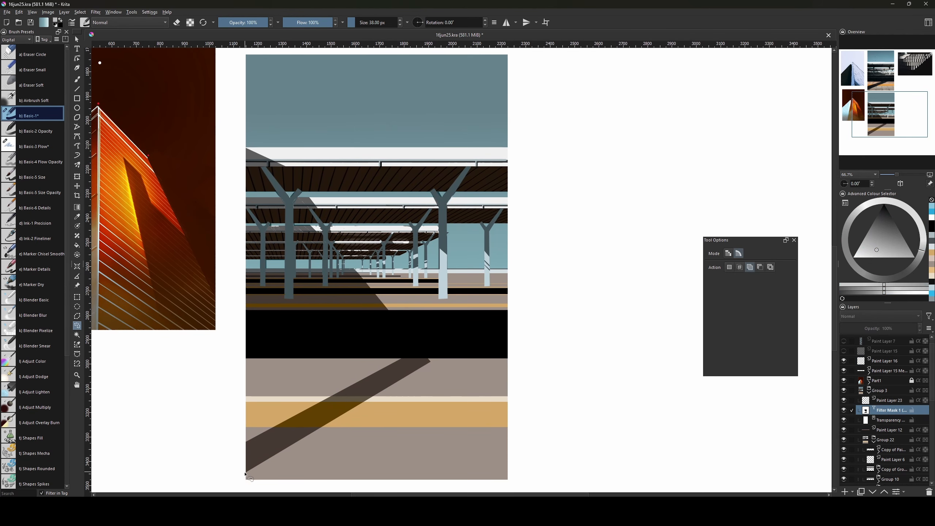
pyautogui.click(77, 316)
pyautogui.click(241, 473)
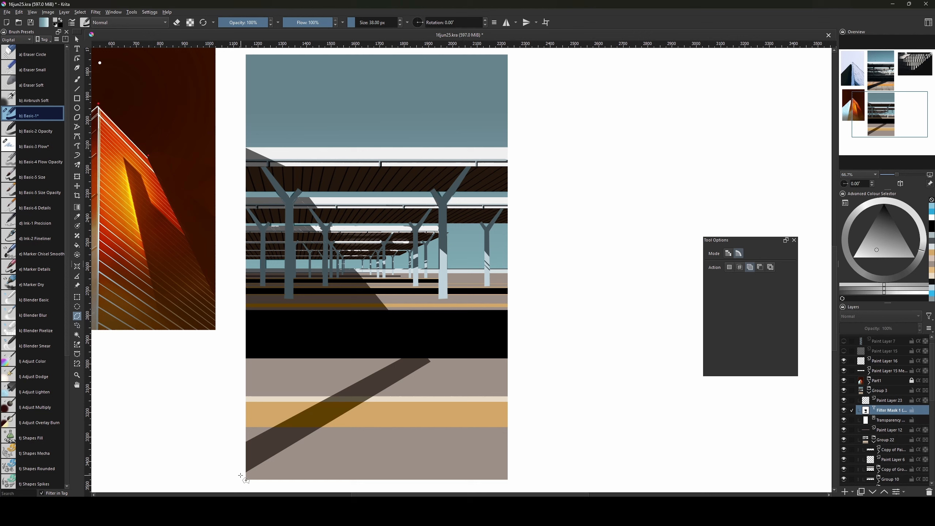
pyautogui.click(456, 346)
pyautogui.click(402, 357)
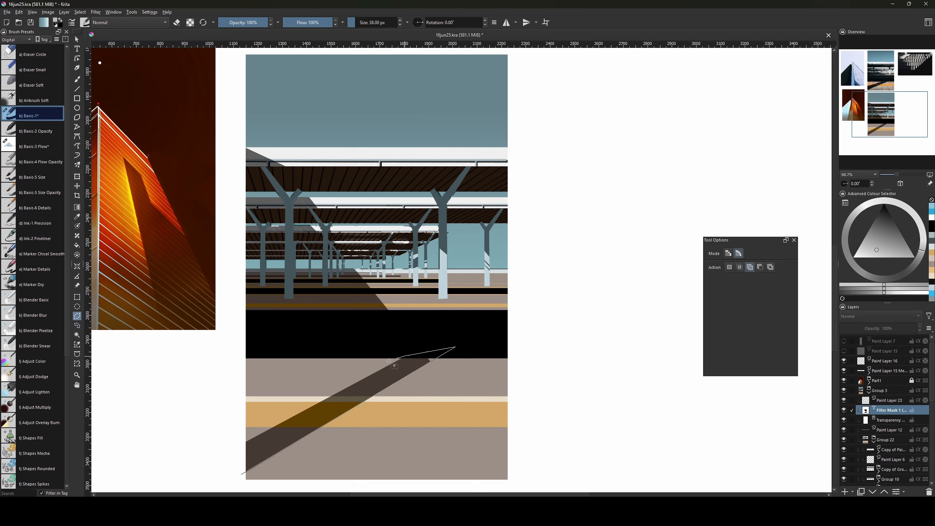
pyautogui.click(227, 450)
pyautogui.click(241, 475)
# Fill the shadow selection with white instead of the dark colour to lighten it.
pyautogui.press('f')
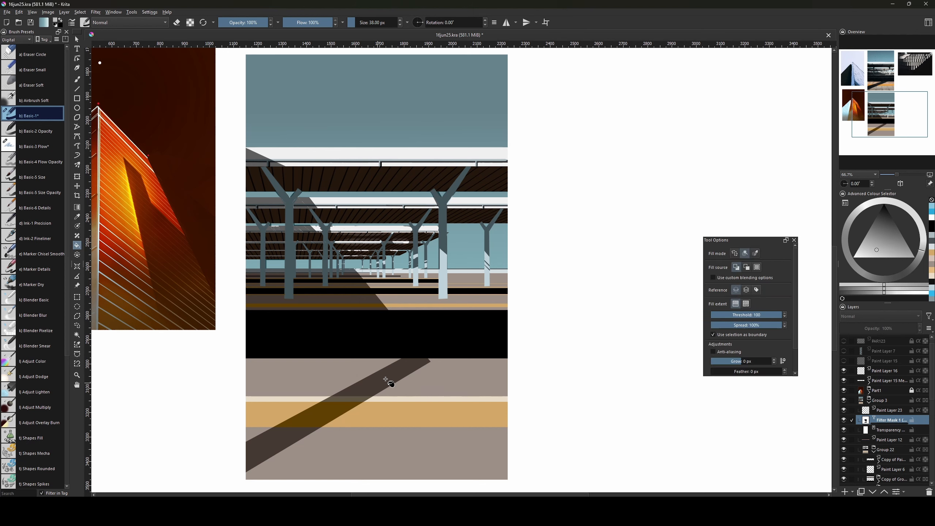
pyautogui.click(403, 374)
pyautogui.hotkey('ctrl', 'z')
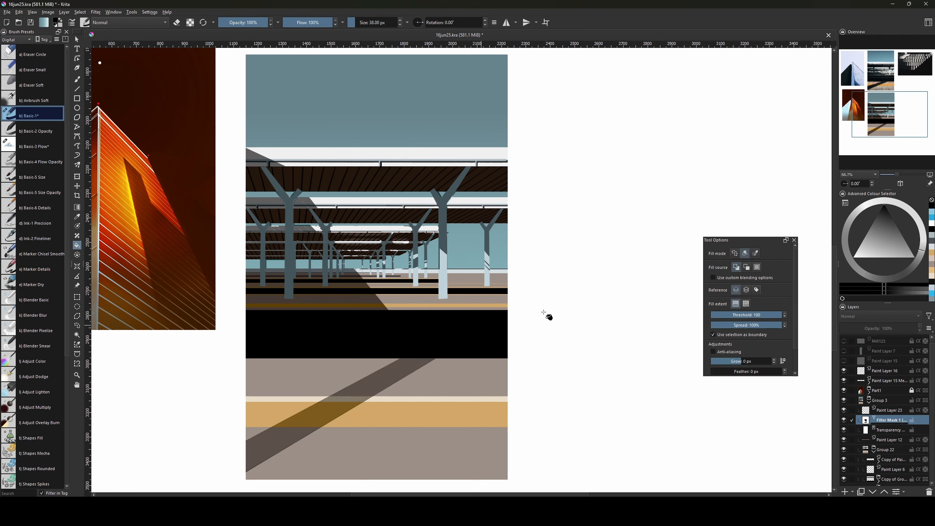
pyautogui.press('x')
pyautogui.moveTo(877, 244); pyautogui.dragTo(772, 290)
pyautogui.click(377, 383)
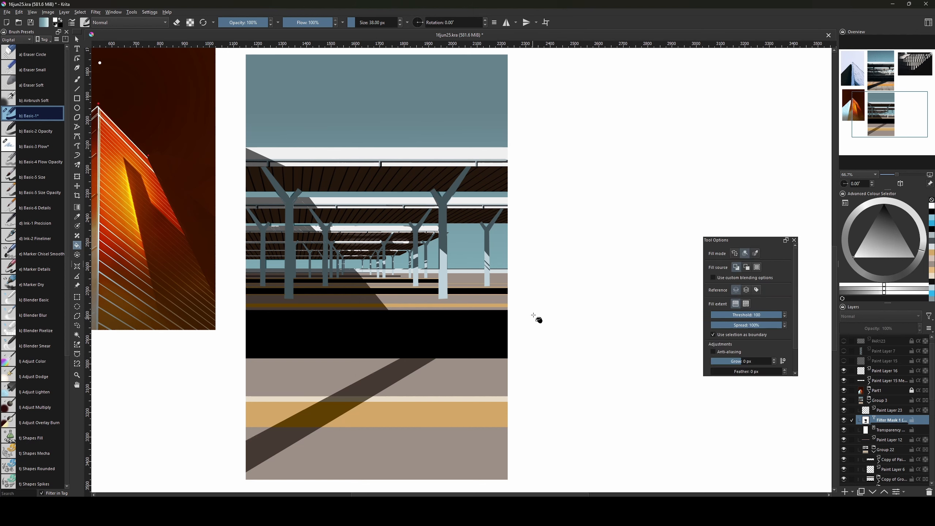
# Return to the brush at 14 px and pan up to the reference photos.
pyautogui.press('b')
pyautogui.press('[')
pyautogui.press('[')
pyautogui.press('[')
pyautogui.press('[')
pyautogui.press('[')
pyautogui.press('[')
pyautogui.press('[')
pyautogui.press('[')
pyautogui.press('[')
pyautogui.press('[')
pyautogui.press('[')
pyautogui.press('[')
pyautogui.moveTo(473, 330); pyautogui.dragTo(482, 455)
pyautogui.moveTo(472, 281)
pyautogui.mouseDown()
pyautogui.moveTo(457, 398)
pyautogui.moveTo(478, 433)
pyautogui.moveTo(463, 403)
pyautogui.mouseUp()
pyautogui.moveTo(457, 351); pyautogui.dragTo(454, 465)
# Add a new layer above Paint Layer 16, then try and undo a light-blue test stroke.
pyautogui.click(882, 364)
pyautogui.press('Insert')
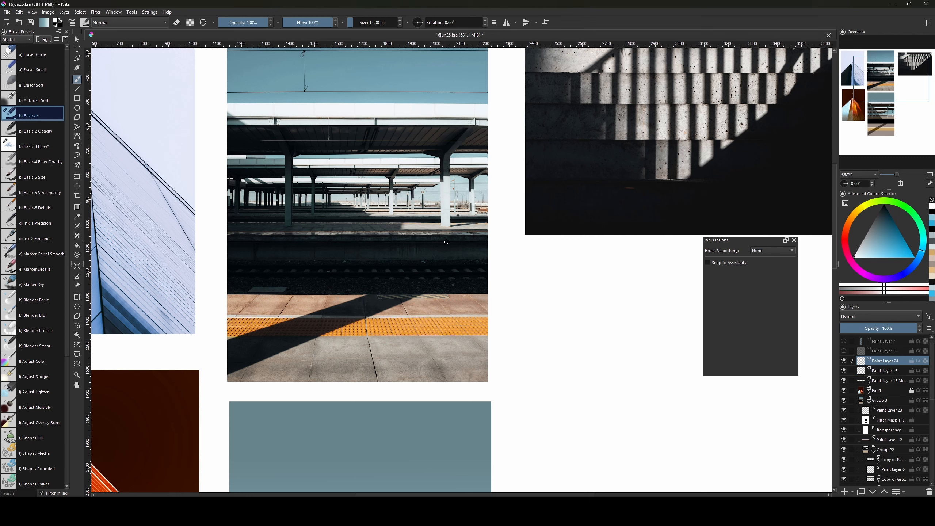
pyautogui.moveTo(878, 235); pyautogui.dragTo(878, 204)
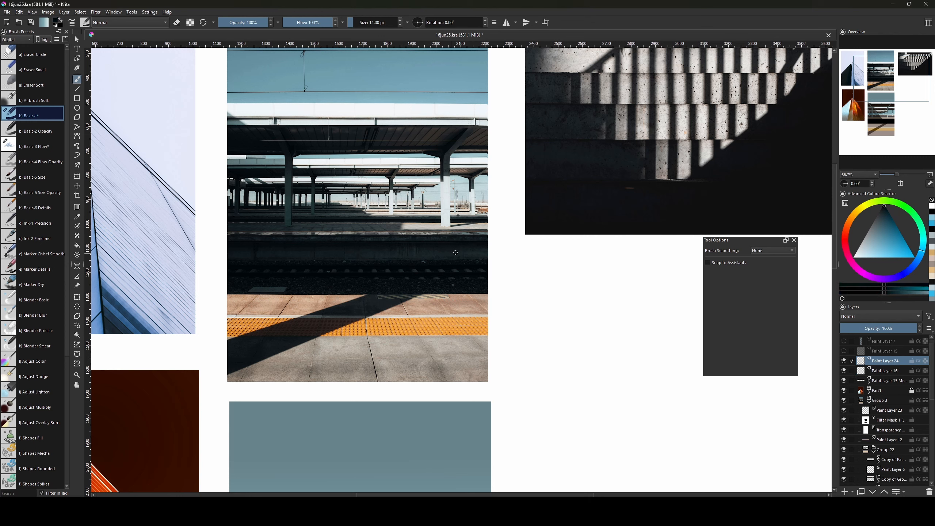
pyautogui.click(883, 256)
pyautogui.press(']')
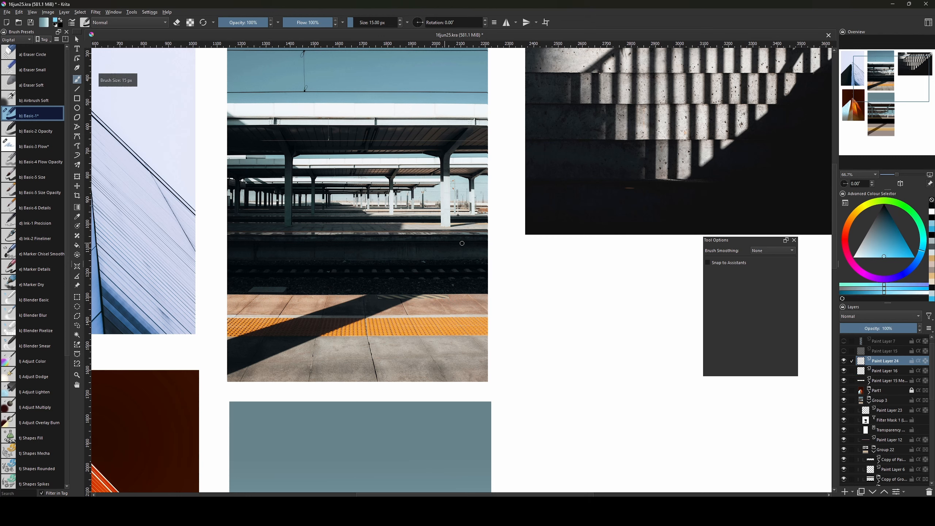
pyautogui.moveTo(482, 222); pyautogui.dragTo(452, 226)
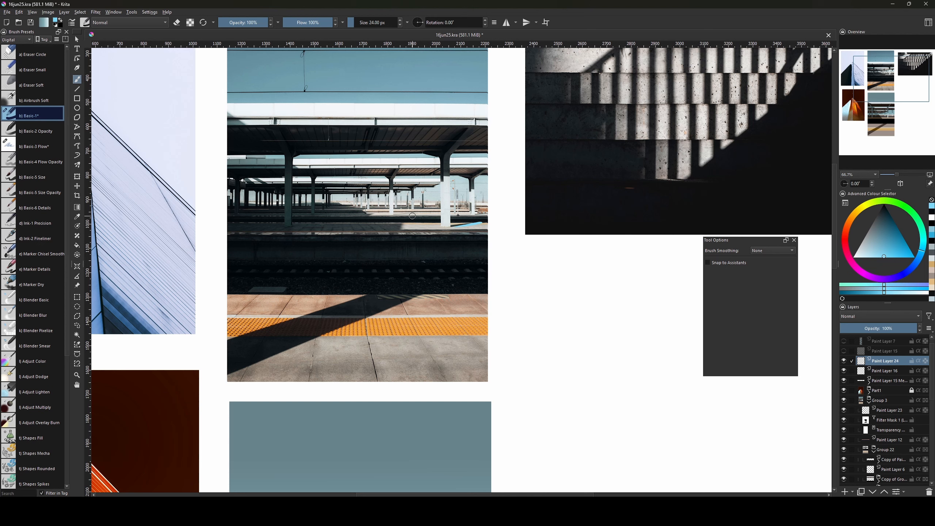
pyautogui.press('[')
pyautogui.hotkey('ctrl', 'z')
# Try further light-blue strokes across the sky and platform, undoing each one.
pyautogui.hotkey('ctrl', 'z')
pyautogui.hotkey('ctrl', 'z')
pyautogui.hotkey('ctrl', 'z')
pyautogui.moveTo(355, 232); pyautogui.dragTo(420, 233)
pyautogui.hotkey('ctrl', 'z')
pyautogui.moveTo(466, 330); pyautogui.dragTo(434, 242)
pyautogui.moveTo(354, 212)
pyautogui.mouseDown()
pyautogui.moveTo(410, 209)
pyautogui.moveTo(364, 210)
pyautogui.moveTo(436, 189)
pyautogui.moveTo(274, 184)
pyautogui.moveTo(368, 181)
pyautogui.moveTo(356, 336)
pyautogui.mouseUp()
pyautogui.hotkey('ctrl', 'z')
pyautogui.hotkey('ctrl', 'z')
pyautogui.hotkey('ctrl', 'z')
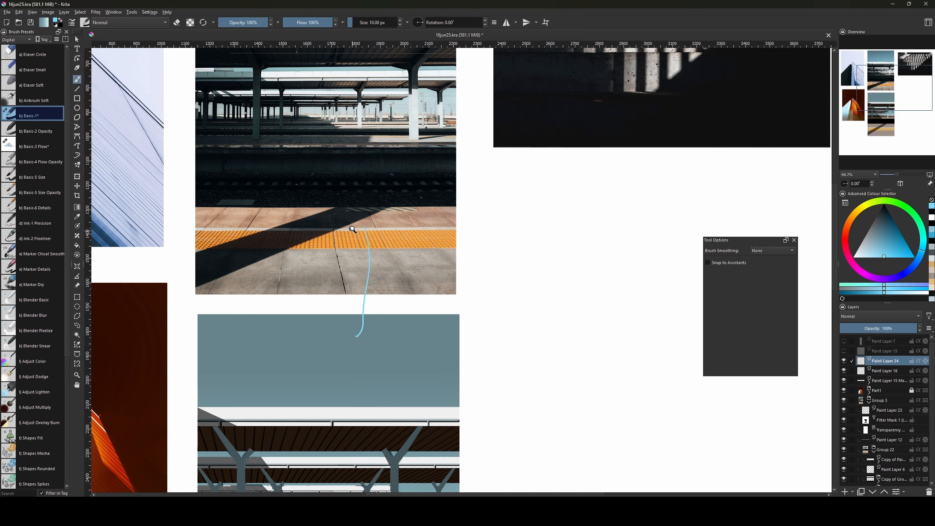
pyautogui.hotkey('ctrl', 'z')
# Shrink the brush to 4 px and zoom out to frame the painting's sky.
pyautogui.moveTo(430, 402)
pyautogui.mouseDown()
pyautogui.moveTo(499, 194)
pyautogui.moveTo(484, 316)
pyautogui.moveTo(470, 323)
pyautogui.mouseUp()
pyautogui.press('[')
pyautogui.press('[')
pyautogui.press('[')
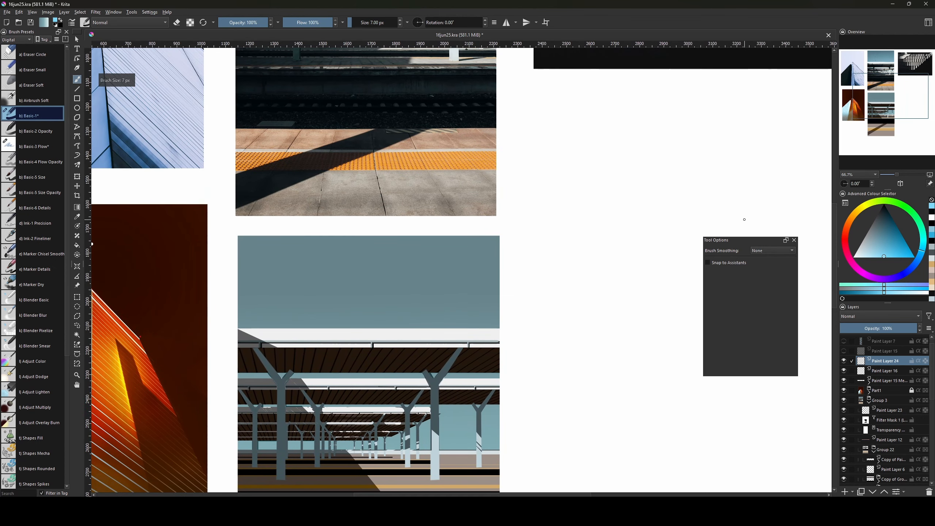
pyautogui.press('-')
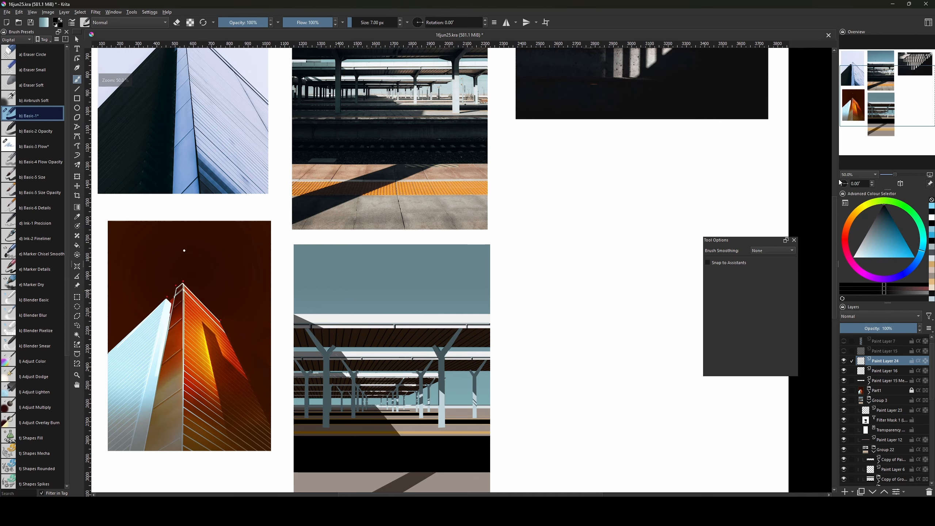
pyautogui.moveTo(464, 265)
pyautogui.mouseDown()
pyautogui.moveTo(476, 326)
pyautogui.moveTo(465, 372)
pyautogui.moveTo(453, 355)
pyautogui.mouseUp()
pyautogui.press('[')
pyautogui.press('[')
pyautogui.press('[')
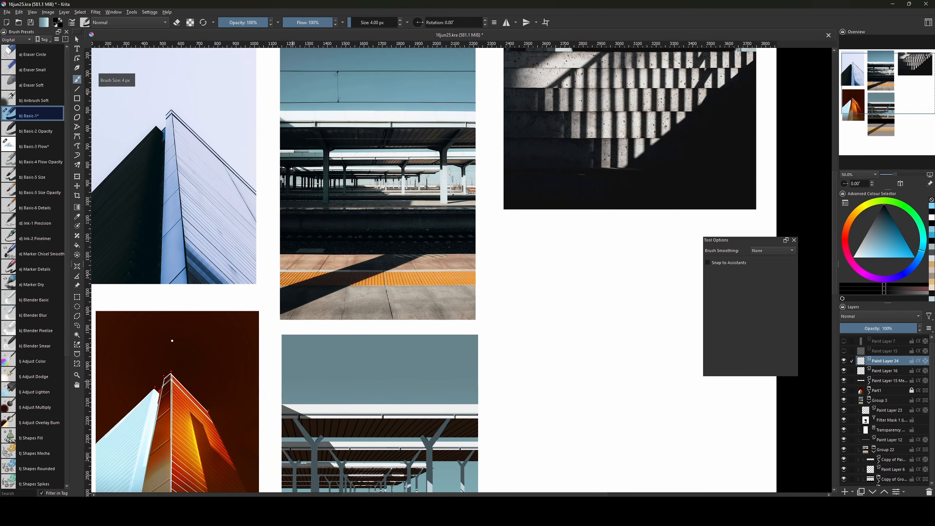
# Draw two long horizontal wires across the sky and a short vertical connector with the Line tool.
pyautogui.press('v')
pyautogui.moveTo(277, 370); pyautogui.dragTo(487, 370)
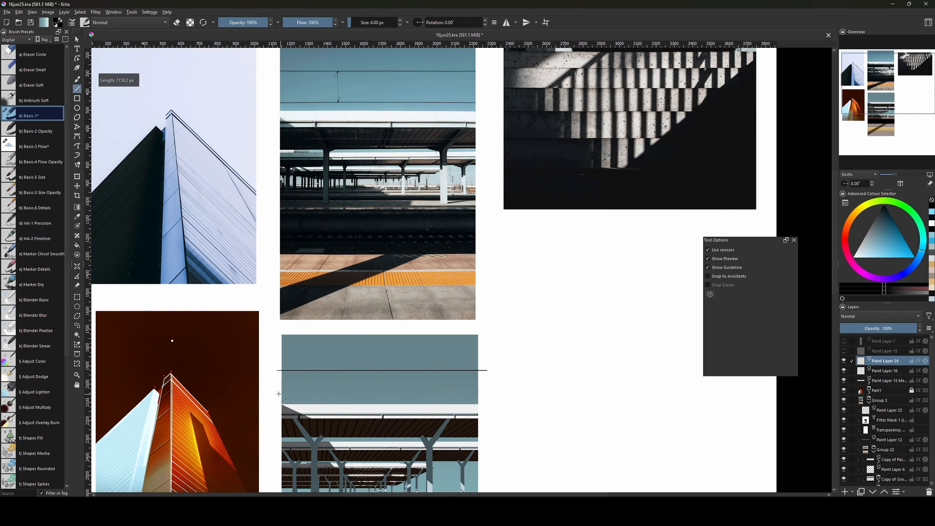
pyautogui.moveTo(277, 393); pyautogui.dragTo(492, 393)
pyautogui.press('b')
pyautogui.moveTo(465, 329)
pyautogui.mouseDown()
pyautogui.moveTo(472, 364)
pyautogui.moveTo(467, 347)
pyautogui.mouseUp()
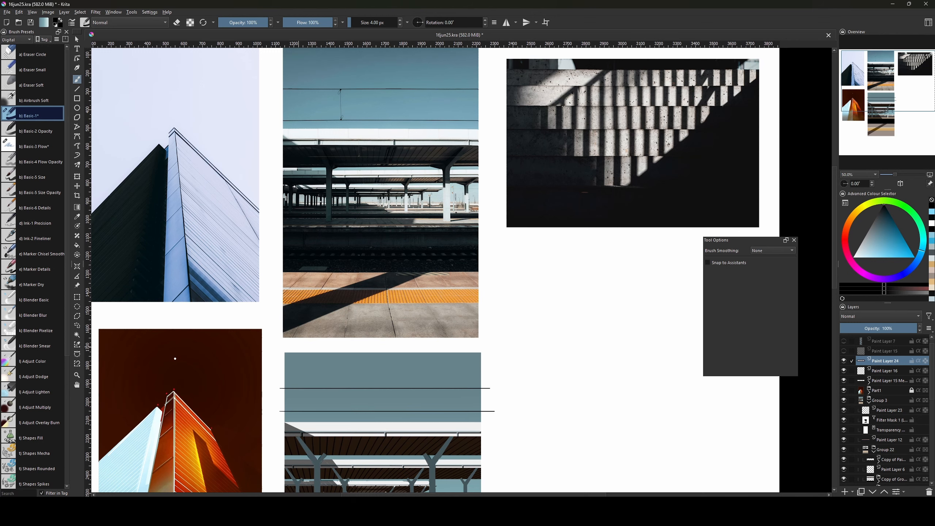
pyautogui.press('v')
pyautogui.moveTo(343, 388); pyautogui.dragTo(343, 411)
pyautogui.press('b')
pyautogui.moveTo(414, 333); pyautogui.dragTo(444, 250)
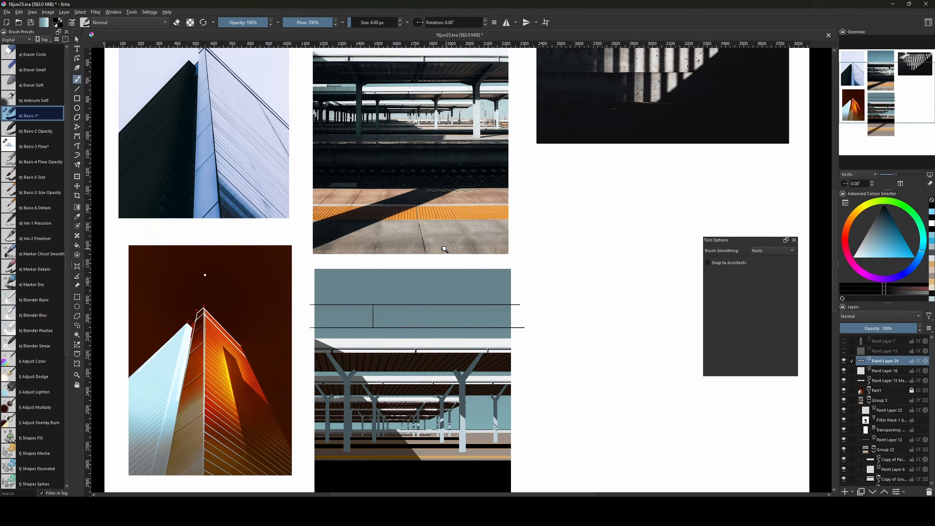
# Zoom to 100% on the wires, shrink the brush to 1 px, and compare with the reference photo.
pyautogui.press('1')
pyautogui.press('[')
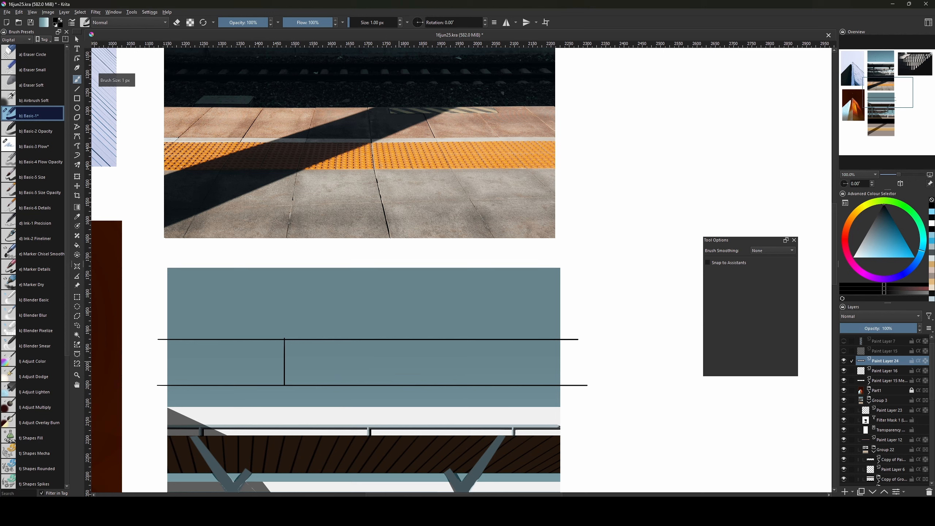
pyautogui.press('[')
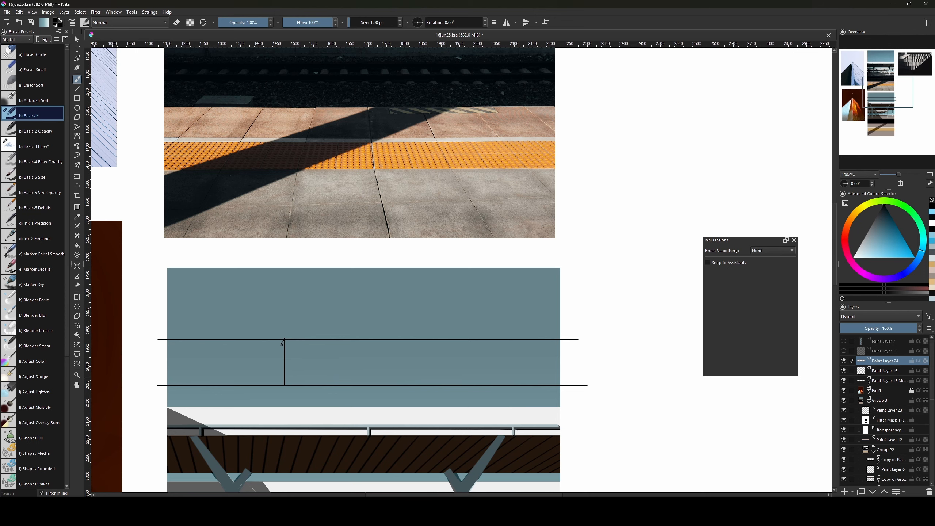
pyautogui.moveTo(411, 181); pyautogui.dragTo(370, 355)
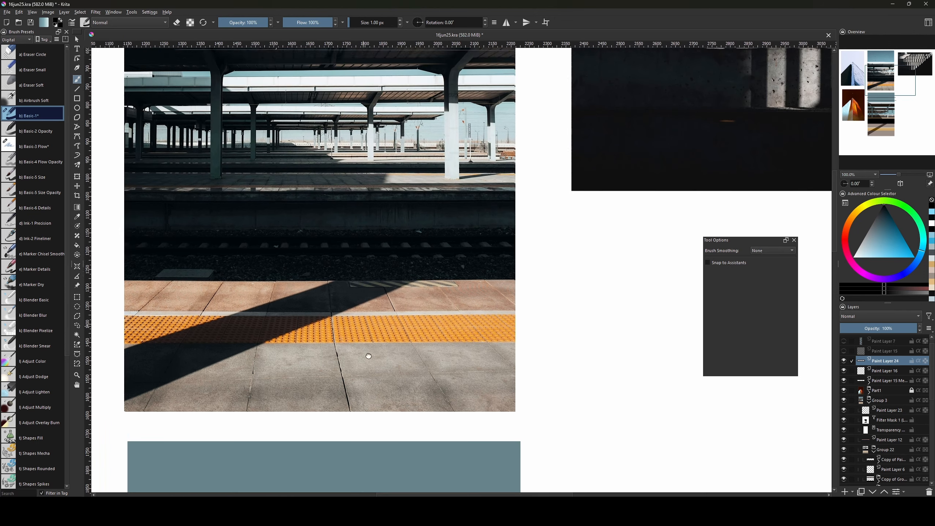
pyautogui.moveTo(334, 236); pyautogui.dragTo(419, 235)
pyautogui.moveTo(384, 366); pyautogui.dragTo(398, 245)
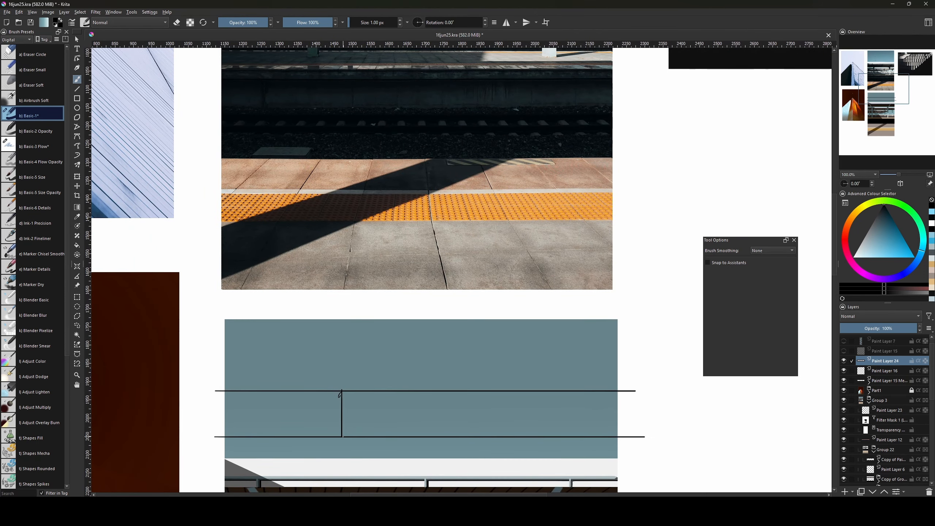
pyautogui.press('[')
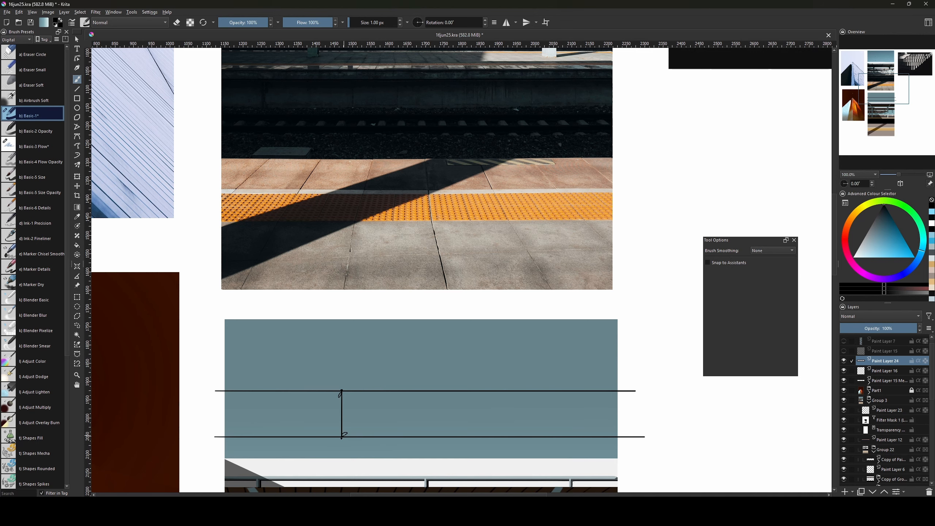
# Zoom out over the collage and move Paint Layer 24 into Group 3.
pyautogui.press(']')
pyautogui.press(']')
pyautogui.moveTo(423, 395); pyautogui.dragTo(396, 196)
pyautogui.moveTo(378, 270); pyautogui.dragTo(368, 293)
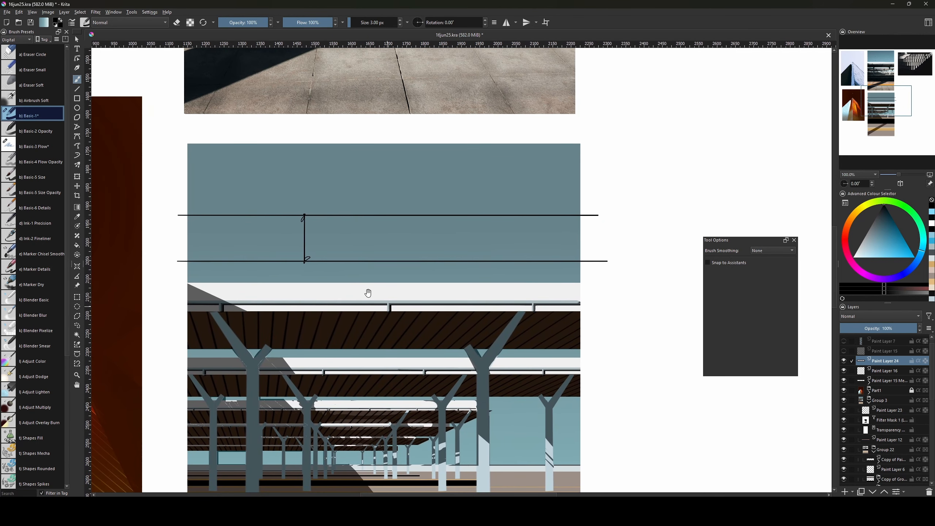
pyautogui.hotkey('ctrl', '-')
pyautogui.hotkey('ctrl', '-')
pyautogui.moveTo(539, 393); pyautogui.dragTo(510, 350)
pyautogui.moveTo(878, 365); pyautogui.dragTo(894, 405)
# Pan and zoom across the collage to compare the platform painting with the station reference photo.
pyautogui.moveTo(463, 368); pyautogui.dragTo(466, 442)
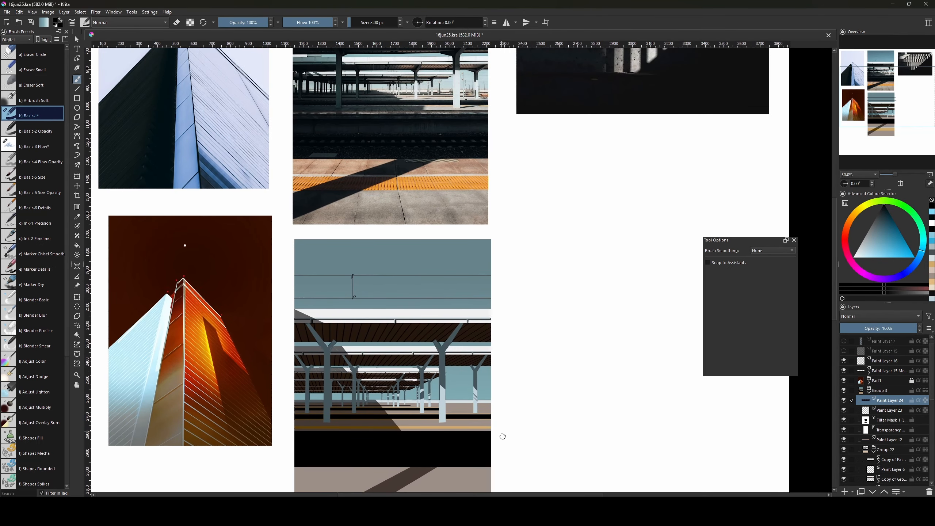
pyautogui.moveTo(531, 318); pyautogui.dragTo(503, 433)
pyautogui.moveTo(521, 471); pyautogui.dragTo(546, 486)
pyautogui.moveTo(511, 381); pyautogui.dragTo(532, 469)
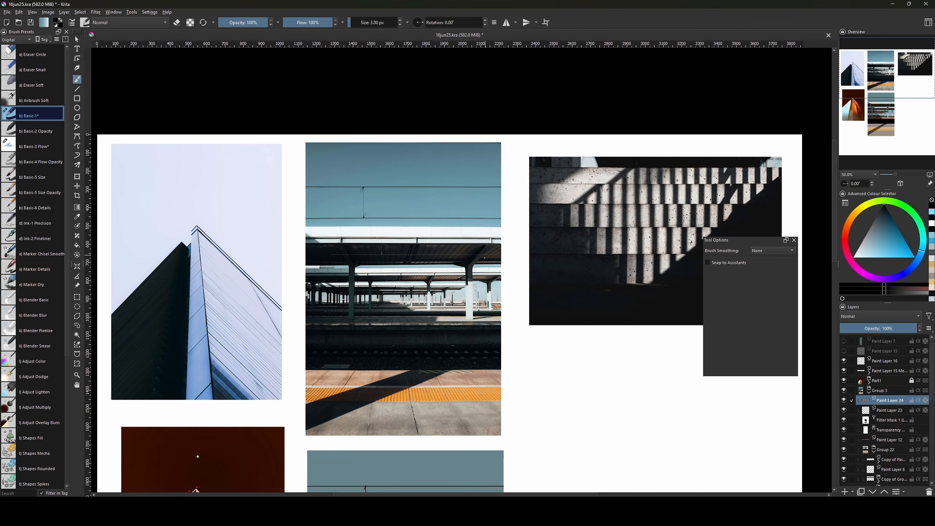
pyautogui.moveTo(496, 392); pyautogui.dragTo(492, 398)
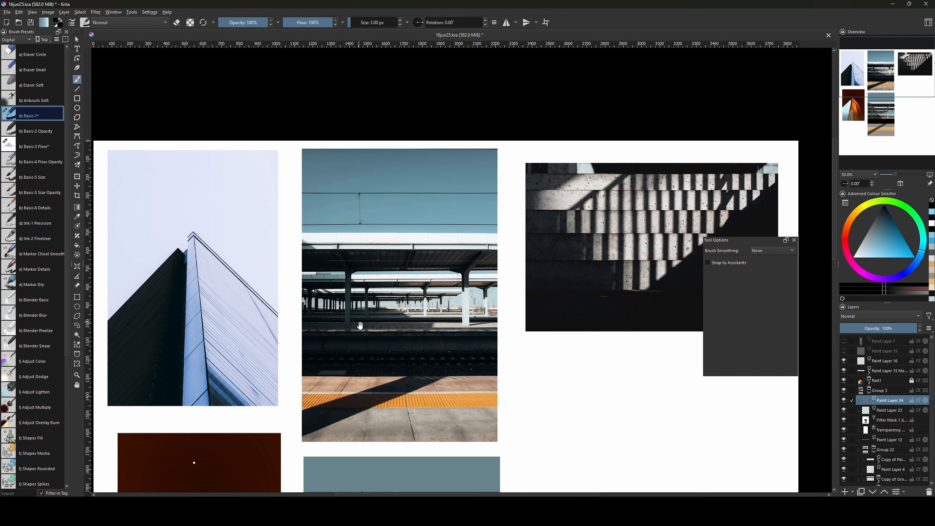
pyautogui.moveTo(361, 325); pyautogui.dragTo(390, 435)
pyautogui.moveTo(401, 389); pyautogui.dragTo(419, 420)
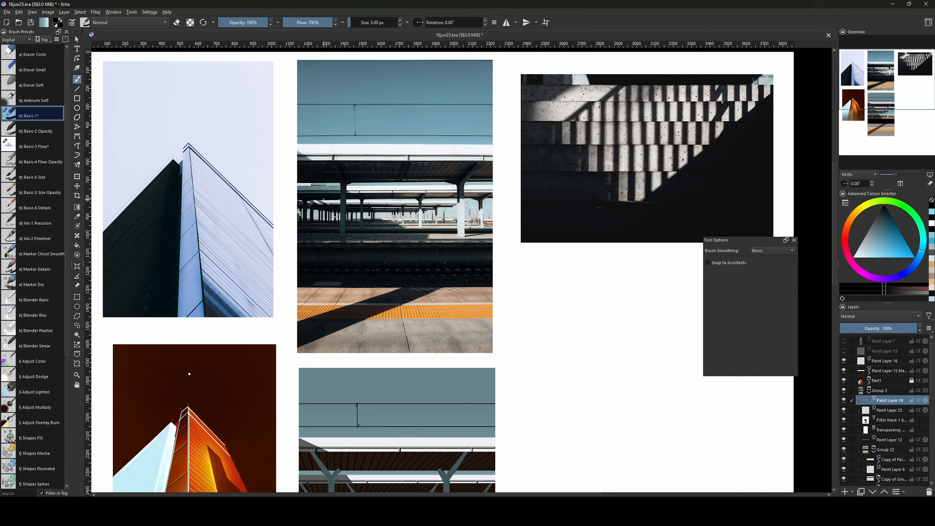
pyautogui.moveTo(294, 197); pyautogui.dragTo(354, 266)
pyautogui.moveTo(320, 236); pyautogui.dragTo(184, 202)
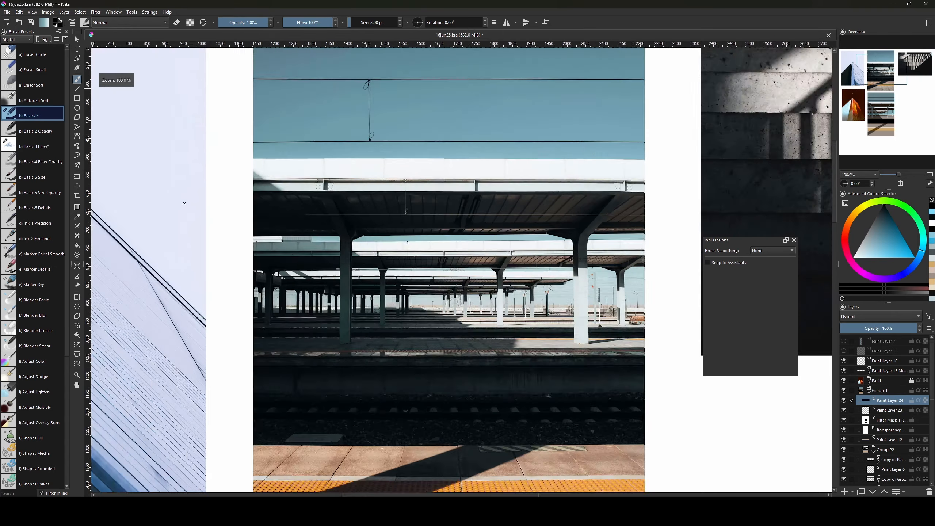
pyautogui.hotkey('ctrl', '+')
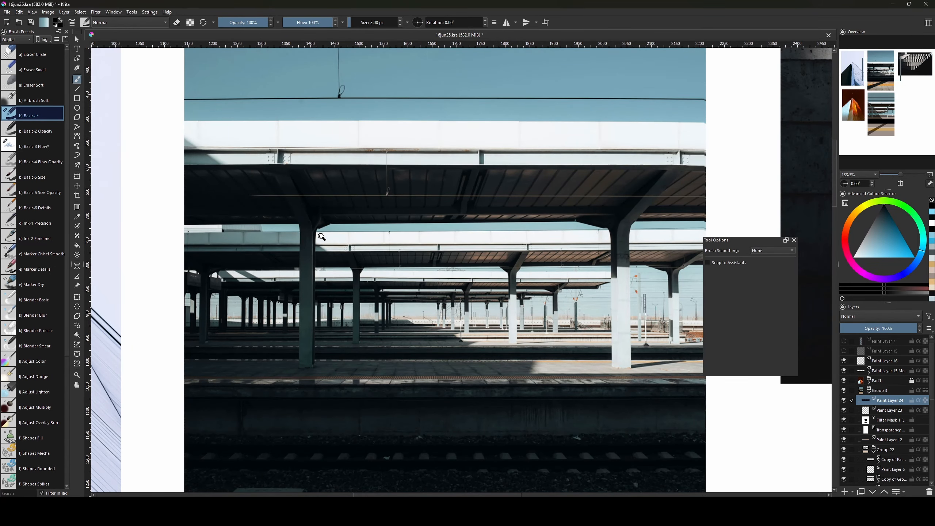
pyautogui.hotkey('ctrl', '-')
pyautogui.hotkey('ctrl', '-')
pyautogui.hotkey('ctrl', '-')
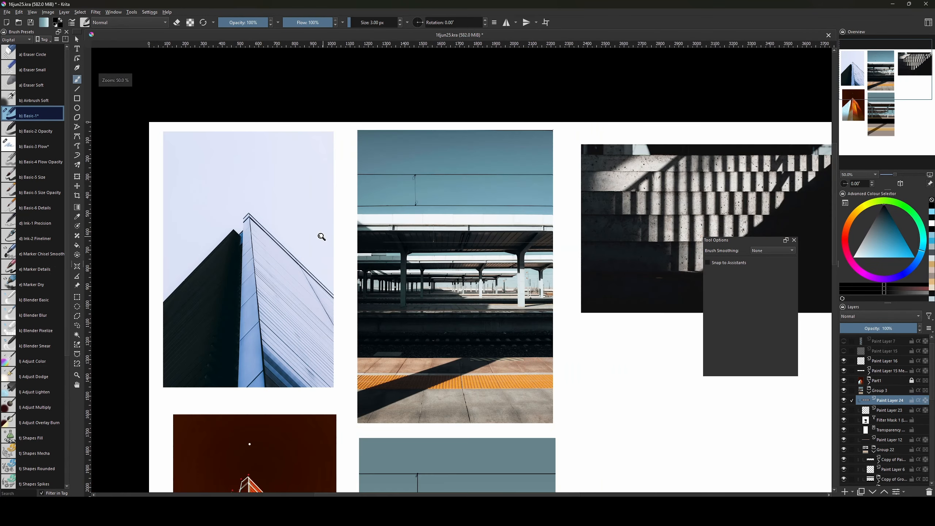
pyautogui.moveTo(495, 350); pyautogui.dragTo(462, 340)
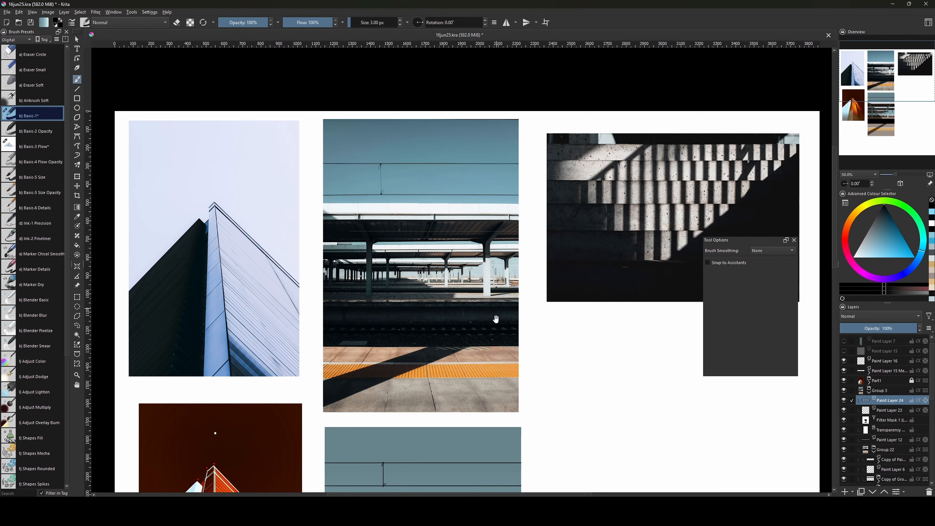
pyautogui.moveTo(506, 366)
pyautogui.mouseDown()
pyautogui.moveTo(491, 331)
pyautogui.moveTo(514, 377)
pyautogui.moveTo(470, 282)
pyautogui.moveTo(484, 323)
pyautogui.moveTo(482, 252)
pyautogui.mouseUp()
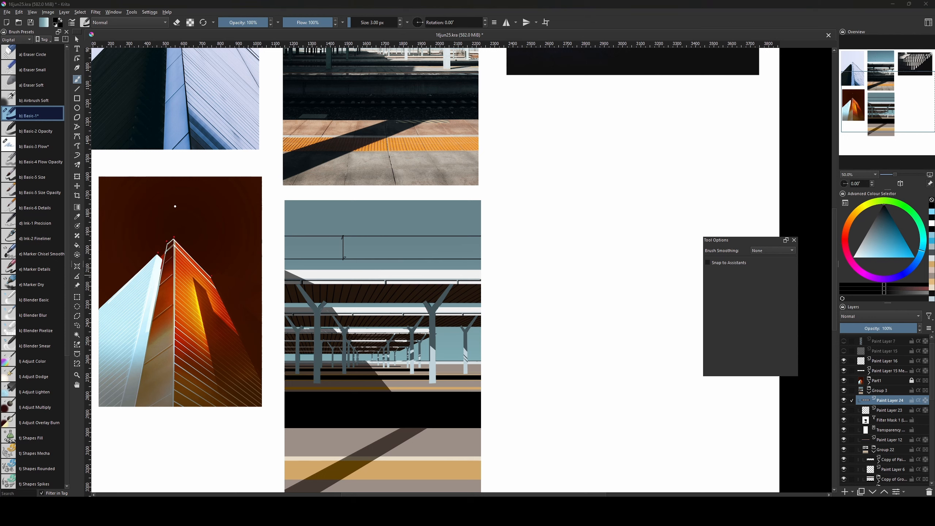
# Collapse Group 22, add Paint Layer 25 above Paint Layer 23, and pick Airbrush Soft at about 1034 px.
pyautogui.click(879, 407)
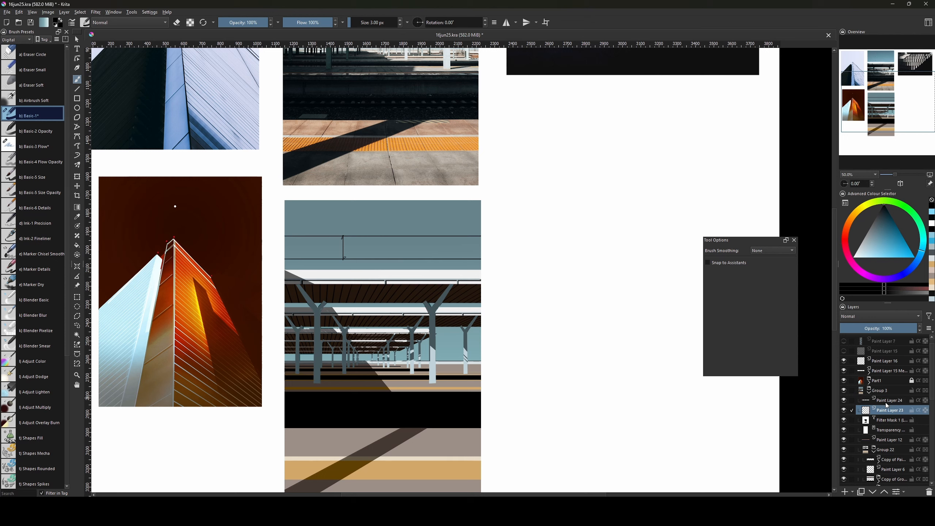
pyautogui.moveTo(685, 430); pyautogui.dragTo(708, 379)
pyautogui.click(875, 452)
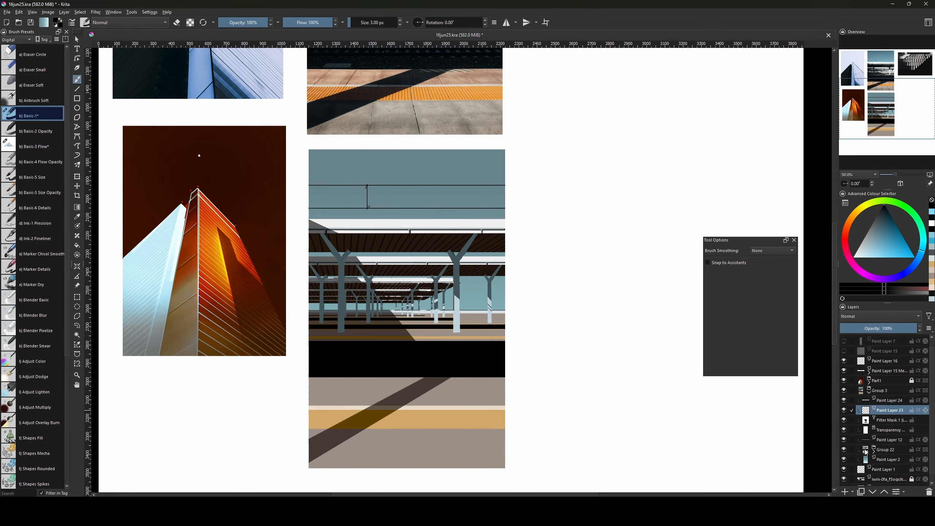
pyautogui.scroll(1, 863, 451)
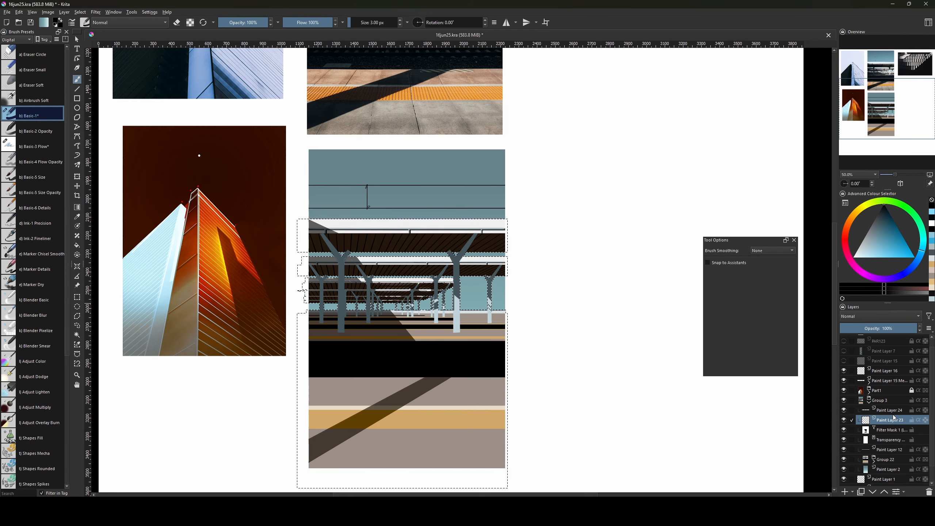
pyautogui.press('Insert')
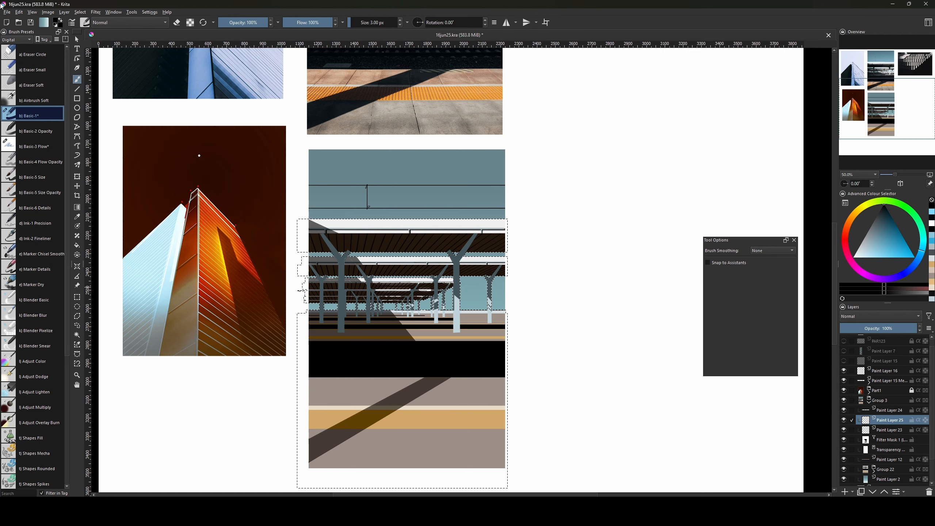
pyautogui.click(11, 100)
pyautogui.press(']')
pyautogui.press(']')
pyautogui.press(']')
pyautogui.press(']')
pyautogui.press(']')
pyautogui.press(']')
pyautogui.press(']')
pyautogui.press(']')
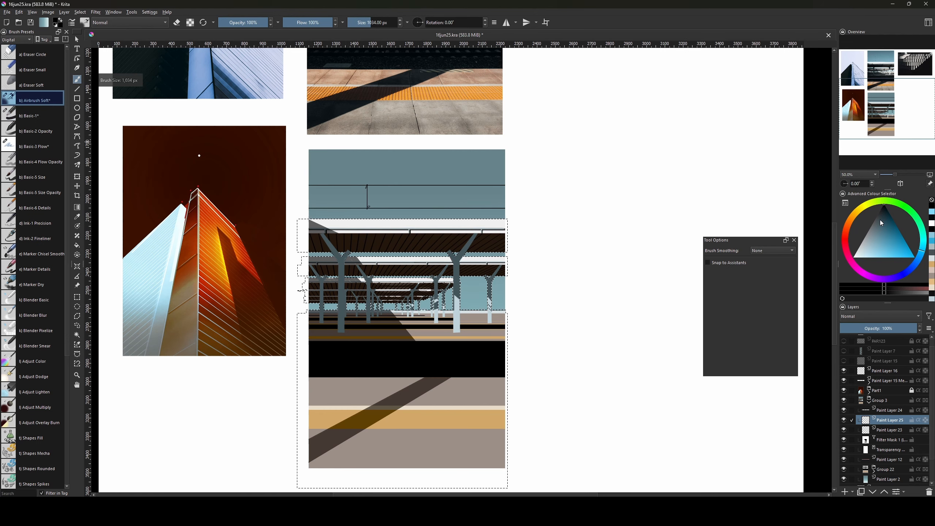
# Resize the soft airbrush to around 110 px and darken the roof edge.
pyautogui.moveTo(520, 304)
pyautogui.mouseDown()
pyautogui.moveTo(547, 355)
pyautogui.moveTo(529, 422)
pyautogui.moveTo(503, 401)
pyautogui.moveTo(492, 339)
pyautogui.mouseUp()
pyautogui.press('[')
pyautogui.press('[')
pyautogui.press('[')
pyautogui.press('[')
pyautogui.press('[')
pyautogui.press('[')
pyautogui.press('[')
pyautogui.press('[')
pyautogui.press('[')
pyautogui.press('[')
pyautogui.press('[')
pyautogui.press('[')
pyautogui.press('[')
pyautogui.press('[')
pyautogui.press('[')
pyautogui.press('[')
pyautogui.press('[')
pyautogui.press('[')
pyautogui.press('[')
pyautogui.press('[')
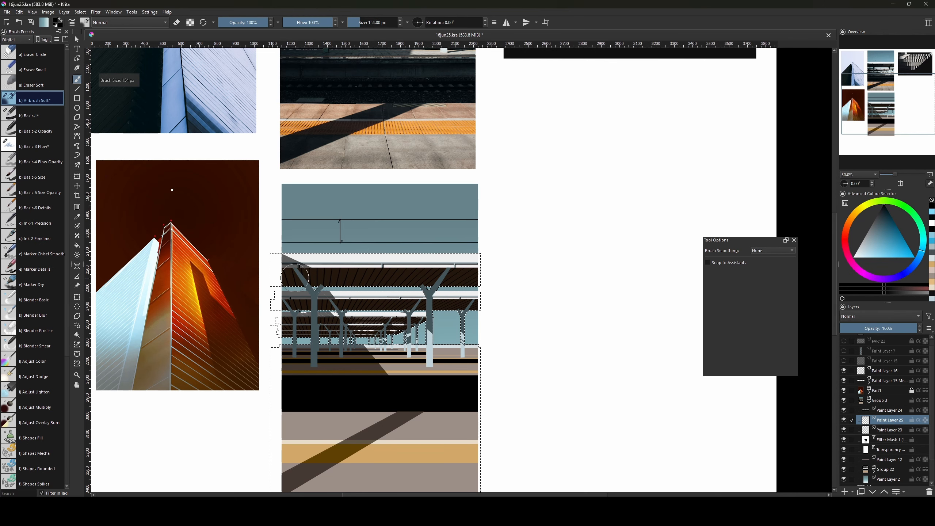
pyautogui.press('[')
pyautogui.press('[')
pyautogui.press('[')
pyautogui.press('[')
pyautogui.press(']')
pyautogui.press(']')
pyautogui.press(']')
pyautogui.press(']')
pyautogui.press(']')
pyautogui.press(']')
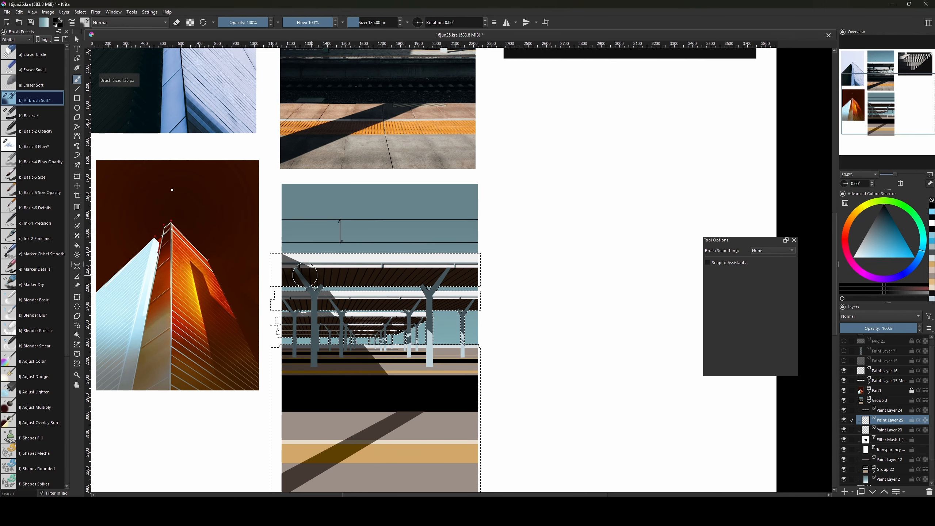
pyautogui.press('[')
pyautogui.press('[')
pyautogui.press('[')
pyautogui.press('[')
pyautogui.press('[')
pyautogui.press('[')
pyautogui.press('[')
pyautogui.press('[')
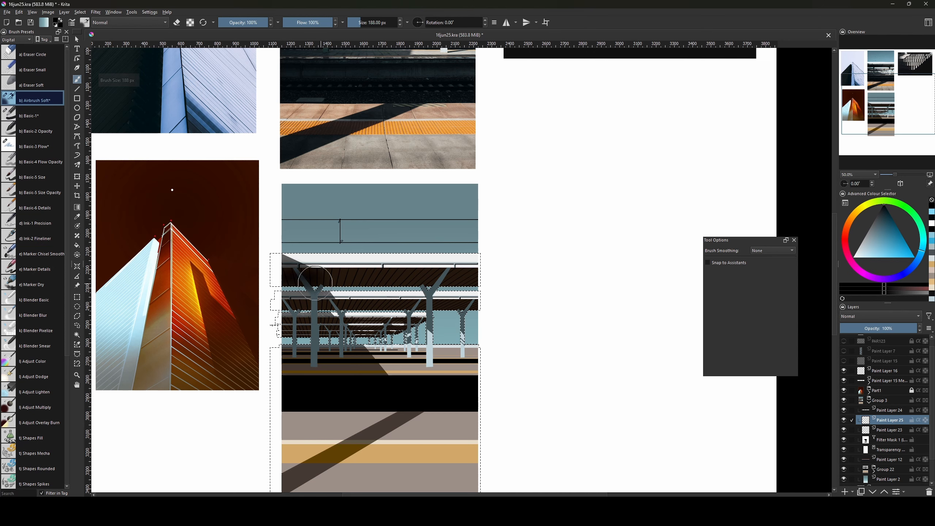
pyautogui.press(']')
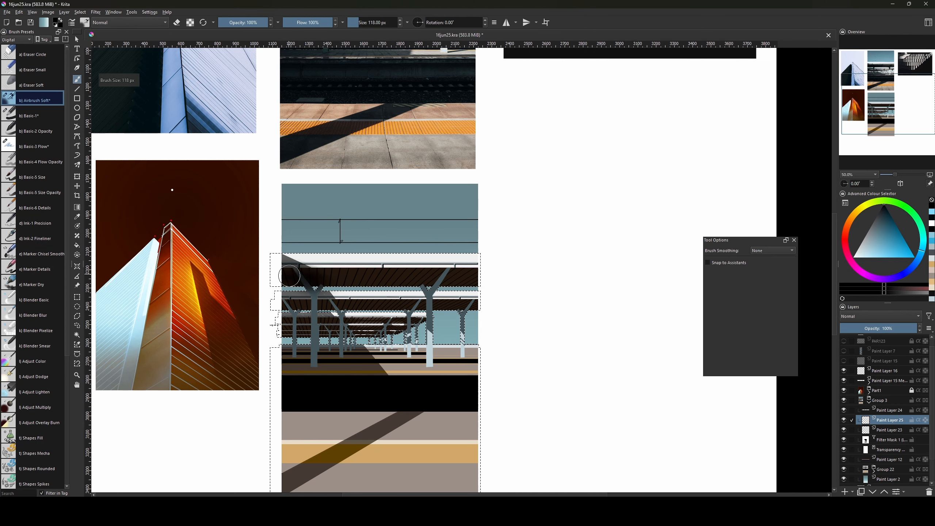
pyautogui.moveTo(350, 243)
pyautogui.mouseDown()
pyautogui.moveTo(353, 359)
pyautogui.moveTo(307, 332)
pyautogui.mouseUp()
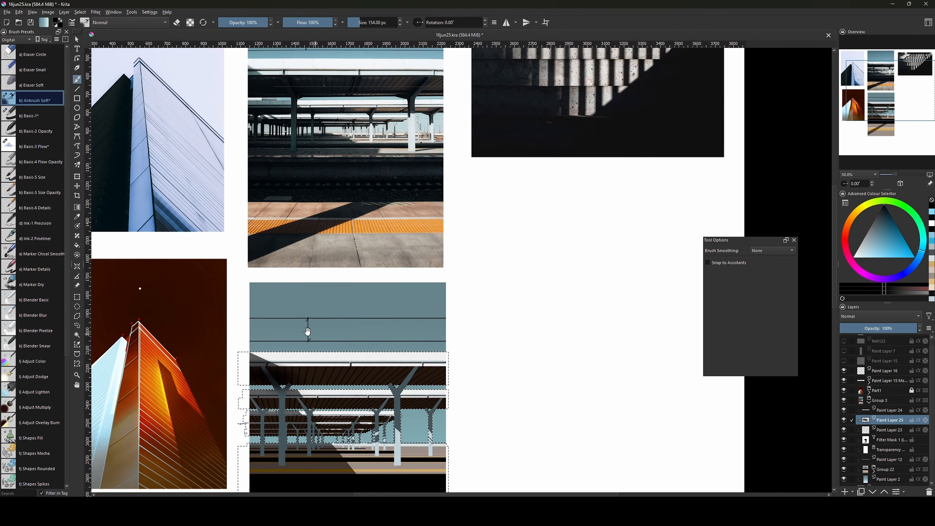
pyautogui.press('[')
pyautogui.moveTo(246, 366); pyautogui.dragTo(253, 366)
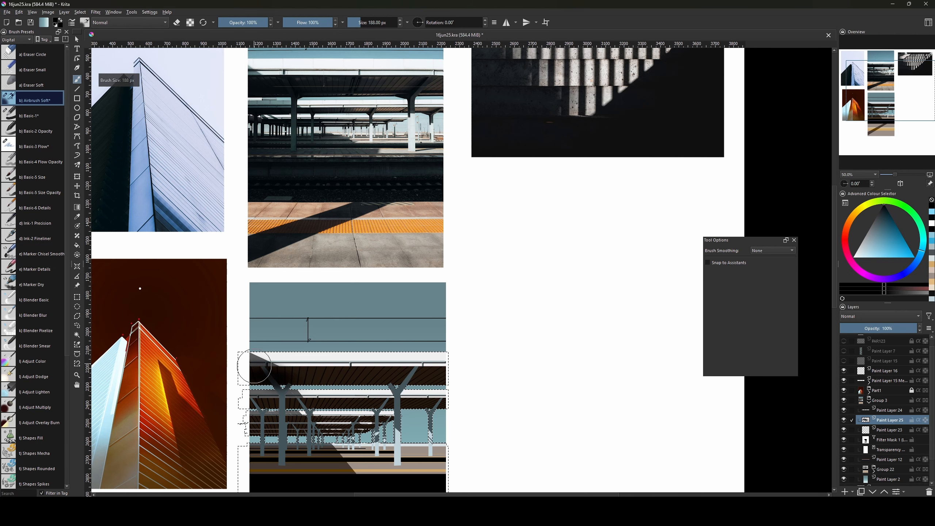
# Set the airbrush to about 126 px and shade the left pillar area darker.
pyautogui.press('[')
pyautogui.press('[')
pyautogui.press('[')
pyautogui.press('[')
pyautogui.press('[')
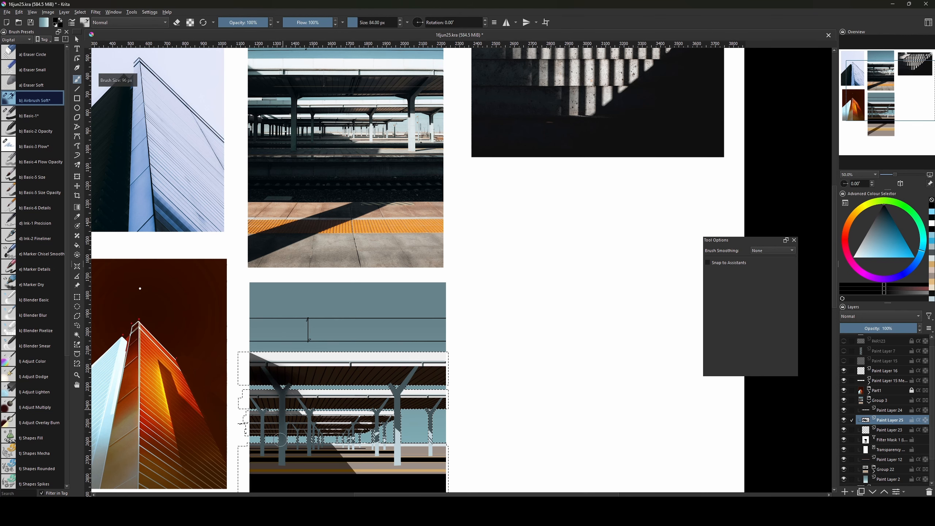
pyautogui.press(']')
pyautogui.press(']')
pyautogui.press(']')
pyautogui.press(']')
pyautogui.press(']')
pyautogui.press(']')
pyautogui.press(']')
pyautogui.press(']')
pyautogui.press(']')
pyautogui.press(']')
pyautogui.press(']')
pyautogui.press(']')
pyautogui.press(']')
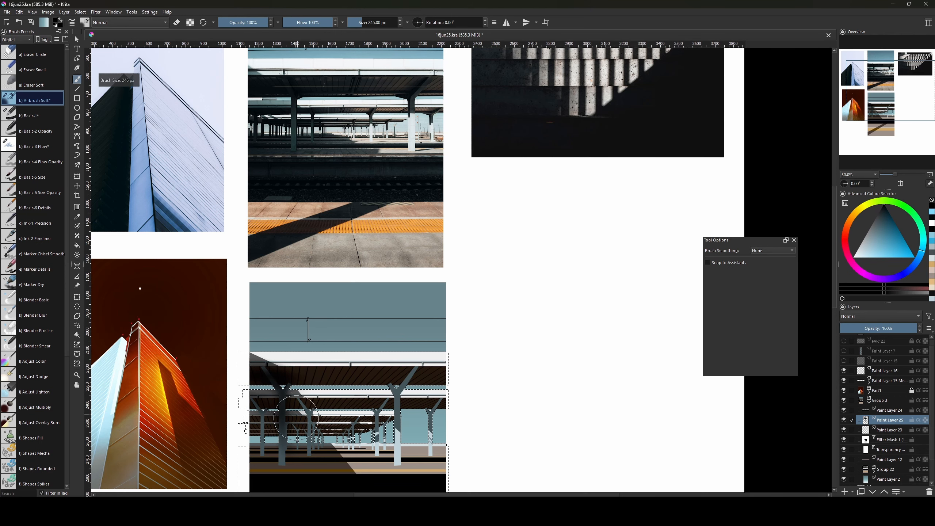
pyautogui.press('[')
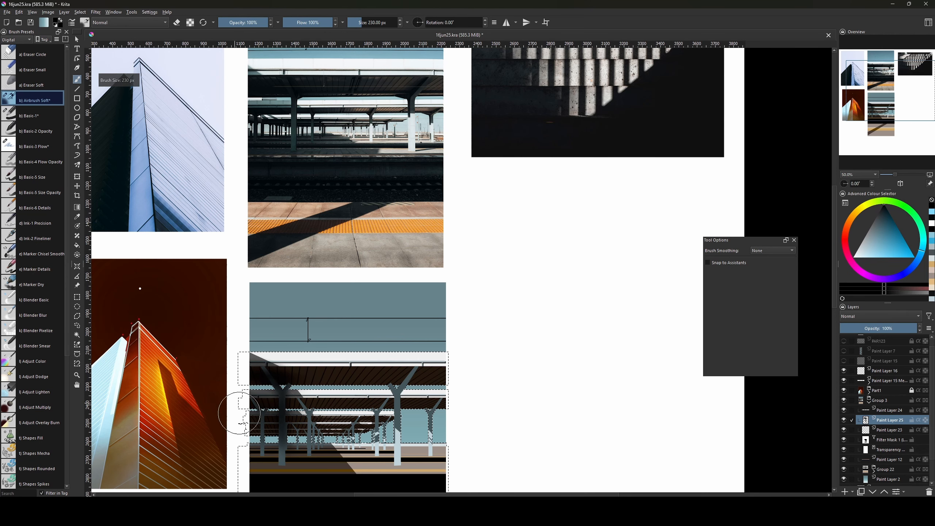
pyautogui.moveTo(291, 438)
pyautogui.mouseDown()
pyautogui.moveTo(284, 380)
pyautogui.moveTo(301, 398)
pyautogui.mouseUp()
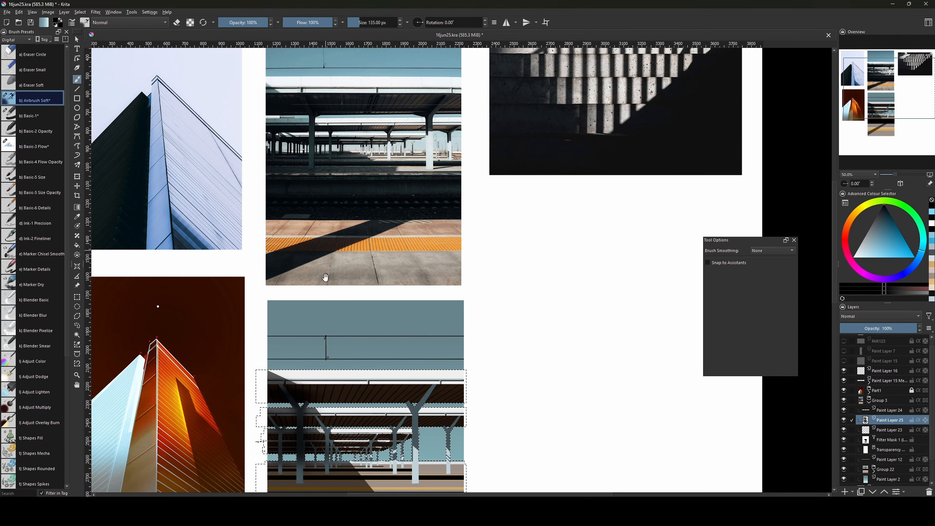
pyautogui.moveTo(323, 278)
pyautogui.mouseDown()
pyautogui.moveTo(298, 149)
pyautogui.moveTo(319, 175)
pyautogui.mouseUp()
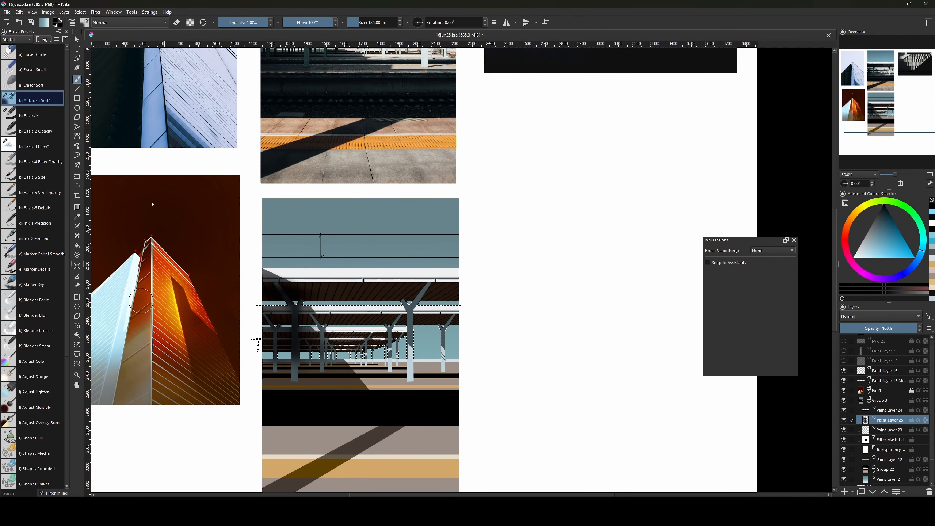
# Erase a little of the shading with a basic brush eraser, enlarging it to about 110 px.
pyautogui.click(22, 117)
pyautogui.press('e')
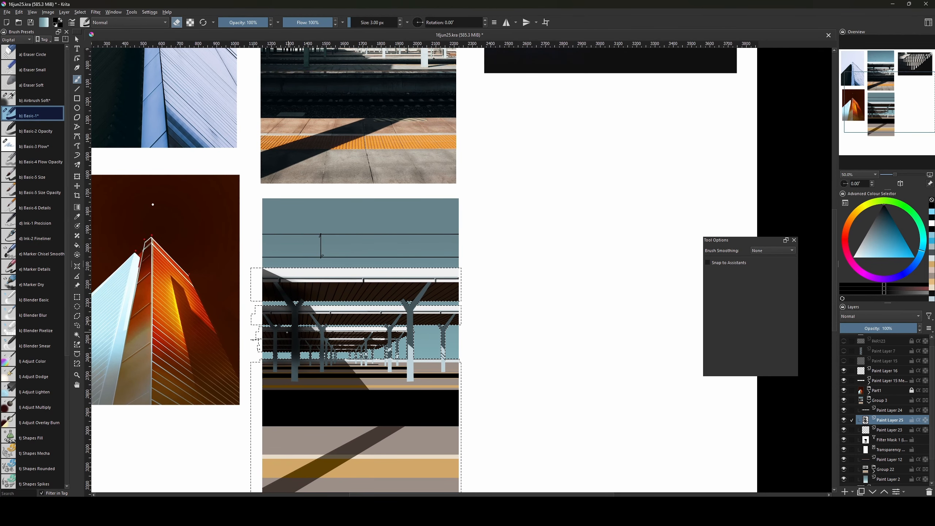
pyautogui.press(']')
pyautogui.press(']')
pyautogui.press(']')
pyautogui.press(']')
pyautogui.press(']')
pyautogui.press(']')
pyautogui.press(']')
pyautogui.press(']')
pyautogui.press(']')
pyautogui.press(']')
pyautogui.press(']')
pyautogui.press(']')
pyautogui.press(']')
pyautogui.moveTo(285, 328); pyautogui.dragTo(288, 333)
pyautogui.press(']')
pyautogui.press(']')
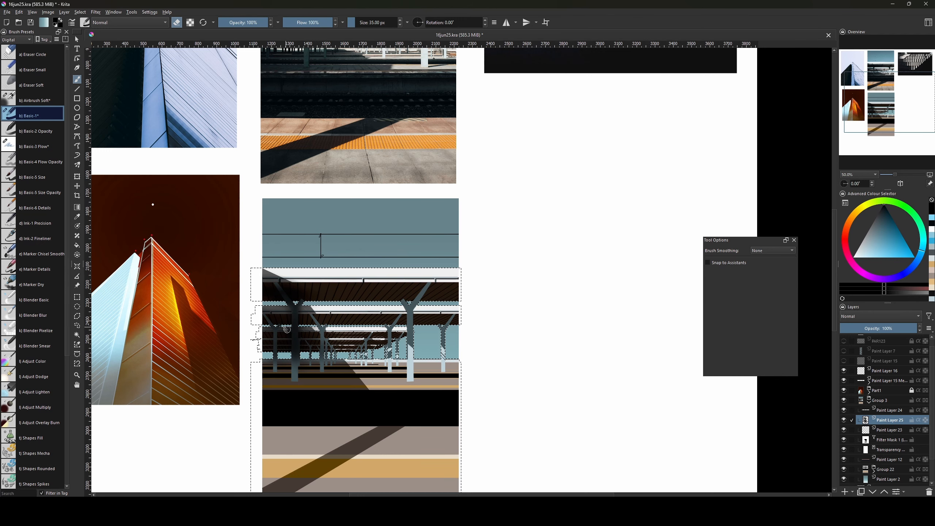
pyautogui.press(']')
pyautogui.press(']')
pyautogui.press(']')
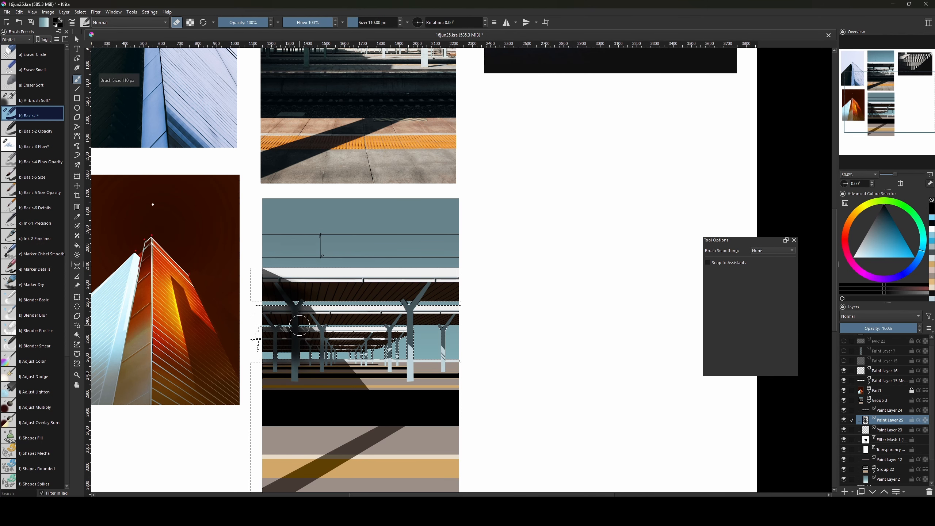
pyautogui.press(']')
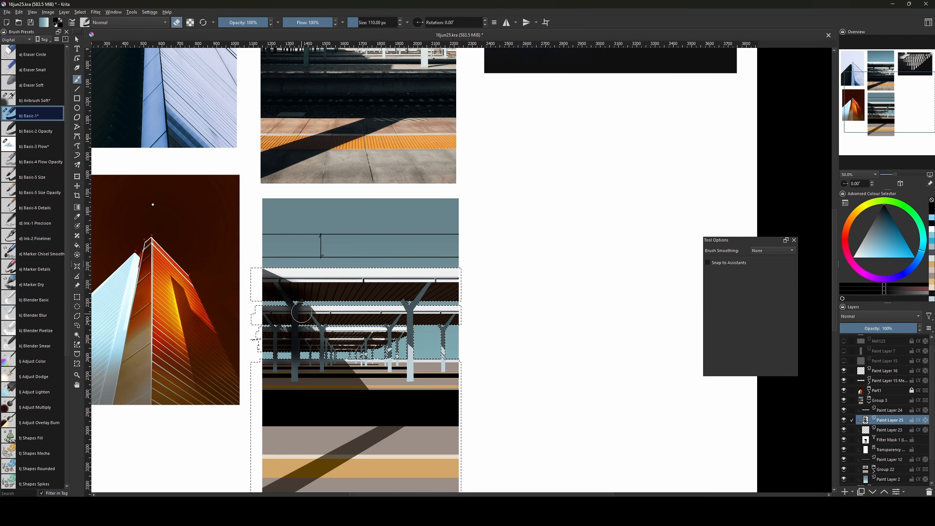
# Clear the selection, turn off erasing, and shrink the brush to about 18 px.
pyautogui.hotkey('ctrl', 'shift', 'a')
pyautogui.moveTo(364, 292)
pyautogui.mouseDown()
pyautogui.moveTo(346, 324)
pyautogui.moveTo(368, 315)
pyautogui.mouseUp()
pyautogui.press('e')
pyautogui.press('[')
pyautogui.press('[')
pyautogui.press('[')
pyautogui.press('[')
pyautogui.press('[')
pyautogui.press('[')
pyautogui.press('[')
pyautogui.press('[')
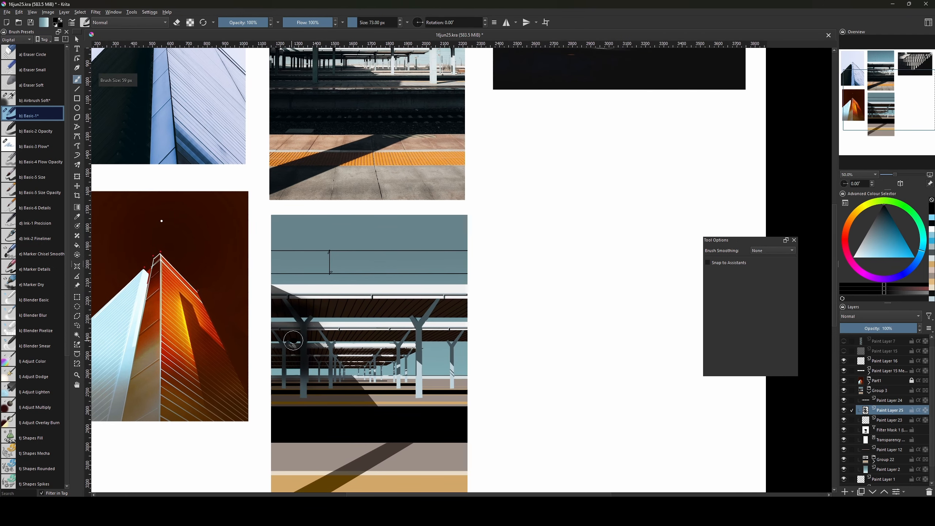
pyautogui.press('[')
pyautogui.press('[')
pyautogui.press('[')
pyautogui.press('[')
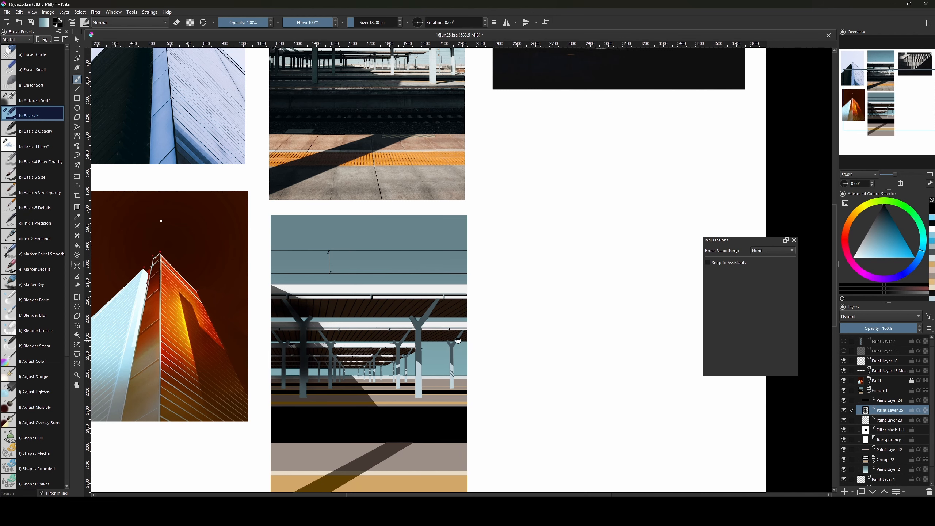
pyautogui.moveTo(458, 335)
pyautogui.mouseDown()
pyautogui.moveTo(458, 355)
pyautogui.moveTo(465, 329)
pyautogui.mouseUp()
pyautogui.press(']')
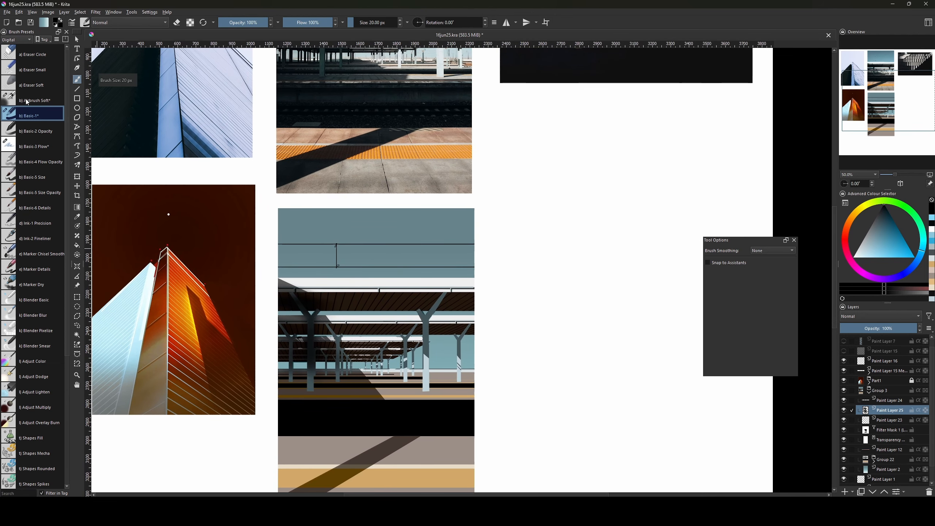
# Switch to Airbrush Soft at 126 px and select the opaque area of Group 22.
pyautogui.click(26, 100)
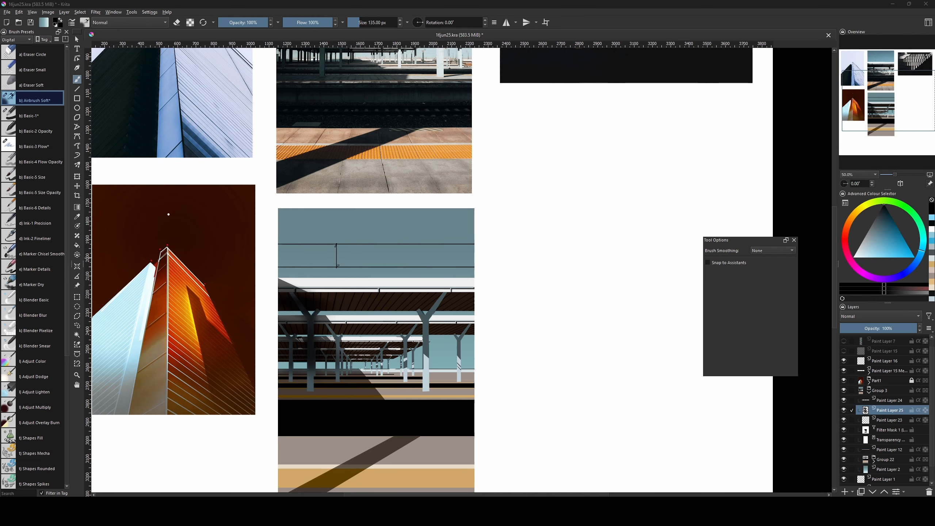
pyautogui.moveTo(489, 317)
pyautogui.mouseDown()
pyautogui.moveTo(520, 409)
pyautogui.moveTo(517, 302)
pyautogui.moveTo(515, 346)
pyautogui.mouseUp()
pyautogui.press('[')
pyautogui.press('[')
pyautogui.press('[')
pyautogui.press('[')
pyautogui.press('[')
pyautogui.press('[')
pyautogui.press('[')
pyautogui.press('[')
pyautogui.press('[')
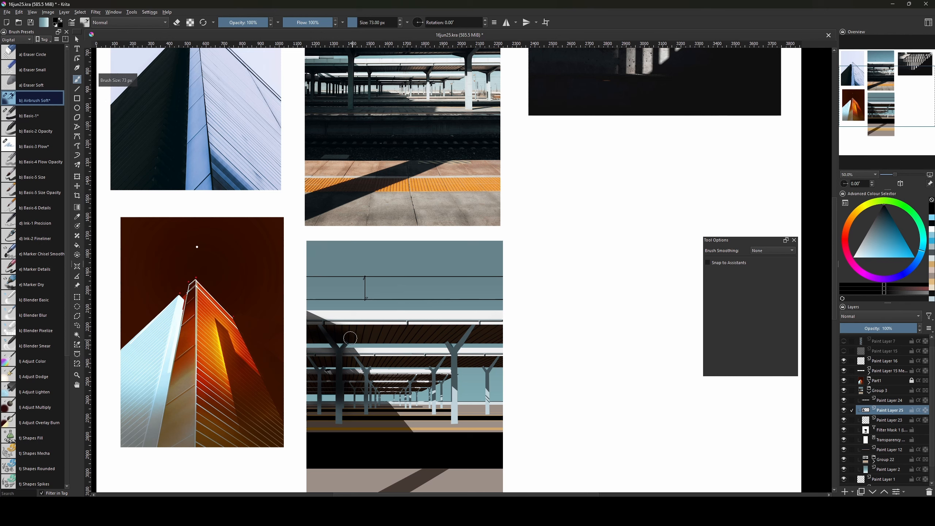
pyautogui.press('[')
pyautogui.press('[')
pyautogui.press(']')
pyautogui.press(']')
pyautogui.press(']')
pyautogui.press(']')
pyautogui.press(']')
pyautogui.press(']')
pyautogui.press(']')
pyautogui.press(']')
pyautogui.press(']')
pyautogui.press(']')
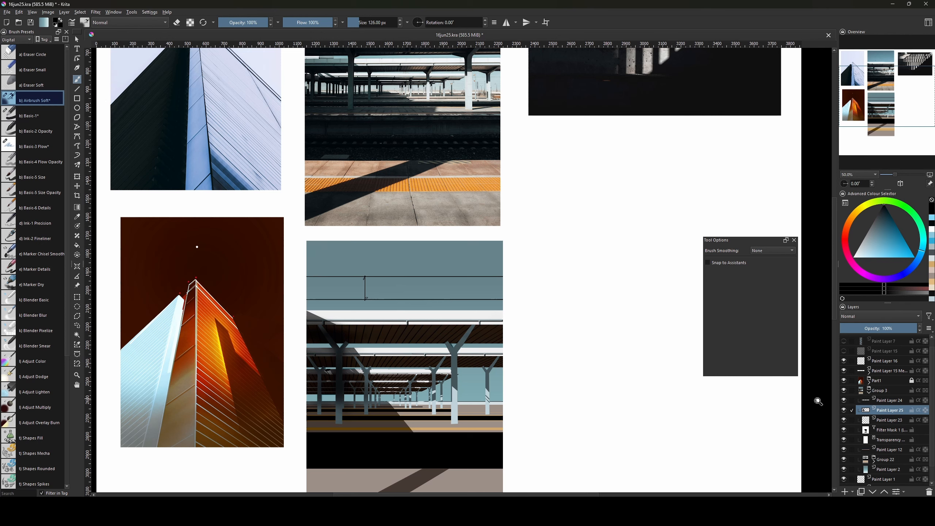
pyautogui.keyDown('ctrl'); pyautogui.click(865, 457); pyautogui.keyUp('ctrl')
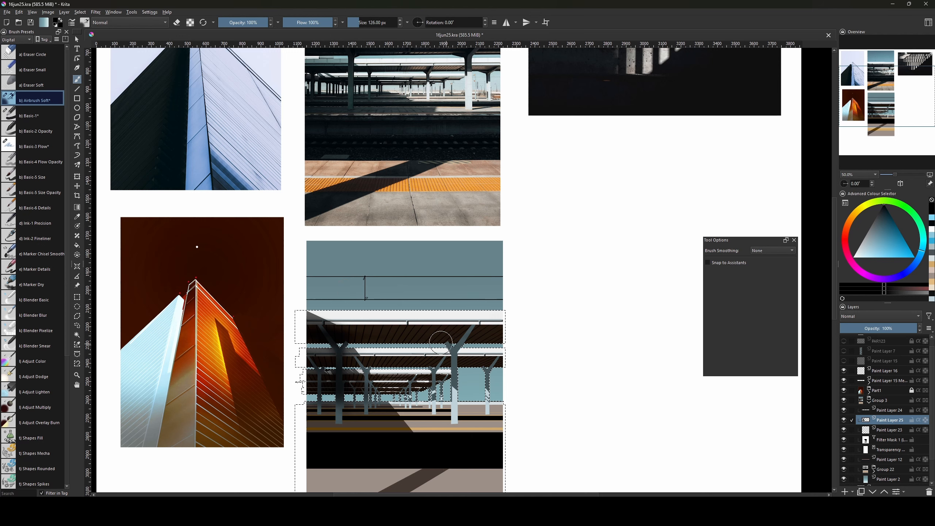
# Switch from the airbrush to Basic-1 and then Basic-2 Opacity, sized down to 22 px.
pyautogui.moveTo(473, 323); pyautogui.dragTo(458, 352)
pyautogui.press('[')
pyautogui.press('[')
pyautogui.press('[')
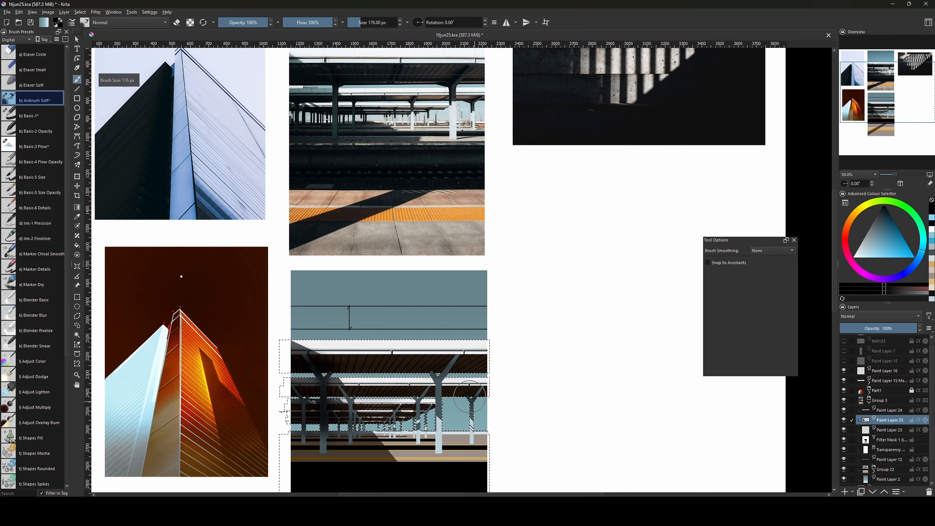
pyautogui.press('[')
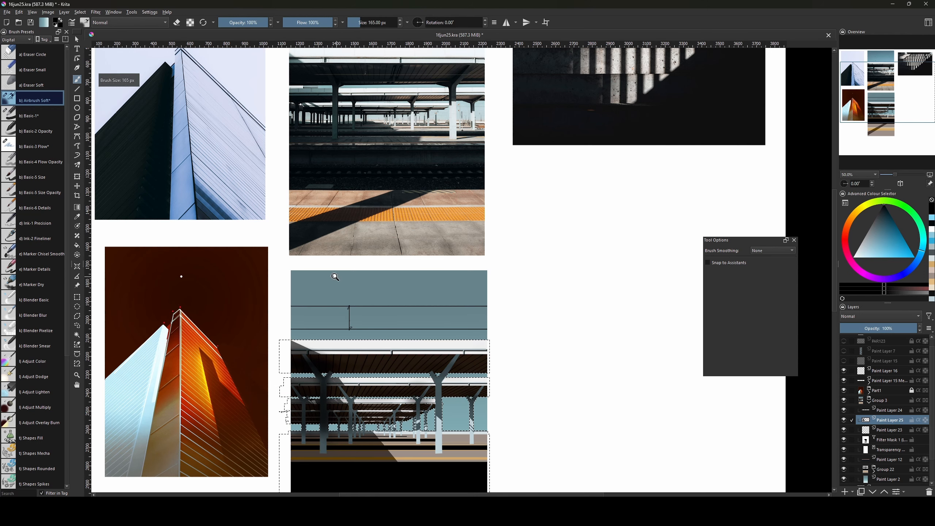
pyautogui.click(32, 116)
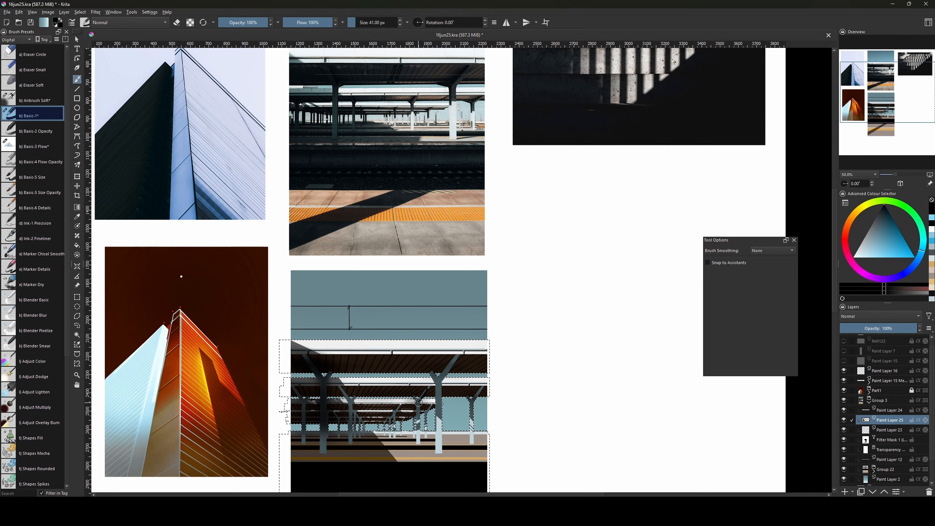
pyautogui.press(']')
pyautogui.press(']')
pyautogui.press(']')
pyautogui.press(']')
pyautogui.press(']')
pyautogui.press(']')
pyautogui.press(']')
pyautogui.press(']')
pyautogui.press(']')
pyautogui.press(']')
pyautogui.press(']')
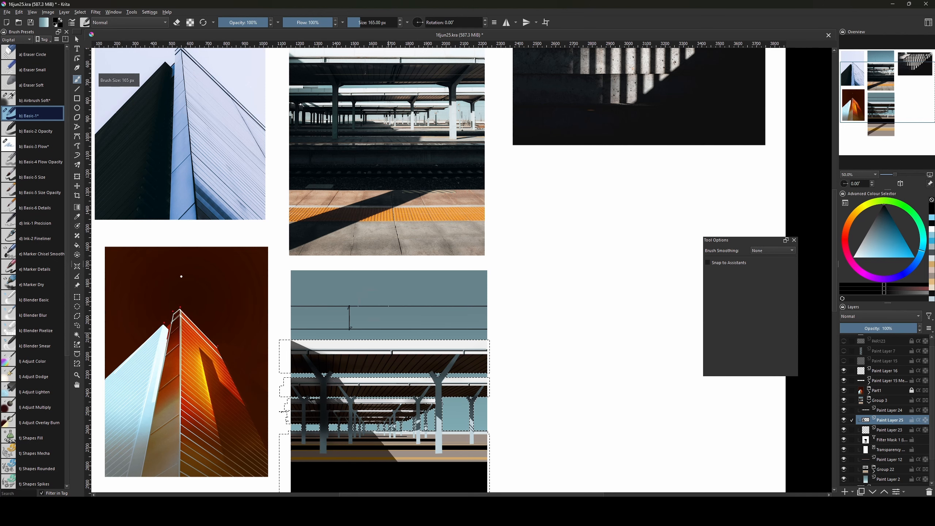
pyautogui.click(42, 131)
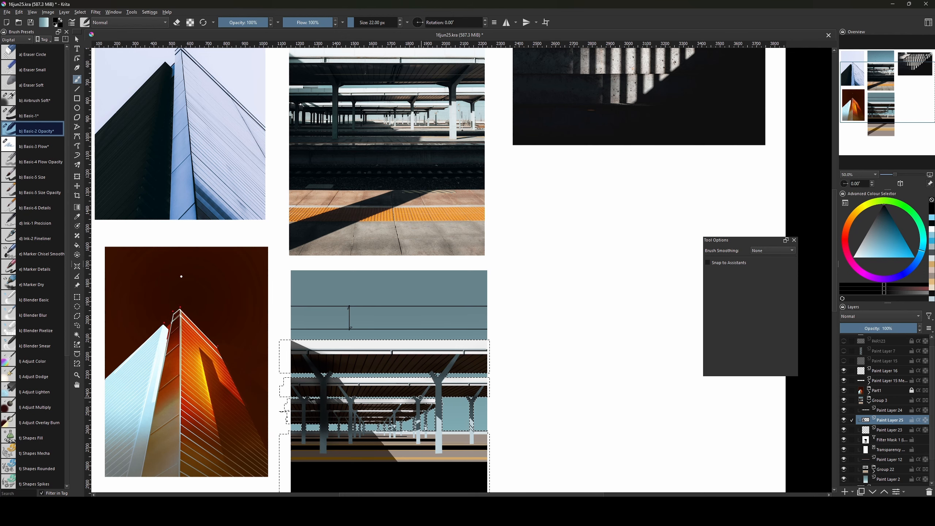
# Clear the selection, try Airbrush Soft at about 41 px, then return to Basic-2 Opacity in eraser mode.
pyautogui.press('[')
pyautogui.hotkey('ctrl', 'shift', 'a')
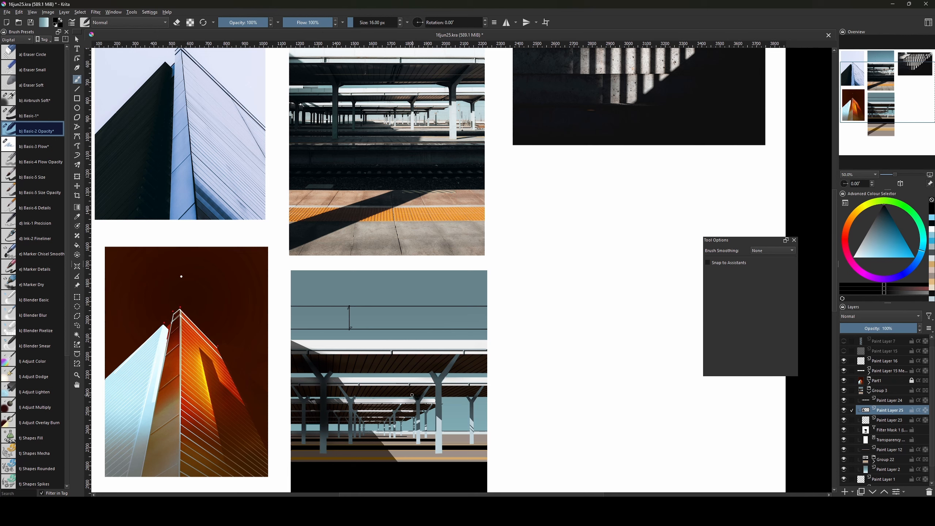
pyautogui.press(']')
pyautogui.press(']')
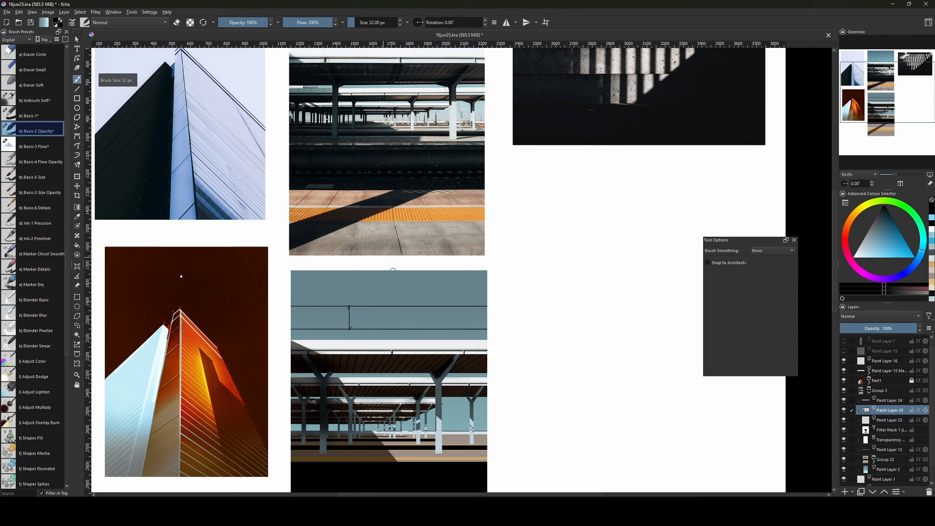
pyautogui.click(36, 102)
pyautogui.press('[')
pyautogui.press('[')
pyautogui.press('[')
pyautogui.press('[')
pyautogui.press('[')
pyautogui.press('[')
pyautogui.press('[')
pyautogui.press('[')
pyautogui.press('[')
pyautogui.press('[')
pyautogui.press('[')
pyautogui.press('[')
pyautogui.press('[')
pyautogui.press('[')
pyautogui.press('[')
pyautogui.press('[')
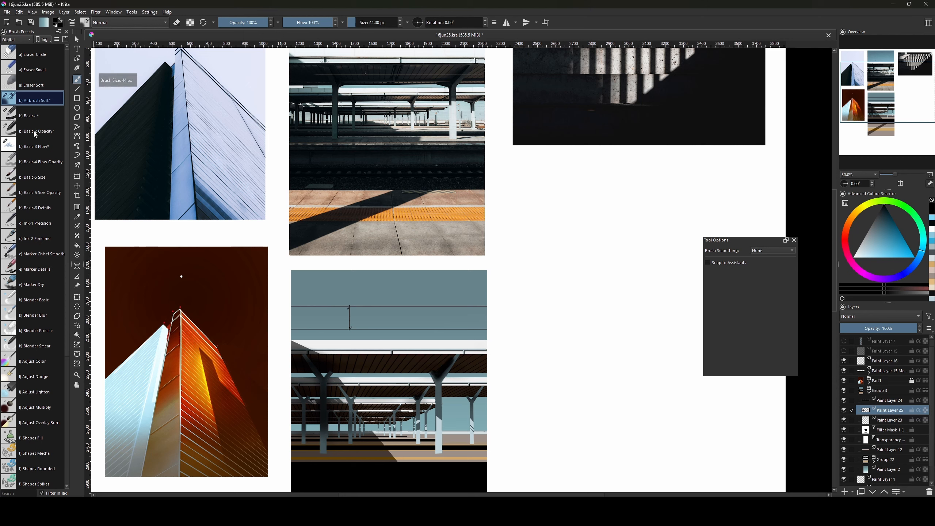
pyautogui.press('/')
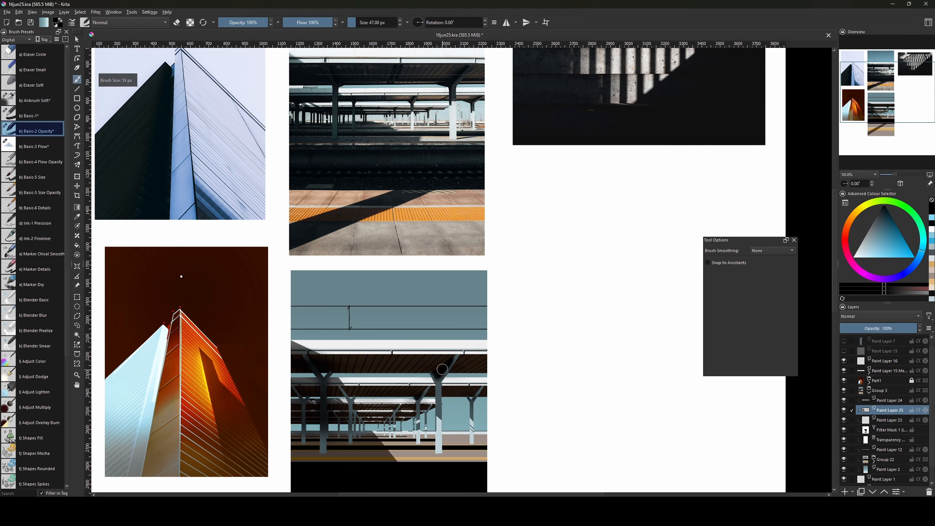
pyautogui.press('e')
# Adjust the Basic-2 Opacity brush between 20 and 32 px, toggling eraser mode.
pyautogui.press('[')
pyautogui.press('e')
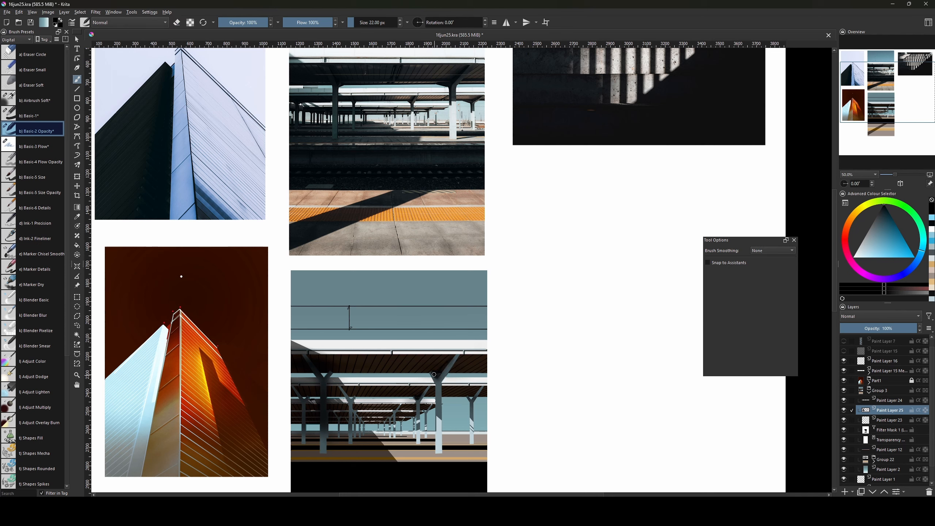
pyautogui.press(']')
pyautogui.press('[')
pyautogui.press('[')
pyautogui.press('[')
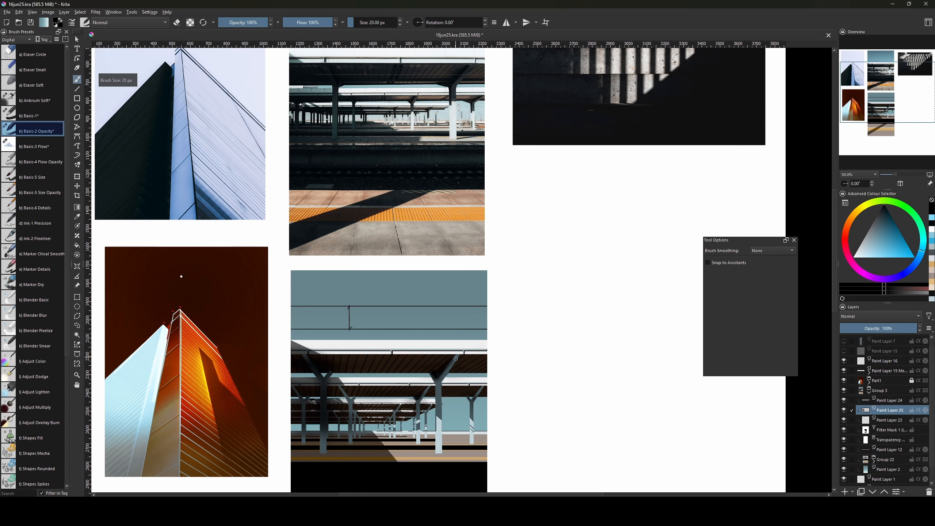
pyautogui.press('e')
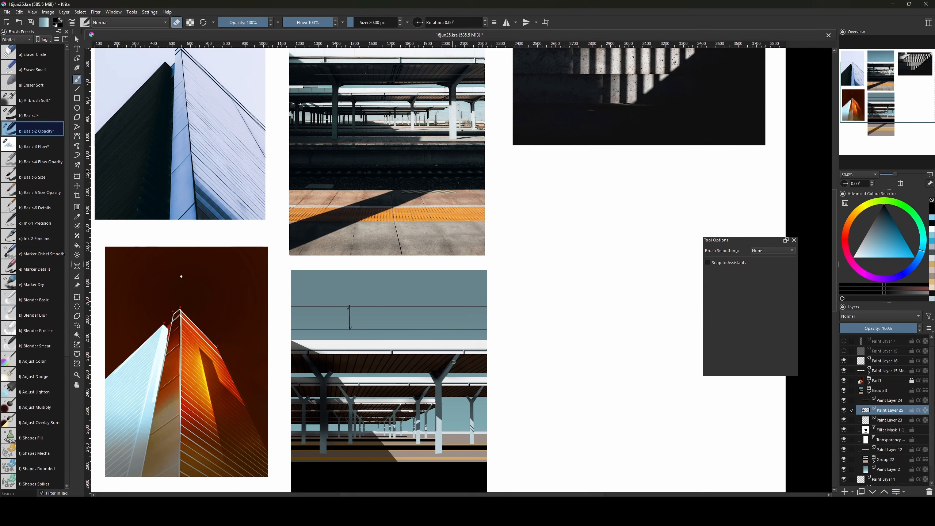
pyautogui.press(']')
pyautogui.press(']')
pyautogui.press(']')
pyautogui.press(']')
pyautogui.press(']')
pyautogui.press(']')
# Select a thin band along the roof underside for Airbrush Soft shading, then clear the selection.
pyautogui.hotkey('ctrl', 'r')
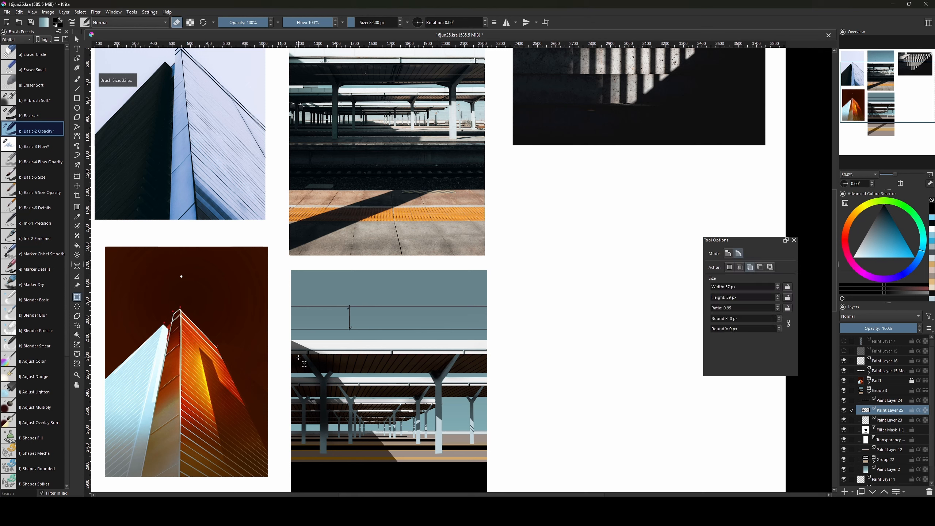
pyautogui.moveTo(288, 355); pyautogui.dragTo(489, 373)
pyautogui.press('b')
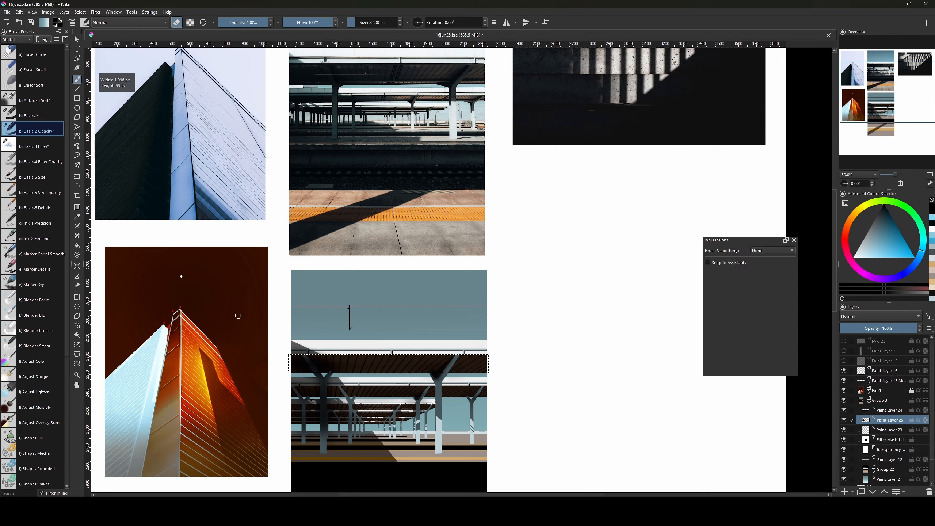
pyautogui.click(34, 100)
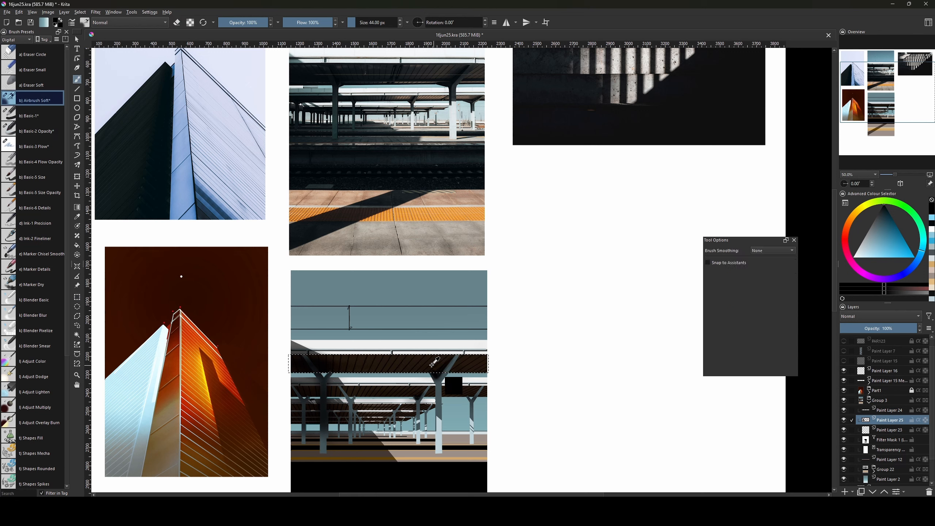
pyautogui.press(']')
pyautogui.press(']')
pyautogui.press(']')
pyautogui.press(']')
pyautogui.press(']')
pyautogui.press(']')
pyautogui.press(']')
pyautogui.press(']')
pyautogui.press(']')
pyautogui.press(']')
pyautogui.press(']')
pyautogui.press(']')
pyautogui.press(']')
pyautogui.press(']')
pyautogui.press(']')
pyautogui.press(']')
pyautogui.press(']')
pyautogui.press(']')
pyautogui.press(']')
pyautogui.press(']')
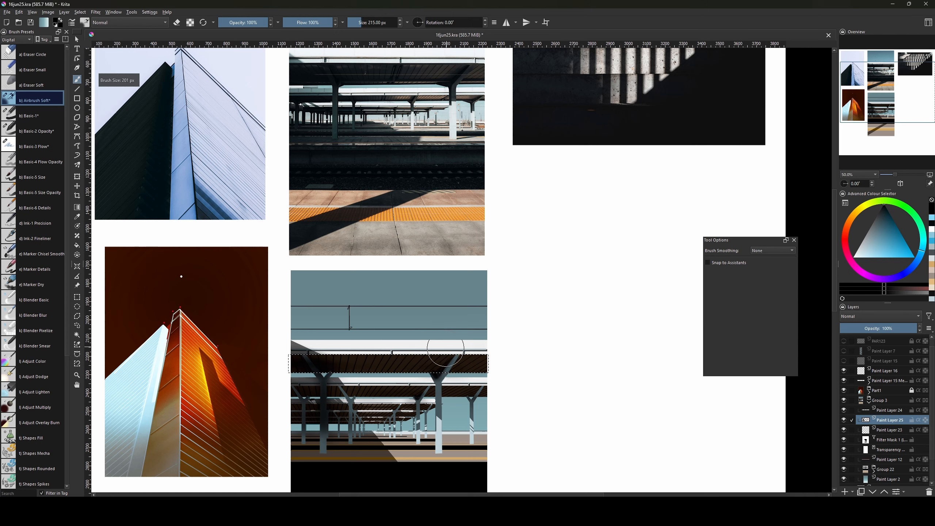
pyautogui.press('[')
pyautogui.press('[')
pyautogui.press('[')
pyautogui.press('[')
pyautogui.press('[')
pyautogui.press('[')
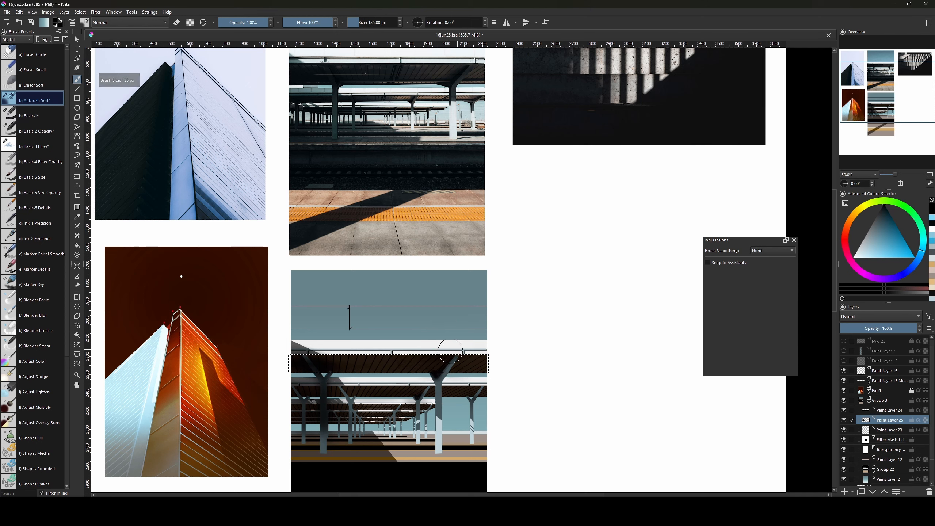
pyautogui.press('[')
pyautogui.press('[')
pyautogui.press('[')
pyautogui.press('[')
pyautogui.press('[')
pyautogui.press('[')
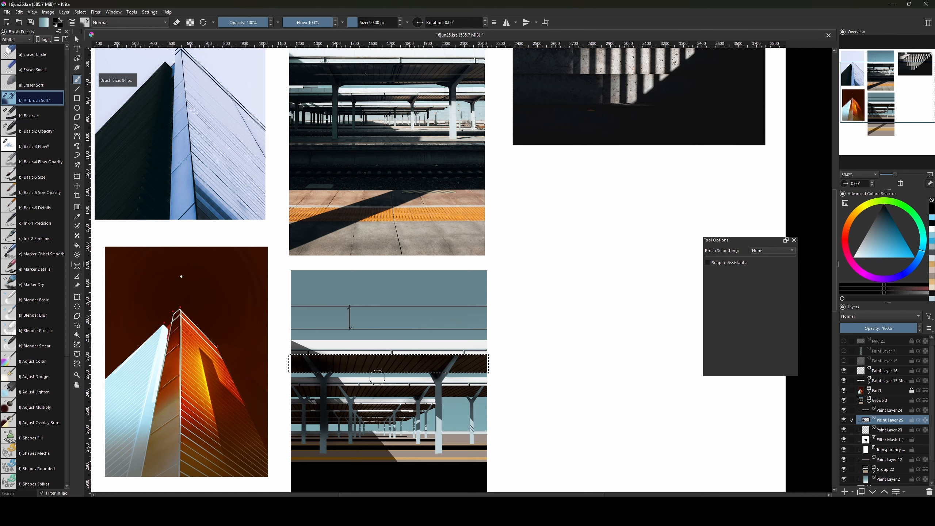
pyautogui.hotkey('ctrl', 'shift', 'a')
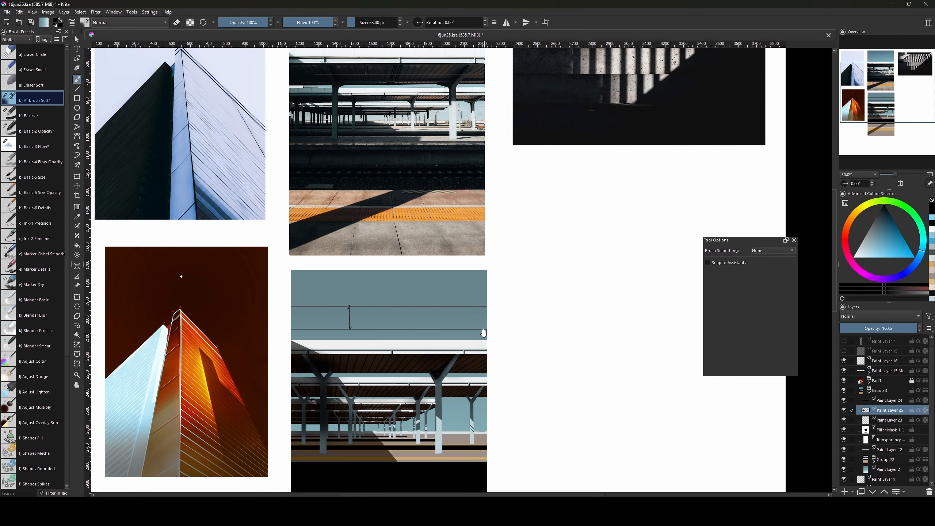
pyautogui.moveTo(483, 333)
pyautogui.mouseDown()
pyautogui.moveTo(505, 396)
pyautogui.moveTo(494, 415)
pyautogui.mouseUp()
pyautogui.press('[')
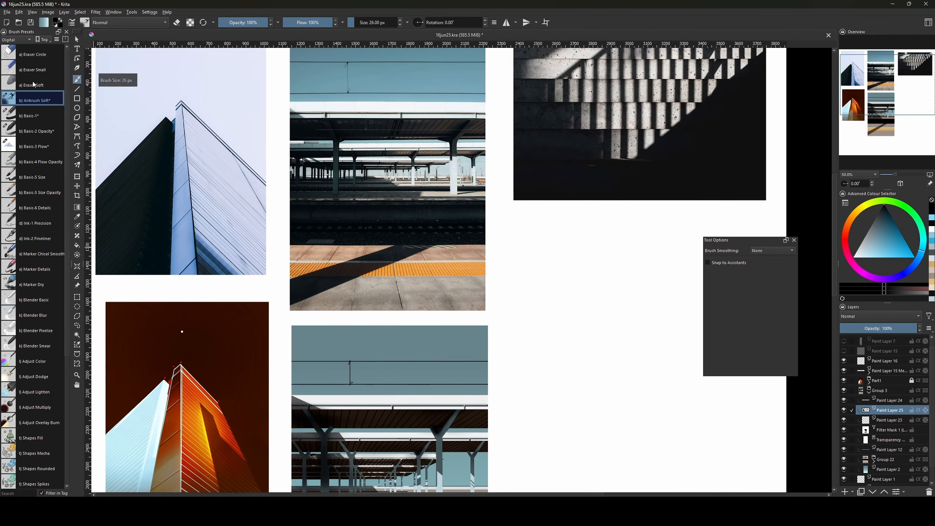
# With Basic-1 at 100% zoom, draw a dark line and a light blue line under the canopy roof.
pyautogui.click(33, 115)
pyautogui.press('+')
pyautogui.press('+')
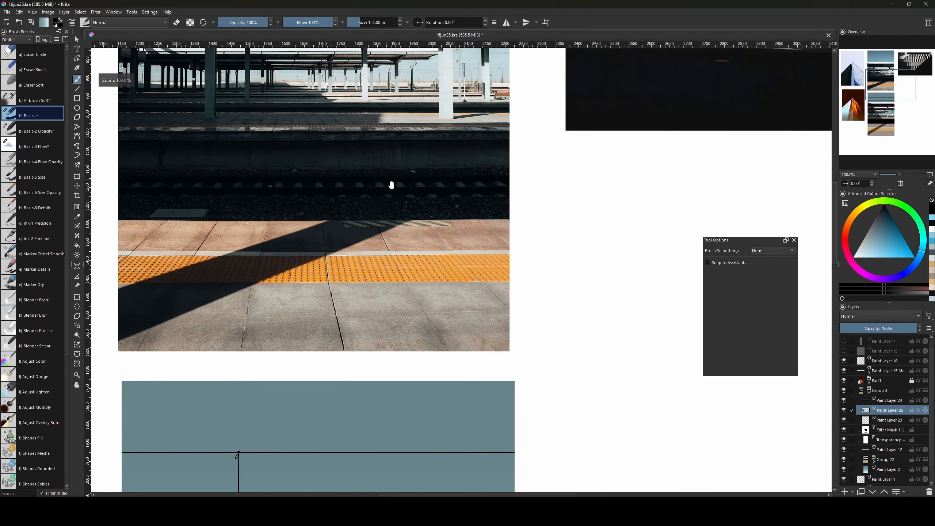
pyautogui.moveTo(391, 185); pyautogui.dragTo(381, 353)
pyautogui.press('[')
pyautogui.press('[')
pyautogui.press('[')
pyautogui.press('[')
pyautogui.press('[')
pyautogui.press('[')
pyautogui.press('[')
pyautogui.press('[')
pyautogui.press('[')
pyautogui.press('[')
pyautogui.press('[')
pyautogui.press('[')
pyautogui.press('[')
pyautogui.press('[')
pyautogui.press('[')
pyautogui.press('[')
pyautogui.press('[')
pyautogui.press('[')
pyautogui.press('[')
pyautogui.press('[')
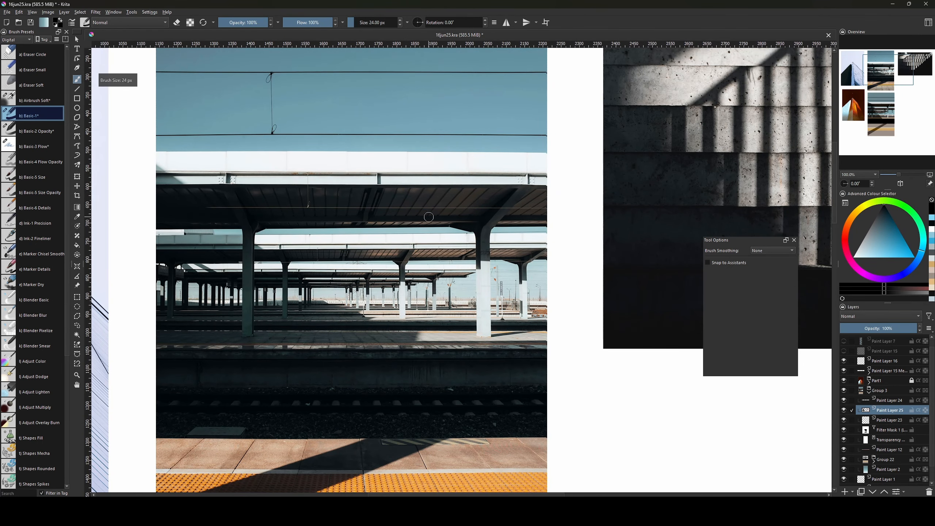
pyautogui.press('[')
pyautogui.press('[')
pyautogui.press('[')
pyautogui.press('[')
pyautogui.press('[')
pyautogui.press('[')
pyautogui.press('[')
pyautogui.press('v')
pyautogui.moveTo(480, 222); pyautogui.dragTo(259, 221)
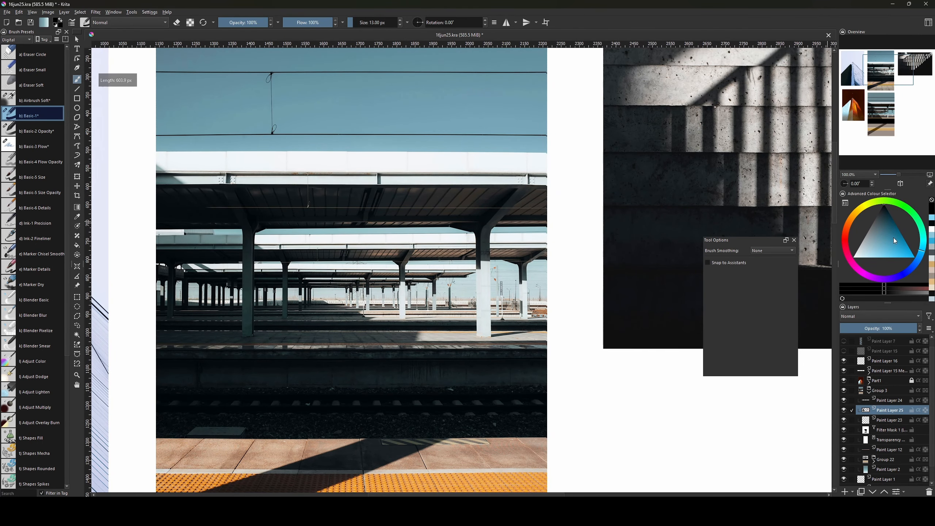
pyautogui.click(895, 257)
pyautogui.press(']')
pyautogui.press(']')
pyautogui.press(']')
pyautogui.press(']')
pyautogui.press(']')
pyautogui.press('v')
pyautogui.moveTo(472, 260); pyautogui.dragTo(274, 260)
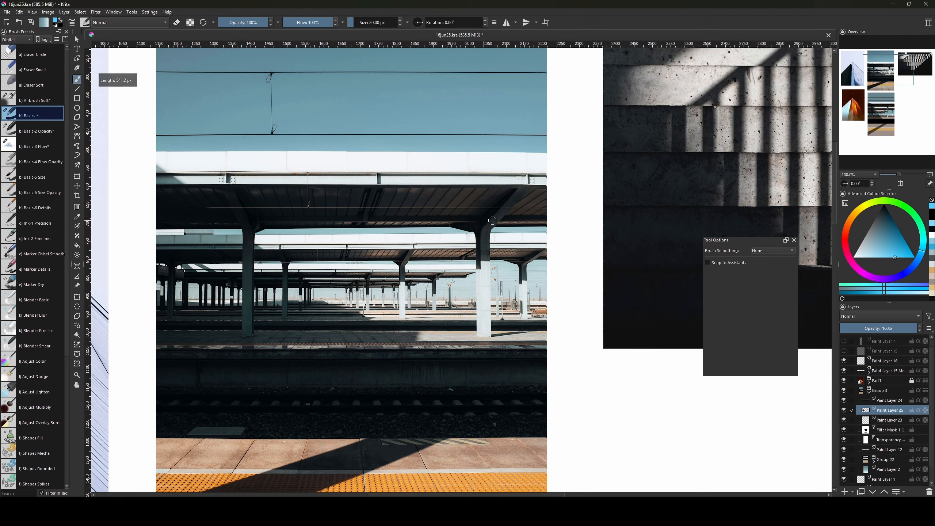
# On a new layer over the painted copy, draw a black horizontal line along the roof edge.
pyautogui.moveTo(487, 345); pyautogui.dragTo(430, 346)
pyautogui.moveTo(424, 386)
pyautogui.mouseDown()
pyautogui.moveTo(458, 384)
pyautogui.moveTo(473, 409)
pyautogui.mouseUp()
pyautogui.press('[')
pyautogui.press('[')
pyautogui.press('[')
pyautogui.press('[')
pyautogui.press('[')
pyautogui.press('[')
pyautogui.press('[')
pyautogui.press('[')
pyautogui.press('[')
pyautogui.press('[')
pyautogui.press('[')
pyautogui.moveTo(447, 381)
pyautogui.mouseDown()
pyautogui.moveTo(394, 203)
pyautogui.moveTo(404, 121)
pyautogui.mouseUp()
pyautogui.moveTo(349, 465)
pyautogui.mouseDown()
pyautogui.moveTo(408, 325)
pyautogui.moveTo(406, 255)
pyautogui.mouseUp()
pyautogui.press('d')
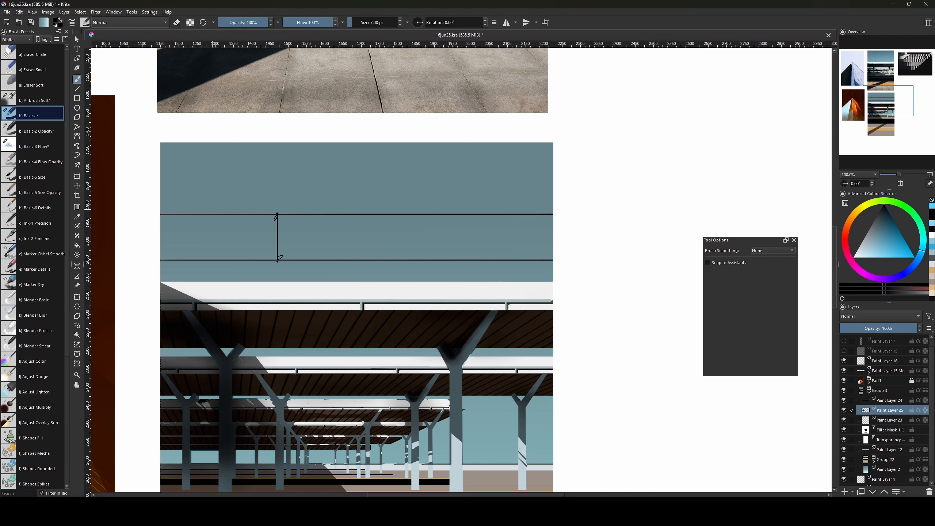
pyautogui.press('Insert')
pyautogui.press(']')
pyautogui.press(']')
pyautogui.press(']')
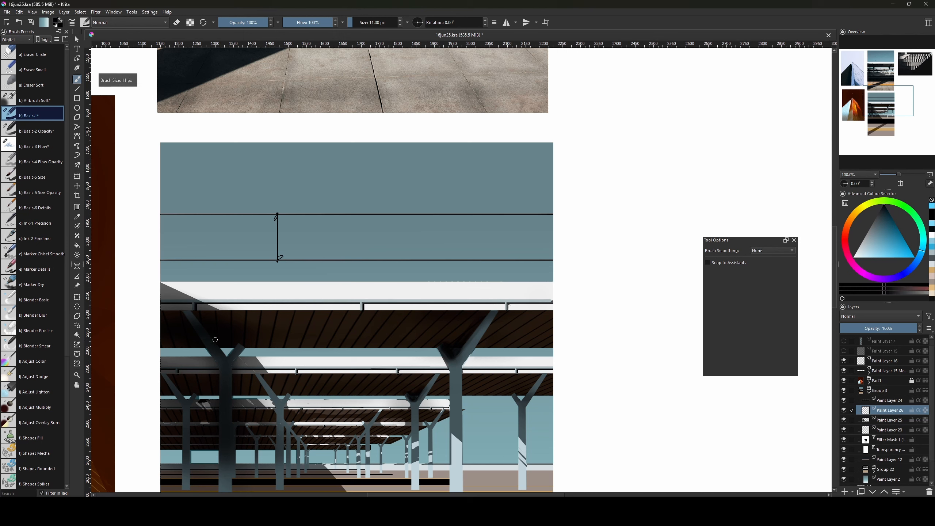
pyautogui.press(']')
pyautogui.press(']')
pyautogui.press('v')
pyautogui.moveTo(217, 341); pyautogui.dragTo(458, 341)
# Replace it with a thicker 38 px black line running along the roof to the image edge.
pyautogui.press(']')
pyautogui.press(']')
pyautogui.press(']')
pyautogui.press(']')
pyautogui.press(']')
pyautogui.press(']')
pyautogui.press(']')
pyautogui.press(']')
pyautogui.hotkey('ctrl', 'z')
pyautogui.press('v')
pyautogui.moveTo(222, 341); pyautogui.dragTo(551, 341)
pyautogui.press('v')
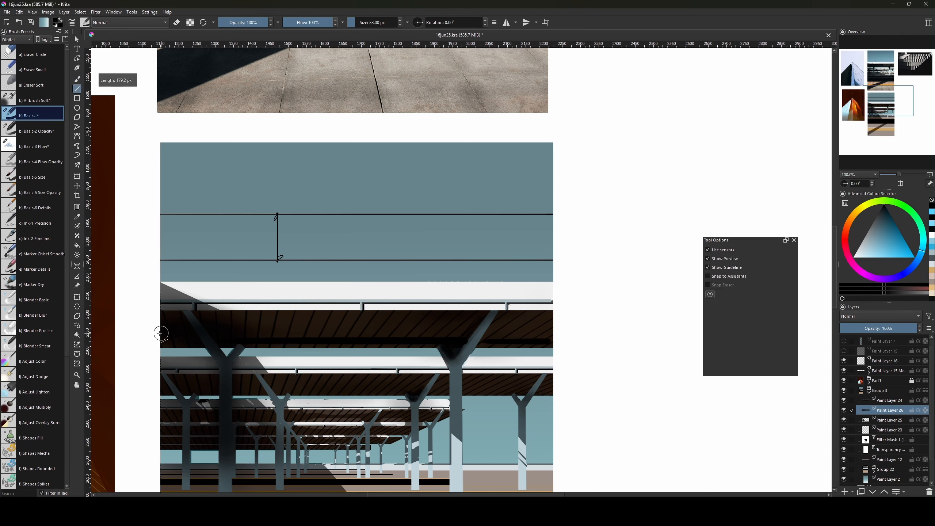
pyautogui.press('[')
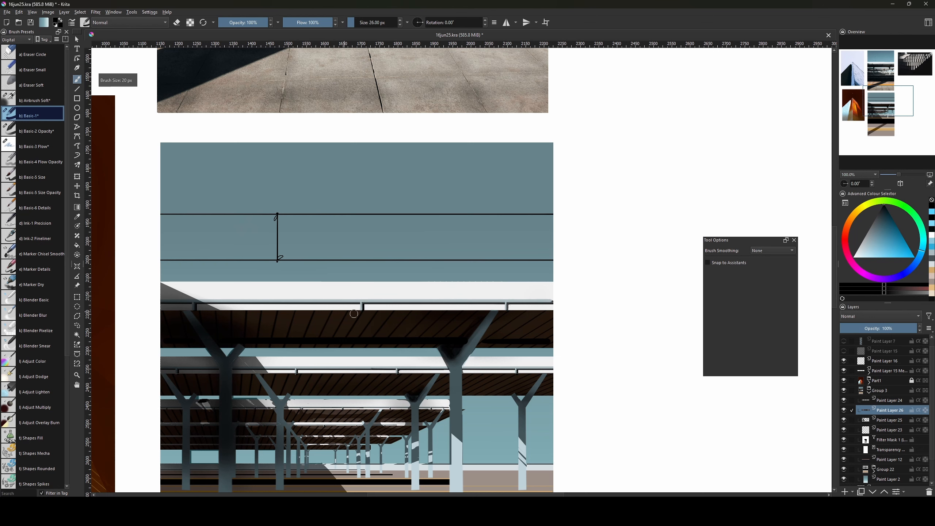
# Sample dark blue-grey and near-black from the painting and retry a short dark line.
pyautogui.moveTo(447, 303); pyautogui.dragTo(445, 305)
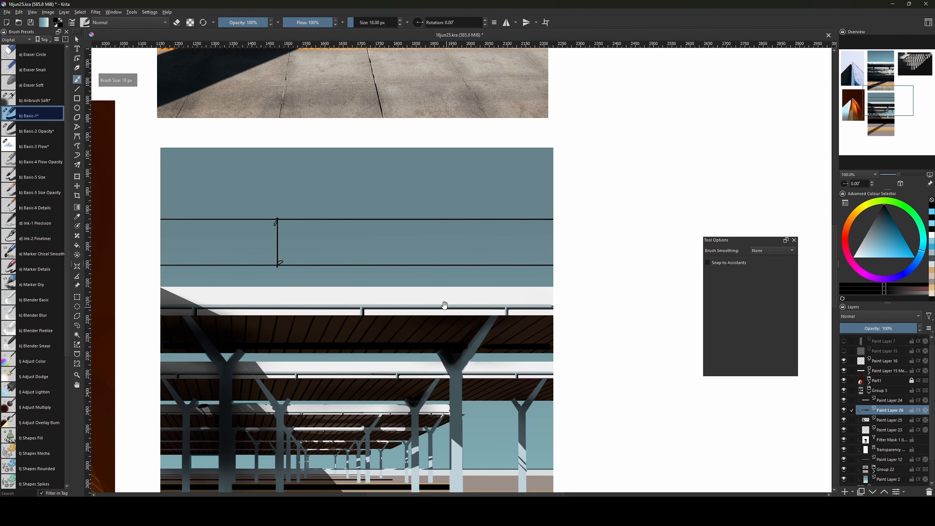
pyautogui.keyDown('ctrl'); pyautogui.click(468, 356); pyautogui.keyUp('ctrl')
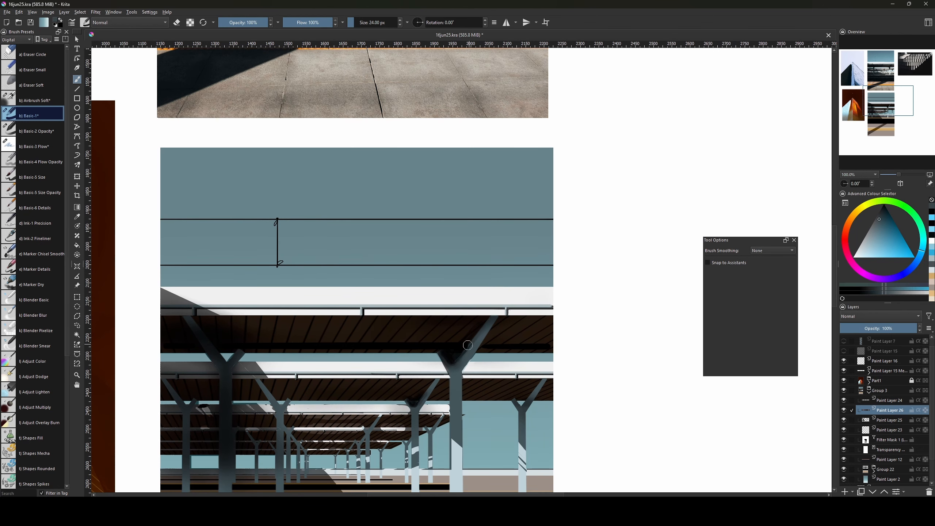
pyautogui.press('v')
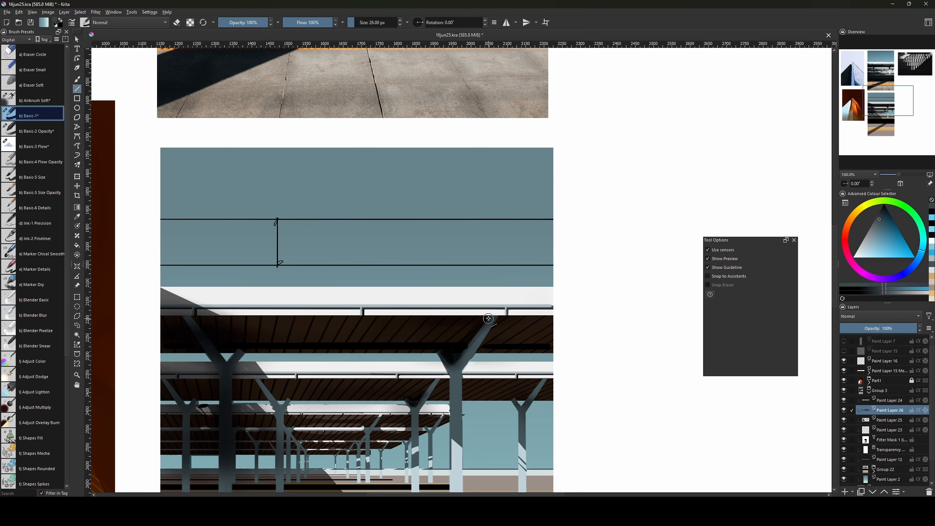
pyautogui.moveTo(489, 317)
pyautogui.mouseDown()
pyautogui.moveTo(453, 364)
pyautogui.moveTo(489, 317)
pyautogui.mouseUp()
pyautogui.hotkey('ctrl', 'z')
pyautogui.press('[')
pyautogui.keyDown('ctrl'); pyautogui.click(455, 359); pyautogui.keyUp('ctrl')
pyautogui.press('v')
pyautogui.press('b')
# Compare the painting with the reference photo and select Paint Layer 15.
pyautogui.moveTo(520, 157); pyautogui.dragTo(488, 328)
pyautogui.moveTo(490, 207)
pyautogui.mouseDown()
pyautogui.moveTo(485, 442)
pyautogui.moveTo(515, 227)
pyautogui.mouseUp()
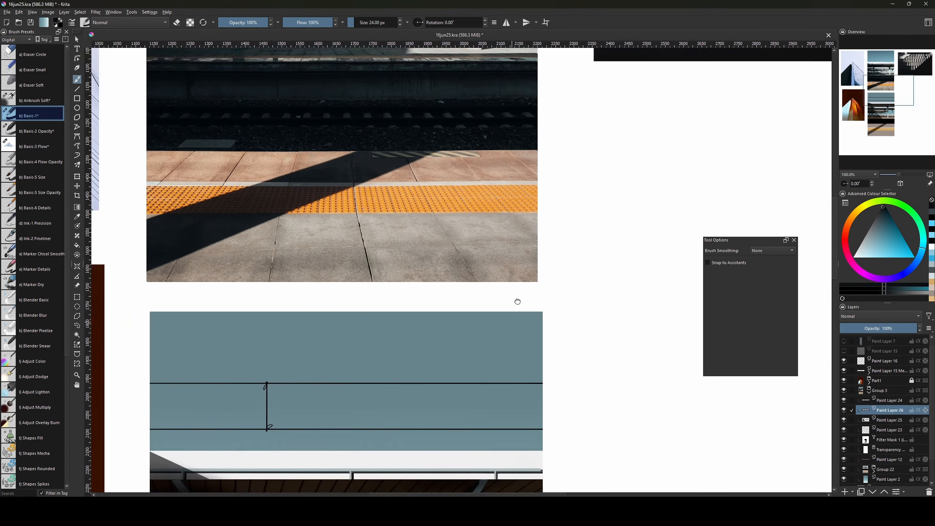
pyautogui.moveTo(497, 452)
pyautogui.mouseDown()
pyautogui.moveTo(513, 324)
pyautogui.moveTo(520, 345)
pyautogui.mouseUp()
pyautogui.moveTo(511, 241); pyautogui.dragTo(510, 431)
pyautogui.click(879, 350)
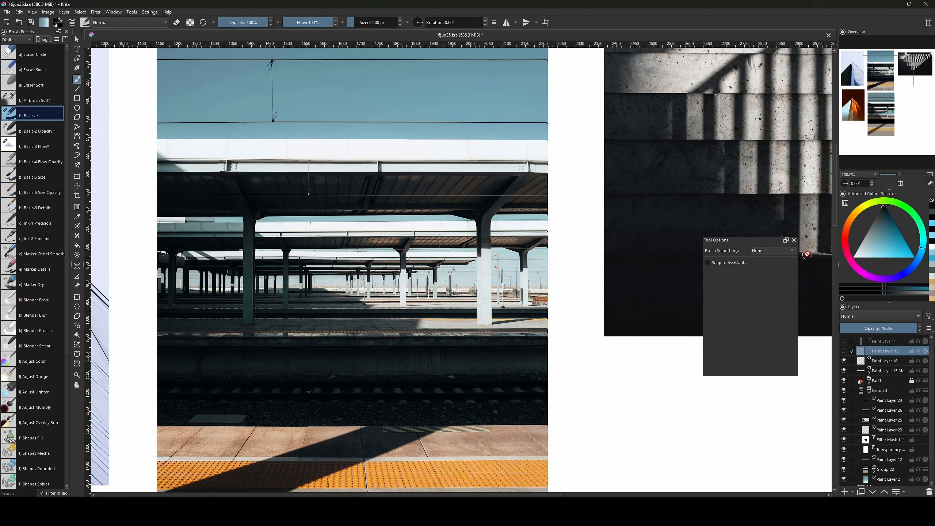
# Add a new paint layer and draw a light cyan straight line along the beam edge with an 11 px brush.
pyautogui.press('Insert')
pyautogui.moveTo(428, 178); pyautogui.dragTo(460, 192)
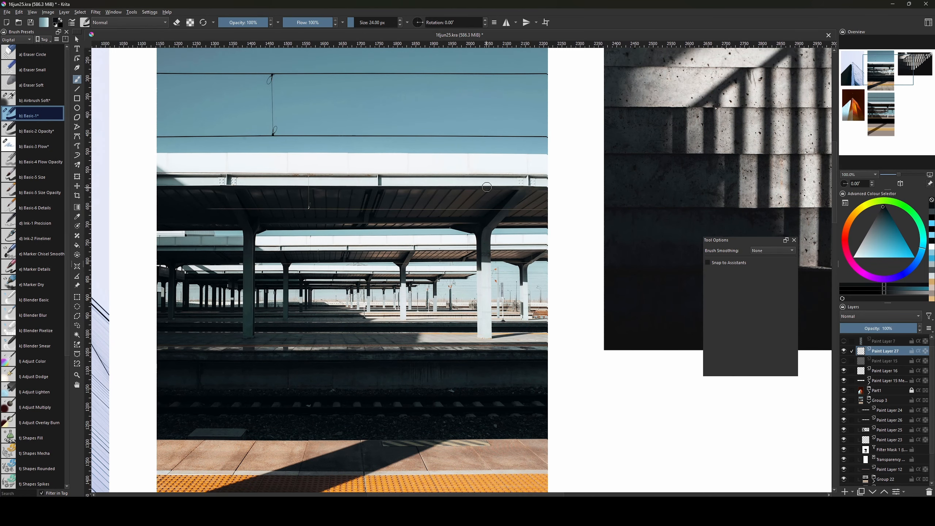
pyautogui.click(861, 251)
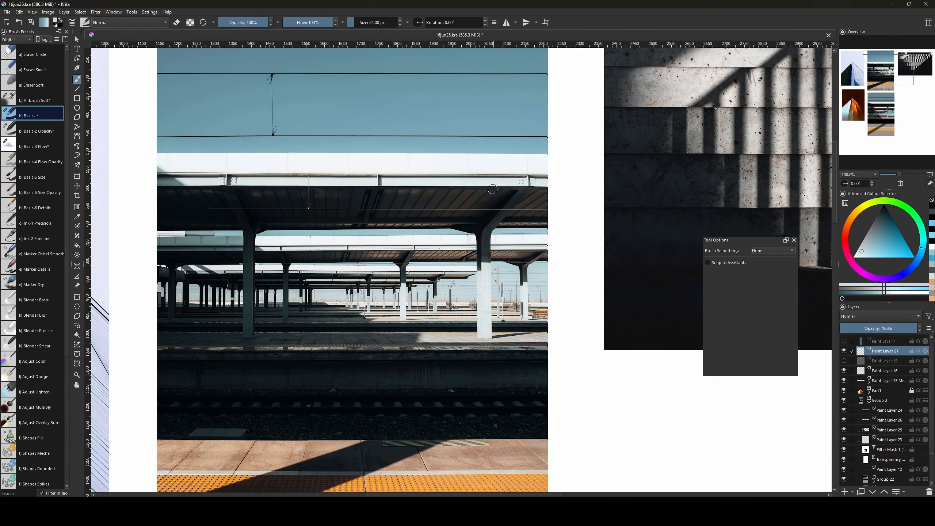
pyautogui.press('v')
pyautogui.moveTo(494, 188)
pyautogui.mouseDown()
pyautogui.moveTo(338, 199)
pyautogui.moveTo(278, 188)
pyautogui.mouseUp()
pyautogui.hotkey('ctrl', 'z')
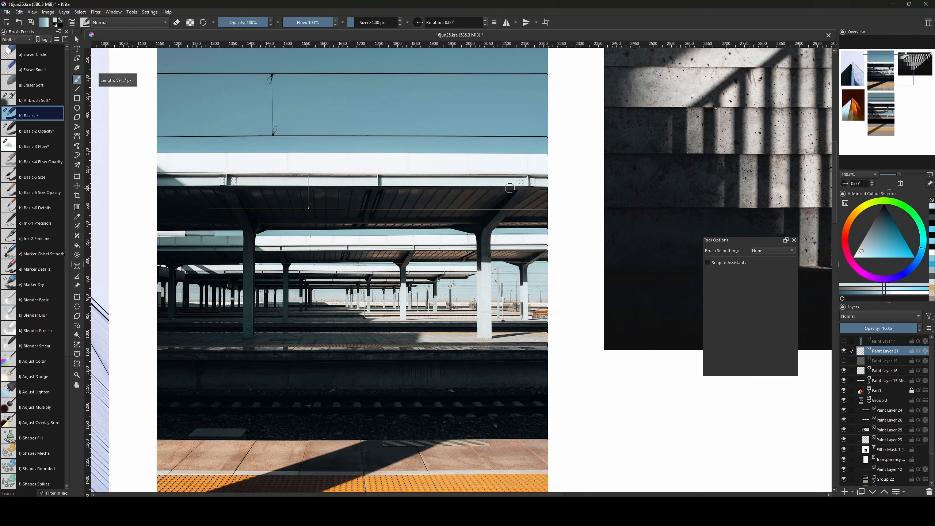
pyautogui.press('[')
pyautogui.press('[')
pyautogui.press('[')
pyautogui.press('[')
pyautogui.press('[')
pyautogui.press('[')
pyautogui.press('[')
pyautogui.press('[')
pyautogui.press('v')
pyautogui.moveTo(539, 186); pyautogui.dragTo(322, 185)
# Fill a thin rectangular strip along the canopy's roof edge with light grey.
pyautogui.moveTo(367, 415); pyautogui.dragTo(381, 37)
pyautogui.scroll(-3, 381, 256)
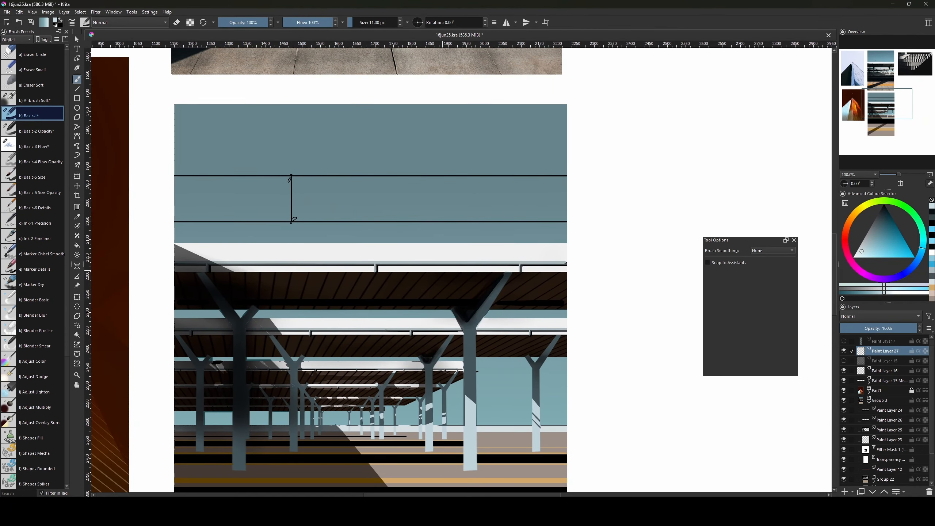
pyautogui.moveTo(863, 238); pyautogui.dragTo(862, 247)
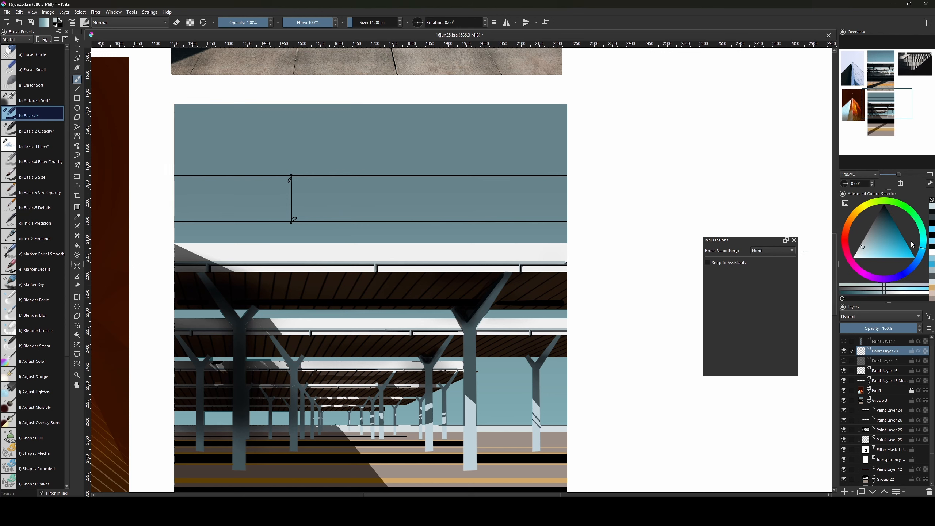
pyautogui.click(861, 244)
pyautogui.hotkey('ctrl', 'r')
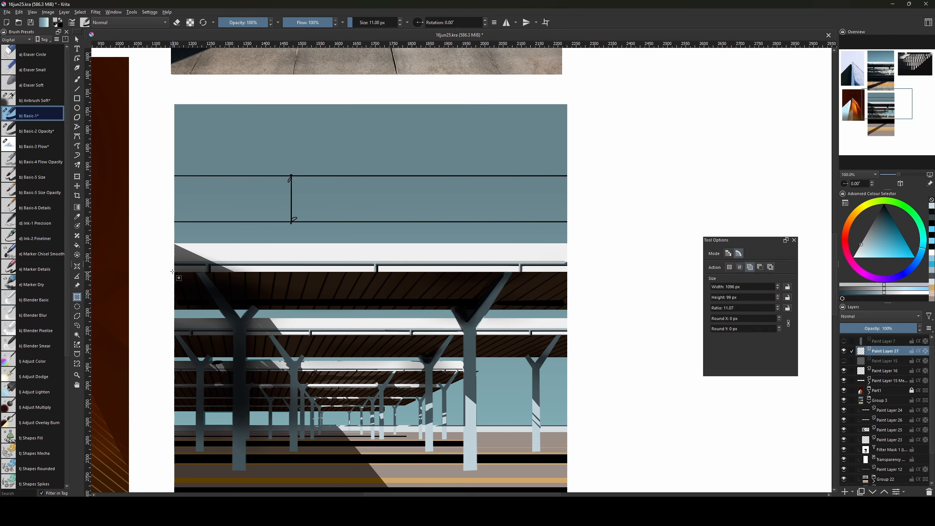
pyautogui.moveTo(172, 271); pyautogui.dragTo(567, 274)
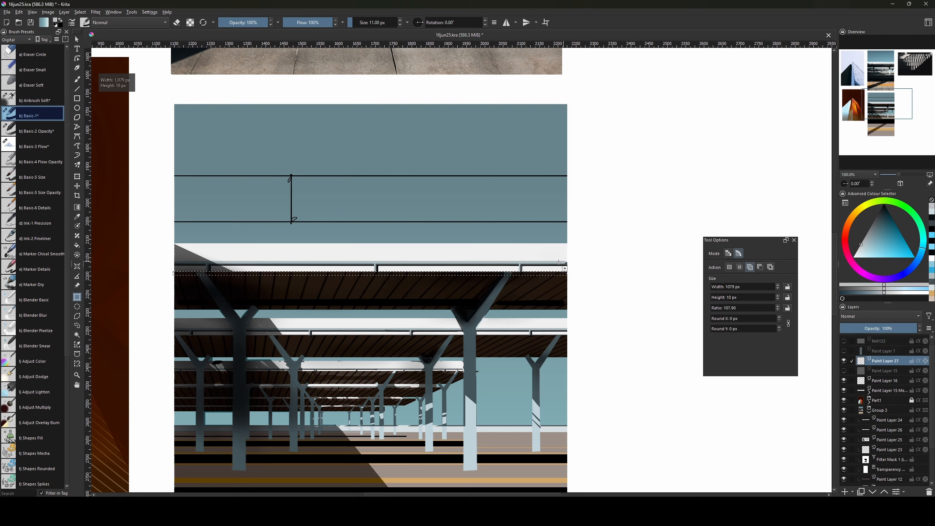
pyautogui.press('f')
pyautogui.click(535, 272)
# Clear the selection, briefly restore it to pick a darker colour, then deselect again.
pyautogui.hotkey('ctrl', 'shift', 'a')
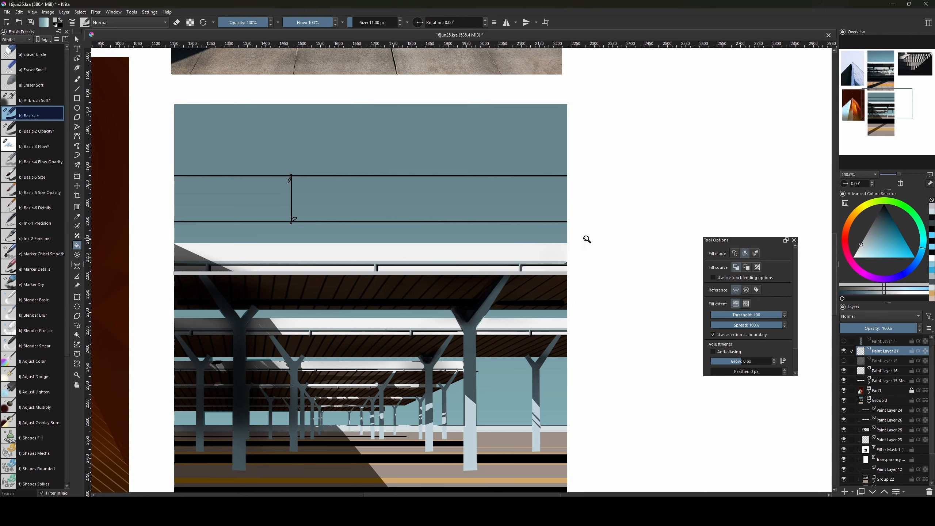
pyautogui.hotkey('ctrl', 'shift', 'd')
pyautogui.click(874, 225)
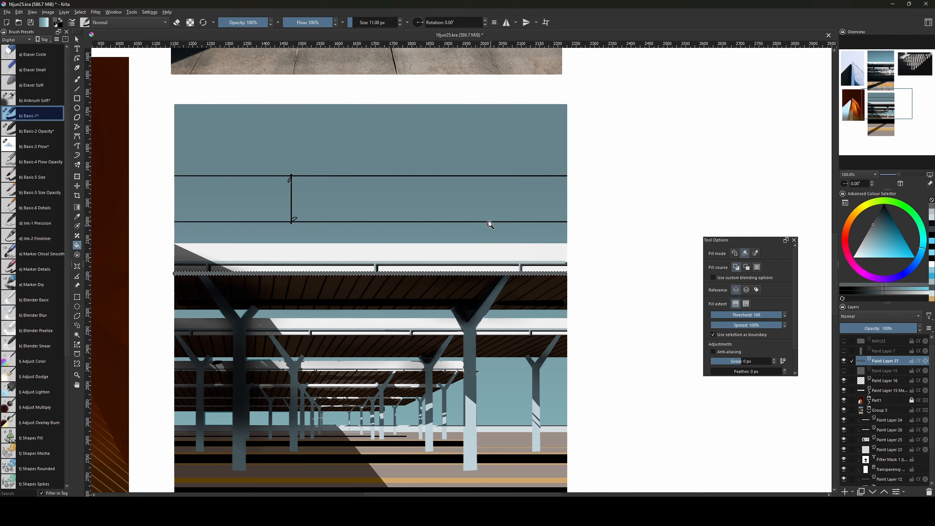
pyautogui.hotkey('ctrl', 'shift', 'a')
pyautogui.moveTo(482, 232); pyautogui.dragTo(496, 277)
# Soften the grey bar's left end with a 68 px soft airbrush.
pyautogui.press('e')
pyautogui.press('b')
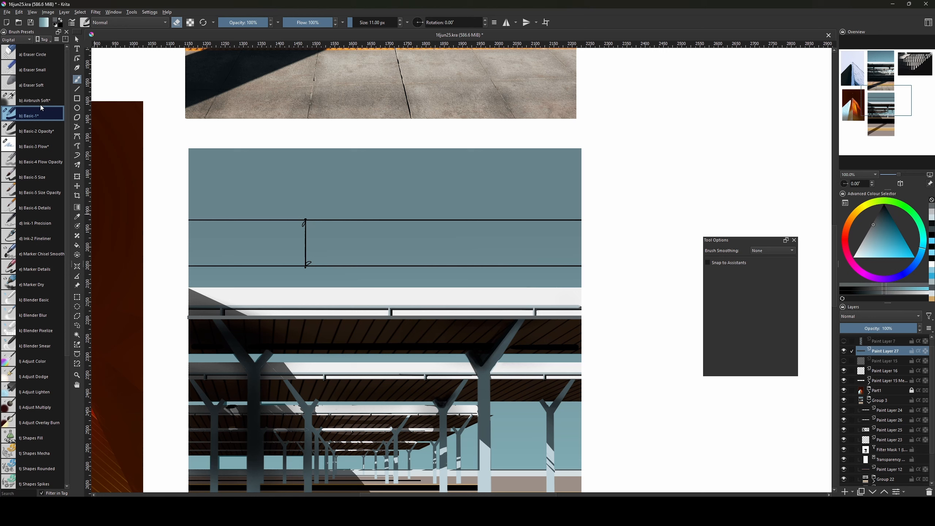
pyautogui.click(40, 101)
pyautogui.press('e')
pyautogui.moveTo(186, 319); pyautogui.dragTo(194, 320)
pyautogui.press('e')
pyautogui.press('e')
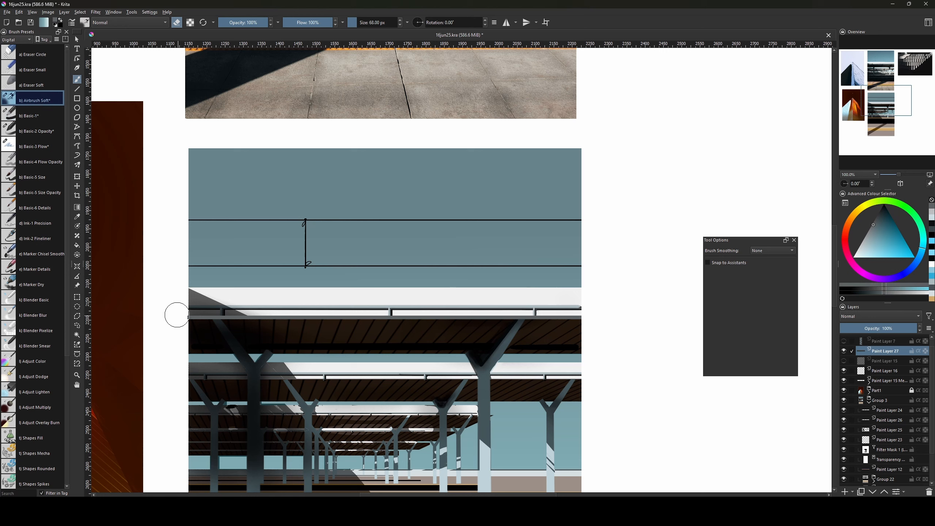
pyautogui.moveTo(200, 330); pyautogui.dragTo(186, 319)
# Erase the beam's left end with a hard basic brush of about 16 px.
pyautogui.press(']')
pyautogui.press(']')
pyautogui.press(']')
pyautogui.press(']')
pyautogui.press(']')
pyautogui.press(']')
pyautogui.press(']')
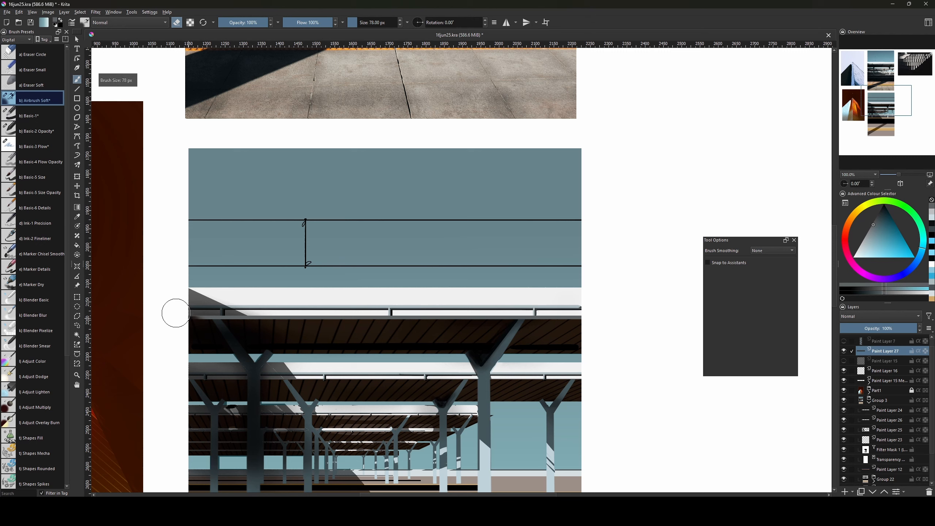
pyautogui.press('[')
pyautogui.press('[')
pyautogui.press('[')
pyautogui.press('[')
pyautogui.press('[')
pyautogui.press('[')
pyautogui.press('[')
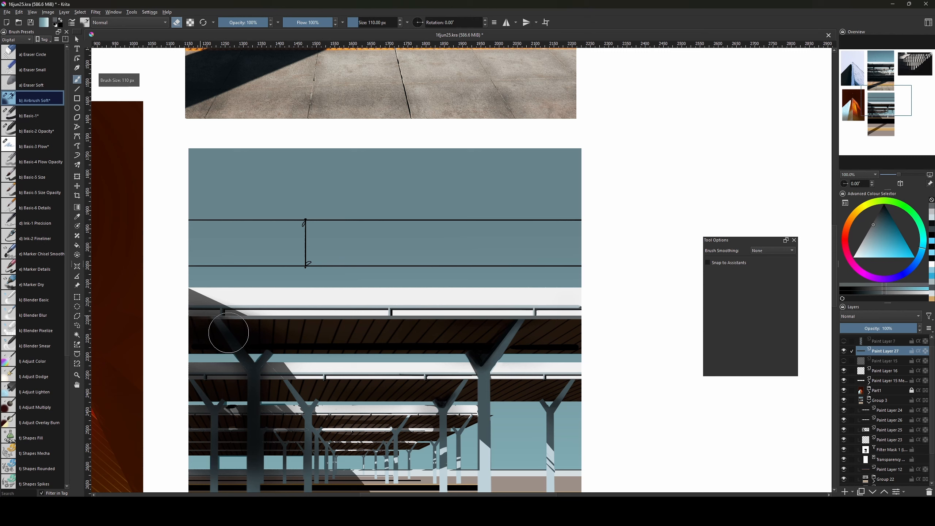
pyautogui.press('[')
pyautogui.press('[')
pyautogui.press('[')
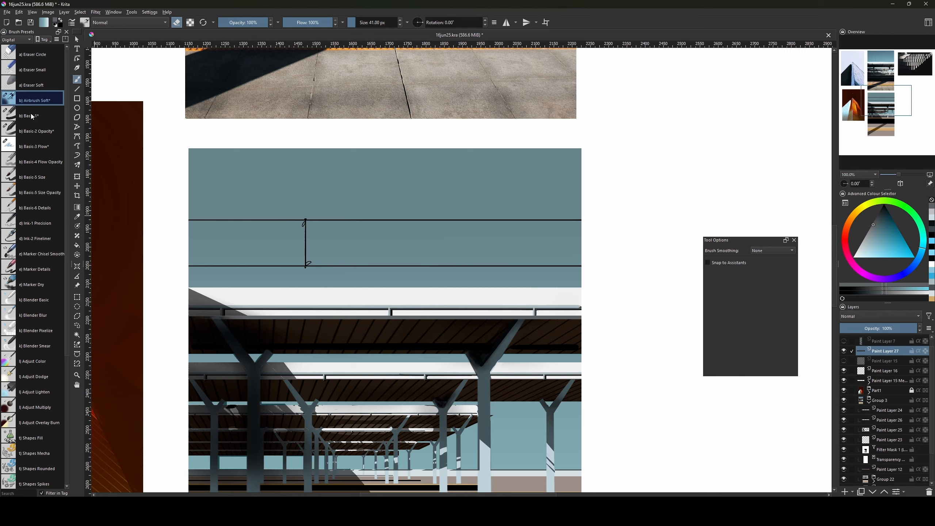
pyautogui.click(11, 111)
pyautogui.press(']')
pyautogui.press(']')
pyautogui.press(']')
pyautogui.press(']')
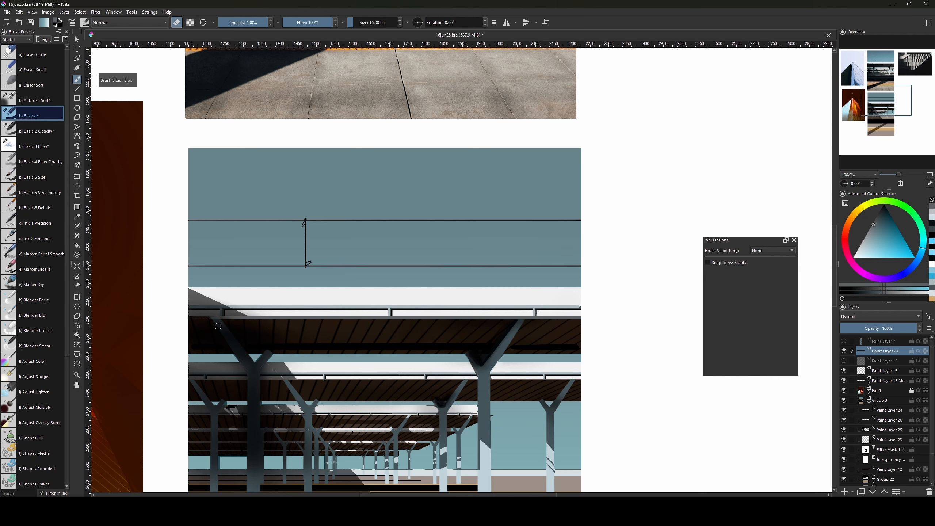
pyautogui.press(']')
pyautogui.press(']')
pyautogui.press(']')
pyautogui.press(']')
pyautogui.press(']')
pyautogui.press(']')
pyautogui.press(']')
pyautogui.press(']')
pyautogui.moveTo(225, 333); pyautogui.dragTo(187, 313)
pyautogui.moveTo(512, 331); pyautogui.dragTo(511, 330)
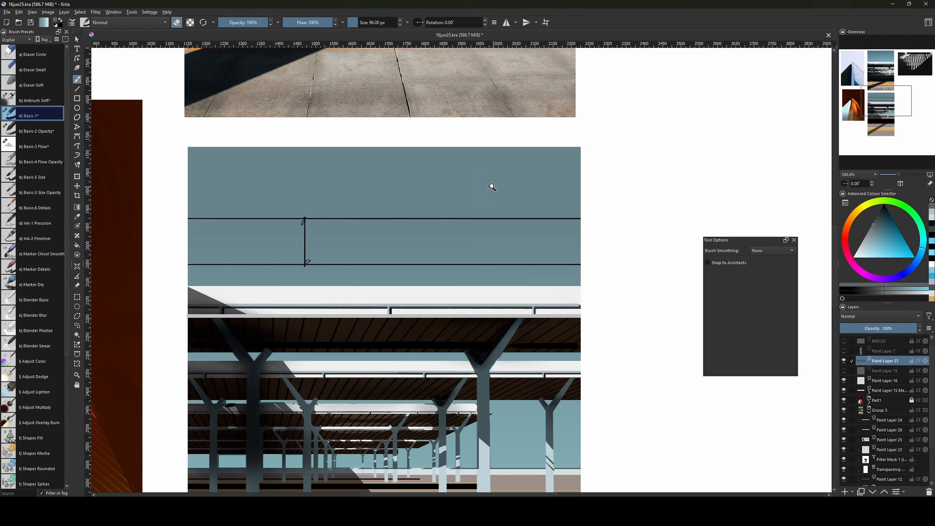
# Switch to an opacity-varying brush and paint broad blue-grey strokes on the platform.
pyautogui.click(22, 131)
pyautogui.press('[')
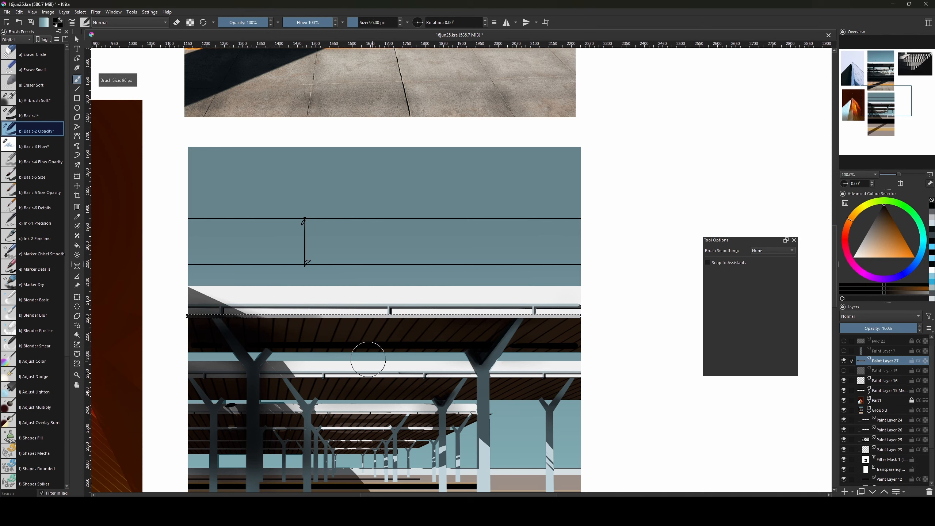
pyautogui.press(']')
pyautogui.press(']')
pyautogui.press(']')
pyautogui.press(']')
pyautogui.press(']')
pyautogui.press(']')
pyautogui.press(']')
pyautogui.press(']')
pyautogui.press(']')
pyautogui.press(']')
pyautogui.press(']')
pyautogui.press(']')
pyautogui.press(']')
pyautogui.press(']')
pyautogui.press(']')
pyautogui.press(']')
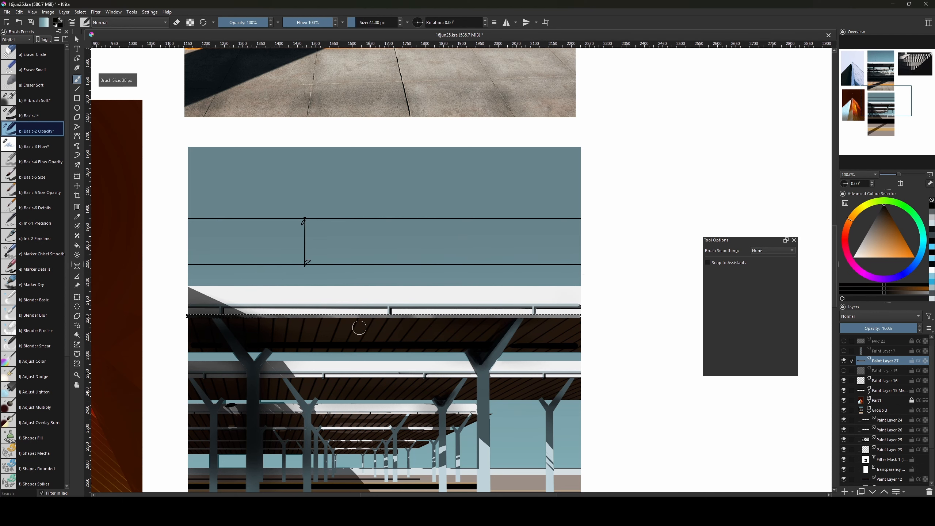
pyautogui.press('[')
pyautogui.press('[')
pyautogui.press('[')
pyautogui.press('[')
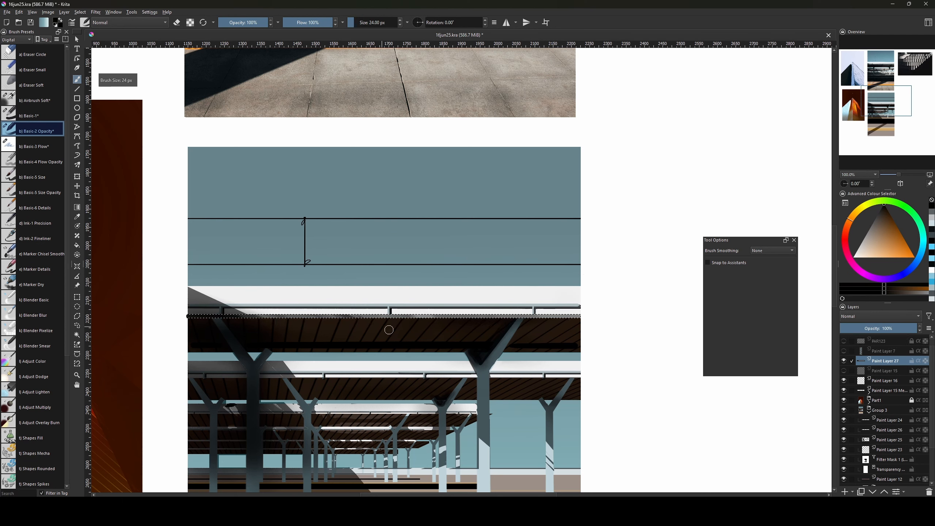
pyautogui.click(884, 217)
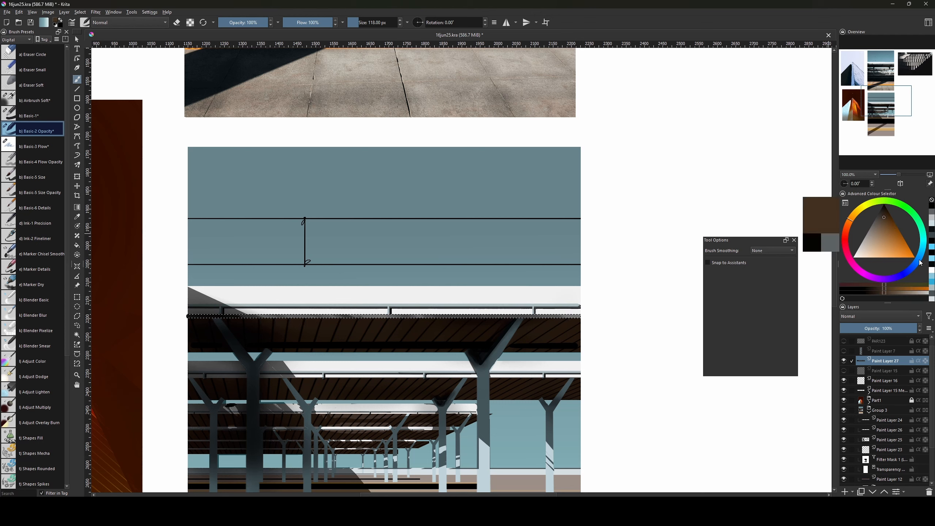
pyautogui.click(912, 268)
pyautogui.press(']')
pyautogui.click(881, 225)
pyautogui.press(']')
pyautogui.press(']')
pyautogui.press(']')
pyautogui.press(']')
pyautogui.press(']')
pyautogui.press(']')
pyautogui.press(']')
pyautogui.press(']')
pyautogui.press(']')
pyautogui.press(']')
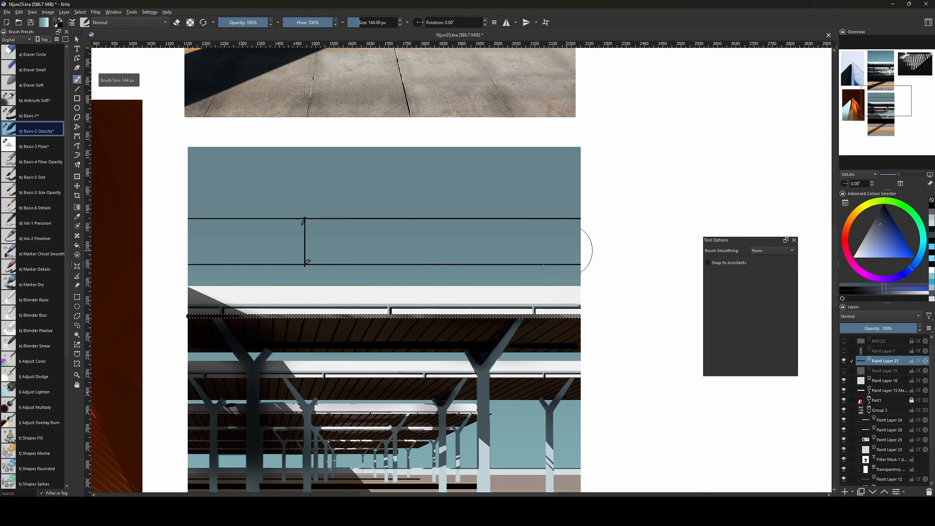
pyautogui.moveTo(435, 333); pyautogui.dragTo(422, 342)
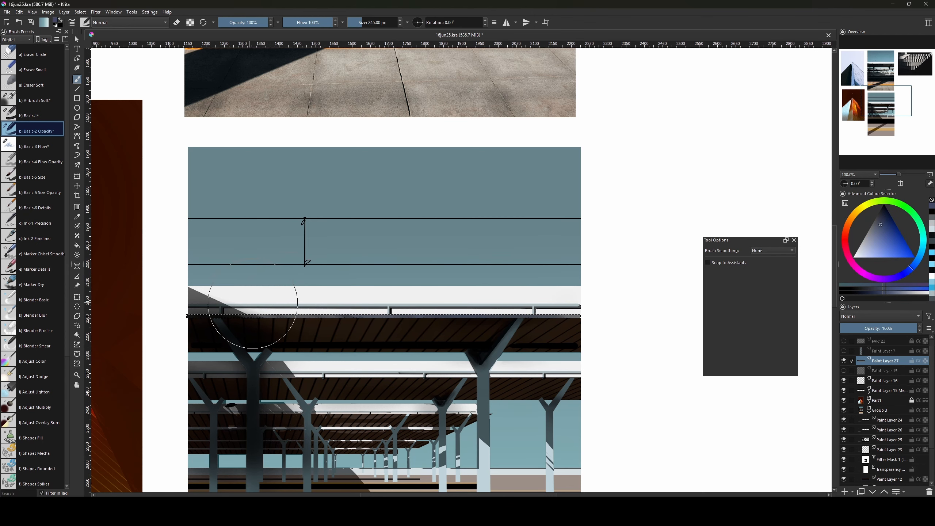
# With a smaller Basic-1 brush, select a thin strip under the canopy on Filter Mask 1.
pyautogui.press('[')
pyautogui.press('[')
pyautogui.press('[')
pyautogui.press('[')
pyautogui.press('[')
pyautogui.press('[')
pyautogui.press('[')
pyautogui.press('[')
pyautogui.press('[')
pyautogui.press('[')
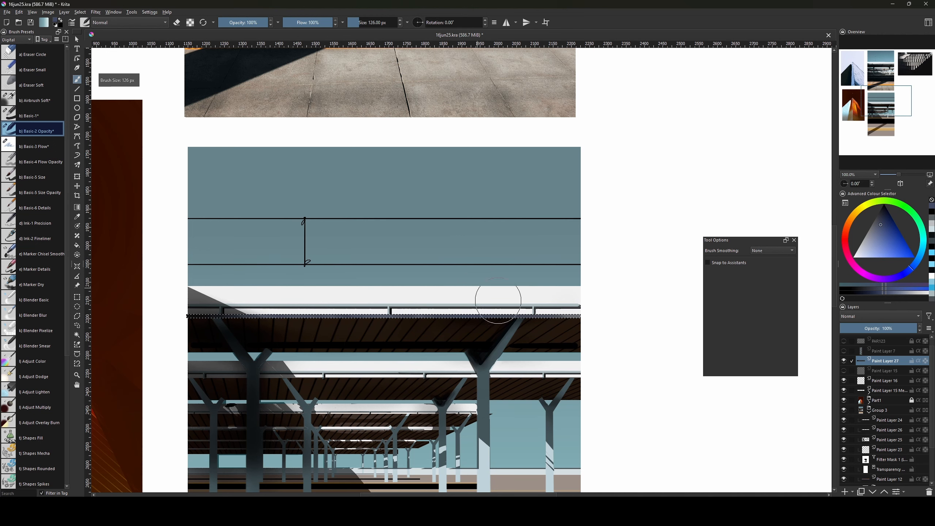
pyautogui.press('[')
pyautogui.moveTo(599, 393); pyautogui.dragTo(614, 380)
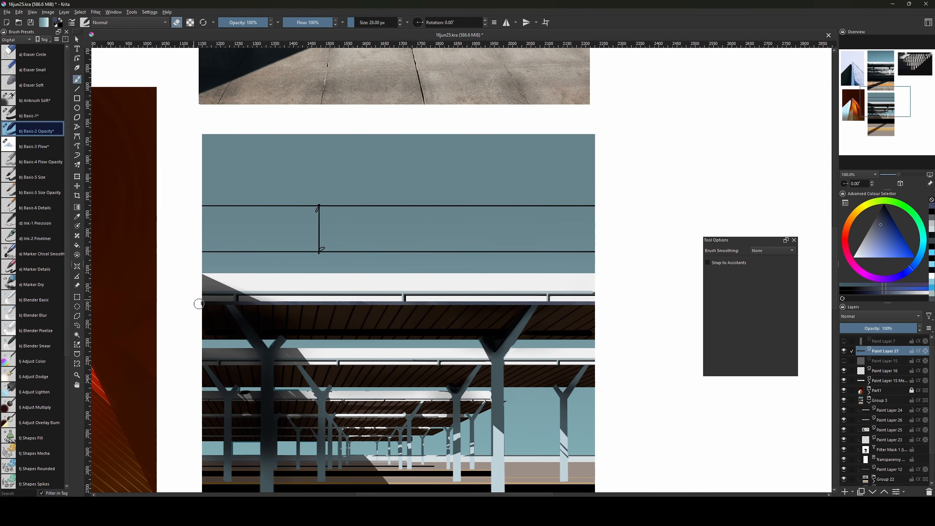
pyautogui.click(40, 116)
pyautogui.press('[')
pyautogui.press('[')
pyautogui.press('[')
pyautogui.press('[')
pyautogui.press('[')
pyautogui.press('[')
pyautogui.press('[')
pyautogui.press('[')
pyautogui.press('[')
pyautogui.press('[')
pyautogui.press('[')
pyautogui.press('[')
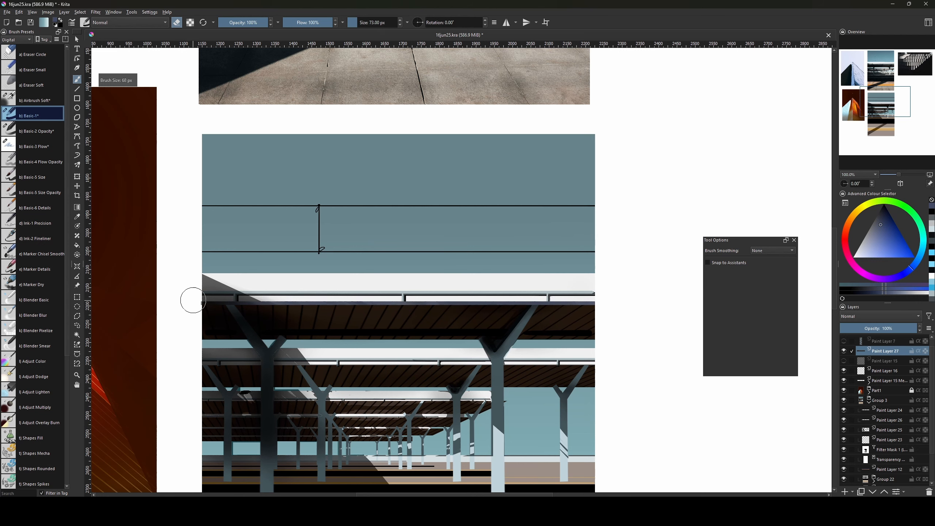
pyautogui.moveTo(540, 375); pyautogui.dragTo(545, 315)
pyautogui.press('[')
pyautogui.press('[')
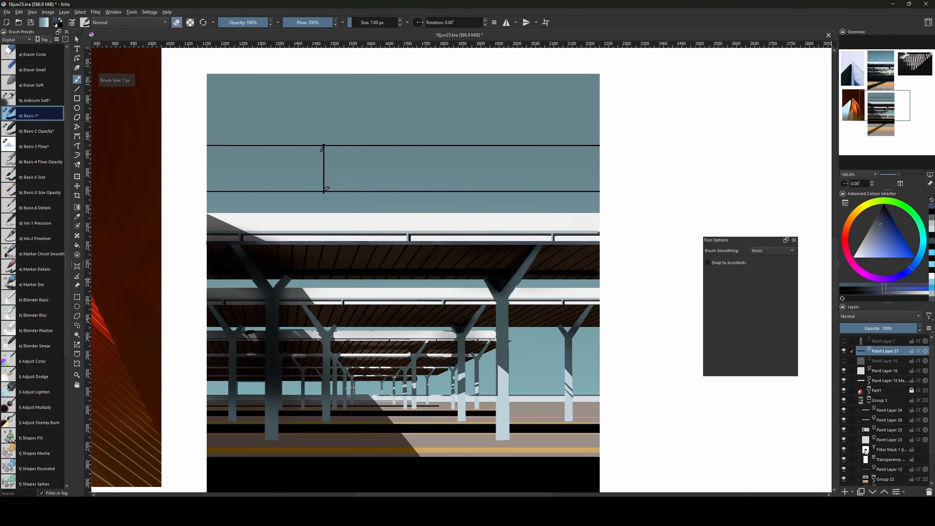
pyautogui.click(865, 452)
pyautogui.hotkey('ctrl', 'r')
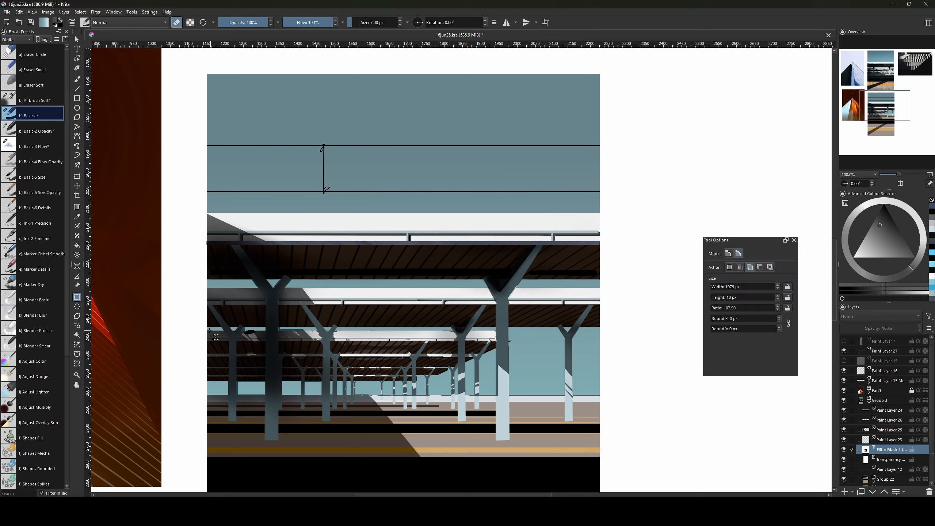
pyautogui.moveTo(203, 331); pyautogui.dragTo(497, 341)
# Paint light streaks inside the selected strip under the canopy.
pyautogui.press('b')
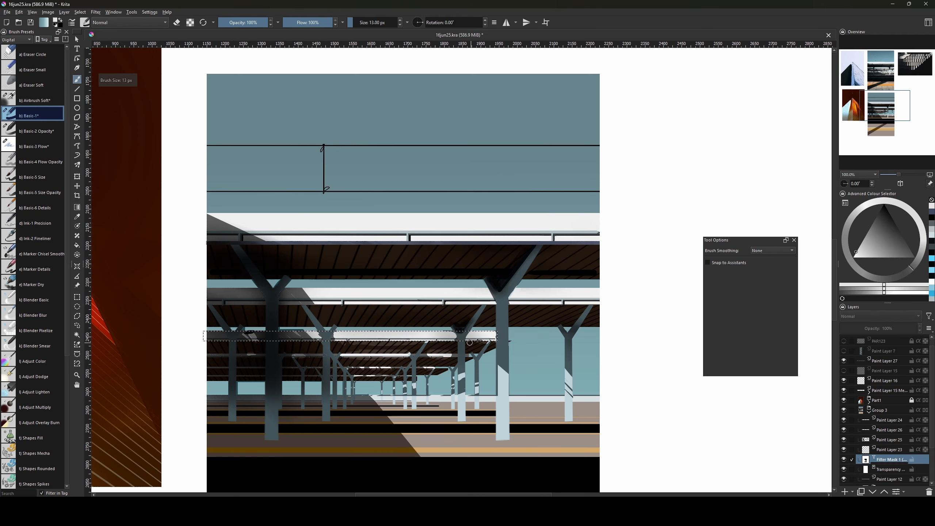
pyautogui.press('e')
pyautogui.press('x')
pyautogui.press('x')
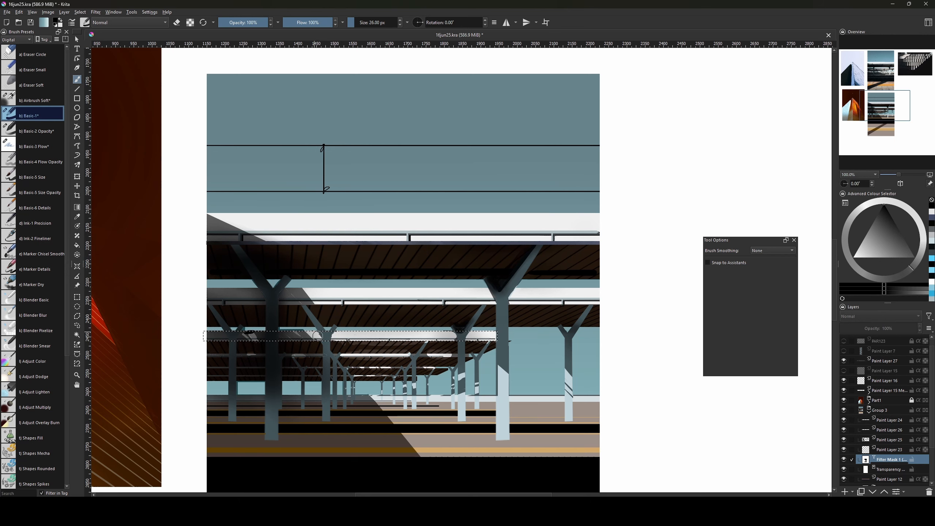
pyautogui.press(']')
pyautogui.press(']')
pyautogui.press(']')
pyautogui.press(']')
pyautogui.press(']')
pyautogui.press(']')
pyautogui.press(']')
pyautogui.moveTo(290, 332); pyautogui.dragTo(301, 339)
pyautogui.moveTo(247, 332); pyautogui.dragTo(300, 339)
pyautogui.press('x')
pyautogui.click(843, 449)
pyautogui.click(844, 449)
# On Paint Layer 25, clear the strip selection and erase a straight line along the canopy edge.
pyautogui.click(883, 440)
pyautogui.press('e')
pyautogui.press(']')
pyautogui.press(']')
pyautogui.press(']')
pyautogui.press('e')
pyautogui.press('x')
pyautogui.press(']')
pyautogui.press(']')
pyautogui.press(']')
pyautogui.press(']')
pyautogui.press(']')
pyautogui.press(']')
pyautogui.press(']')
pyautogui.press(']')
pyautogui.press(']')
pyautogui.press(']')
pyautogui.press(']')
pyautogui.press(']')
pyautogui.press(']')
pyautogui.press(']')
pyautogui.press(']')
pyautogui.press(']')
pyautogui.press(']')
pyautogui.press(']')
pyautogui.press(']')
pyautogui.press(']')
pyautogui.press(']')
pyautogui.press(']')
pyautogui.press(']')
pyautogui.press(']')
pyautogui.press(']')
pyautogui.press(']')
pyautogui.press(']')
pyautogui.press('x')
pyautogui.press(']')
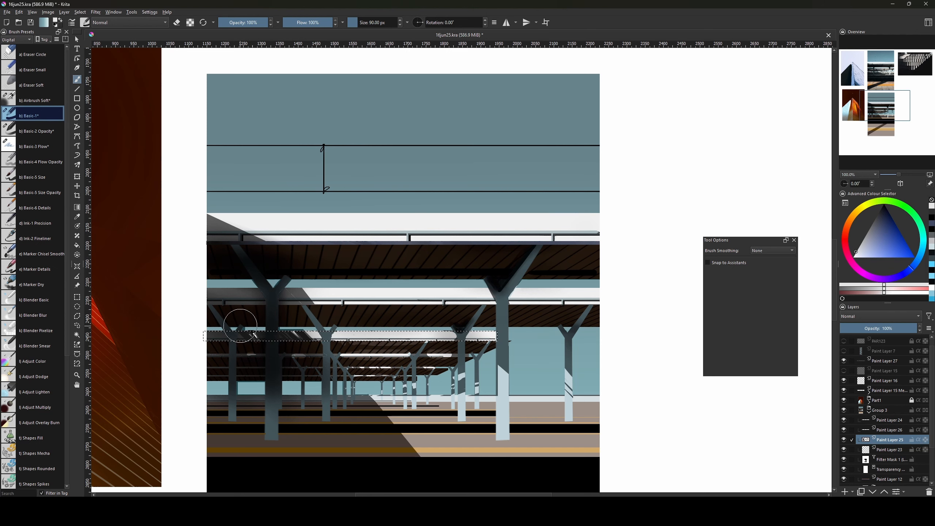
pyautogui.hotkey('ctrl', 'shift', 'a')
pyautogui.press('x')
pyautogui.press('[')
pyautogui.press('[')
pyautogui.press('[')
pyautogui.press('[')
pyautogui.press('[')
pyautogui.press('[')
pyautogui.press('[')
pyautogui.press('[')
pyautogui.press('[')
pyautogui.press('[')
pyautogui.press('[')
pyautogui.press('[')
pyautogui.press('[')
pyautogui.press('[')
pyautogui.press('[')
pyautogui.press('[')
pyautogui.press('[')
pyautogui.press('[')
pyautogui.press('[')
pyautogui.press('[')
pyautogui.press('e')
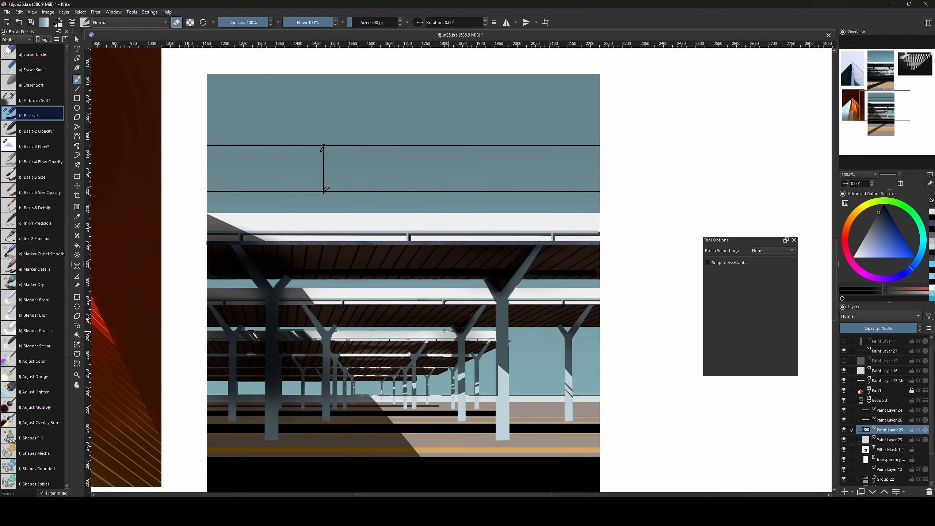
pyautogui.press('v')
pyautogui.moveTo(383, 340); pyautogui.dragTo(497, 340)
# Draw a straight line on Filter Mask 1 under the canopy.
pyautogui.click(883, 450)
pyautogui.press('e')
pyautogui.press('d')
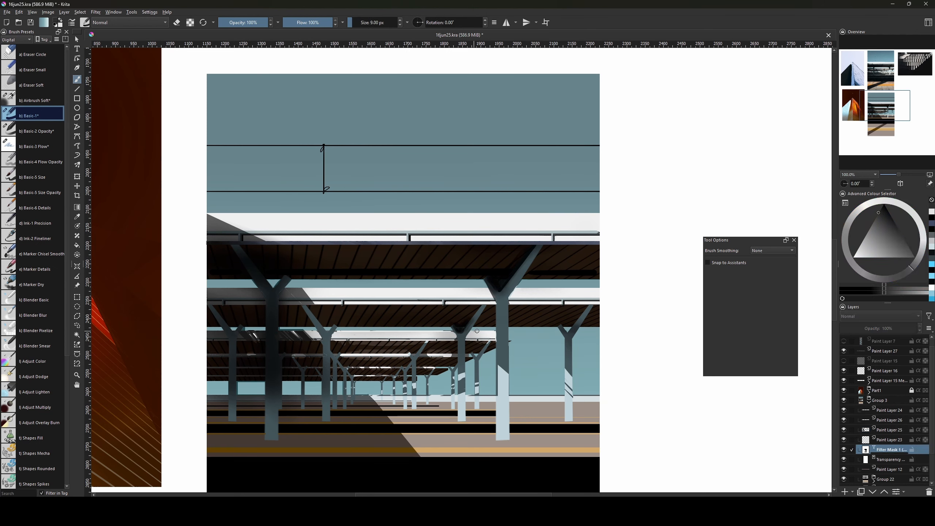
pyautogui.press(']')
pyautogui.press(']')
pyautogui.press(']')
pyautogui.press('v')
pyautogui.click(438, 332)
pyautogui.moveTo(356, 330); pyautogui.dragTo(346, 331)
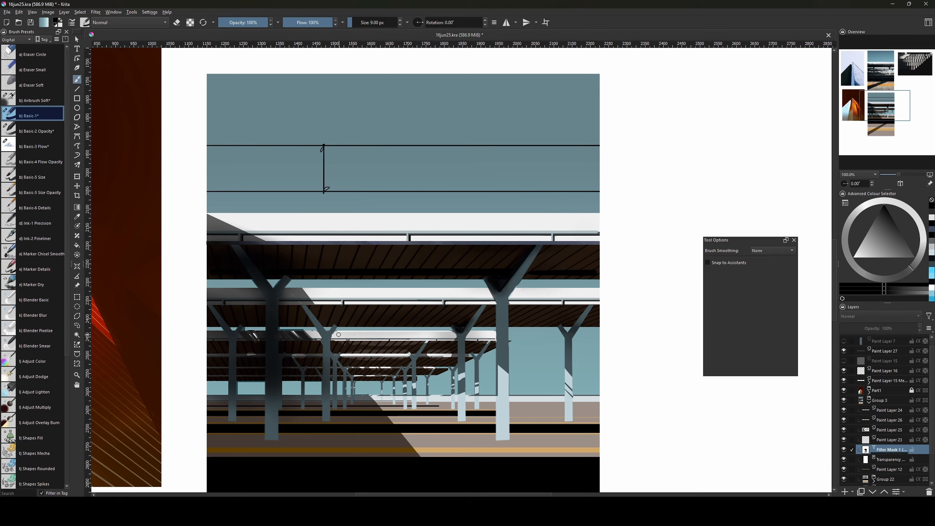
# Paint shadow onto the left column, undoing a stray stroke beside it.
pyautogui.press('x')
pyautogui.press('x')
pyautogui.moveTo(272, 291); pyautogui.dragTo(285, 292)
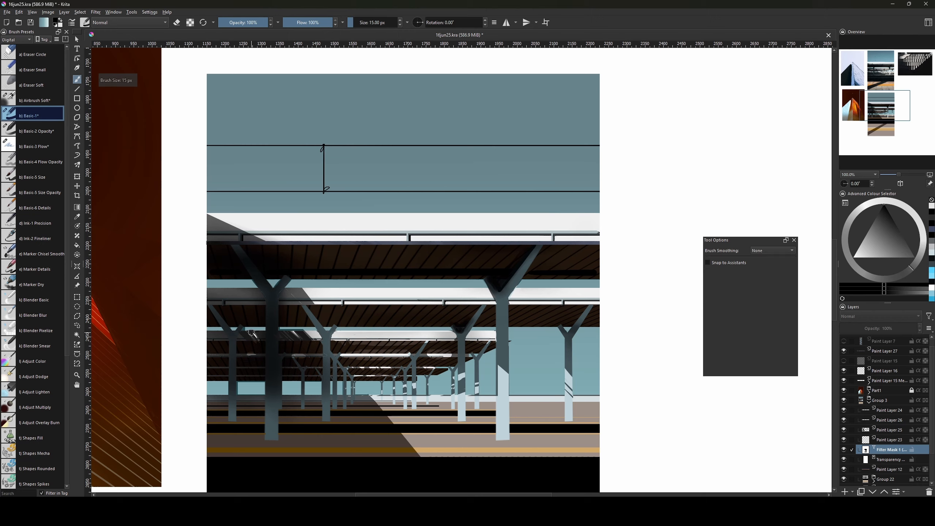
pyautogui.moveTo(248, 333); pyautogui.dragTo(254, 338)
pyautogui.press('x')
pyautogui.moveTo(464, 376)
pyautogui.mouseDown()
pyautogui.moveTo(513, 278)
pyautogui.moveTo(458, 383)
pyautogui.mouseUp()
pyautogui.press('x')
pyautogui.hotkey('ctrl', 'z')
pyautogui.hotkey('ctrl', 'shift', 'd')
pyautogui.press('x')
# Touch up the mask near the upper roof and add a short straight line.
pyautogui.press('x')
pyautogui.press('x')
pyautogui.press('x')
pyautogui.press('x')
pyautogui.keyDown('shift'); pyautogui.moveTo(441, 318); pyautogui.dragTo(436, 317); pyautogui.keyUp('shift')
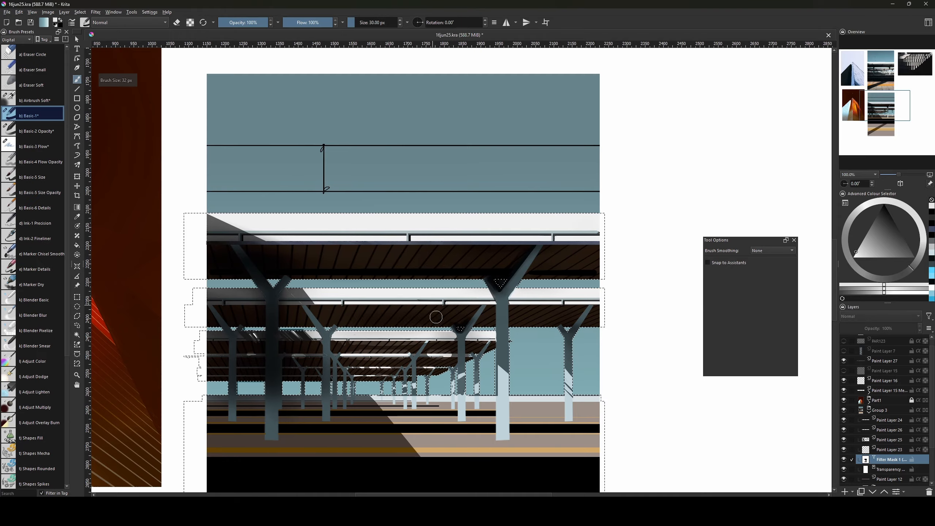
pyautogui.press('x')
pyautogui.press('x')
pyautogui.press('x')
pyautogui.press('x')
pyautogui.press('x')
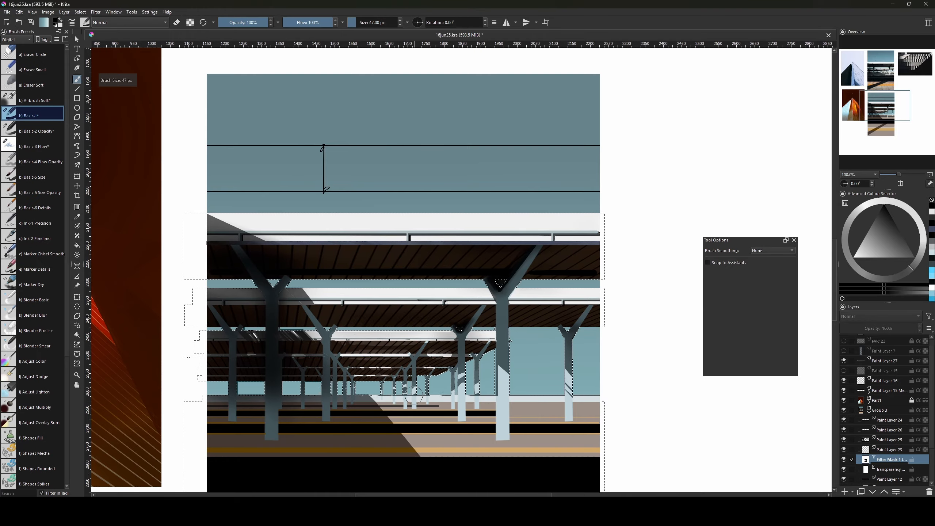
pyautogui.keyDown('shift'); pyautogui.moveTo(445, 363); pyautogui.dragTo(447, 364); pyautogui.keyUp('shift')
# Clear the selection and zoom out to view the whole collage.
pyautogui.press('x')
pyautogui.press('Delete')
pyautogui.hotkey('ctrl', 'z')
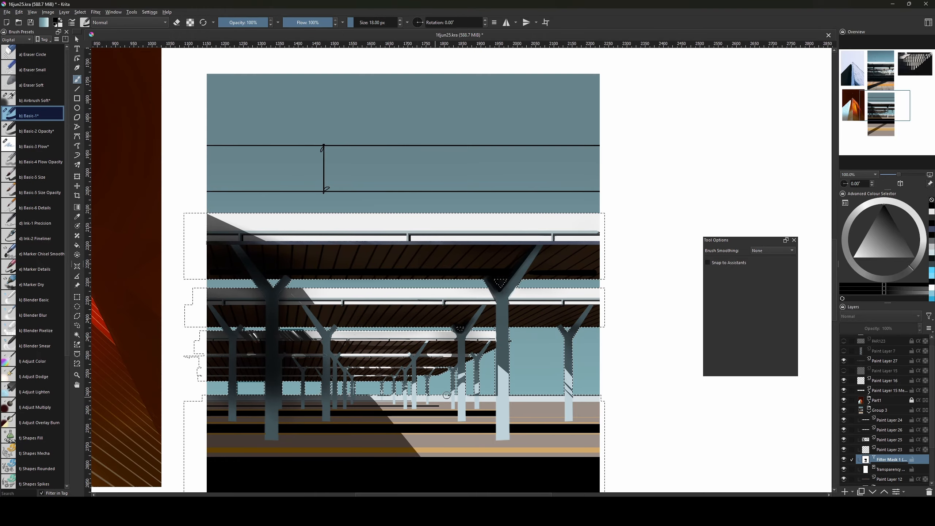
pyautogui.press('[')
pyautogui.keyDown('shift'); pyautogui.moveTo(364, 396); pyautogui.dragTo(356, 392); pyautogui.keyUp('shift')
pyautogui.hotkey('ctrl', 'shift', 'a')
pyautogui.hotkey('ctrl', 'z')
pyautogui.hotkey('ctrl', 'shift', 'a')
pyautogui.press('x')
pyautogui.press('v')
pyautogui.press('b')
pyautogui.keyDown('shift'); pyautogui.moveTo(250, 213); pyautogui.dragTo(266, 213); pyautogui.keyUp('shift')
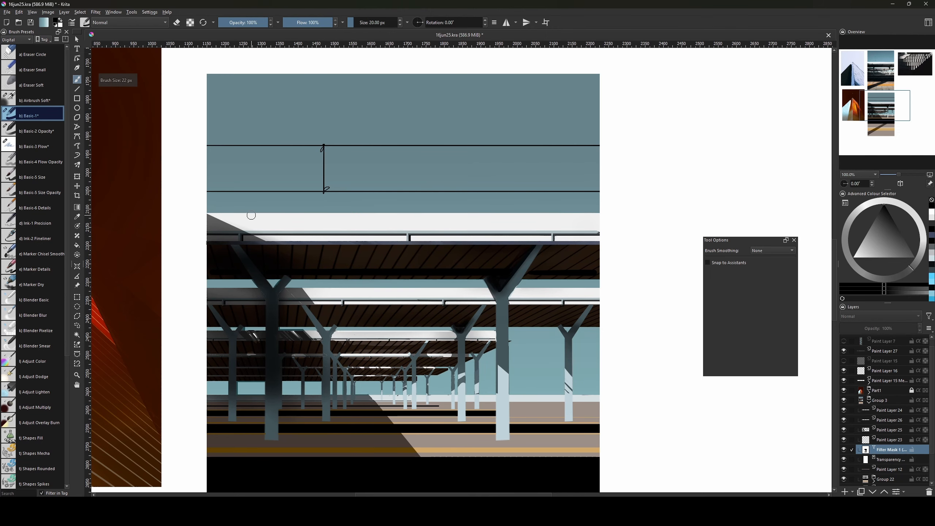
pyautogui.hotkey('ctrl', '-')
pyautogui.hotkey('ctrl', '-')
# Add a paint layer, cycle through Paint Layers 24–26, and pick a new colour on Layer 25.
pyautogui.click(844, 492)
pyautogui.click(843, 414)
pyautogui.click(889, 429)
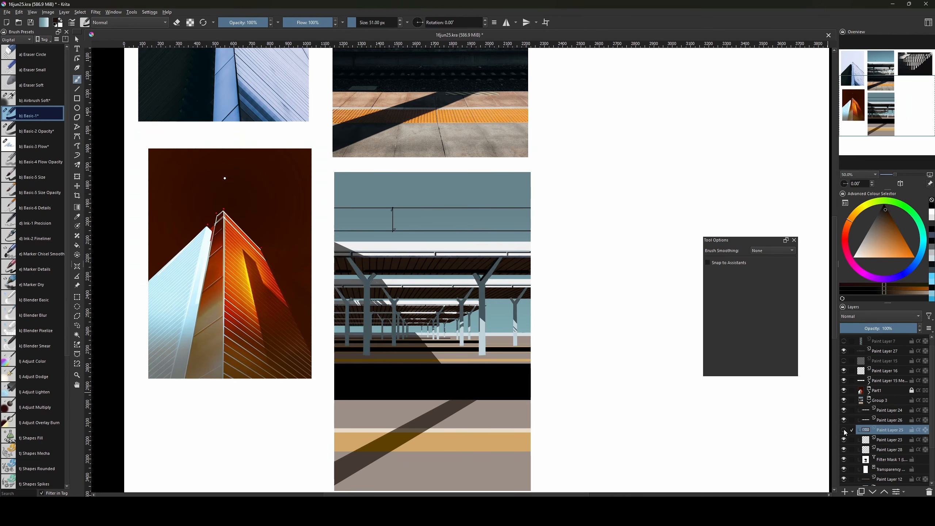
pyautogui.press('/')
pyautogui.moveTo(932, 418); pyautogui.dragTo(932, 434)
pyautogui.keyDown('ctrl'); pyautogui.click(865, 466); pyautogui.keyUp('ctrl')
pyautogui.click(883, 398)
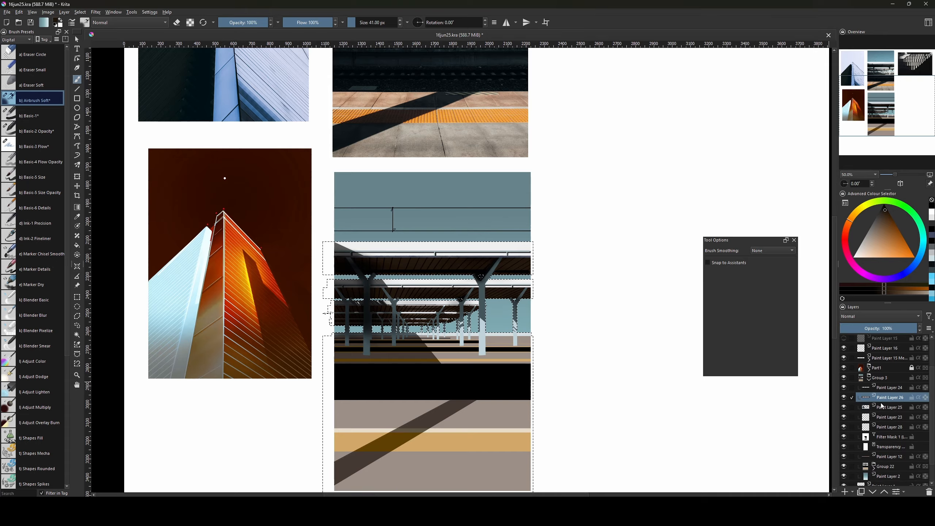
pyautogui.click(884, 407)
pyautogui.keyDown('ctrl'); pyautogui.click(383, 313); pyautogui.keyUp('ctrl')
pyautogui.press(']')
pyautogui.press(']')
pyautogui.press(']')
pyautogui.press(']')
pyautogui.press(']')
pyautogui.press(']')
pyautogui.press(']')
pyautogui.press(']')
pyautogui.press(']')
pyautogui.press(']')
pyautogui.press(']')
pyautogui.moveTo(359, 311)
pyautogui.mouseDown()
pyautogui.moveTo(384, 313)
pyautogui.moveTo(390, 408)
pyautogui.mouseUp()
pyautogui.press('[')
pyautogui.press('[')
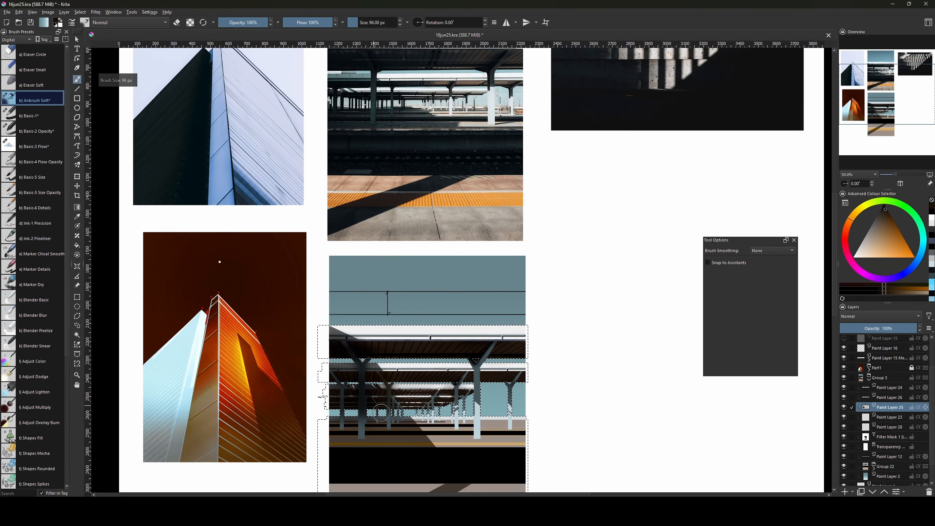
# Return to Paint Layer 25 with Basic-1 and swapped colours, then add a new layer beneath it.
pyautogui.click(888, 397)
pyautogui.moveTo(385, 389); pyautogui.dragTo(382, 395)
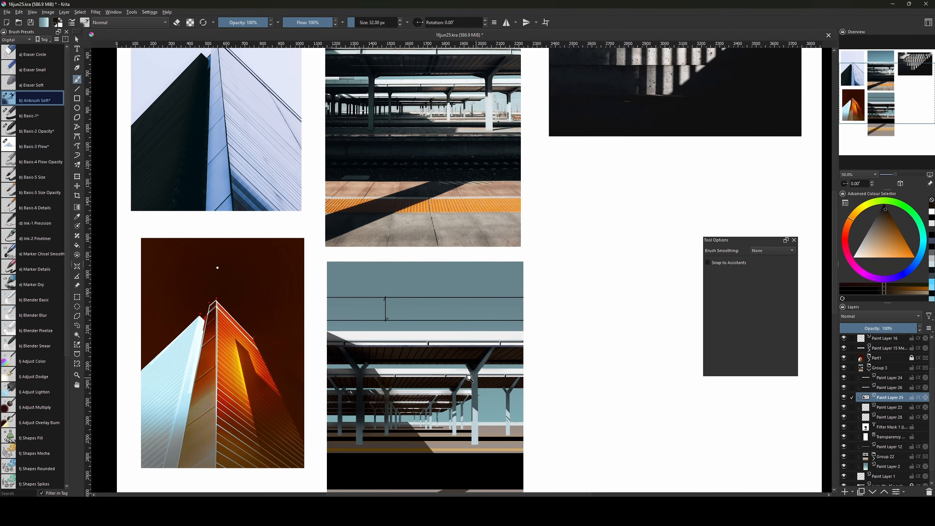
pyautogui.click(889, 407)
pyautogui.press('x')
pyautogui.press('/')
pyautogui.press(']')
pyautogui.press(']')
pyautogui.press(']')
pyautogui.press(']')
pyautogui.press(']')
pyautogui.press(']')
pyautogui.press(']')
pyautogui.press(']')
pyautogui.press('[')
pyautogui.press('[')
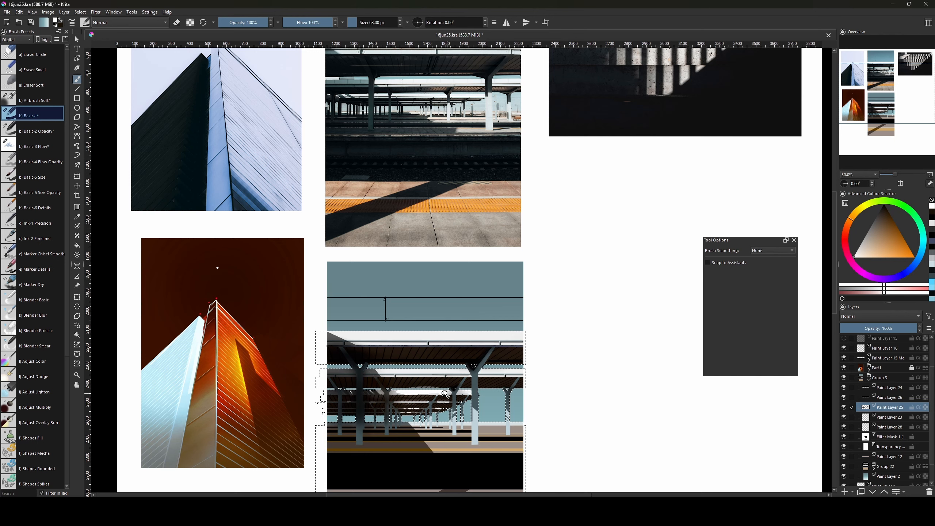
pyautogui.press('pagedown')
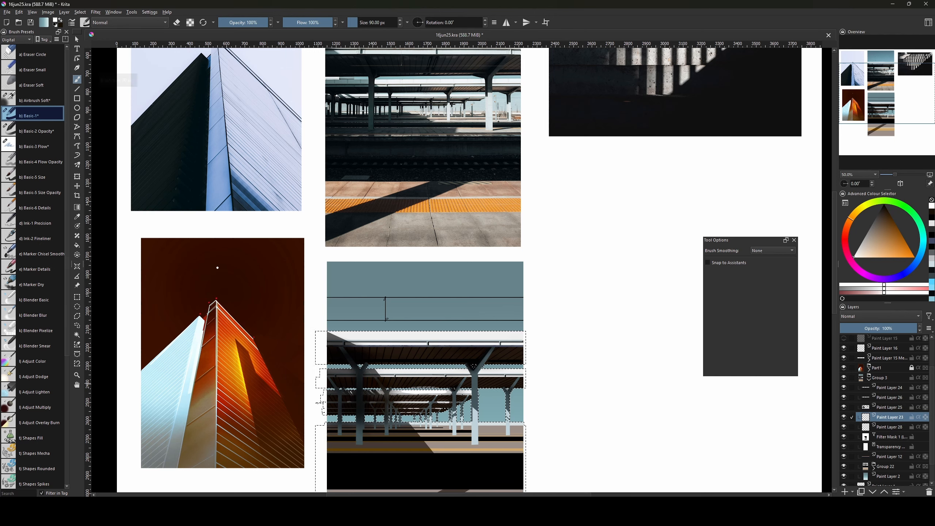
pyautogui.press('Insert')
pyautogui.press('[')
pyautogui.press('[')
pyautogui.press('[')
pyautogui.press('[')
pyautogui.press('[')
pyautogui.press('[')
pyautogui.press('[')
pyautogui.press('[')
pyautogui.press('[')
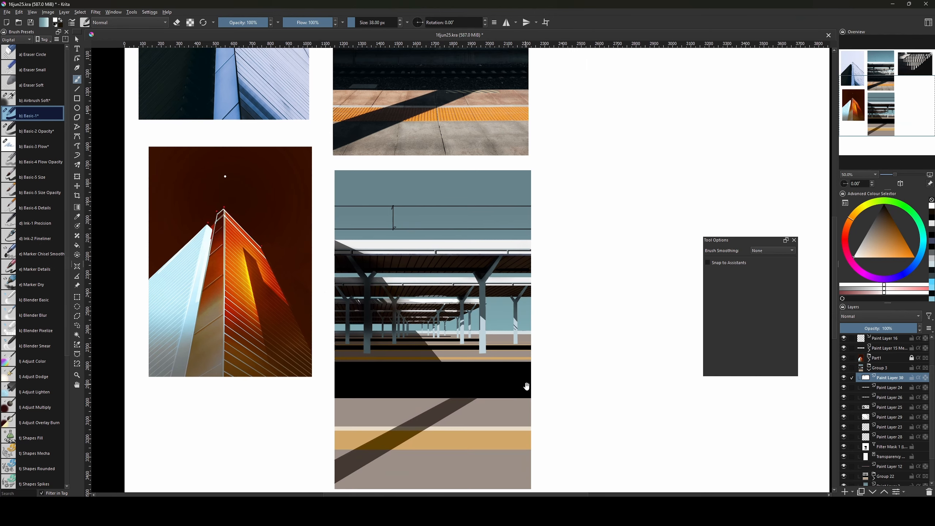
# Pan and zoom around the collage to inspect the platform reference photo and paintings.
pyautogui.moveTo(526, 387)
pyautogui.mouseDown()
pyautogui.moveTo(531, 410)
pyautogui.moveTo(514, 361)
pyautogui.moveTo(504, 387)
pyautogui.moveTo(484, 343)
pyautogui.mouseUp()
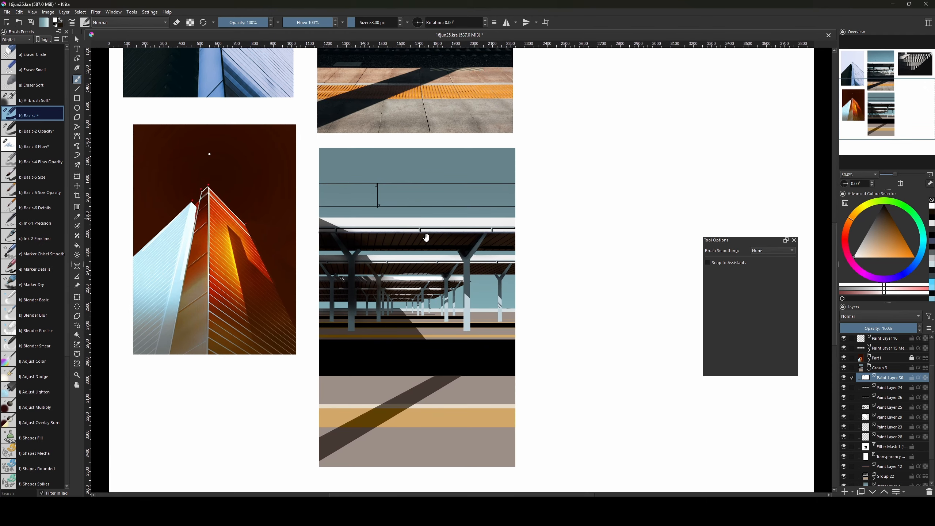
pyautogui.scroll(5, 425, 237)
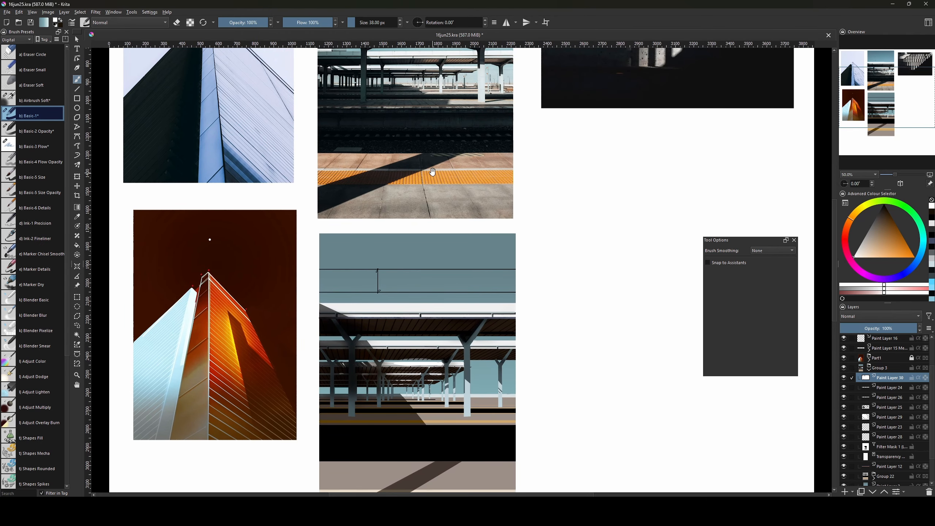
pyautogui.moveTo(468, 233)
pyautogui.mouseDown()
pyautogui.moveTo(460, 291)
pyautogui.moveTo(448, 261)
pyautogui.moveTo(456, 274)
pyautogui.moveTo(443, 328)
pyautogui.mouseUp()
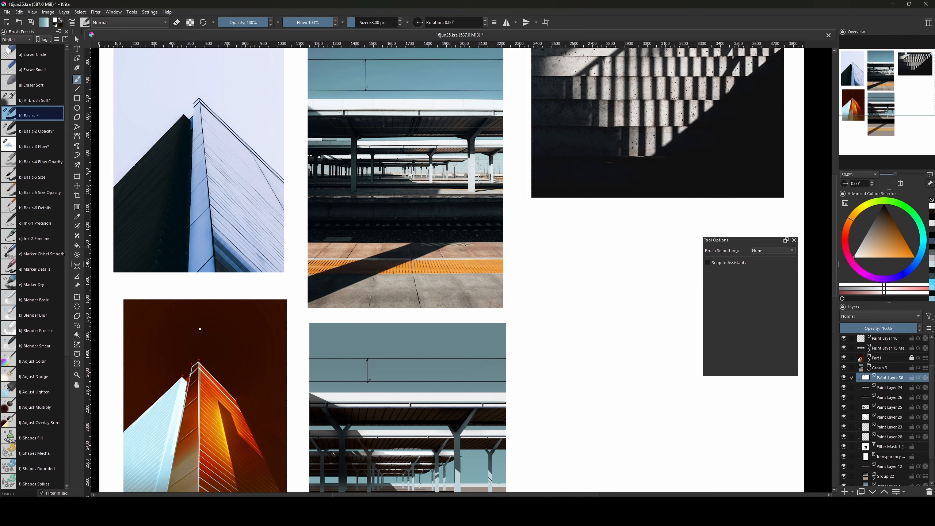
pyautogui.moveTo(445, 244)
pyautogui.mouseDown()
pyautogui.moveTo(436, 268)
pyautogui.moveTo(525, 346)
pyautogui.mouseUp()
pyautogui.hotkey('ctrl', '+')
pyautogui.hotkey('ctrl', '+')
pyautogui.hotkey('ctrl', '+')
pyautogui.press('[')
pyautogui.press('[')
pyautogui.press('[')
pyautogui.press('[')
pyautogui.press('[')
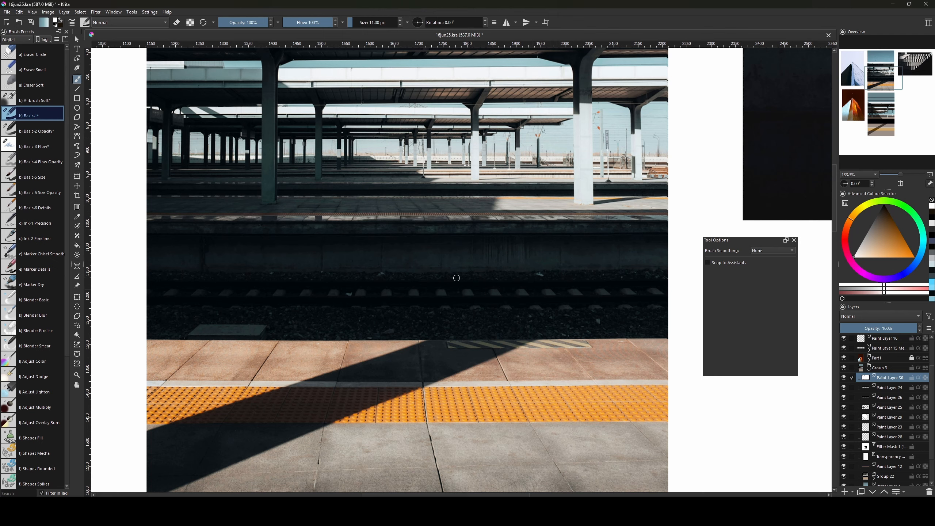
pyautogui.hotkey('ctrl', '-')
pyautogui.hotkey('ctrl', '-')
pyautogui.hotkey('ctrl', '-')
pyautogui.moveTo(511, 409)
pyautogui.mouseDown()
pyautogui.moveTo(469, 211)
pyautogui.moveTo(519, 320)
pyautogui.moveTo(478, 493)
pyautogui.mouseUp()
pyautogui.press('[')
pyautogui.press('[')
# Make Paint Layer 29 active, shrink the brush to 1 px, and zoom out over the whole collage.
pyautogui.click(894, 417)
pyautogui.scroll(2, 898, 412)
pyautogui.scroll(4, 409, 190)
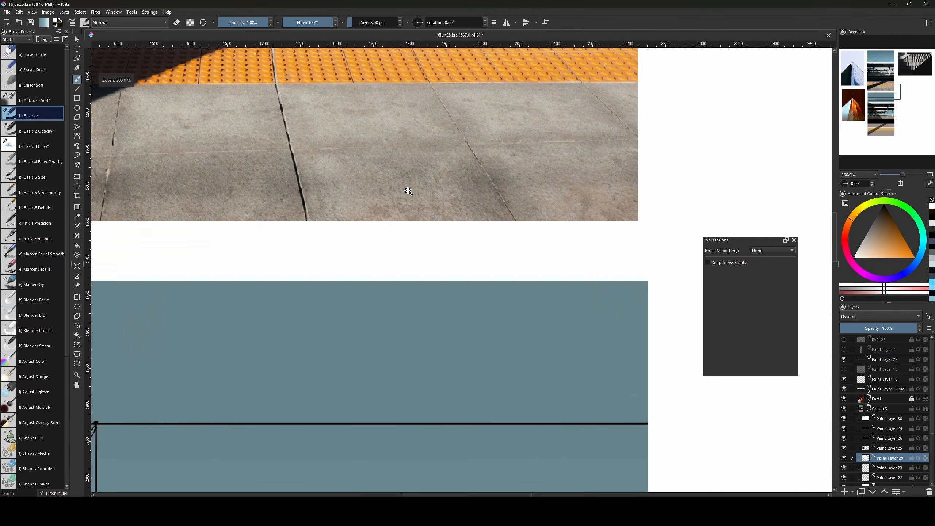
pyautogui.moveTo(323, 222); pyautogui.dragTo(340, 384)
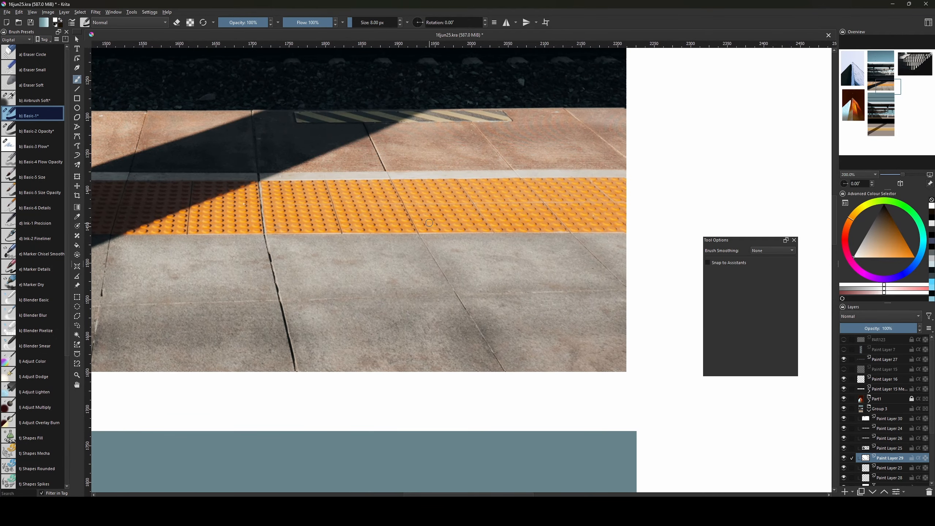
pyautogui.press('[')
pyautogui.press('[')
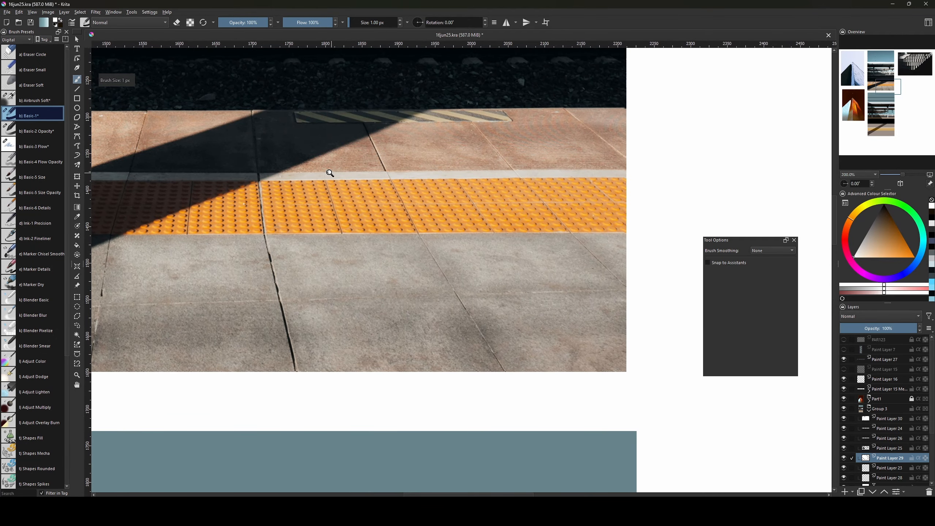
pyautogui.hotkey('ctrl', '-')
pyautogui.hotkey('ctrl', '-')
pyautogui.hotkey('ctrl', '-')
pyautogui.hotkey('ctrl', '-')
pyautogui.hotkey('ctrl', '-')
pyautogui.moveTo(464, 373); pyautogui.dragTo(496, 364)
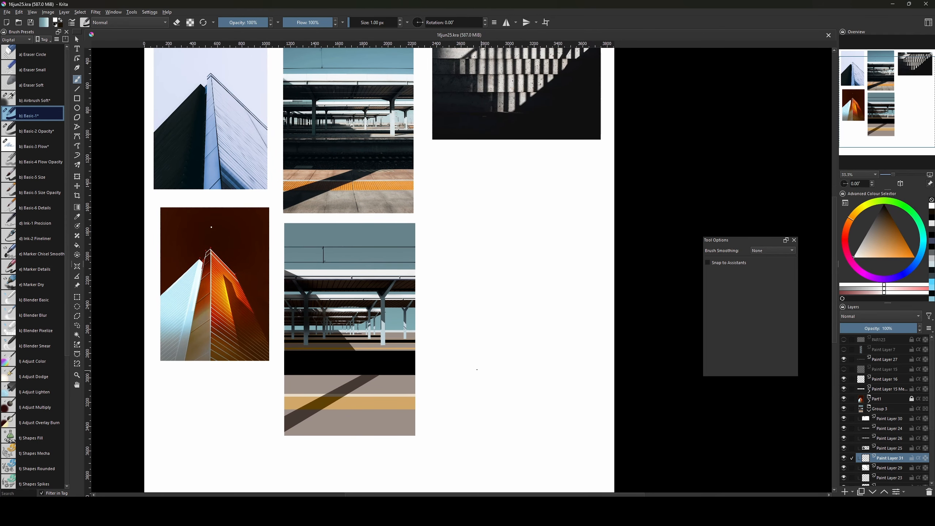
# Fill a small circular selection with dark brown on a new paint layer.
pyautogui.click(79, 310)
pyautogui.moveTo(484, 313); pyautogui.dragTo(499, 331)
pyautogui.moveTo(878, 235)
pyautogui.mouseDown()
pyautogui.moveTo(869, 220)
pyautogui.moveTo(882, 238)
pyautogui.moveTo(885, 231)
pyautogui.mouseUp()
pyautogui.press('v')
pyautogui.press('f')
pyautogui.press('Insert')
pyautogui.press('g')
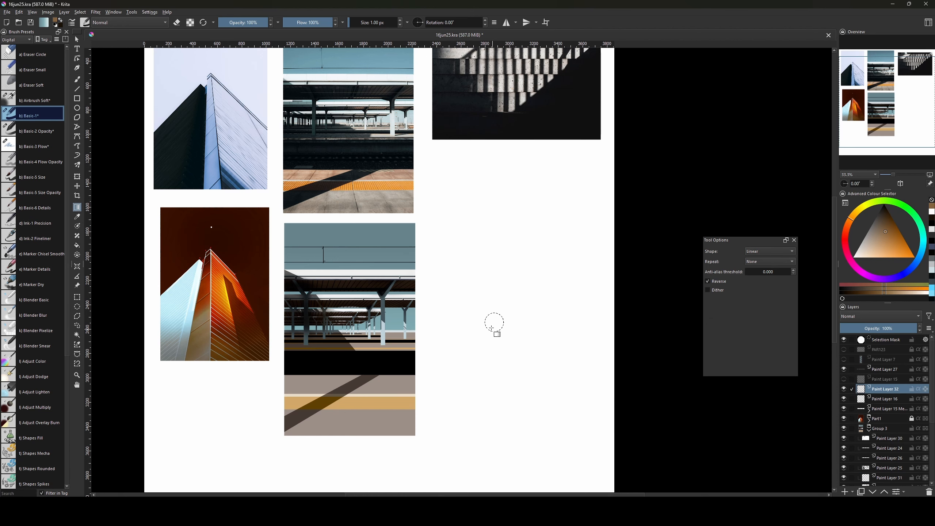
pyautogui.press('f')
pyautogui.click(492, 322)
pyautogui.hotkey('ctrl', 'shift', 'a')
pyautogui.press('b')
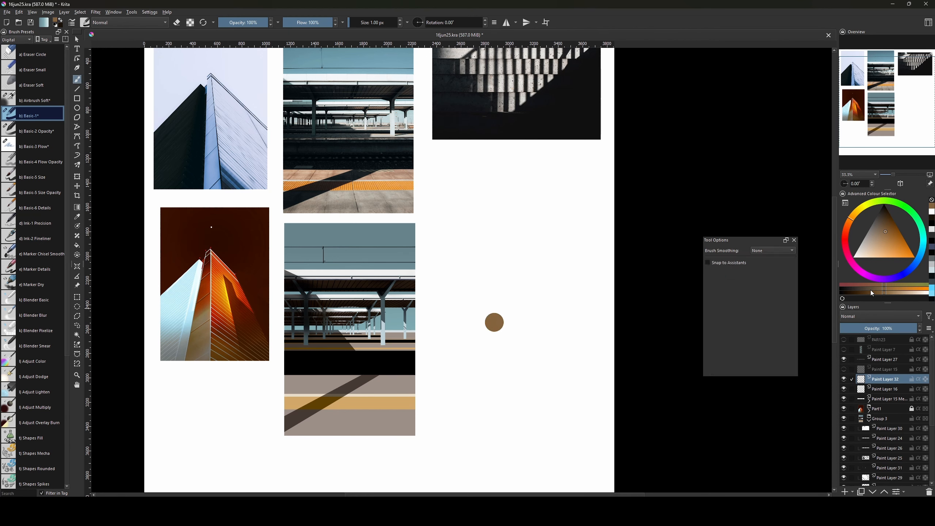
pyautogui.press('[')
# Duplicate, shift and merge the brown dot into a row of four evenly spaced circles.
pyautogui.hotkey('ctrl', 'j')
pyautogui.hotkey('ctrl', 't')
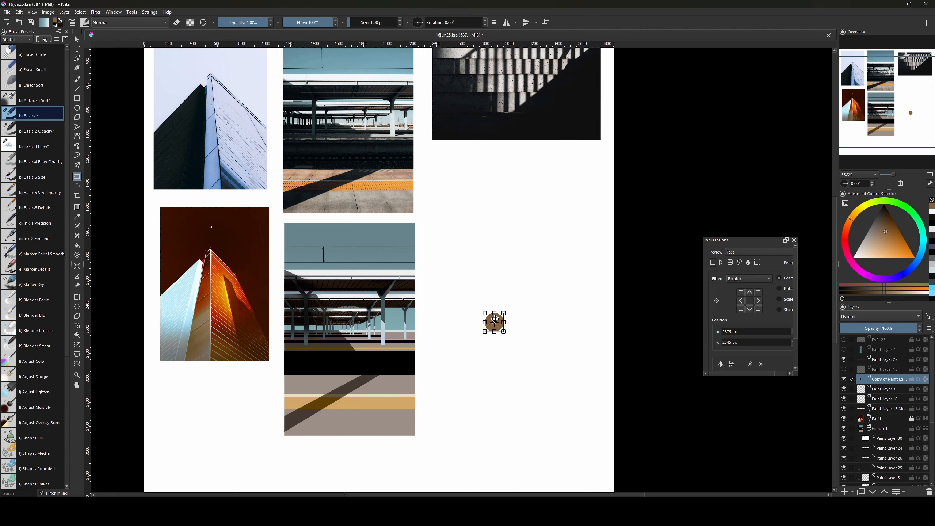
pyautogui.moveTo(495, 319); pyautogui.dragTo(520, 320)
pyautogui.press('Return')
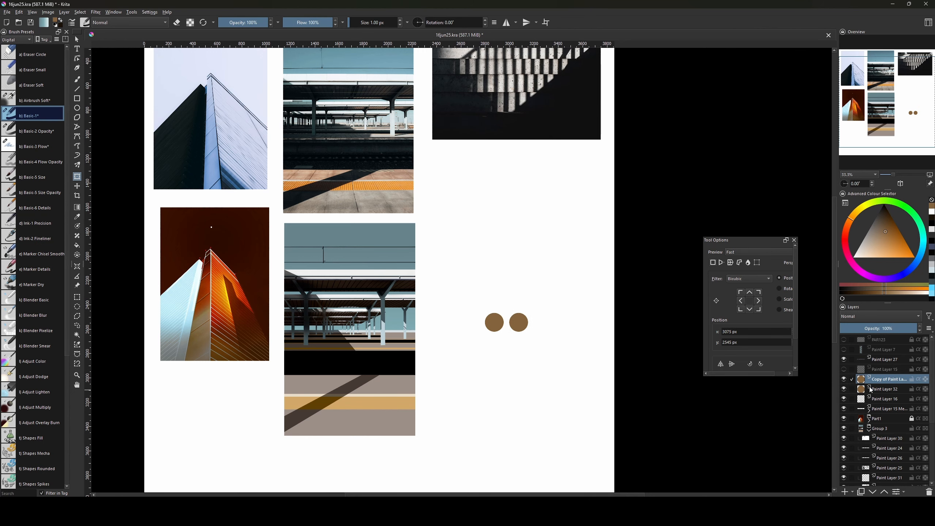
pyautogui.keyDown('ctrl'); pyautogui.click(885, 389); pyautogui.keyUp('ctrl')
pyautogui.hotkey('ctrl', 'e')
pyautogui.hotkey('ctrl', 'j')
pyautogui.click(514, 330)
pyautogui.moveTo(519, 320)
pyautogui.mouseDown()
pyautogui.moveTo(518, 343)
pyautogui.moveTo(487, 319)
pyautogui.moveTo(462, 317)
pyautogui.moveTo(535, 321)
pyautogui.mouseUp()
pyautogui.press('Return')
pyautogui.keyDown('ctrl'); pyautogui.click(884, 389); pyautogui.keyUp('ctrl')
pyautogui.hotkey('ctrl', 'e')
pyautogui.click(517, 323)
# Keep doubling the dots with duplicate, move and merge up to a 32-circle block.
pyautogui.hotkey('ctrl', 'j')
pyautogui.click(485, 322)
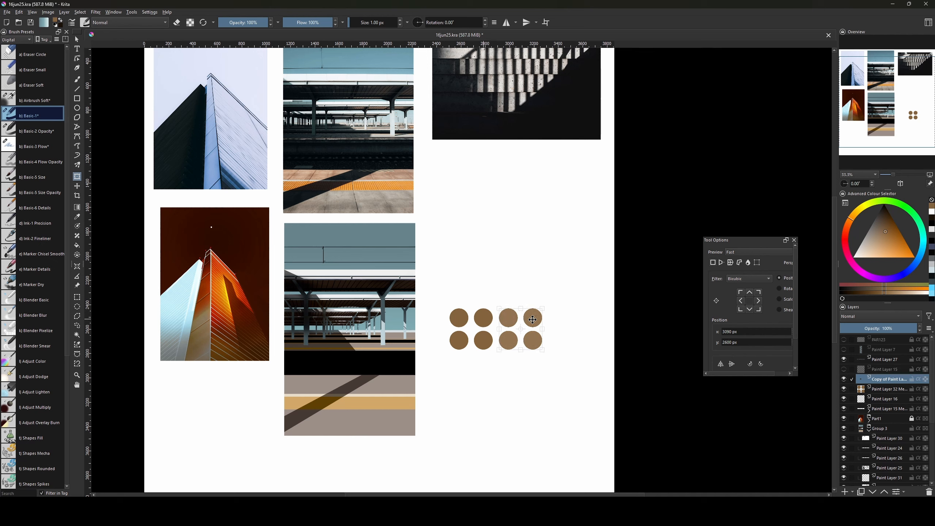
pyautogui.hotkey('ctrl', 'e')
pyautogui.hotkey('ctrl', 'j')
pyautogui.hotkey('ctrl', 'g')
pyautogui.click(471, 328)
pyautogui.moveTo(470, 328); pyautogui.dragTo(470, 373)
pyautogui.moveTo(887, 391); pyautogui.dragTo(887, 395)
pyautogui.hotkey('ctrl', 'e')
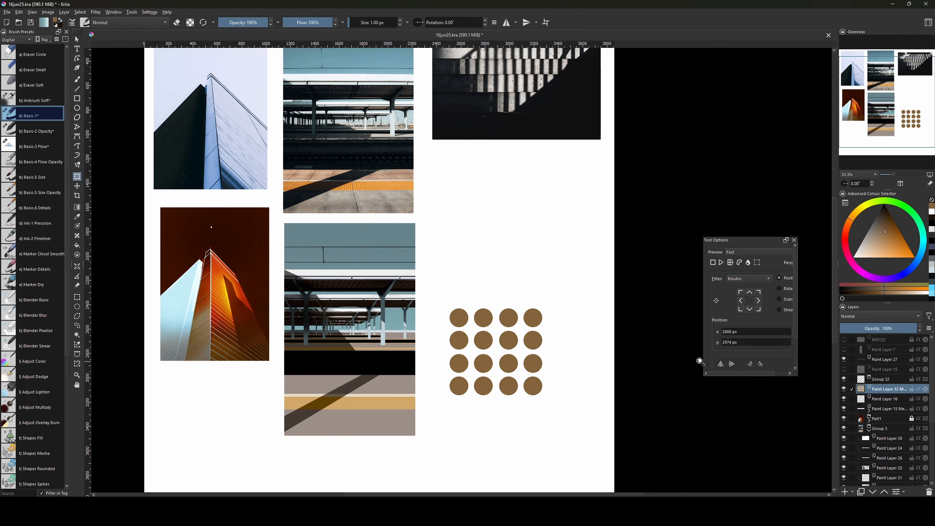
pyautogui.hotkey('ctrl', 'j')
pyautogui.click(508, 351)
pyautogui.moveTo(508, 350); pyautogui.dragTo(508, 260)
pyautogui.press('Return')
pyautogui.hotkey('ctrl', 'e')
# Double the block to 64 circles and spread a copy rightward into a wide dot block.
pyautogui.click(482, 317)
pyautogui.moveTo(482, 317); pyautogui.dragTo(369, 315)
pyautogui.hotkey('ctrl', 'j')
pyautogui.click(271, 315)
pyautogui.hotkey('ctrl', 'e')
pyautogui.hotkey('ctrl', 'j')
pyautogui.click(288, 281)
pyautogui.moveTo(288, 282); pyautogui.dragTo(488, 281)
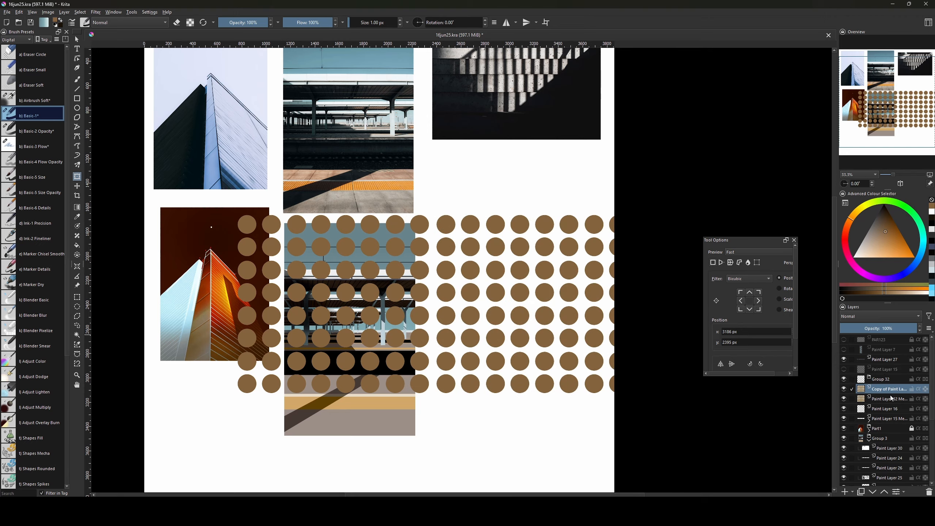
pyautogui.hotkey('ctrl', 'e')
# Extend the wide block with copies moved far left and right, merging them into one band.
pyautogui.hotkey('ctrl', 'j')
pyautogui.click(580, 305)
pyautogui.moveTo(580, 305); pyautogui.dragTo(208, 305)
pyautogui.hotkey('ctrl', 'e')
pyautogui.click(534, 275)
pyautogui.moveTo(534, 275); pyautogui.dragTo(242, 270)
pyautogui.hotkey('ctrl', 'j')
pyautogui.click(242, 269)
pyautogui.moveTo(358, 262)
pyautogui.mouseDown()
pyautogui.moveTo(379, 262)
pyautogui.moveTo(369, 260)
pyautogui.mouseUp()
pyautogui.hotkey('ctrl', 'e')
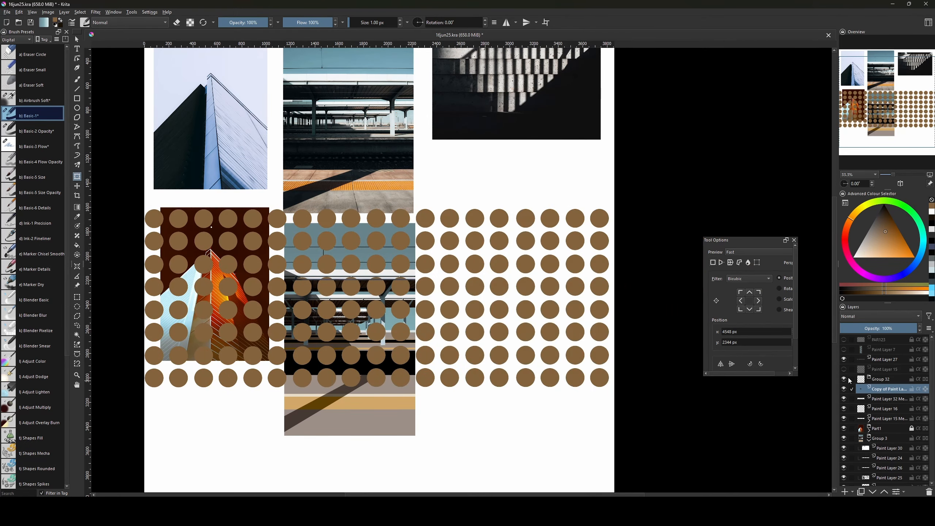
# Check the full dot band, keep a backup copy, and reselect the original band layer.
pyautogui.hotkey('ctrl', '-')
pyautogui.hotkey('ctrl', '-')
pyautogui.hotkey('ctrl', '-')
pyautogui.click(482, 290)
pyautogui.hotkey('ctrl', '+')
pyautogui.hotkey('ctrl', '+')
pyautogui.hotkey('ctrl', '+')
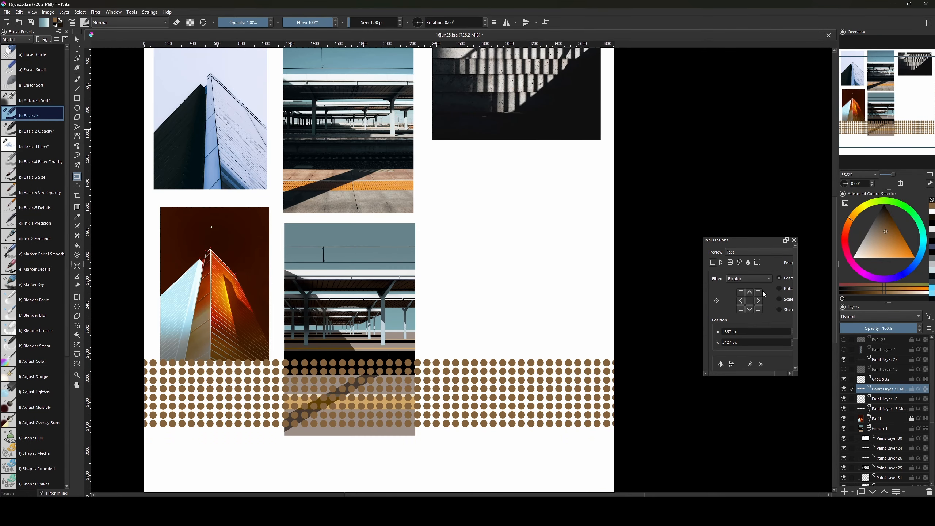
pyautogui.hotkey('ctrl', 'j')
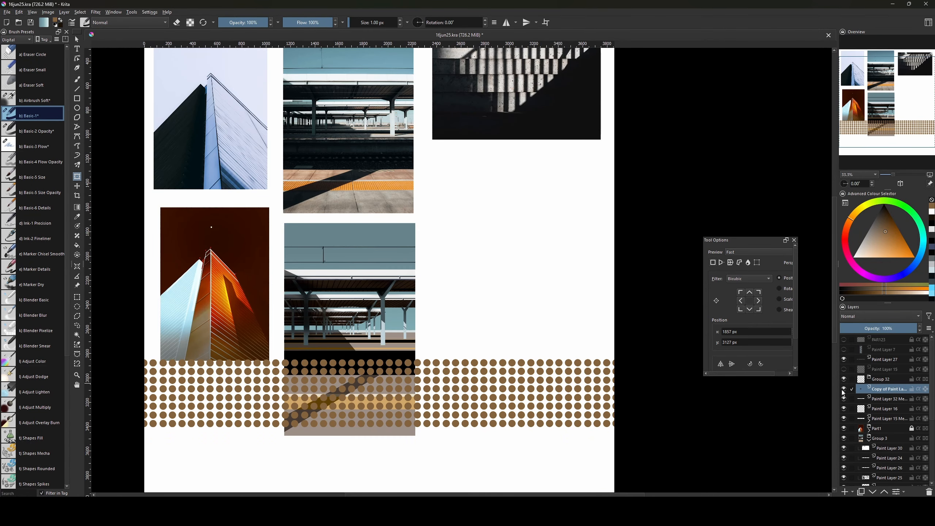
pyautogui.click(875, 399)
# Scale the dot band down, flatten its height, stretch it wider and place it over the platform.
pyautogui.click(458, 386)
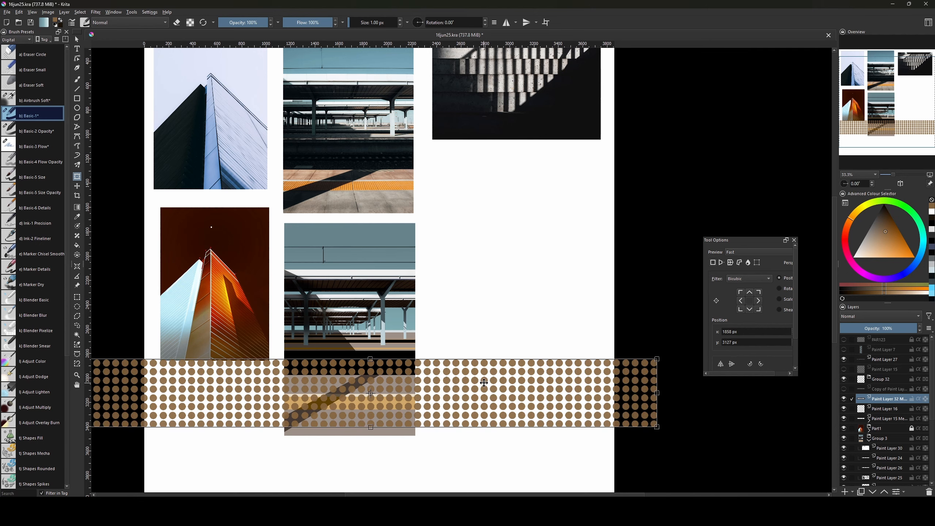
pyautogui.moveTo(657, 359); pyautogui.dragTo(421, 404)
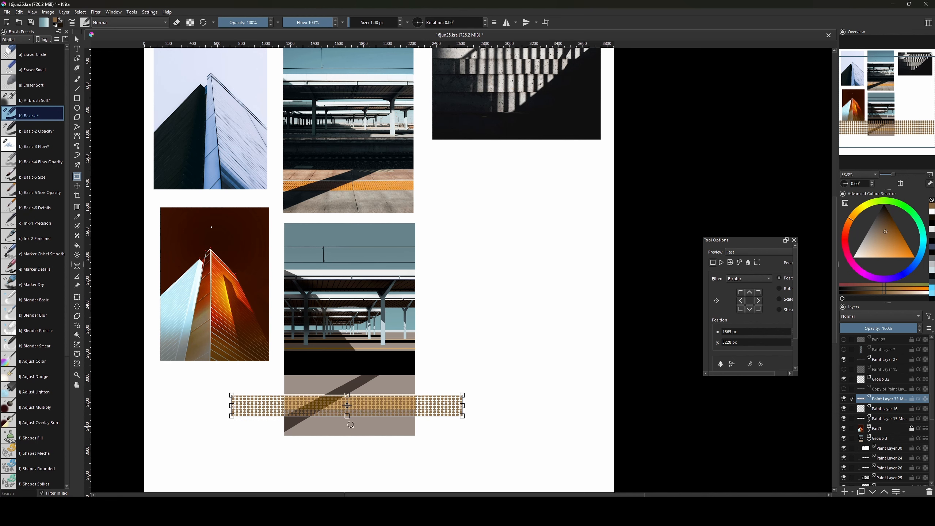
pyautogui.moveTo(347, 415); pyautogui.dragTo(344, 411)
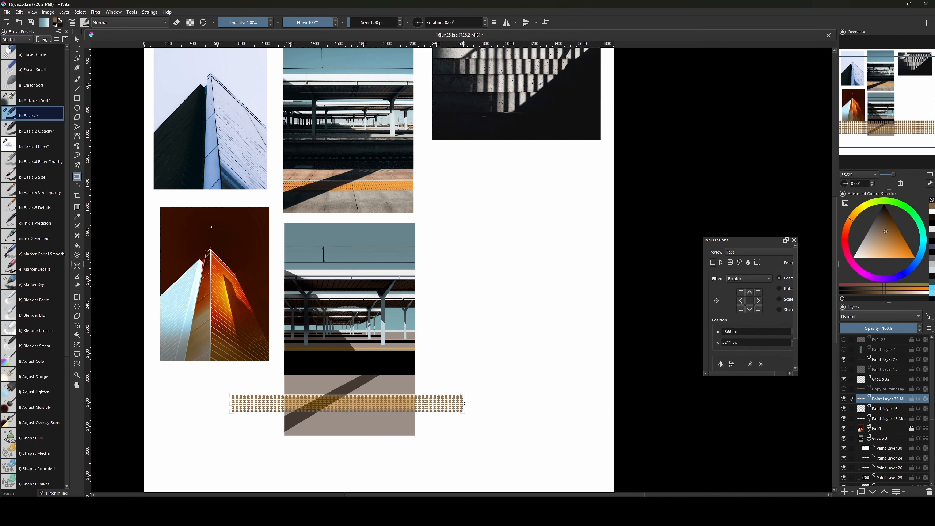
pyautogui.rightClick(388, 402)
pyautogui.click(406, 423)
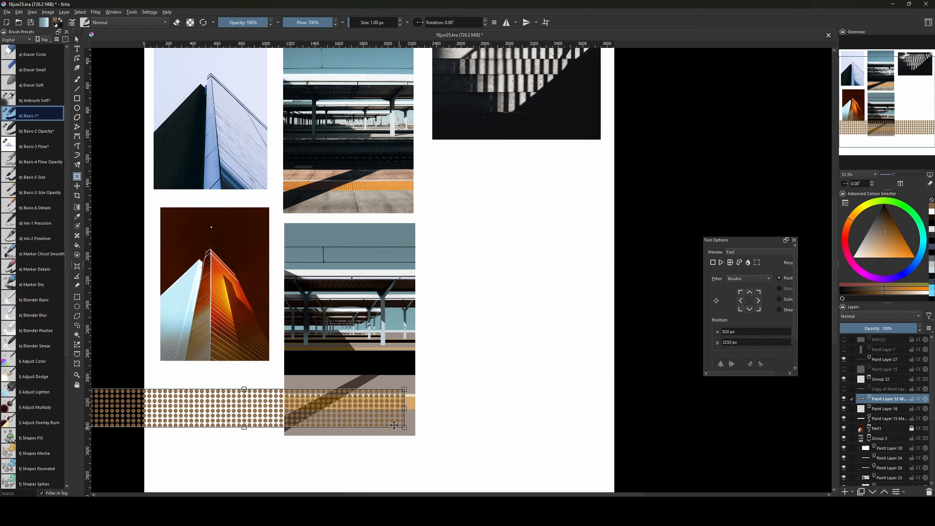
pyautogui.moveTo(404, 393); pyautogui.dragTo(422, 397)
# Drag the band's corners in perspective so the dot strip converges toward the far platform edge.
pyautogui.moveTo(220, 384); pyautogui.dragTo(282, 384)
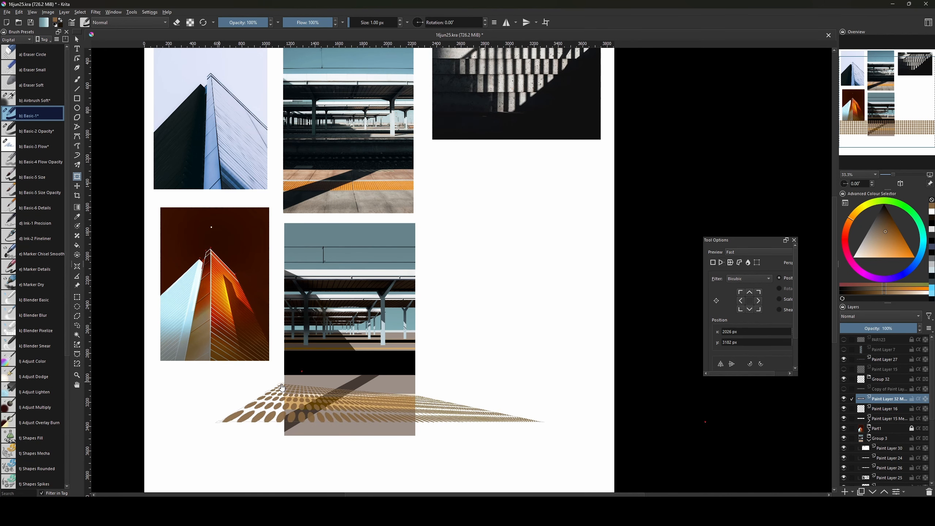
pyautogui.moveTo(419, 396); pyautogui.dragTo(436, 385)
pyautogui.moveTo(540, 422); pyautogui.dragTo(468, 413)
pyautogui.moveTo(220, 422); pyautogui.dragTo(252, 416)
pyautogui.moveTo(416, 393); pyautogui.dragTo(415, 397)
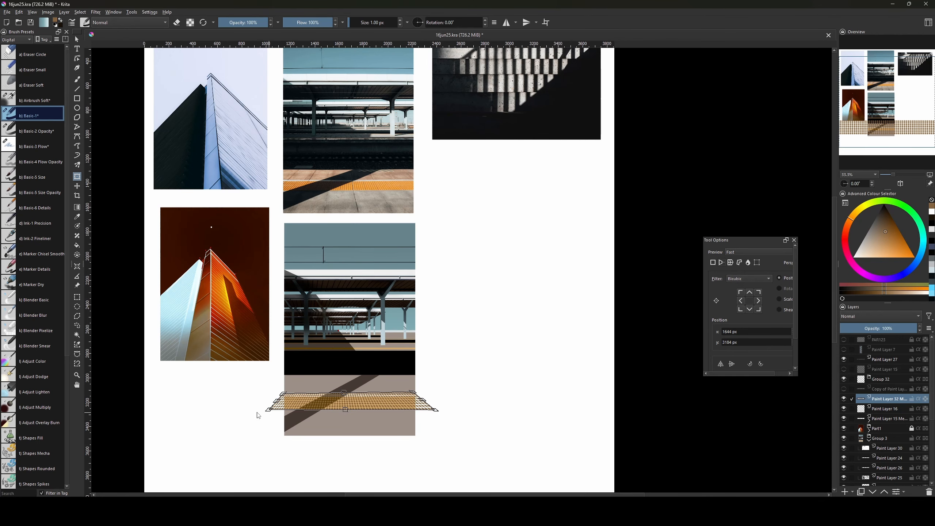
pyautogui.scroll(1, 390, 258)
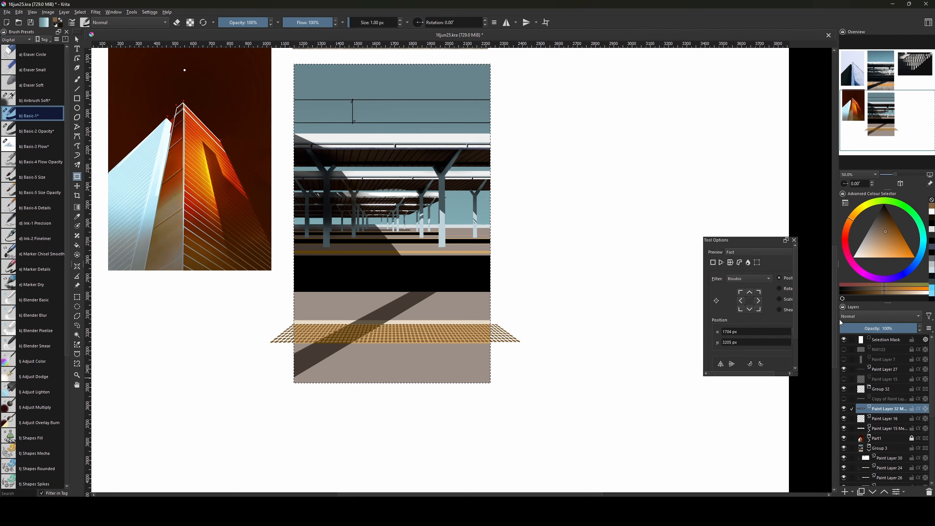
# Delete the dots outside the station painting using an inverted selection, then deselect.
pyautogui.hotkey('ctrl', 'shift', 'i')
pyautogui.press('Delete')
pyautogui.hotkey('ctrl', 'shift', 'a')
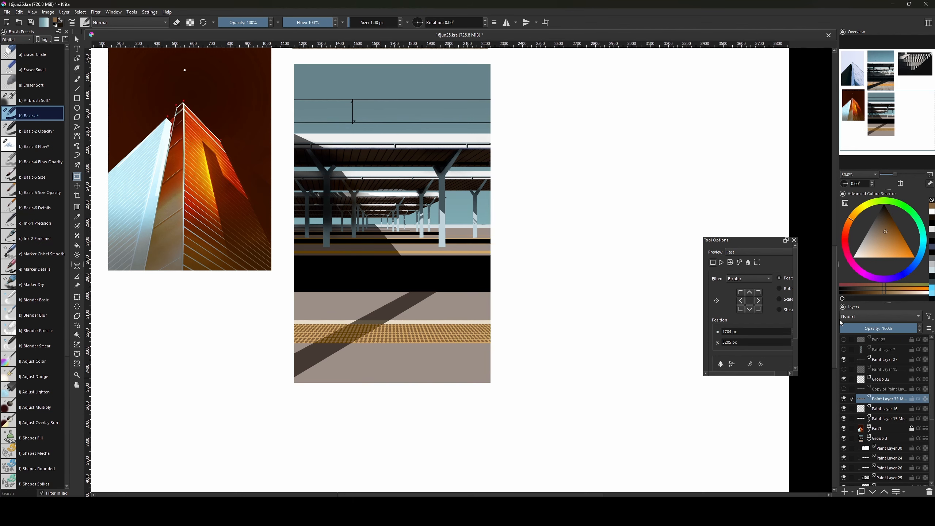
pyautogui.press('+')
# Set the dotted paving strip layer's blending mode to Overlay.
pyautogui.press('b')
pyautogui.click(868, 315)
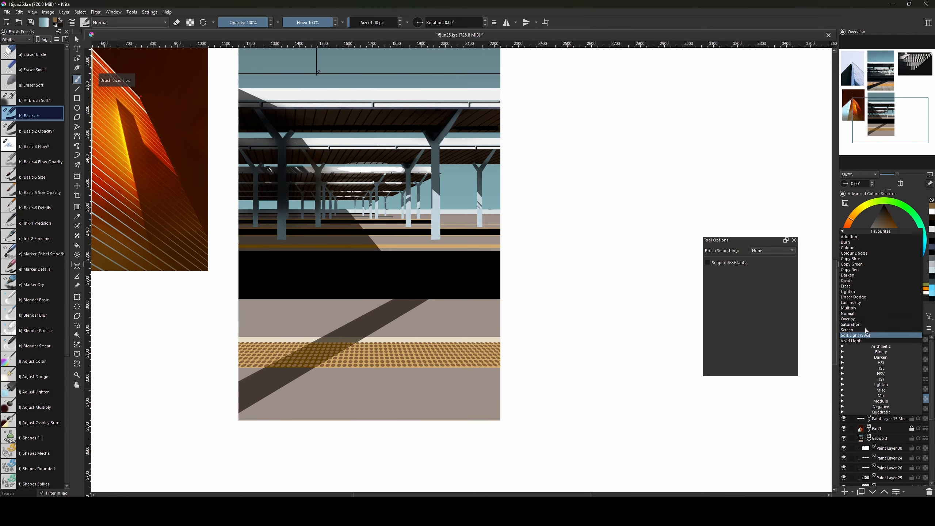
pyautogui.click(860, 319)
pyautogui.scroll(3, 727, 344)
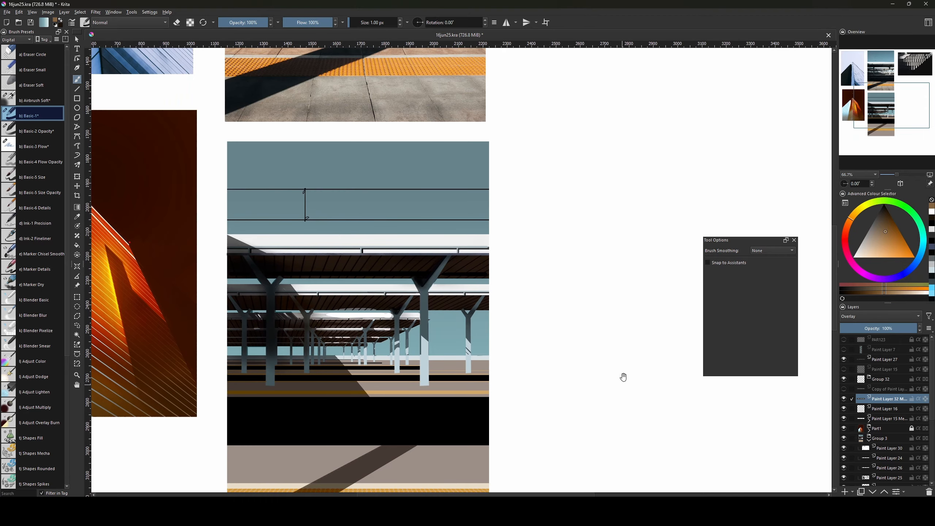
pyautogui.scroll(-3, 626, 415)
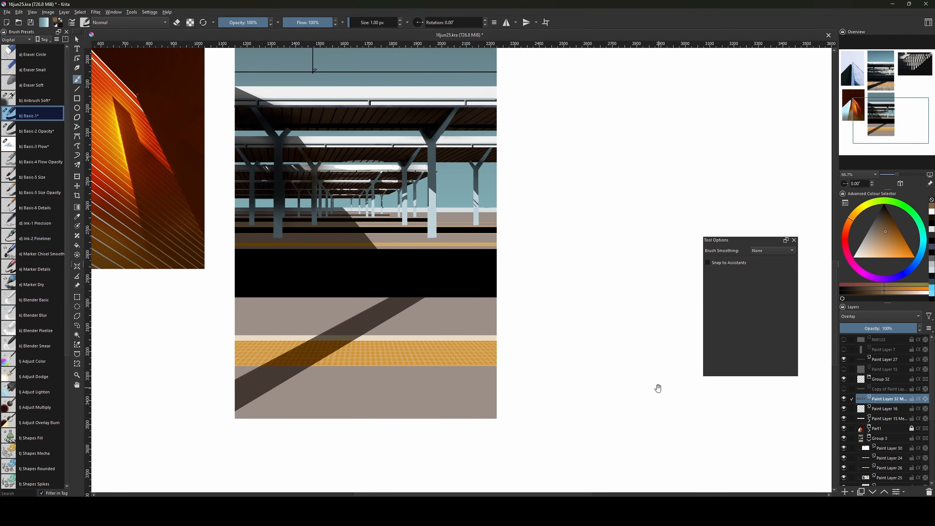
# Duplicate the dotted strip, shift the copy slightly right, and place it beneath the original in Multiply mode.
pyautogui.hotkey('ctrl', 'j')
pyautogui.hotkey('ctrl', 't')
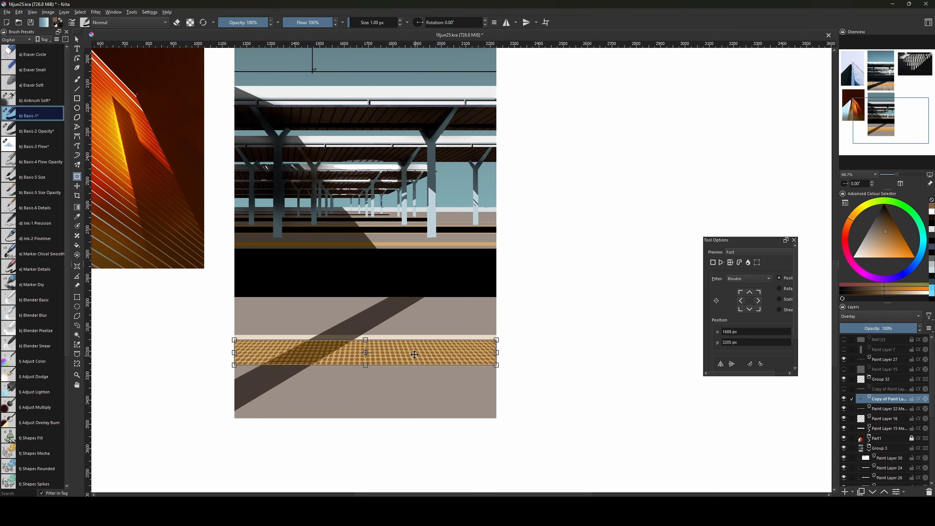
pyautogui.moveTo(415, 355); pyautogui.dragTo(418, 355)
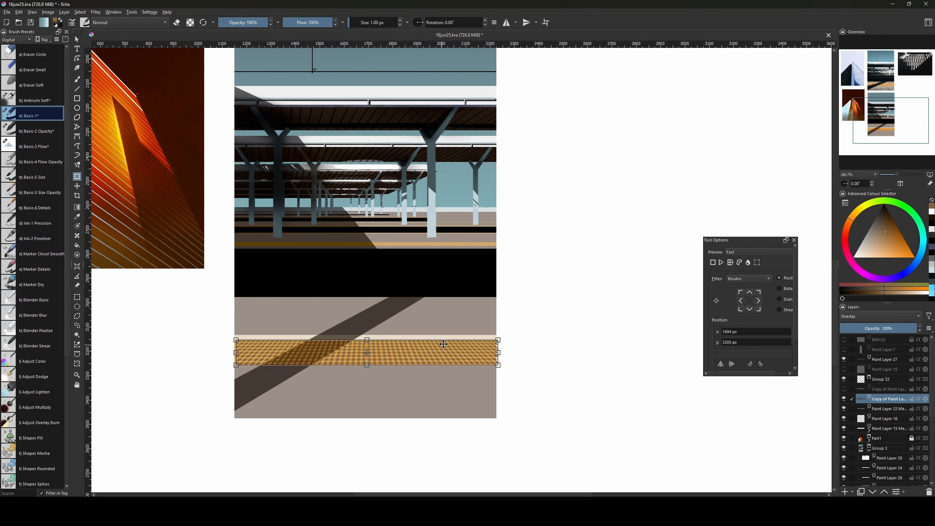
pyautogui.press('Return')
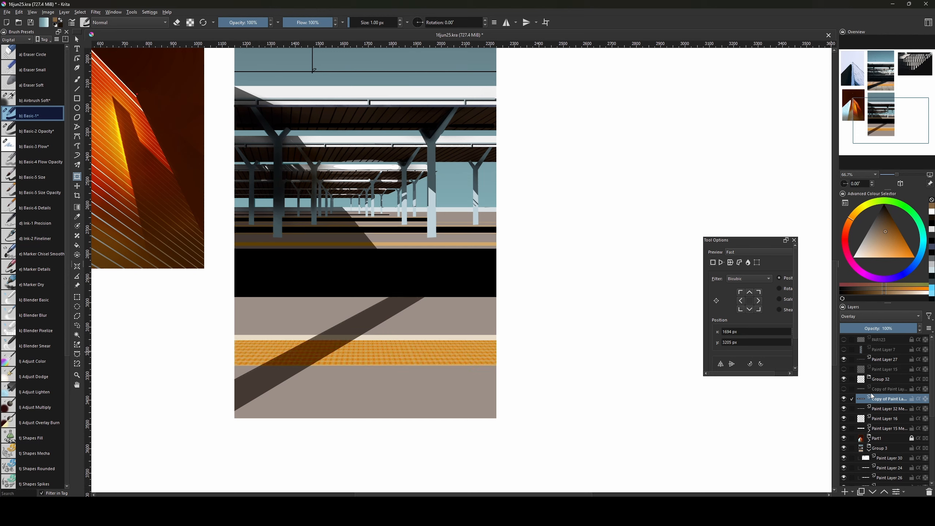
pyautogui.click(887, 317)
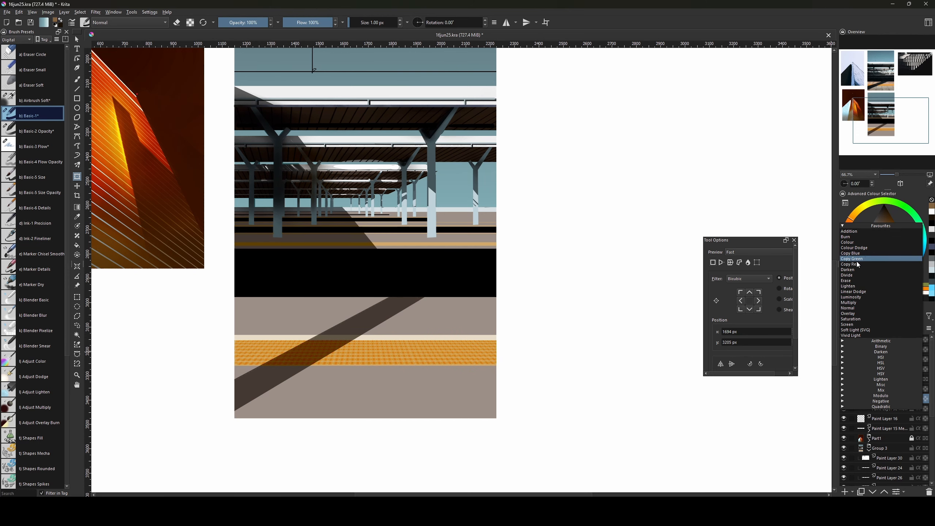
pyautogui.click(866, 302)
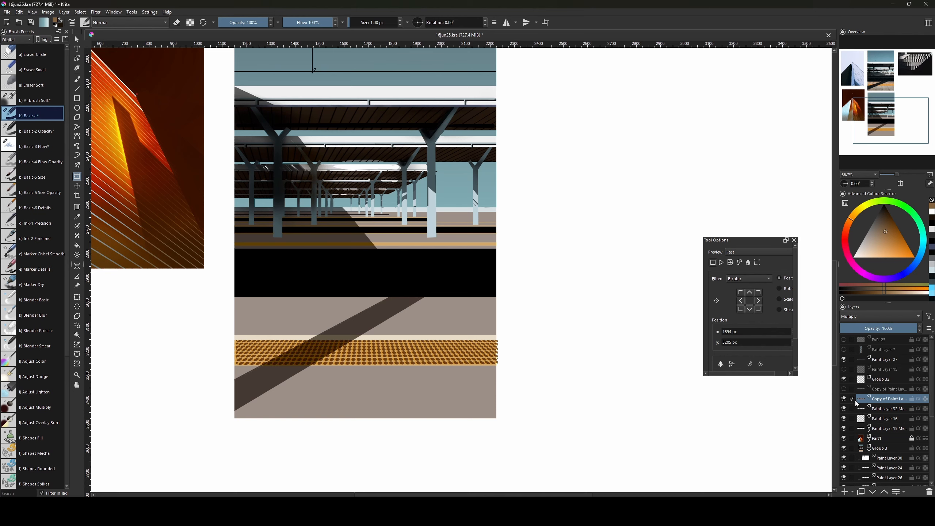
pyautogui.moveTo(879, 402); pyautogui.dragTo(885, 412)
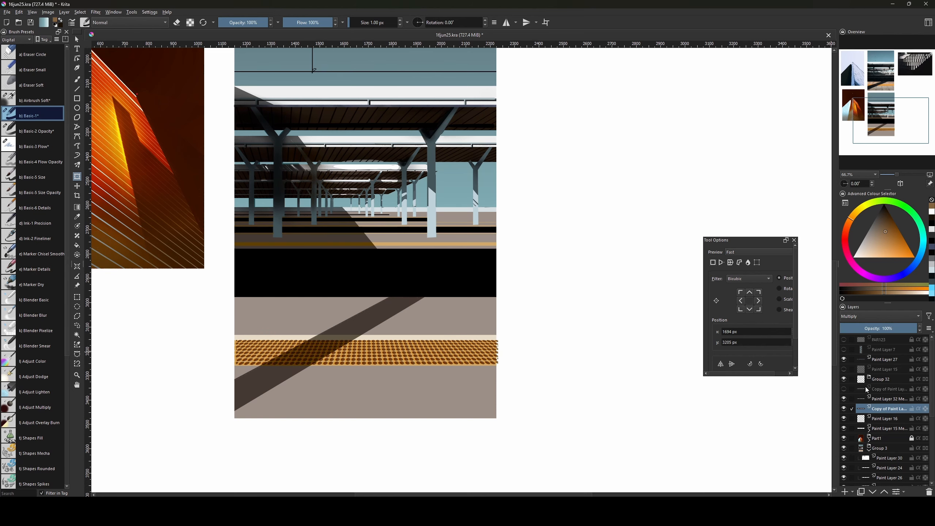
pyautogui.moveTo(389, 123); pyautogui.dragTo(391, 183)
# Switch the main paving strip layer to Normal blending and nudge the strip slightly left.
pyautogui.click(887, 400)
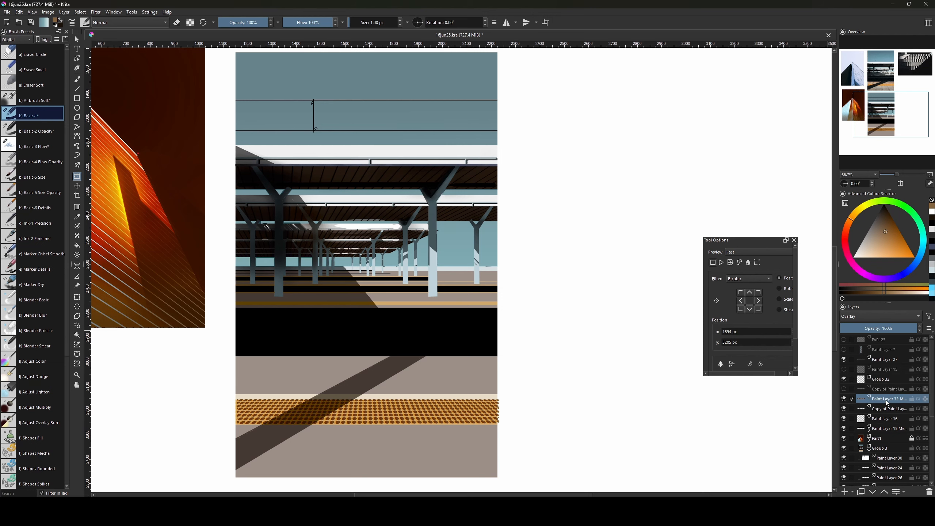
pyautogui.click(874, 320)
pyautogui.click(861, 308)
pyautogui.moveTo(605, 401); pyautogui.dragTo(594, 367)
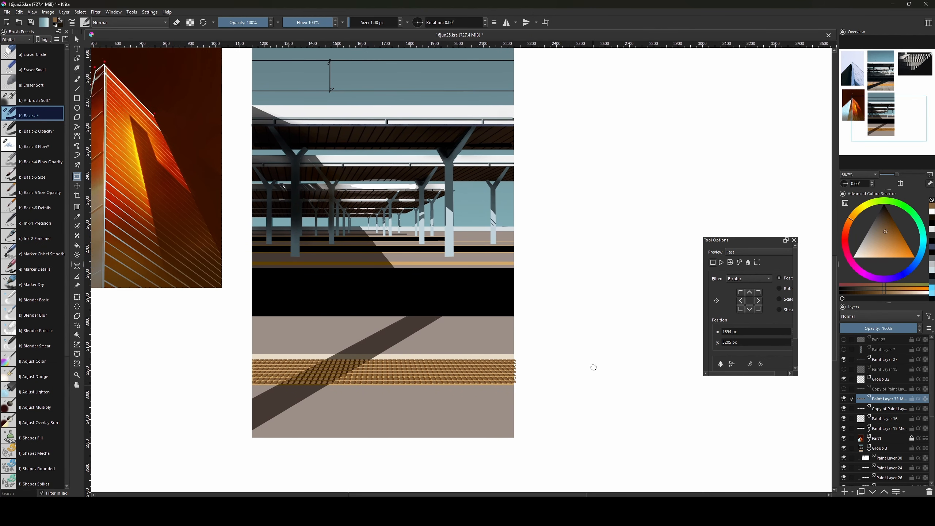
pyautogui.click(410, 375)
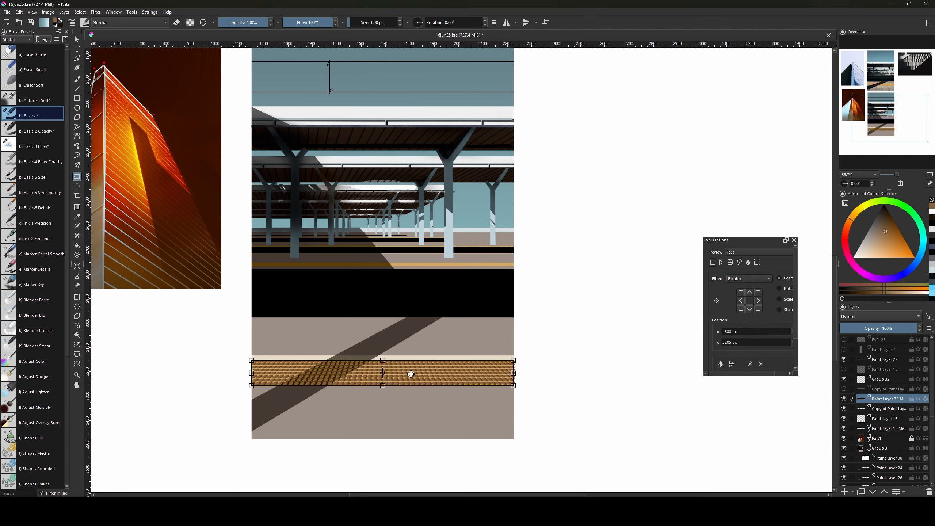
# Set the duplicate strip's opacity to 21% and bring the main strip layer to about 88%.
pyautogui.click(863, 329)
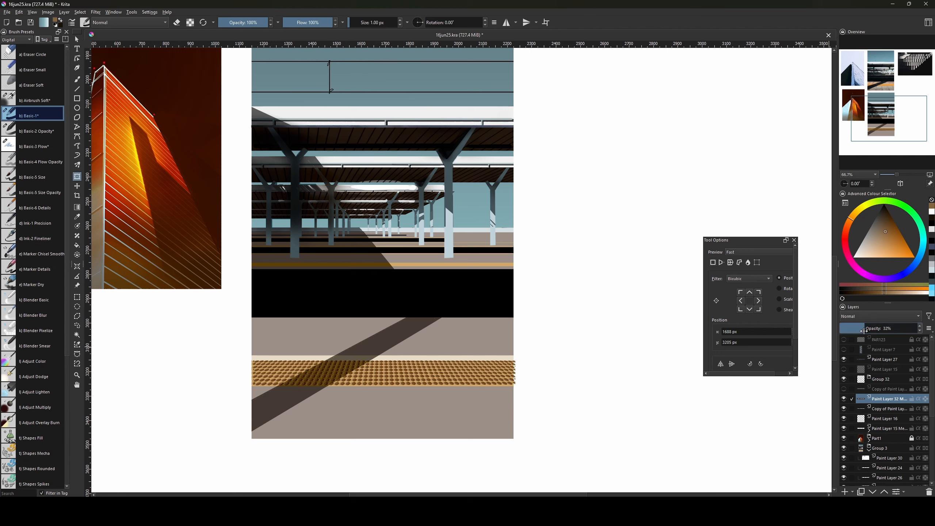
pyautogui.click(878, 409)
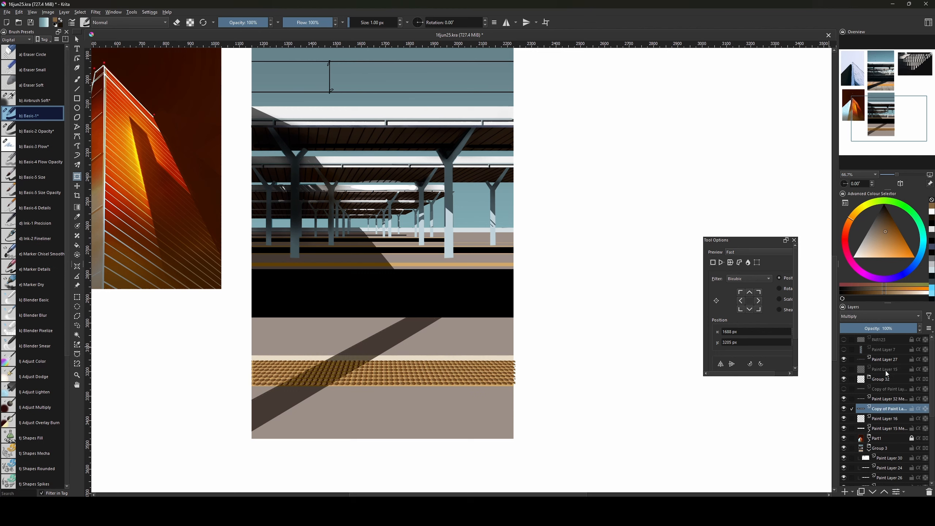
pyautogui.click(857, 328)
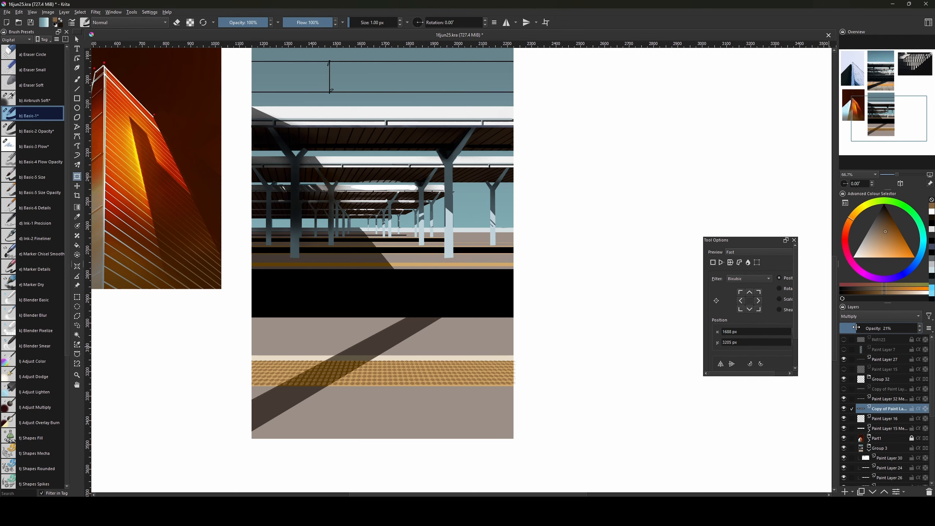
pyautogui.click(872, 398)
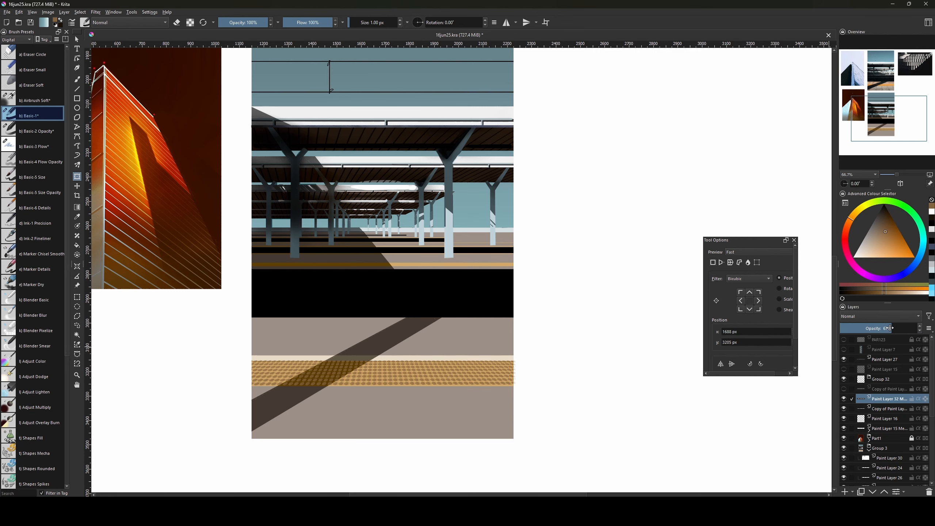
pyautogui.moveTo(889, 327); pyautogui.dragTo(908, 328)
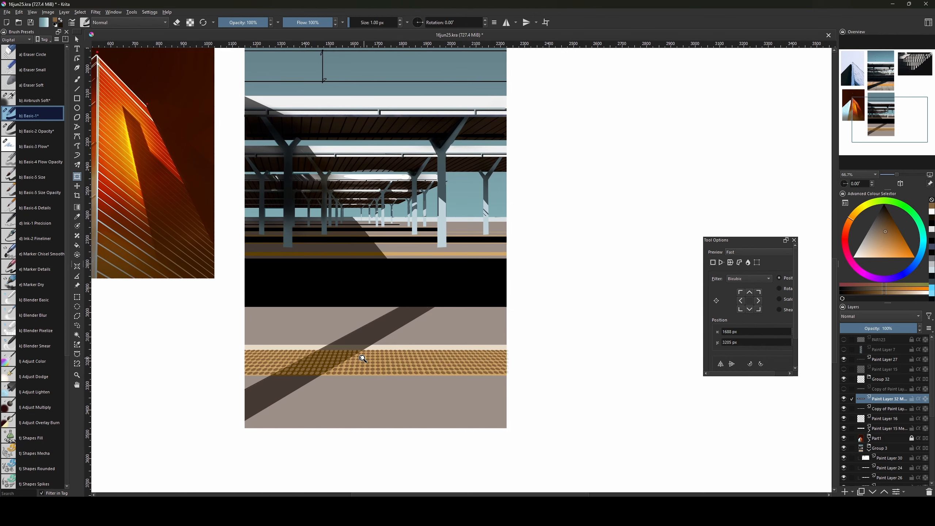
pyautogui.hotkey('ctrl', 'u')
# Darken the paving strip by setting its lightness to -7.
pyautogui.moveTo(699, 362)
pyautogui.mouseDown()
pyautogui.moveTo(718, 363)
pyautogui.moveTo(682, 366)
pyautogui.moveTo(667, 349)
pyautogui.moveTo(688, 348)
pyautogui.mouseUp()
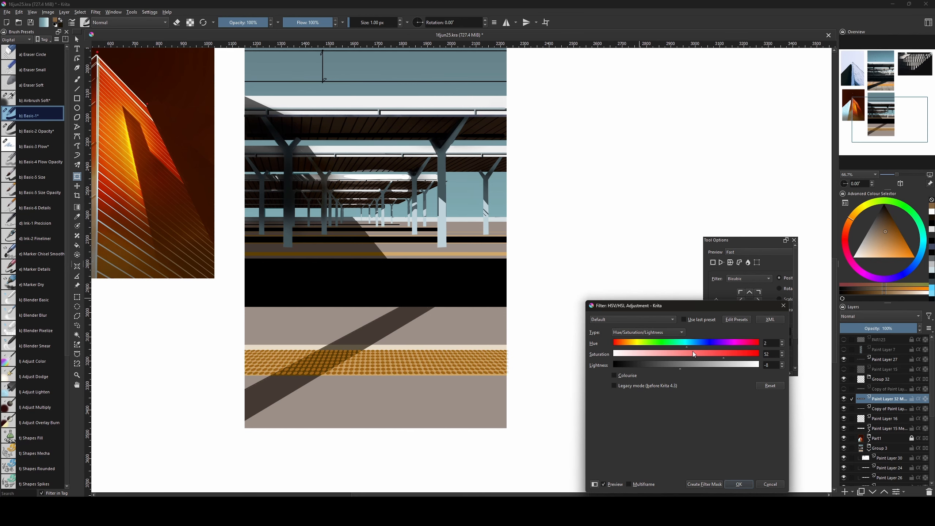
pyautogui.click(738, 483)
pyautogui.moveTo(612, 349)
pyautogui.mouseDown()
pyautogui.moveTo(619, 489)
pyautogui.moveTo(620, 326)
pyautogui.moveTo(611, 364)
pyautogui.mouseUp()
# Duplicate the paving strip layer and compare it with the copy hidden and shown.
pyautogui.hotkey('ctrl', 'j')
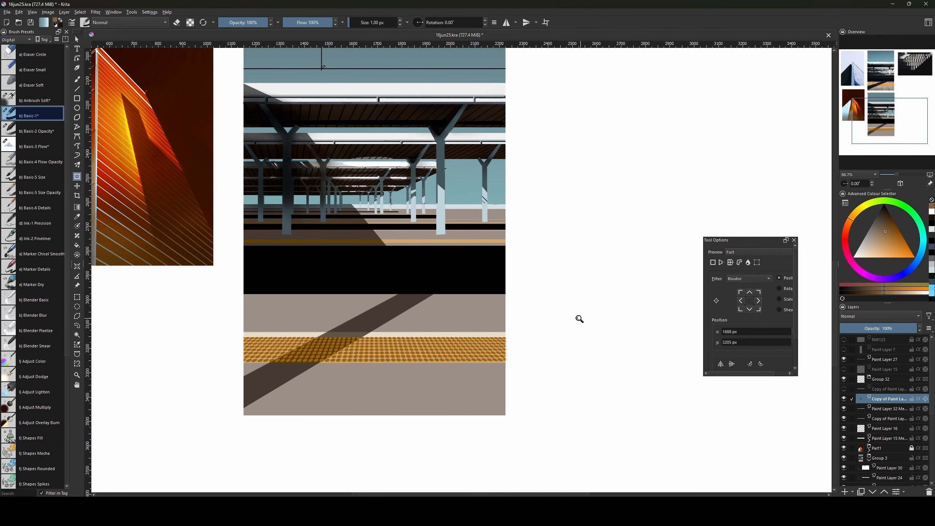
pyautogui.click(419, 353)
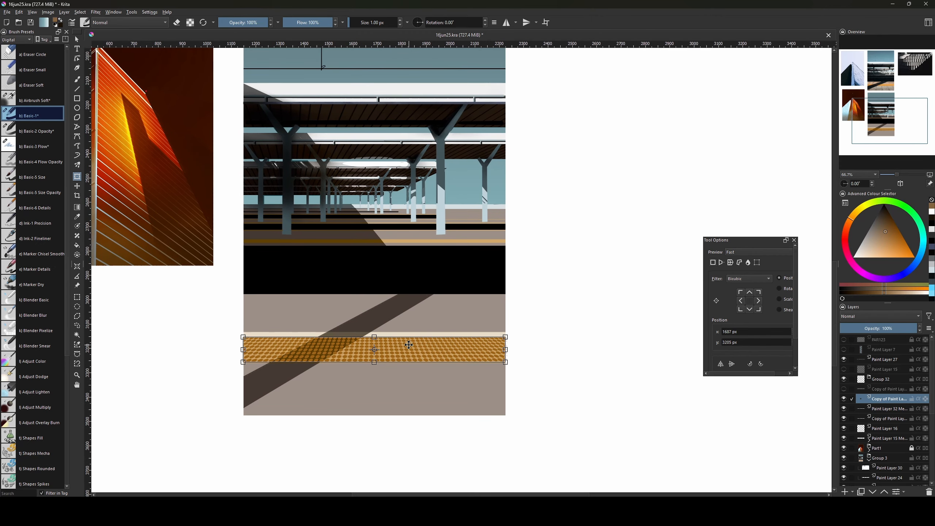
pyautogui.press('Return')
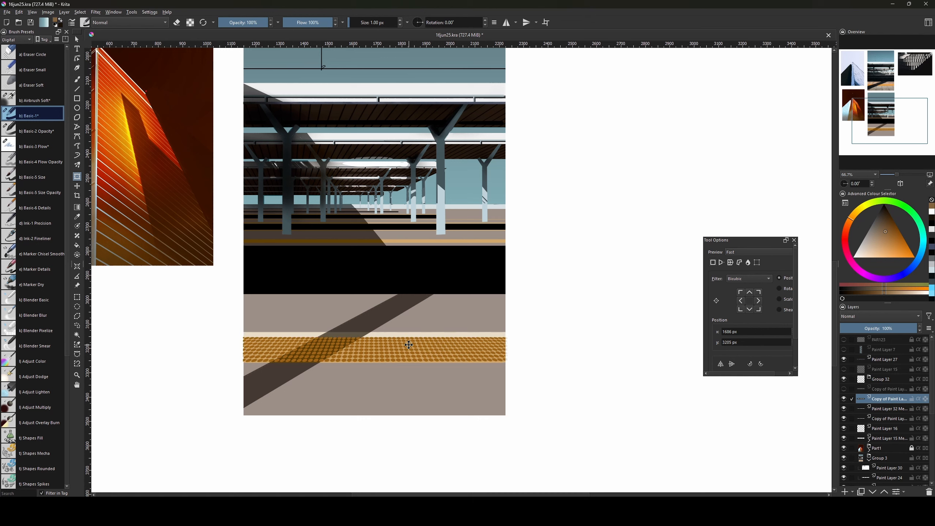
pyautogui.press('b')
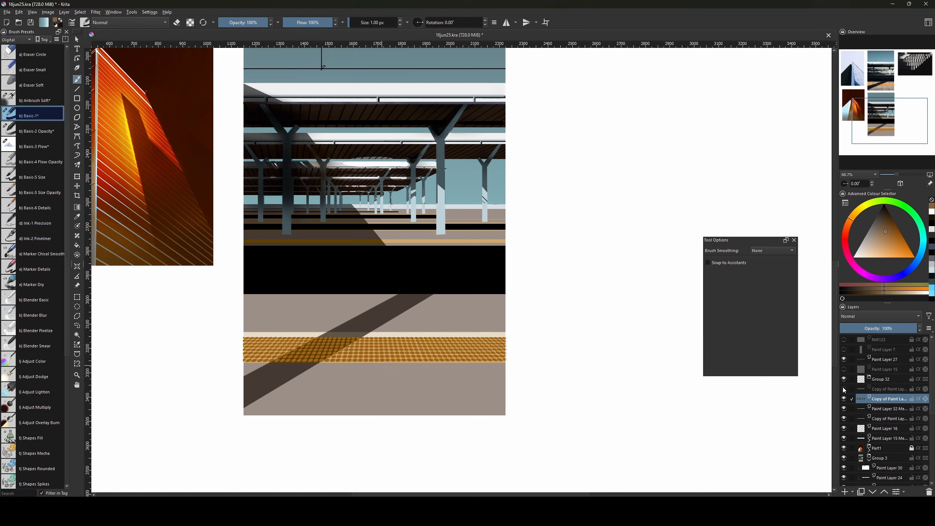
pyautogui.click(844, 399)
pyautogui.click(844, 400)
pyautogui.keyDown('ctrl'); pyautogui.click(861, 409); pyautogui.keyUp('ctrl')
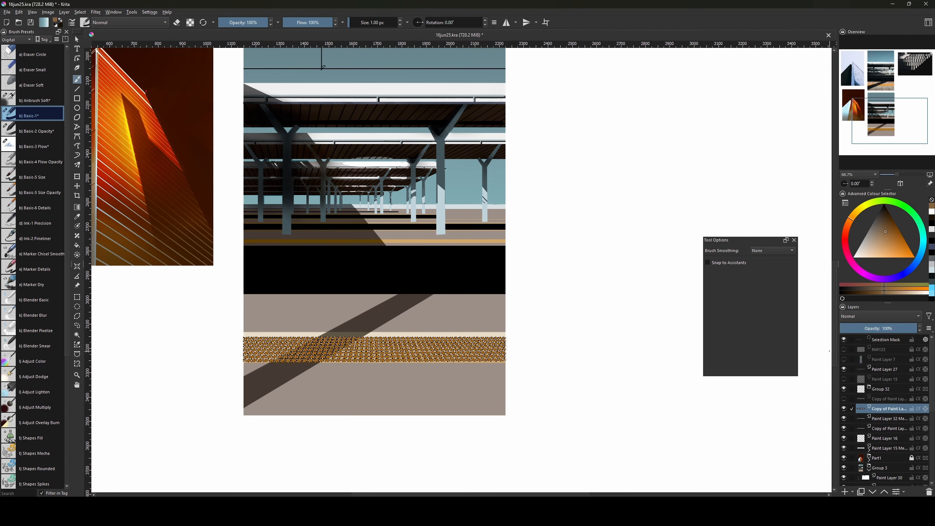
pyautogui.hotkey('ctrl', 'shift', 'a')
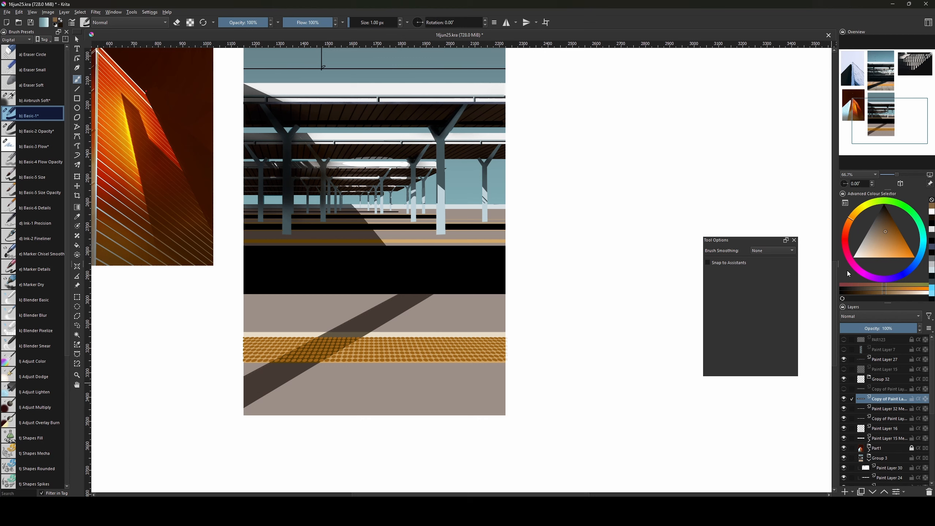
# Raise the duplicate strip's lightness to 59, then zoom in on the paving strip at 100%.
pyautogui.hotkey('ctrl', 'u')
pyautogui.click(730, 367)
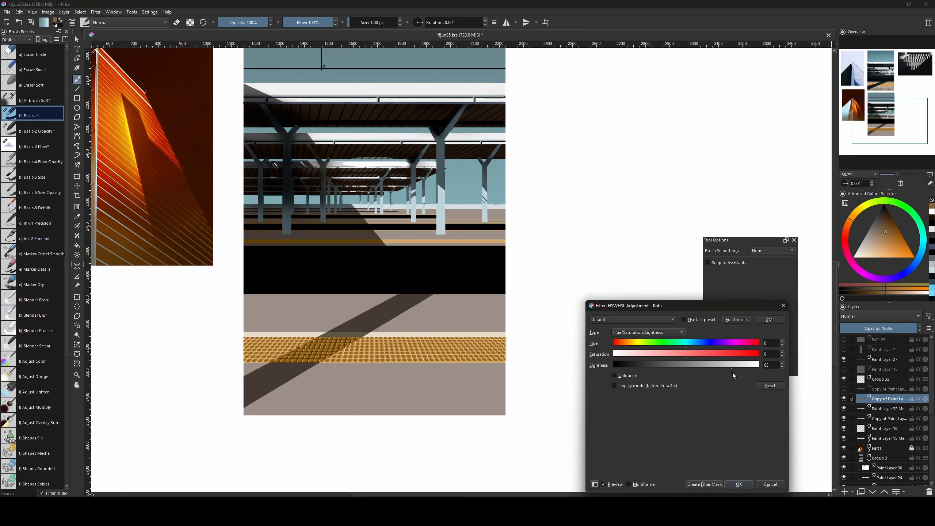
pyautogui.click(738, 484)
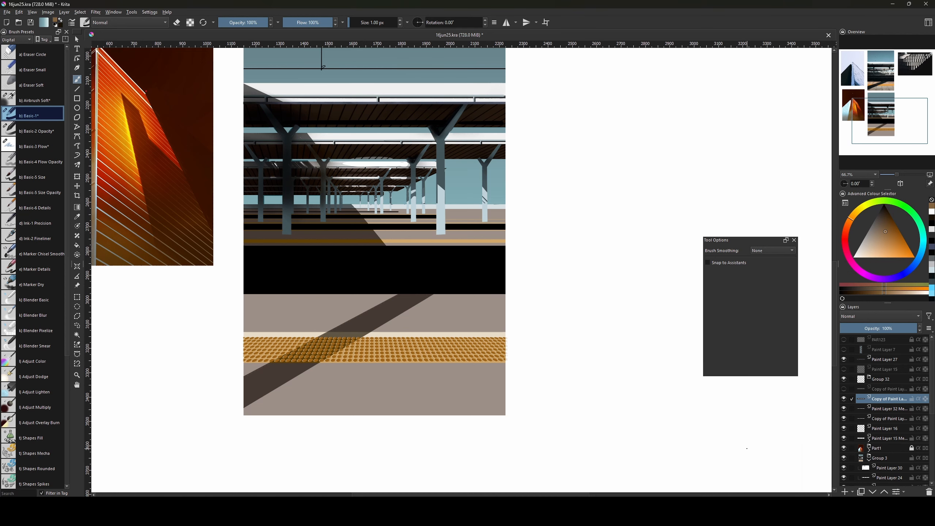
pyautogui.press('1')
pyautogui.hotkey('ctrl', '+')
pyautogui.moveTo(534, 430); pyautogui.dragTo(528, 359)
# Shift the lower duplicate strip slightly left and raise its opacity to 100%.
pyautogui.click(875, 421)
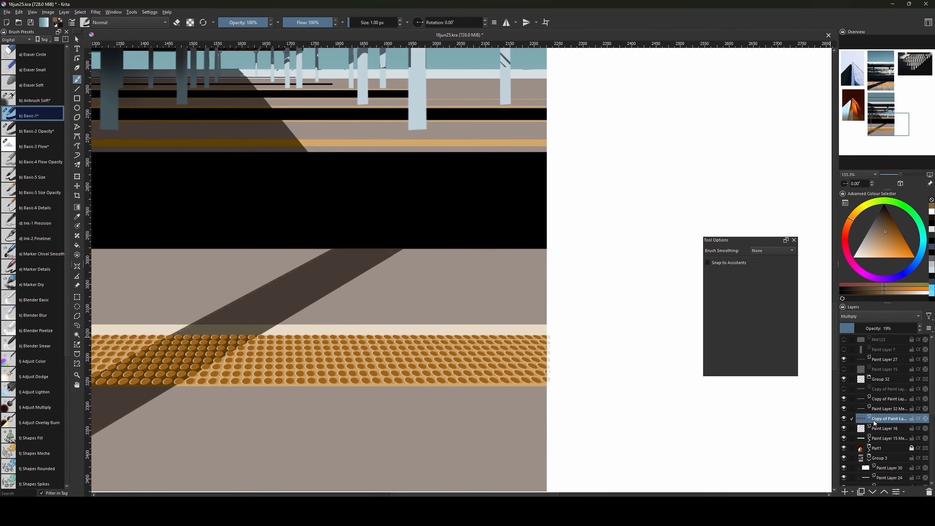
pyautogui.hotkey('ctrl', 't')
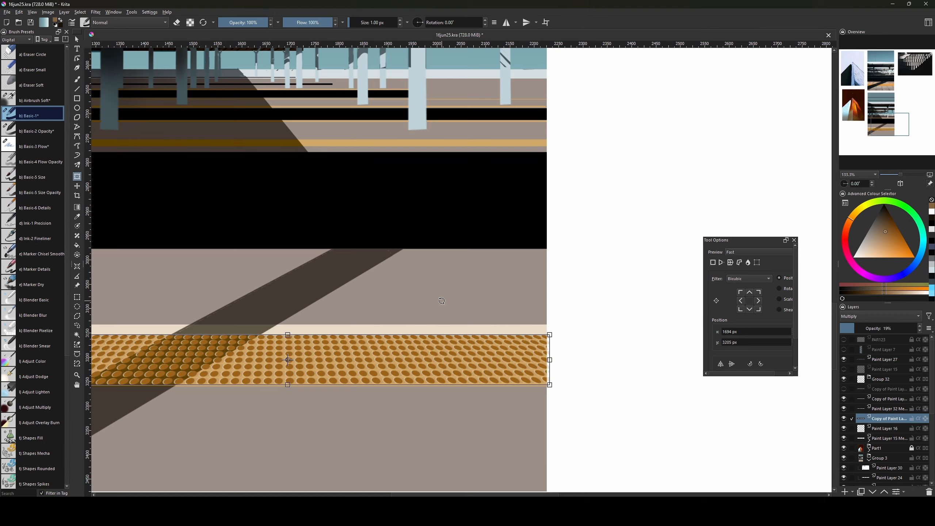
pyautogui.press('Left')
pyautogui.press('Return')
pyautogui.press('b')
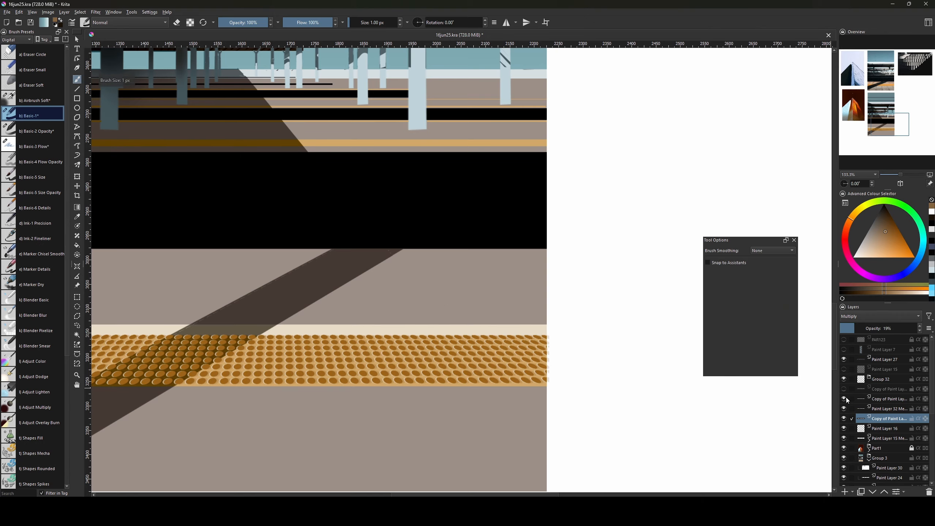
pyautogui.keyDown('ctrl'); pyautogui.click(862, 409); pyautogui.keyUp('ctrl')
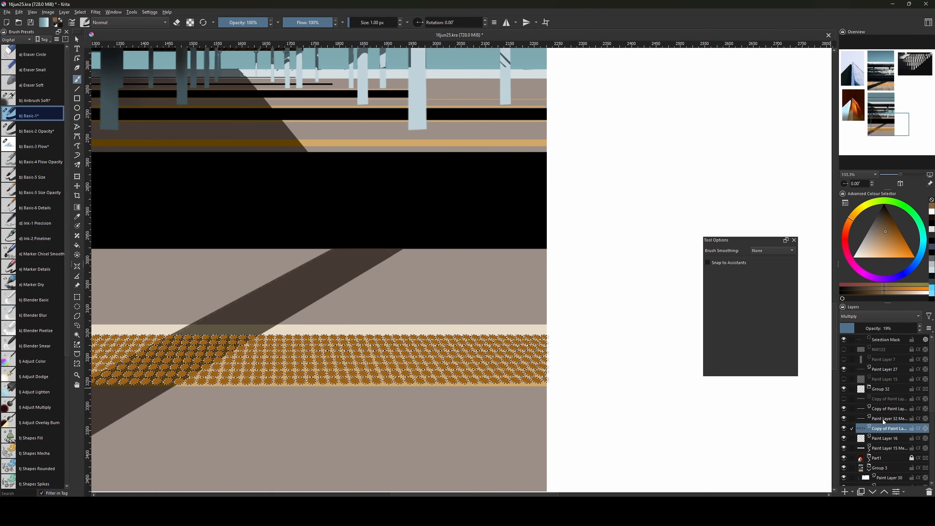
pyautogui.hotkey('ctrl', 'shift', 'a')
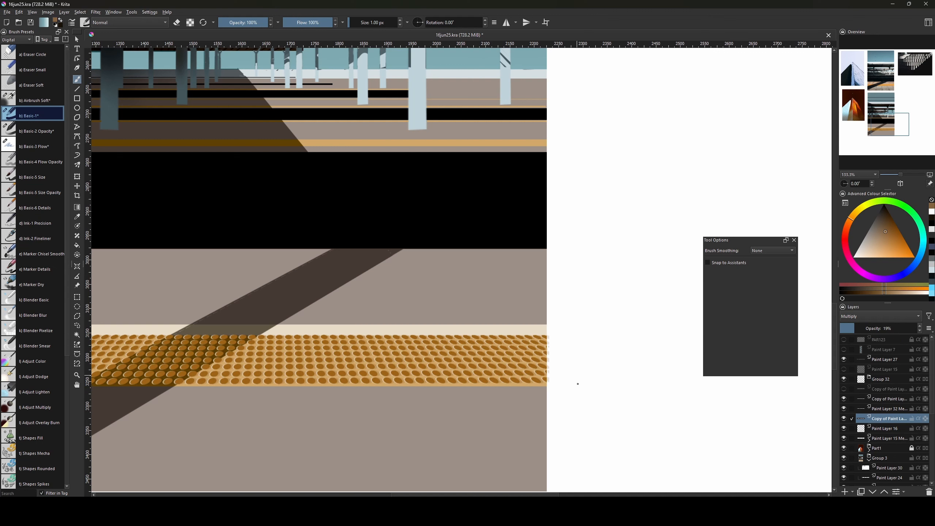
pyautogui.moveTo(592, 405); pyautogui.dragTo(615, 402)
pyautogui.moveTo(872, 329)
pyautogui.mouseDown()
pyautogui.moveTo(931, 328)
pyautogui.moveTo(889, 326)
pyautogui.mouseUp()
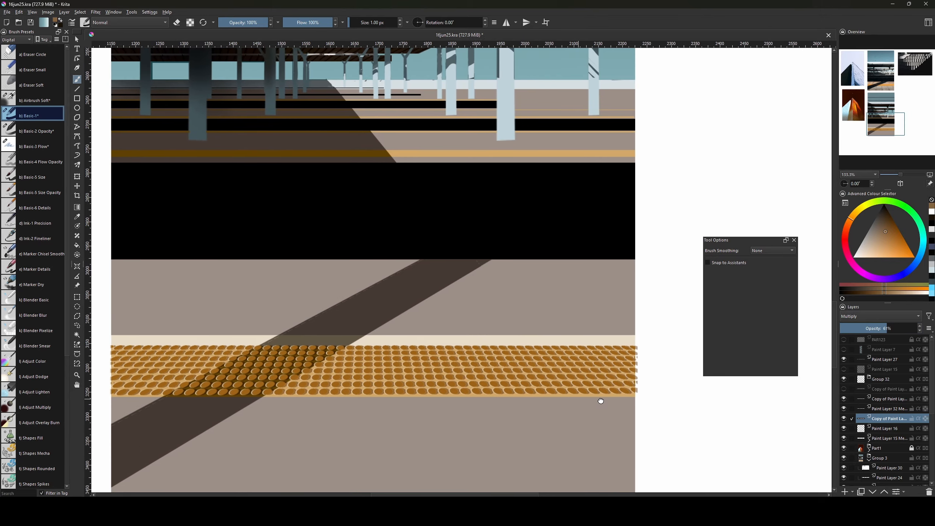
# Merge the main paving strip and its two duplicates into one layer.
pyautogui.click(885, 409)
pyautogui.keyDown('ctrl'); pyautogui.click(886, 399); pyautogui.keyUp('ctrl')
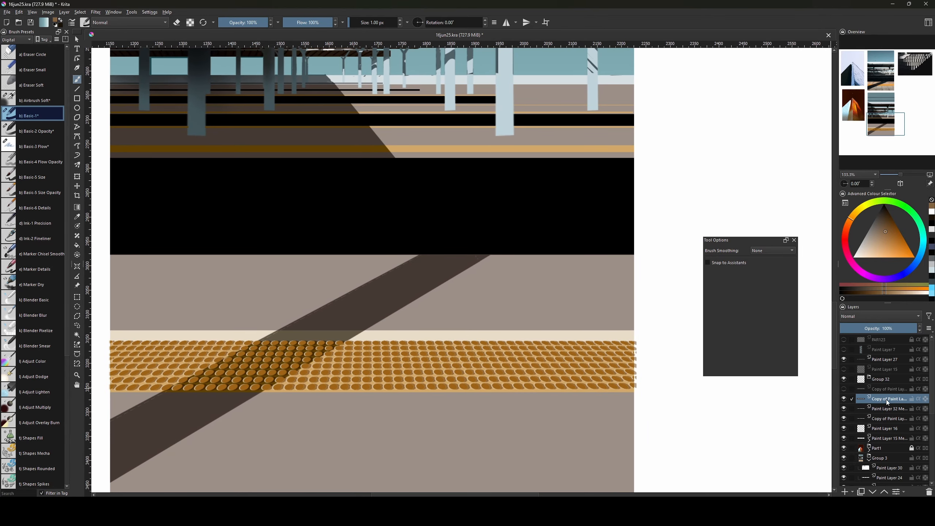
pyautogui.keyDown('ctrl'); pyautogui.click(882, 416); pyautogui.keyUp('ctrl')
pyautogui.hotkey('ctrl', 'e')
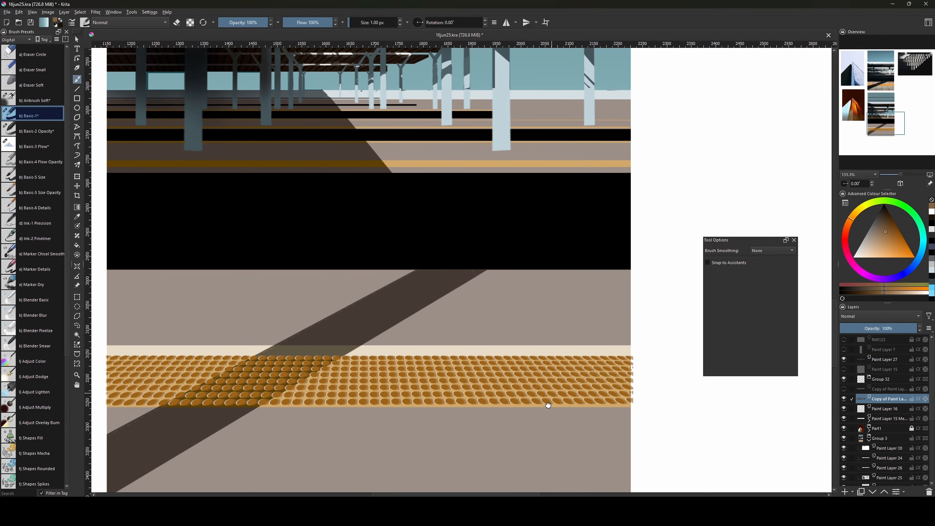
pyautogui.moveTo(555, 386); pyautogui.dragTo(550, 375)
# Fill a polygonal selection of the diagonal shadow area with dark brown.
pyautogui.click(77, 325)
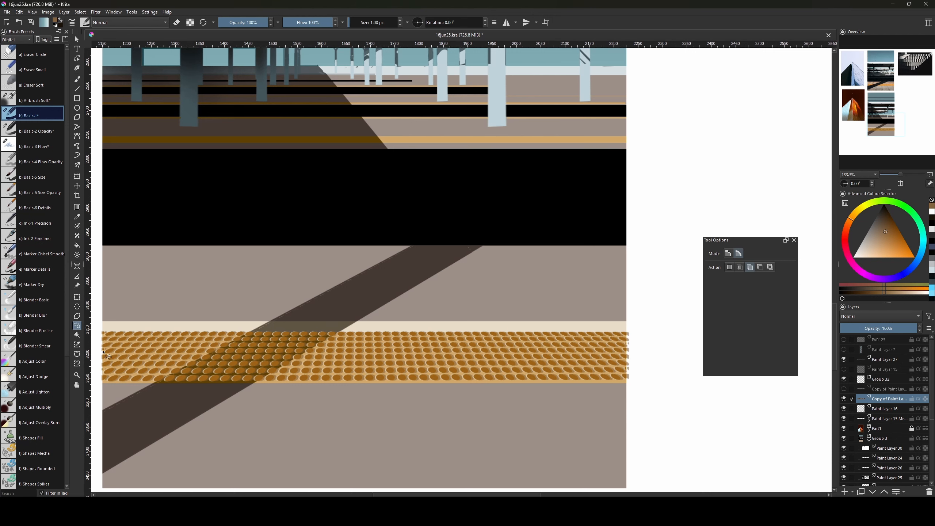
pyautogui.click(77, 316)
pyautogui.click(415, 243)
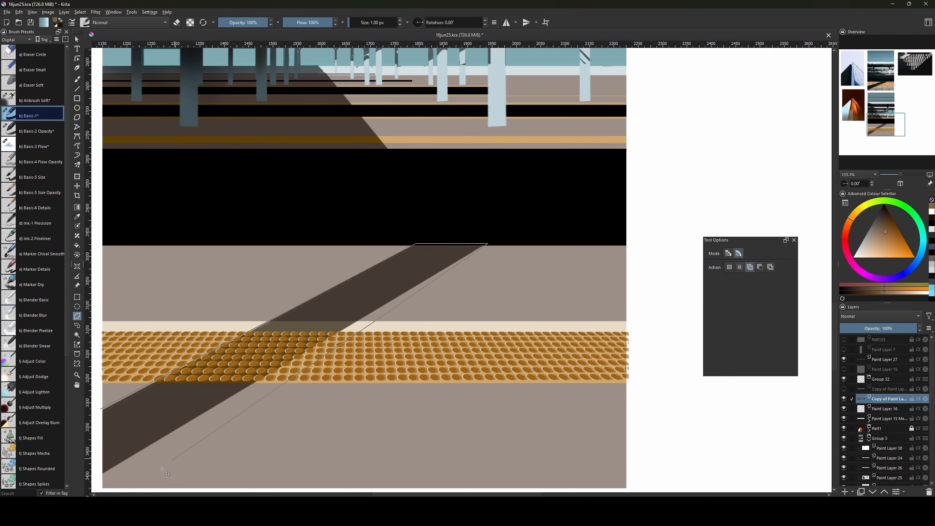
pyautogui.click(98, 476)
pyautogui.doubleClick(100, 408)
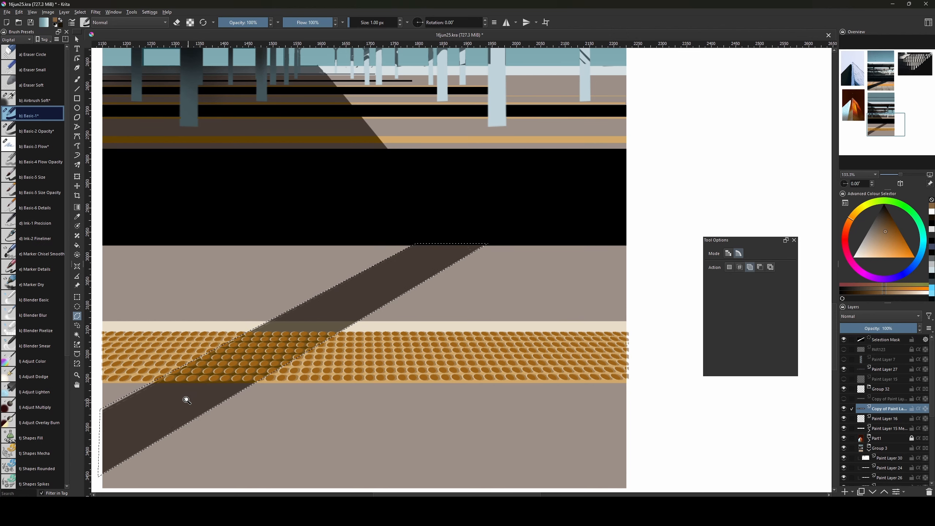
pyautogui.hotkey('shift', 'BackSpace')
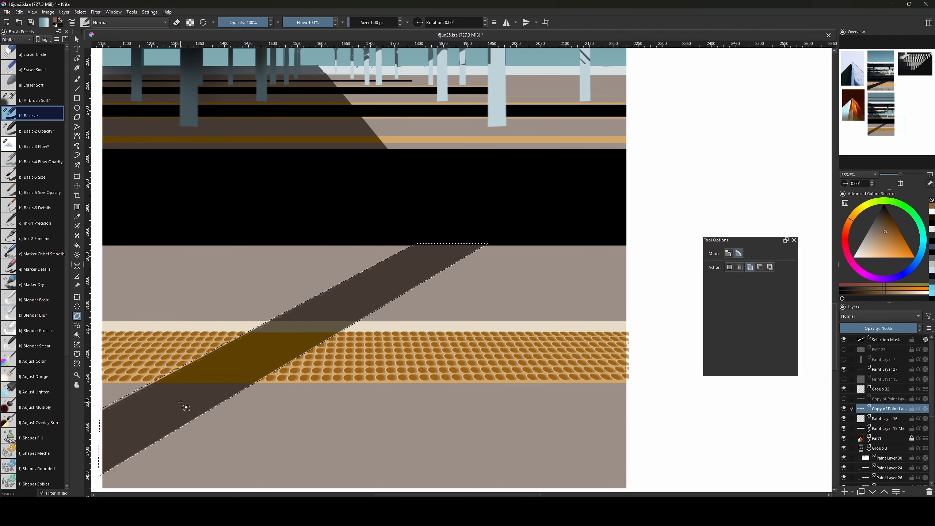
pyautogui.hotkey('ctrl', 'shift', 'a')
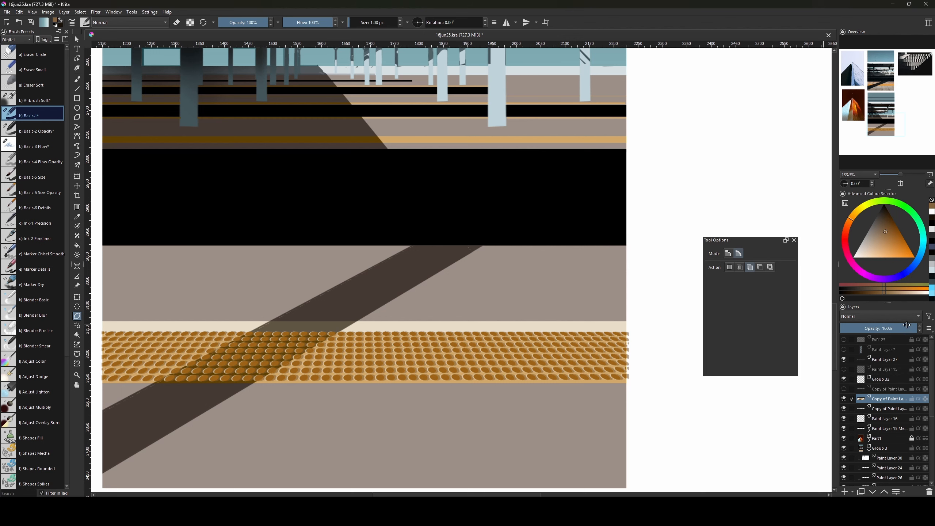
# Set the shadow layer to Multiply blending and zoom out to view the painting.
pyautogui.click(872, 315)
pyautogui.click(869, 309)
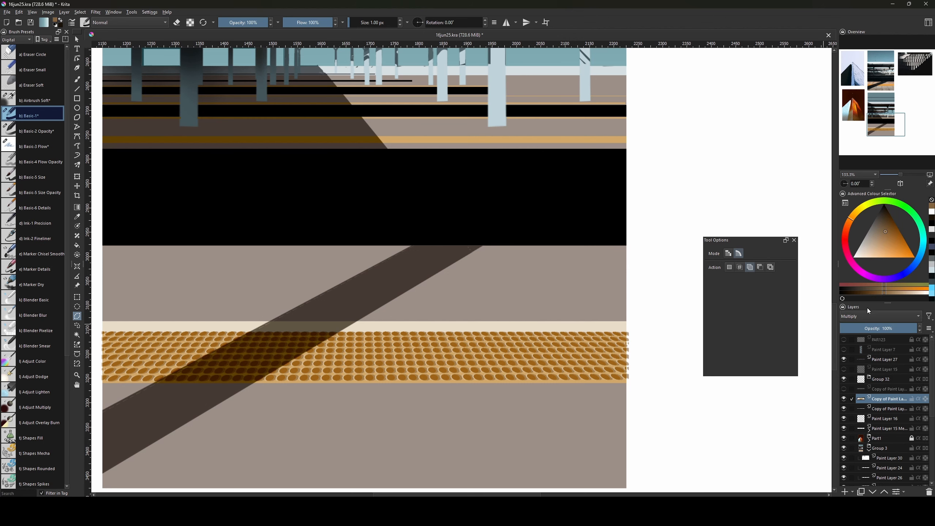
pyautogui.press('-')
pyautogui.press('-')
# Pan the view up to the platform reference photo above the painting.
pyautogui.press('space')
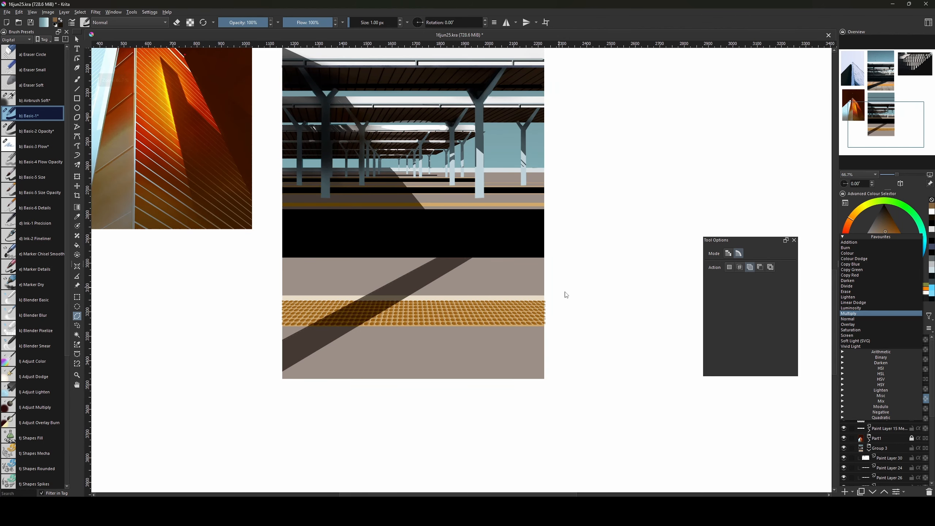
pyautogui.moveTo(563, 293); pyautogui.dragTo(535, 451)
pyautogui.click(526, 450)
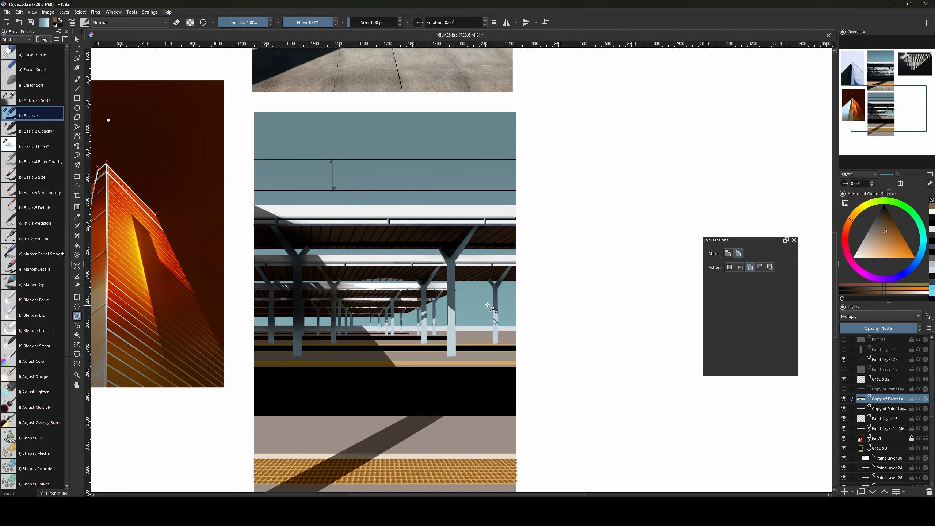
pyautogui.press('space')
pyautogui.moveTo(492, 306); pyautogui.dragTo(501, 382)
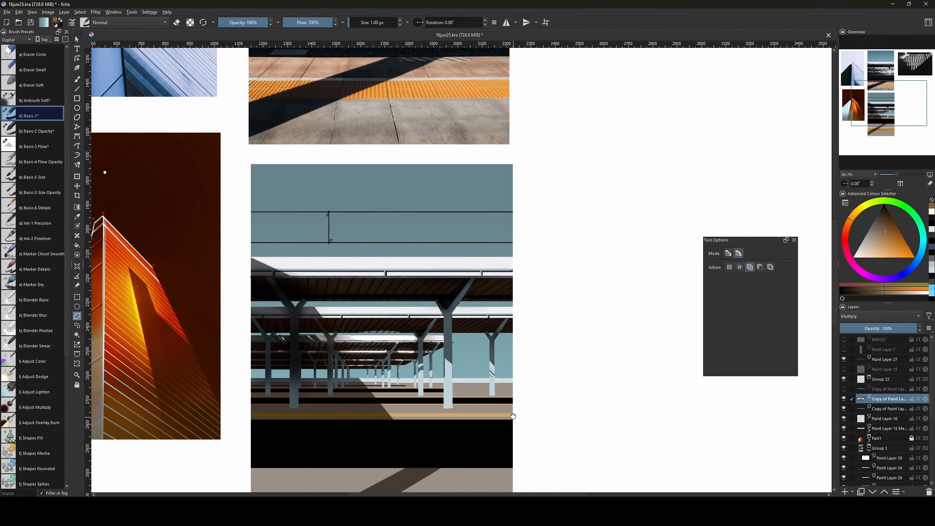
pyautogui.moveTo(505, 449)
pyautogui.mouseDown()
pyautogui.moveTo(503, 383)
pyautogui.moveTo(508, 436)
pyautogui.mouseUp()
pyautogui.moveTo(501, 397); pyautogui.dragTo(508, 445)
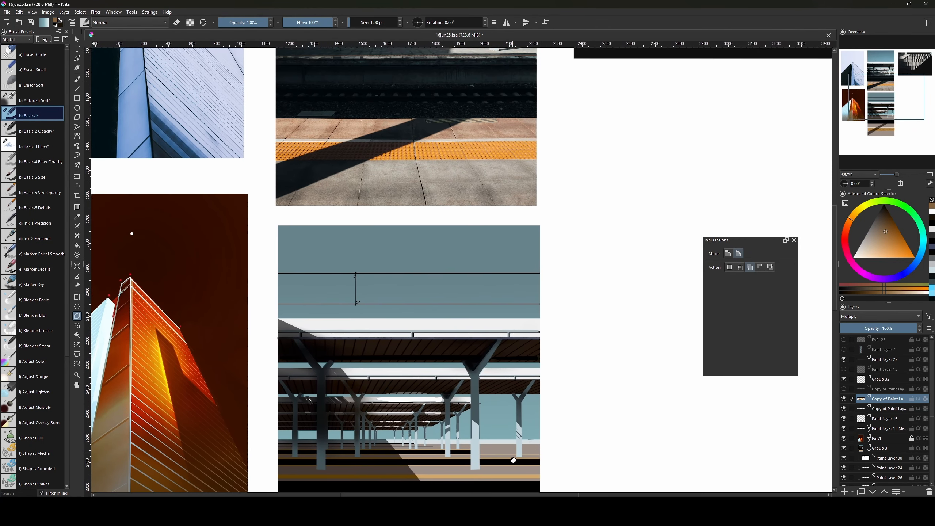
pyautogui.moveTo(479, 351); pyautogui.dragTo(473, 394)
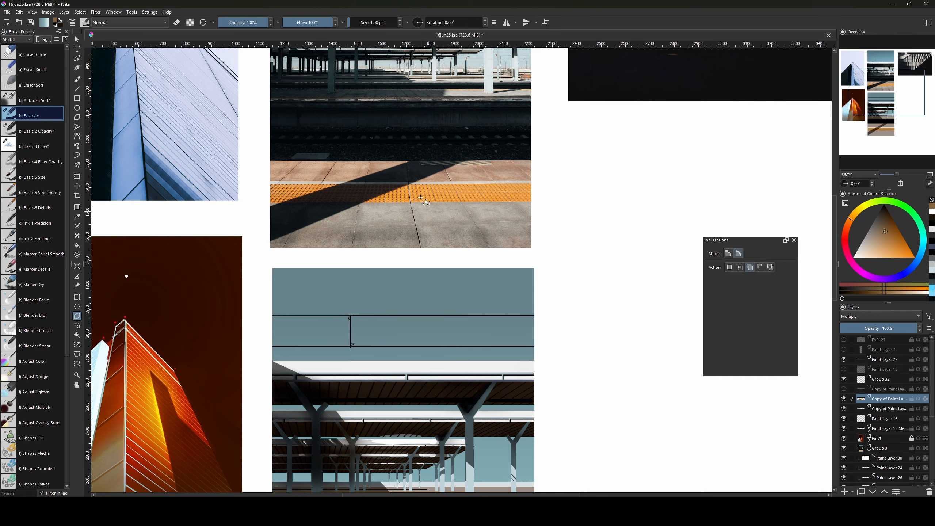
pyautogui.press('space')
pyautogui.moveTo(460, 164); pyautogui.dragTo(465, 253)
pyautogui.moveTo(449, 218); pyautogui.dragTo(445, 249)
pyautogui.moveTo(408, 210); pyautogui.dragTo(408, 219)
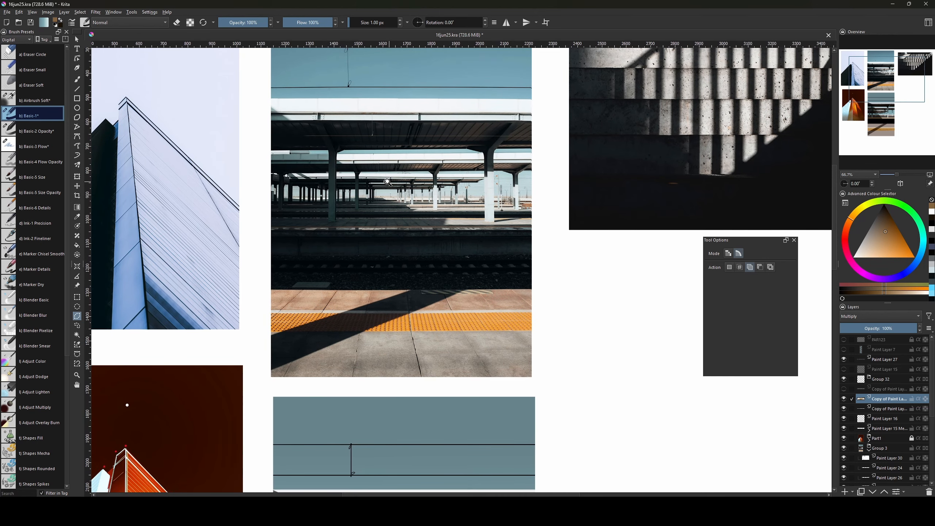
# Zoom in on the reference photo to study the platform edge and pillar details.
pyautogui.hotkey('ctrl', '+')
pyautogui.hotkey('ctrl', '+')
pyautogui.moveTo(313, 134); pyautogui.dragTo(338, 255)
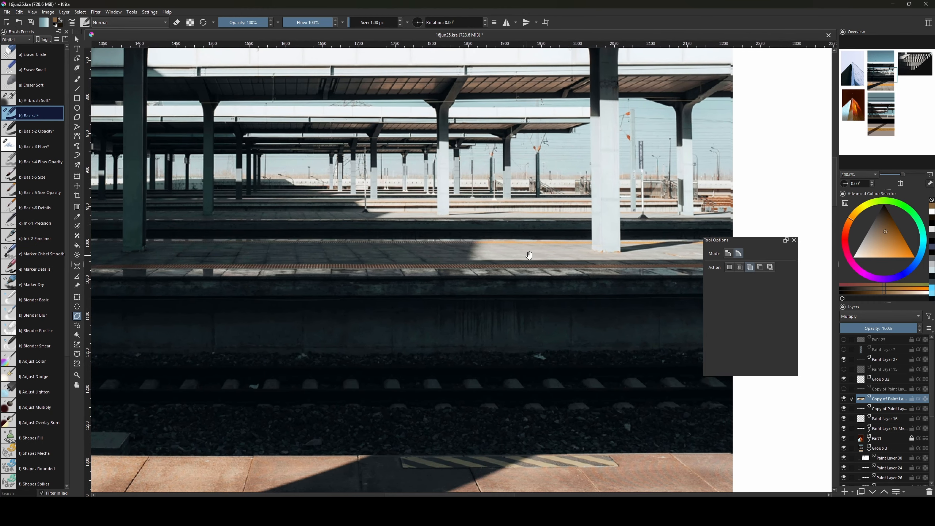
pyautogui.moveTo(440, 271); pyautogui.dragTo(368, 263)
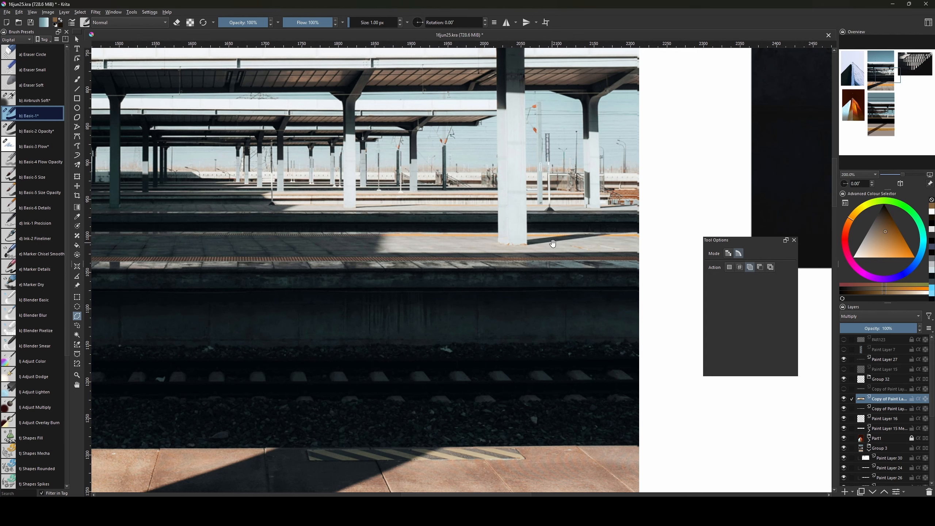
pyautogui.moveTo(388, 201); pyautogui.dragTo(323, 224)
pyautogui.scroll(-4, 323, 211)
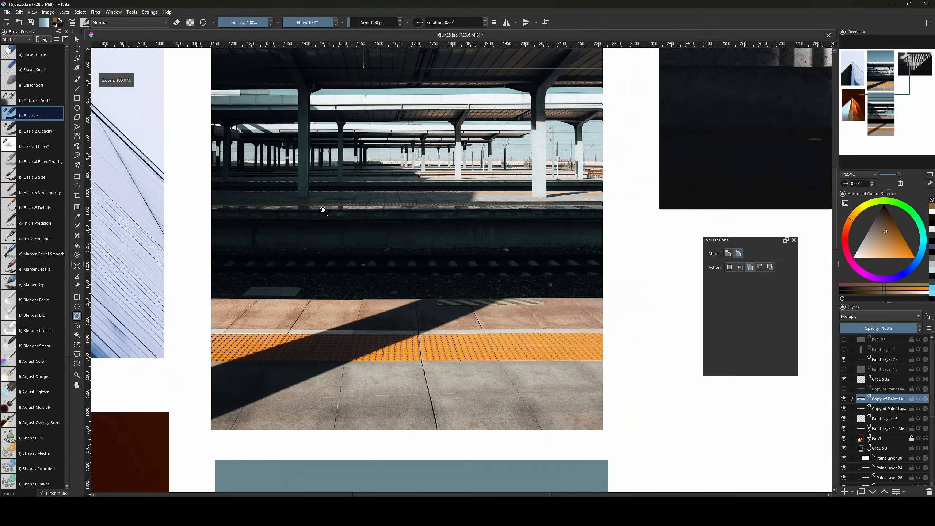
pyautogui.scroll(-5, 546, 359)
pyautogui.scroll(-2, 563, 369)
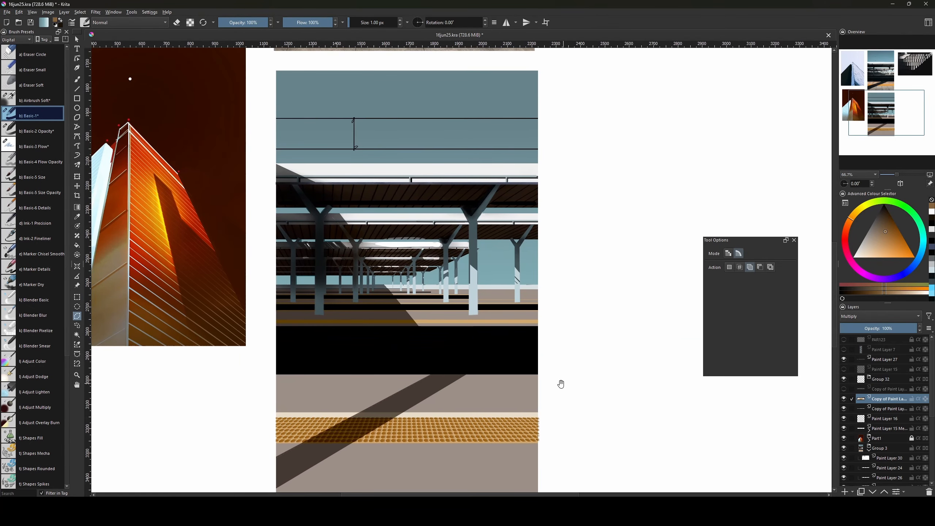
pyautogui.scroll(4, 541, 428)
# Return to the painted platform, add empty Paint Layer 33, and pick the basic brush preset.
pyautogui.moveTo(546, 457)
pyautogui.mouseDown()
pyautogui.moveTo(523, 359)
pyautogui.moveTo(523, 307)
pyautogui.mouseUp()
pyautogui.press('Insert')
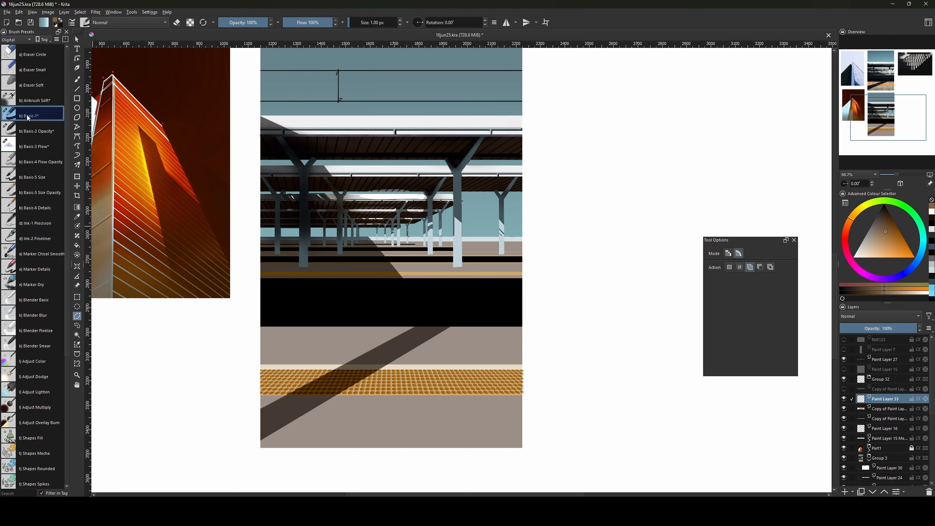
pyautogui.click(28, 118)
# Set a 5 px black brush and draw the first straight vertical line beside the painting.
pyautogui.hotkey('ctrl', '-')
pyautogui.hotkey('ctrl', '-')
pyautogui.moveTo(511, 354); pyautogui.dragTo(435, 424)
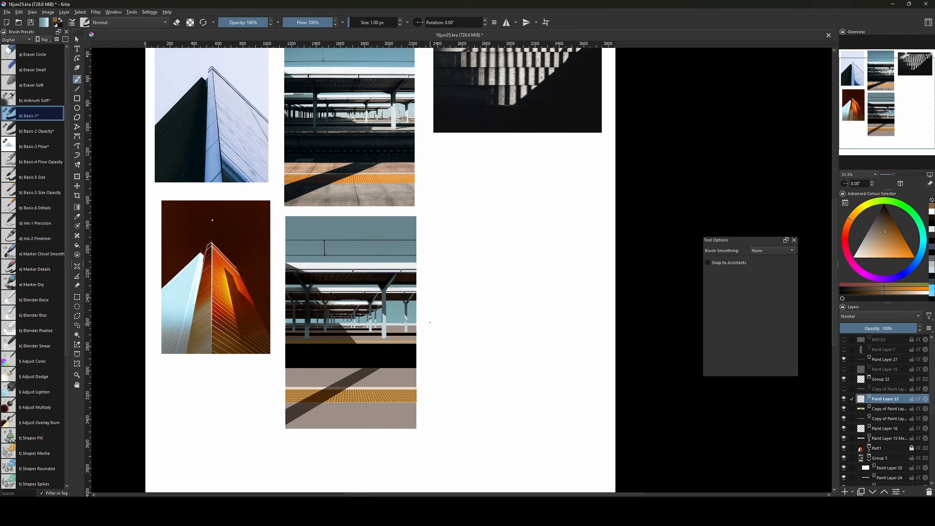
pyautogui.press('v')
pyautogui.moveTo(443, 286); pyautogui.dragTo(443, 432)
pyautogui.hotkey('ctrl', 'z')
pyautogui.moveTo(872, 229); pyautogui.dragTo(890, 187)
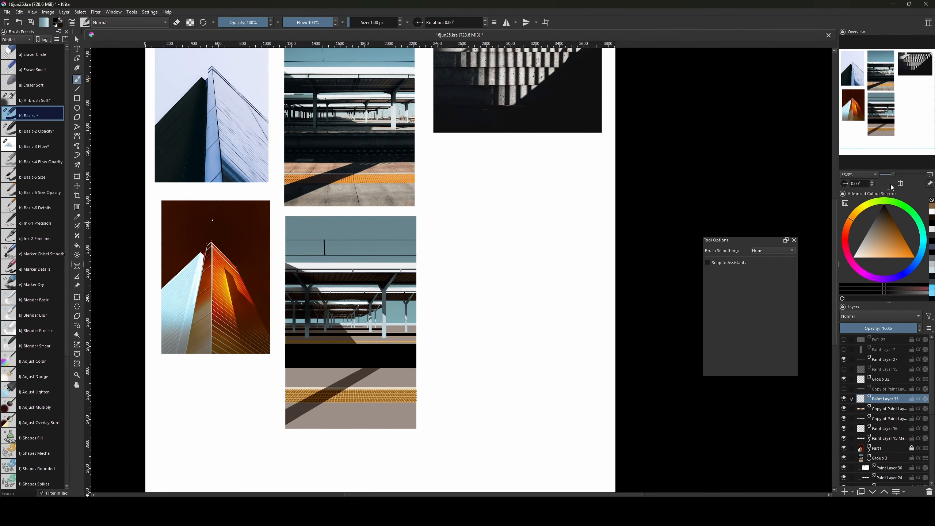
pyautogui.press('v')
pyautogui.moveTo(466, 269); pyautogui.dragTo(466, 426)
pyautogui.hotkey('ctrl', 'z')
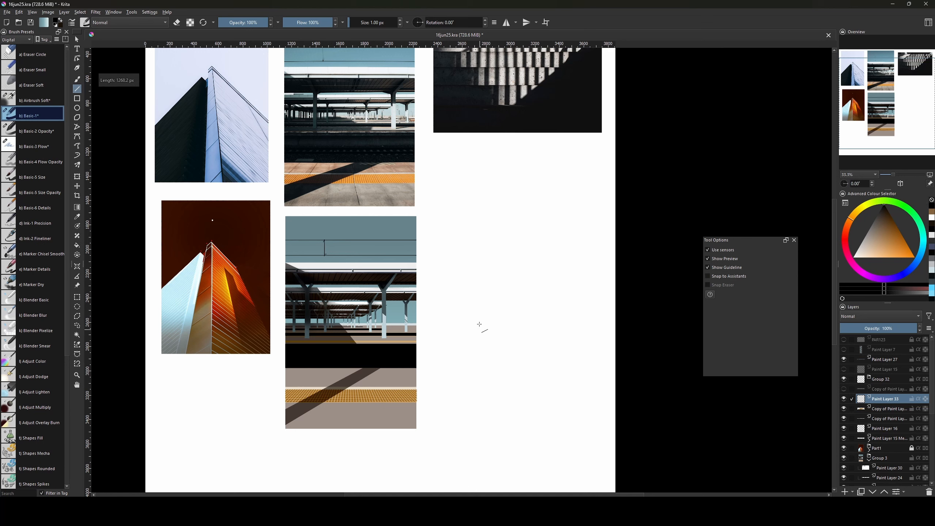
pyautogui.press(']')
pyautogui.press(']')
pyautogui.press(']')
pyautogui.press(']')
pyautogui.press('v')
pyautogui.moveTo(466, 274); pyautogui.dragTo(466, 444)
# Draw a row of further parallel vertical lines, redrawing the misplaced sixth one.
pyautogui.press('v')
pyautogui.moveTo(473, 275); pyautogui.dragTo(473, 440)
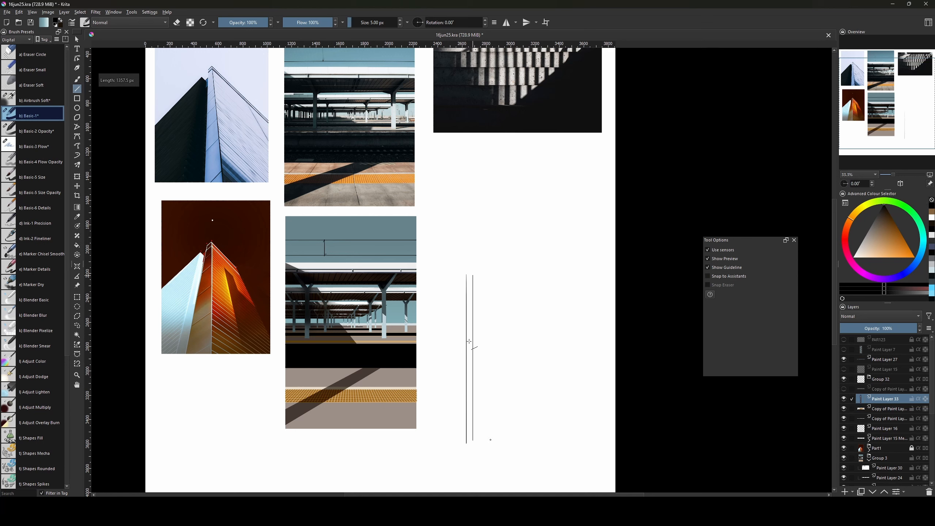
pyautogui.moveTo(485, 294); pyautogui.dragTo(484, 450)
pyautogui.press('v')
pyautogui.moveTo(487, 273); pyautogui.dragTo(492, 414)
pyautogui.moveTo(499, 273)
pyautogui.mouseDown()
pyautogui.moveTo(499, 435)
pyautogui.moveTo(509, 425)
pyautogui.mouseUp()
pyautogui.press('v')
pyautogui.hotkey('ctrl', 'z')
pyautogui.press('v')
pyautogui.moveTo(507, 272); pyautogui.dragTo(515, 437)
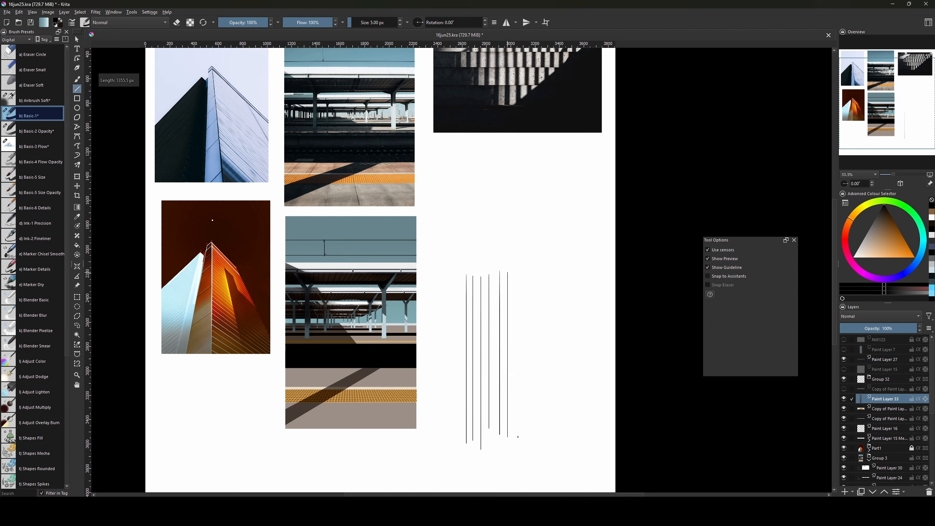
pyautogui.moveTo(516, 276)
pyautogui.mouseDown()
pyautogui.moveTo(521, 439)
pyautogui.moveTo(530, 393)
pyautogui.moveTo(531, 438)
pyautogui.mouseUp()
pyautogui.moveTo(539, 278); pyautogui.dragTo(539, 436)
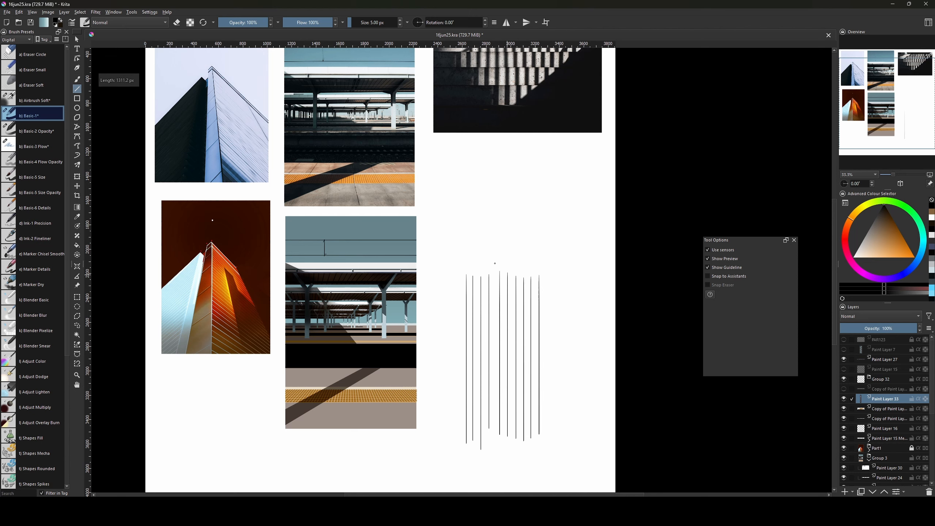
# Shift the group of lines left and duplicate the lines layer.
pyautogui.hotkey('ctrl', 't')
pyautogui.moveTo(493, 333)
pyautogui.mouseDown()
pyautogui.moveTo(447, 329)
pyautogui.moveTo(530, 313)
pyautogui.mouseUp()
pyautogui.press('Return')
pyautogui.hotkey('ctrl', 'j')
pyautogui.hotkey('ctrl', 't')
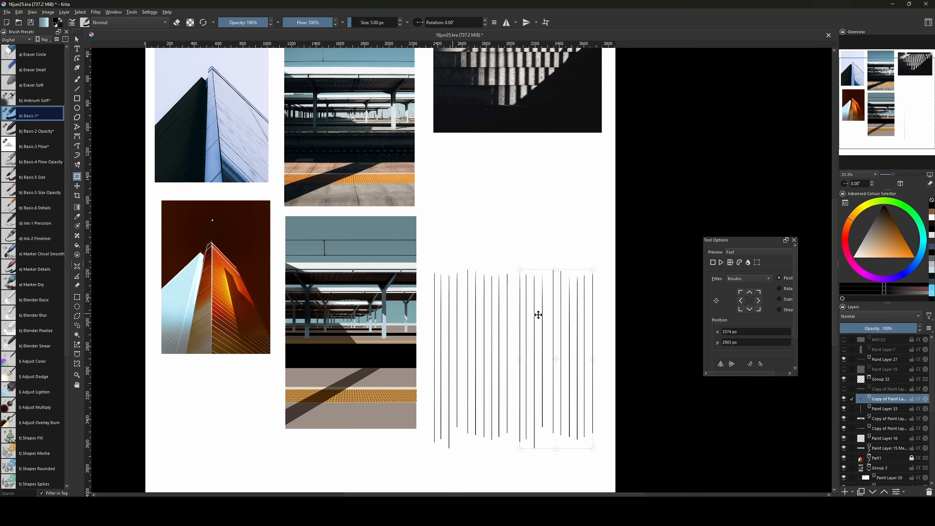
# Repeatedly duplicate, offset and merge the line copies into one wide block of stripes.
pyautogui.press('Return')
pyautogui.hotkey('ctrl', 'e')
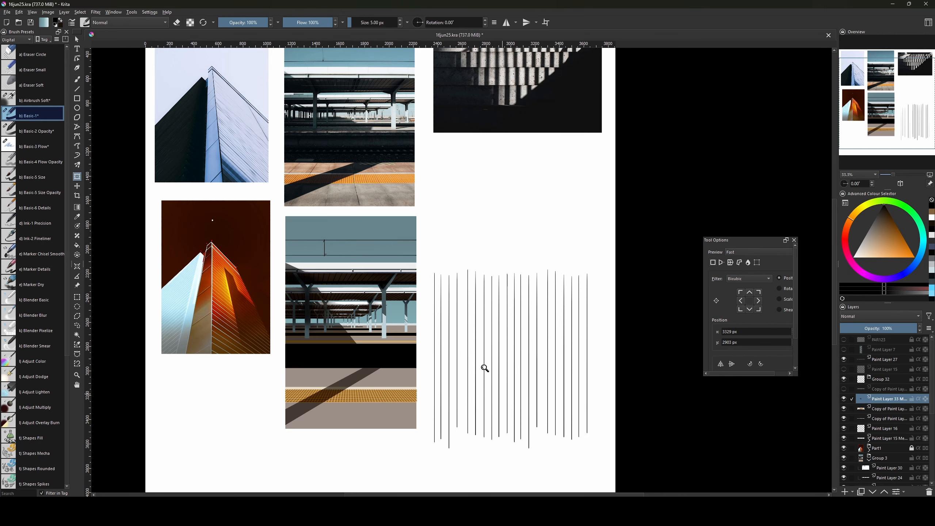
pyautogui.hotkey('ctrl', 't')
pyautogui.moveTo(526, 351)
pyautogui.mouseDown()
pyautogui.moveTo(397, 350)
pyautogui.moveTo(511, 349)
pyautogui.moveTo(508, 331)
pyautogui.moveTo(539, 341)
pyautogui.moveTo(494, 351)
pyautogui.moveTo(482, 338)
pyautogui.mouseUp()
pyautogui.press('Return')
pyautogui.hotkey('ctrl', 'j')
pyautogui.press('Return')
pyautogui.press('v')
pyautogui.hotkey('ctrl', 't')
pyautogui.press('Return')
pyautogui.hotkey('ctrl', 'e')
pyautogui.hotkey('ctrl', 't')
pyautogui.press('Return')
# Trim the uneven tops and bottoms of the stripes and move them over the platform painting.
pyautogui.hotkey('ctrl', 'r')
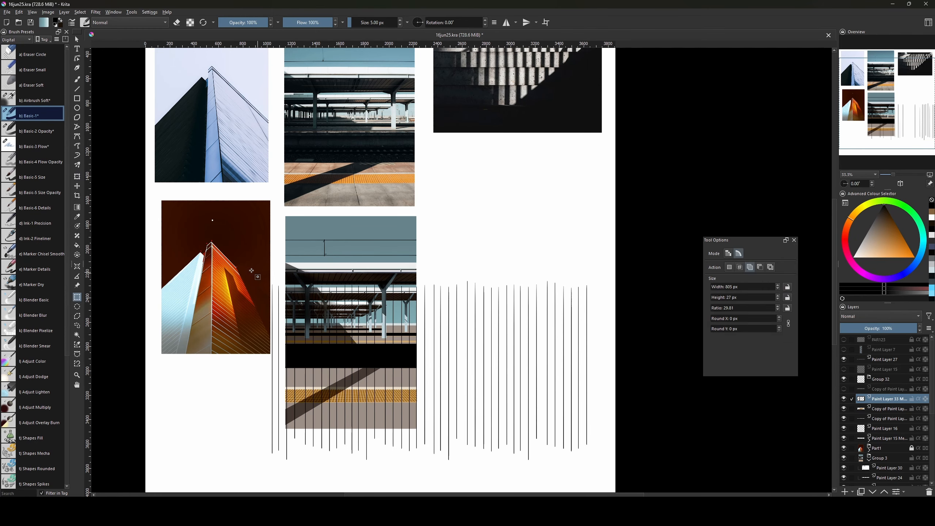
pyautogui.moveTo(252, 271); pyautogui.dragTo(602, 291)
pyautogui.press('Delete')
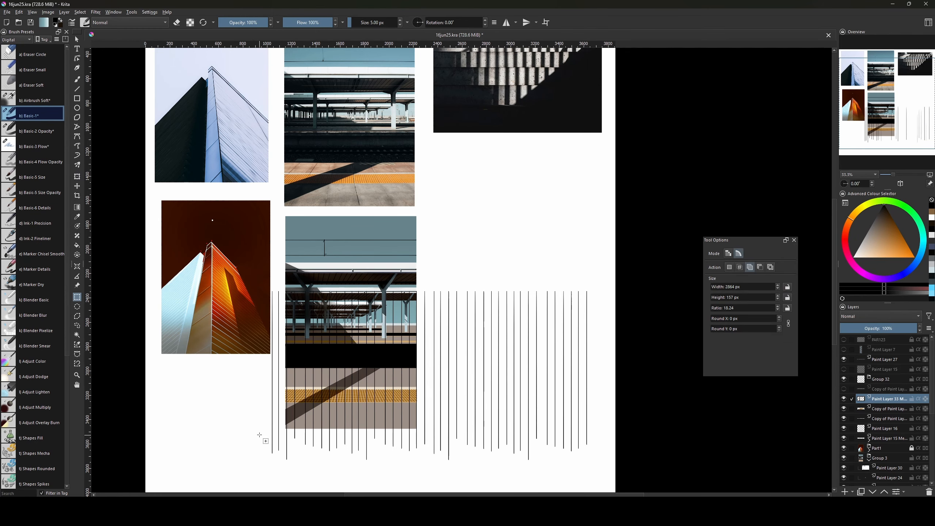
pyautogui.moveTo(259, 434); pyautogui.dragTo(606, 479)
pyautogui.press('Delete')
pyautogui.hotkey('ctrl', 'shift', 'a')
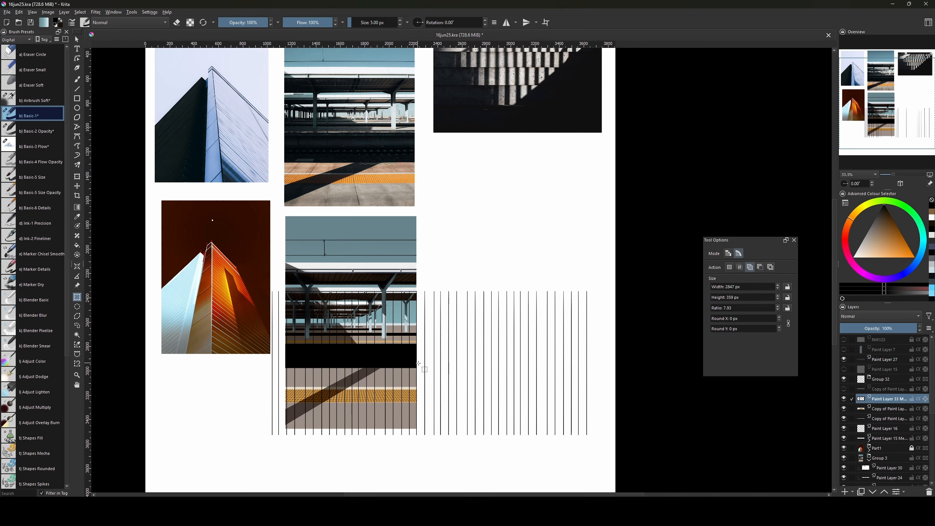
pyautogui.hotkey('ctrl', 't')
pyautogui.moveTo(478, 353); pyautogui.dragTo(434, 365)
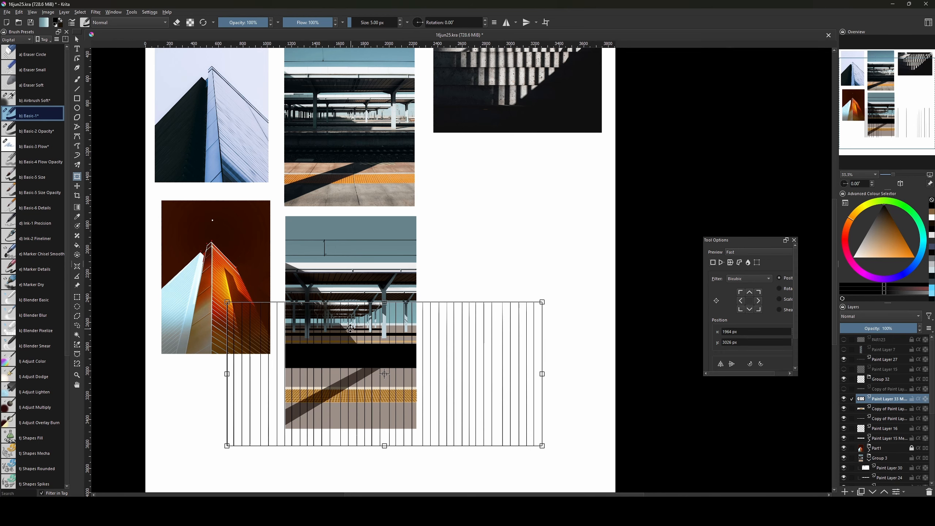
# Warp the stripes into a trapezoid with a narrow top and wide base, then commit the converging floor lines.
pyautogui.rightClick(338, 328)
pyautogui.moveTo(434, 326); pyautogui.dragTo(340, 347)
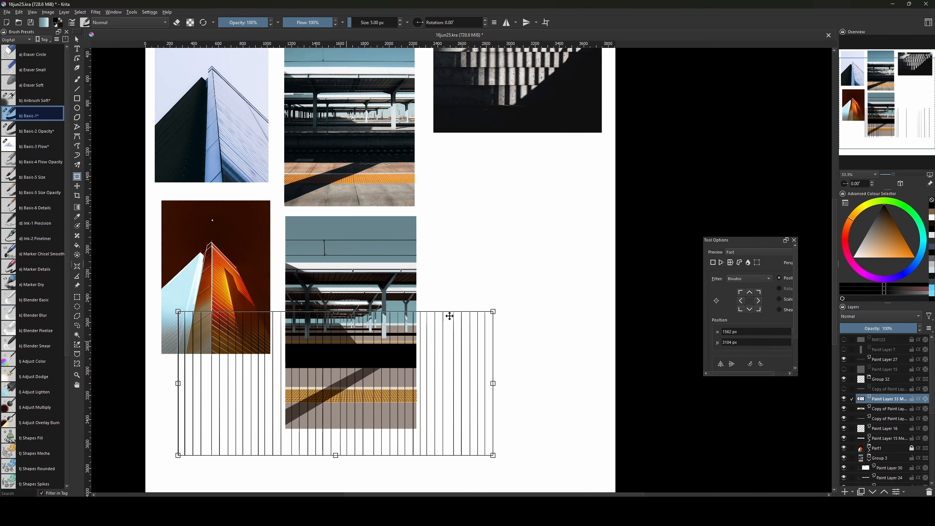
pyautogui.moveTo(492, 315); pyautogui.dragTo(428, 325)
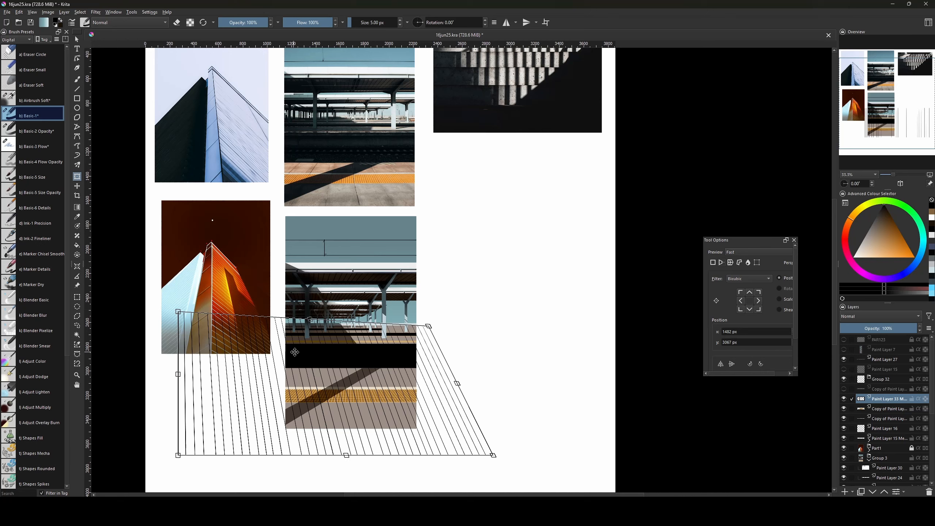
pyautogui.rightClick(310, 357)
pyautogui.click(312, 366)
pyautogui.moveTo(178, 313); pyautogui.dragTo(280, 327)
pyautogui.moveTo(428, 327); pyautogui.dragTo(420, 325)
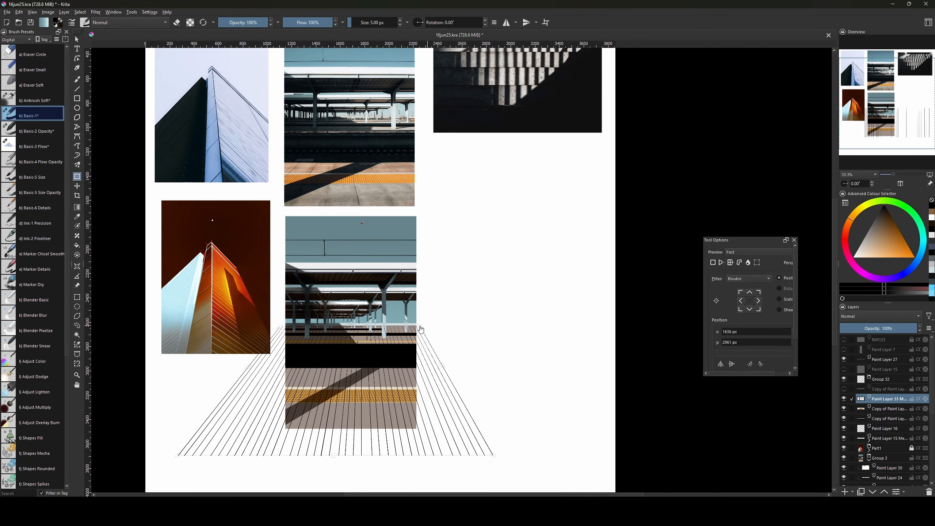
pyautogui.moveTo(493, 456); pyautogui.dragTo(580, 452)
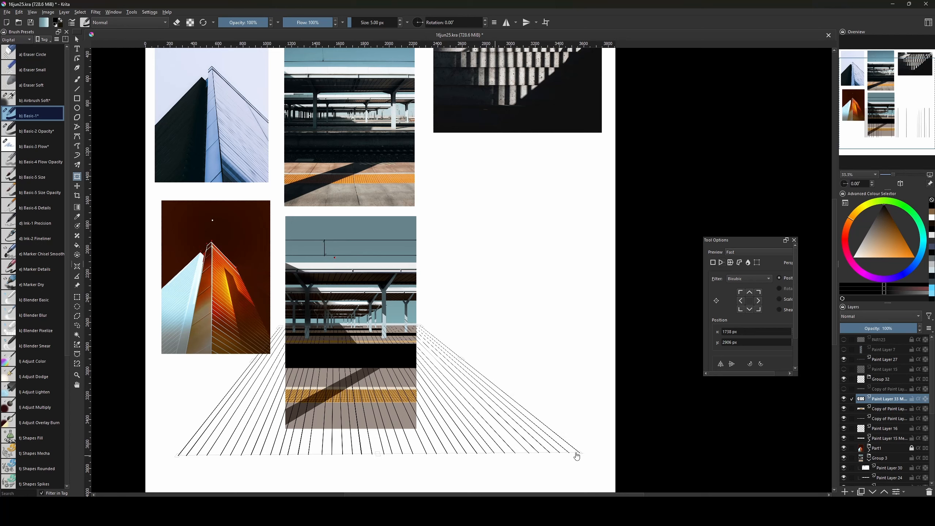
pyautogui.moveTo(178, 458); pyautogui.dragTo(117, 445)
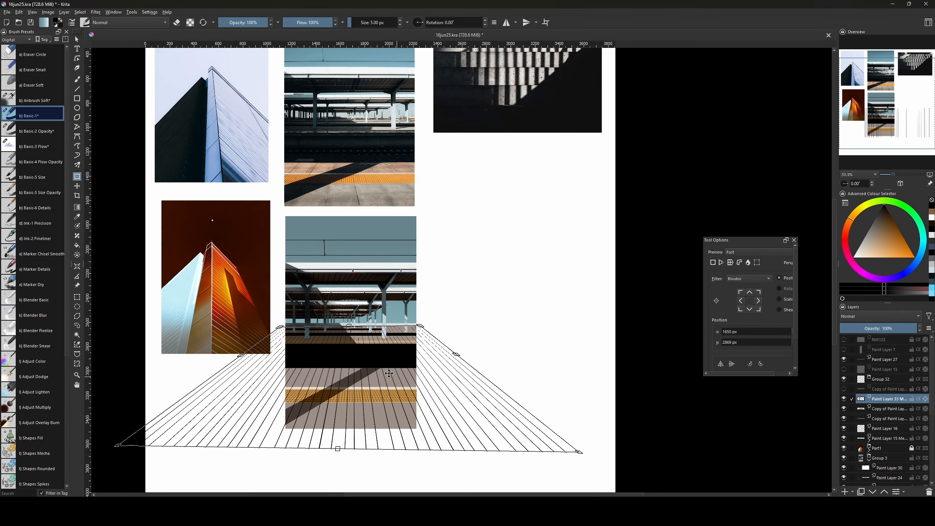
pyautogui.moveTo(420, 327); pyautogui.dragTo(419, 327)
pyautogui.scroll(-2, 446, 278)
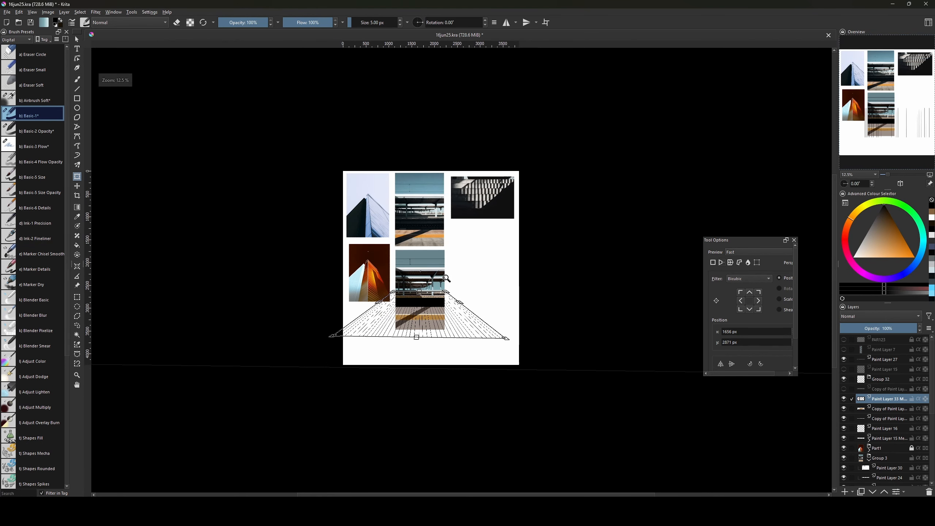
pyautogui.press('Return')
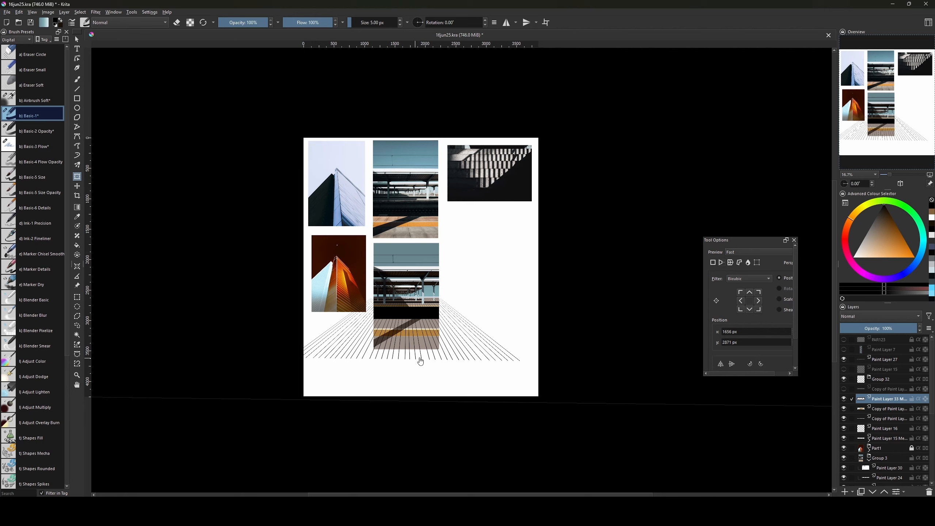
# Stretch the floor lines much wider across the page in Free mode, apply, and bring the platform photo back into view.
pyautogui.click(461, 314)
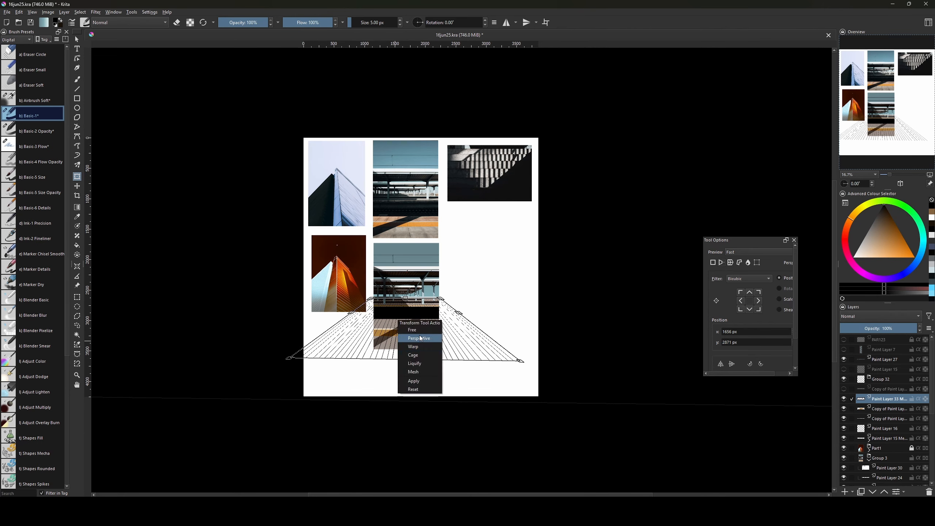
pyautogui.click(421, 338)
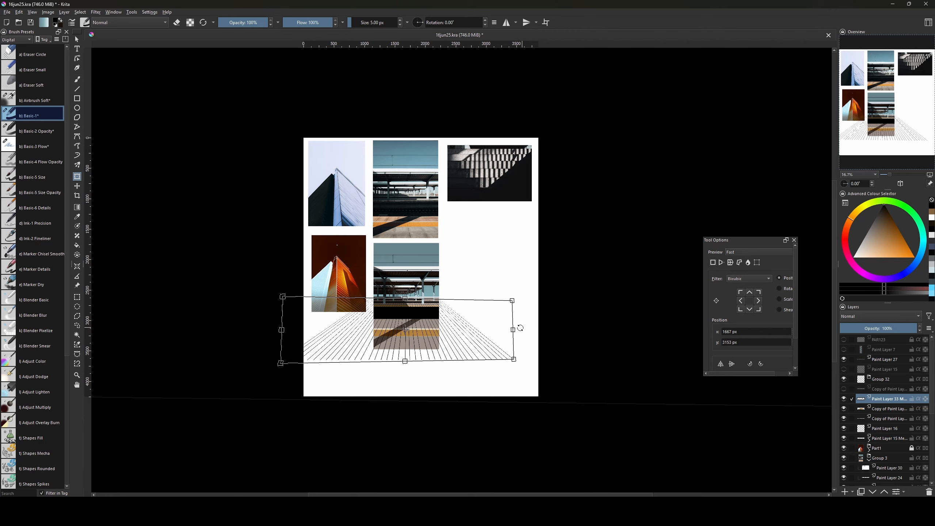
pyautogui.moveTo(521, 330); pyautogui.dragTo(906, 313)
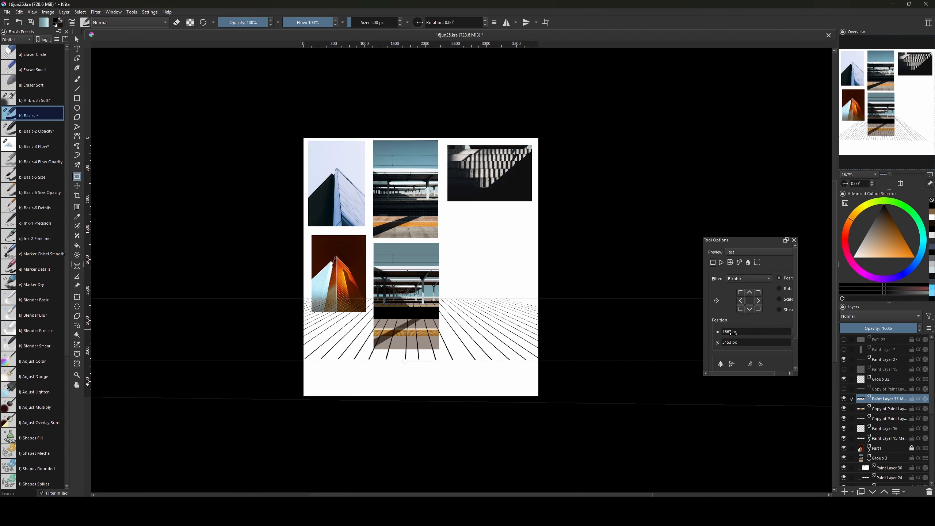
pyautogui.moveTo(458, 295); pyautogui.dragTo(429, 339)
pyautogui.press('Return')
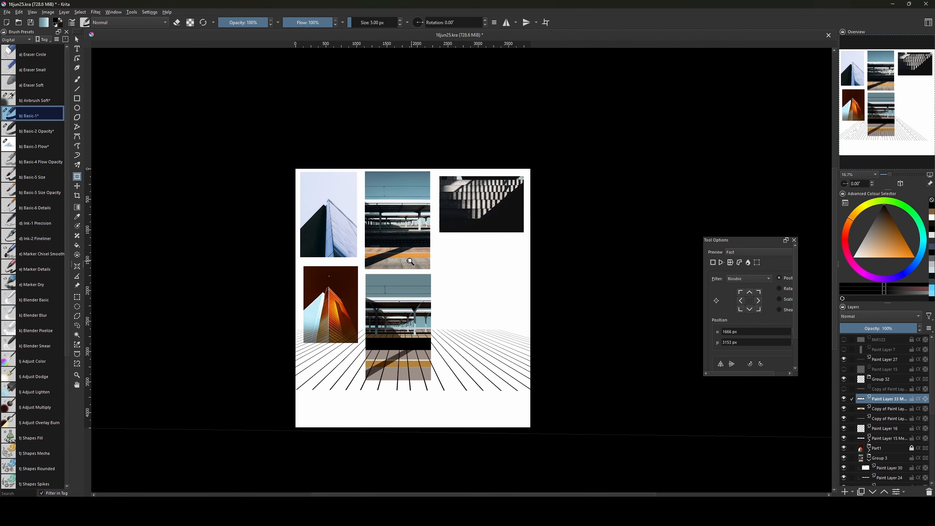
pyautogui.scroll(2, 410, 261)
pyautogui.moveTo(408, 445); pyautogui.dragTo(468, 358)
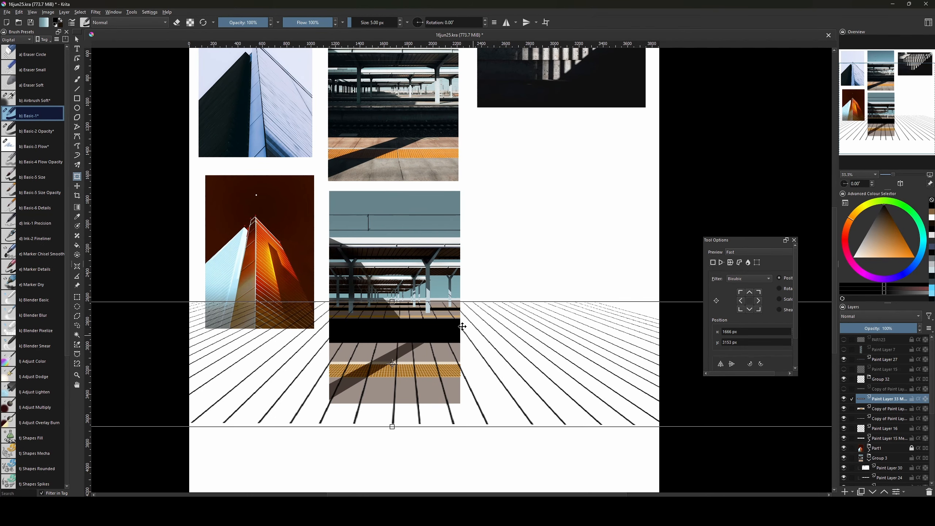
pyautogui.rightClick(423, 318)
# Pull the floor lines' top-right and top-left corners inward in Perspective mode so they converge.
pyautogui.click(464, 337)
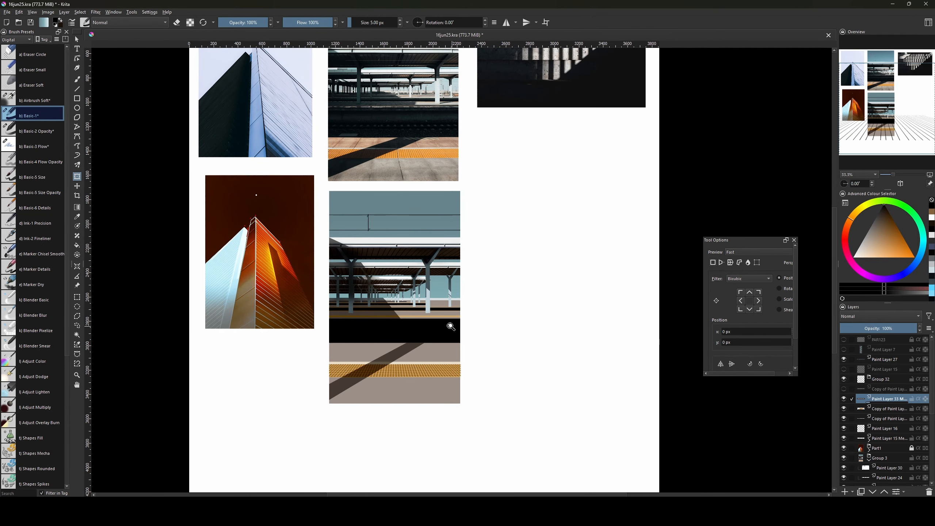
pyautogui.scroll(-4, 631, 296)
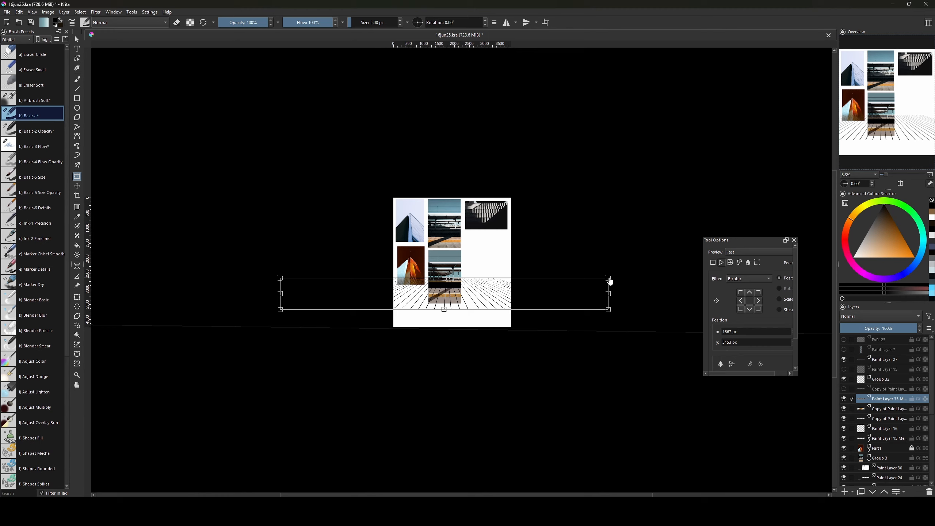
pyautogui.moveTo(608, 278); pyautogui.dragTo(501, 284)
pyautogui.hotkey('ctrl', 't')
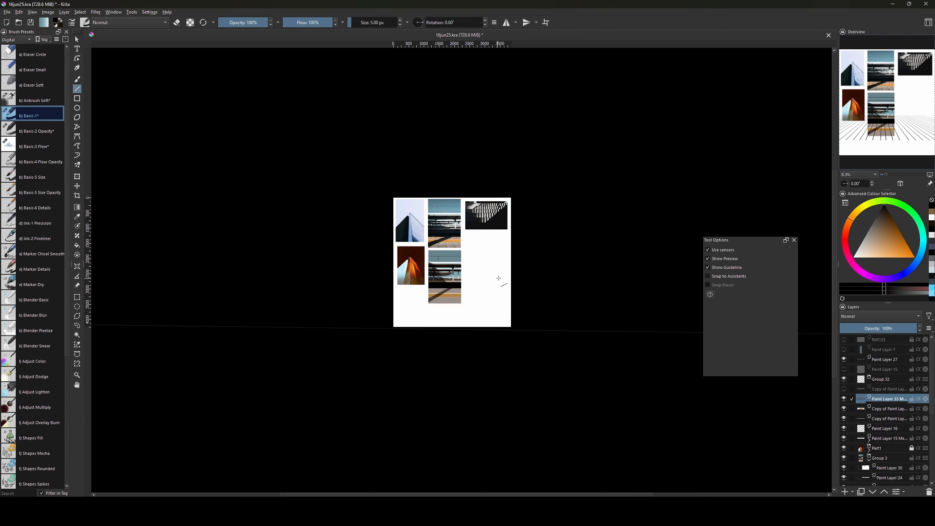
pyautogui.hotkey('ctrl', 't')
pyautogui.rightClick(433, 297)
pyautogui.click(451, 315)
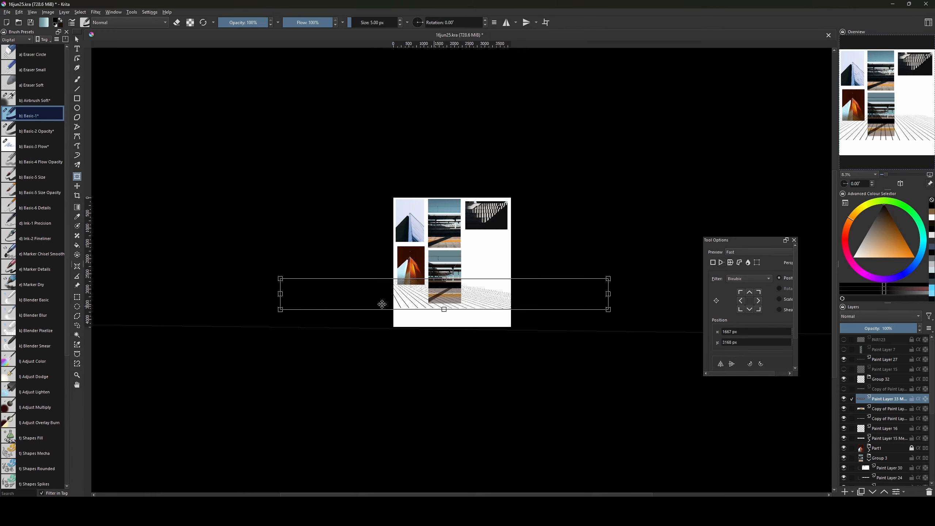
pyautogui.moveTo(281, 279); pyautogui.dragTo(416, 286)
pyautogui.press('v')
pyautogui.hotkey('ctrl', 't')
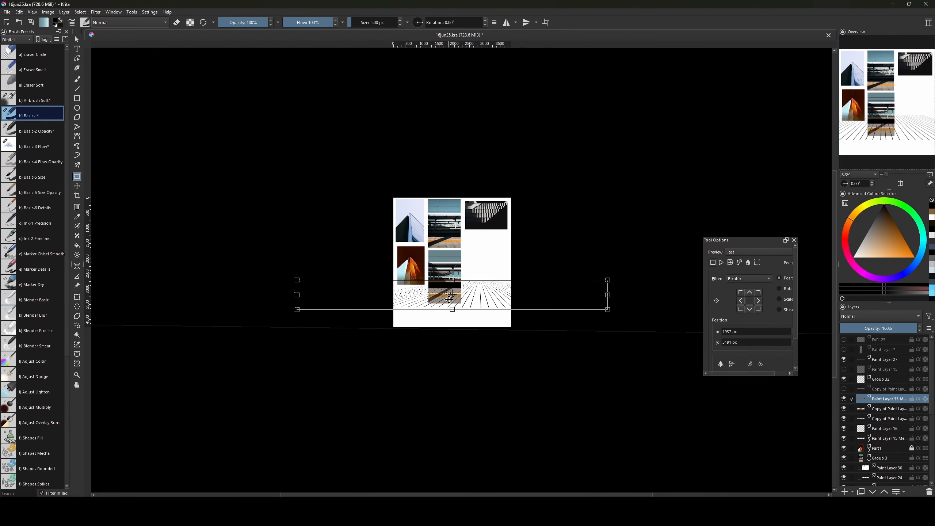
# Pull both top corners further inward in perspective and commit the reshaped floor lines.
pyautogui.rightClick(443, 295)
pyautogui.click(491, 313)
pyautogui.moveTo(608, 280); pyautogui.dragTo(533, 279)
pyautogui.rightClick(421, 291)
pyautogui.click(431, 308)
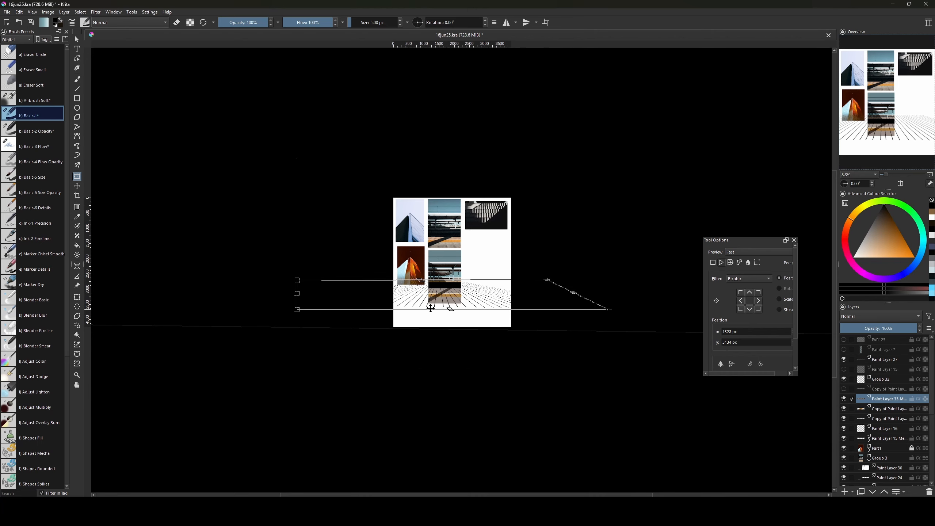
pyautogui.moveTo(298, 284); pyautogui.dragTo(331, 279)
pyautogui.press('Return')
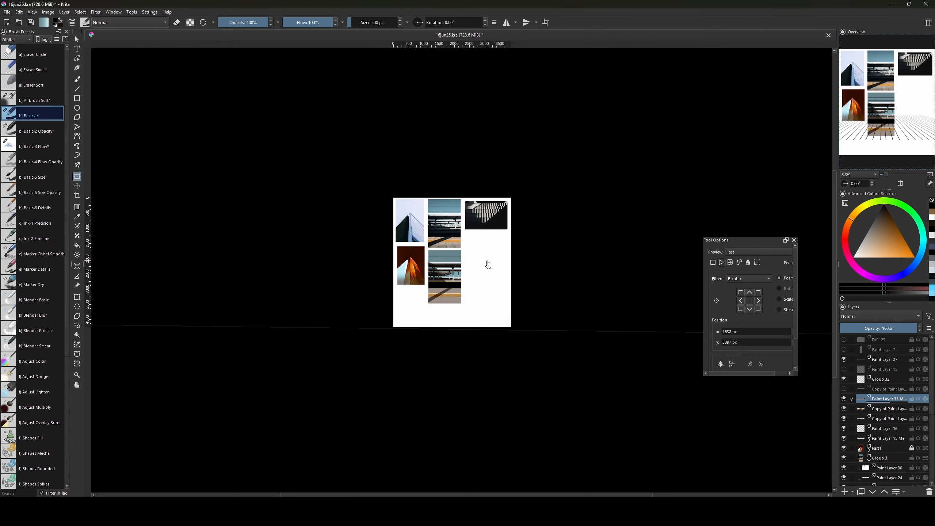
# Shift the floor lines left under the platform and apply the transform.
pyautogui.scroll(3, 447, 258)
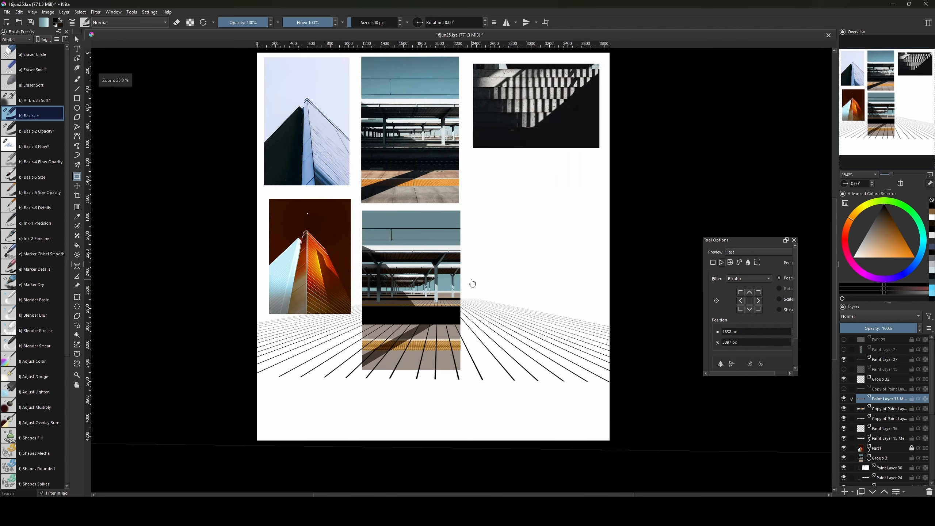
pyautogui.moveTo(446, 324); pyautogui.dragTo(436, 332)
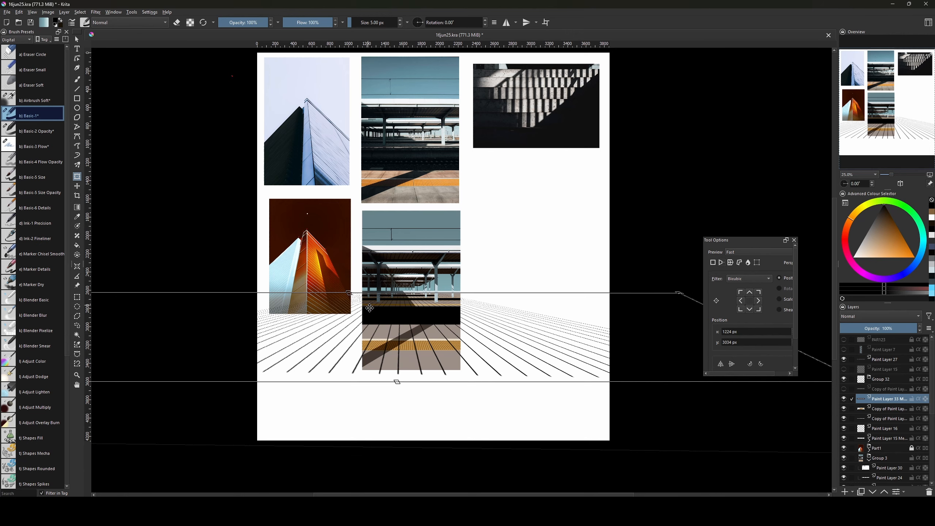
pyautogui.rightClick(392, 325)
pyautogui.click(406, 386)
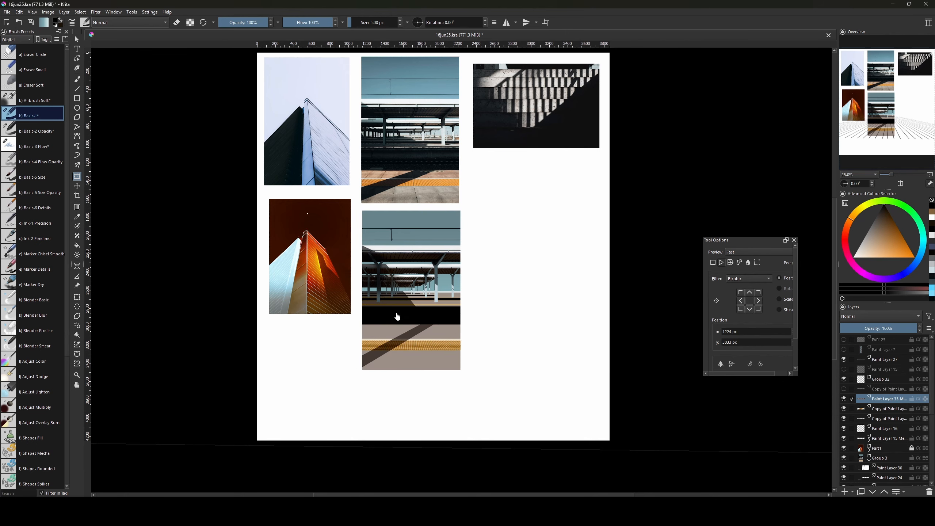
pyautogui.click(412, 340)
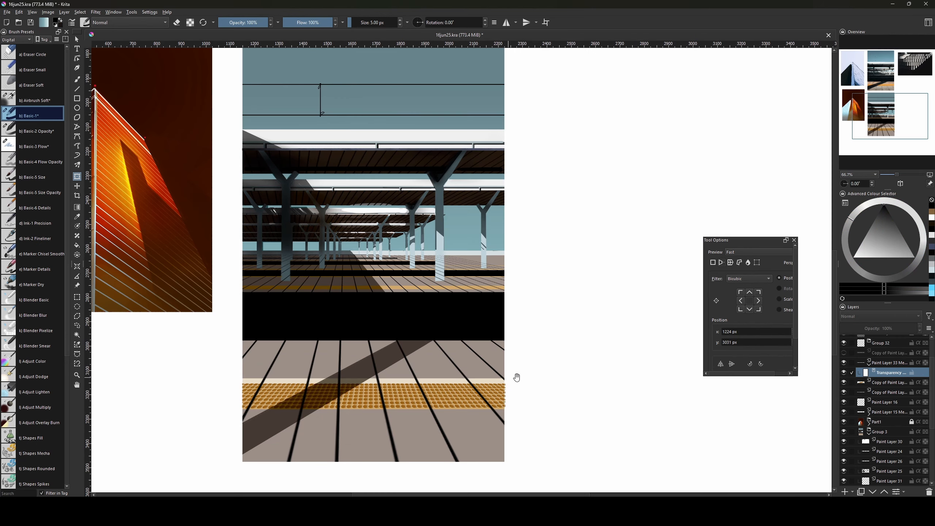
# Fill a thin rectangular highlight strip down the first support column, then deselect.
pyautogui.moveTo(534, 369); pyautogui.dragTo(621, 392)
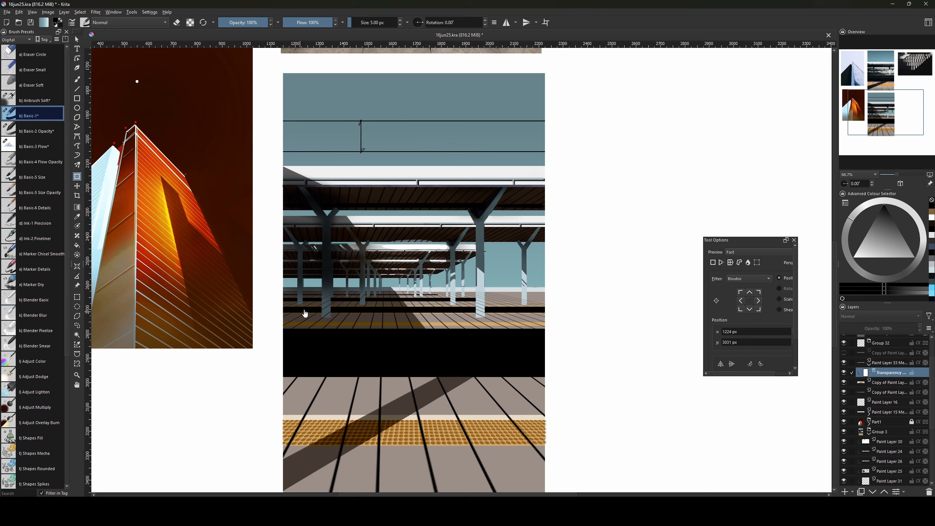
pyautogui.hotkey('ctrl', 'r')
pyautogui.moveTo(322, 216); pyautogui.dragTo(330, 318)
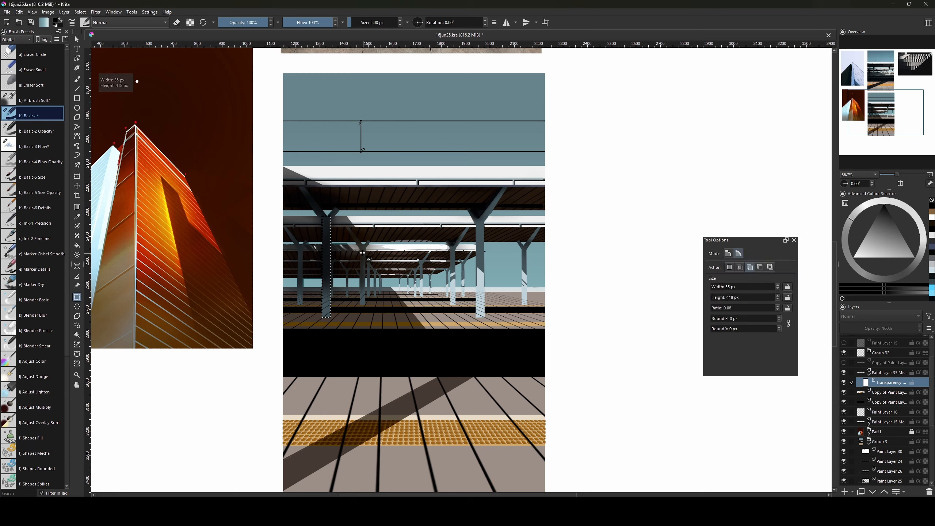
pyautogui.press('f')
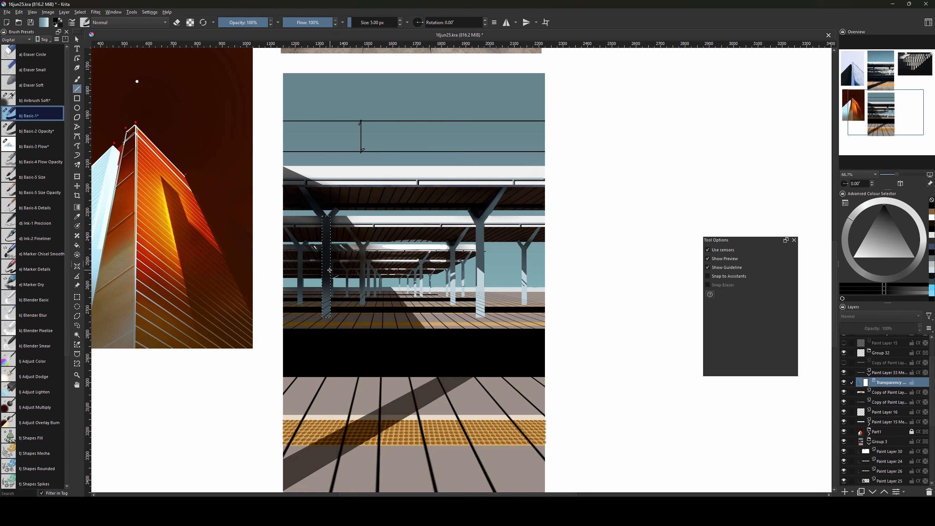
pyautogui.hotkey('ctrl', 'shift', 'a')
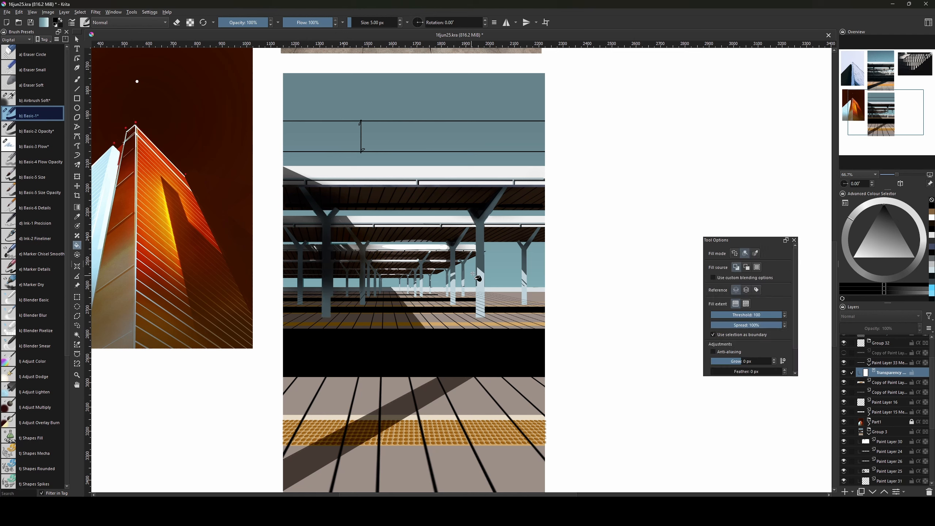
# Select thin strips down the next support columns for more highlights.
pyautogui.hotkey('ctrl', 'r')
pyautogui.moveTo(477, 269); pyautogui.dragTo(483, 316)
pyautogui.hotkey('ctrl', 'z')
pyautogui.moveTo(475, 267); pyautogui.dragTo(485, 317)
pyautogui.moveTo(475, 249); pyautogui.dragTo(458, 307)
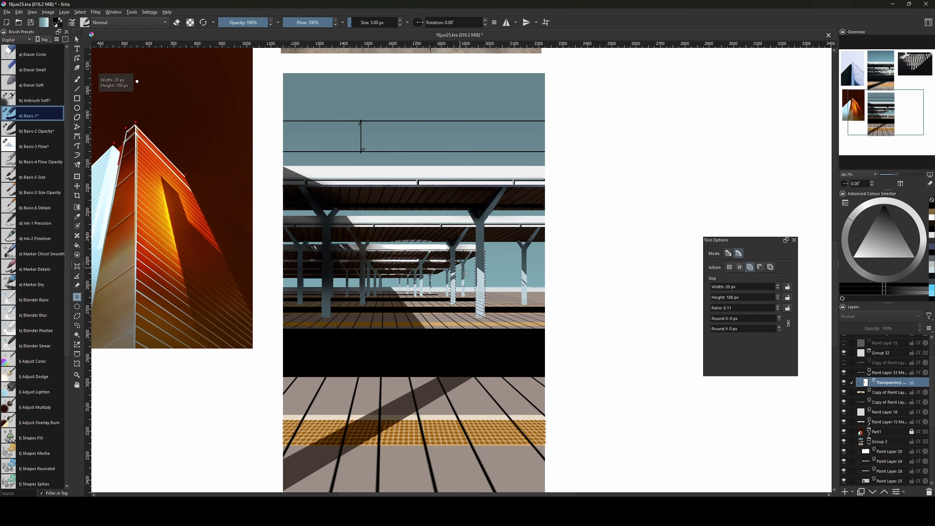
pyautogui.moveTo(461, 273); pyautogui.dragTo(461, 274)
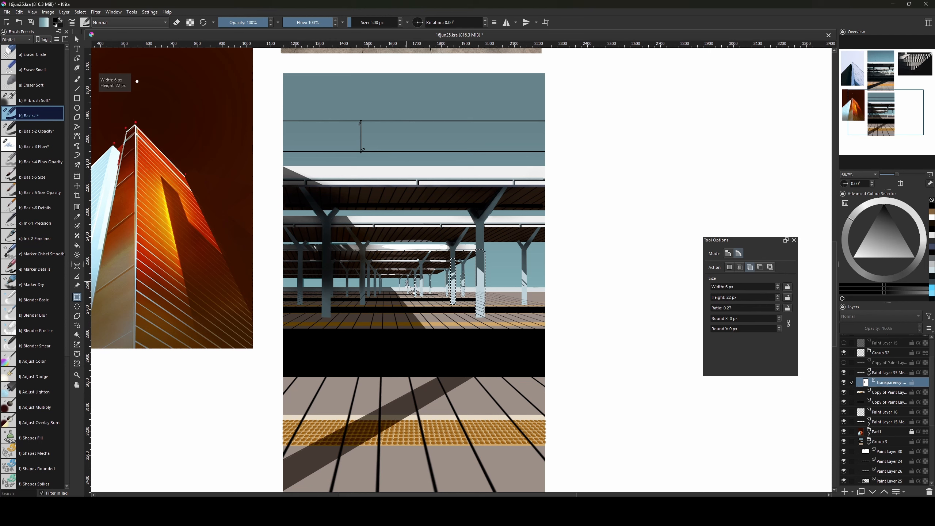
# Select narrow rectangles around the left-hand platform pillars, including the far-left one.
pyautogui.click(408, 282)
pyautogui.moveTo(358, 262); pyautogui.dragTo(367, 304)
pyautogui.hotkey('ctrl', 'z')
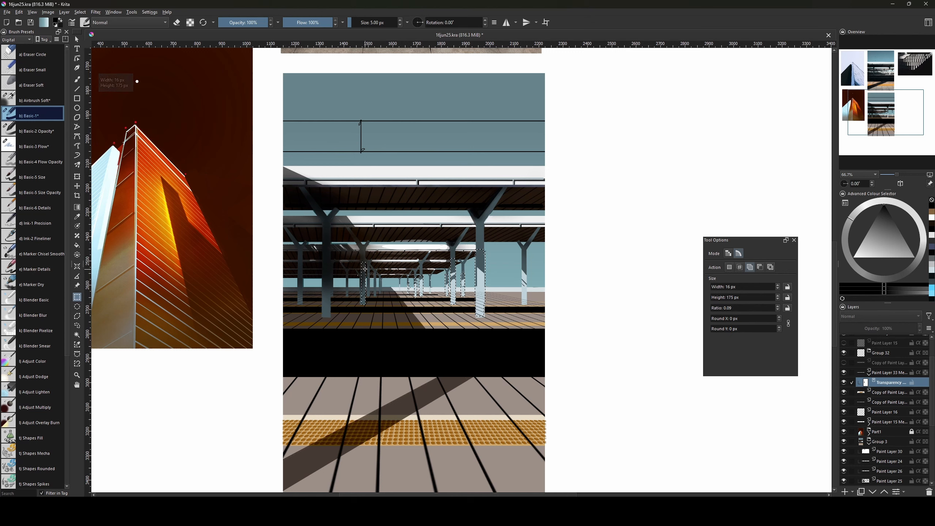
pyautogui.moveTo(361, 262); pyautogui.dragTo(361, 272)
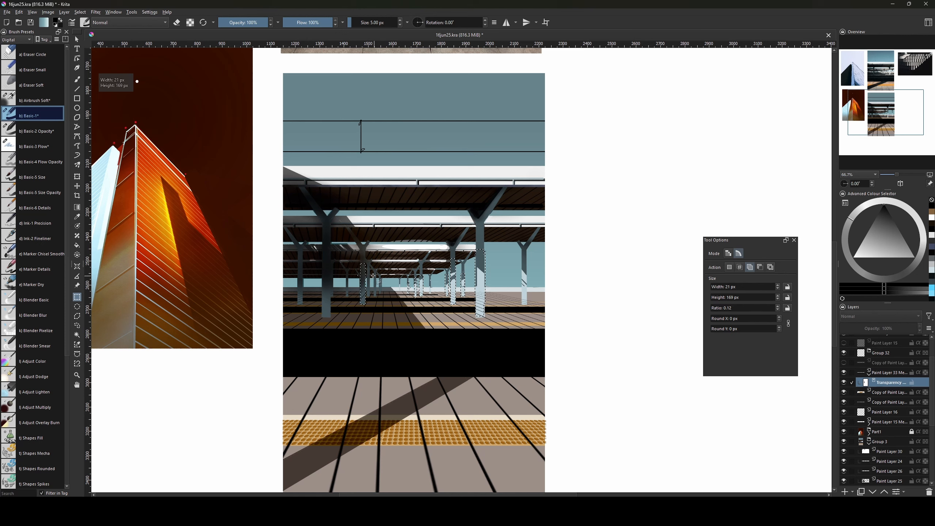
pyautogui.moveTo(298, 268); pyautogui.dragTo(302, 306)
# Fill the pillar selection on the transparency mask, then deselect.
pyautogui.press('g')
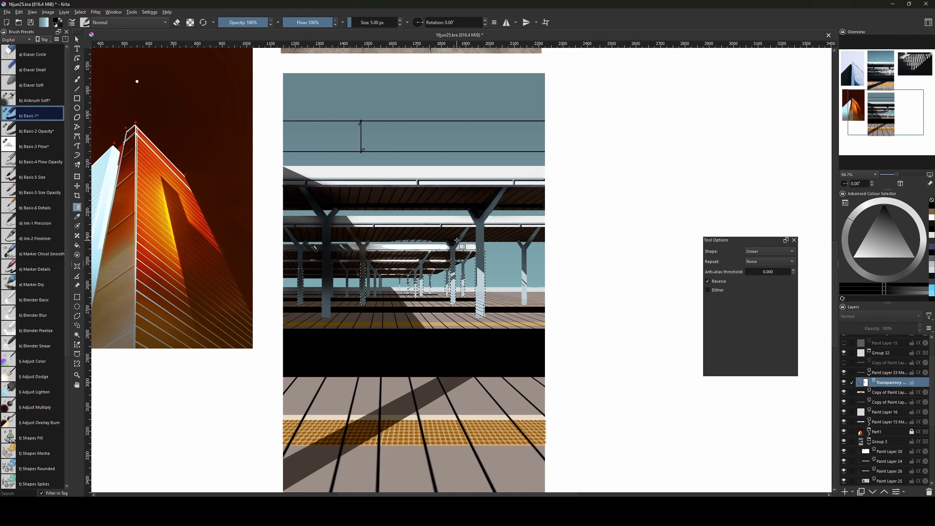
pyautogui.press('f')
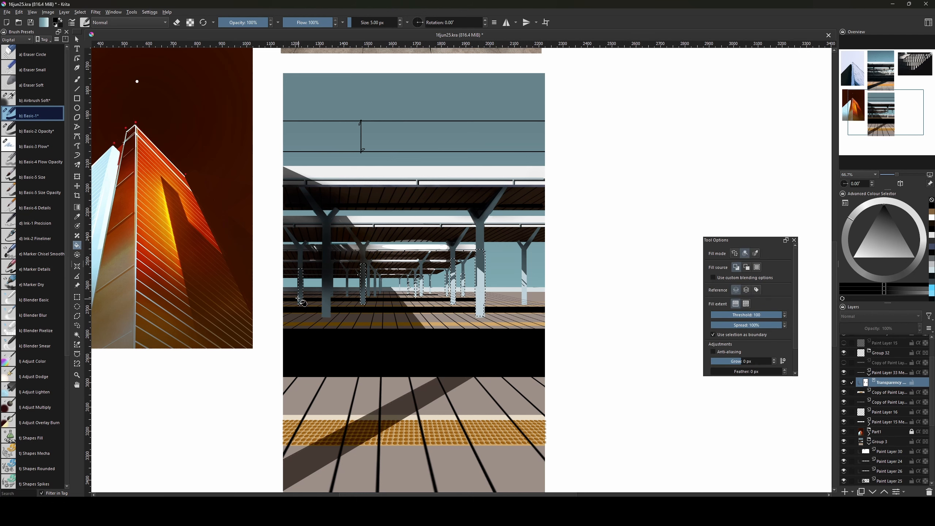
pyautogui.hotkey('ctrl', 'shift', 'a')
pyautogui.press('b')
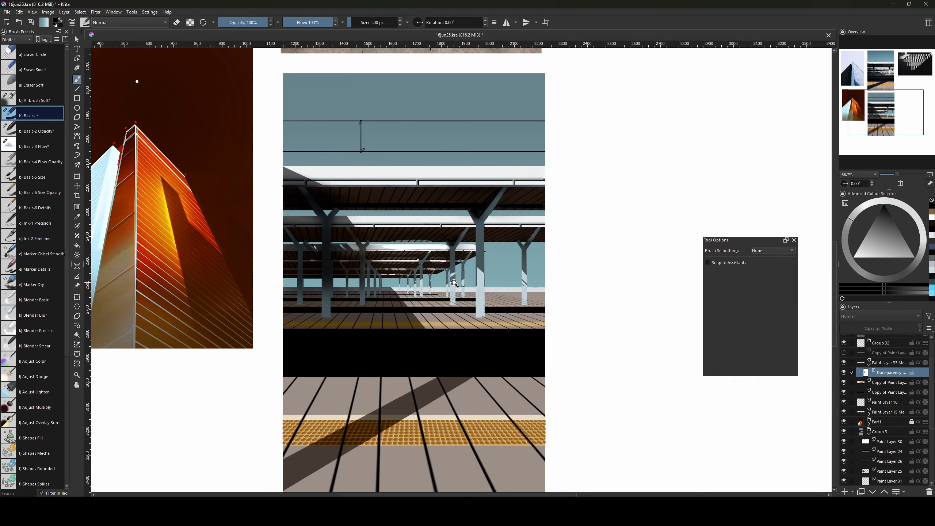
pyautogui.hotkey('ctrl', 'z')
pyautogui.press('f')
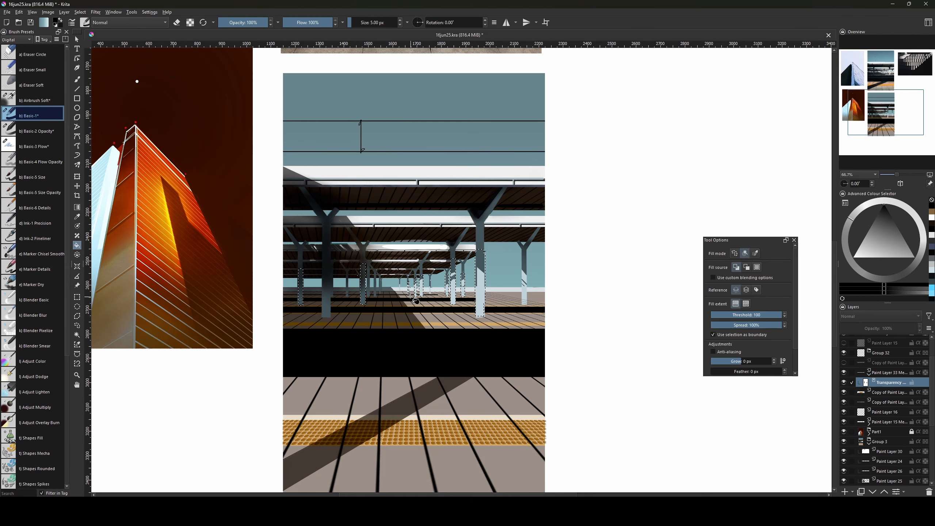
pyautogui.click(478, 312)
pyautogui.hotkey('ctrl', 'shift', 'a')
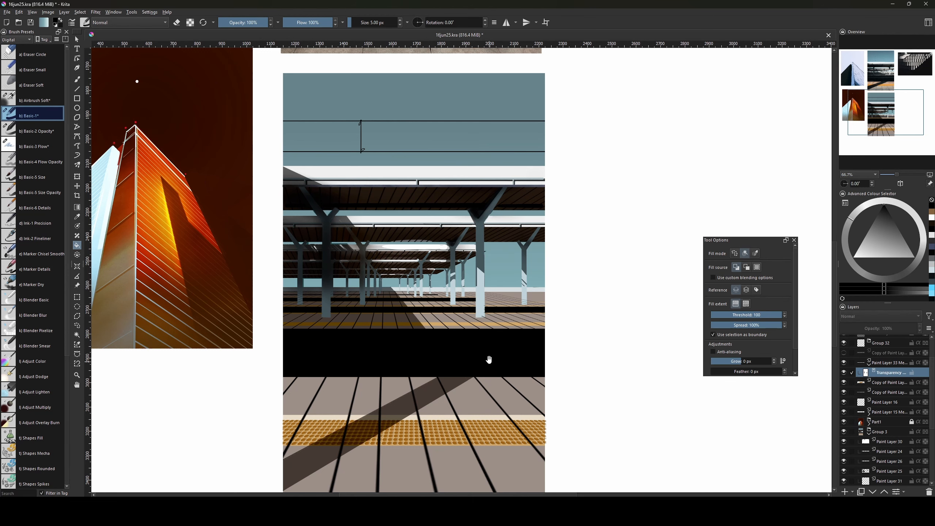
pyautogui.moveTo(489, 359); pyautogui.dragTo(483, 354)
# Try the Airbrush Soft brush, sizing it between about 22 and 165 px.
pyautogui.press('b')
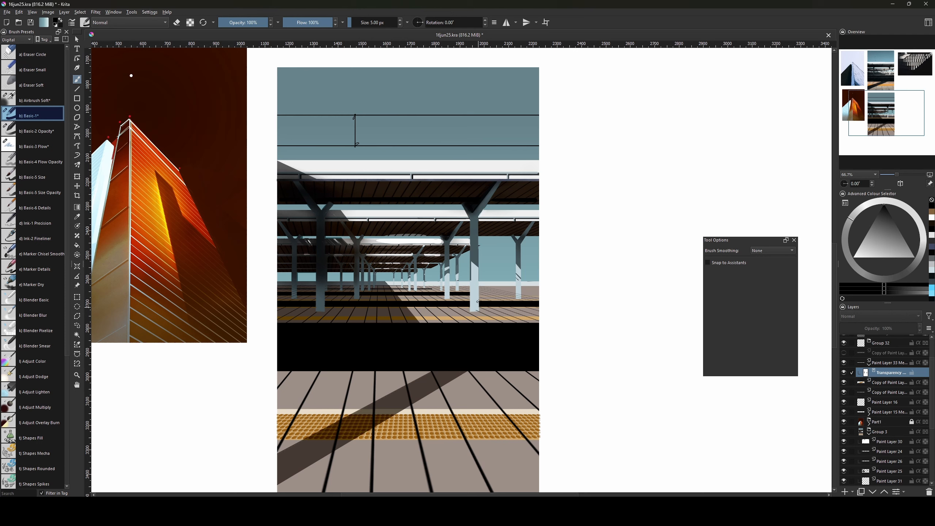
pyautogui.press(']')
pyautogui.press(']')
pyautogui.press(']')
pyautogui.moveTo(484, 257); pyautogui.dragTo(478, 267)
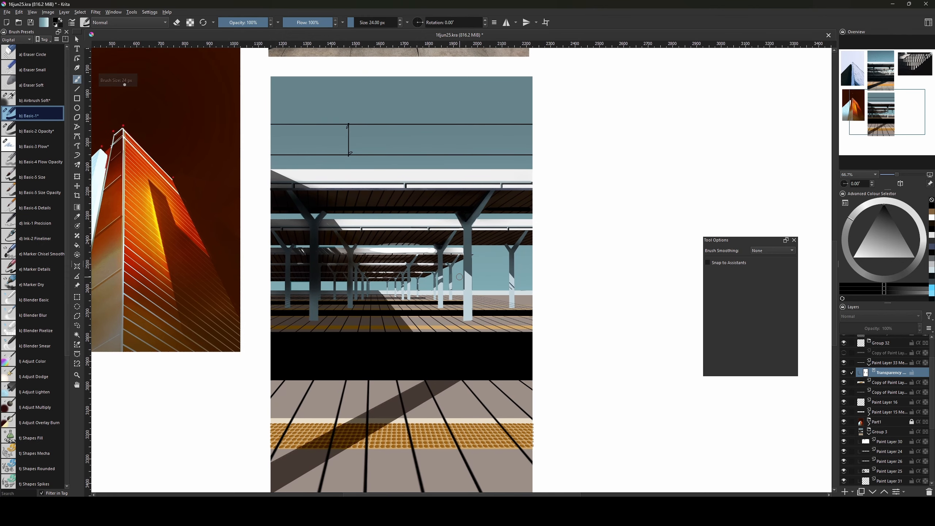
pyautogui.press('[')
pyautogui.press('[')
pyautogui.press('[')
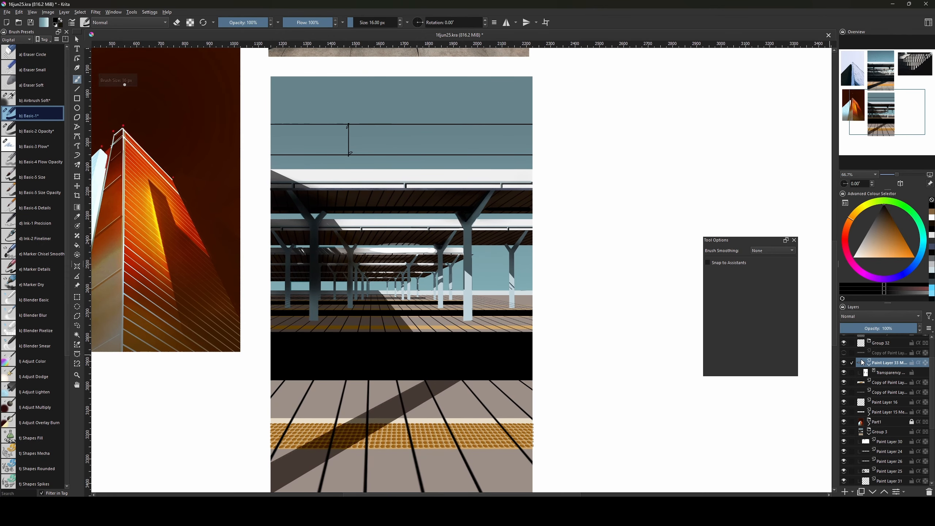
pyautogui.press(']')
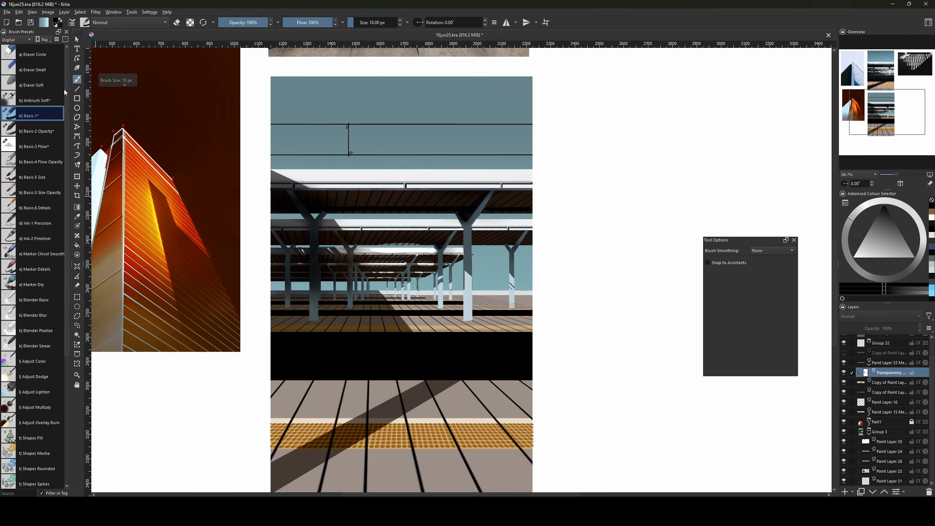
pyautogui.click(38, 102)
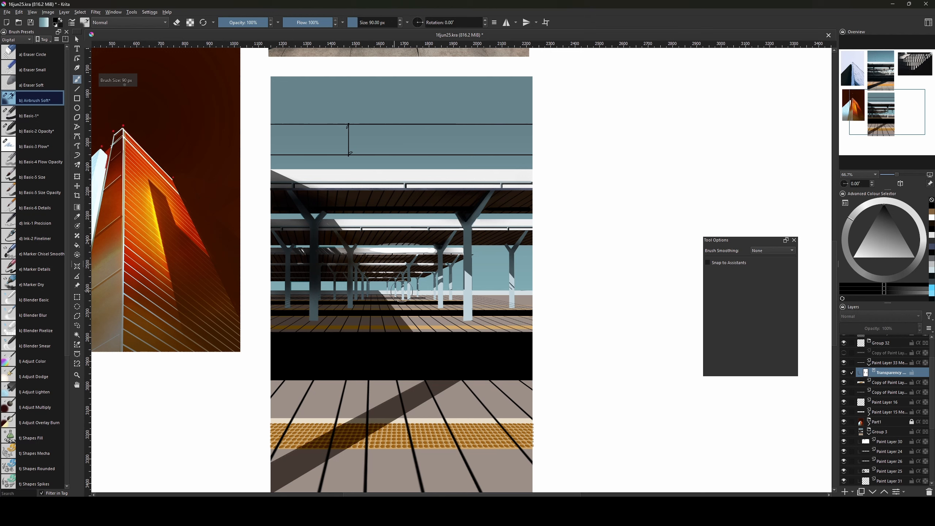
pyautogui.press('[')
pyautogui.press('[')
pyautogui.press('[')
pyautogui.press('[')
pyautogui.press('[')
pyautogui.press('[')
pyautogui.press('[')
pyautogui.press('[')
pyautogui.press('[')
pyautogui.press('[')
pyautogui.press('[')
pyautogui.press('[')
pyautogui.press(']')
pyautogui.press(']')
pyautogui.press(']')
pyautogui.press(']')
pyautogui.press(']')
pyautogui.press(']')
pyautogui.press(']')
pyautogui.press(']')
pyautogui.press(']')
pyautogui.press(']')
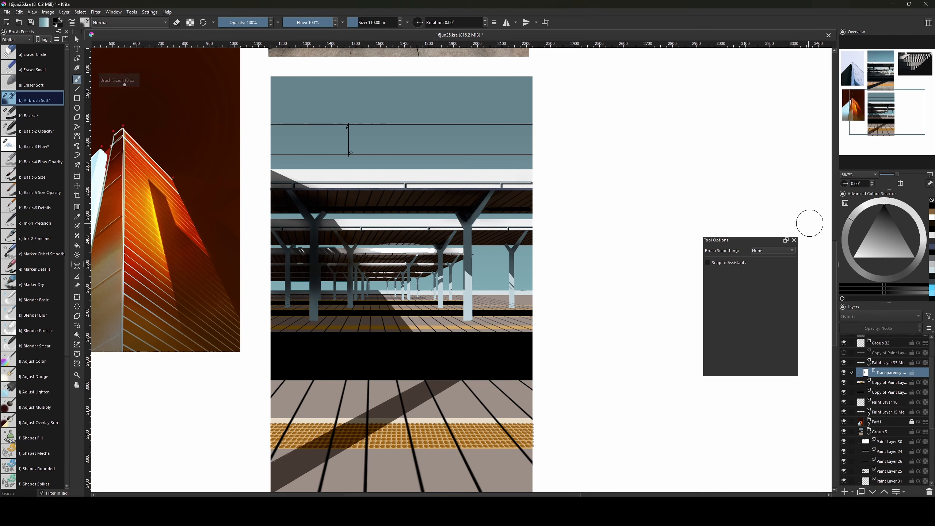
pyautogui.press(']')
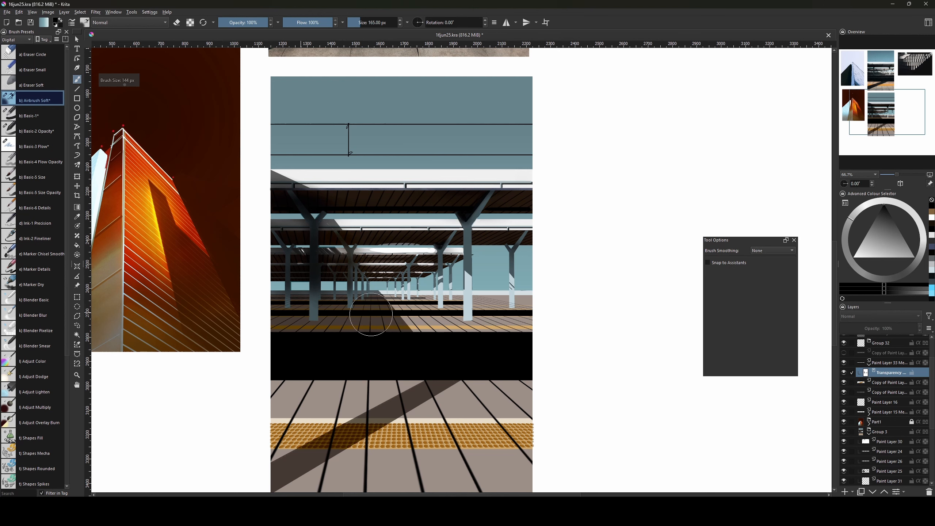
pyautogui.press(']')
pyautogui.press(']')
pyautogui.press(']')
pyautogui.press(']')
pyautogui.press(']')
pyautogui.press(']')
pyautogui.press('[')
pyautogui.press('[')
pyautogui.press('[')
pyautogui.press('[')
pyautogui.press('[')
pyautogui.press('[')
pyautogui.press('[')
pyautogui.press('[')
pyautogui.press('[')
pyautogui.press('[')
pyautogui.press('[')
pyautogui.press('[')
pyautogui.press('[')
pyautogui.press('[')
pyautogui.press('[')
pyautogui.press('[')
pyautogui.press('[')
pyautogui.press('[')
# Return to the Basic-1 brush and shrink it to 26 px.
pyautogui.click(41, 120)
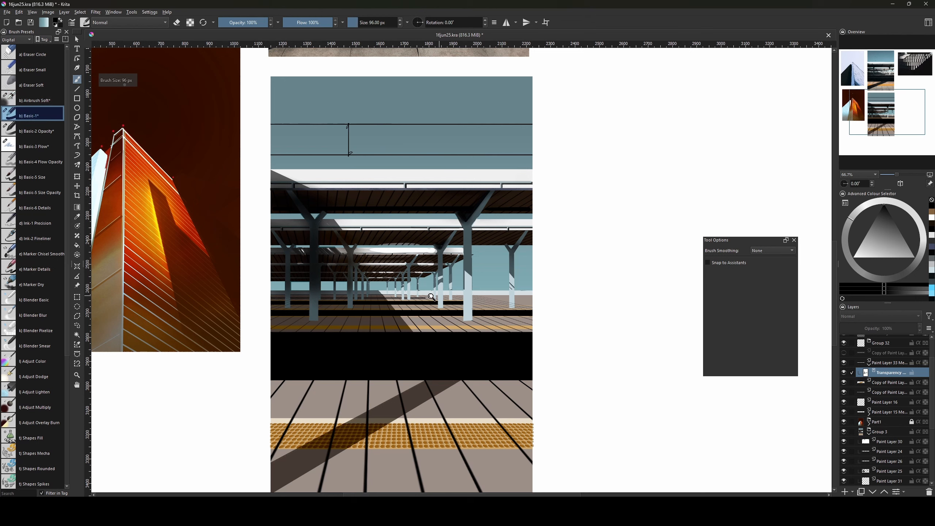
pyautogui.press('[')
pyautogui.press('[')
pyautogui.press('[')
pyautogui.press('[')
pyautogui.press('[')
pyautogui.press('[')
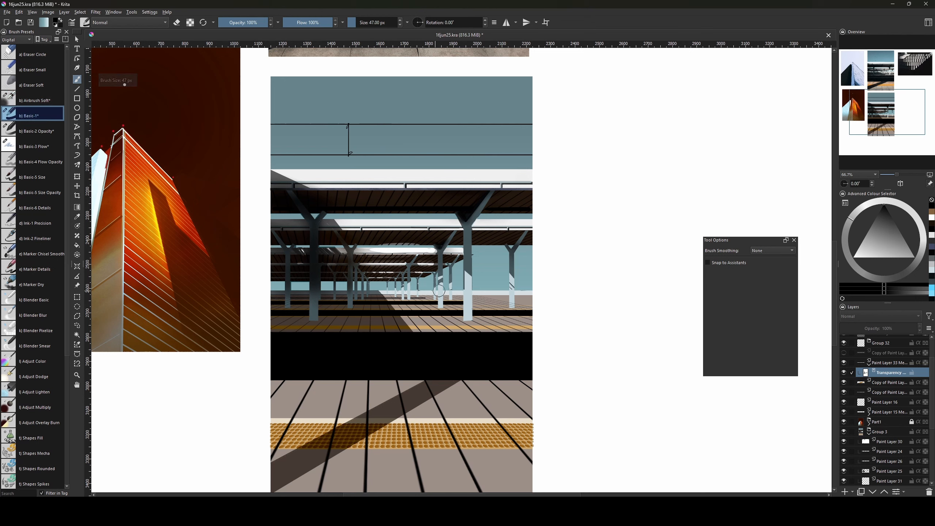
pyautogui.press('[')
pyautogui.press('[')
pyautogui.press('[')
pyautogui.press('[')
# Pick the Chalk Details brush from the Sketch tag at about 35 px.
pyautogui.click(31, 41)
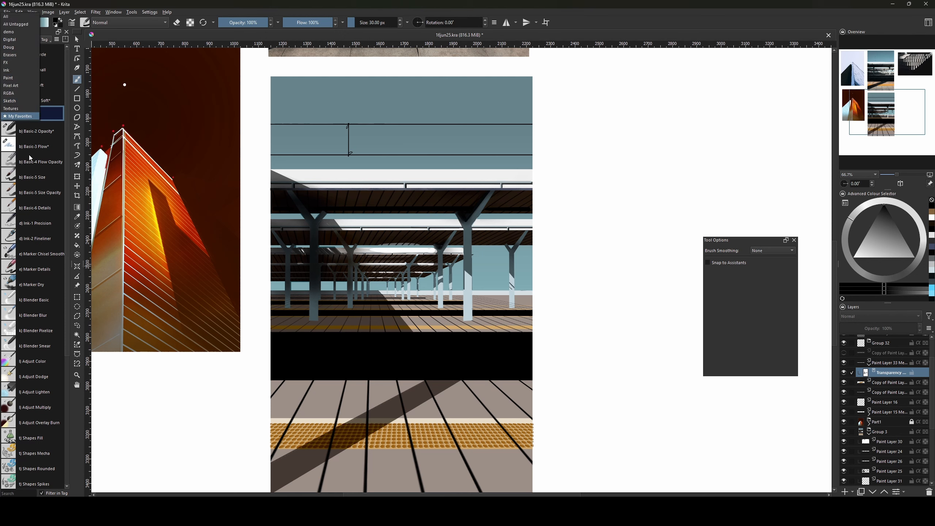
pyautogui.click(19, 103)
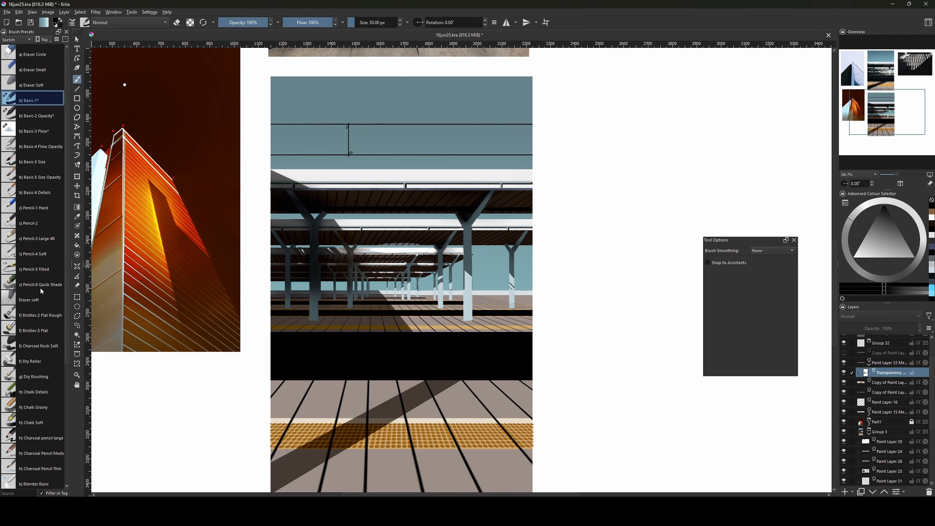
pyautogui.click(37, 406)
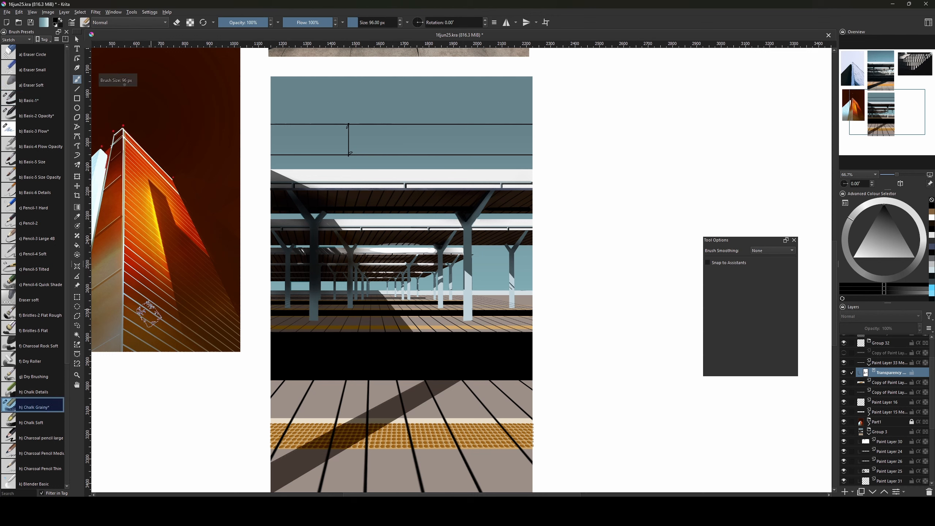
pyautogui.press('[')
pyautogui.press('[')
pyautogui.press('[')
pyautogui.press('[')
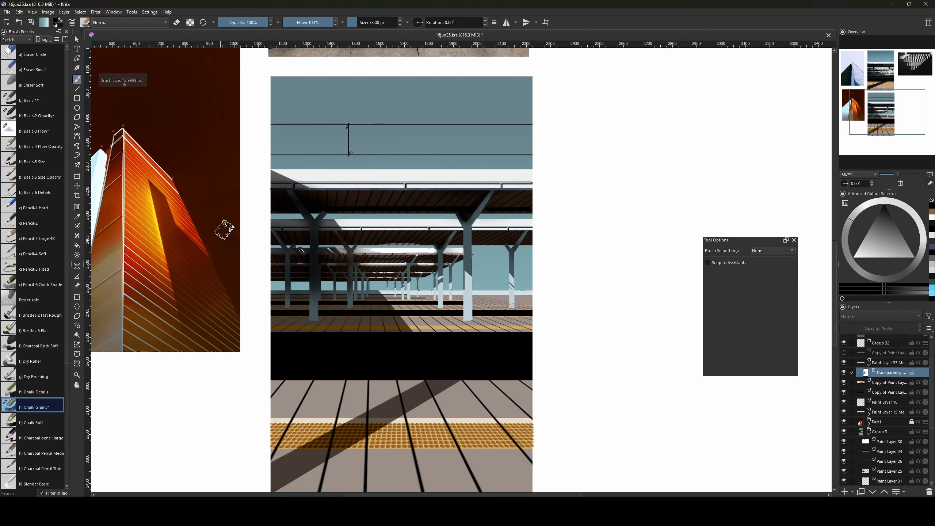
pyautogui.press(',')
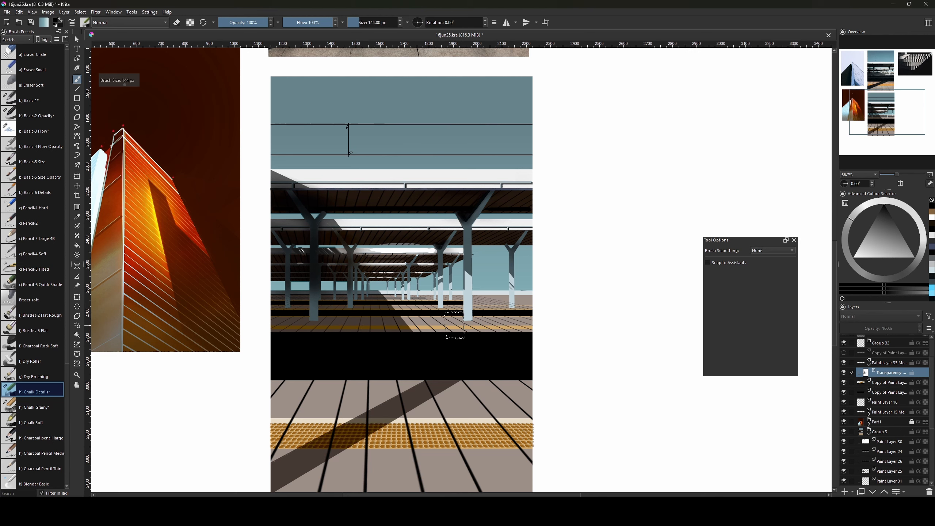
pyautogui.press(']')
pyautogui.press(']')
pyautogui.press(']')
pyautogui.press(']')
pyautogui.press('[')
pyautogui.press('[')
pyautogui.press('[')
pyautogui.press('[')
pyautogui.press('[')
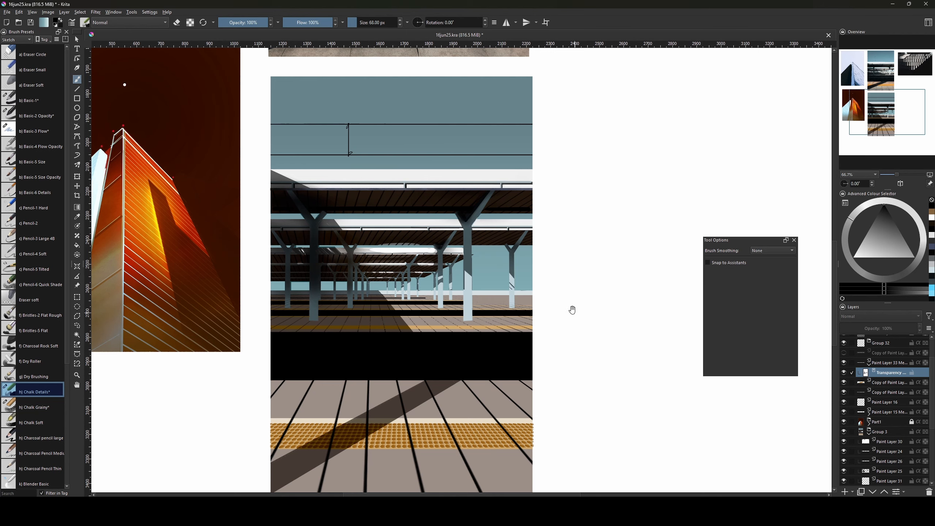
# Fade the floor lines around the yellow strip with large chalk strokes on the mask.
pyautogui.moveTo(572, 310)
pyautogui.mouseDown()
pyautogui.moveTo(556, 449)
pyautogui.moveTo(570, 254)
pyautogui.mouseUp()
pyautogui.press('[')
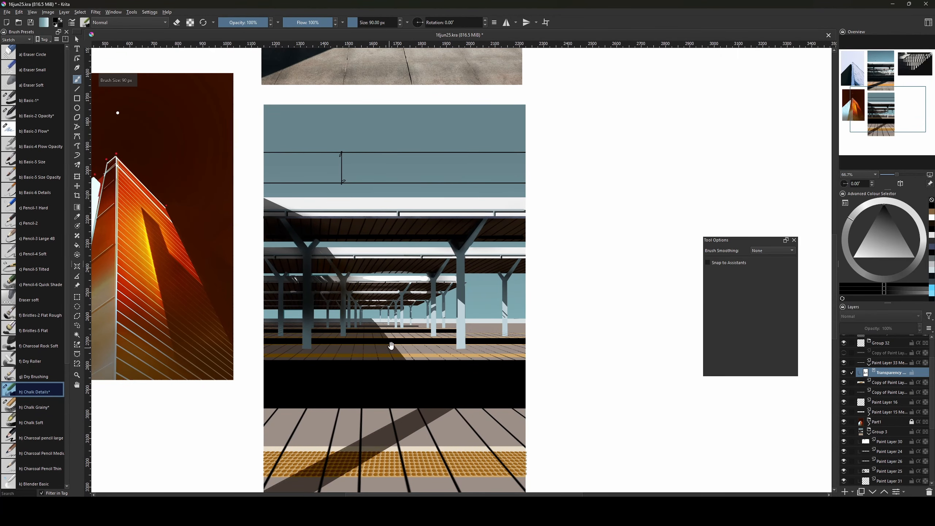
pyautogui.moveTo(391, 346)
pyautogui.mouseDown()
pyautogui.moveTo(401, 407)
pyautogui.moveTo(431, 210)
pyautogui.mouseUp()
pyautogui.press(']')
pyautogui.press(']')
pyautogui.press(']')
pyautogui.press(']')
pyautogui.press(']')
pyautogui.press(']')
pyautogui.press(']')
pyautogui.press(']')
pyautogui.press(']')
pyautogui.press(']')
pyautogui.press(']')
pyautogui.press(']')
pyautogui.press(']')
pyautogui.press(']')
pyautogui.press(']')
pyautogui.press(']')
pyautogui.press(']')
pyautogui.press(']')
pyautogui.press(']')
pyautogui.press(']')
pyautogui.moveTo(493, 353); pyautogui.dragTo(325, 355)
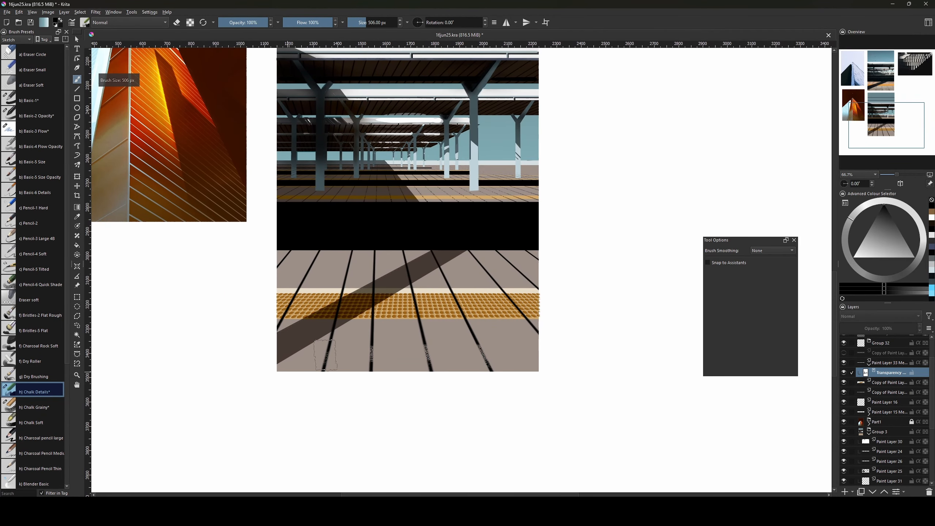
pyautogui.hotkey('ctrl', 'z')
pyautogui.moveTo(270, 345)
pyautogui.mouseDown()
pyautogui.moveTo(517, 343)
pyautogui.moveTo(414, 313)
pyautogui.mouseUp()
pyautogui.hotkey('ctrl', 'z')
pyautogui.press('[')
pyautogui.press('[')
pyautogui.press('[')
pyautogui.moveTo(240, 299)
pyautogui.mouseDown()
pyautogui.moveTo(570, 281)
pyautogui.moveTo(382, 252)
pyautogui.moveTo(513, 265)
pyautogui.mouseUp()
pyautogui.press(']')
pyautogui.press(']')
pyautogui.press(']')
pyautogui.press(']')
pyautogui.press(']')
pyautogui.press(']')
pyautogui.moveTo(211, 339)
pyautogui.mouseDown()
pyautogui.moveTo(525, 338)
pyautogui.moveTo(544, 361)
pyautogui.mouseUp()
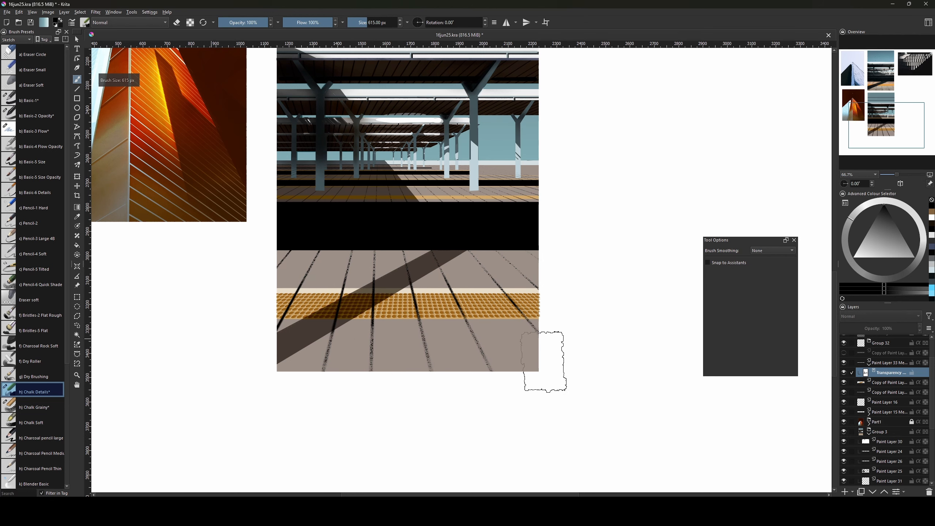
pyautogui.press('[')
pyautogui.press('[')
pyautogui.press('[')
pyautogui.press('[')
pyautogui.press('[')
pyautogui.press('[')
pyautogui.press('[')
pyautogui.press('[')
pyautogui.press('[')
pyautogui.press('[')
pyautogui.press('[')
pyautogui.press('[')
pyautogui.press('[')
pyautogui.press('[')
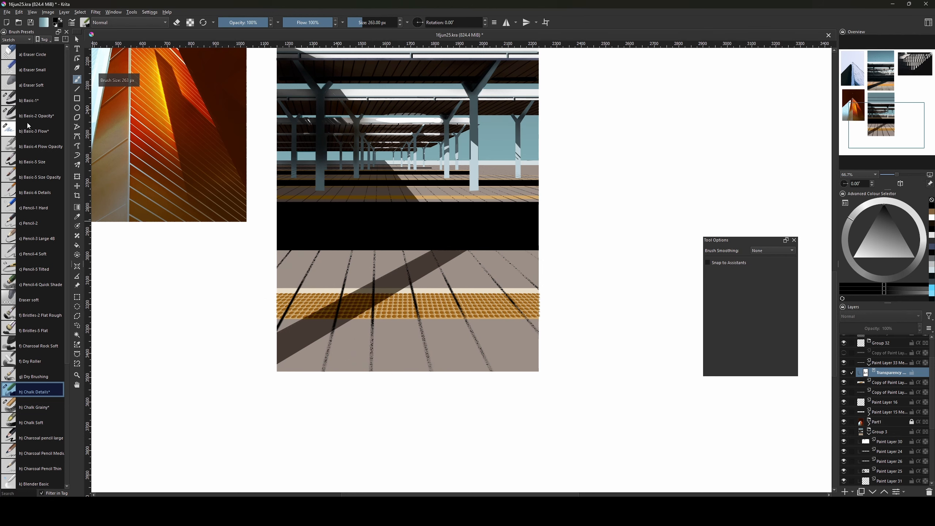
# Break the tile lines into dashes with Basic-1, undoing the stroke on the yellow band.
pyautogui.click(29, 99)
pyautogui.press(']')
pyautogui.press(']')
pyautogui.press(']')
pyautogui.press(']')
pyautogui.press(']')
pyautogui.press(']')
pyautogui.press(']')
pyautogui.press(']')
pyautogui.press(']')
pyautogui.press(']')
pyautogui.press(']')
pyautogui.press(']')
pyautogui.press(']')
pyautogui.press(']')
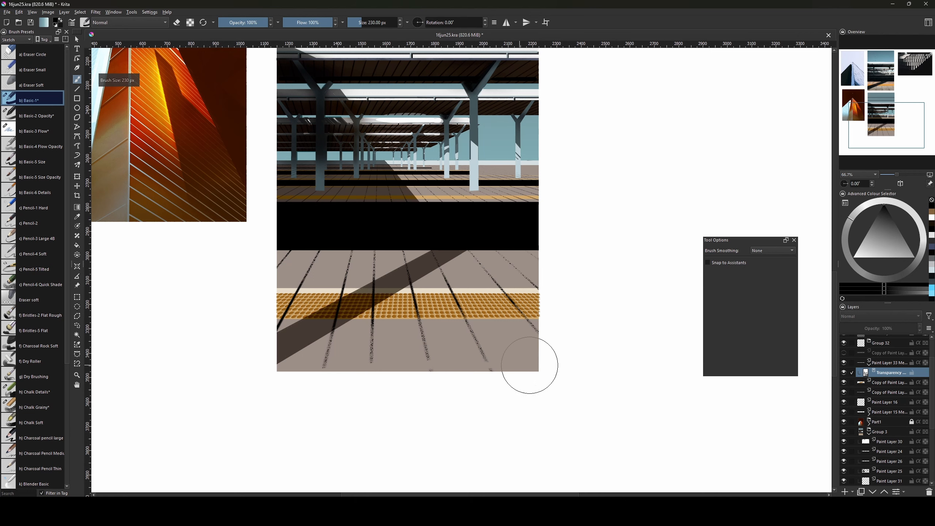
pyautogui.moveTo(524, 354); pyautogui.dragTo(321, 354)
pyautogui.moveTo(468, 325); pyautogui.dragTo(291, 330)
pyautogui.press('[')
pyautogui.press('[')
pyautogui.press('[')
pyautogui.press('[')
pyautogui.press('[')
pyautogui.press('[')
pyautogui.press('[')
pyautogui.press('[')
pyautogui.press('[')
pyautogui.press('[')
pyautogui.press('[')
pyautogui.press('[')
pyautogui.press('[')
pyautogui.press('[')
pyautogui.press('[')
pyautogui.press('[')
pyautogui.press('[')
pyautogui.press('[')
pyautogui.press('[')
pyautogui.press('[')
pyautogui.press('[')
pyautogui.press('[')
pyautogui.press('[')
pyautogui.press('[')
pyautogui.press('[')
pyautogui.press('[')
pyautogui.press('[')
pyautogui.press('[')
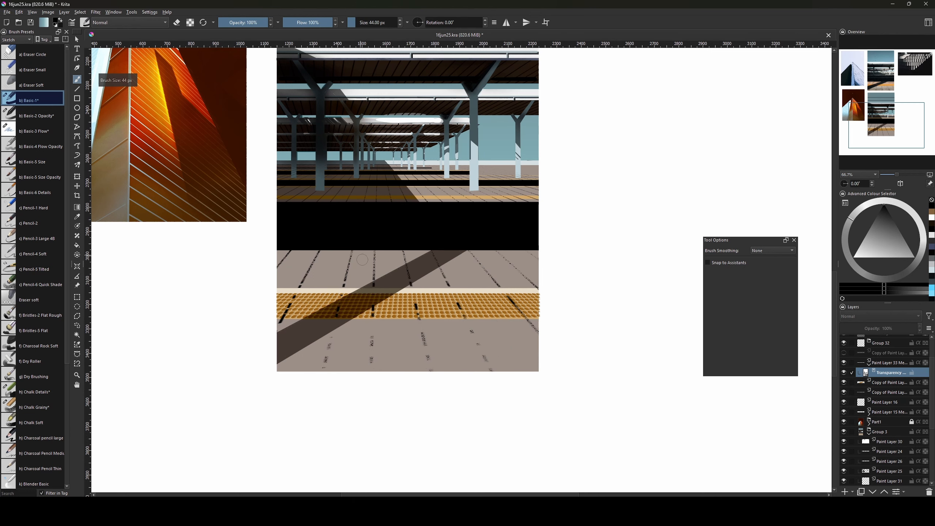
pyautogui.moveTo(486, 278); pyautogui.dragTo(464, 292)
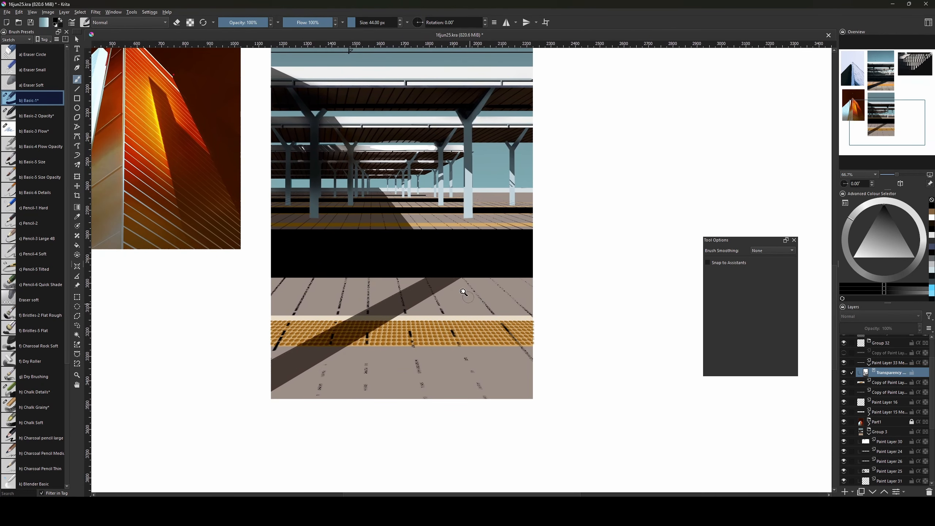
pyautogui.hotkey('ctrl', 'z')
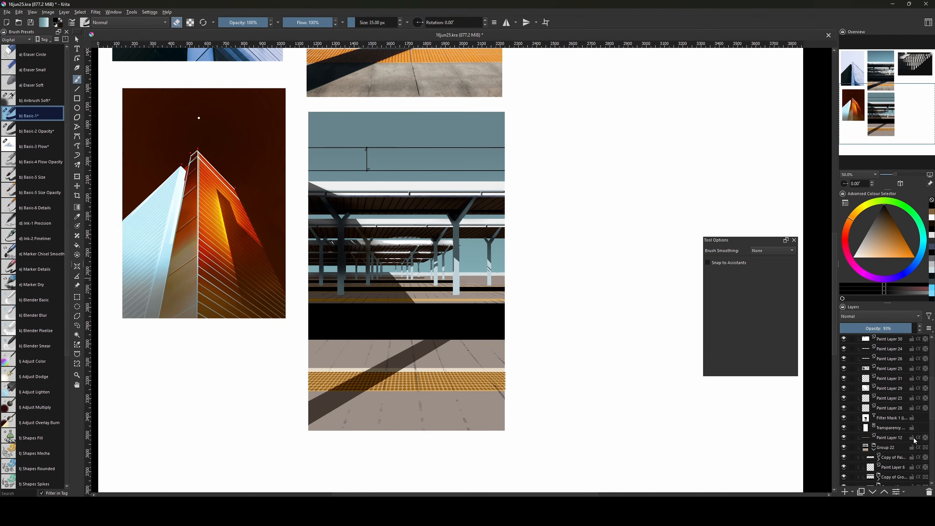
# Add a new paint layer directly above Paint Layer 4.
pyautogui.scroll(-5, 894, 385)
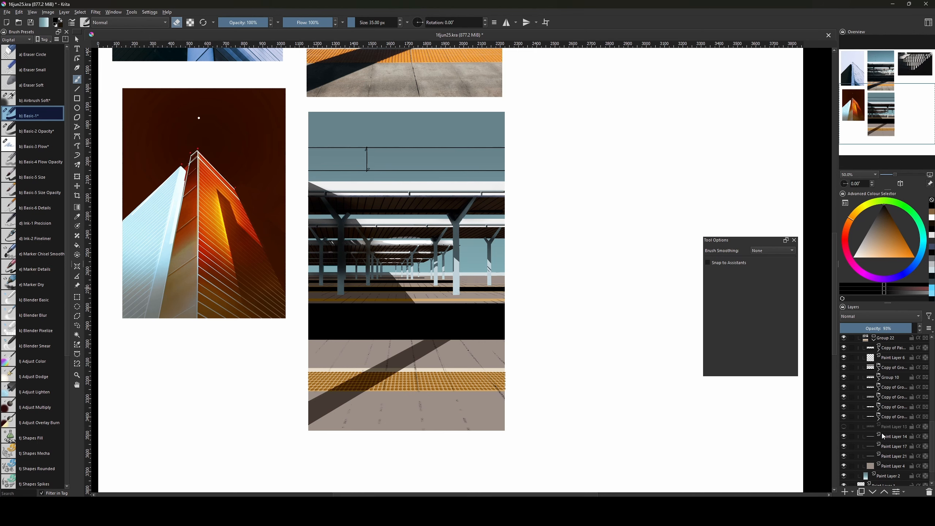
pyautogui.click(885, 462)
pyautogui.press('Insert')
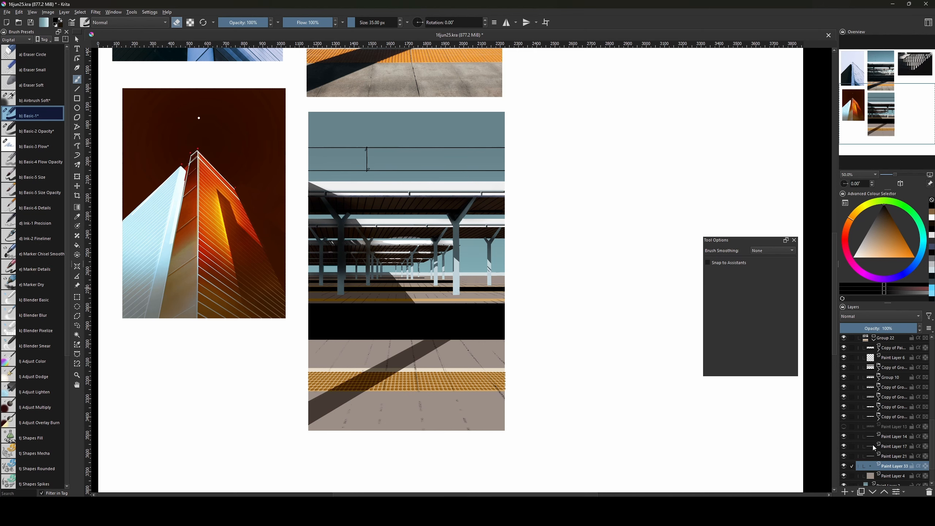
# Zoom in on the platform photos, set the brush to 22 px, and frame the canopy panel.
pyautogui.moveTo(476, 202); pyautogui.dragTo(477, 352)
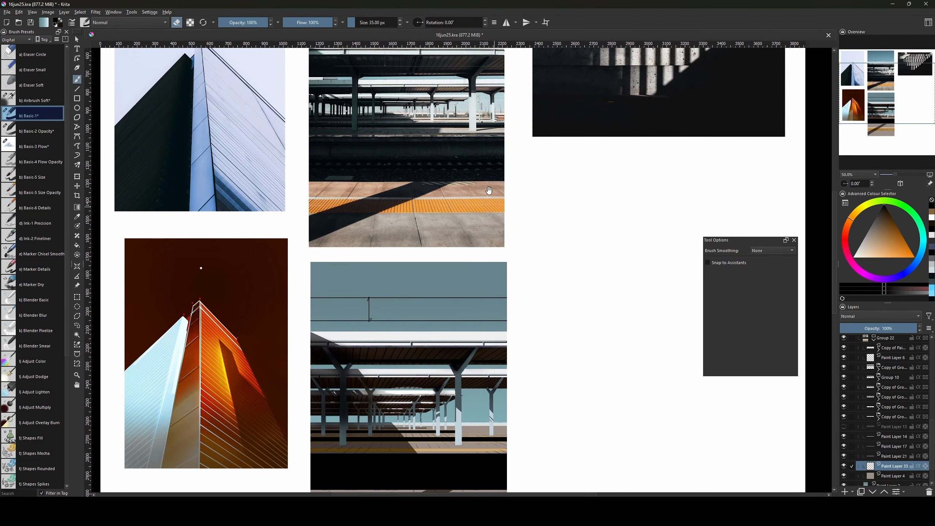
pyautogui.moveTo(481, 100); pyautogui.dragTo(446, 275)
pyautogui.press('+')
pyautogui.press('+')
pyautogui.press('+')
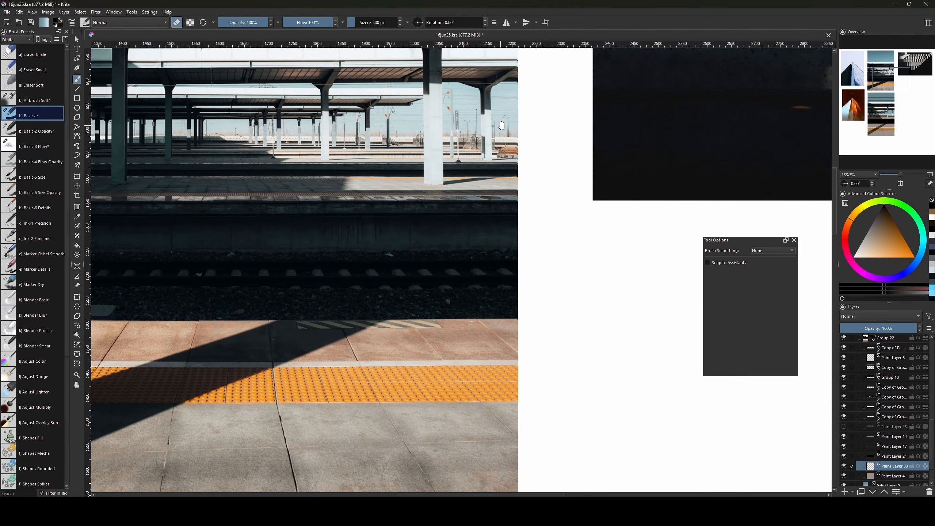
pyautogui.press('[')
pyautogui.press('[')
pyautogui.moveTo(413, 227); pyautogui.dragTo(440, 276)
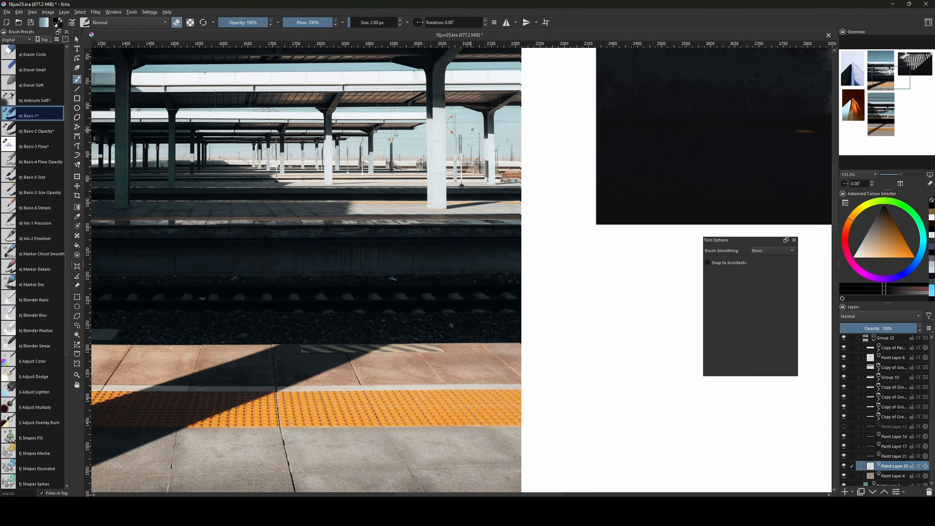
pyautogui.moveTo(417, 470); pyautogui.dragTo(382, 101)
pyautogui.press('-')
pyautogui.press('-')
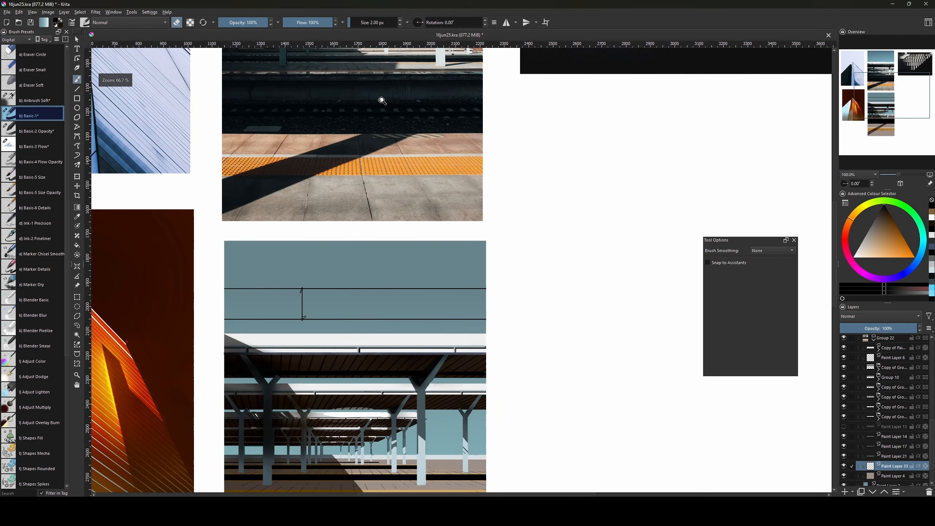
pyautogui.moveTo(409, 338); pyautogui.dragTo(427, 230)
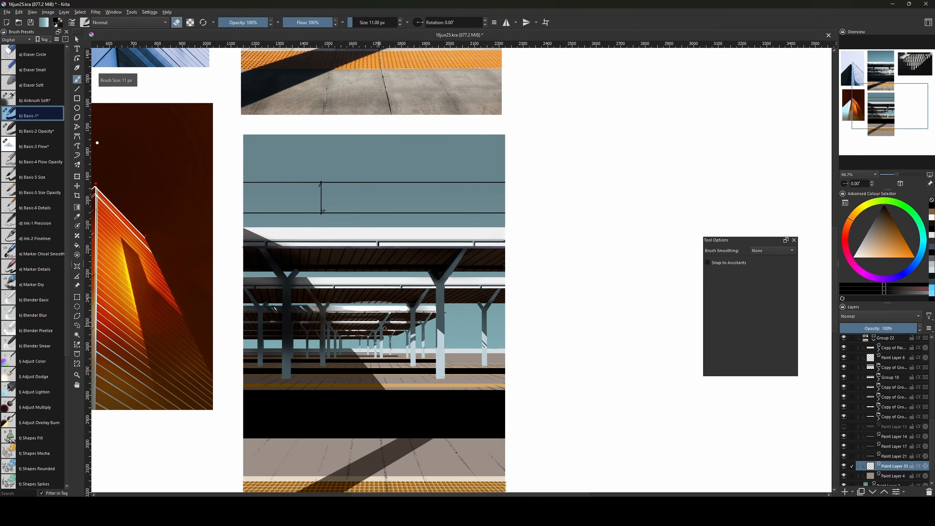
# Draw 2 px straight horizontal lines across the canopy panel at 100% zoom.
pyautogui.press('v')
pyautogui.moveTo(239, 343); pyautogui.dragTo(515, 344)
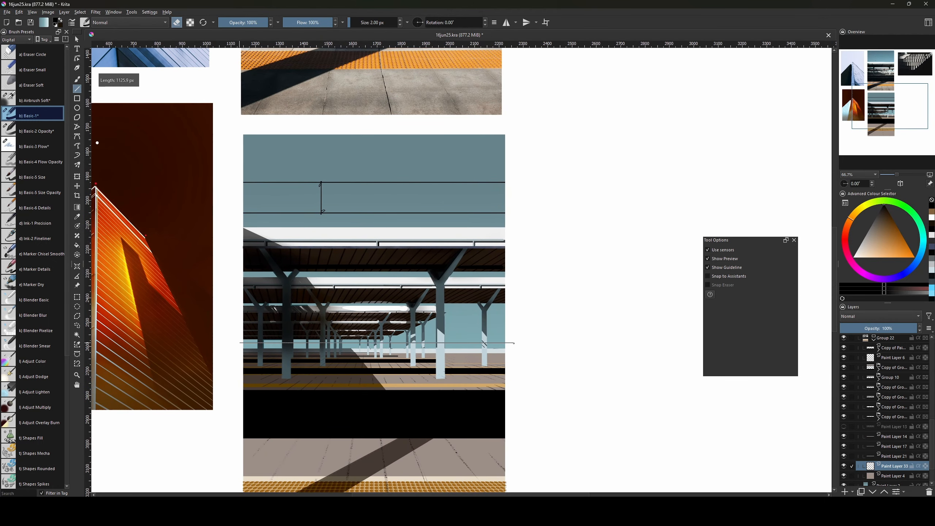
pyautogui.press('b')
pyautogui.press('e')
pyautogui.press('v')
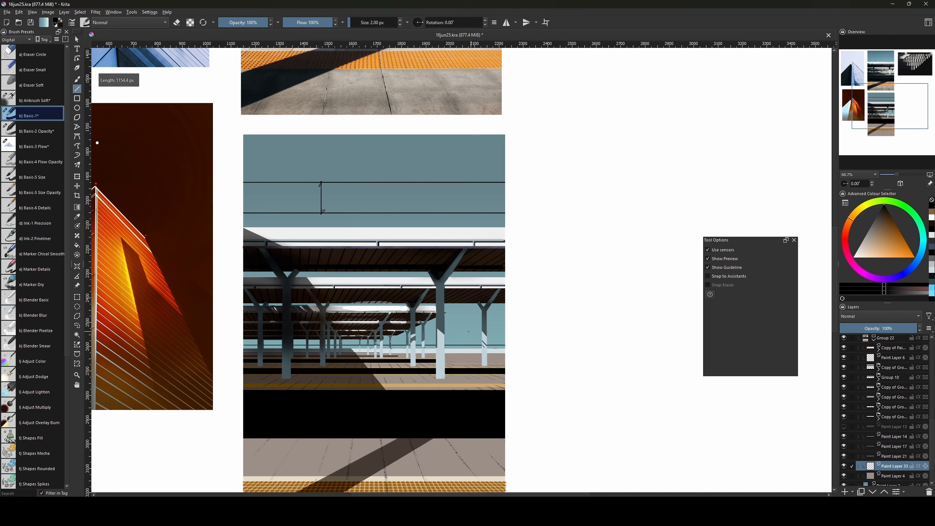
pyautogui.press('v')
pyautogui.moveTo(238, 345)
pyautogui.mouseDown()
pyautogui.moveTo(509, 345)
pyautogui.moveTo(474, 280)
pyautogui.mouseUp()
pyautogui.press('v')
pyautogui.hotkey('ctrl', '+')
pyautogui.press('v')
pyautogui.moveTo(391, 306); pyautogui.dragTo(537, 307)
pyautogui.moveTo(481, 304); pyautogui.dragTo(524, 303)
pyautogui.press('v')
# Add more thin horizontal lines under the roof and a long one across the top, redrawing a misplaced one.
pyautogui.press('v')
pyautogui.moveTo(445, 282); pyautogui.dragTo(560, 281)
pyautogui.press('v')
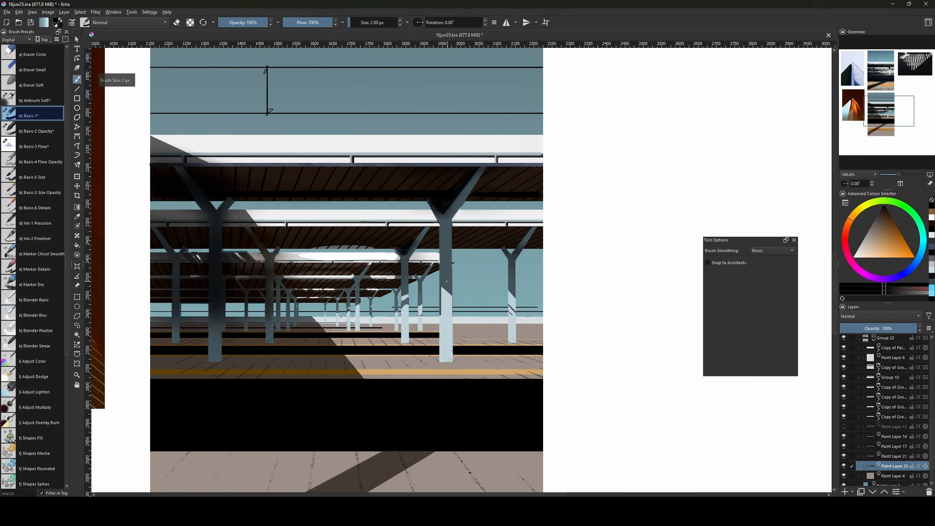
pyautogui.press('v')
pyautogui.moveTo(396, 278); pyautogui.dragTo(622, 276)
pyautogui.press('v')
pyautogui.press('[')
pyautogui.press('v')
pyautogui.moveTo(434, 287); pyautogui.dragTo(514, 287)
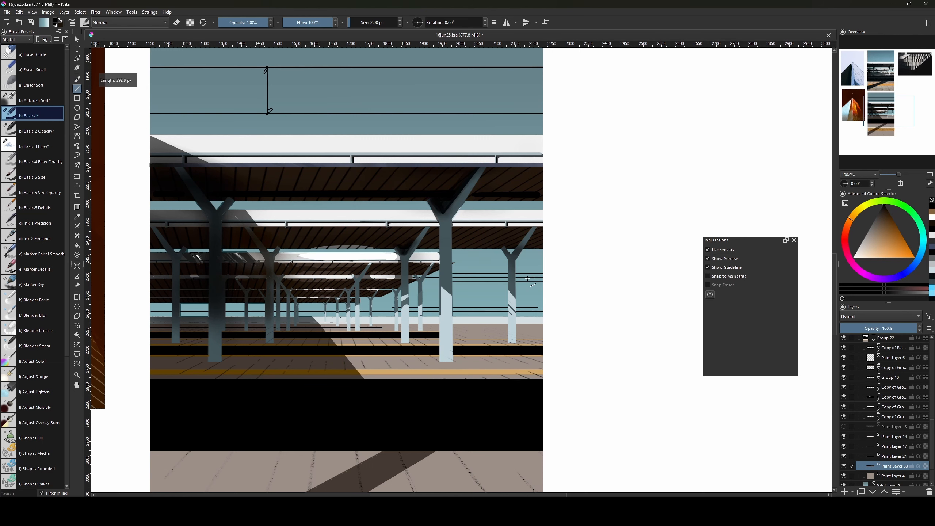
pyautogui.press('v')
pyautogui.moveTo(435, 286); pyautogui.dragTo(514, 287)
pyautogui.hotkey('ctrl', 'z')
pyautogui.press(']')
pyautogui.press('v')
pyautogui.moveTo(355, 322)
pyautogui.mouseDown()
pyautogui.moveTo(513, 248)
pyautogui.moveTo(485, 261)
pyautogui.mouseUp()
pyautogui.press('v')
pyautogui.moveTo(390, 295)
pyautogui.mouseDown()
pyautogui.moveTo(457, 306)
pyautogui.moveTo(441, 309)
pyautogui.mouseUp()
pyautogui.press('v')
pyautogui.moveTo(195, 218); pyautogui.dragTo(606, 218)
pyautogui.press('v')
# Mesh-warp the lines so their corners and edges curve with the roof, then apply.
pyautogui.hotkey('ctrl', 't')
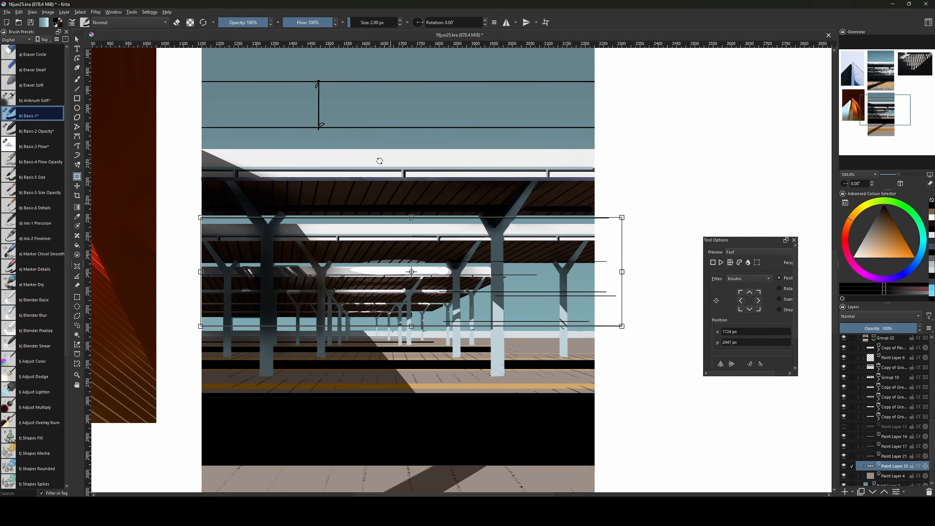
pyautogui.rightClick(384, 261)
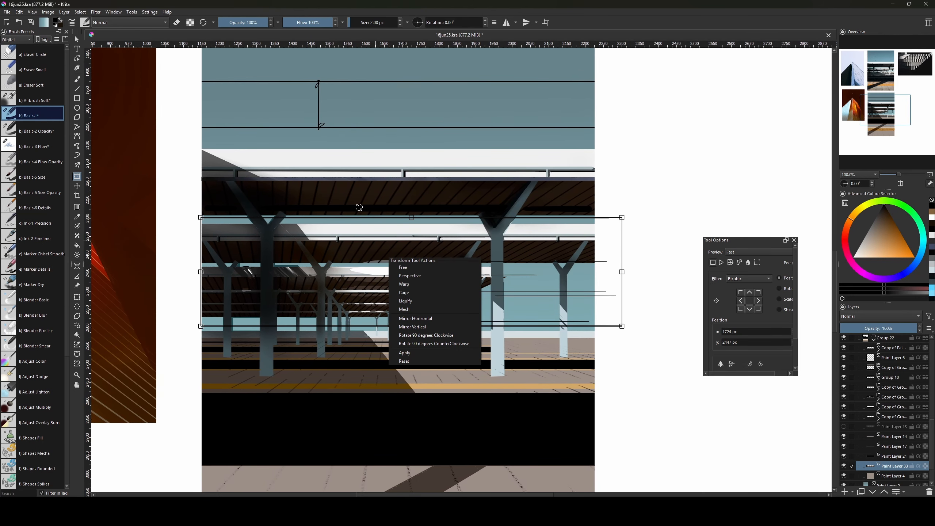
pyautogui.click(425, 309)
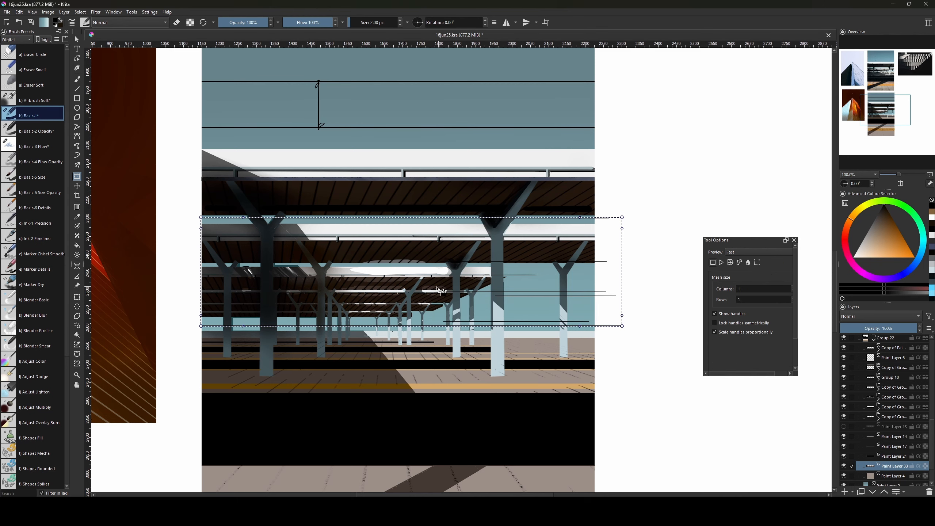
pyautogui.moveTo(548, 269); pyautogui.dragTo(548, 271)
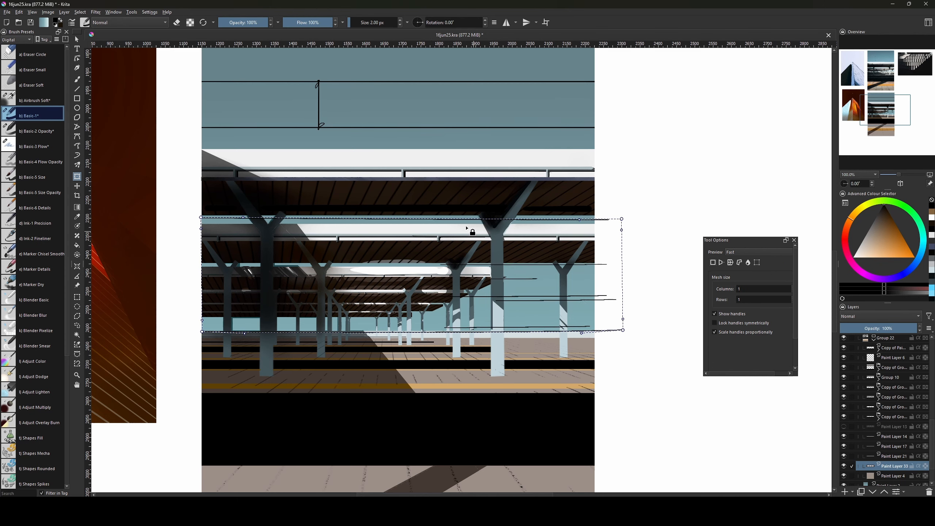
pyautogui.moveTo(322, 218); pyautogui.dragTo(319, 221)
pyautogui.moveTo(203, 219); pyautogui.dragTo(201, 218)
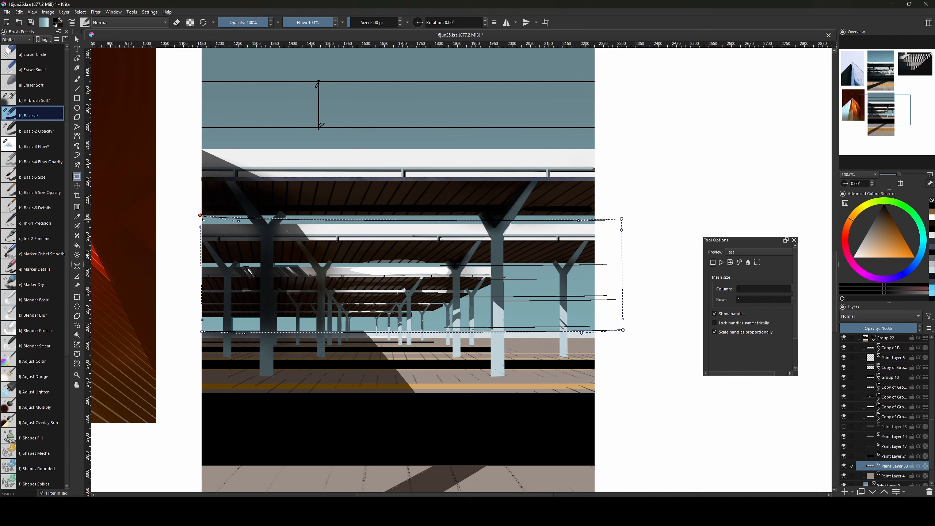
pyautogui.moveTo(329, 332); pyautogui.dragTo(329, 335)
pyautogui.moveTo(501, 333); pyautogui.dragTo(501, 336)
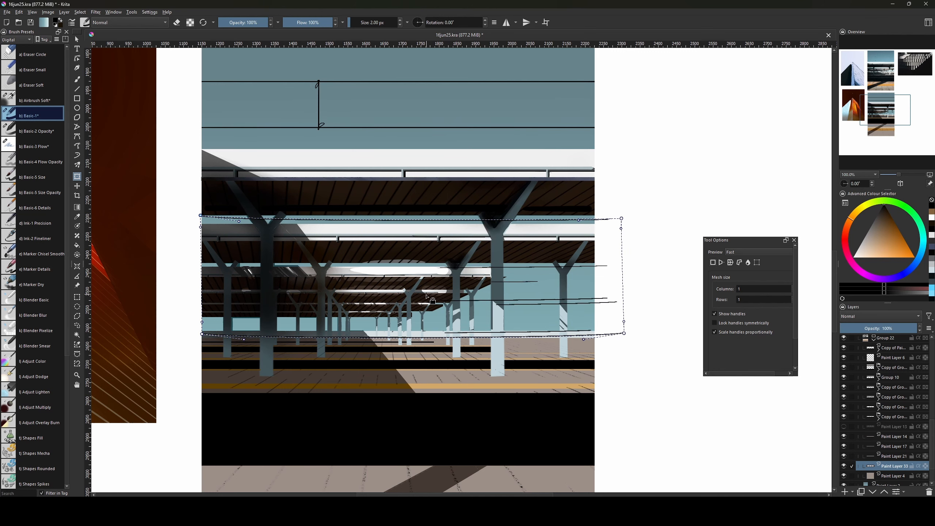
pyautogui.press('Return')
pyautogui.scroll(1, 423, 265)
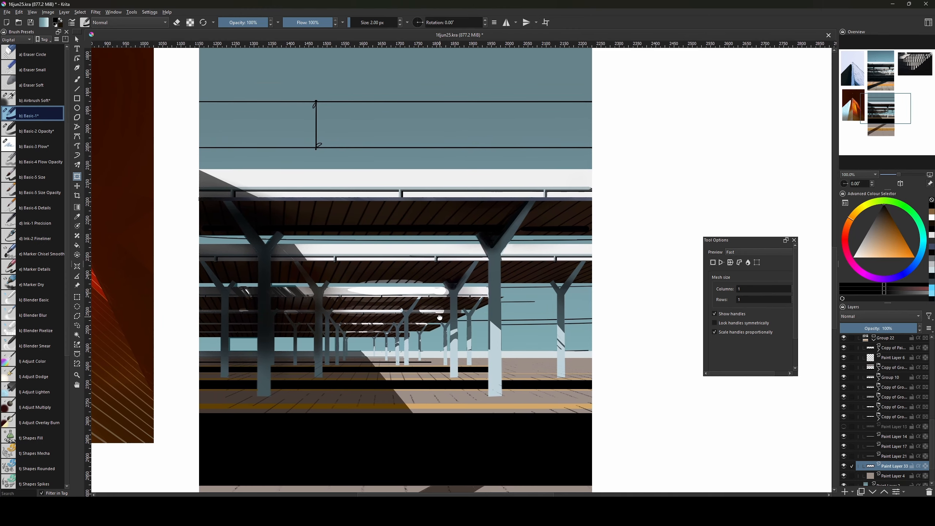
pyautogui.scroll(-1, 537, 363)
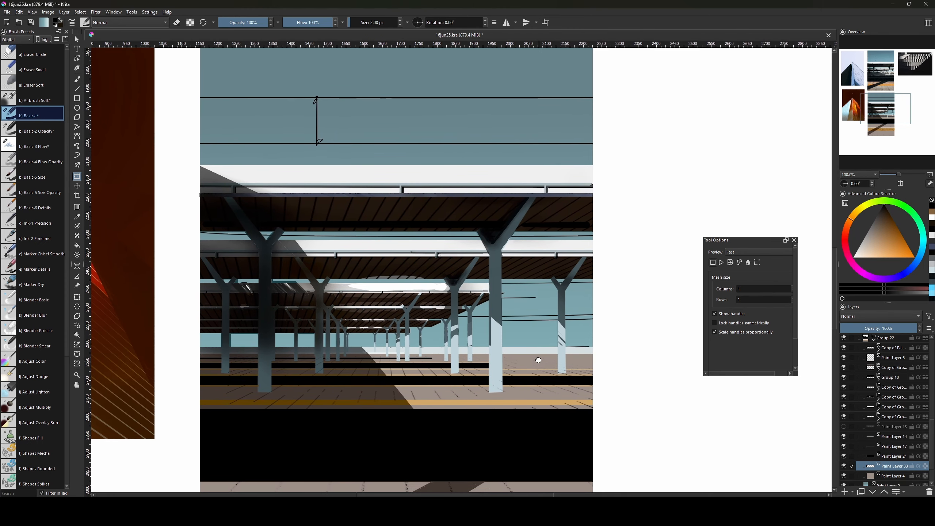
pyautogui.hotkey('ctrl', 'r')
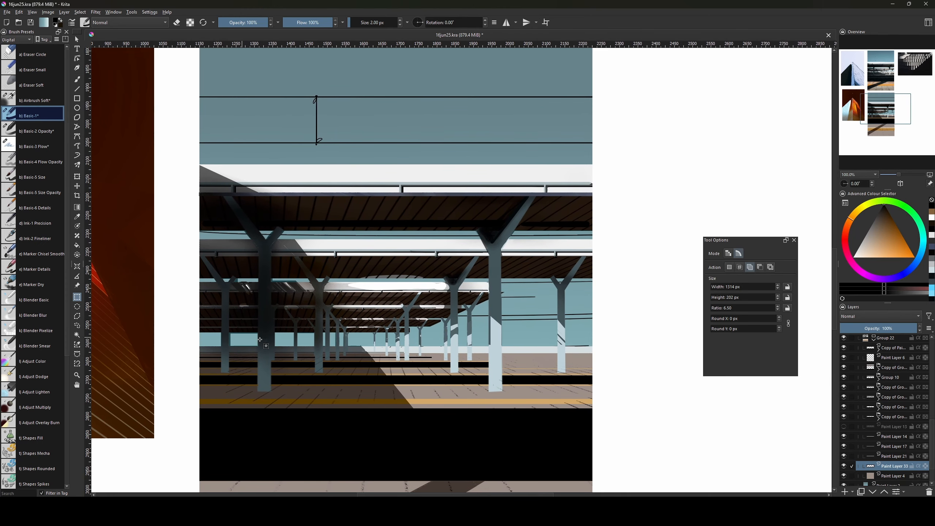
# Duplicate the canopy lines layer, narrow the copy and move it left.
pyautogui.hotkey('ctrl', 'j')
pyautogui.hotkey('ctrl', 't')
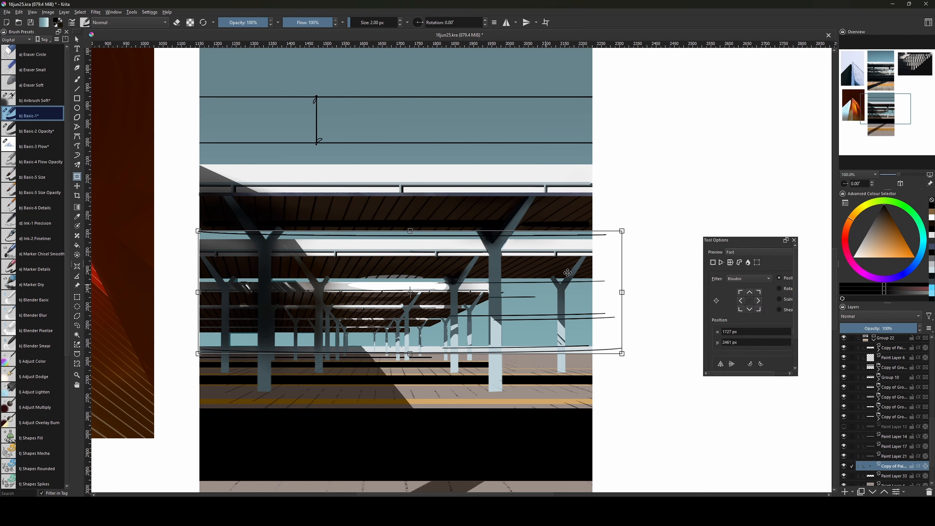
pyautogui.moveTo(620, 232); pyautogui.dragTo(687, 264)
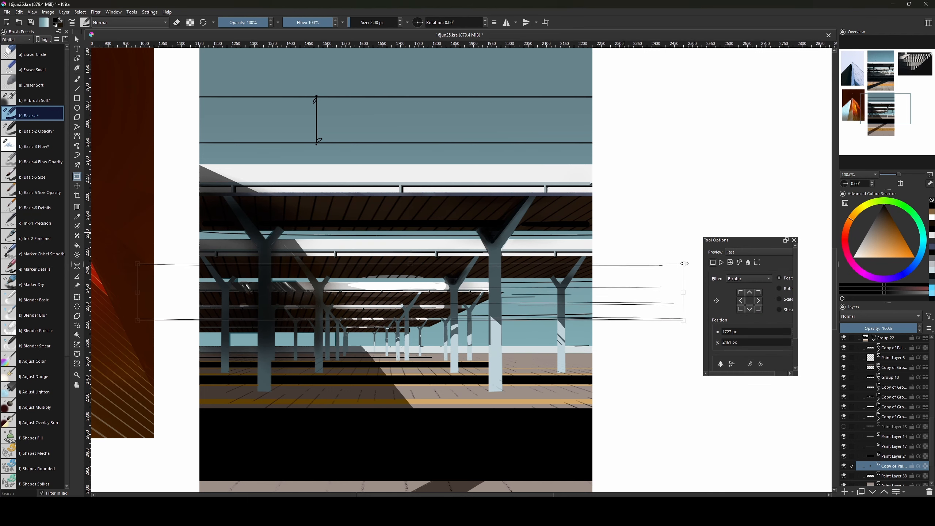
pyautogui.moveTo(572, 288); pyautogui.dragTo(412, 325)
pyautogui.press('Return')
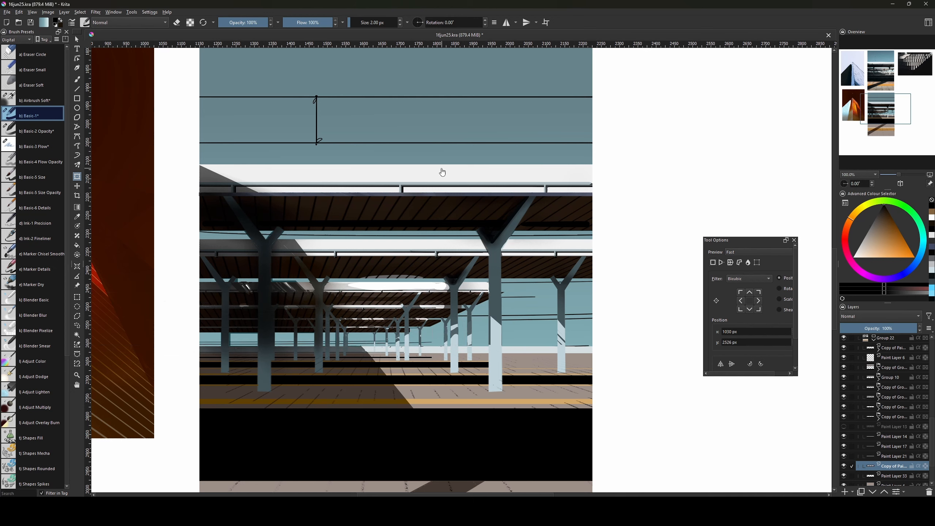
# Stretch the copied lines wider and shift them slightly left and up.
pyautogui.click(405, 334)
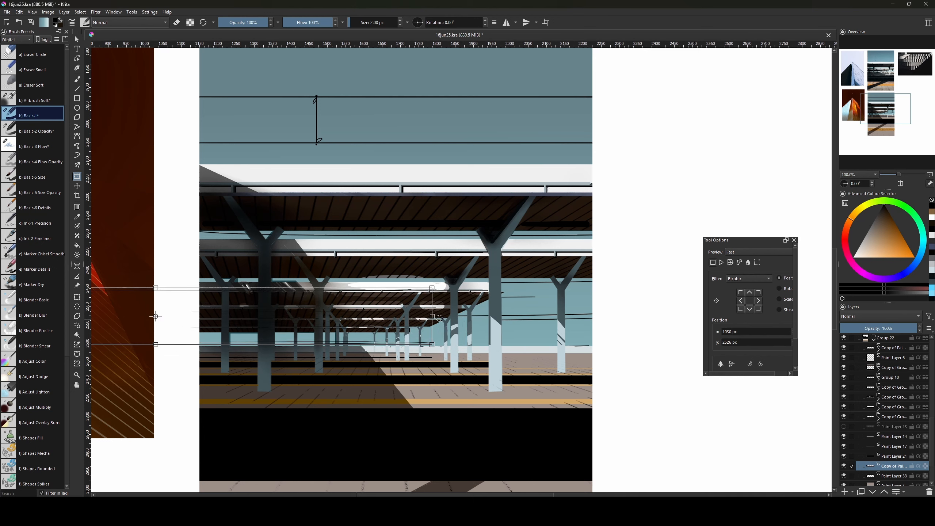
pyautogui.moveTo(431, 316); pyautogui.dragTo(740, 317)
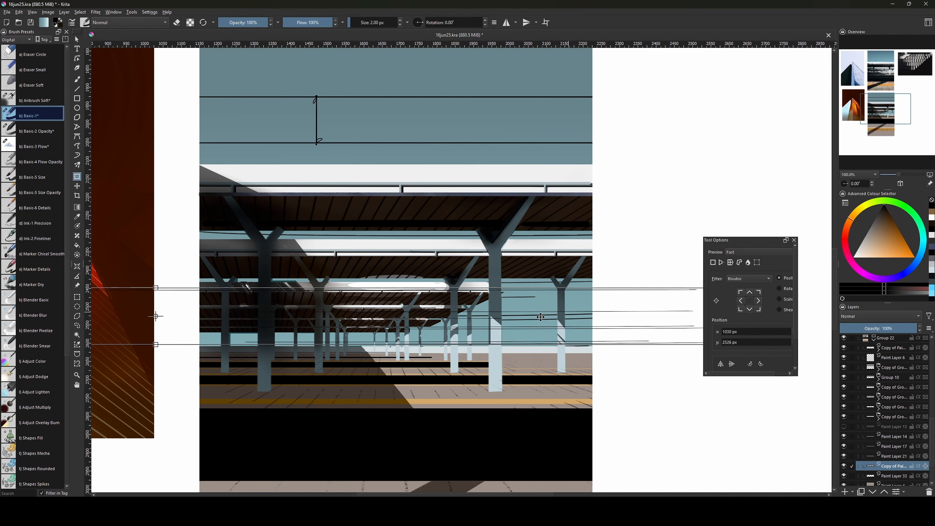
pyautogui.moveTo(550, 321); pyautogui.dragTo(523, 318)
pyautogui.press('Return')
# Add another empty paint layer, Paint Layer 34.
pyautogui.scroll(2, 529, 318)
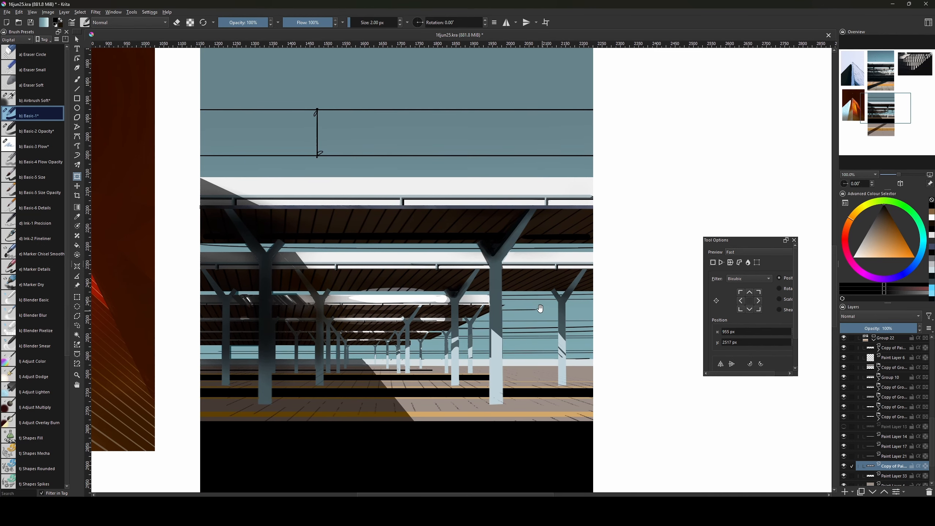
pyautogui.hscroll(1, 534, 309)
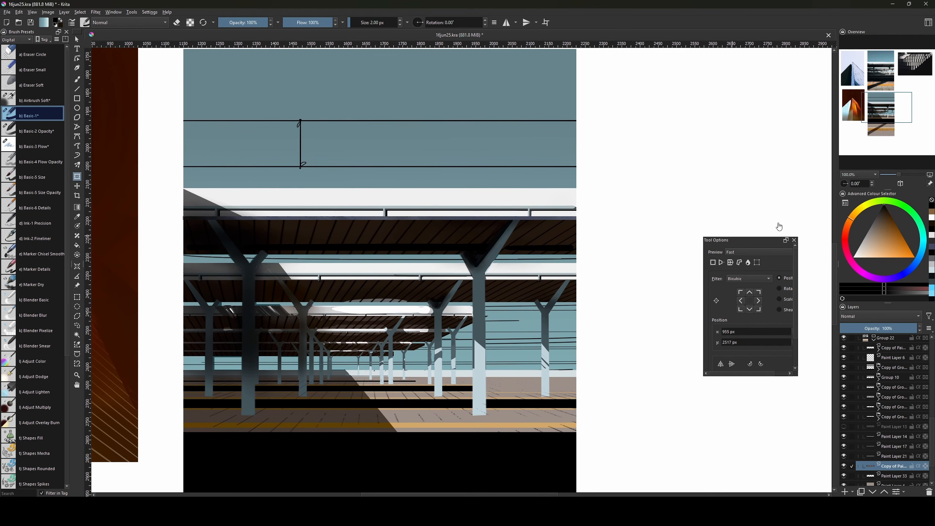
pyautogui.press('Insert')
# Move Paint Layer 34 higher in the stack and draw a straight vertical pole line.
pyautogui.moveTo(524, 343); pyautogui.dragTo(518, 328)
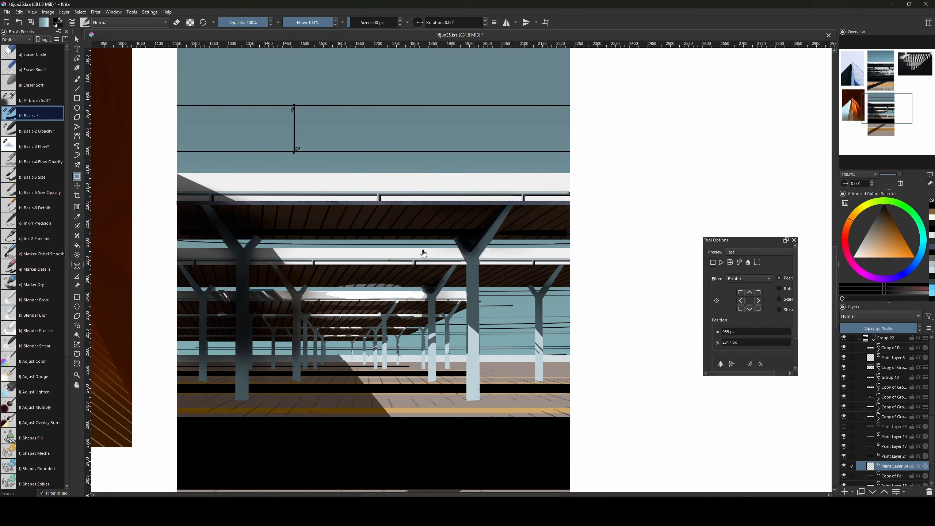
pyautogui.press('b')
pyautogui.press('v')
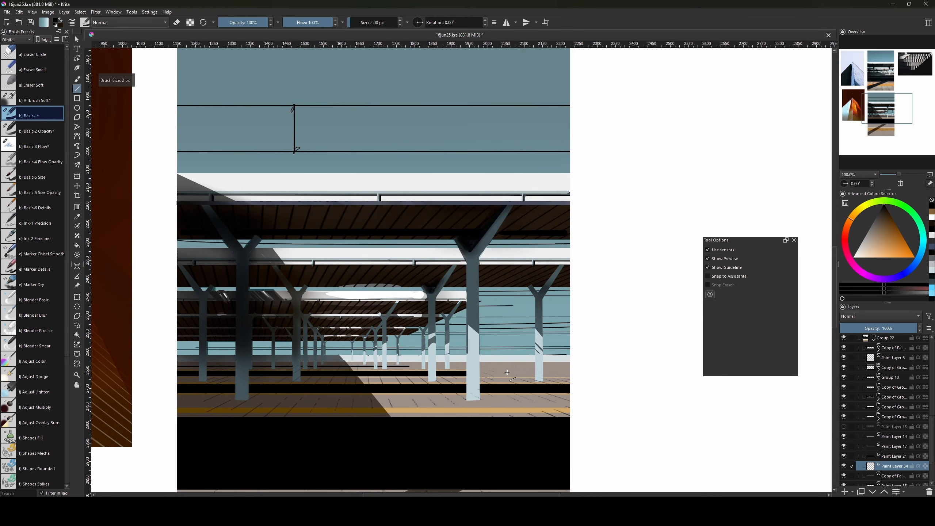
pyautogui.press('b')
pyautogui.moveTo(894, 466); pyautogui.dragTo(884, 387)
pyautogui.press('v')
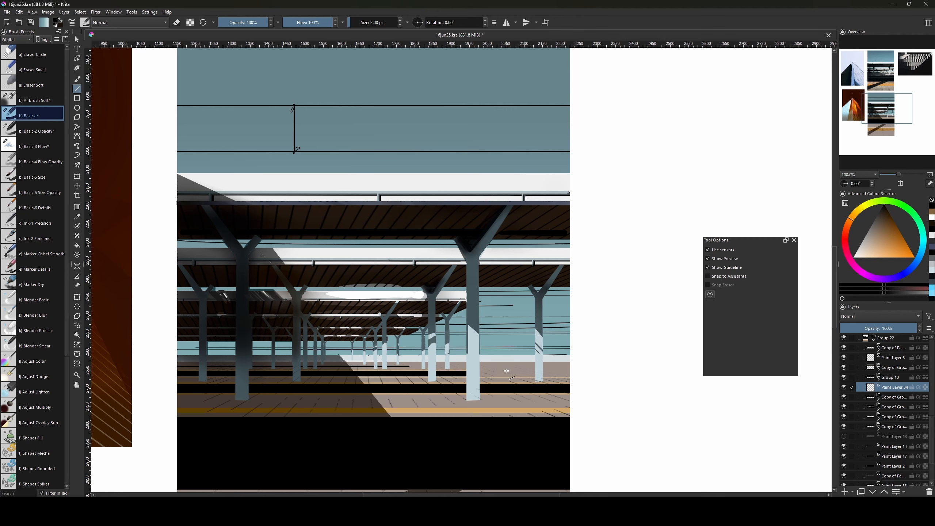
pyautogui.moveTo(507, 373)
pyautogui.mouseDown()
pyautogui.moveTo(511, 325)
pyautogui.moveTo(497, 475)
pyautogui.mouseUp()
pyautogui.press('b')
# Sample the light teal from the painting and draw a second vertical pole.
pyautogui.moveTo(510, 168)
pyautogui.mouseDown()
pyautogui.moveTo(501, 439)
pyautogui.moveTo(515, 180)
pyautogui.mouseUp()
pyautogui.moveTo(515, 368)
pyautogui.mouseDown()
pyautogui.moveTo(520, 264)
pyautogui.moveTo(502, 210)
pyautogui.mouseUp()
pyautogui.keyDown('ctrl'); pyautogui.click(544, 351); pyautogui.keyUp('ctrl')
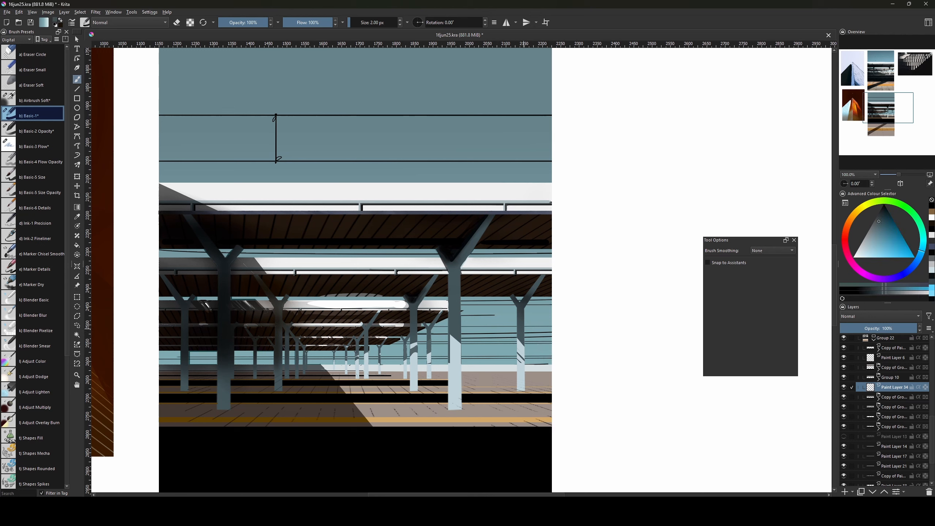
pyautogui.press('v')
pyautogui.moveTo(486, 377); pyautogui.dragTo(486, 334)
pyautogui.press('b')
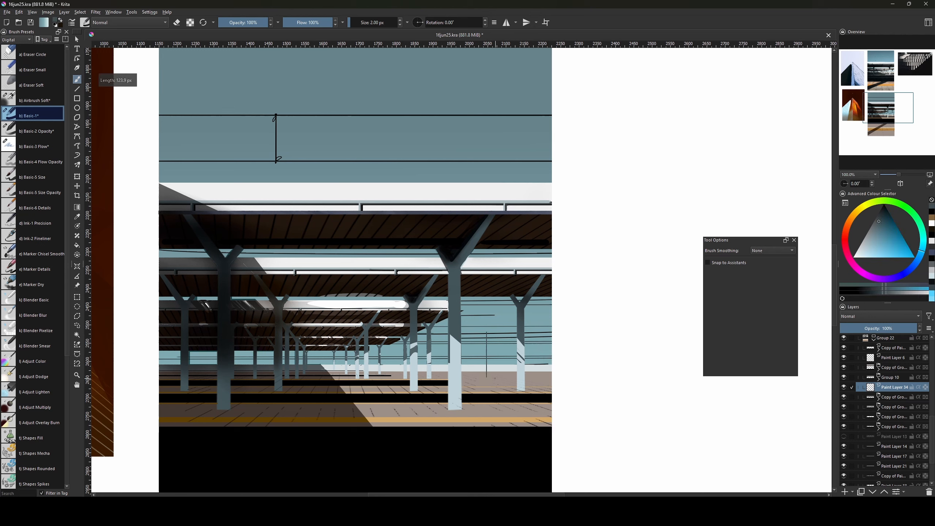
# Enlarge the brush slightly and draw another vertical pole line by the distant pillars.
pyautogui.press(']')
pyautogui.press(']')
pyautogui.press('v')
pyautogui.moveTo(489, 378)
pyautogui.mouseDown()
pyautogui.moveTo(489, 327)
pyautogui.moveTo(473, 350)
pyautogui.moveTo(501, 334)
pyautogui.moveTo(505, 350)
pyautogui.moveTo(537, 337)
pyautogui.moveTo(470, 355)
pyautogui.mouseUp()
pyautogui.press('b')
pyautogui.hotkey('ctrl', 'z')
pyautogui.press('v')
pyautogui.press('b')
pyautogui.press('v')
pyautogui.press('b')
pyautogui.press('v')
pyautogui.press('b')
pyautogui.moveTo(556, 132); pyautogui.dragTo(551, 293)
pyautogui.moveTo(569, 163)
pyautogui.mouseDown()
pyautogui.moveTo(535, 419)
pyautogui.moveTo(551, 56)
pyautogui.mouseUp()
# Set the brush to 4 px and fill a narrow rectangular strip with light blue for a post.
pyautogui.press('[')
pyautogui.press('[')
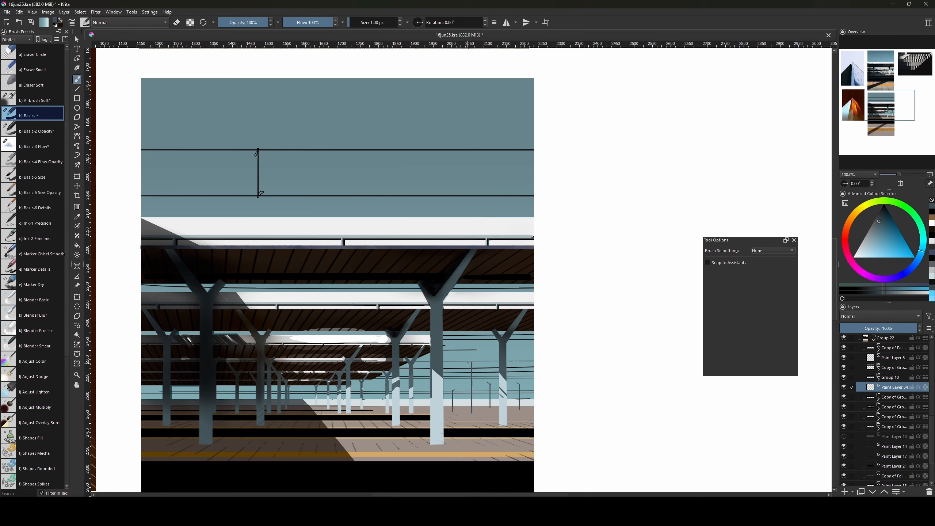
pyautogui.press(']')
pyautogui.press(']')
pyautogui.press(']')
pyautogui.hotkey('ctrl', 'r')
pyautogui.moveTo(467, 383); pyautogui.dragTo(473, 404)
pyautogui.press('b')
pyautogui.click(868, 249)
pyautogui.press('f')
pyautogui.click(529, 199)
pyautogui.hotkey('ctrl', 'shift', 'a')
pyautogui.hotkey('ctrl', 'z')
# Shade the post strip with a soft airbrush in dark teal, then switch to a smaller basic brush.
pyautogui.press('b')
pyautogui.click(34, 98)
pyautogui.keyDown('ctrl'); pyautogui.click(472, 372); pyautogui.keyUp('ctrl')
pyautogui.hotkey('ctrl', 'shift', 'a')
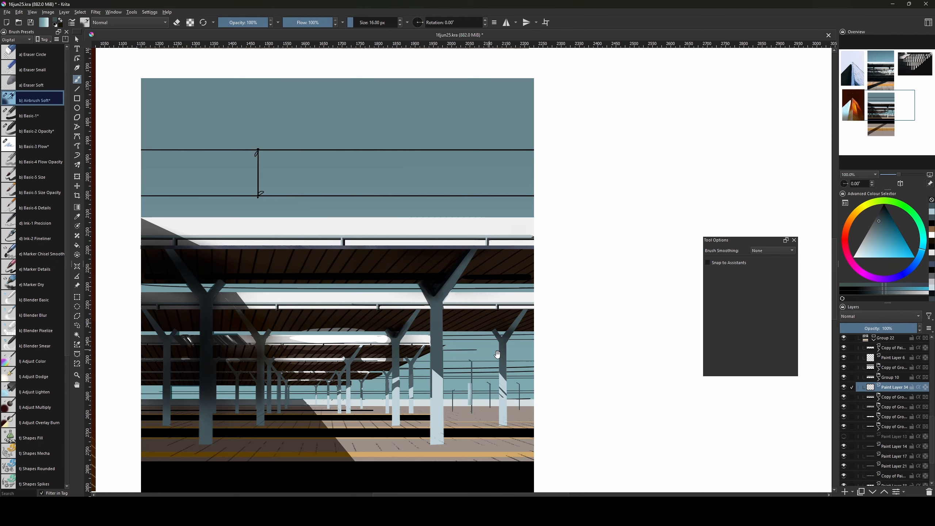
pyautogui.hotkey('ctrl', 'z')
pyautogui.click(33, 129)
pyautogui.press('e')
pyautogui.press('x')
pyautogui.press('[')
pyautogui.press('[')
pyautogui.press('[')
pyautogui.press('[')
pyautogui.press('[')
pyautogui.press('[')
pyautogui.press('[')
pyautogui.press('[')
pyautogui.press('[')
pyautogui.press('[')
pyautogui.press('[')
pyautogui.press('[')
pyautogui.press('[')
pyautogui.press('[')
pyautogui.press('[')
pyautogui.press('[')
pyautogui.press('[')
pyautogui.press('[')
pyautogui.press('[')
pyautogui.press('[')
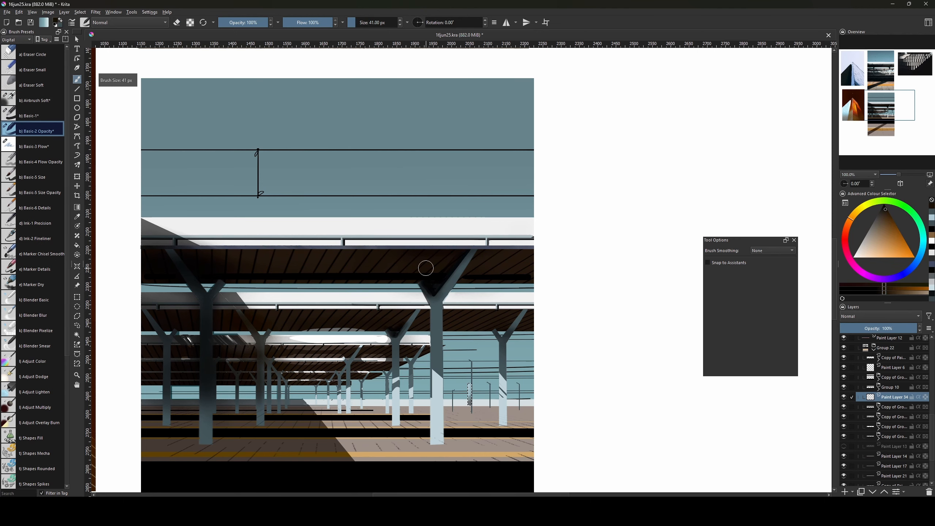
pyautogui.hotkey('ctrl', 'shift', 'a')
pyautogui.moveTo(489, 204)
pyautogui.mouseDown()
pyautogui.moveTo(521, 339)
pyautogui.moveTo(512, 163)
pyautogui.mouseUp()
pyautogui.press('[')
pyautogui.press('[')
pyautogui.press('[')
pyautogui.press('[')
pyautogui.press('[')
# Expand the copied layer group and browse its paint layers to find the wire lines.
pyautogui.click(931, 410)
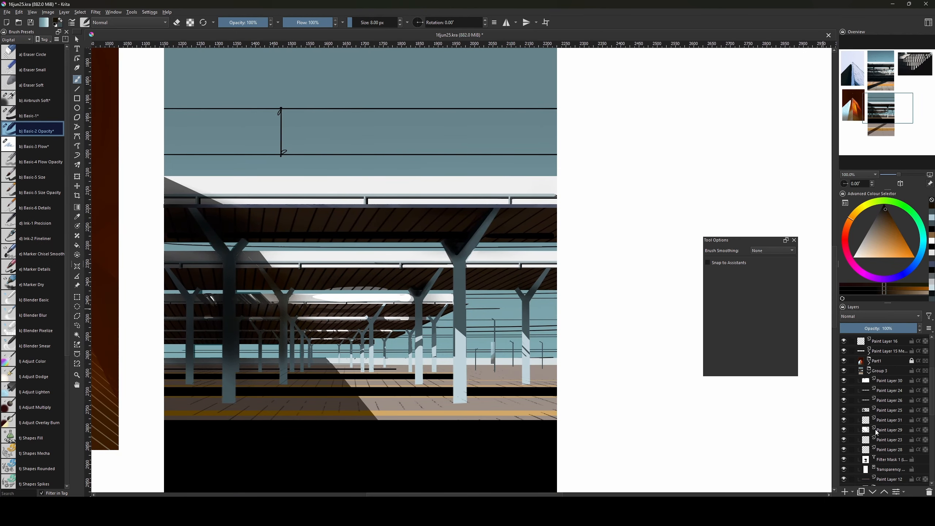
pyautogui.scroll(-5, 931, 400)
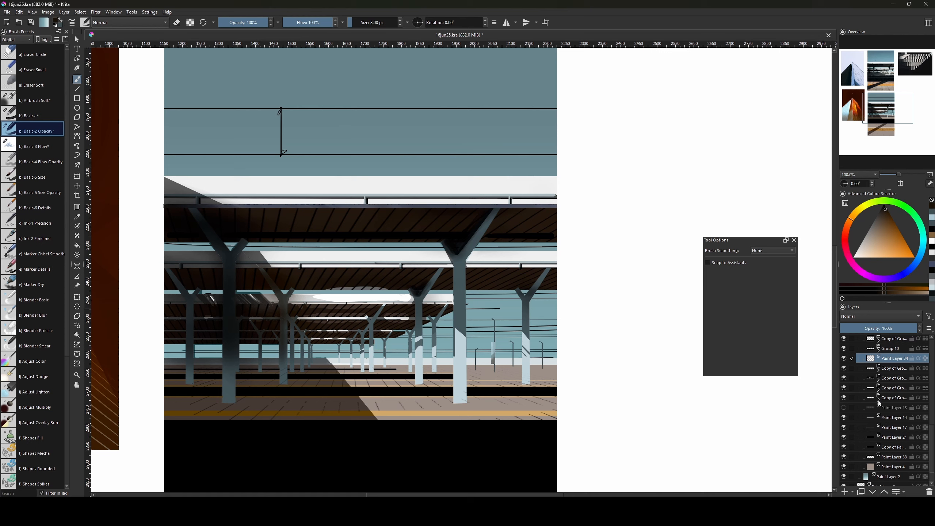
pyautogui.click(879, 403)
pyautogui.hotkey('ctrl', 't')
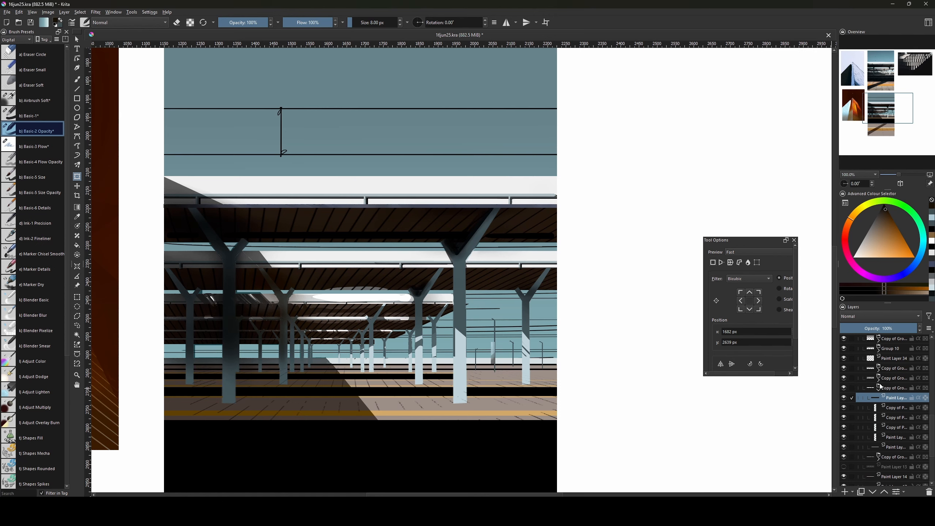
pyautogui.click(878, 381)
pyautogui.click(882, 388)
pyautogui.click(885, 437)
pyautogui.click(887, 396)
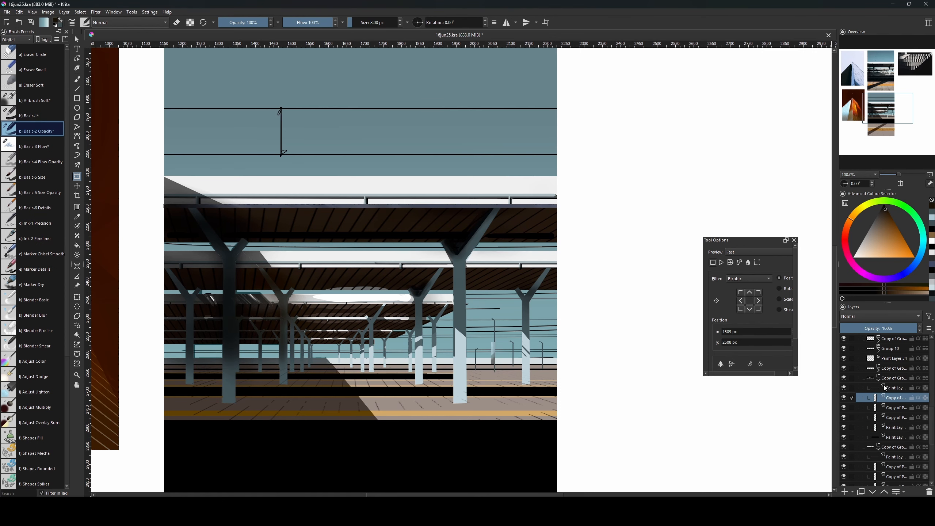
pyautogui.click(885, 387)
# Check Paint Layer 30 while scrolling through the layer stack for the wire layer.
pyautogui.scroll(-2, 689, 401)
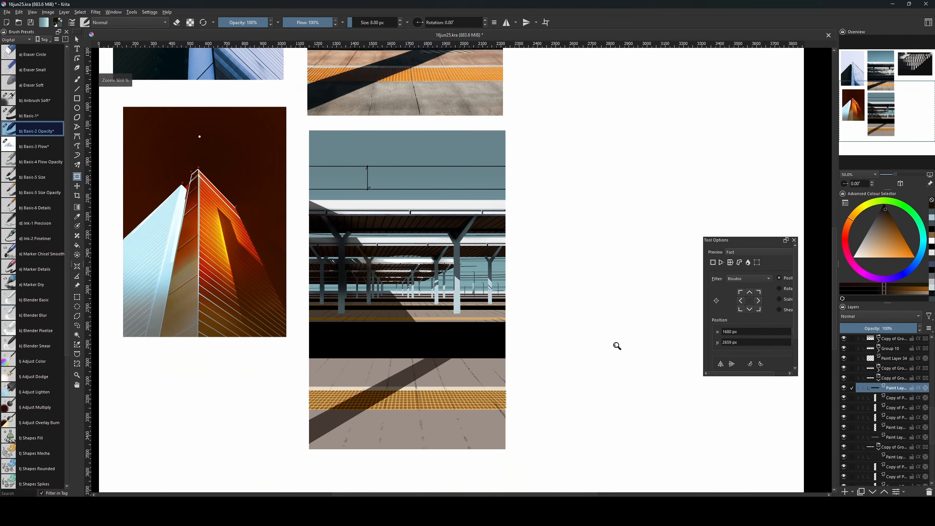
pyautogui.moveTo(576, 313); pyautogui.dragTo(551, 446)
pyautogui.scroll(5, 891, 359)
pyautogui.click(887, 352)
pyautogui.moveTo(611, 372); pyautogui.dragTo(611, 351)
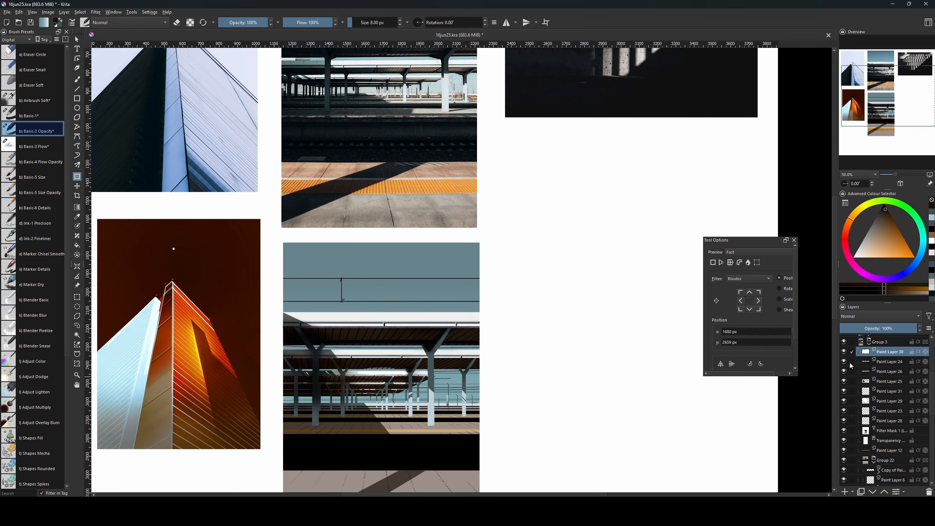
pyautogui.scroll(-3, 864, 376)
pyautogui.scroll(-5, 929, 436)
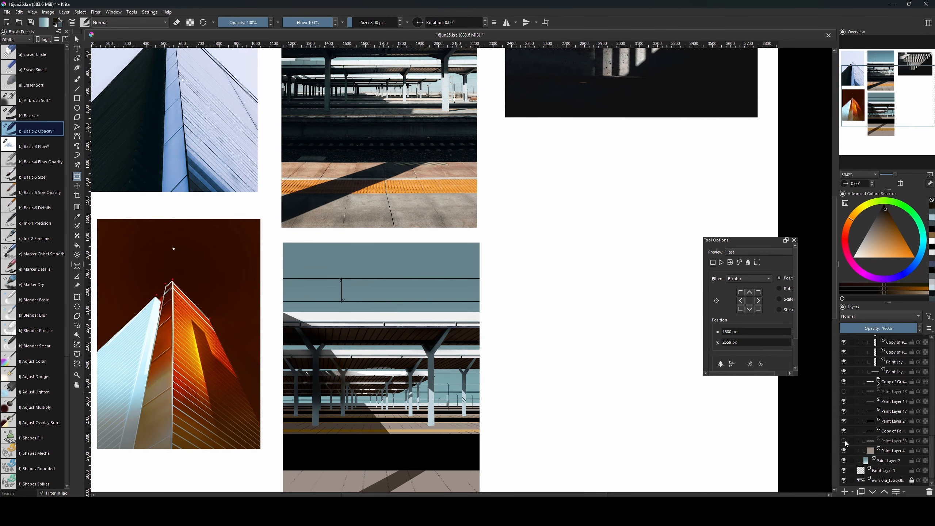
# Select Paint Layer 33 and stretch its wire lines rightward, applying the transform.
pyautogui.click(894, 440)
pyautogui.moveTo(556, 379); pyautogui.dragTo(528, 381)
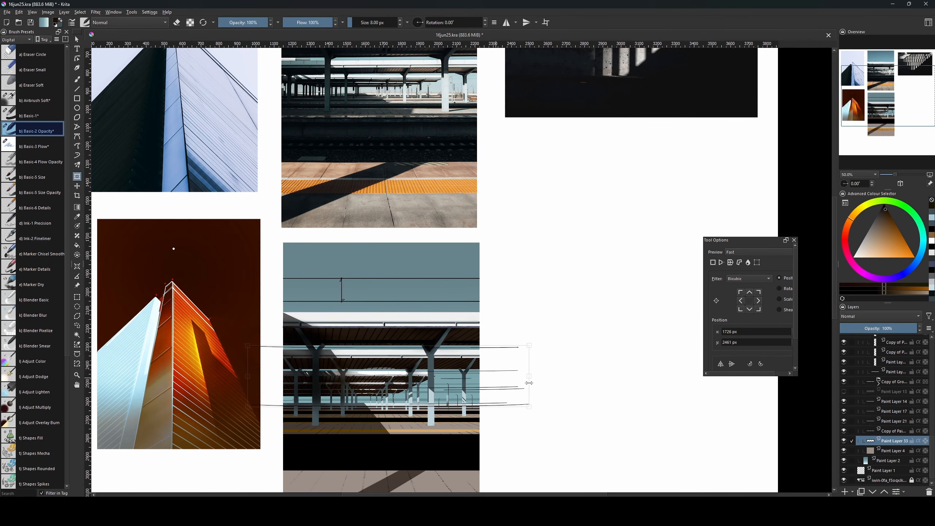
pyautogui.moveTo(531, 425); pyautogui.dragTo(529, 403)
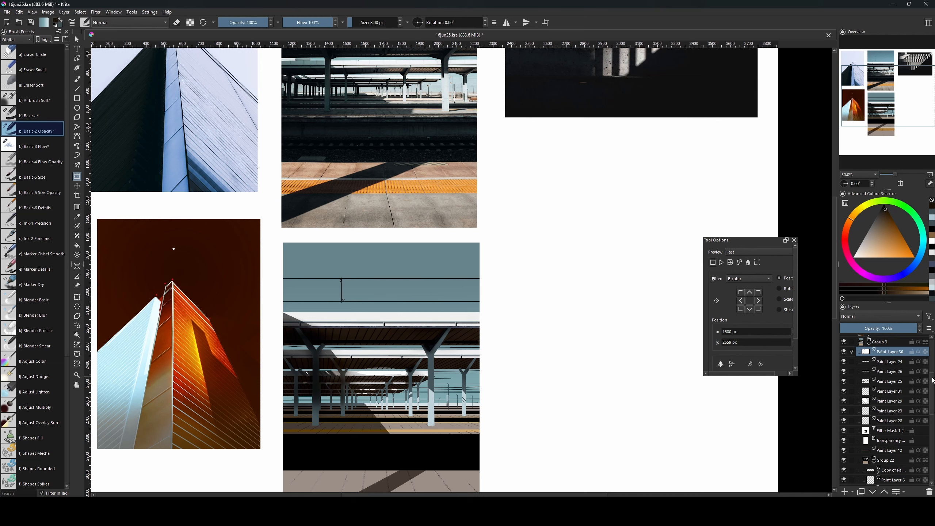
pyautogui.scroll(-5, 933, 380)
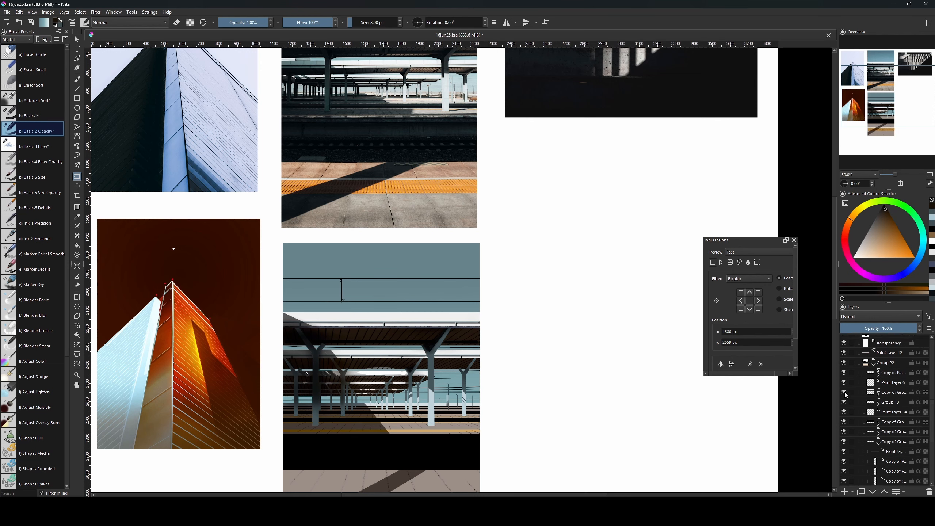
pyautogui.scroll(-4, 931, 430)
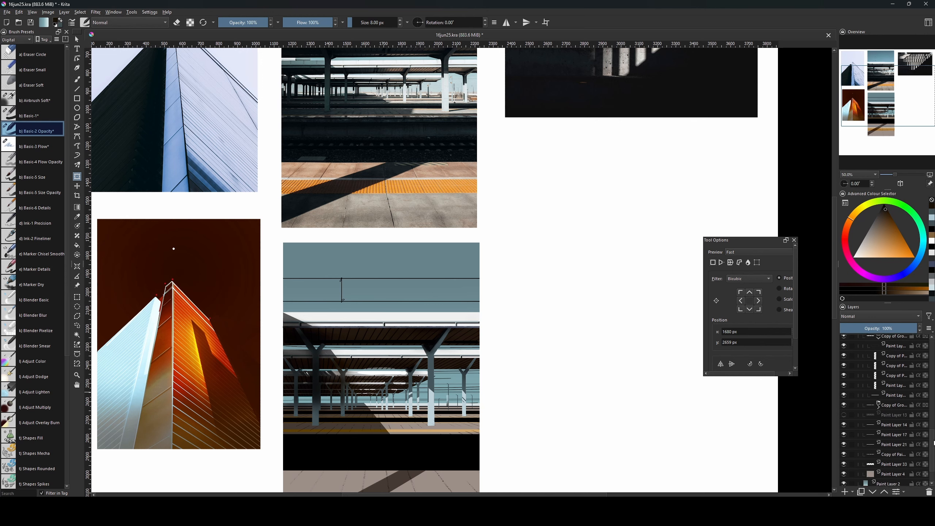
pyautogui.click(862, 438)
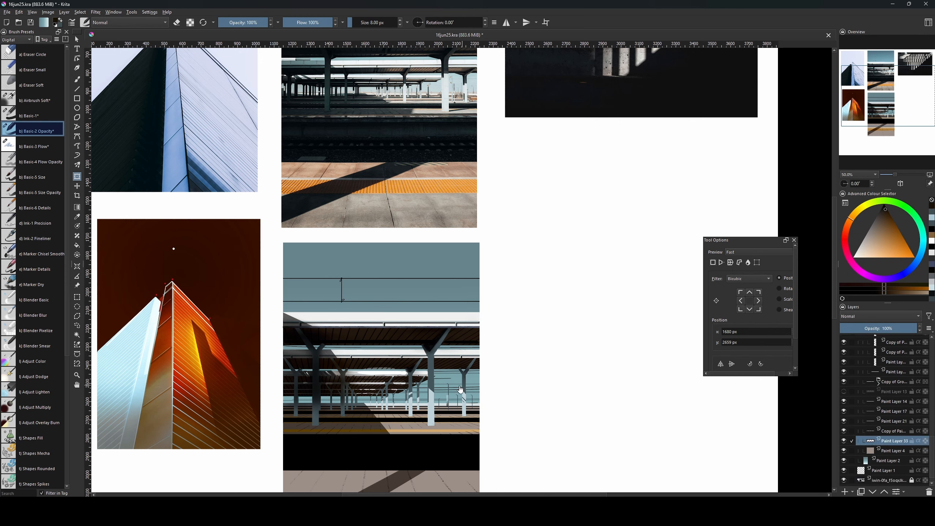
pyautogui.moveTo(495, 375)
pyautogui.mouseDown()
pyautogui.moveTo(710, 379)
pyautogui.moveTo(510, 384)
pyautogui.mouseUp()
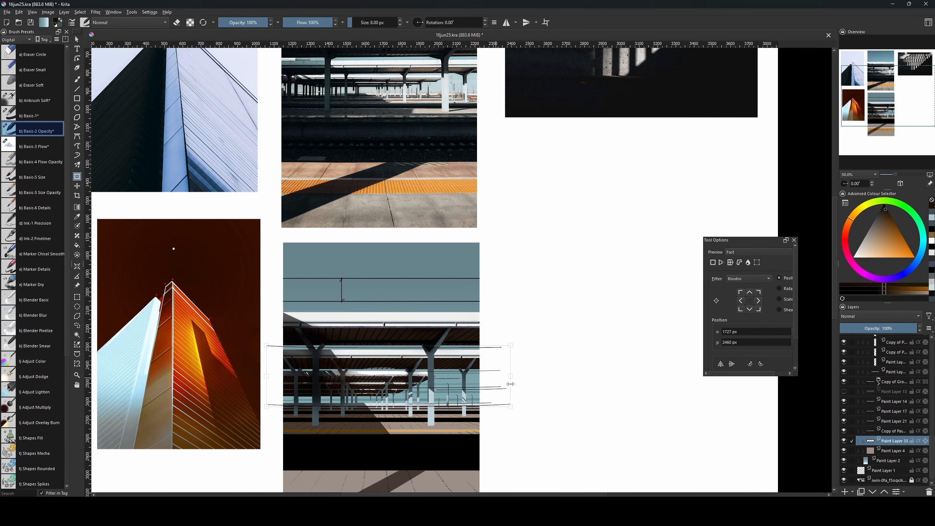
pyautogui.press('Return')
# Choose the Basic-1 brush and bring the distant lamps into view.
pyautogui.press('b')
pyautogui.press('e')
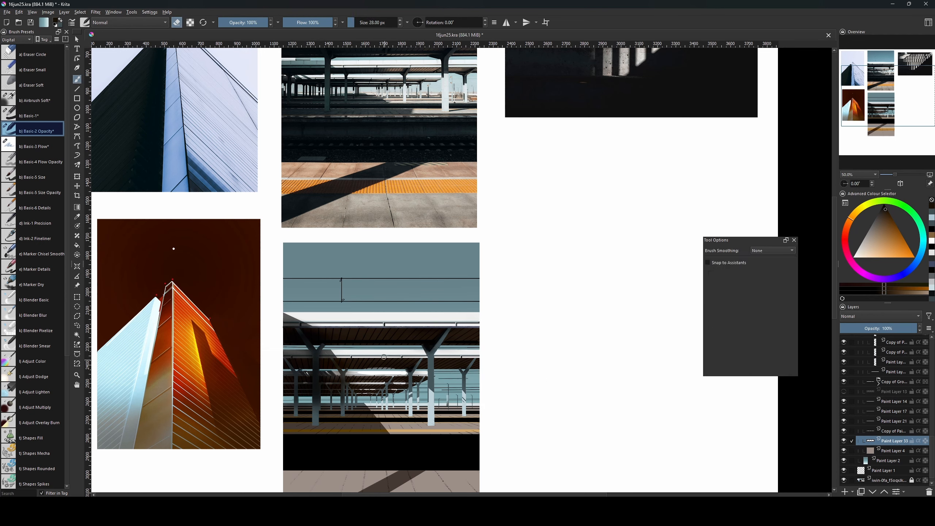
pyautogui.press(']')
pyautogui.click(27, 116)
pyautogui.press(']')
pyautogui.press('e')
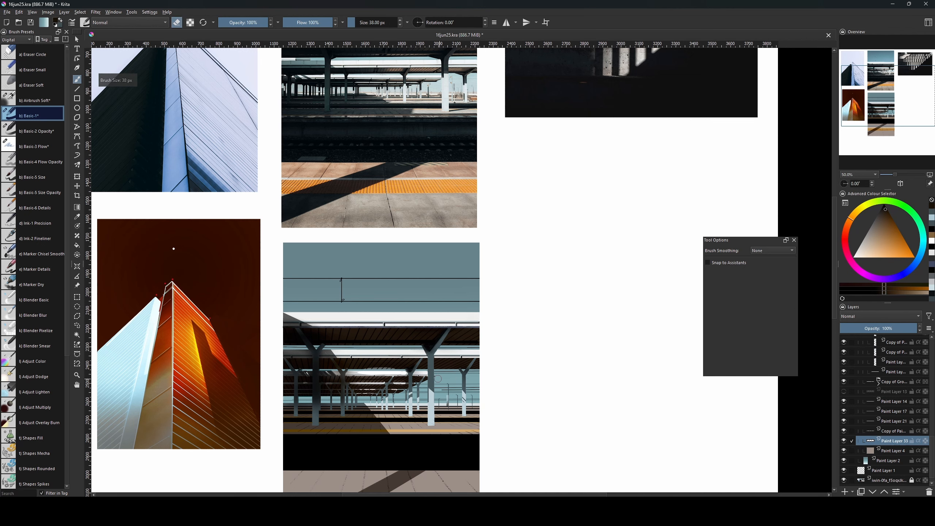
pyautogui.moveTo(559, 399); pyautogui.dragTo(565, 387)
pyautogui.moveTo(509, 387)
pyautogui.mouseDown()
pyautogui.moveTo(508, 351)
pyautogui.moveTo(466, 342)
pyautogui.mouseUp()
# Dab red and darker red accents beside the distant lamp.
pyautogui.click(845, 235)
pyautogui.click(897, 247)
pyautogui.hotkey('ctrl', '+')
pyautogui.click(452, 343)
pyautogui.press(']')
pyautogui.press(']')
pyautogui.press(']')
pyautogui.press(']')
pyautogui.press(']')
pyautogui.press('l')
pyautogui.click(454, 342)
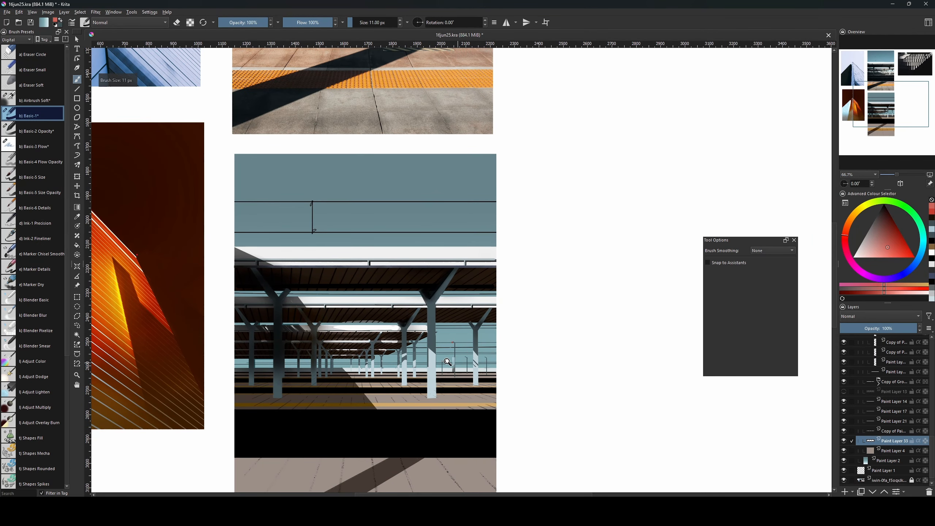
pyautogui.press(']')
pyautogui.press(']')
pyautogui.click(881, 249)
pyautogui.click(454, 342)
pyautogui.click(893, 245)
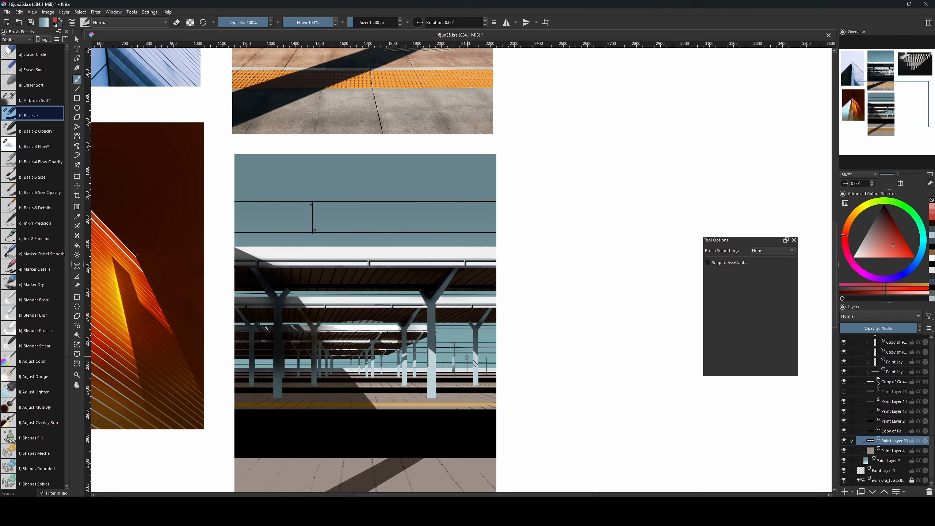
pyautogui.click(467, 357)
pyautogui.press(']')
pyautogui.press(']')
pyautogui.press(']')
pyautogui.press(']')
pyautogui.press(']')
pyautogui.moveTo(390, 119); pyautogui.dragTo(442, 288)
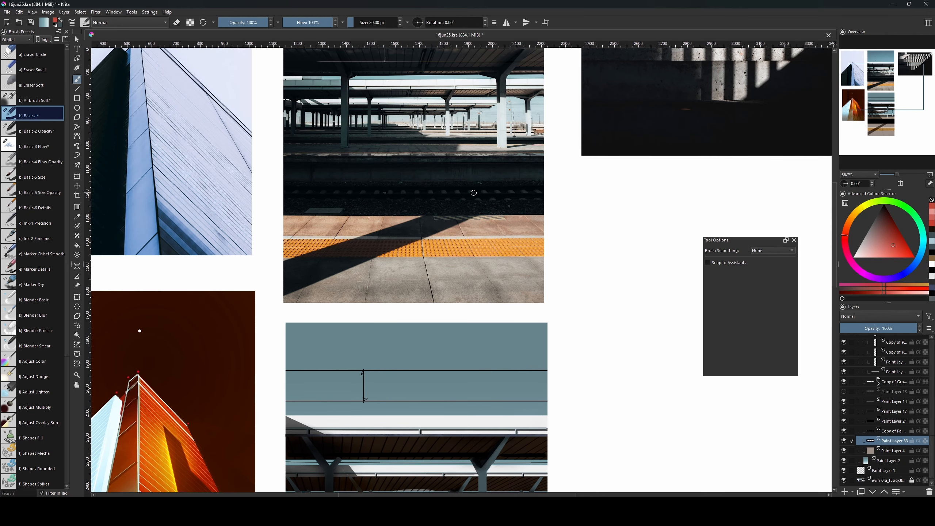
pyautogui.scroll(-5, 476, 280)
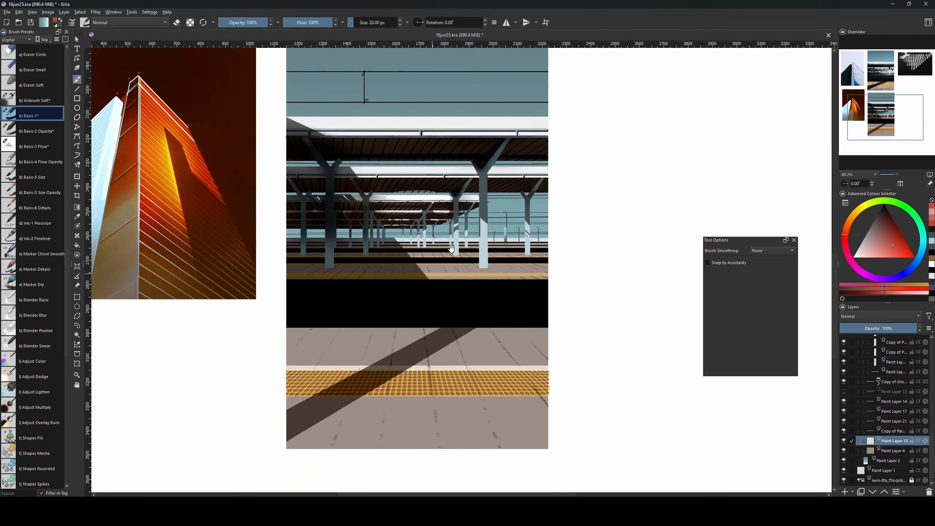
# Add a new paint layer and rectangle-select a thin strip on the platform floor.
pyautogui.press('Insert')
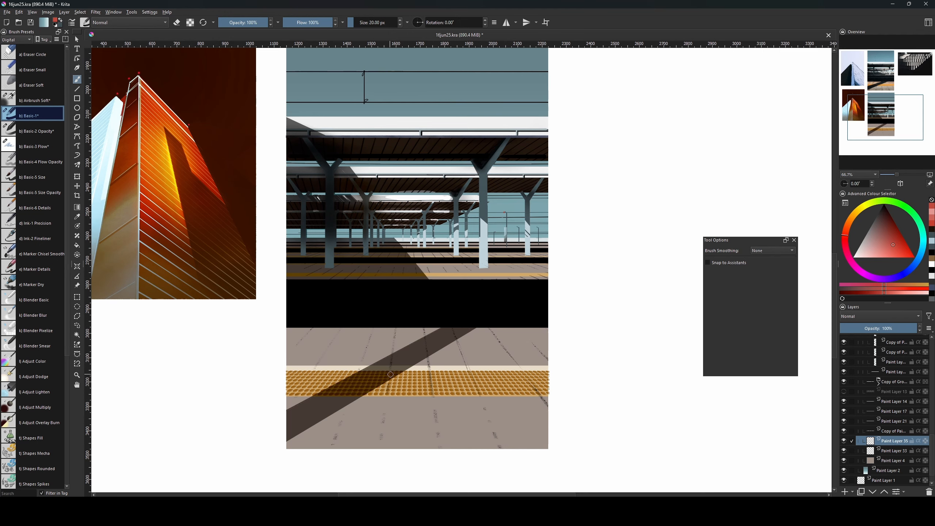
pyautogui.hotkey('ctrl', 'r')
pyautogui.moveTo(445, 326); pyautogui.dragTo(438, 326)
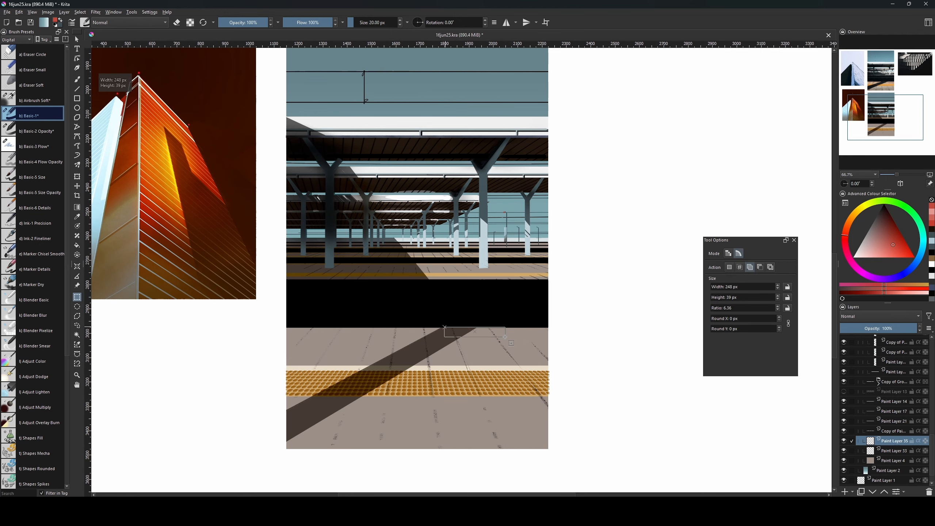
pyautogui.moveTo(505, 336); pyautogui.dragTo(506, 337)
pyautogui.moveTo(507, 293); pyautogui.dragTo(511, 316)
# Paint light orange strokes inside the floor strip with a larger brush, then swap to black.
pyautogui.press('b')
pyautogui.click(851, 218)
pyautogui.click(896, 250)
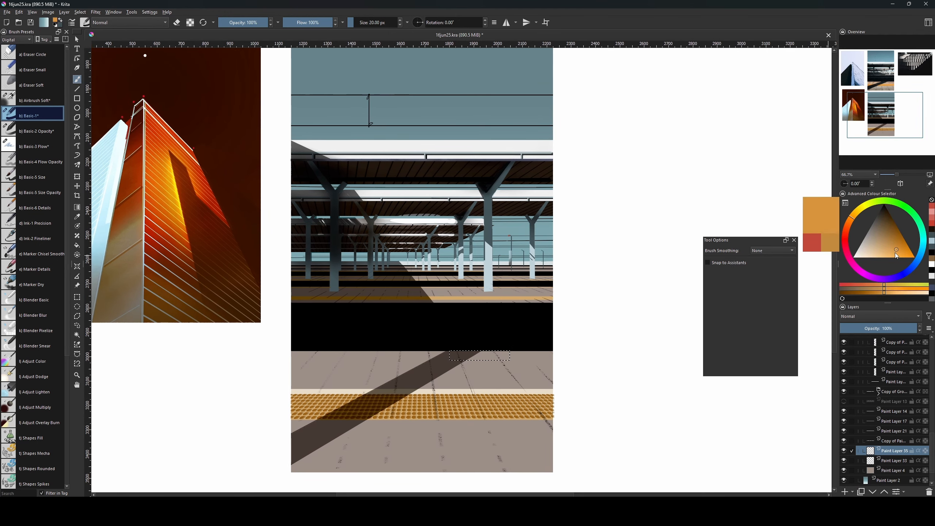
pyautogui.moveTo(895, 253); pyautogui.dragTo(891, 252)
pyautogui.moveTo(637, 165); pyautogui.dragTo(623, 243)
pyautogui.moveTo(625, 418); pyautogui.dragTo(625, 297)
pyautogui.press(']')
pyautogui.click(895, 248)
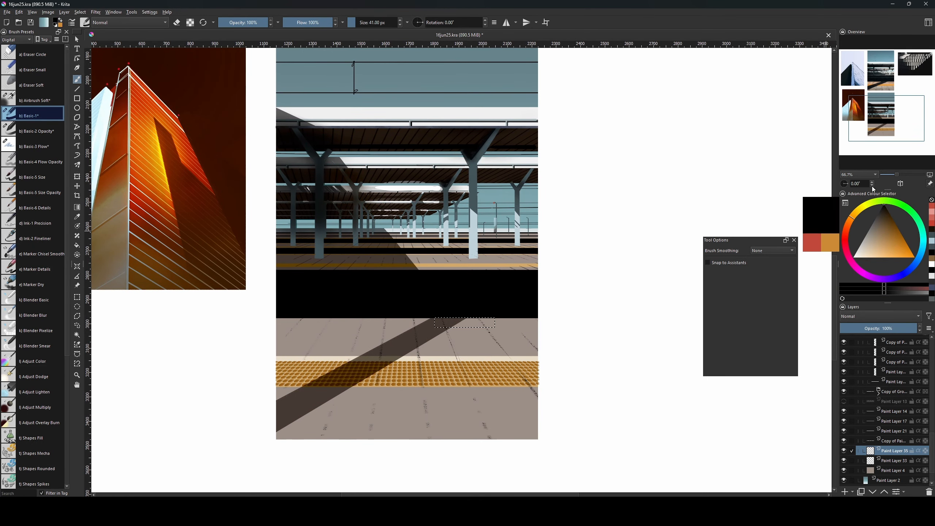
pyautogui.press(']')
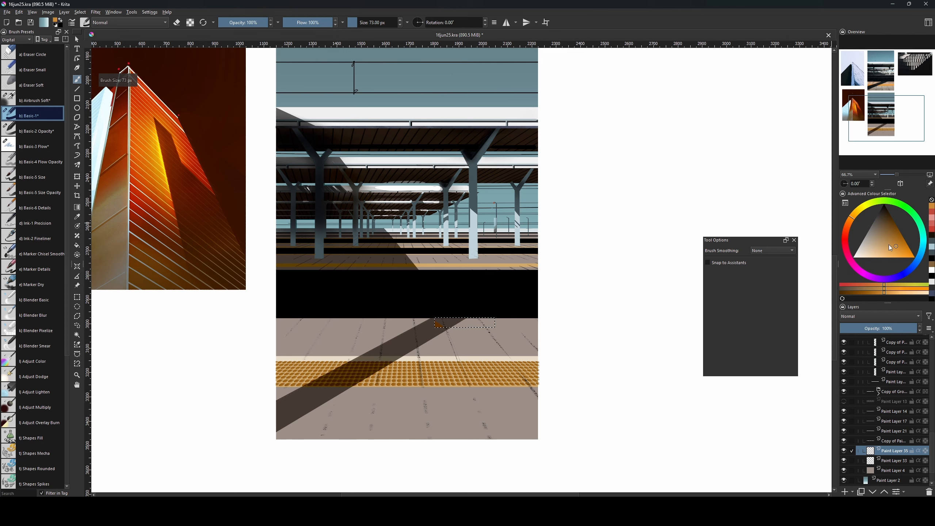
pyautogui.moveTo(890, 247); pyautogui.dragTo(876, 251)
pyautogui.moveTo(429, 320)
pyautogui.mouseDown()
pyautogui.moveTo(492, 333)
pyautogui.moveTo(500, 324)
pyautogui.mouseUp()
pyautogui.press('x')
pyautogui.press('x')
pyautogui.press('x')
pyautogui.press('x')
pyautogui.press('x')
pyautogui.press('x')
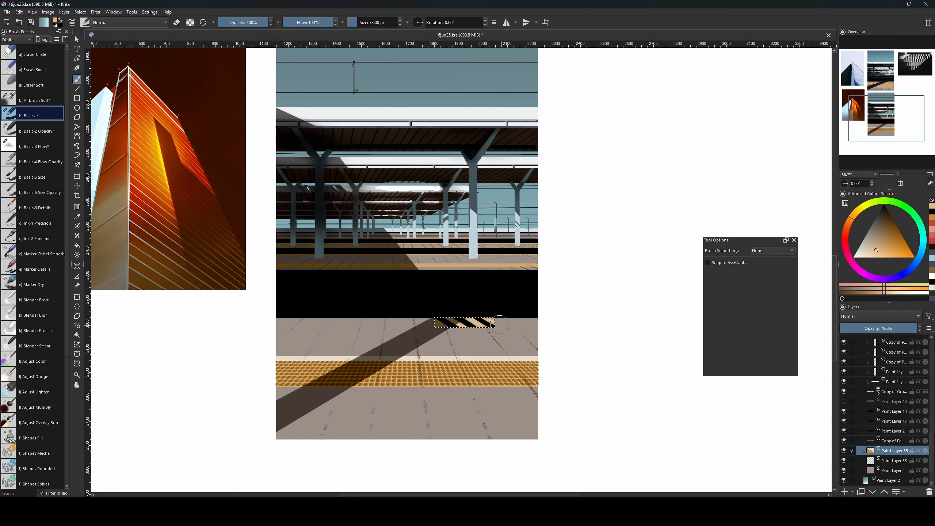
# Deselect and transform the hazard stripe strip, nudging it slightly right.
pyautogui.hotkey('ctrl', 'shift', 'a')
pyautogui.moveTo(515, 264); pyautogui.dragTo(518, 287)
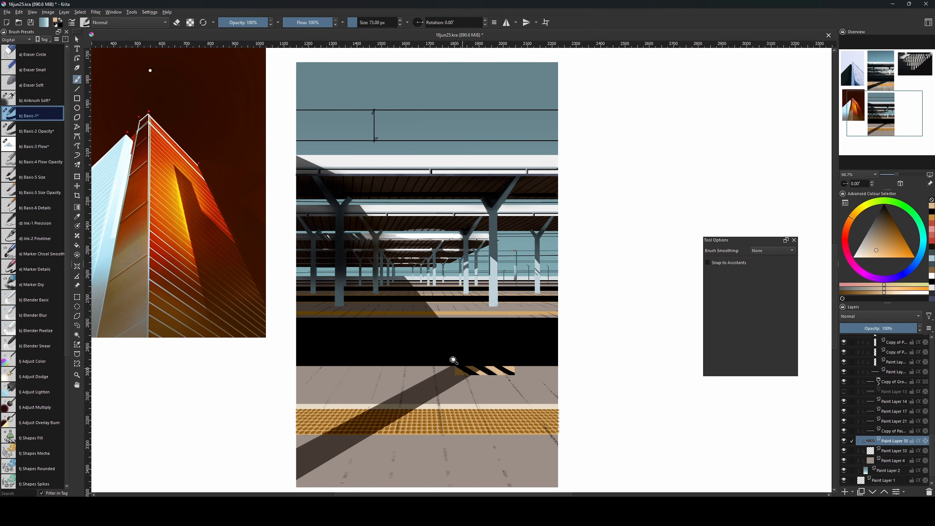
pyautogui.hotkey('ctrl', 't')
pyautogui.rightClick(470, 368)
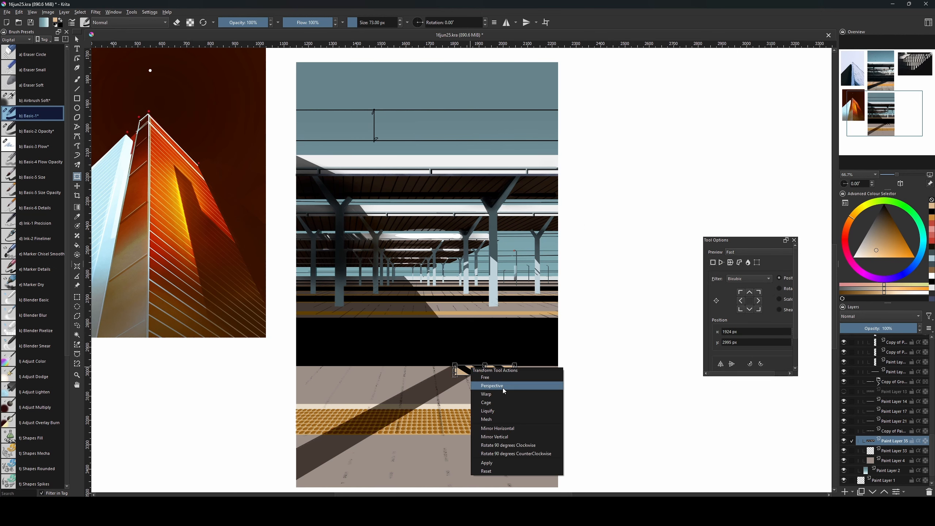
pyautogui.click(505, 387)
pyautogui.moveTo(518, 378); pyautogui.dragTo(522, 380)
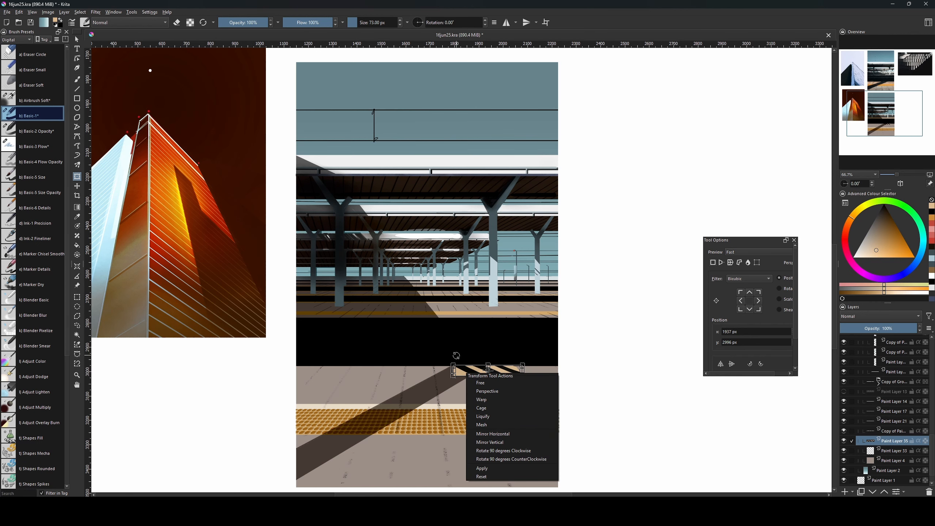
pyautogui.click(474, 356)
pyautogui.press('Return')
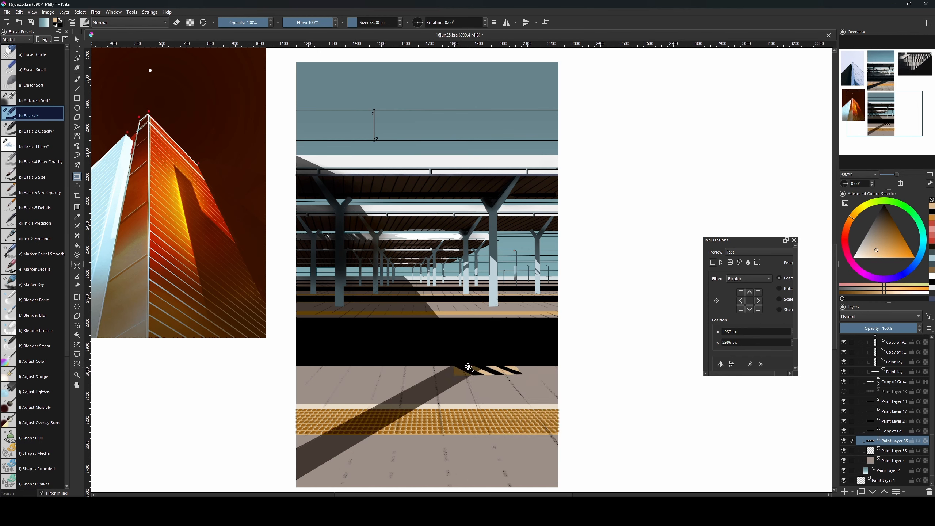
# Skew the stripe strip with a perspective transform and apply it.
pyautogui.rightClick(471, 370)
pyautogui.click(475, 389)
pyautogui.moveTo(465, 370); pyautogui.dragTo(460, 376)
pyautogui.press('Return')
pyautogui.scroll(3, 549, 373)
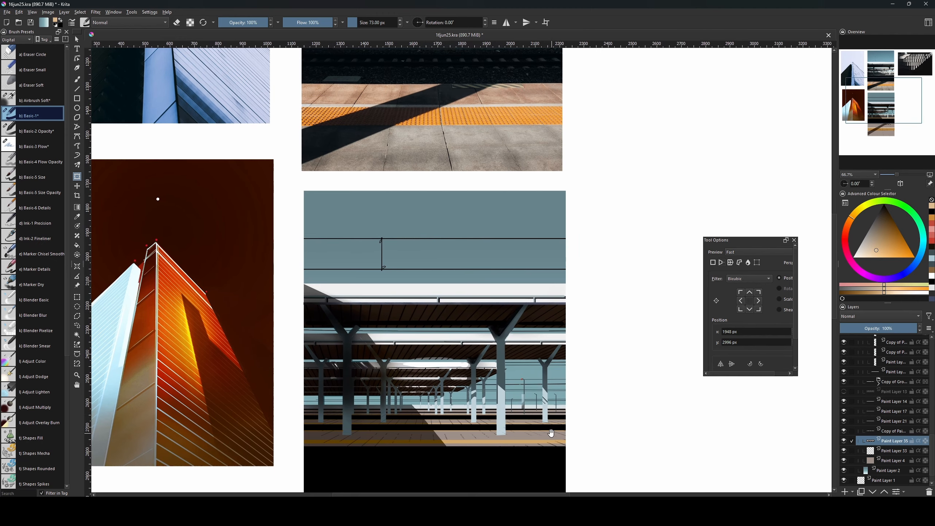
pyautogui.scroll(-2, 552, 445)
pyautogui.scroll(3, 552, 444)
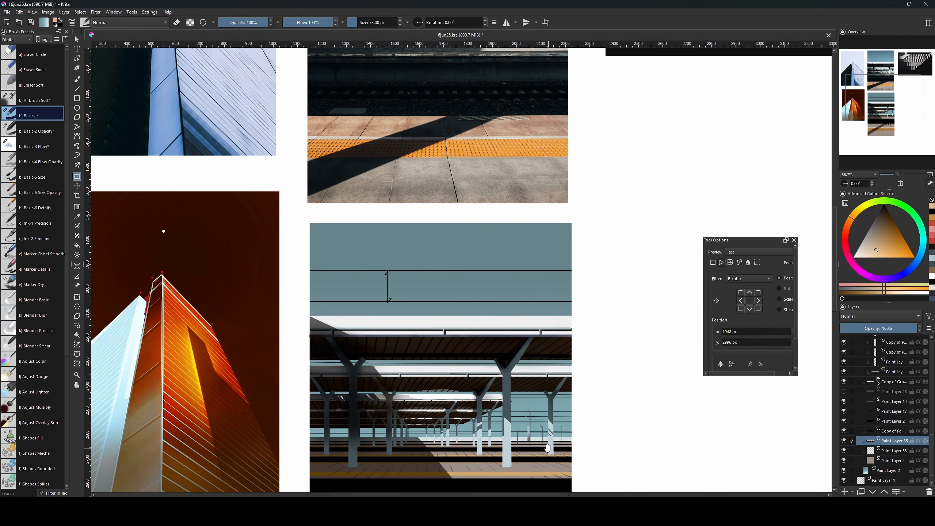
pyautogui.scroll(-5, 559, 368)
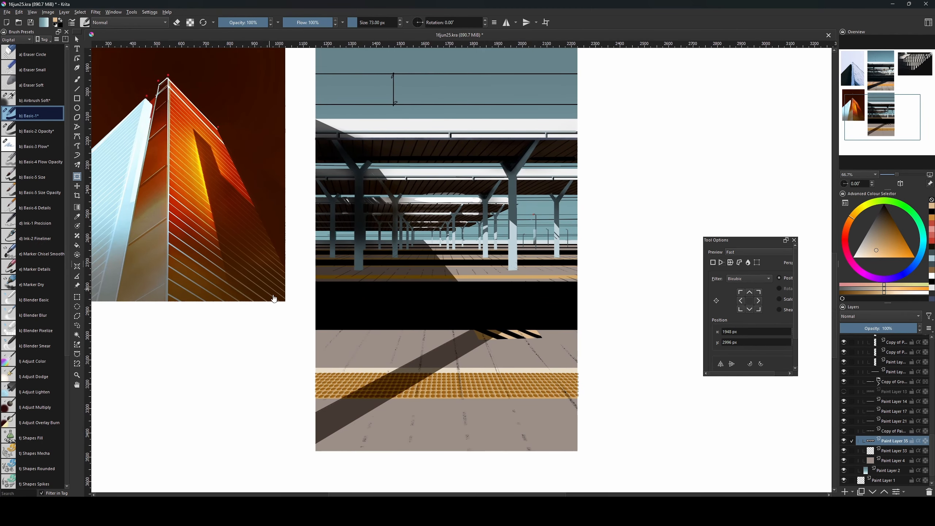
# Add a new paint layer and select a small rectangle on the platform floor.
pyautogui.hotkey('ctrl', 'r')
pyautogui.press('Insert')
pyautogui.moveTo(351, 335); pyautogui.dragTo(382, 352)
pyautogui.press('b')
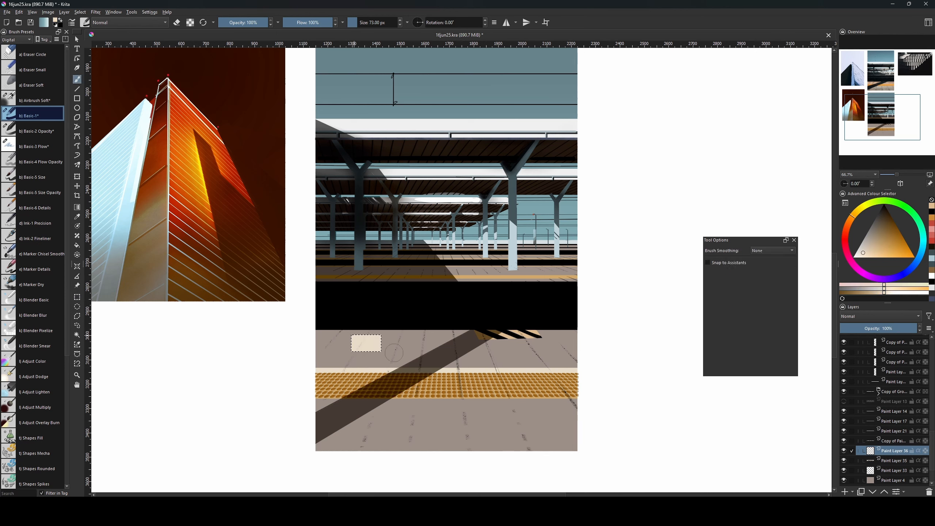
# Reshape the pale rectangle with a Perspective transform to match the floor.
pyautogui.hotkey('ctrl', 't')
pyautogui.rightClick(359, 336)
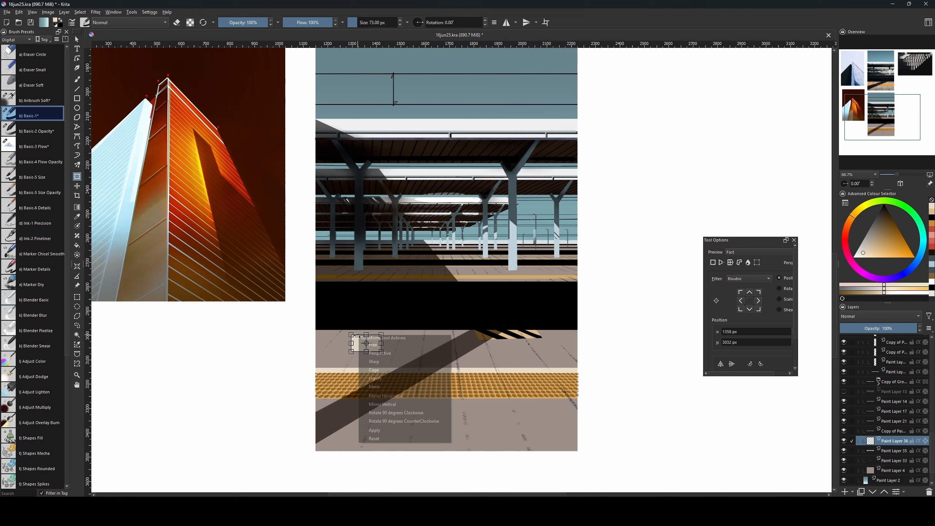
pyautogui.click(379, 354)
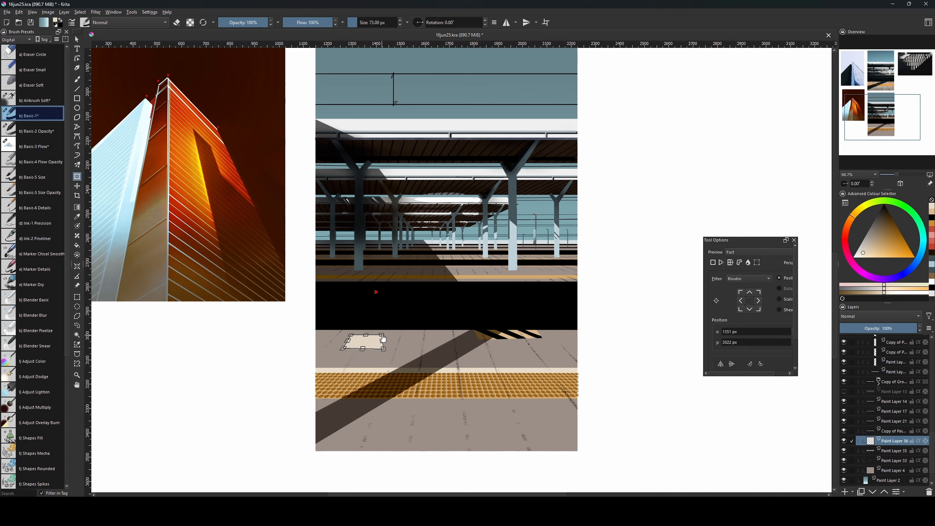
pyautogui.press('Return')
# Pick the Texture Noise brush from the texture presets and enlarge it.
pyautogui.press('b')
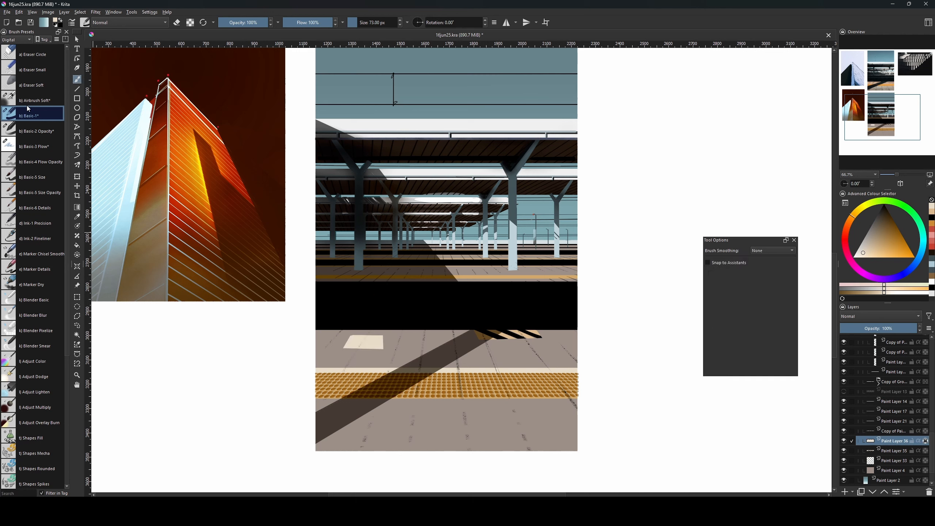
pyautogui.press(']')
pyautogui.press(']')
pyautogui.click(18, 39)
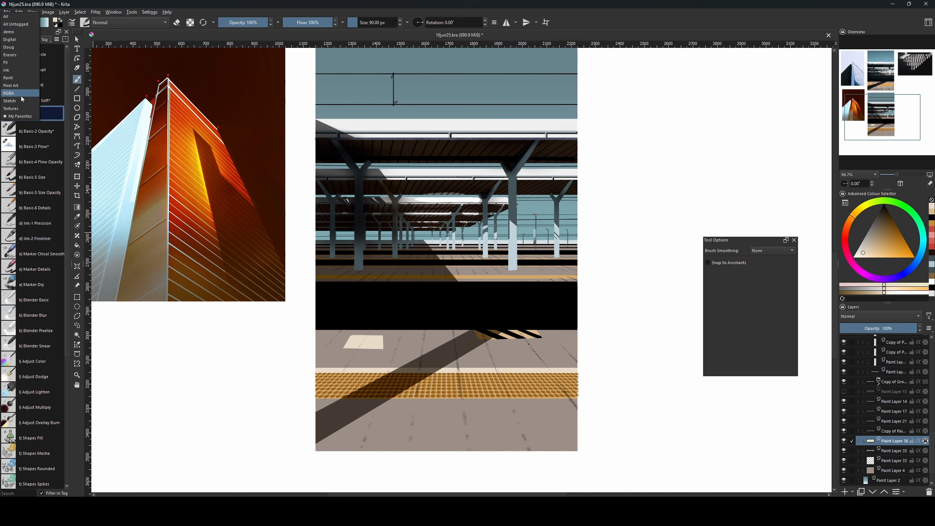
pyautogui.click(27, 107)
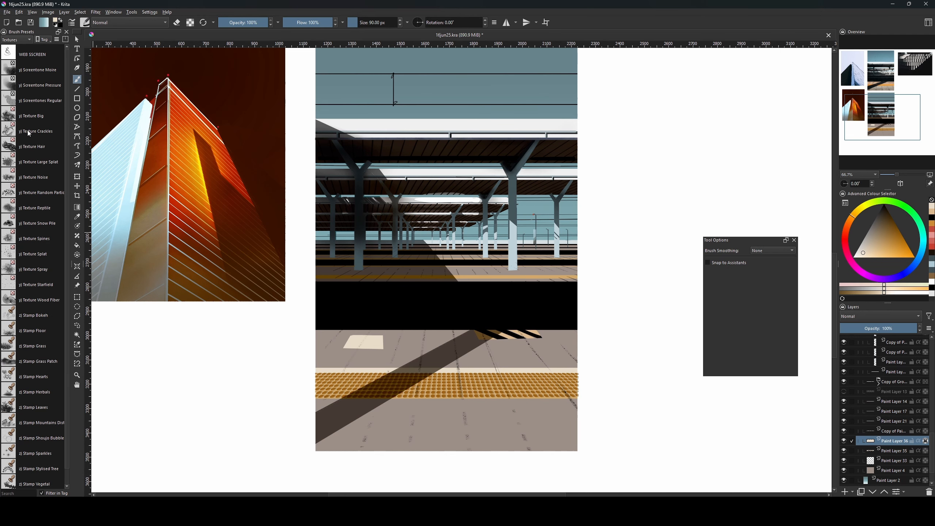
pyautogui.click(32, 177)
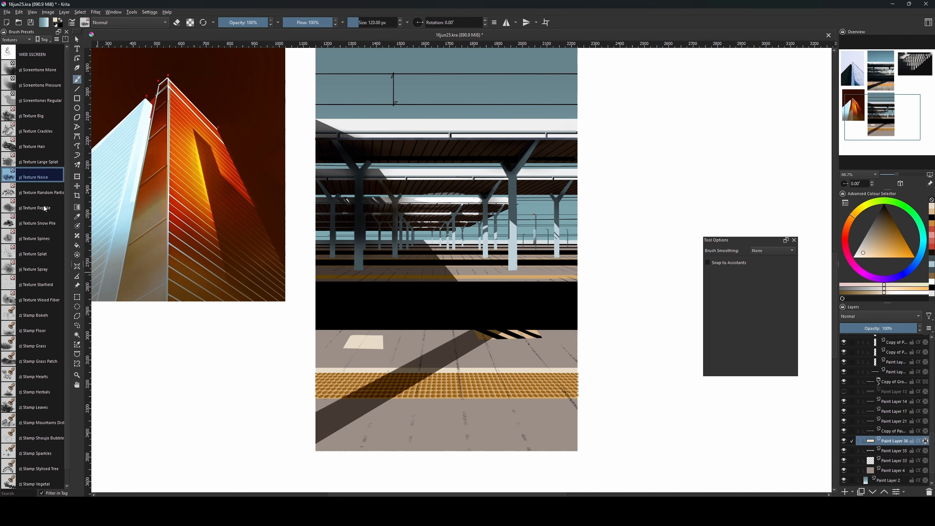
# Paint dark brown and grey-brown noise texture over the pale patch, erasing it back to faint.
pyautogui.keyDown('ctrl'); pyautogui.click(496, 334); pyautogui.keyUp('ctrl')
pyautogui.press(']')
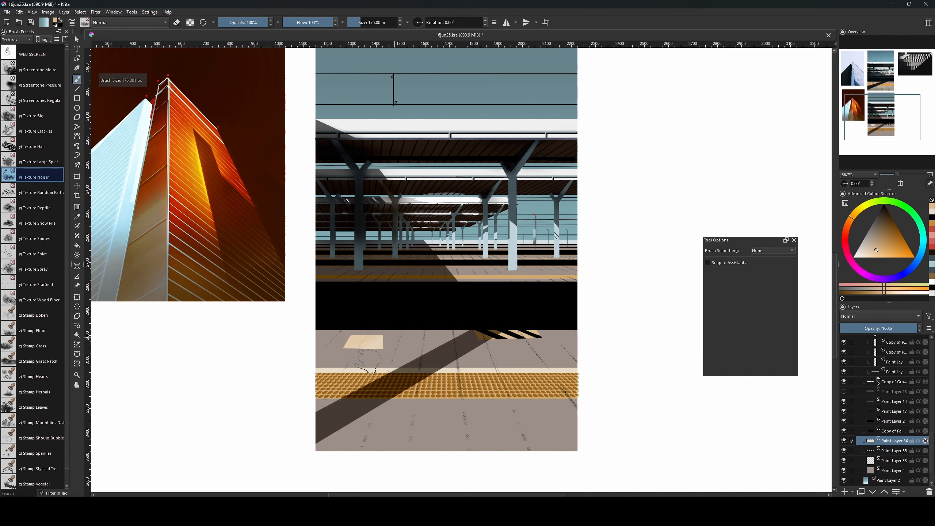
pyautogui.keyDown('ctrl'); pyautogui.click(414, 365); pyautogui.keyUp('ctrl')
pyautogui.moveTo(377, 343); pyautogui.dragTo(351, 344)
pyautogui.hotkey('ctrl', 'z')
pyautogui.keyDown('ctrl'); pyautogui.click(339, 353); pyautogui.keyUp('ctrl')
pyautogui.moveTo(350, 343)
pyautogui.mouseDown()
pyautogui.moveTo(378, 344)
pyautogui.moveTo(370, 334)
pyautogui.mouseUp()
# Unlock the patch layer's alpha, set its opacity to 71%, and add lighter tan strokes.
pyautogui.click(925, 440)
pyautogui.press('e')
pyautogui.press('[')
pyautogui.press('[')
pyautogui.press('[')
pyautogui.press('[')
pyautogui.press('[')
pyautogui.press('[')
pyautogui.press('[')
pyautogui.press('[')
pyautogui.press('[')
pyautogui.press('[')
pyautogui.press('[')
pyautogui.press('[')
pyautogui.press('[')
pyautogui.press('[')
pyautogui.click(894, 330)
pyautogui.press(']')
pyautogui.press(']')
pyautogui.press(']')
pyautogui.press(']')
pyautogui.press(']')
pyautogui.press(']')
pyautogui.press(']')
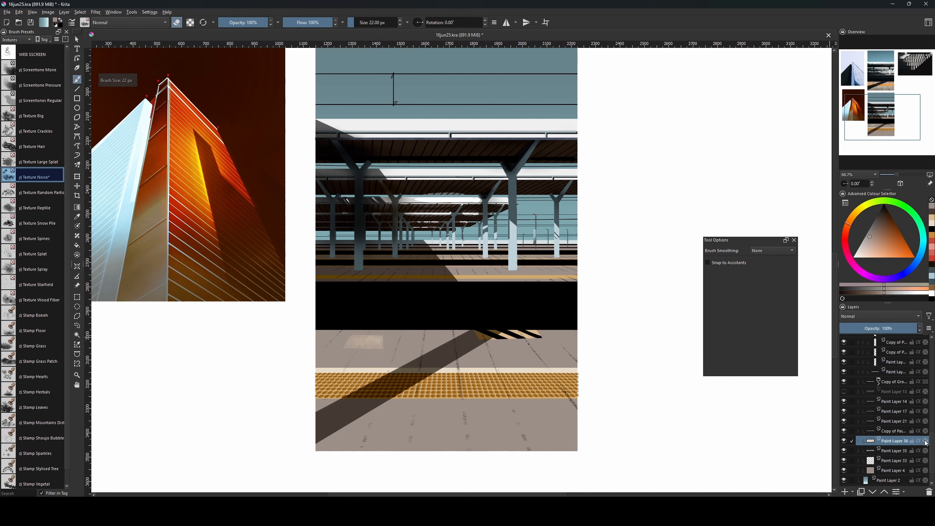
pyautogui.press(']')
pyautogui.keyDown('ctrl'); pyautogui.click(367, 344); pyautogui.keyUp('ctrl')
pyautogui.moveTo(368, 343); pyautogui.dragTo(353, 342)
pyautogui.moveTo(894, 441); pyautogui.dragTo(899, 396)
pyautogui.moveTo(931, 438); pyautogui.dragTo(931, 425)
# Move the patch layer above Paint Layer 25 and zoom in to check the floor.
pyautogui.moveTo(755, 258); pyautogui.dragTo(736, 316)
pyautogui.moveTo(894, 452); pyautogui.dragTo(899, 345)
pyautogui.moveTo(931, 392); pyautogui.dragTo(931, 373)
pyautogui.moveTo(894, 412); pyautogui.dragTo(894, 352)
pyautogui.moveTo(932, 378); pyautogui.dragTo(932, 355)
pyautogui.moveTo(891, 432); pyautogui.dragTo(885, 394)
pyautogui.moveTo(565, 311)
pyautogui.mouseDown()
pyautogui.moveTo(559, 432)
pyautogui.moveTo(565, 413)
pyautogui.moveTo(574, 459)
pyautogui.mouseUp()
pyautogui.moveTo(569, 287); pyautogui.dragTo(601, 384)
pyautogui.moveTo(545, 398); pyautogui.dragTo(508, 81)
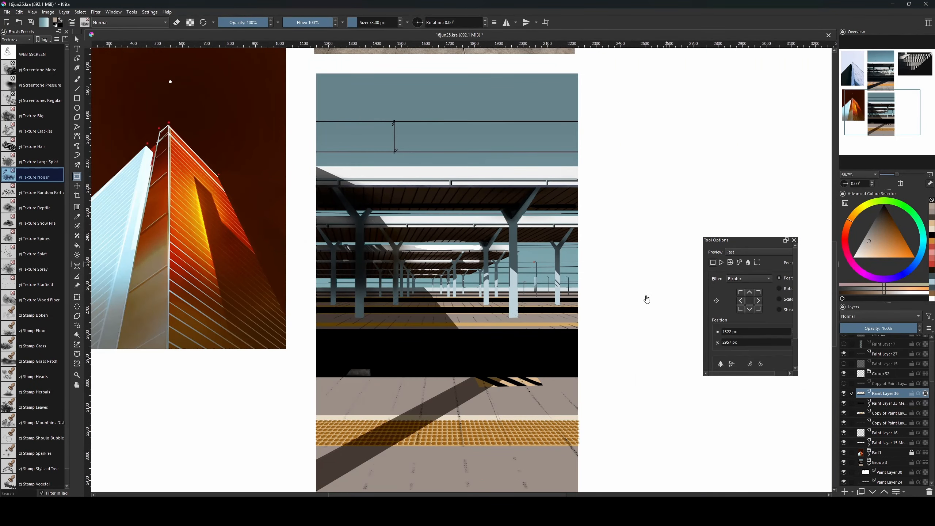
# Add a new layer and look over the original platform reference photo.
pyautogui.moveTo(655, 391); pyautogui.dragTo(628, 396)
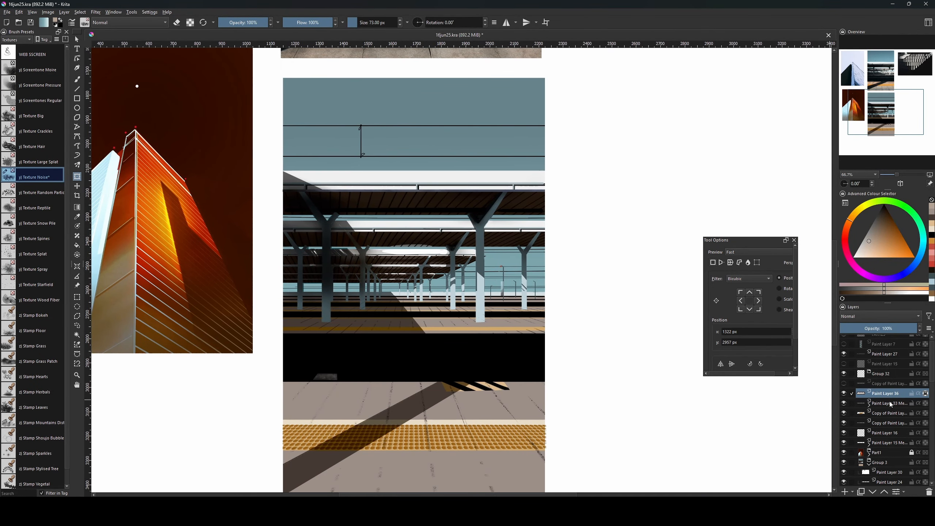
pyautogui.press('Insert')
pyautogui.moveTo(564, 391); pyautogui.dragTo(546, 479)
pyautogui.moveTo(602, 334); pyautogui.dragTo(553, 436)
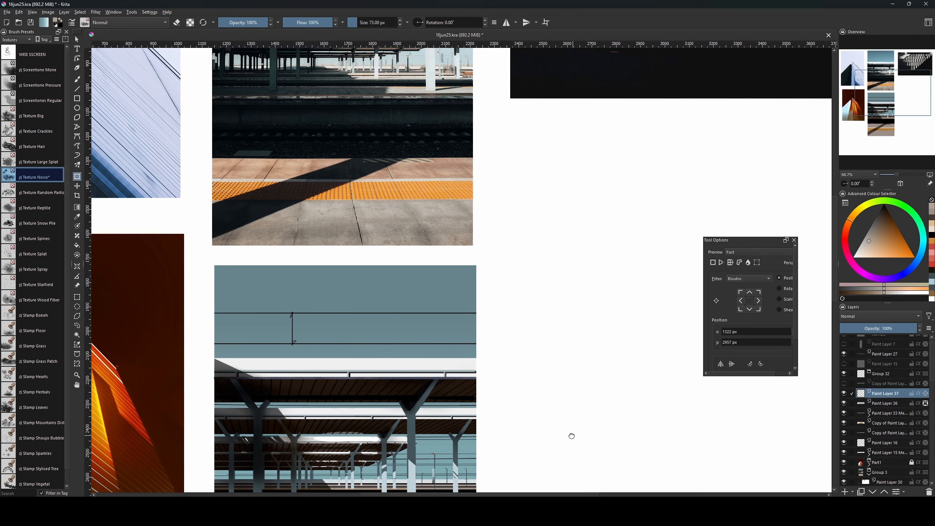
pyautogui.press('b')
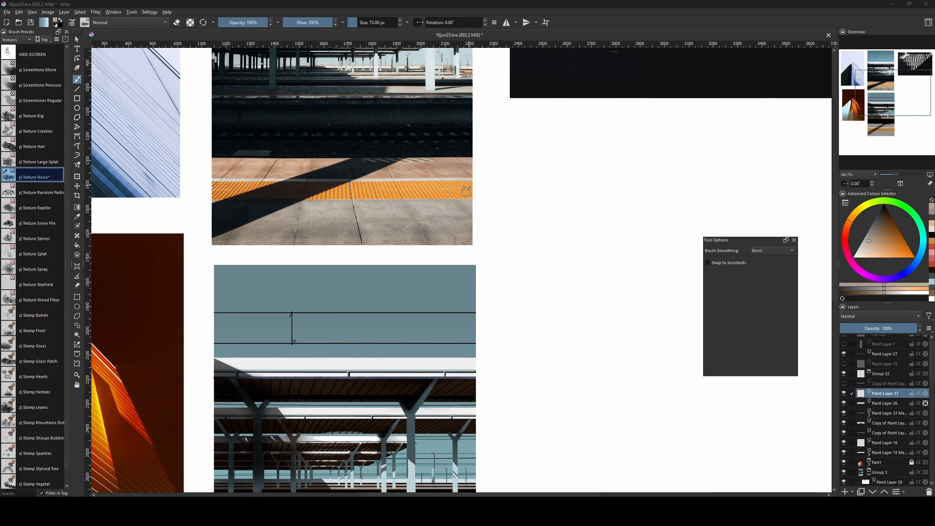
pyautogui.moveTo(533, 388); pyautogui.dragTo(485, 173)
pyautogui.moveTo(527, 324); pyautogui.dragTo(523, 293)
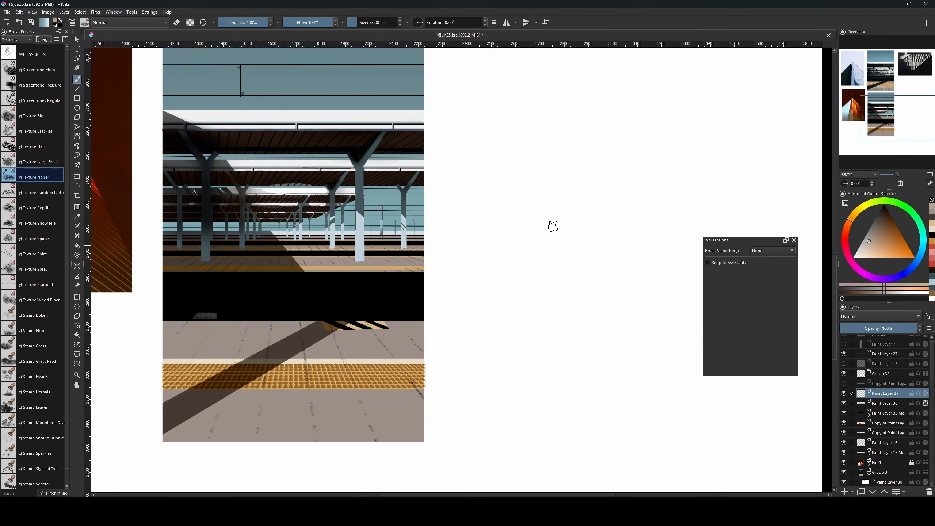
# On another new layer, fill a tall narrow rectangle with black using the Basic-1 brush setup.
pyautogui.press('Insert')
pyautogui.click(16, 39)
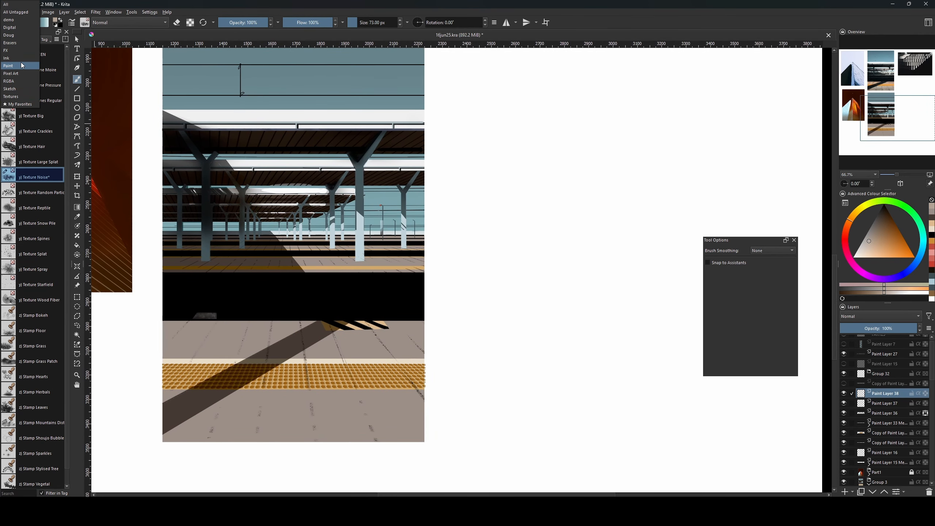
pyautogui.click(9, 28)
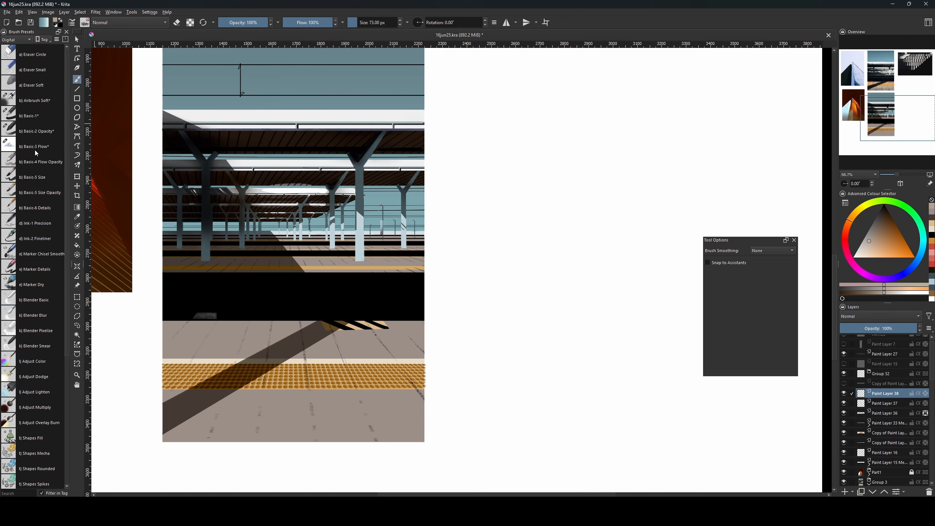
pyautogui.click(34, 117)
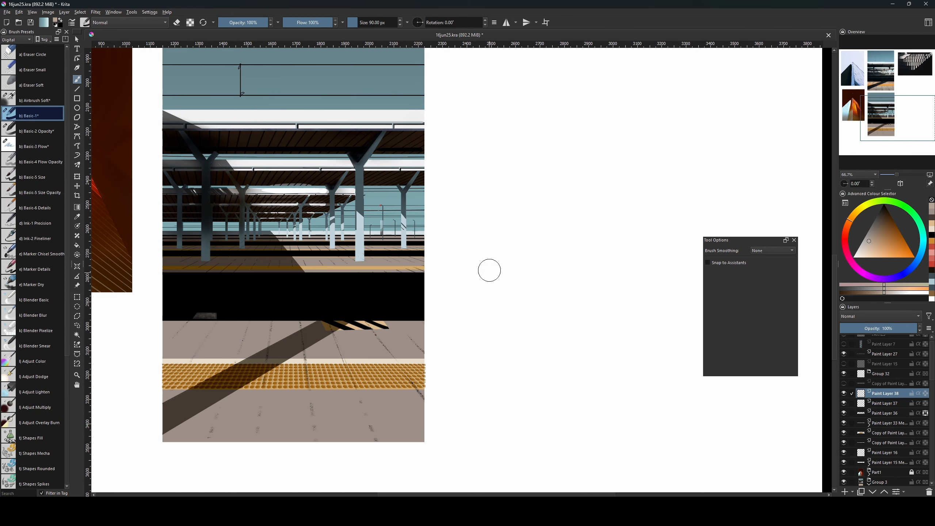
pyautogui.hotkey('ctrl', 'r')
pyautogui.moveTo(486, 200); pyautogui.dragTo(515, 385)
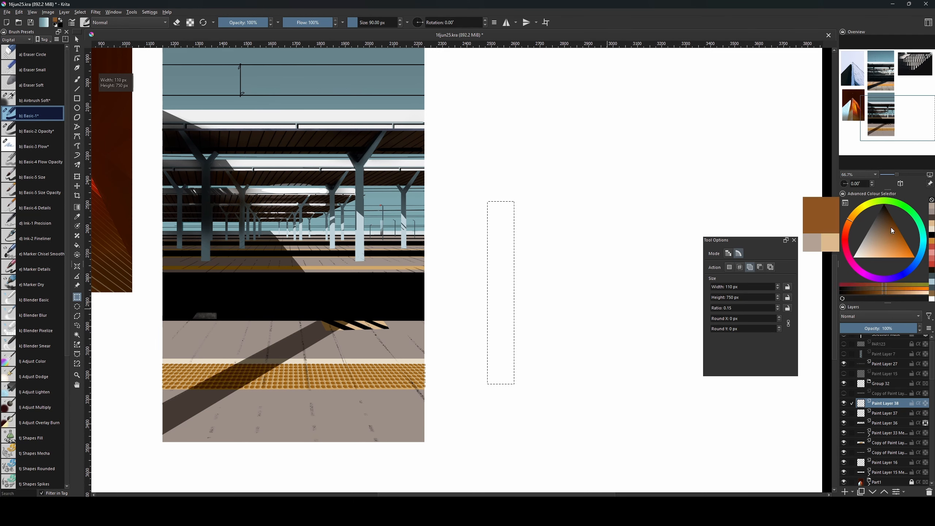
pyautogui.press('d')
pyautogui.press('f')
pyautogui.click(501, 301)
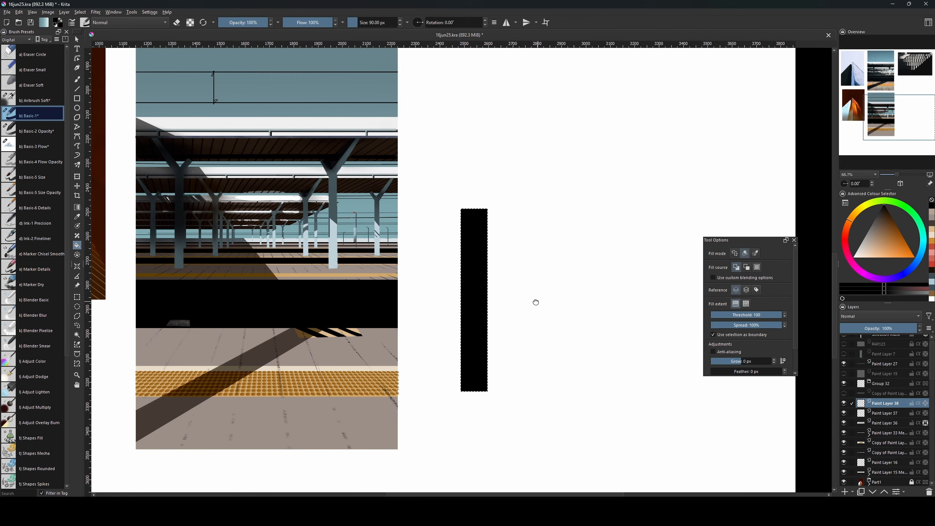
pyautogui.hotkey('ctrl', 'shift', 'a')
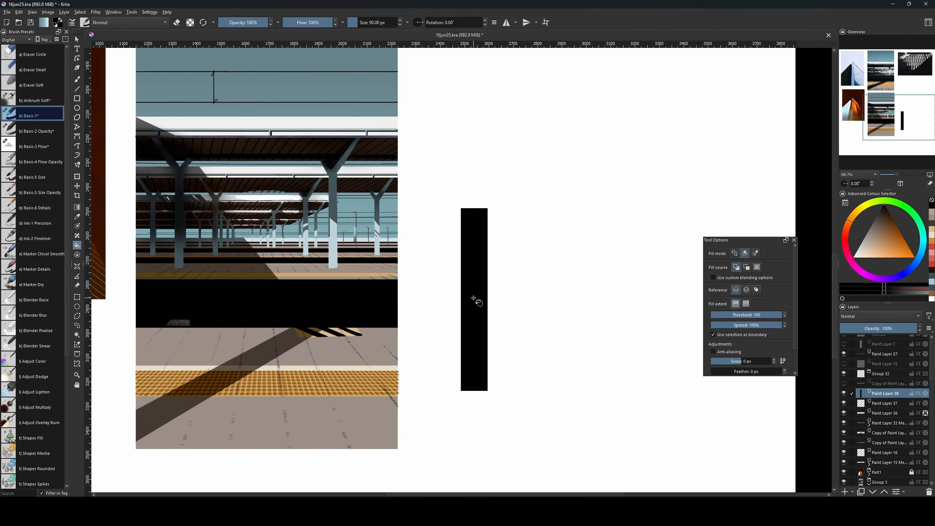
# Delete a band across the black bar's middle to split it in two.
pyautogui.hotkey('ctrl', 'r')
pyautogui.moveTo(443, 277); pyautogui.dragTo(514, 307)
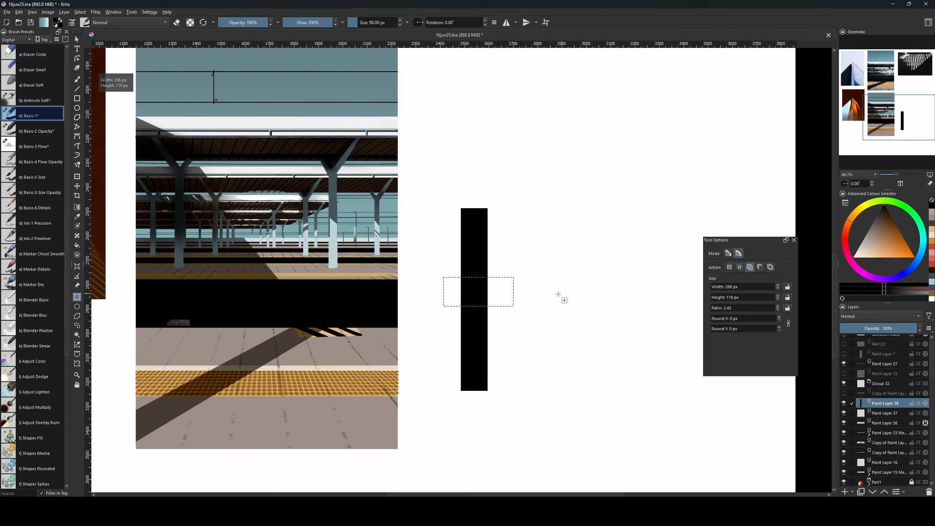
pyautogui.press('Delete')
pyautogui.hotkey('ctrl', 'shift', 'a')
# Duplicate, shift and merge the bar layers repeatedly to build a group of bars.
pyautogui.hotkey('ctrl', 'j')
pyautogui.hotkey('ctrl', 't')
pyautogui.moveTo(477, 248); pyautogui.dragTo(517, 255)
pyautogui.keyDown('ctrl'); pyautogui.click(885, 401); pyautogui.keyUp('ctrl')
pyautogui.hotkey('ctrl', 'e')
pyautogui.hotkey('ctrl', 'j')
pyautogui.hotkey('ctrl', 't')
pyautogui.keyDown('ctrl'); pyautogui.click(886, 401); pyautogui.keyUp('ctrl')
pyautogui.hotkey('ctrl', 'e')
pyautogui.hotkey('ctrl', 't')
pyautogui.hotkey('ctrl', 'j')
pyautogui.hotkey('ctrl', 't')
pyautogui.keyDown('ctrl'); pyautogui.click(885, 402); pyautogui.keyUp('ctrl')
pyautogui.hotkey('ctrl', 'e')
# Copy the row of bars to the right and merge to extend the row.
pyautogui.hotkey('ctrl', 'j')
pyautogui.hotkey('ctrl', 't')
pyautogui.moveTo(200, 257); pyautogui.dragTo(465, 247)
pyautogui.keyDown('ctrl'); pyautogui.click(885, 402); pyautogui.keyUp('ctrl')
pyautogui.hotkey('ctrl', 'e')
pyautogui.hotkey('ctrl', 't')
pyautogui.moveTo(437, 125); pyautogui.dragTo(469, 123)
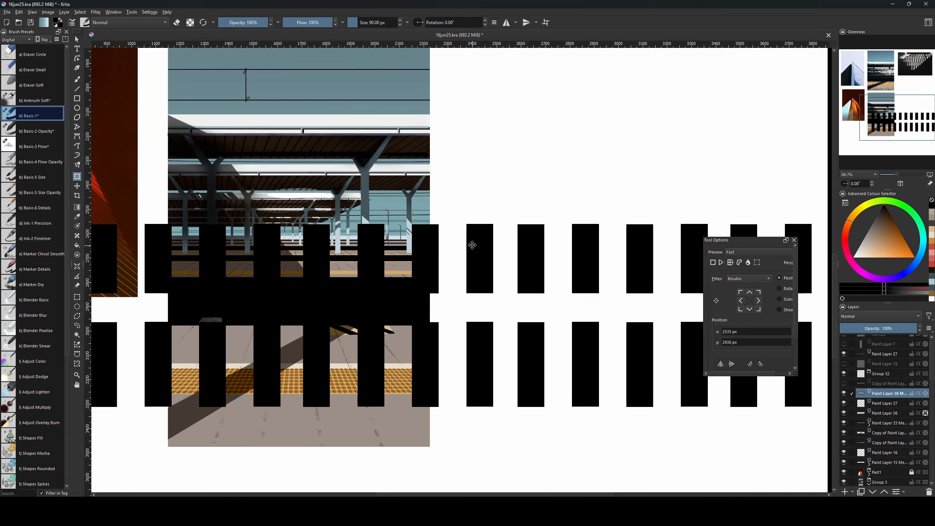
# Lighten the bars to grey with HSV adjustment, then scale and move them over the picture.
pyautogui.hotkey('ctrl', 'u')
pyautogui.moveTo(686, 368); pyautogui.dragTo(714, 371)
pyautogui.press('Return')
pyautogui.hotkey('ctrl', 't')
pyautogui.moveTo(468, 311); pyautogui.dragTo(227, 370)
pyautogui.moveTo(680, 282); pyautogui.dragTo(423, 347)
pyautogui.moveTo(390, 369); pyautogui.dragTo(500, 331)
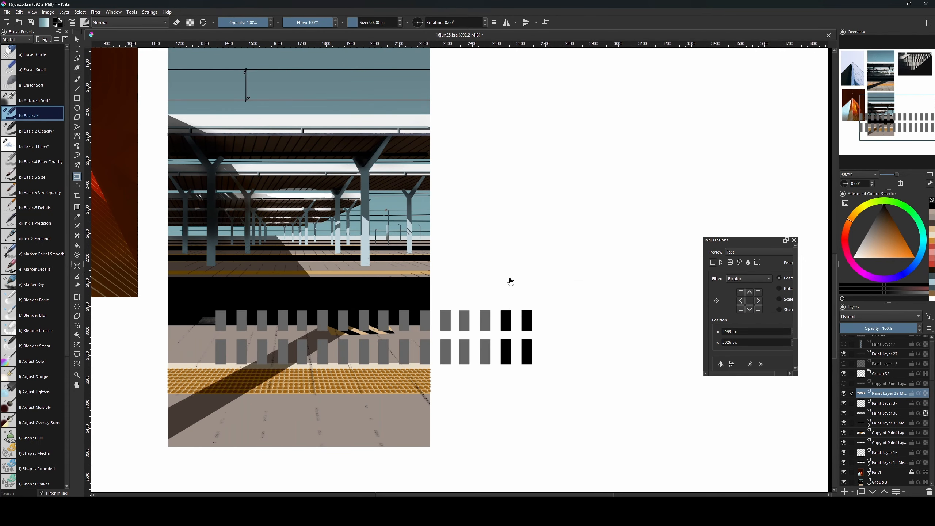
# Select and delete the leftover black bars.
pyautogui.hotkey('ctrl', 'r')
pyautogui.moveTo(511, 282); pyautogui.dragTo(563, 374)
pyautogui.press('Delete')
pyautogui.hotkey('ctrl', 'shift', 'a')
pyautogui.hotkey('ctrl', 't')
# Warp the remaining stripes into a flattened trapezoid with a Perspective transform.
pyautogui.rightClick(354, 311)
pyautogui.moveTo(399, 345); pyautogui.dragTo(379, 337)
pyautogui.click(375, 327)
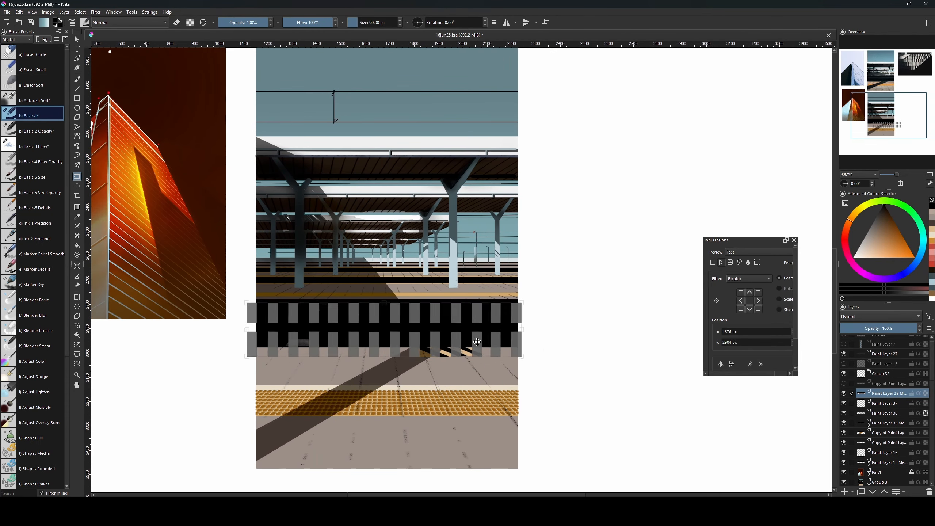
pyautogui.moveTo(524, 358); pyautogui.dragTo(585, 357)
pyautogui.moveTo(249, 358); pyautogui.dragTo(178, 348)
pyautogui.moveTo(585, 357); pyautogui.dragTo(600, 349)
pyautogui.moveTo(179, 349); pyautogui.dragTo(177, 349)
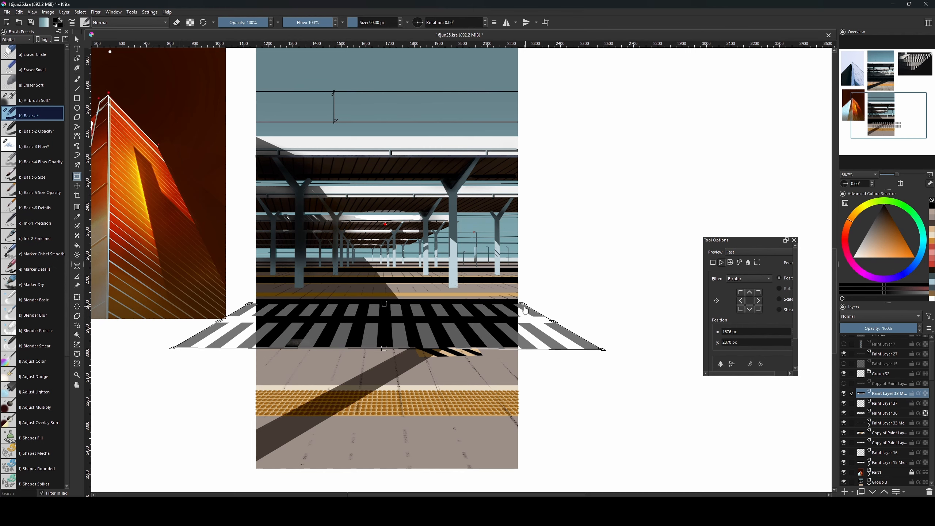
pyautogui.moveTo(384, 304)
pyautogui.mouseDown()
pyautogui.moveTo(384, 345)
pyautogui.moveTo(383, 318)
pyautogui.mouseUp()
# Fine-tune the trapezoid's top, bottom and side edges against the reference photo.
pyautogui.moveTo(438, 173); pyautogui.dragTo(446, 392)
pyautogui.moveTo(446, 392); pyautogui.dragTo(438, 173)
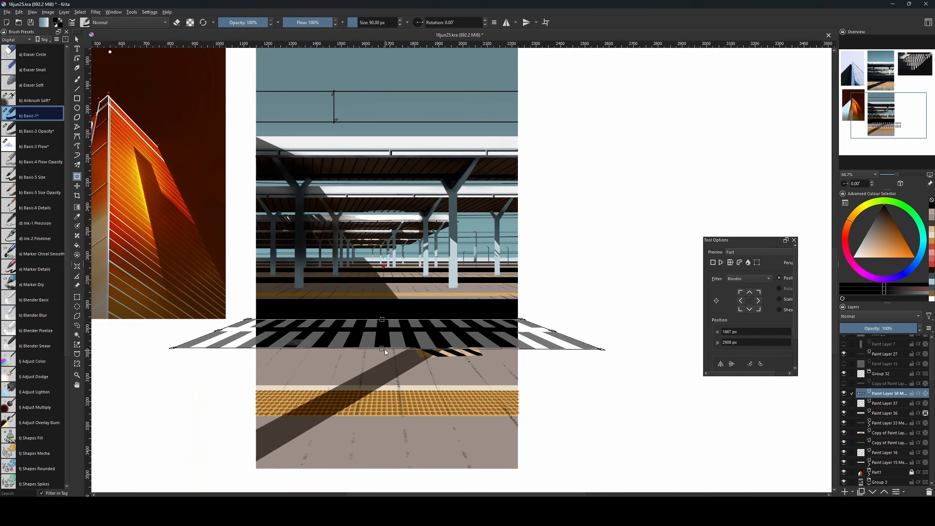
pyautogui.moveTo(384, 346); pyautogui.dragTo(383, 319)
pyautogui.moveTo(448, 164); pyautogui.dragTo(438, 193)
pyautogui.moveTo(438, 193); pyautogui.dragTo(442, 261)
pyautogui.moveTo(387, 415); pyautogui.dragTo(387, 412)
pyautogui.moveTo(391, 380); pyautogui.dragTo(391, 385)
pyautogui.moveTo(557, 397); pyautogui.dragTo(516, 397)
pyautogui.hotkey('ctrl', 'z')
# Narrow the stripes in Free transform, position them over the track, and add a transparency mask.
pyautogui.rightClick(455, 397)
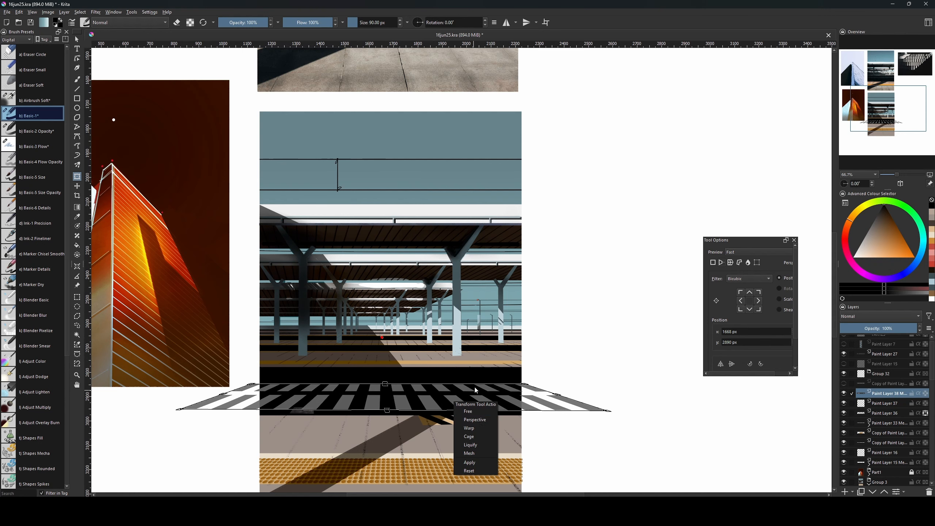
pyautogui.click(467, 411)
pyautogui.moveTo(609, 397); pyautogui.dragTo(536, 397)
pyautogui.moveTo(411, 389); pyautogui.dragTo(411, 389)
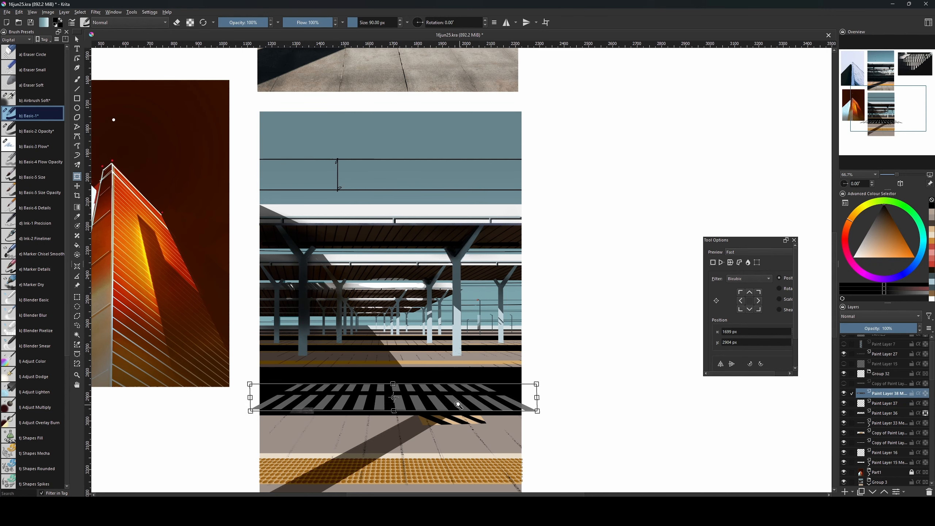
pyautogui.press('Return')
pyautogui.moveTo(489, 407); pyautogui.dragTo(498, 402)
pyautogui.click(852, 492)
pyautogui.click(876, 446)
# Erase the sleeper-stripe mask edges with the Basic-2 Opacity eraser, shrinking from 300 px to 44 px.
pyautogui.press('b')
pyautogui.press(',')
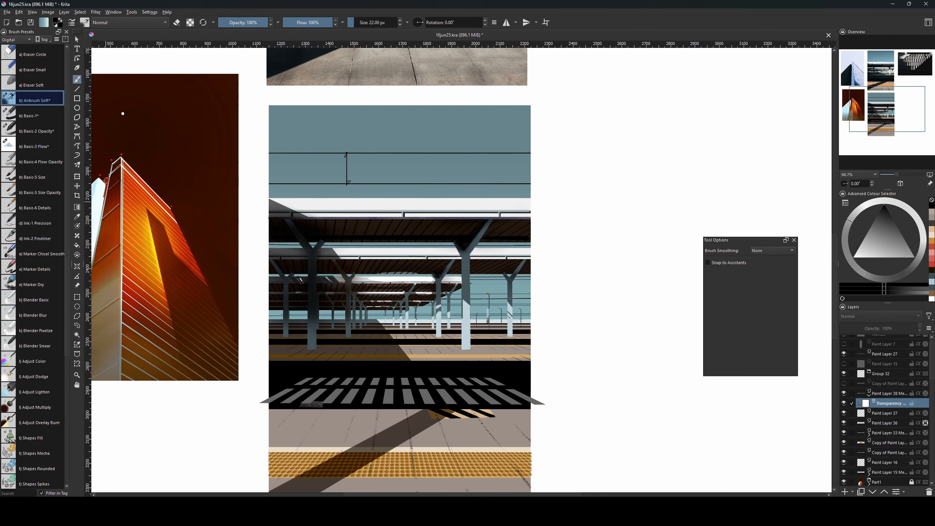
pyautogui.press('.')
pyautogui.press('.')
pyautogui.press('e')
pyautogui.press(']')
pyautogui.moveTo(260, 390)
pyautogui.mouseDown()
pyautogui.moveTo(316, 372)
pyautogui.moveTo(559, 354)
pyautogui.mouseUp()
pyautogui.press('[')
pyautogui.press('[')
pyautogui.press('[')
pyautogui.press('[')
pyautogui.press('[')
pyautogui.press('[')
pyautogui.press('[')
pyautogui.press('[')
pyautogui.press('[')
pyautogui.press('[')
pyautogui.press('[')
pyautogui.press('[')
pyautogui.press('[')
pyautogui.press('[')
pyautogui.press('[')
pyautogui.moveTo(452, 413)
pyautogui.mouseDown()
pyautogui.moveTo(547, 411)
pyautogui.moveTo(504, 381)
pyautogui.moveTo(539, 443)
pyautogui.moveTo(539, 400)
pyautogui.mouseUp()
pyautogui.press('[')
pyautogui.press('[')
pyautogui.press('[')
pyautogui.press('[')
pyautogui.press('[')
pyautogui.press('[')
pyautogui.press('[')
pyautogui.press('[')
pyautogui.press('[')
pyautogui.press('[')
pyautogui.press('[')
pyautogui.press('[')
pyautogui.press('[')
pyautogui.moveTo(353, 431); pyautogui.dragTo(512, 435)
# Merge the stripe mask down into Paint Layer 38.
pyautogui.hotkey('ctrl', 't')
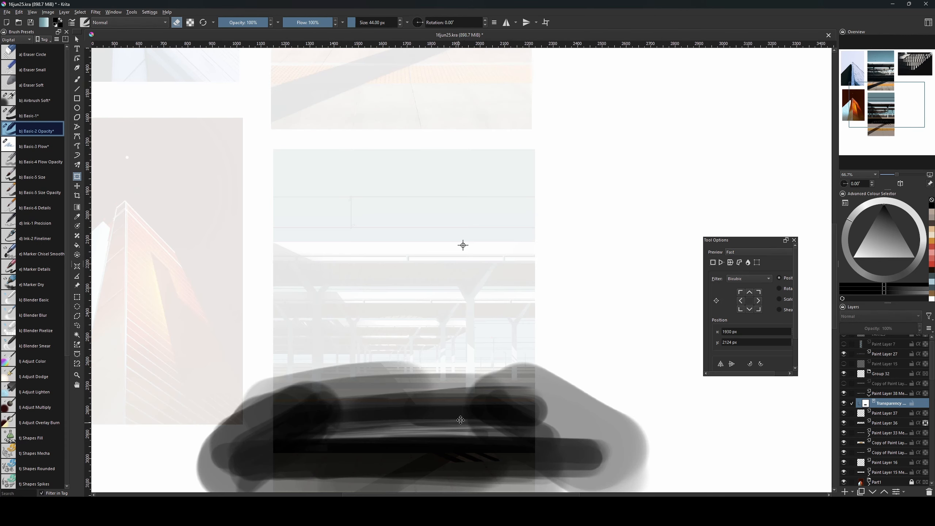
pyautogui.press('pageup')
pyautogui.keyDown('ctrl'); pyautogui.click(890, 403); pyautogui.keyUp('ctrl')
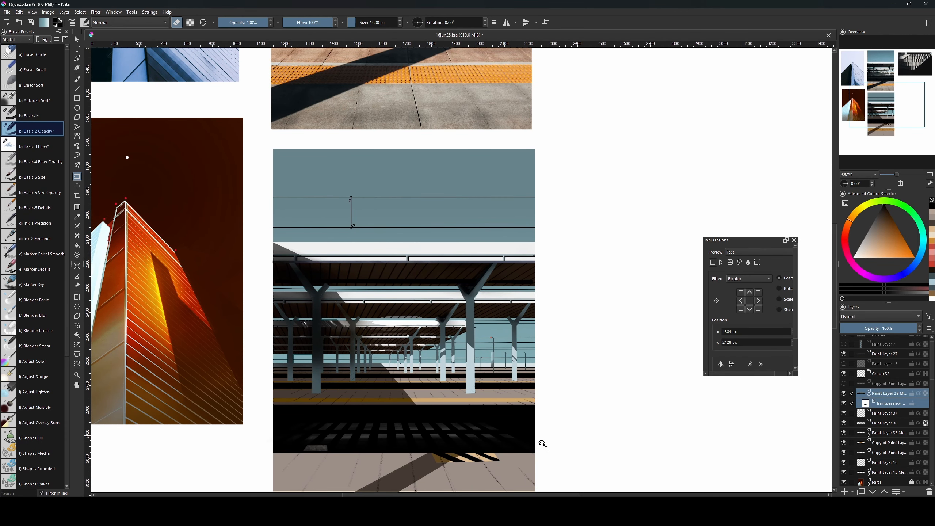
pyautogui.press('b')
pyautogui.hotkey('ctrl', 'e')
pyautogui.hotkey('ctrl', 't')
# Transform the sleeper strip slightly wider on both sides and a little taller, then apply.
pyautogui.moveTo(453, 434); pyautogui.dragTo(451, 419)
pyautogui.press('b')
pyautogui.press('e')
pyautogui.moveTo(592, 390)
pyautogui.mouseDown()
pyautogui.moveTo(566, 478)
pyautogui.moveTo(570, 407)
pyautogui.moveTo(555, 361)
pyautogui.mouseUp()
pyautogui.scroll(-3, 555, 361)
pyautogui.scroll(2, 555, 362)
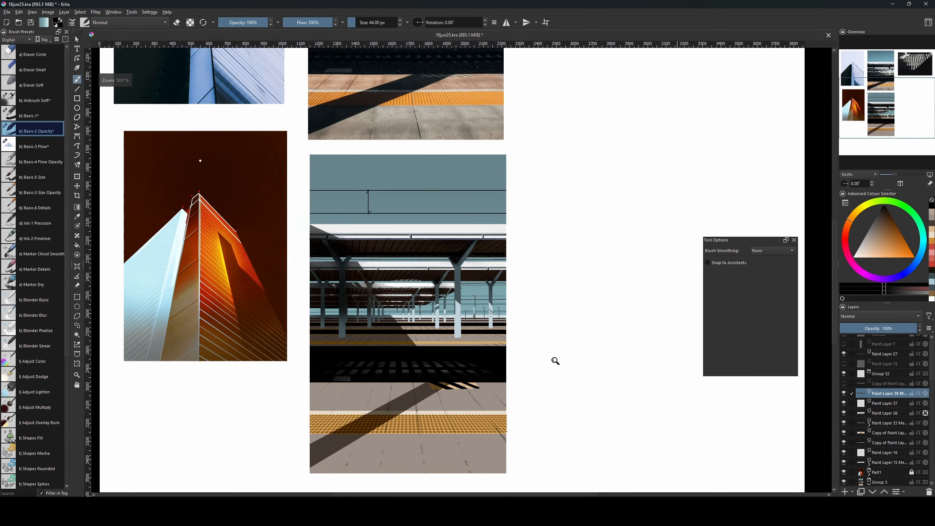
pyautogui.hotkey('ctrl', 't')
pyautogui.moveTo(511, 372); pyautogui.dragTo(560, 371)
pyautogui.moveTo(404, 381); pyautogui.dragTo(405, 386)
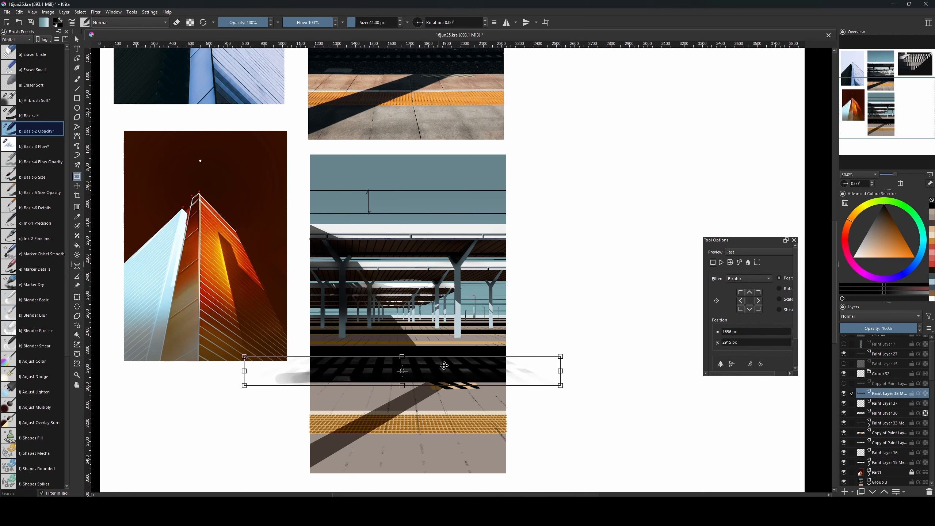
pyautogui.press('Return')
pyautogui.press('Return')
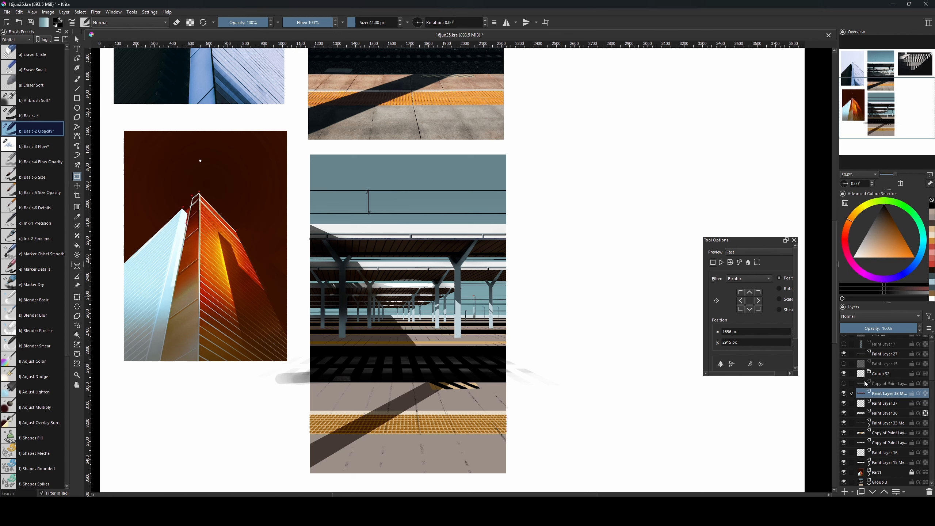
# Clear the selection and add a new paint layer above the strip.
pyautogui.keyDown('ctrl'); pyautogui.click(861, 482); pyautogui.keyUp('ctrl')
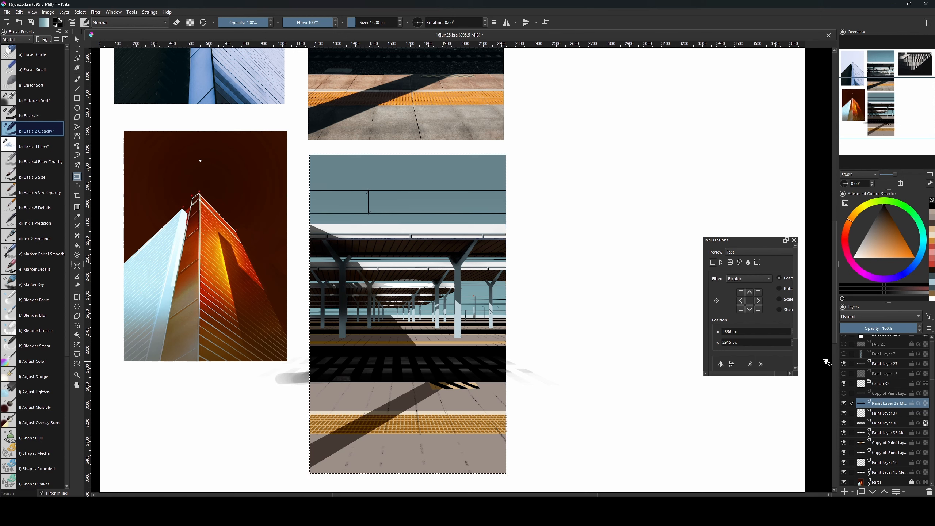
pyautogui.hotkey('ctrl', 'shift', 'a')
pyautogui.moveTo(536, 341); pyautogui.dragTo(575, 447)
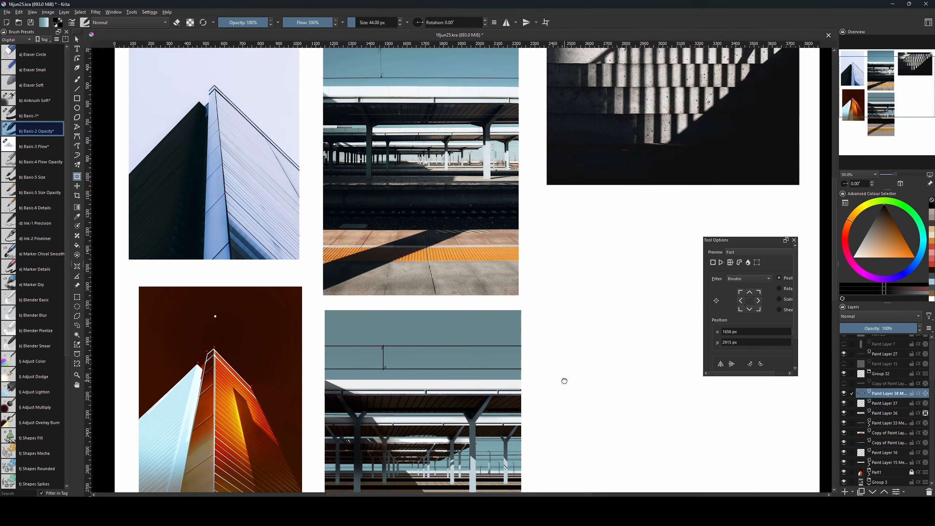
pyautogui.press('b')
pyautogui.press('[')
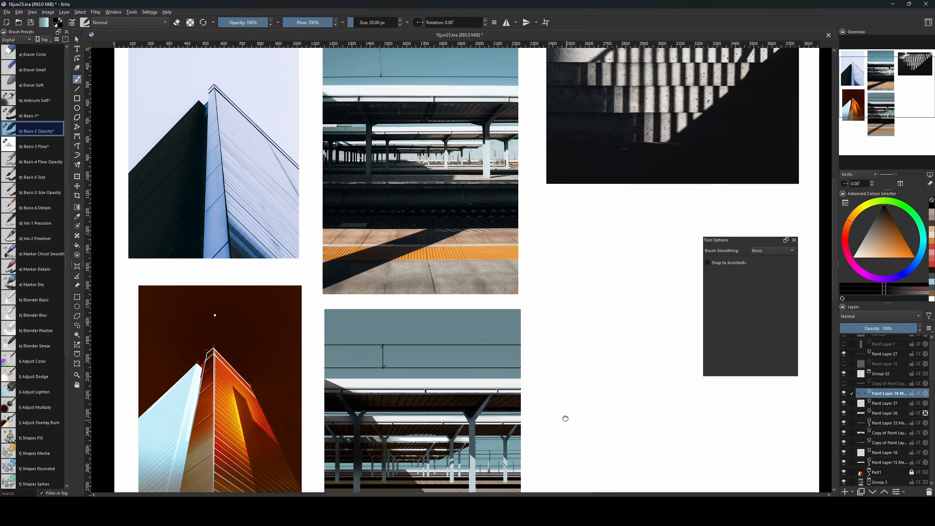
pyautogui.moveTo(565, 419); pyautogui.dragTo(576, 339)
pyautogui.press('Insert')
# Zoom in on the canopy posts and paint inside a selected post area.
pyautogui.press('l')
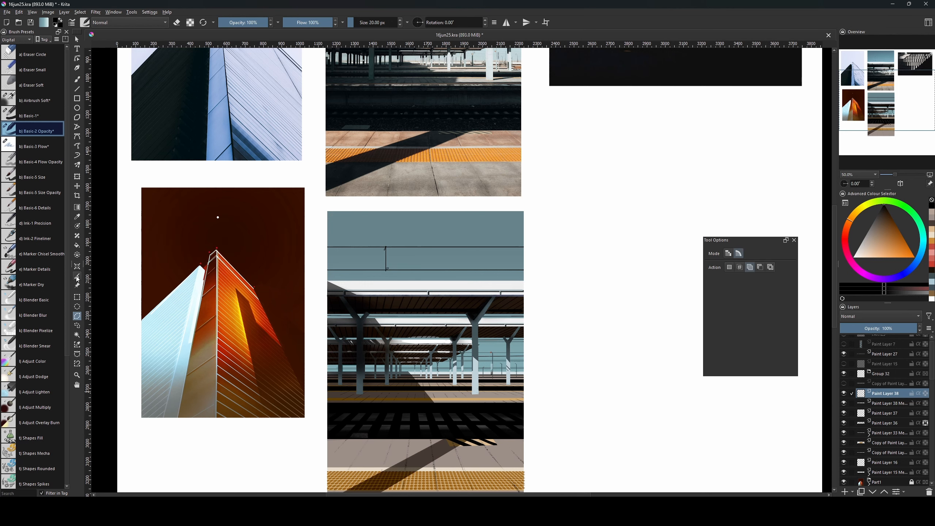
pyautogui.hotkey('ctrl', '+')
pyautogui.moveTo(511, 379); pyautogui.dragTo(517, 311)
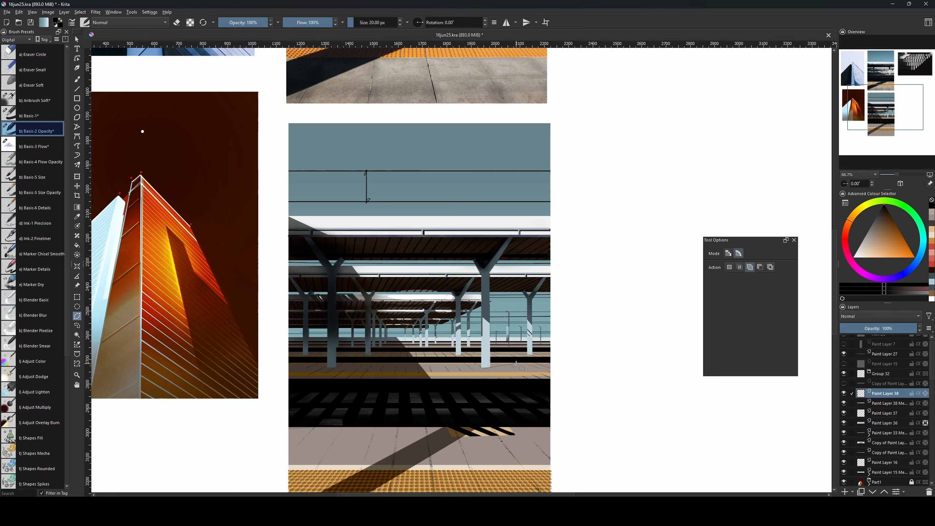
pyautogui.click(484, 367)
pyautogui.press('b')
pyautogui.press(']')
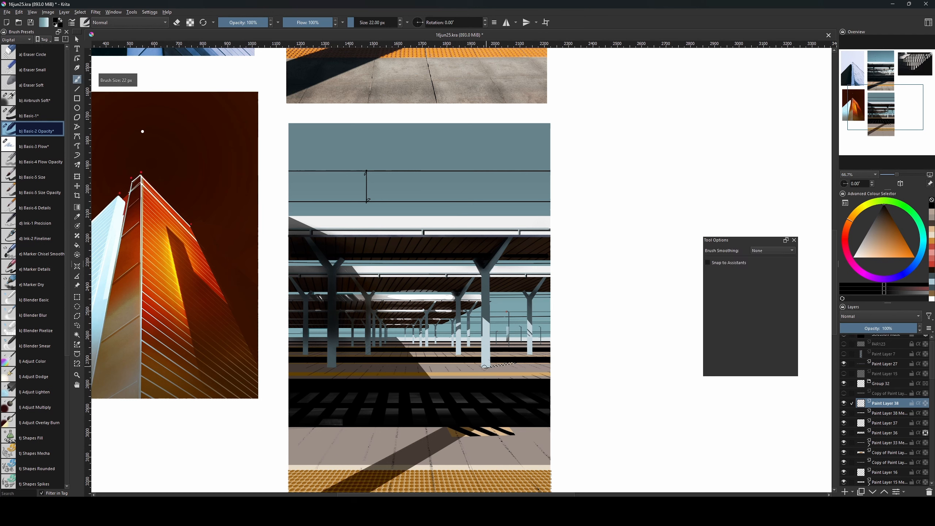
pyautogui.press(']')
pyautogui.press(']')
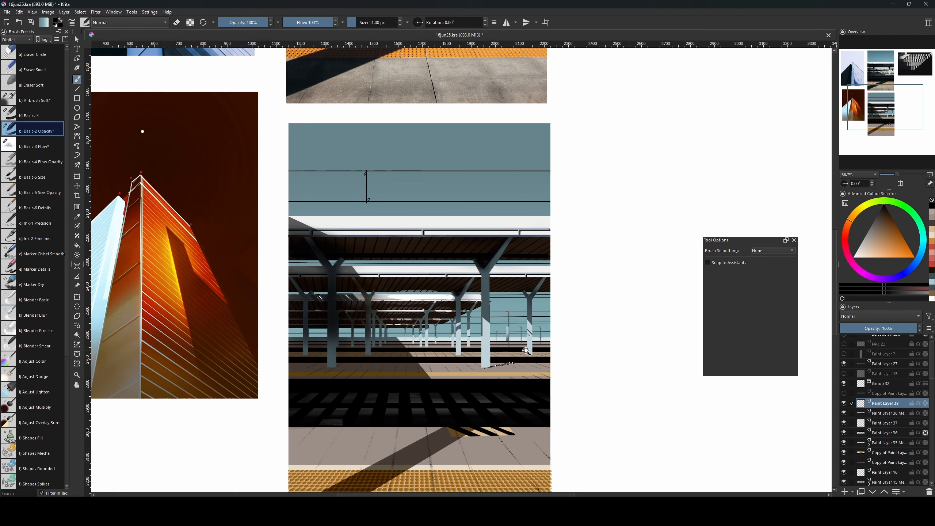
pyautogui.hotkey('ctrl', 'shift', 'a')
pyautogui.press('[')
pyautogui.press('[')
pyautogui.press('[')
pyautogui.press('[')
pyautogui.press('[')
pyautogui.press('[')
pyautogui.press('[')
pyautogui.press('[')
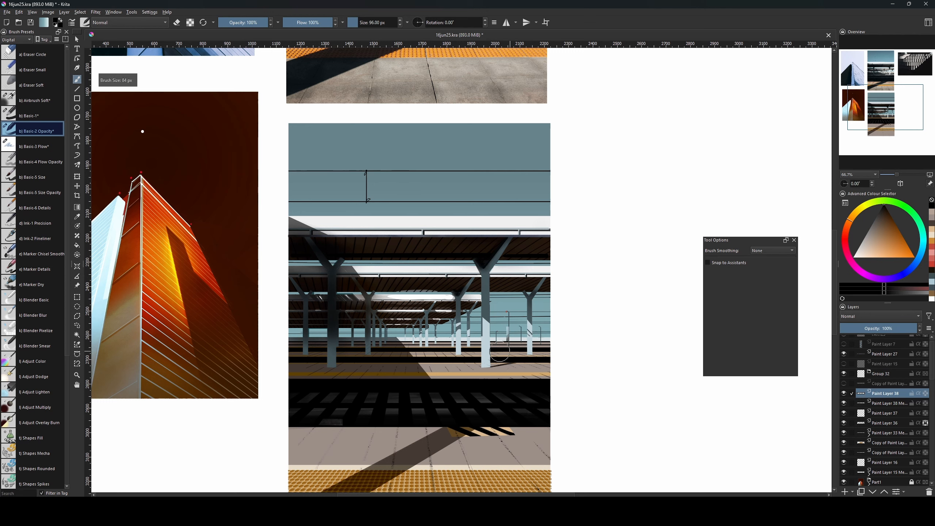
# Polygon-select a post shadow and paint it softly with the Airbrush Soft preset.
pyautogui.press('l')
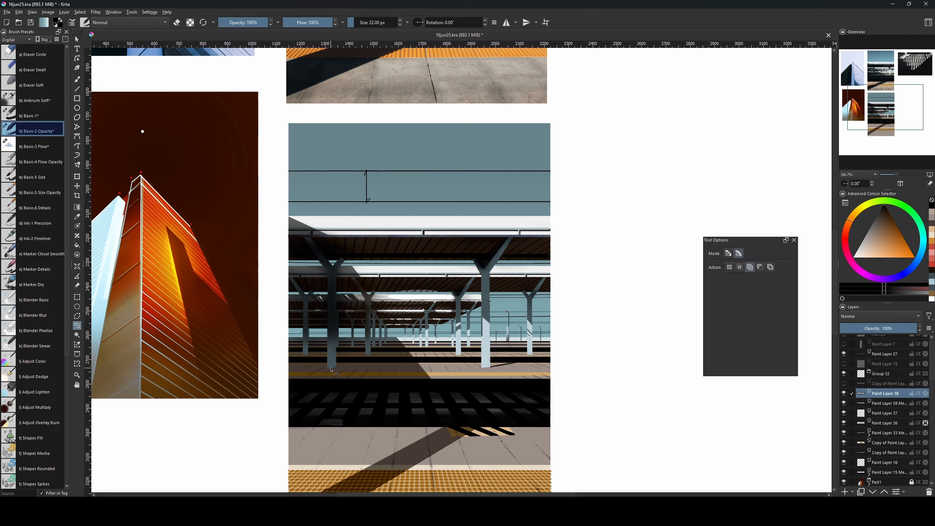
pyautogui.click(330, 367)
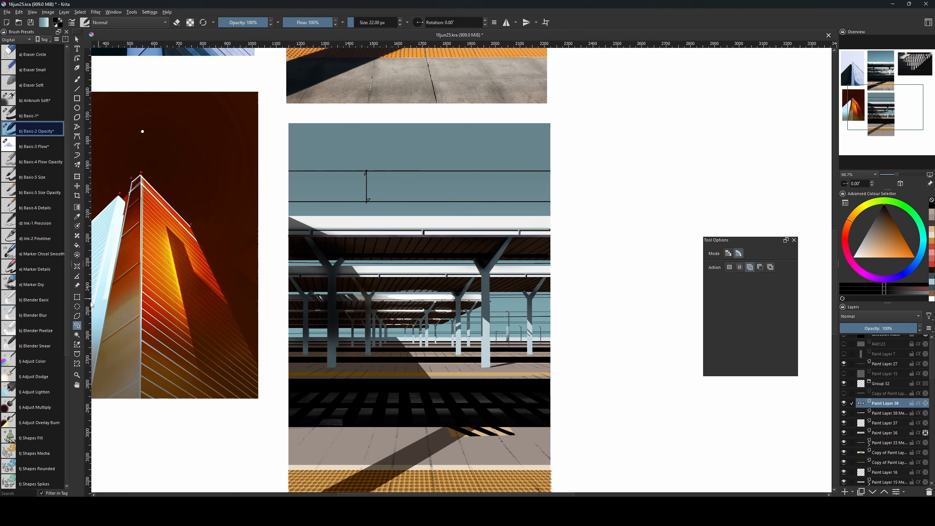
pyautogui.click(77, 316)
pyautogui.click(334, 367)
pyautogui.press('b')
pyautogui.moveTo(338, 366); pyautogui.dragTo(356, 365)
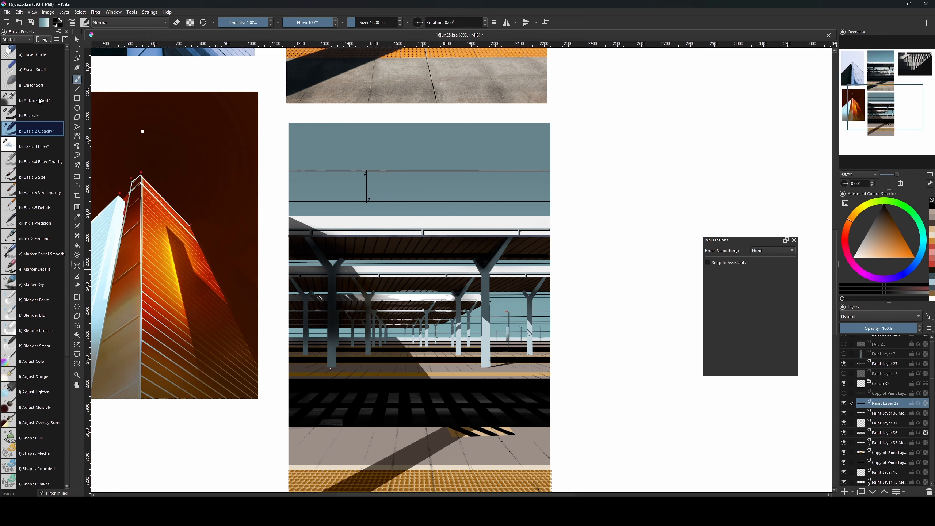
pyautogui.click(41, 99)
pyautogui.scroll(1, 441, 367)
pyautogui.moveTo(283, 364); pyautogui.dragTo(316, 363)
pyautogui.hotkey('ctrl', 'shift', 'a')
# Paint a black post shadow with Basic-2 Opacity, then add picked light blue at 7 px.
pyautogui.press('e')
pyautogui.click(36, 130)
pyautogui.press('[')
pyautogui.press('[')
pyautogui.press('[')
pyautogui.press('[')
pyautogui.moveTo(517, 365); pyautogui.dragTo(542, 361)
pyautogui.keyDown('ctrl'); pyautogui.click(467, 321); pyautogui.keyUp('ctrl')
pyautogui.press('[')
pyautogui.moveTo(469, 312); pyautogui.dragTo(465, 316)
pyautogui.press('[')
# Draw dark straight edge lines on the right post and left posts at 11 px.
pyautogui.keyDown('ctrl'); pyautogui.click(504, 218); pyautogui.keyUp('ctrl')
pyautogui.press('v')
pyautogui.moveTo(502, 231); pyautogui.dragTo(502, 366)
pyautogui.press(']')
pyautogui.press(']')
pyautogui.press(']')
pyautogui.press(']')
pyautogui.press('v')
pyautogui.moveTo(279, 221); pyautogui.dragTo(275, 341)
pyautogui.press('v')
pyautogui.moveTo(335, 346); pyautogui.dragTo(336, 261)
pyautogui.press('[')
pyautogui.press('[')
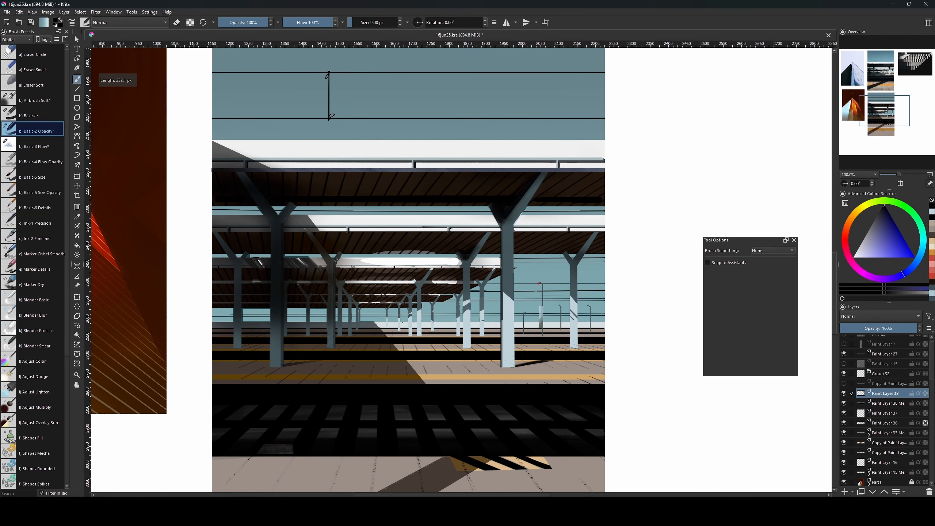
# Draw a 16 px dark teal line on the right-centre post and add soft shading.
pyautogui.keyDown('ctrl'); pyautogui.click(333, 287); pyautogui.keyUp('ctrl')
pyautogui.press('v')
pyautogui.keyDown('ctrl'); pyautogui.click(467, 284); pyautogui.keyUp('ctrl')
pyautogui.press('v')
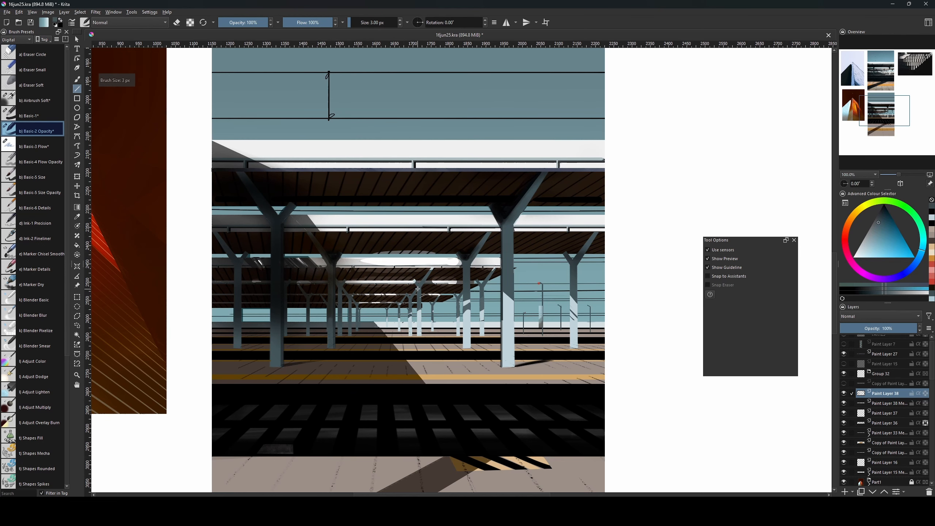
pyautogui.moveTo(464, 263)
pyautogui.mouseDown()
pyautogui.moveTo(464, 348)
pyautogui.moveTo(467, 336)
pyautogui.mouseUp()
pyautogui.click(35, 115)
pyautogui.press('v')
pyautogui.moveTo(457, 321)
pyautogui.mouseDown()
pyautogui.moveTo(447, 342)
pyautogui.moveTo(449, 294)
pyautogui.moveTo(454, 309)
pyautogui.mouseUp()
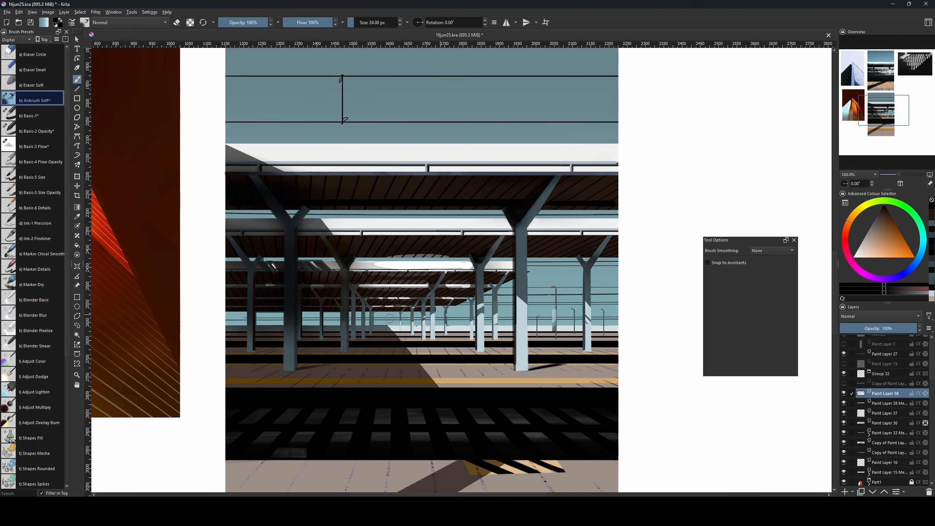
pyautogui.hotkey('ctrl', '-')
pyautogui.hotkey('ctrl', '-')
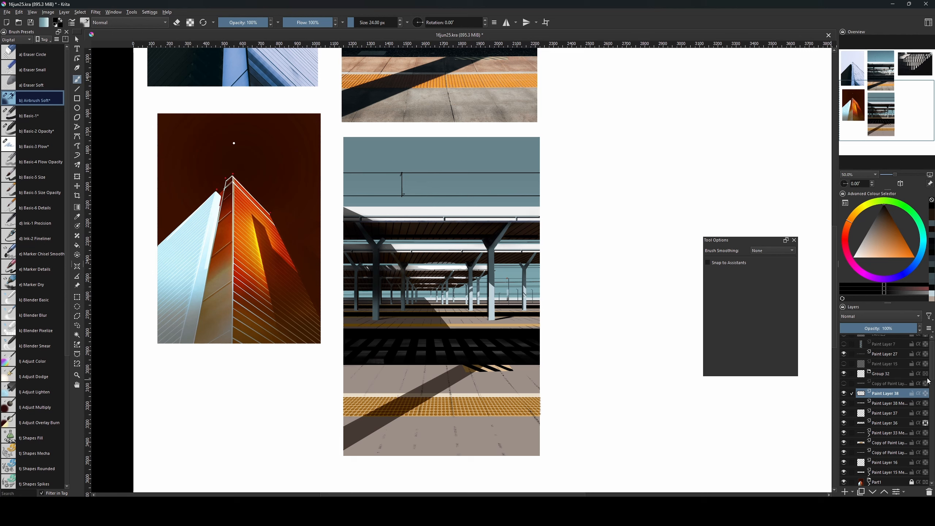
# Move a copy of the Part1 group above Paint Layer 7 in the layer stack.
pyautogui.scroll(2, 925, 375)
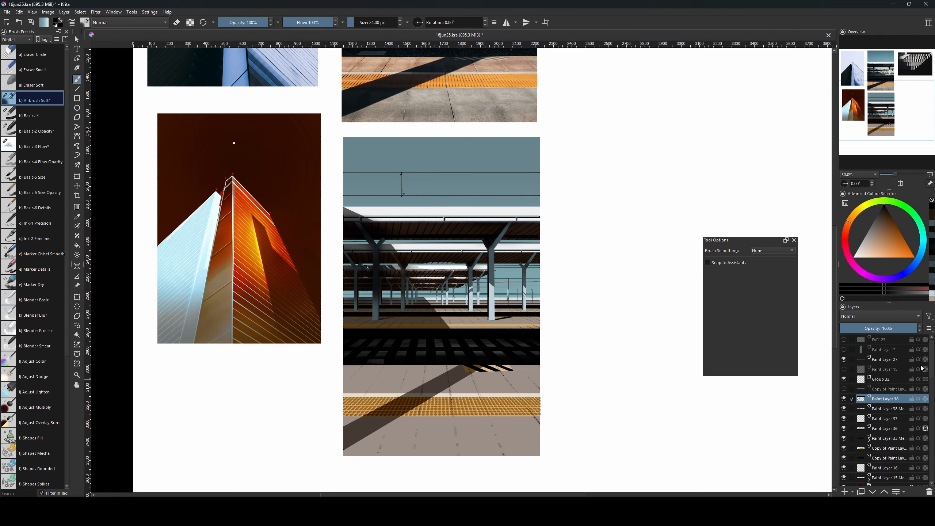
pyautogui.scroll(-10, 921, 369)
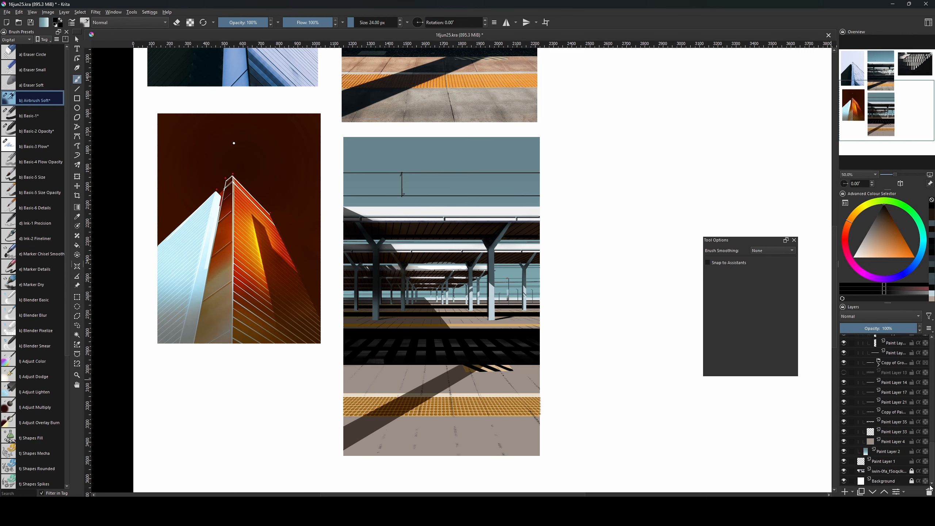
pyautogui.moveTo(930, 482); pyautogui.dragTo(931, 374)
pyautogui.scroll(-3, 901, 387)
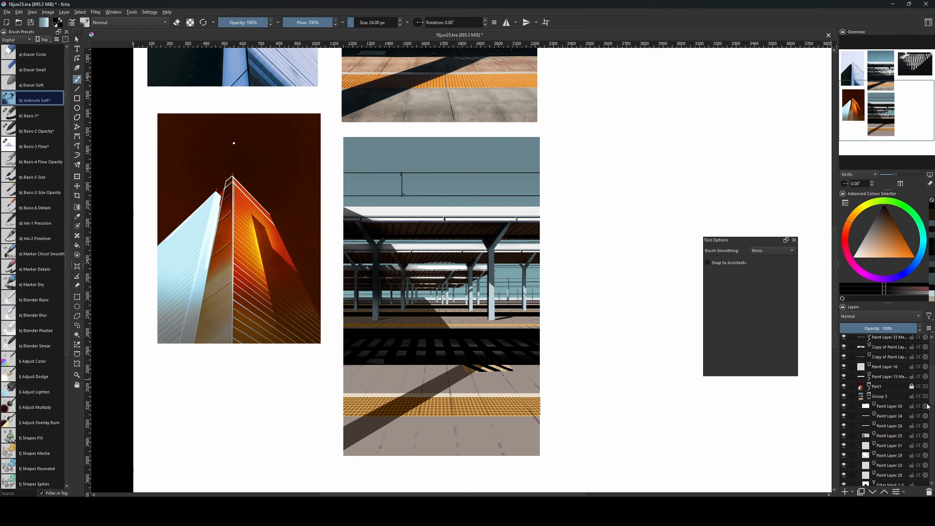
pyautogui.click(883, 398)
pyautogui.moveTo(884, 400); pyautogui.dragTo(888, 340)
pyautogui.moveTo(887, 340)
pyautogui.mouseDown()
pyautogui.moveTo(929, 405)
pyautogui.moveTo(932, 477)
pyautogui.mouseUp()
pyautogui.click(884, 371)
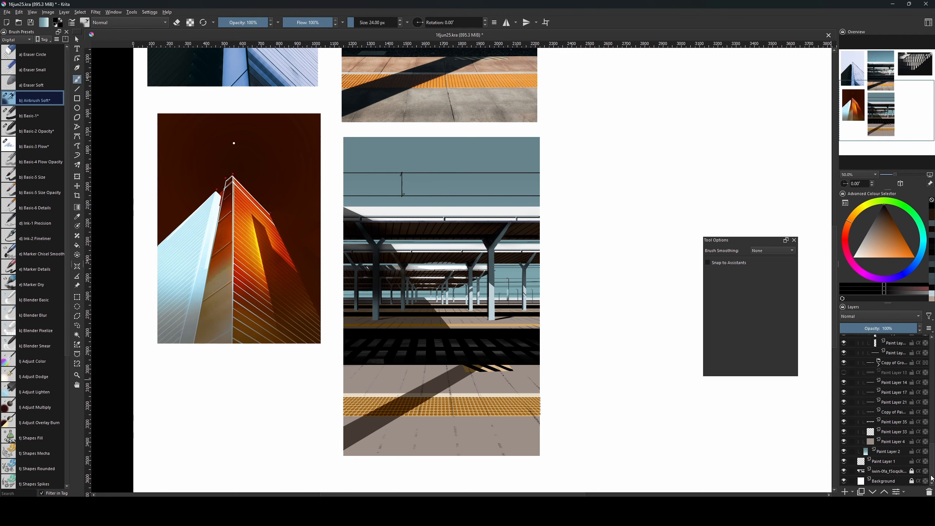
# Range-select the station painting layers and merge them into Group 3 Merged.
pyautogui.keyDown('shift'); pyautogui.click(896, 451); pyautogui.keyUp('shift')
pyautogui.hotkey('ctrl', 'e')
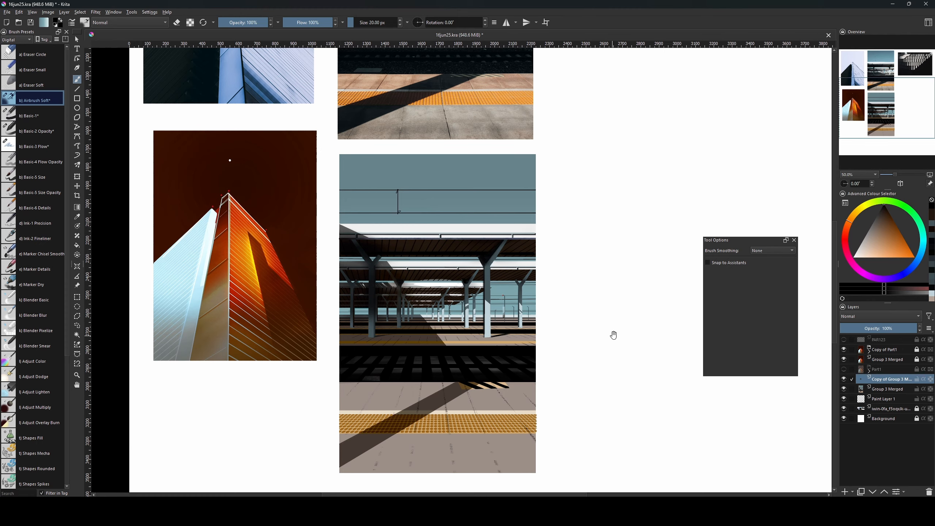
pyautogui.moveTo(613, 335); pyautogui.dragTo(602, 394)
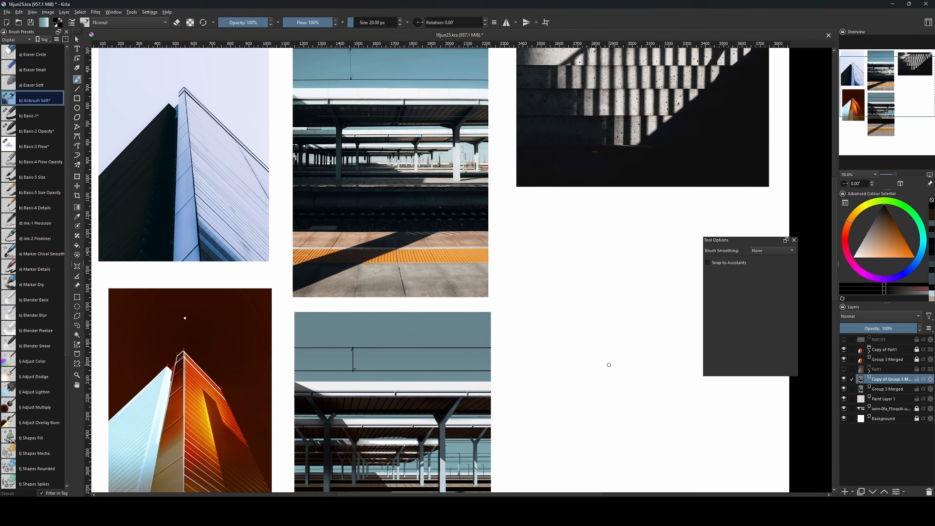
# Flip the copied Group 3 Merged layer vertically and lower its opacity to about 48%.
pyautogui.moveTo(427, 369); pyautogui.dragTo(416, 320)
pyautogui.moveTo(461, 394); pyautogui.dragTo(467, 277)
pyautogui.moveTo(441, 325); pyautogui.dragTo(437, 319)
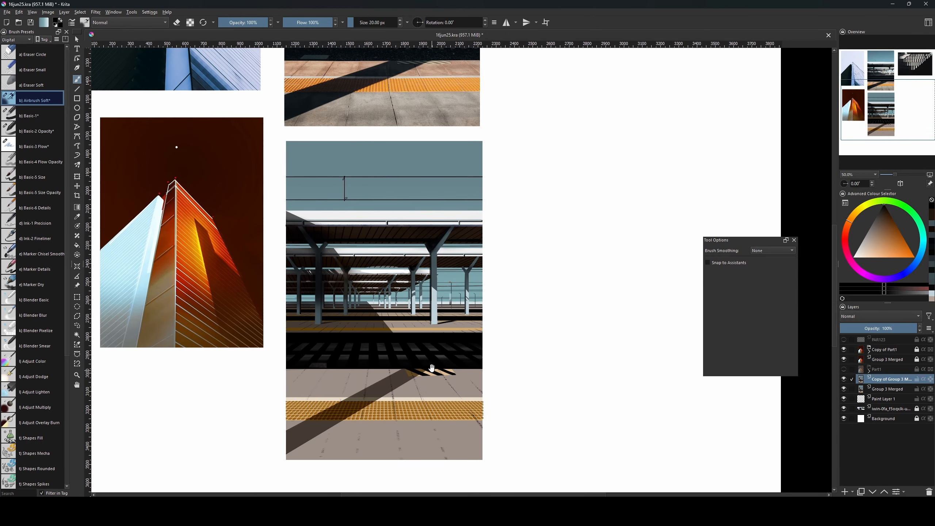
pyautogui.moveTo(432, 367); pyautogui.dragTo(444, 391)
pyautogui.moveTo(433, 348); pyautogui.dragTo(441, 394)
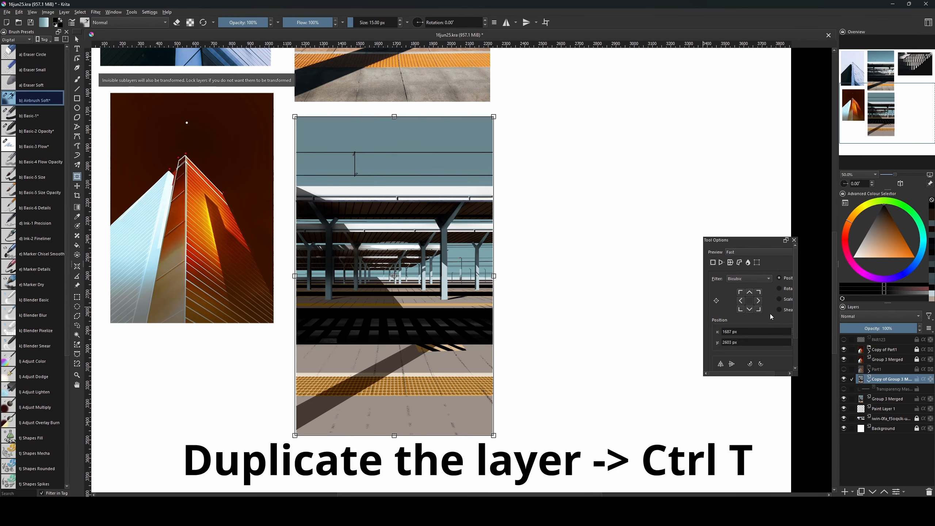
pyautogui.click(731, 365)
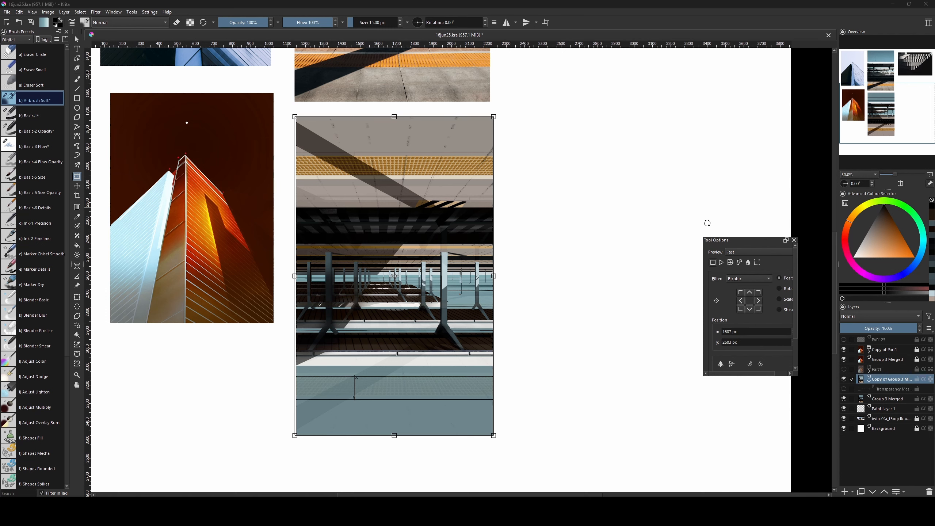
pyautogui.moveTo(886, 328)
pyautogui.mouseDown()
pyautogui.moveTo(863, 334)
pyautogui.moveTo(880, 332)
pyautogui.mouseUp()
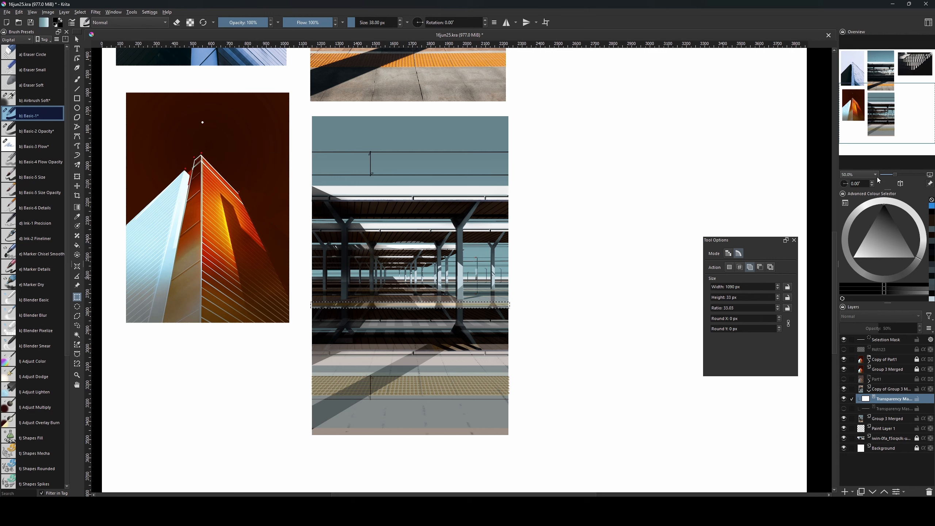
# Fill the platform selection on the reflection's transparency mask, then deselect and return to the brush.
pyautogui.press('f')
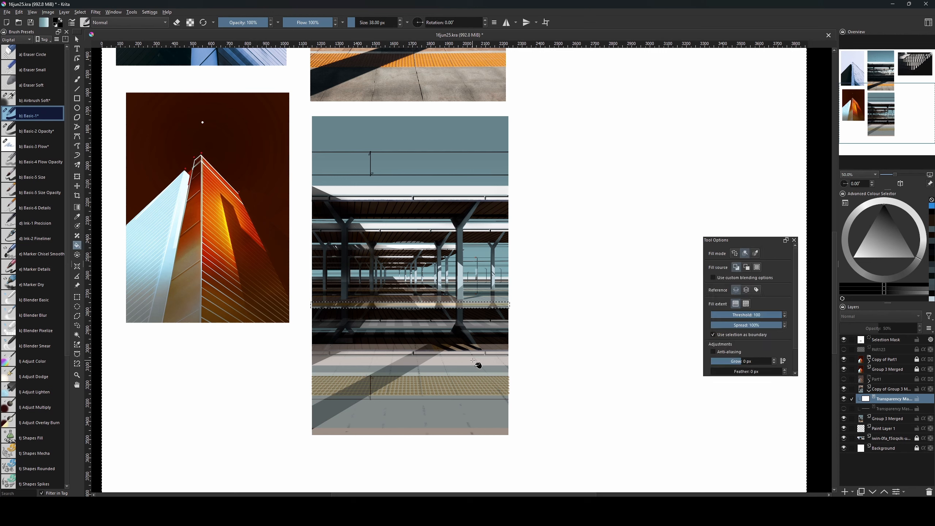
pyautogui.click(486, 327)
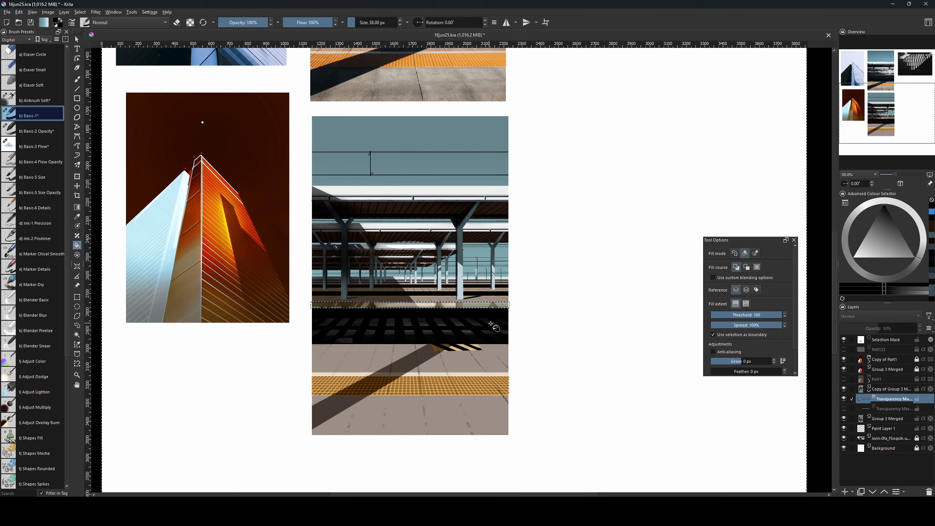
pyautogui.click(893, 388)
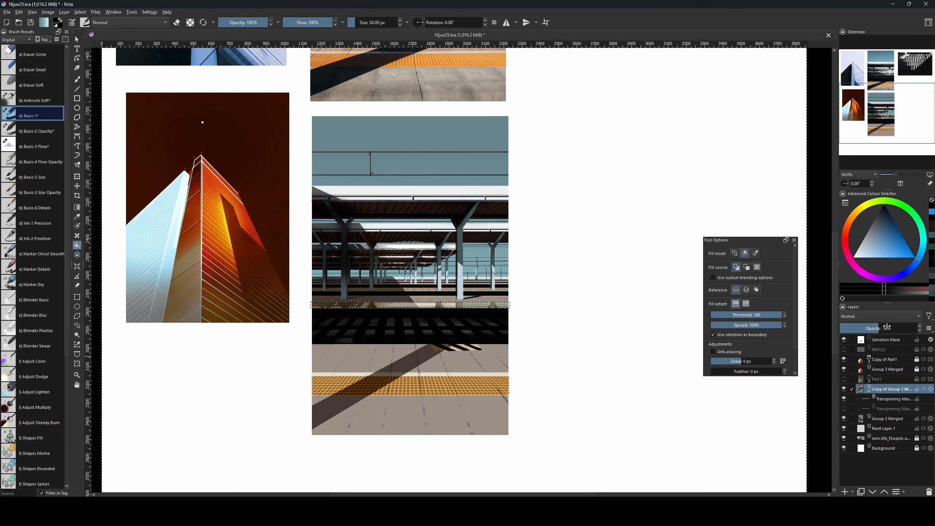
pyautogui.hotkey('ctrl', 'shift', 'a')
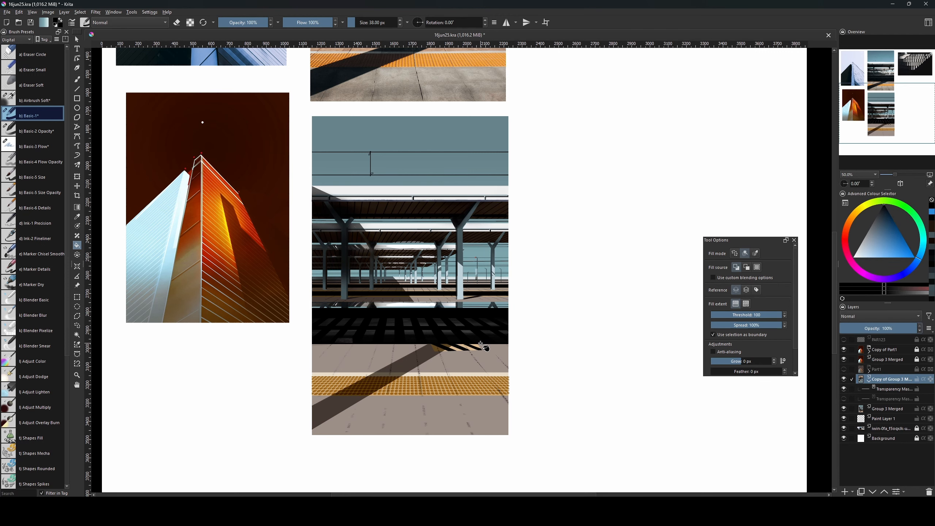
pyautogui.press('b')
pyautogui.moveTo(480, 344)
pyautogui.mouseDown()
pyautogui.moveTo(494, 462)
pyautogui.moveTo(482, 375)
pyautogui.mouseUp()
# Paint on the reflection's transparency mask over the dark strip below the platform.
pyautogui.press('[')
pyautogui.click(877, 389)
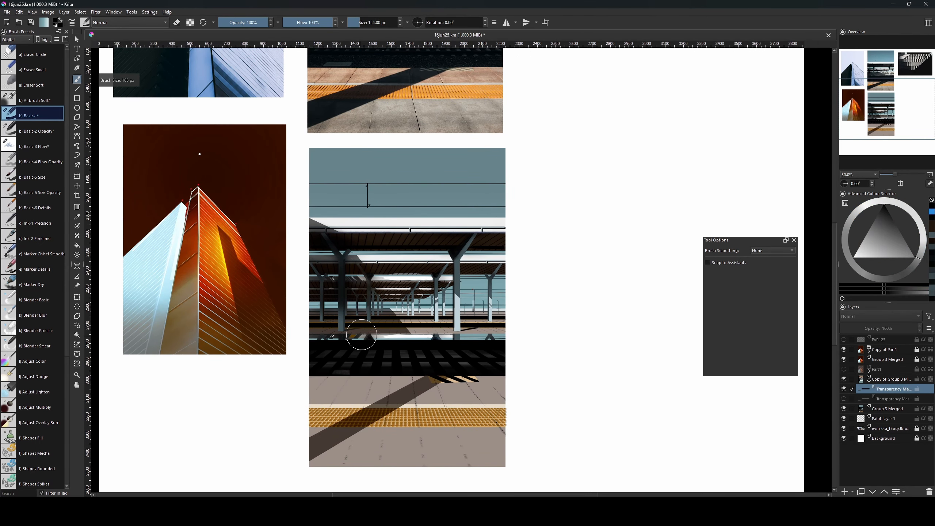
pyautogui.press(']')
pyautogui.press(']')
pyautogui.press(']')
pyautogui.press(']')
pyautogui.press(']')
pyautogui.press(']')
pyautogui.press(']')
pyautogui.press(']')
pyautogui.press(']')
pyautogui.press(']')
pyautogui.moveTo(353, 340); pyautogui.dragTo(385, 341)
pyautogui.press('[')
pyautogui.press('[')
pyautogui.press('[')
pyautogui.press('[')
pyautogui.press('[')
pyautogui.press('[')
pyautogui.press('[')
pyautogui.press('[')
pyautogui.press('[')
pyautogui.press(']')
pyautogui.press(']')
pyautogui.press(']')
pyautogui.press(']')
pyautogui.press(']')
pyautogui.press(']')
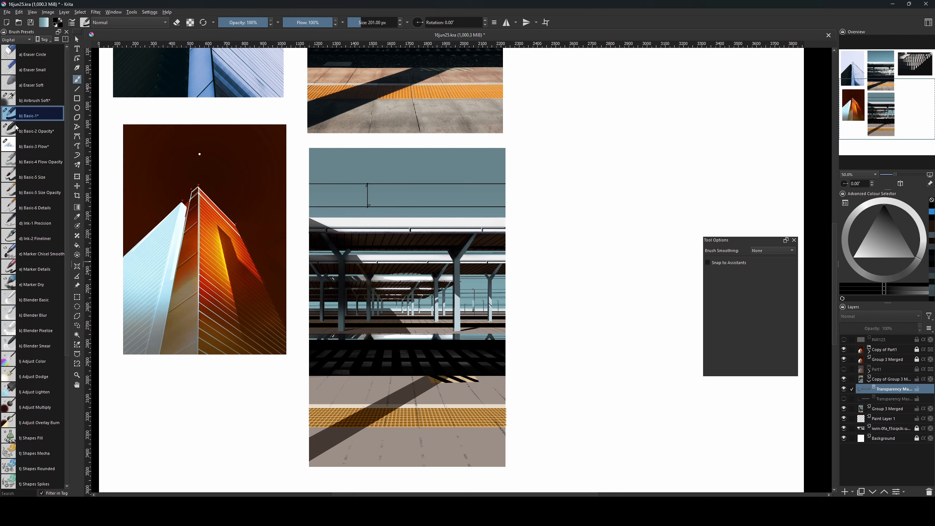
# Roughen the reflection strip with the f) Bristles-2 Flat Rough brush from the Paint tag.
pyautogui.click(25, 40)
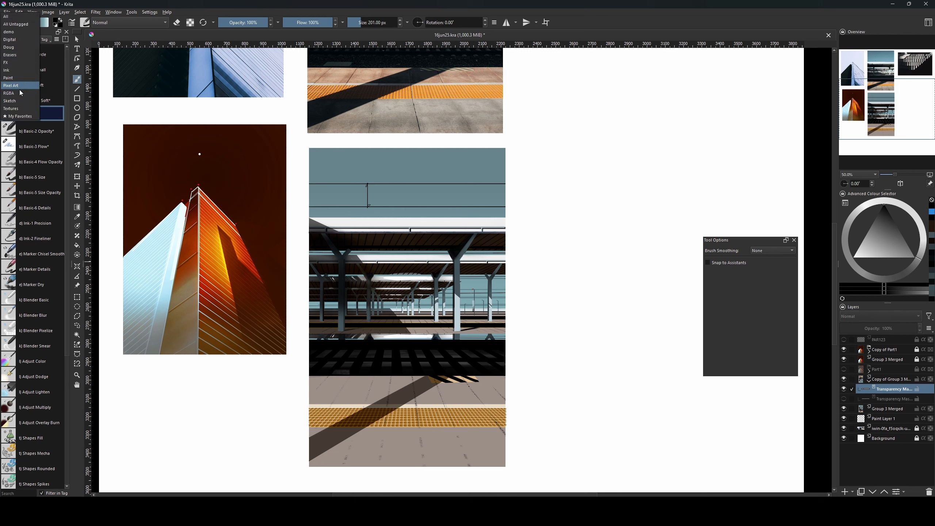
pyautogui.click(25, 108)
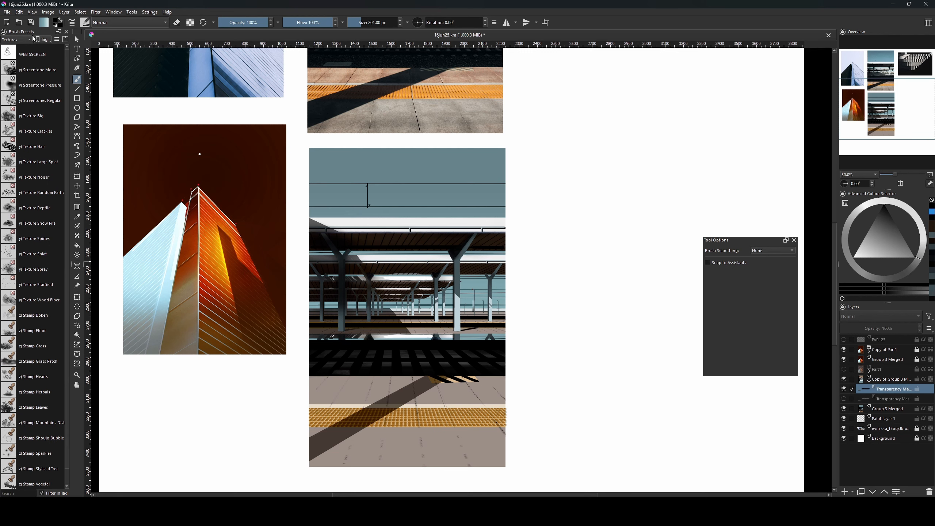
pyautogui.click(24, 40)
pyautogui.click(25, 66)
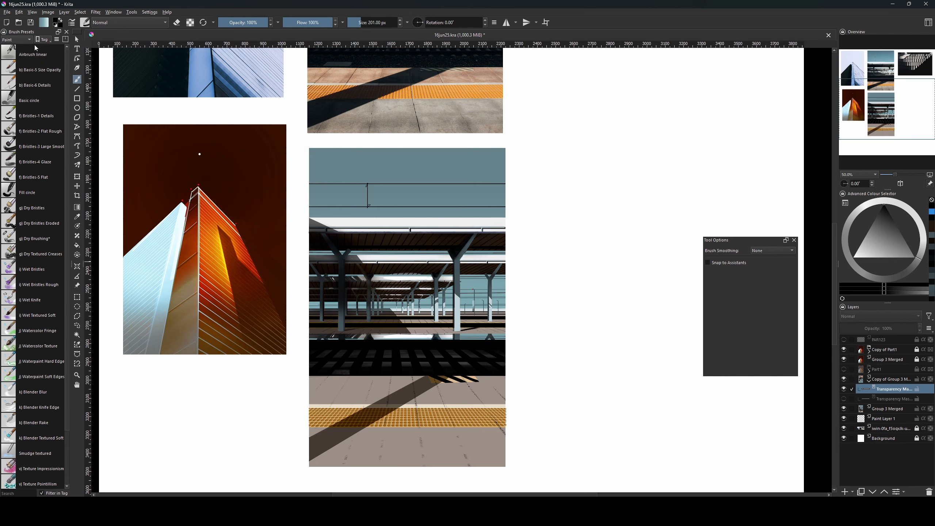
pyautogui.click(37, 127)
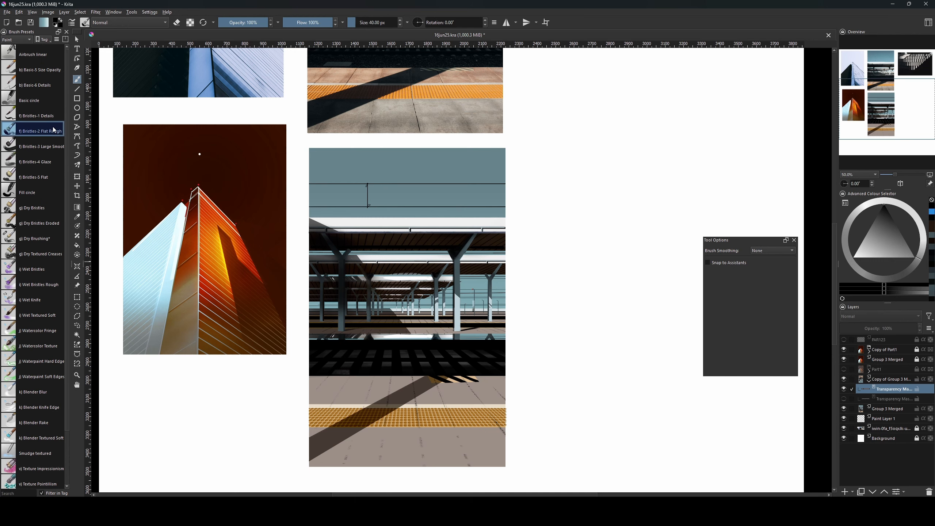
pyautogui.moveTo(296, 218); pyautogui.dragTo(349, 218)
pyautogui.moveTo(388, 323)
pyautogui.mouseDown()
pyautogui.moveTo(405, 324)
pyautogui.moveTo(384, 391)
pyautogui.moveTo(422, 357)
pyautogui.mouseUp()
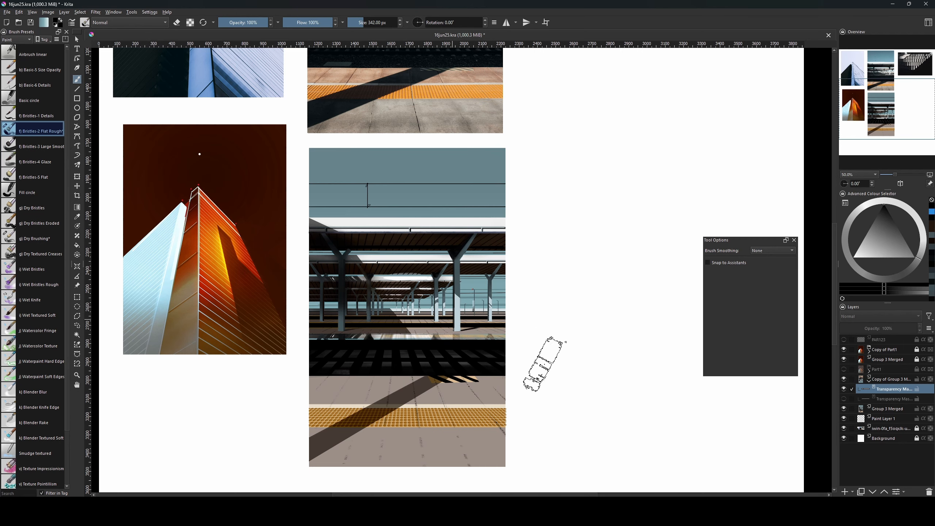
pyautogui.moveTo(471, 224); pyautogui.dragTo(443, 224)
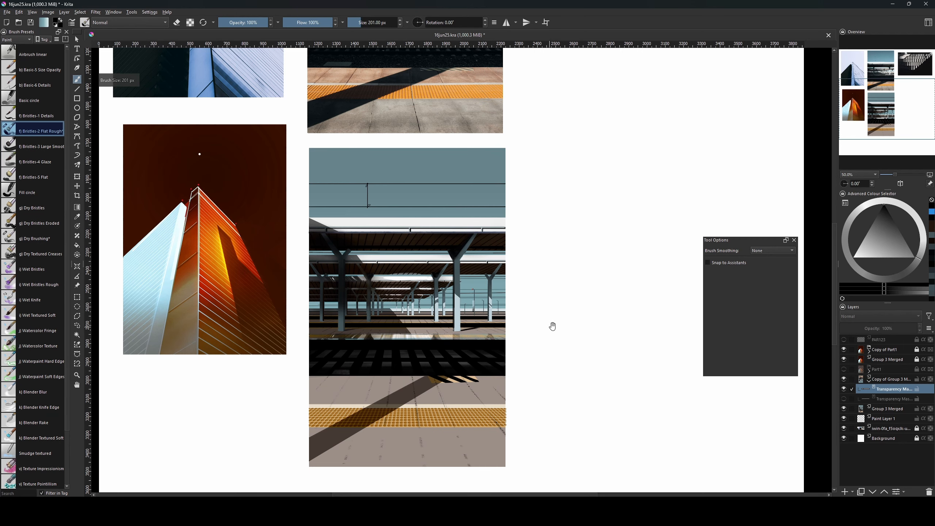
pyautogui.moveTo(553, 326); pyautogui.dragTo(561, 429)
pyautogui.click(891, 379)
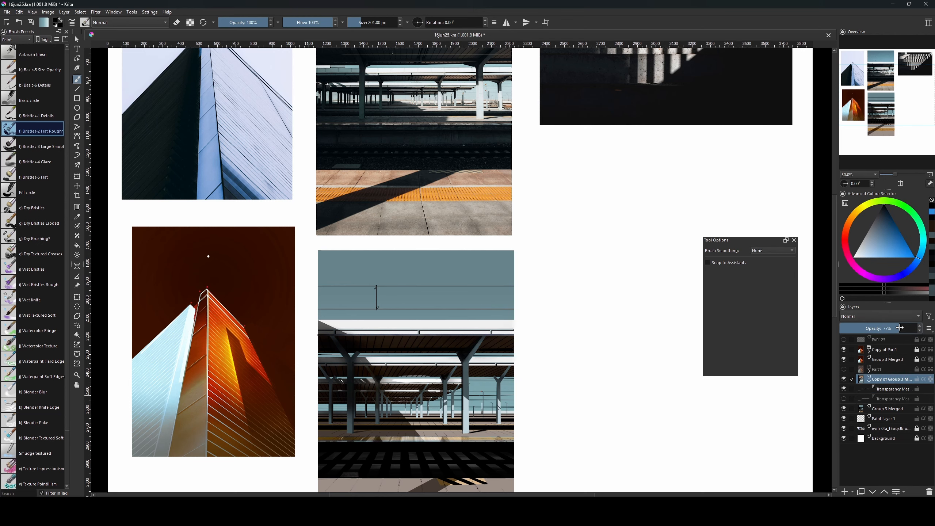
# Resize the brush while selecting the reflection's transparency mask and then the reflection layer.
pyautogui.moveTo(518, 405); pyautogui.dragTo(524, 373)
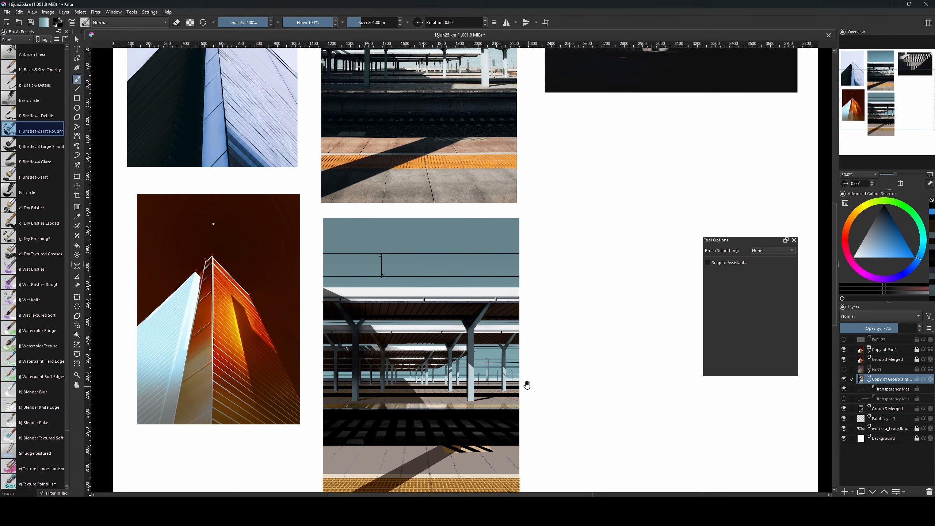
pyautogui.press(']')
pyautogui.press(']')
pyautogui.press(']')
pyautogui.press(']')
pyautogui.press(']')
pyautogui.press(']')
pyautogui.press(']')
pyautogui.press(']')
pyautogui.press(']')
pyautogui.press(']')
pyautogui.press(']')
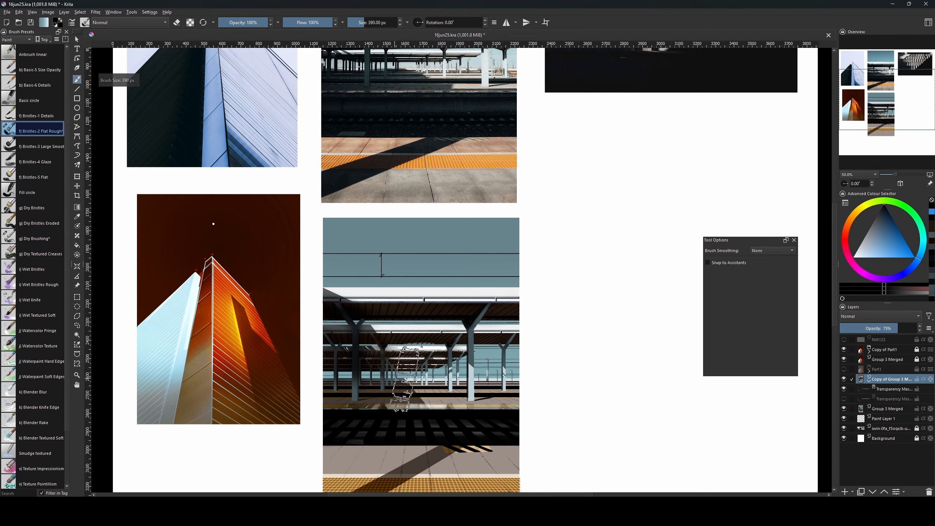
pyautogui.press(']')
pyautogui.press(']')
pyautogui.press(']')
pyautogui.press(']')
pyautogui.press(']')
pyautogui.press(']')
pyautogui.press(']')
pyautogui.press(']')
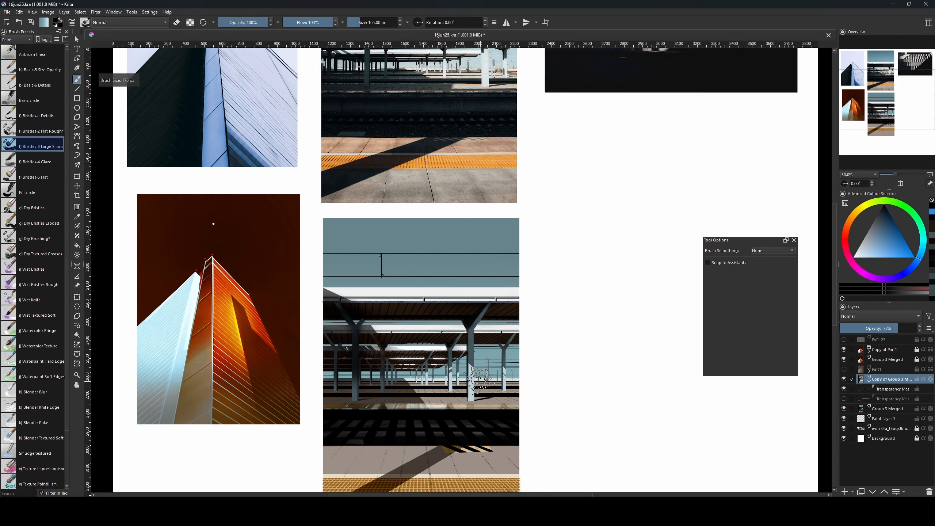
pyautogui.press(']')
pyautogui.press(']')
pyautogui.press(']')
pyautogui.press(']')
pyautogui.press(']')
pyautogui.press(']')
pyautogui.press(']')
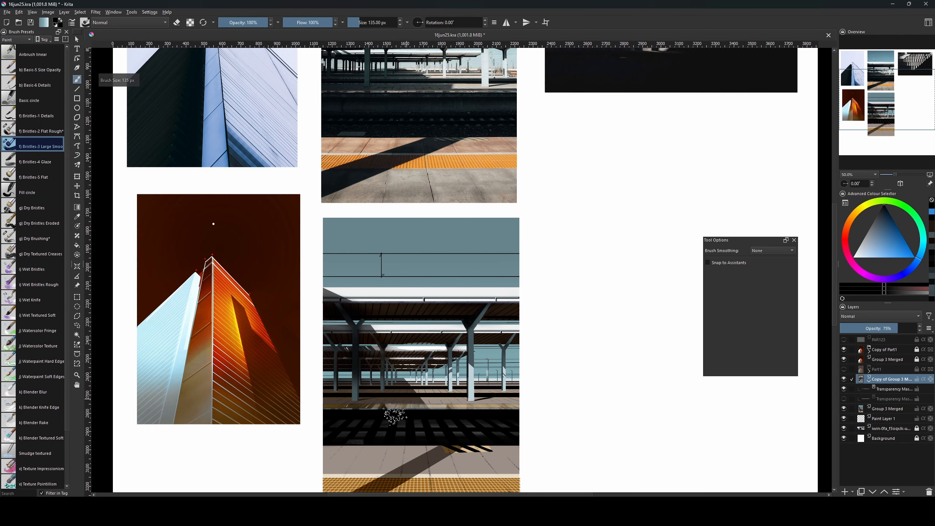
pyautogui.press('[')
pyautogui.press('[')
pyautogui.press('[')
pyautogui.press('[')
pyautogui.press('[')
pyautogui.press('[')
pyautogui.press('[')
pyautogui.press('[')
pyautogui.press('[')
pyautogui.press('[')
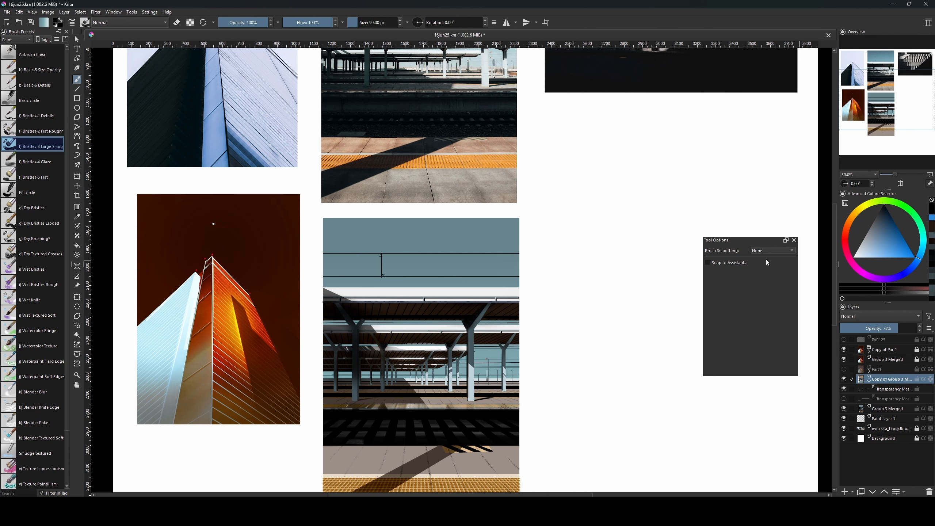
pyautogui.press('[')
pyautogui.press('[')
pyautogui.click(884, 390)
pyautogui.press(']')
pyautogui.press(']')
pyautogui.press(']')
pyautogui.press(']')
pyautogui.press(']')
pyautogui.press(']')
pyautogui.press(']')
pyautogui.press(']')
pyautogui.press(']')
pyautogui.press(']')
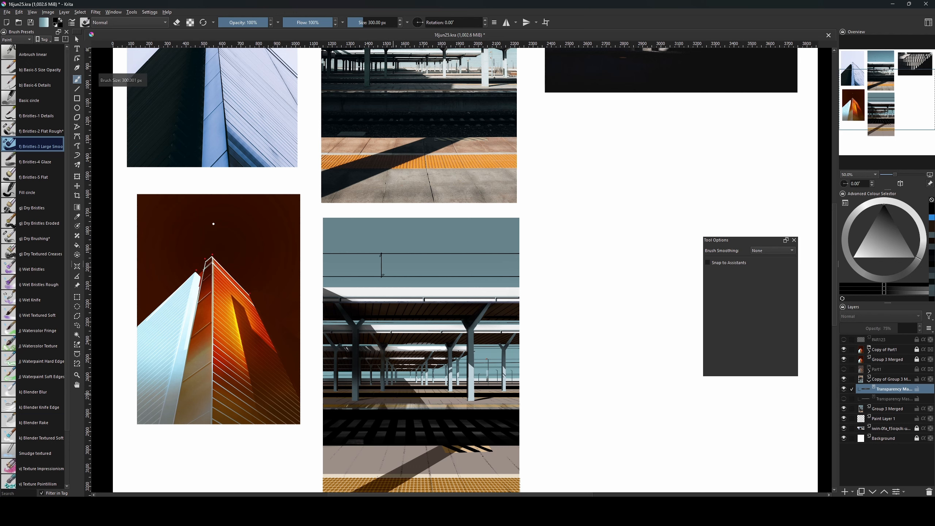
pyautogui.press(']')
pyautogui.press(']')
pyautogui.press(']')
pyautogui.moveTo(517, 418); pyautogui.dragTo(542, 422)
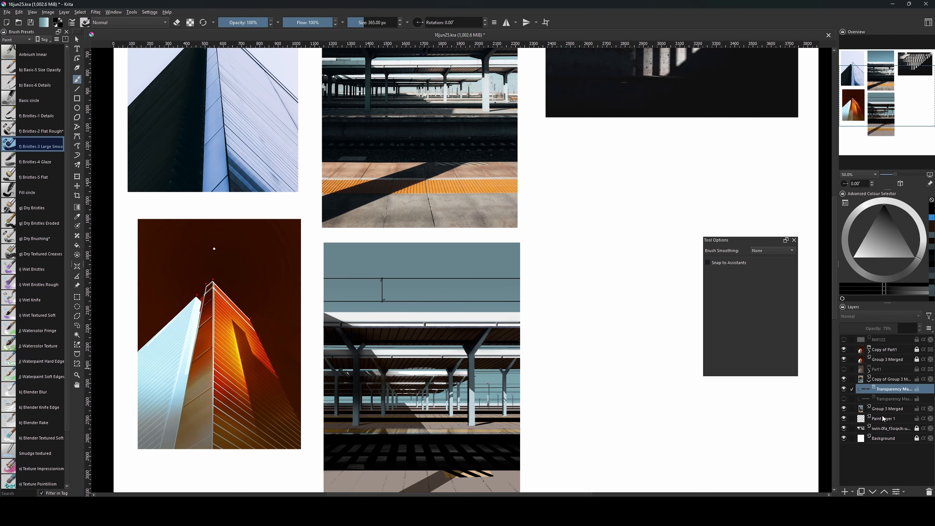
pyautogui.click(885, 380)
# Duplicate Group 3 Merged, merge the copy with the reflection layers, and add a paint layer.
pyautogui.click(886, 409)
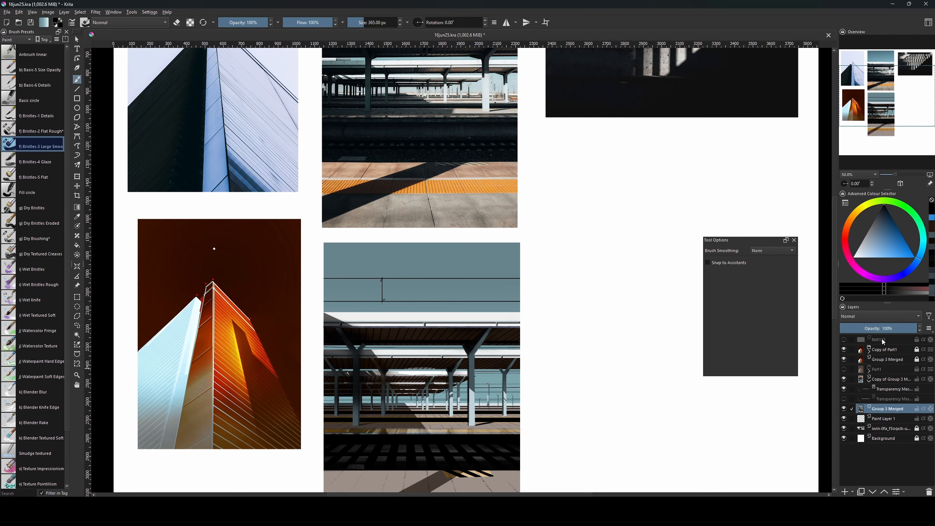
pyautogui.hotkey('ctrl', 'j')
pyautogui.keyDown('shift'); pyautogui.click(886, 381); pyautogui.keyUp('shift')
pyautogui.hotkey('ctrl', 'e')
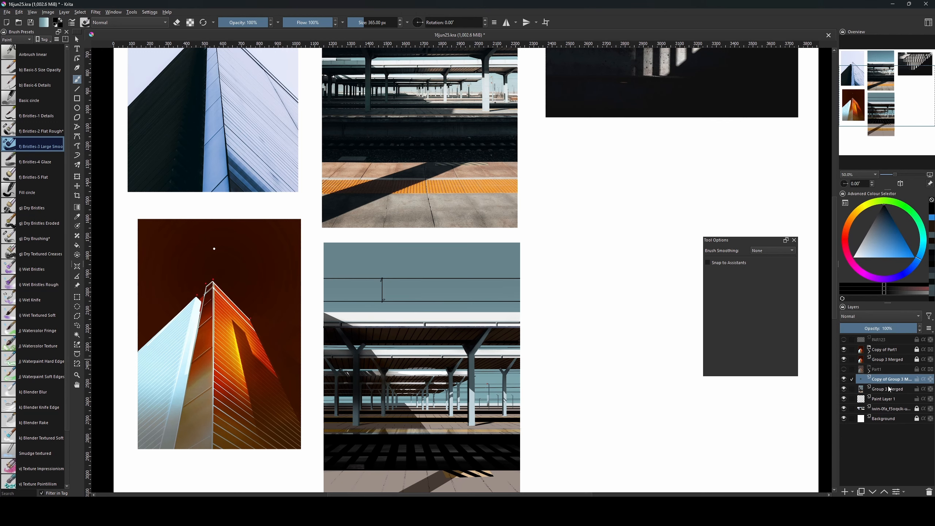
pyautogui.moveTo(560, 386); pyautogui.dragTo(537, 446)
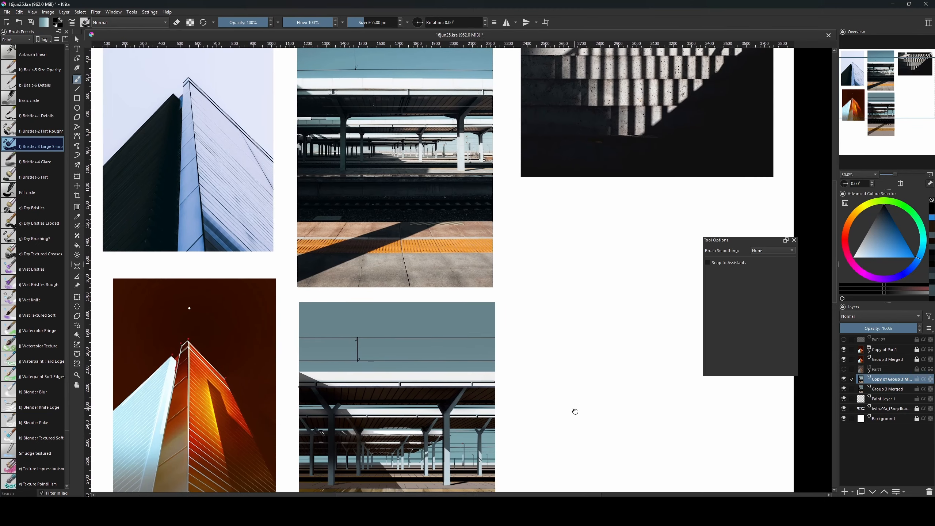
pyautogui.press('Insert')
# Set Paint Layer 2 to Overlay and choose the Digital tag's Airbrush Soft preset.
pyautogui.click(871, 316)
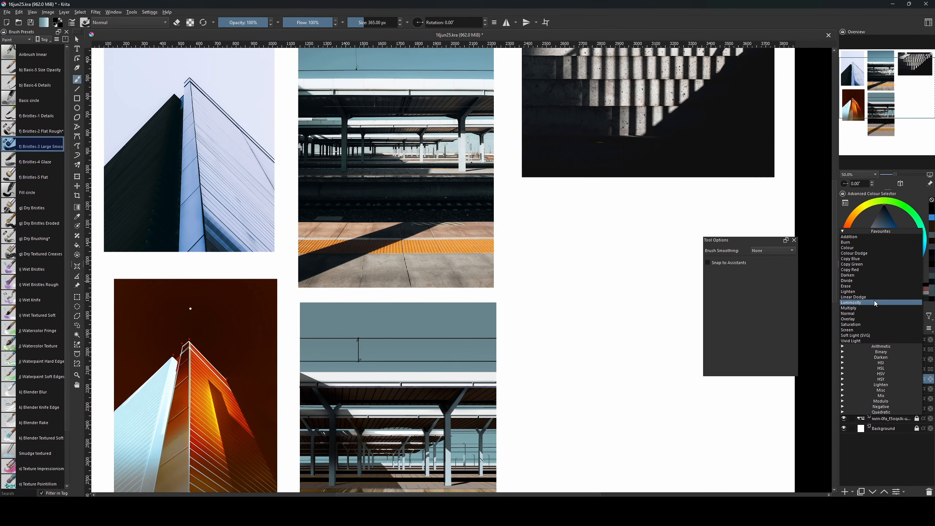
pyautogui.click(861, 320)
pyautogui.click(20, 39)
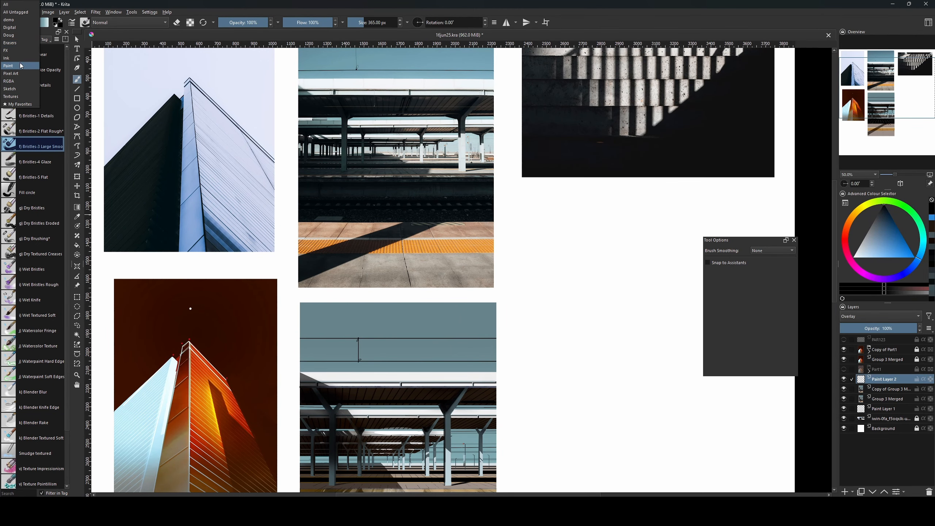
pyautogui.click(22, 13)
pyautogui.click(22, 39)
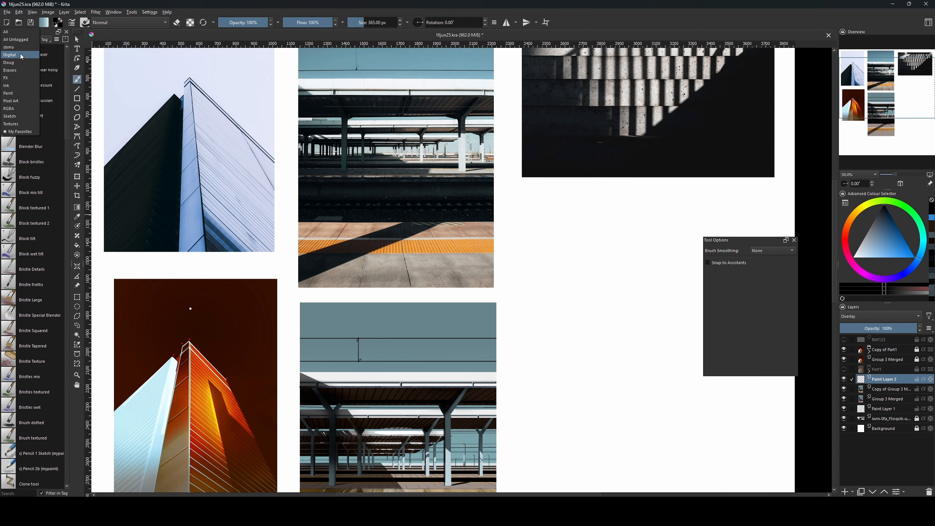
pyautogui.click(30, 55)
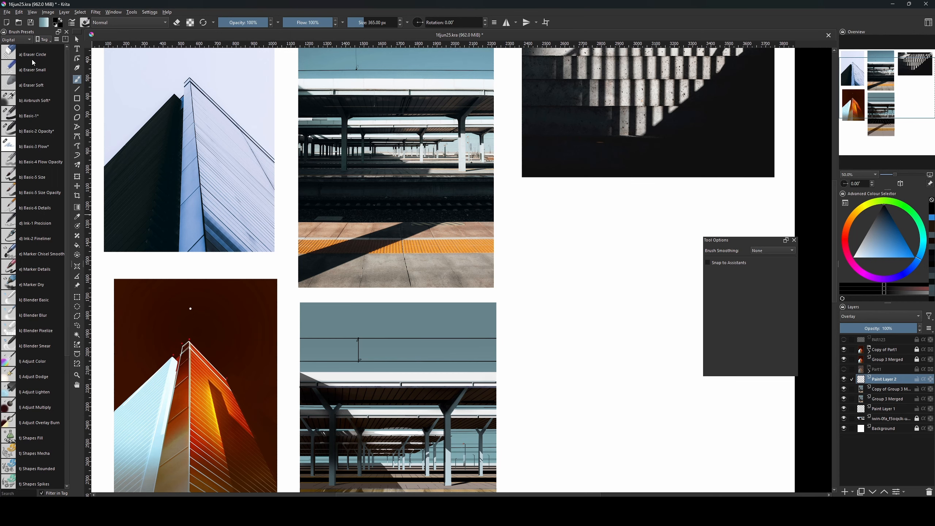
pyautogui.click(40, 103)
# Pick a warm light cream colour on the colour triangle.
pyautogui.moveTo(529, 400); pyautogui.dragTo(556, 374)
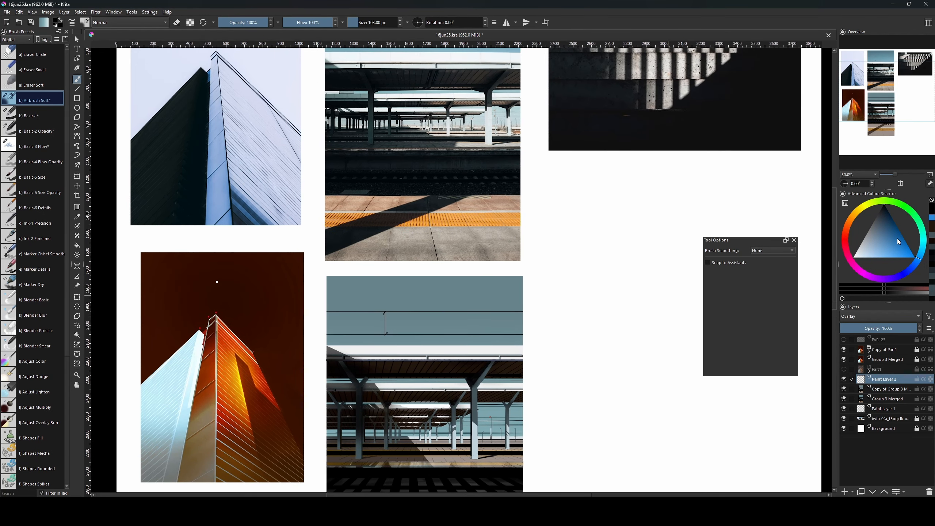
pyautogui.click(858, 251)
pyautogui.click(858, 214)
pyautogui.click(859, 257)
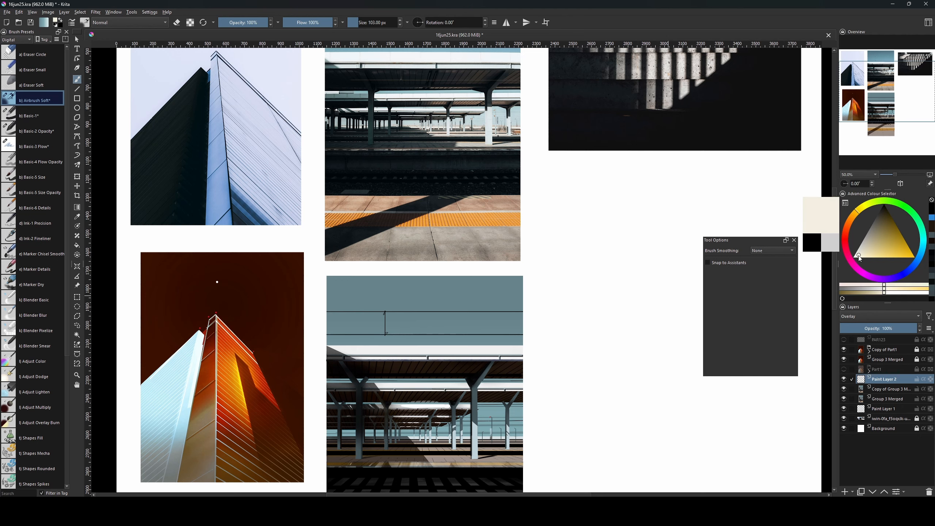
# Paint a soft cream glow along the roof, then enlarge the brush to about 474 px.
pyautogui.moveTo(571, 324)
pyautogui.mouseDown()
pyautogui.moveTo(589, 355)
pyautogui.moveTo(597, 418)
pyautogui.moveTo(603, 282)
pyautogui.mouseUp()
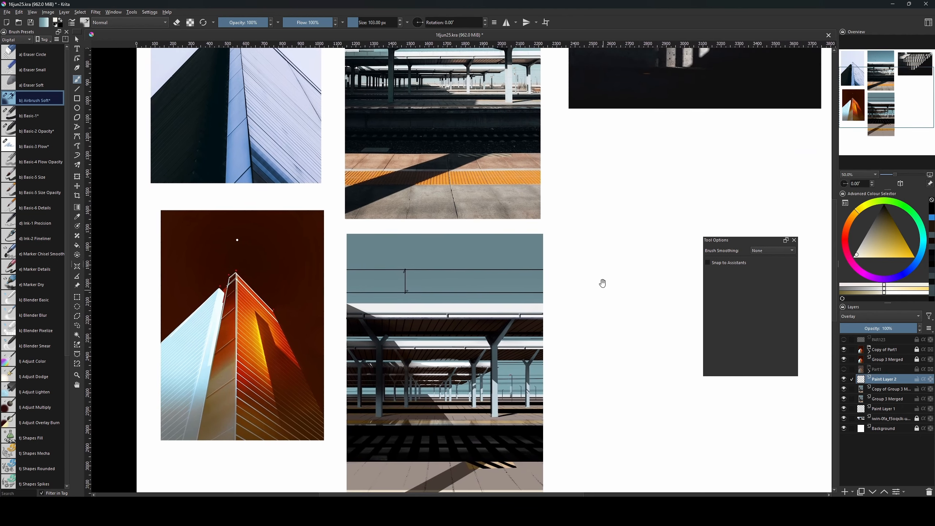
pyautogui.press(']')
pyautogui.moveTo(467, 310); pyautogui.dragTo(515, 308)
pyautogui.keyDown('shift'); pyautogui.moveTo(519, 307); pyautogui.dragTo(486, 308); pyautogui.keyUp('shift')
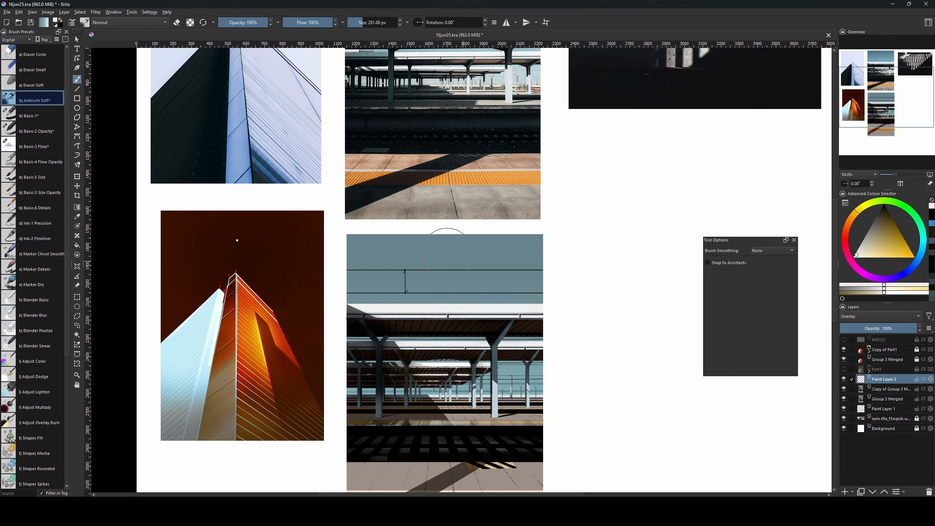
pyautogui.keyDown('shift'); pyautogui.moveTo(449, 254); pyautogui.dragTo(538, 254); pyautogui.keyUp('shift')
# Filter the brush presets to the FX tag.
pyautogui.scroll(-5, 66, 147)
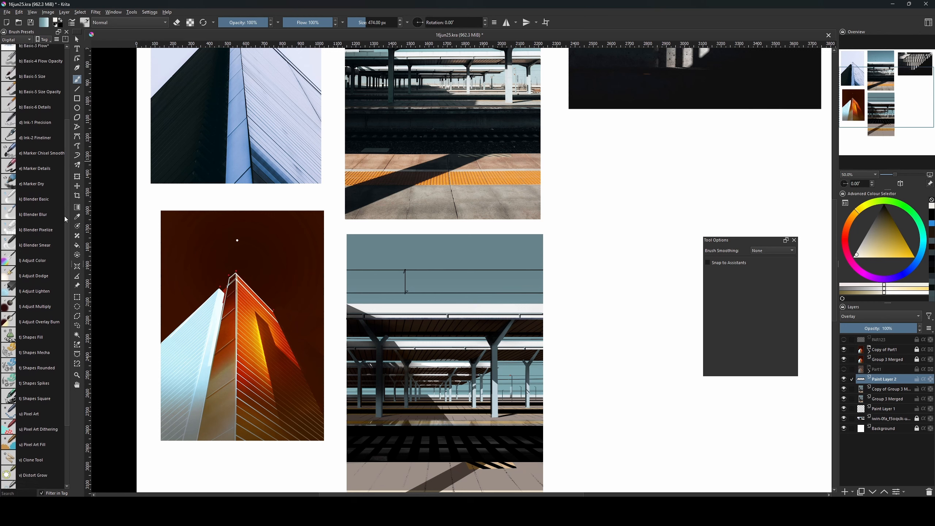
pyautogui.scroll(5, 64, 217)
pyautogui.click(19, 41)
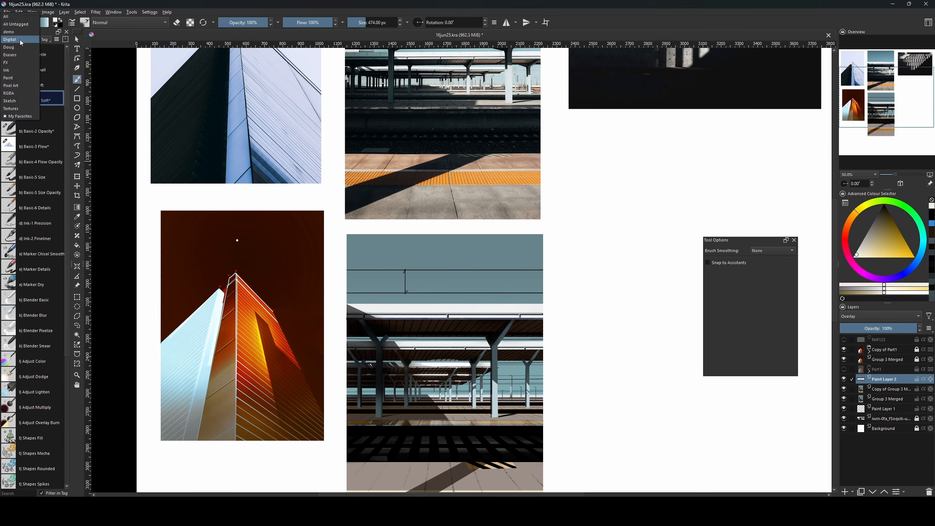
pyautogui.click(17, 63)
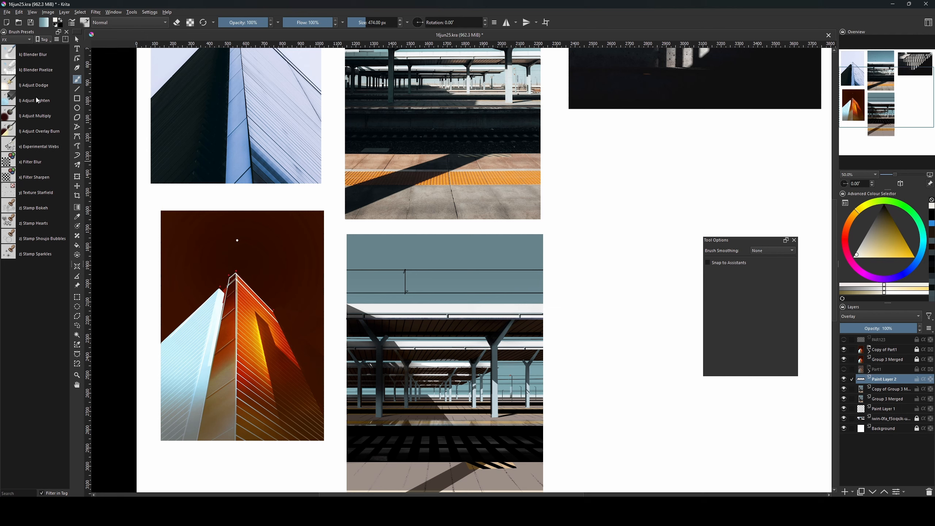
# Try a faint lightening stroke over the station sky, undo it, and fine-tune the brush size.
pyautogui.moveTo(483, 325); pyautogui.dragTo(548, 325)
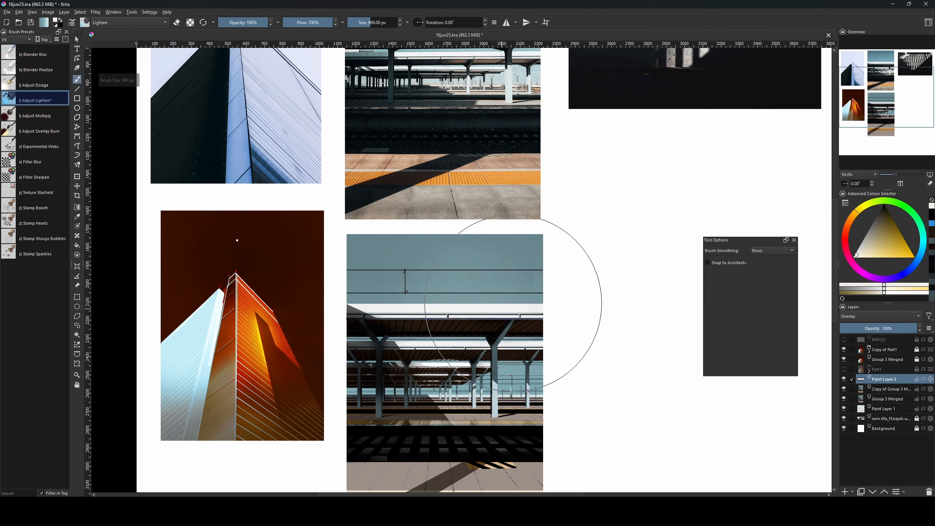
pyautogui.moveTo(472, 308); pyautogui.dragTo(447, 301)
pyautogui.hotkey('ctrl', 'z')
pyautogui.press('[')
pyautogui.press('[')
pyautogui.press('[')
pyautogui.press('[')
pyautogui.press('[')
pyautogui.press('[')
pyautogui.press('[')
pyautogui.press('[')
pyautogui.press('[')
pyautogui.press('[')
pyautogui.press('[')
pyautogui.press('[')
pyautogui.press('[')
pyautogui.press('[')
pyautogui.press('[')
pyautogui.press('[')
pyautogui.press('[')
pyautogui.press('[')
pyautogui.press('[')
pyautogui.press('[')
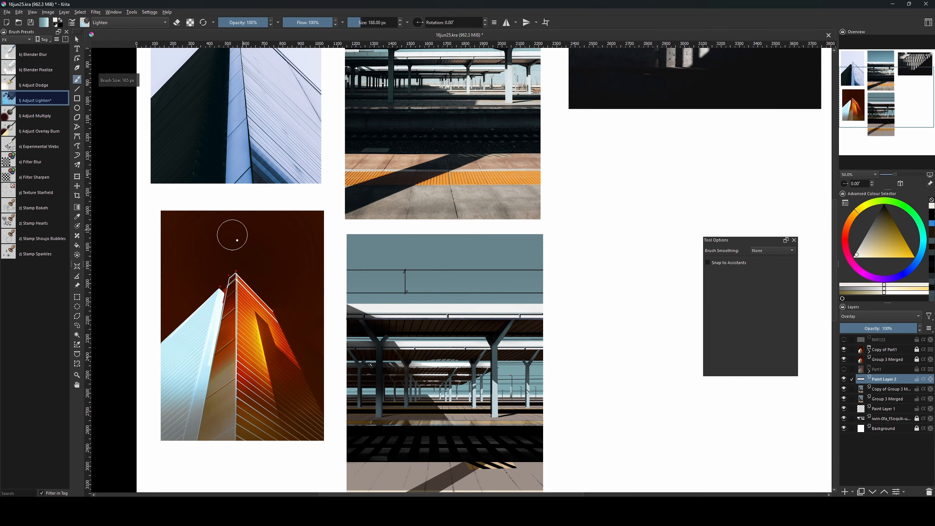
pyautogui.press(']')
pyautogui.press(']')
pyautogui.press(']')
pyautogui.press(']')
pyautogui.press(']')
pyautogui.press(']')
pyautogui.press(']')
pyautogui.press(']')
pyautogui.press(']')
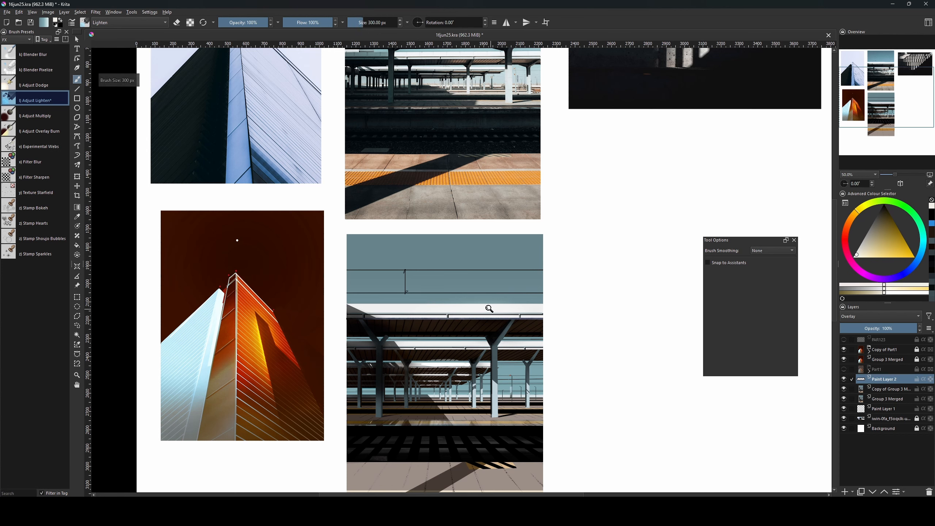
pyautogui.press('[')
pyautogui.press('[')
pyautogui.press('[')
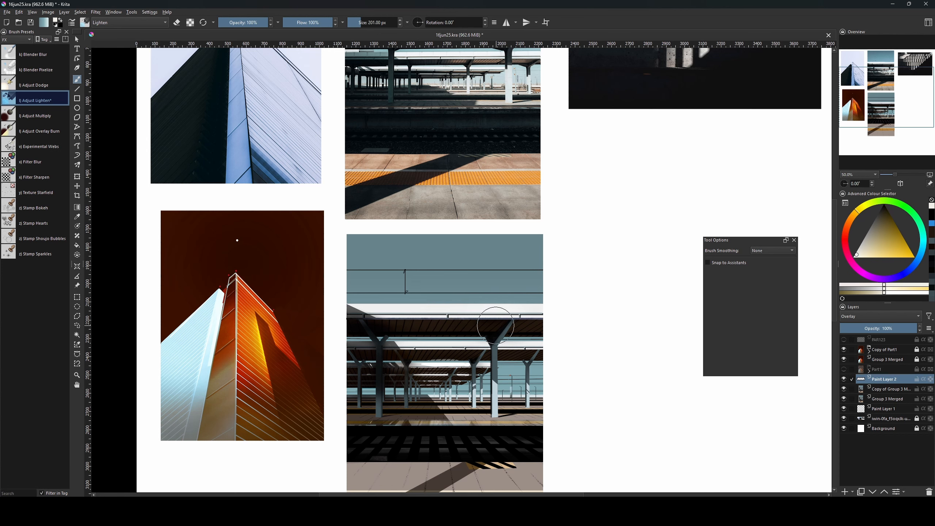
pyautogui.press('[')
pyautogui.press('[')
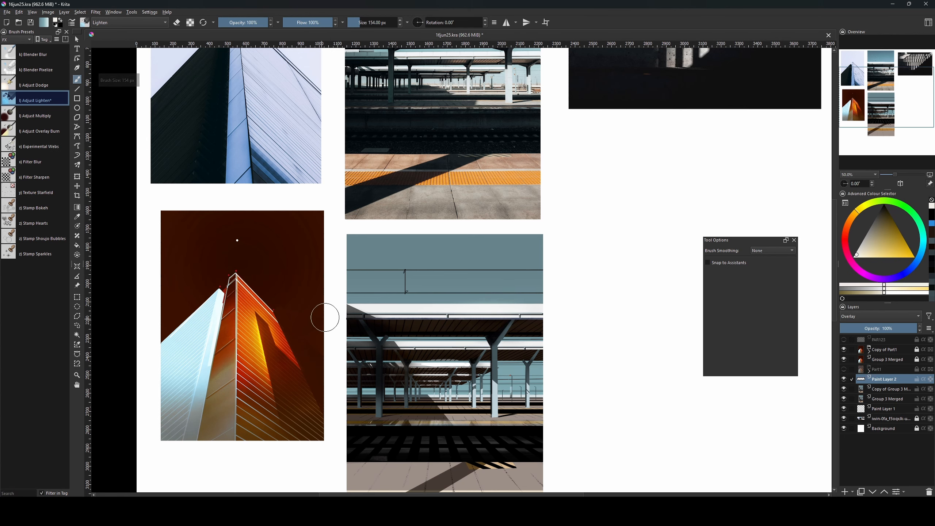
pyautogui.press(']')
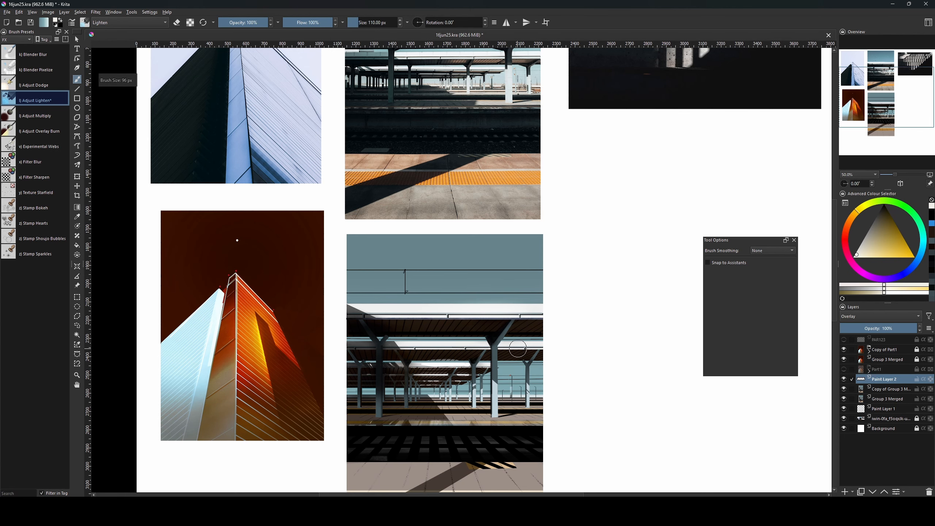
pyautogui.press('[')
# Bring the lower platform into view and brighten it with a soft, large stroke.
pyautogui.moveTo(518, 349); pyautogui.dragTo(507, 364)
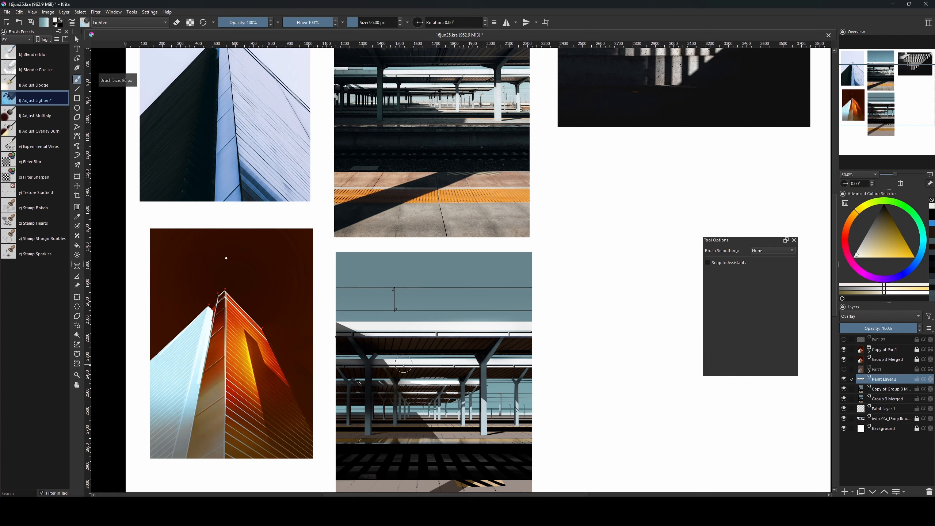
pyautogui.press('[')
pyautogui.press('[')
pyautogui.press('[')
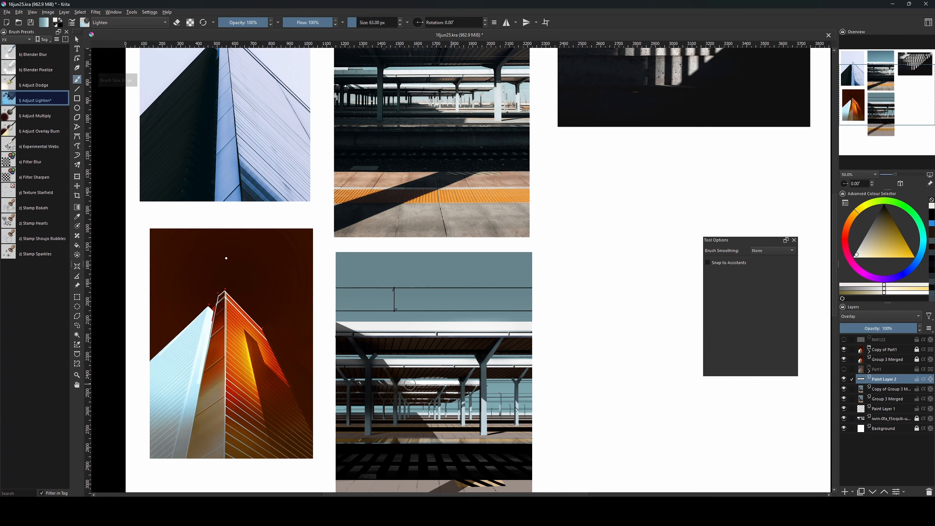
pyautogui.scroll(-3, 475, 386)
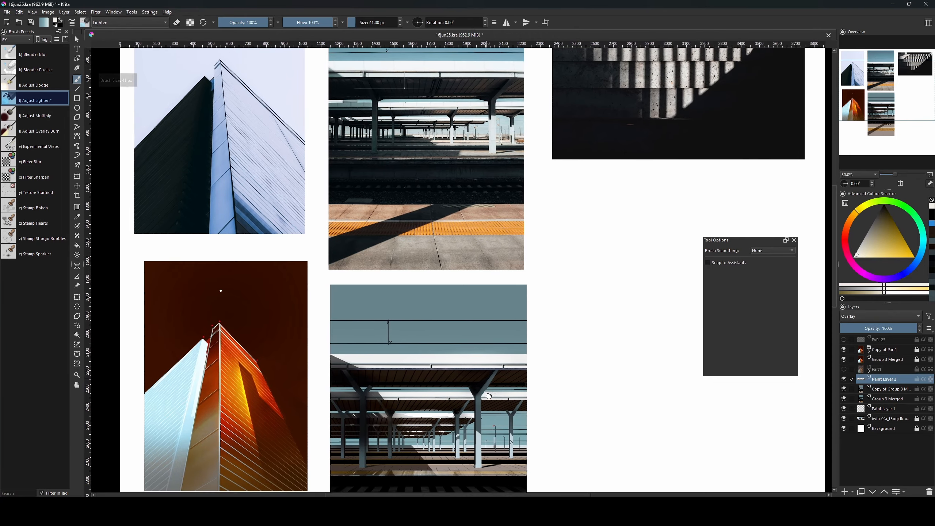
pyautogui.press(']')
pyautogui.press(']')
pyautogui.press(']')
pyautogui.press(']')
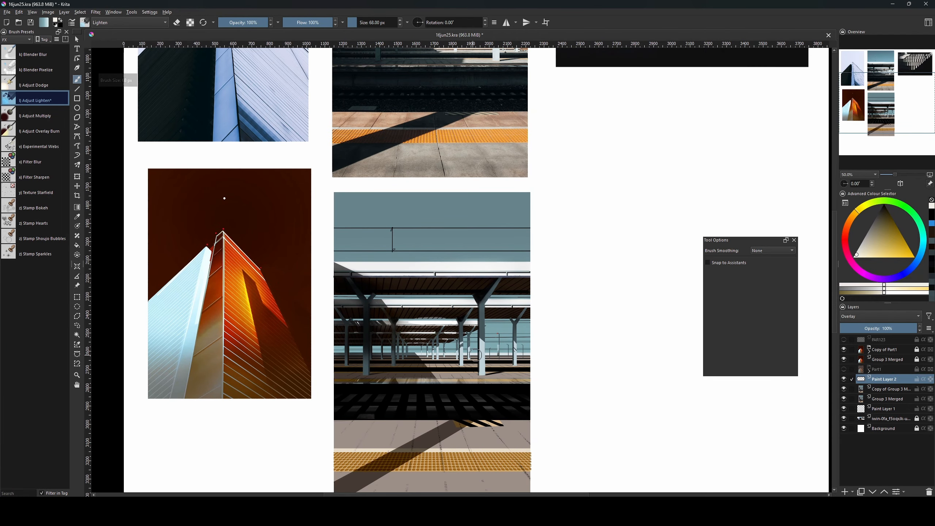
pyautogui.press(']')
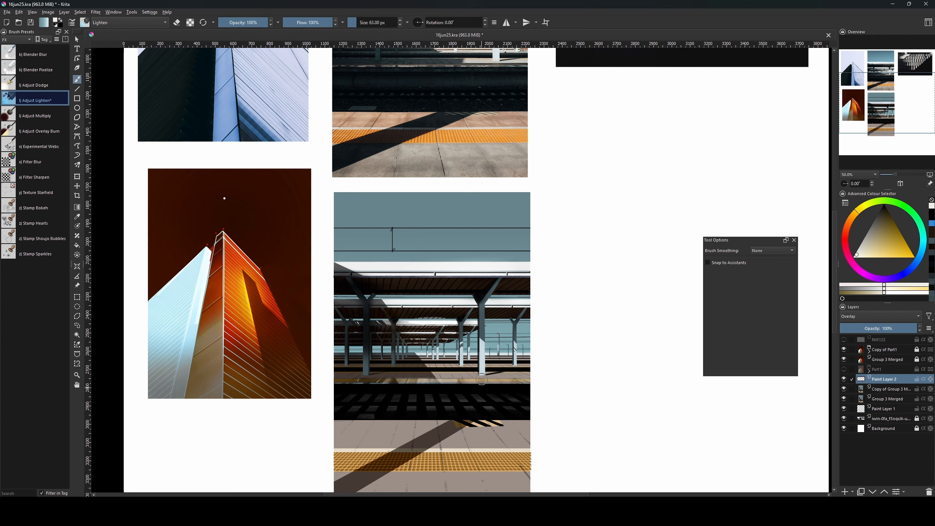
pyautogui.press('[')
pyautogui.press('[')
pyautogui.press('[')
pyautogui.press('[')
pyautogui.press(']')
pyautogui.press(']')
pyautogui.press(']')
pyautogui.press(']')
pyautogui.press(']')
pyautogui.press(']')
pyautogui.press(']')
pyautogui.press(']')
pyautogui.press(']')
pyautogui.press(']')
pyautogui.press(']')
pyautogui.press(']')
pyautogui.press(']')
pyautogui.press(']')
pyautogui.press(']')
pyautogui.press(']')
pyautogui.press(']')
pyautogui.press(']')
pyautogui.press(']')
pyautogui.moveTo(506, 435)
pyautogui.mouseDown()
pyautogui.moveTo(486, 401)
pyautogui.moveTo(488, 379)
pyautogui.mouseUp()
pyautogui.press(']')
pyautogui.press(']')
pyautogui.press(']')
pyautogui.press(']')
pyautogui.press(']')
pyautogui.press(']')
pyautogui.press(']')
pyautogui.press(']')
pyautogui.press(']')
pyautogui.press(']')
pyautogui.press(']')
pyautogui.press(']')
pyautogui.press(']')
pyautogui.press(']')
pyautogui.moveTo(405, 438); pyautogui.dragTo(450, 409)
pyautogui.press(']')
pyautogui.press(']')
pyautogui.press(']')
pyautogui.press(']')
pyautogui.press(']')
pyautogui.press(']')
pyautogui.press(']')
pyautogui.press(']')
pyautogui.press(']')
pyautogui.press(']')
pyautogui.press(']')
pyautogui.press(']')
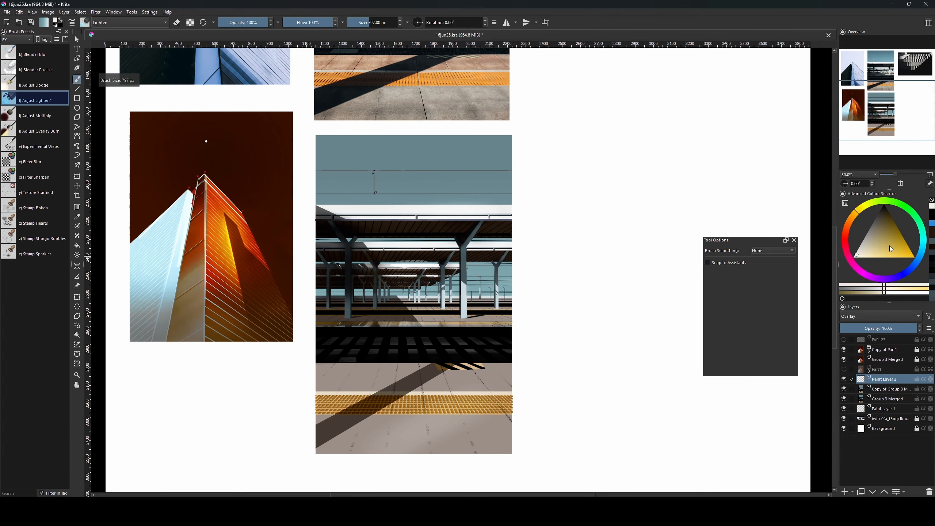
# Pick a light colour and softly lighten the lower-right platform with a ~1034 px brush.
pyautogui.click(867, 247)
pyautogui.press(']')
pyautogui.press(']')
pyautogui.press(']')
pyautogui.press(']')
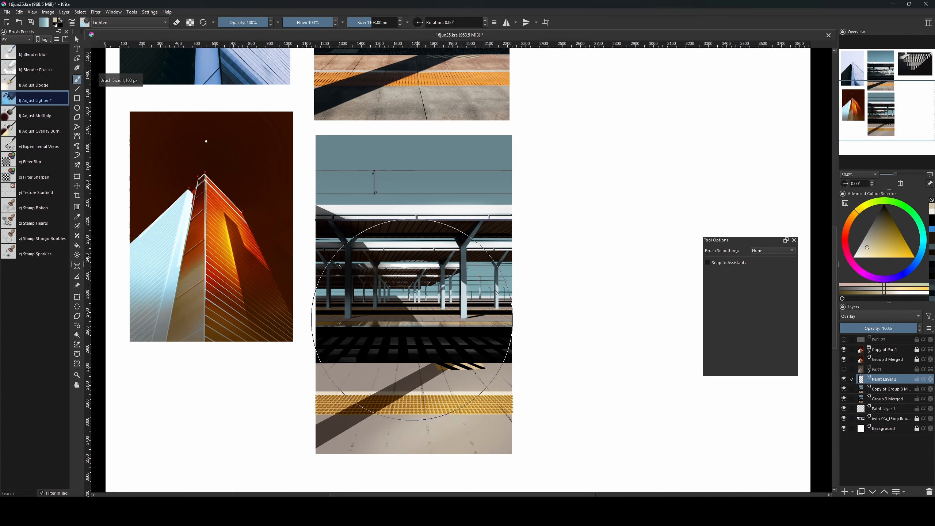
pyautogui.moveTo(517, 402); pyautogui.dragTo(478, 420)
pyautogui.press('[')
pyautogui.press('[')
pyautogui.click(855, 221)
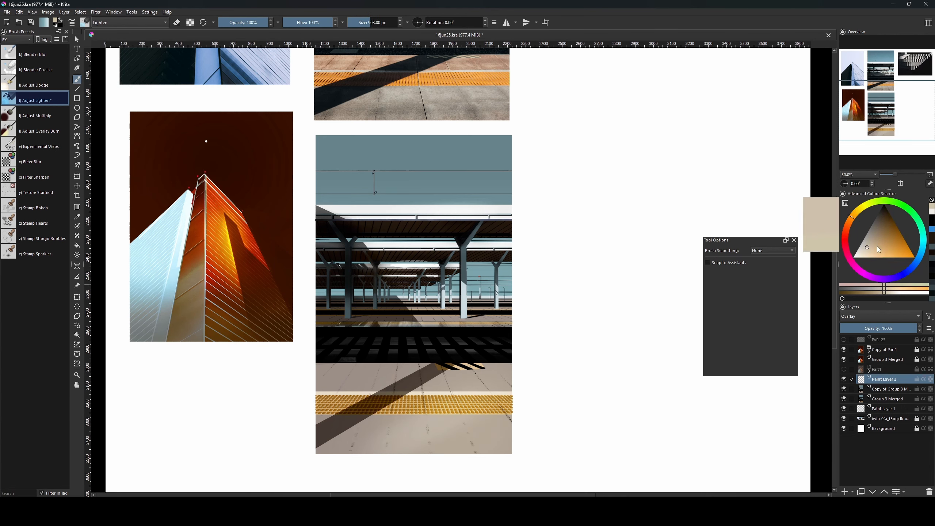
pyautogui.press(']')
pyautogui.press(']')
pyautogui.press(']')
pyautogui.press(']')
pyautogui.press(']')
pyautogui.press(']')
pyautogui.press(']')
pyautogui.press(']')
pyautogui.press('[')
pyautogui.press('[')
pyautogui.press('[')
pyautogui.press('[')
pyautogui.press('[')
pyautogui.press('[')
pyautogui.press('[')
pyautogui.press('[')
pyautogui.press('[')
pyautogui.press('[')
pyautogui.press('[')
pyautogui.press('[')
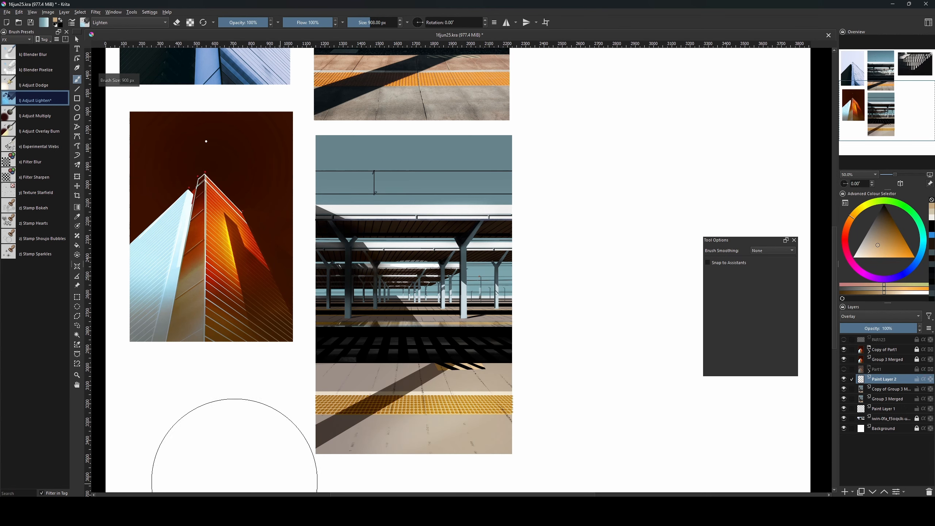
# Paint warm light orange along the yellow platform stripe with a ~110 px brush.
pyautogui.click(867, 247)
pyautogui.press(']')
pyautogui.press(']')
pyautogui.press(']')
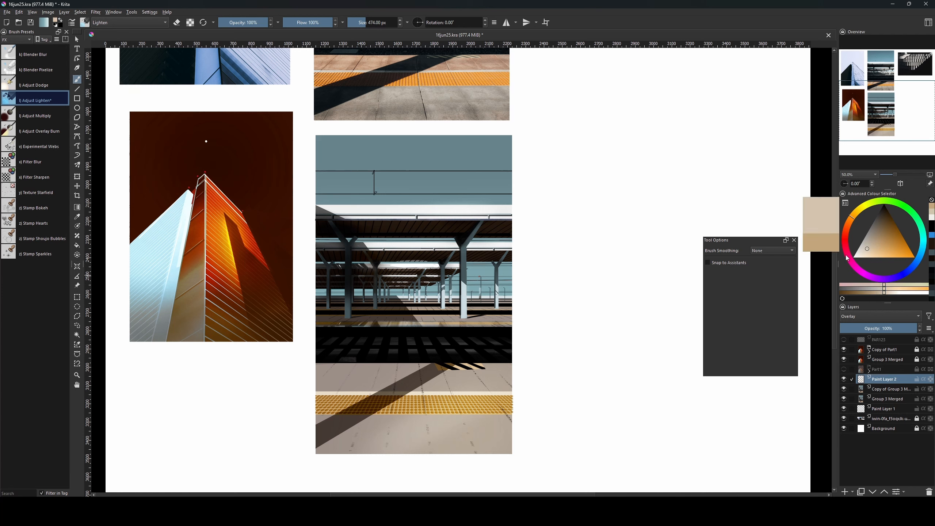
pyautogui.press('[')
pyautogui.press('[')
pyautogui.press('[')
pyautogui.press('[')
pyautogui.press('[')
pyautogui.press('[')
pyautogui.press('[')
pyautogui.press('[')
pyautogui.press('[')
pyautogui.press('[')
pyautogui.press('[')
pyautogui.press('[')
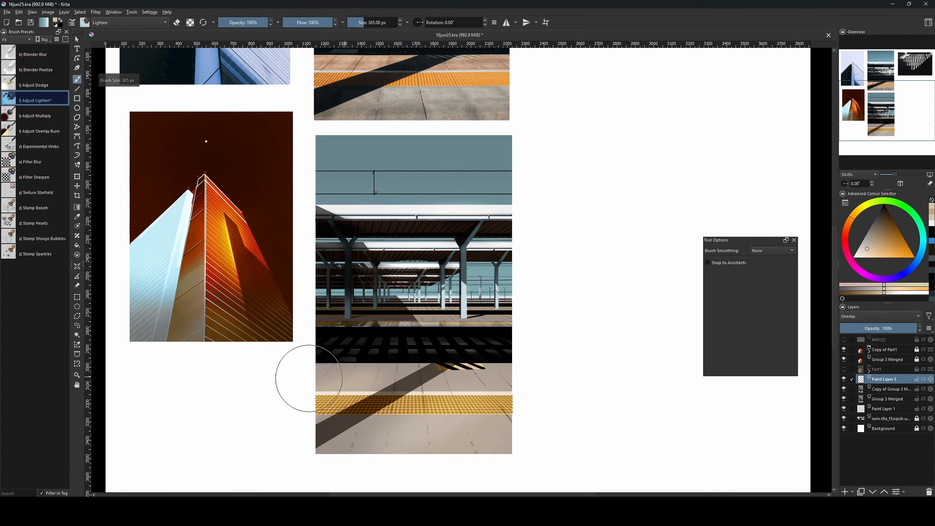
pyautogui.press(']')
pyautogui.press(']')
pyautogui.press(']')
pyautogui.press(']')
pyautogui.press(']')
pyautogui.press(']')
pyautogui.click(872, 252)
pyautogui.press('[')
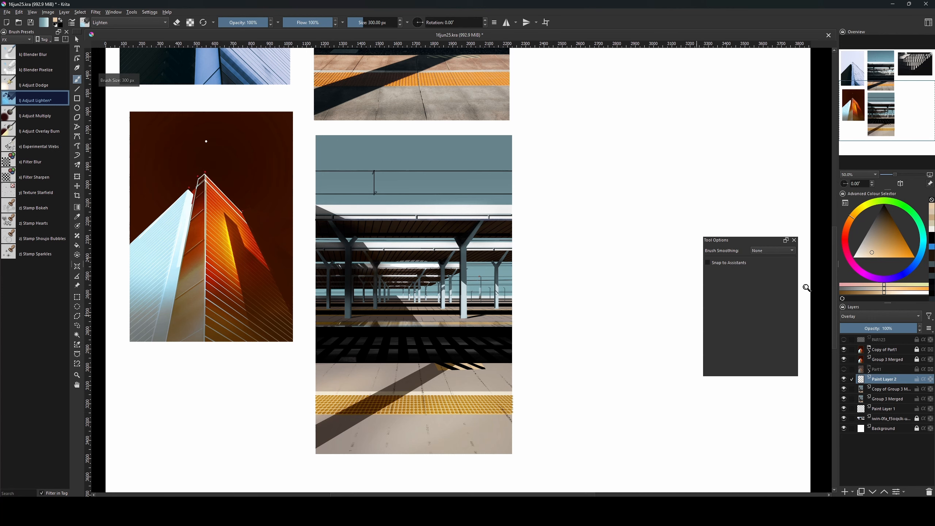
pyautogui.click(858, 251)
pyautogui.press(']')
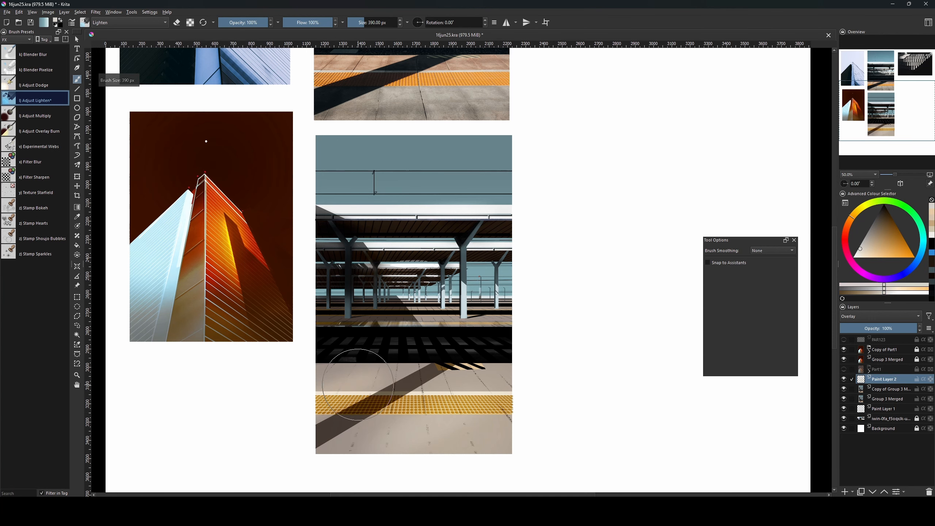
pyautogui.press('[')
pyautogui.press('[')
pyautogui.press('[')
pyautogui.press('[')
pyautogui.press('[')
pyautogui.press('[')
pyautogui.moveTo(480, 322)
pyautogui.mouseDown()
pyautogui.moveTo(543, 320)
pyautogui.moveTo(557, 421)
pyautogui.moveTo(581, 404)
pyautogui.mouseUp()
# Adjust the colour, then start a rectangular selection over the lower photo's sky band.
pyautogui.click(861, 253)
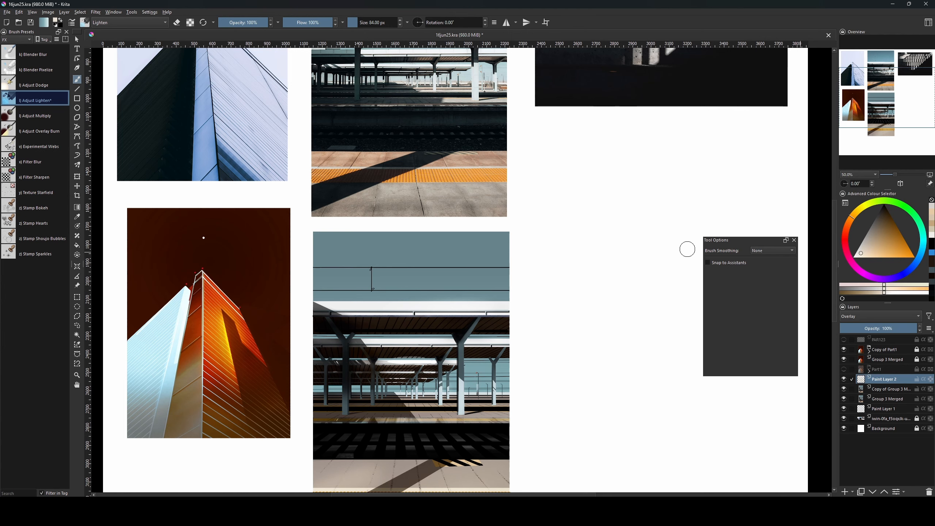
pyautogui.press(']')
pyautogui.press(']')
pyautogui.press(']')
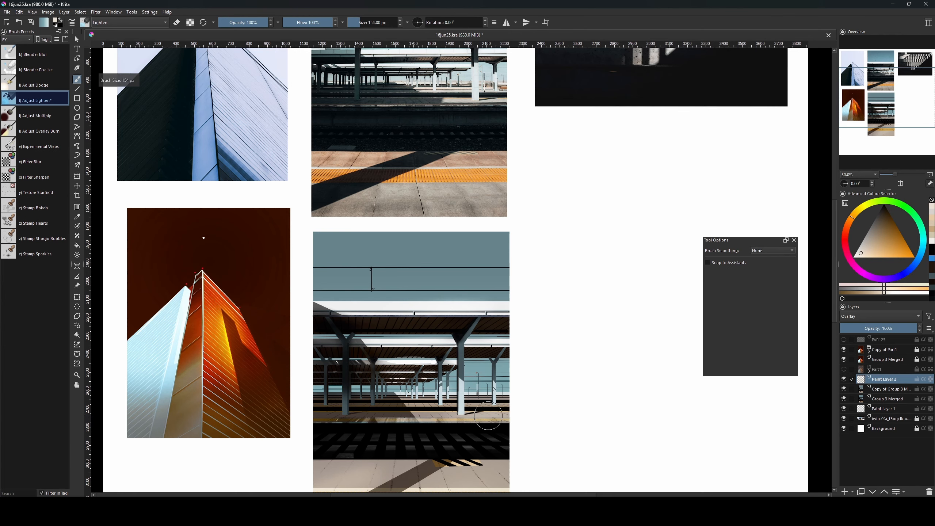
pyautogui.press('[')
pyautogui.press('[')
pyautogui.press('[')
pyautogui.press('[')
pyautogui.press('[')
pyautogui.press('[')
pyautogui.press(']')
pyautogui.moveTo(527, 377); pyautogui.dragTo(505, 466)
pyautogui.moveTo(524, 483); pyautogui.dragTo(543, 432)
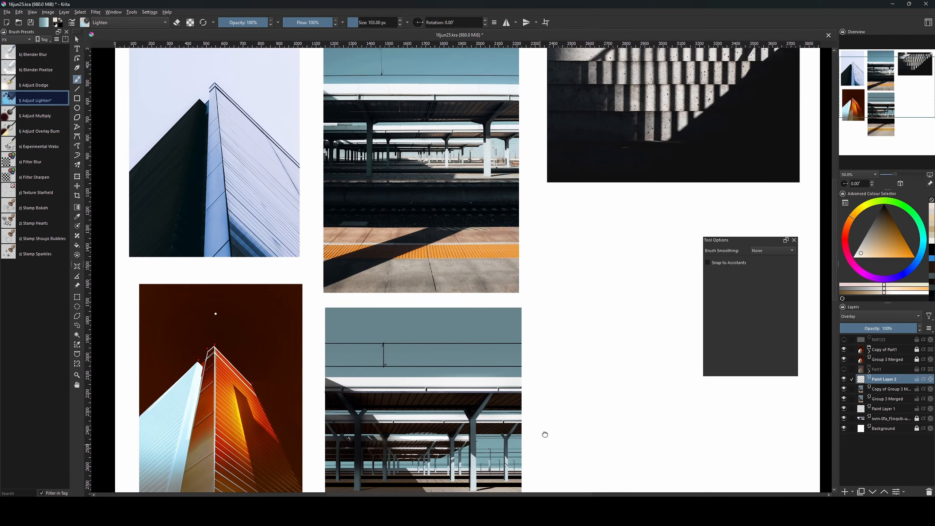
pyautogui.hotkey('ctrl', 'r')
pyautogui.moveTo(323, 317); pyautogui.dragTo(323, 317)
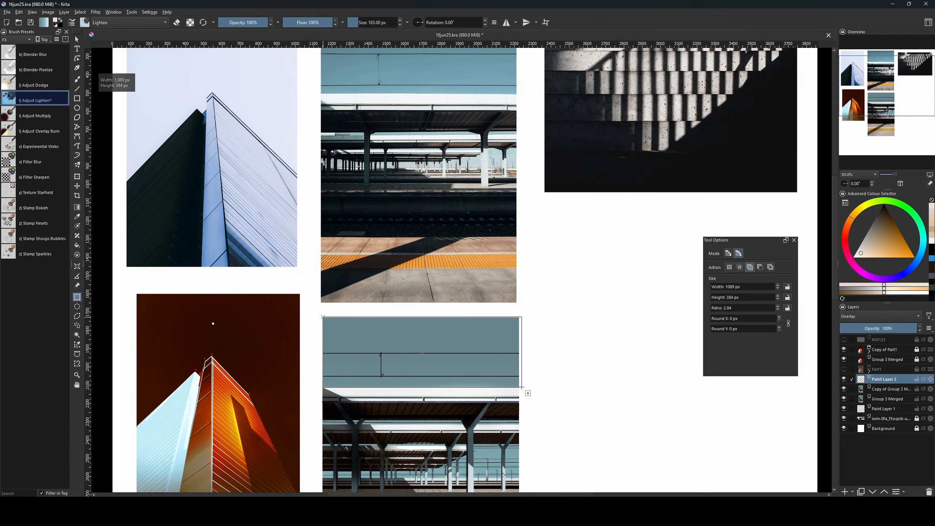
# Finish the sky selection, pick pale blue, and add a new Overlay-mode layer.
pyautogui.moveTo(522, 387); pyautogui.dragTo(522, 388)
pyautogui.press('b')
pyautogui.click(889, 253)
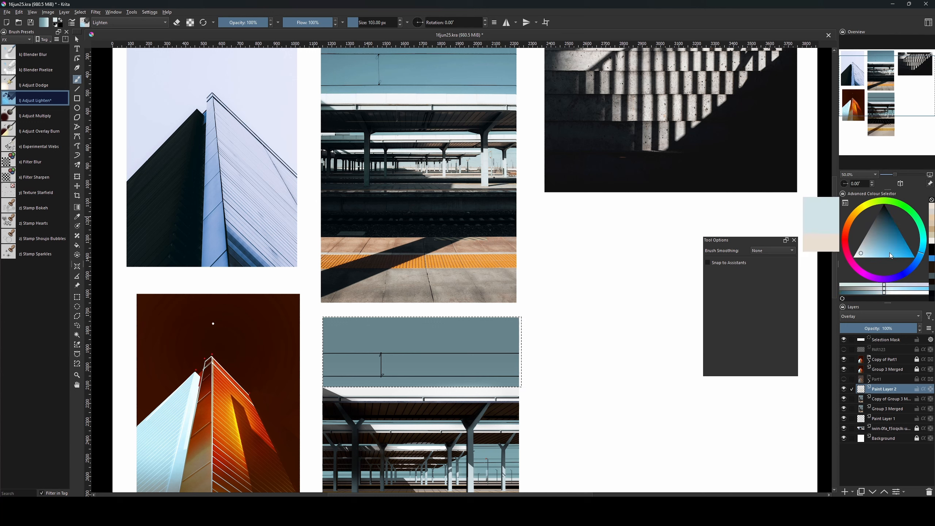
pyautogui.press(']')
pyautogui.press(']')
pyautogui.press(']')
pyautogui.press(']')
pyautogui.press(']')
pyautogui.press('Insert')
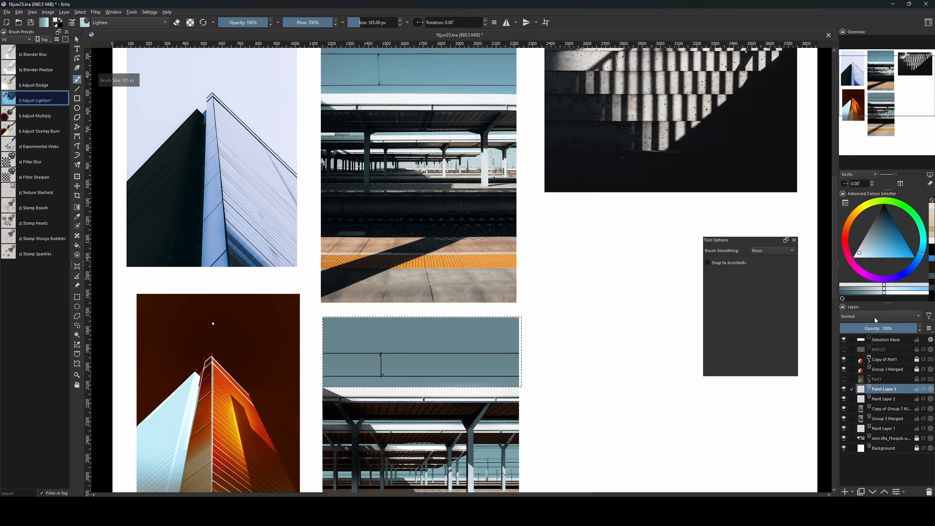
pyautogui.click(876, 317)
pyautogui.click(854, 319)
# Test a pale blue stroke over the selected sky, keeping the sky selection active.
pyautogui.press(']')
pyautogui.press(']')
pyautogui.press(']')
pyautogui.press(']')
pyautogui.press(']')
pyautogui.press(']')
pyautogui.press(']')
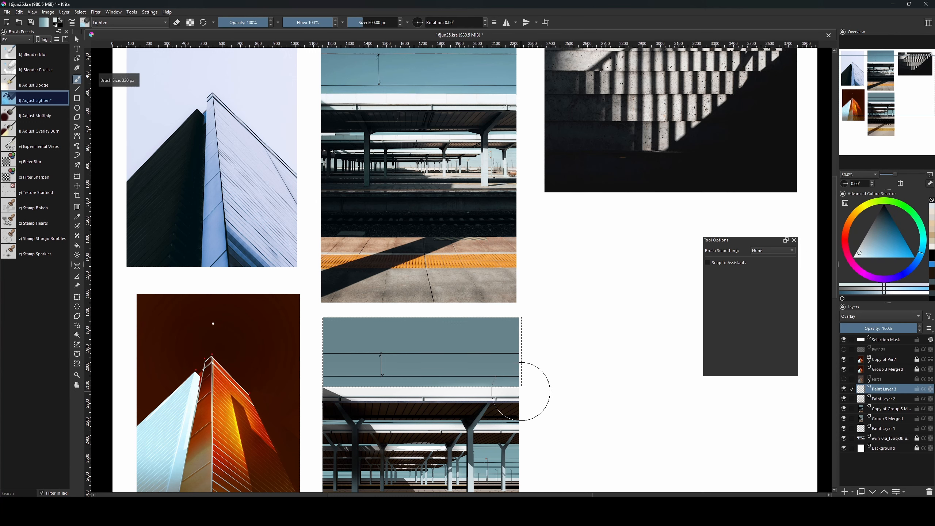
pyautogui.press(']')
pyautogui.press(']')
pyautogui.press(']')
pyautogui.press(']')
pyautogui.press(']')
pyautogui.press(']')
pyautogui.press(']')
pyautogui.press(']')
pyautogui.press(']')
pyautogui.press(']')
pyautogui.press(']')
pyautogui.press(']')
pyautogui.press(']')
pyautogui.press(']')
pyautogui.press(']')
pyautogui.press(']')
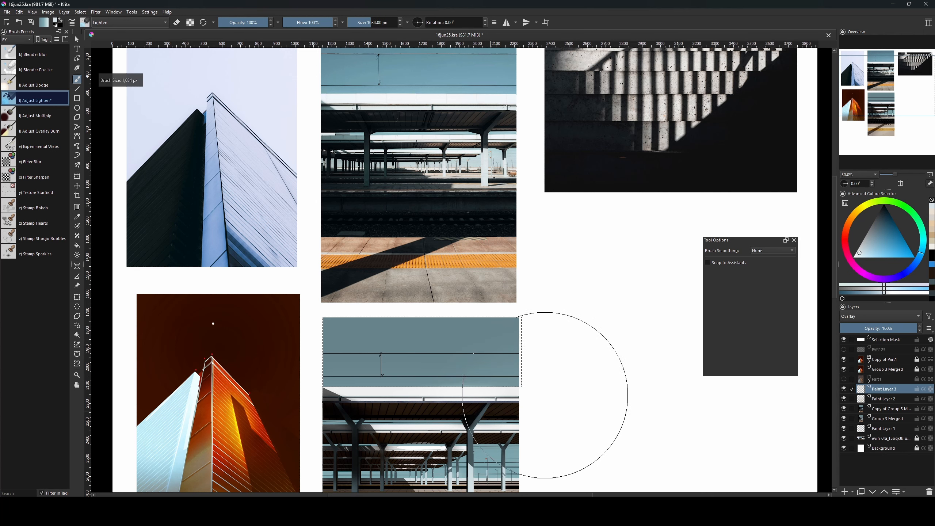
pyautogui.moveTo(539, 395); pyautogui.dragTo(378, 410)
pyautogui.hotkey('ctrl', 'z')
pyautogui.press('[')
pyautogui.press('[')
pyautogui.press('[')
pyautogui.press('[')
pyautogui.press('[')
pyautogui.press('[')
pyautogui.press('[')
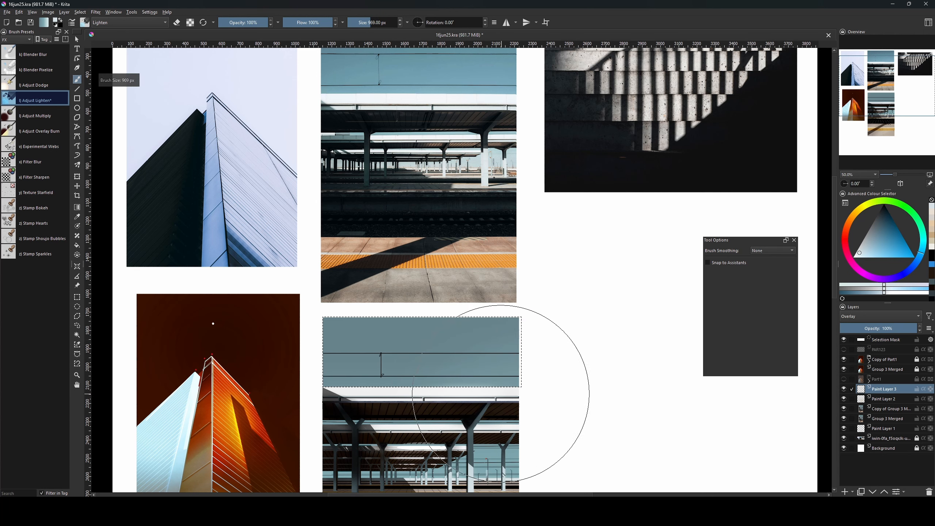
pyautogui.press(']')
pyautogui.press(']')
pyautogui.press(']')
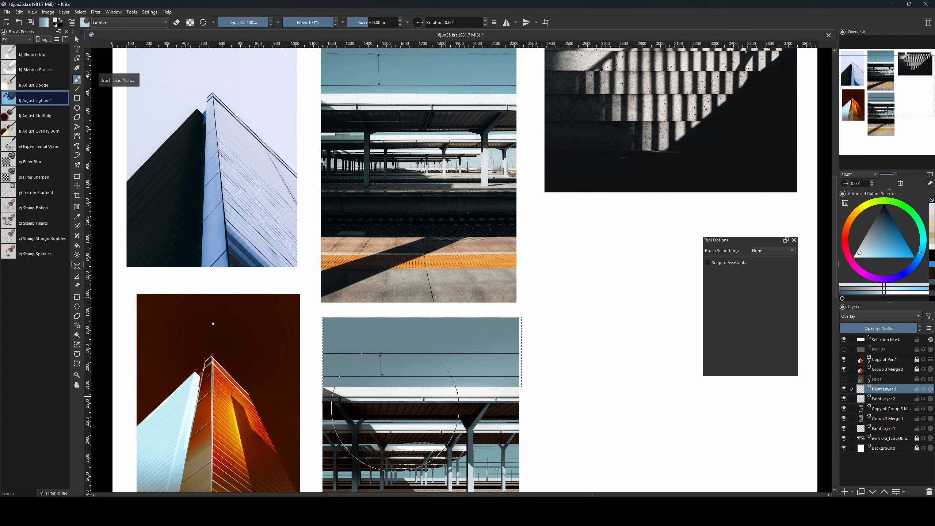
pyautogui.hotkey('ctrl', 'shift', 'a')
pyautogui.hotkey('ctrl', 'z')
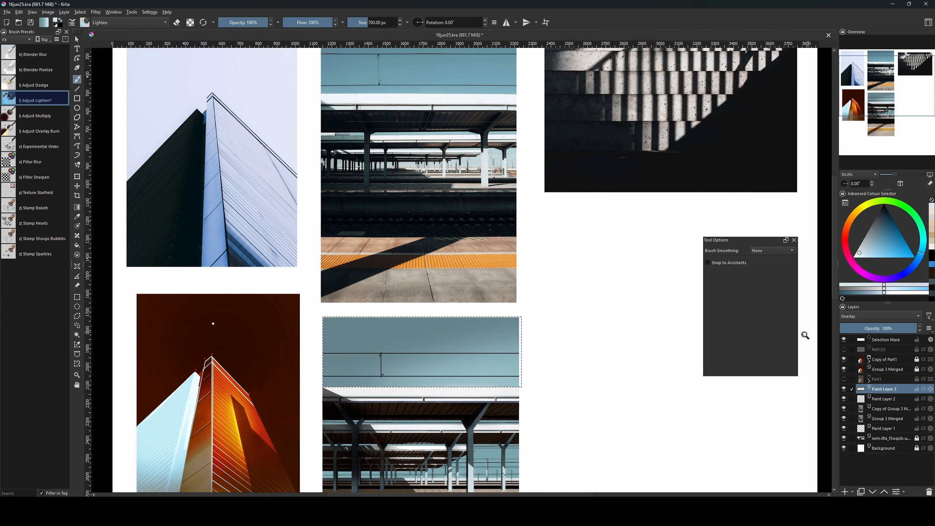
# Lower the overlay layer's opacity to about 33% and clear the selection.
pyautogui.moveTo(883, 325)
pyautogui.mouseDown()
pyautogui.moveTo(854, 328)
pyautogui.moveTo(865, 328)
pyautogui.mouseUp()
pyautogui.moveTo(578, 404); pyautogui.dragTo(586, 342)
pyautogui.hotkey('ctrl', 'shift', 'a')
pyautogui.hotkey('ctrl', '-')
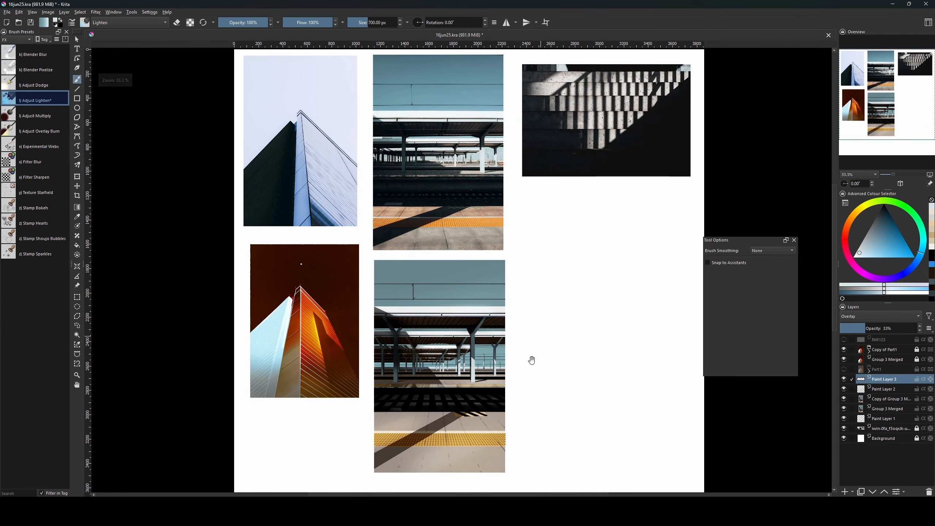
pyautogui.moveTo(567, 386)
pyautogui.mouseDown()
pyautogui.moveTo(560, 363)
pyautogui.moveTo(562, 377)
pyautogui.mouseUp()
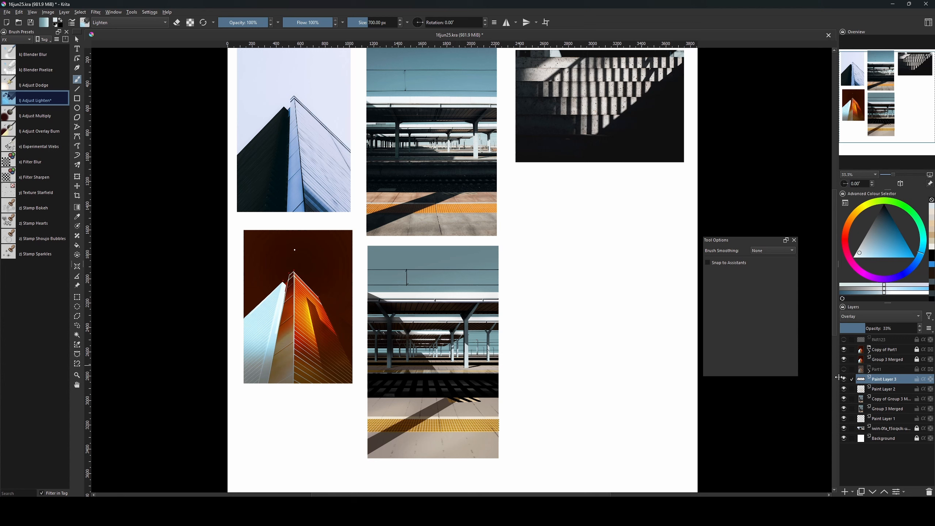
# Merge the glow layers into Copy of Group 3 Merged, then select everything outside the photo.
pyautogui.keyDown('shift'); pyautogui.click(876, 399); pyautogui.keyUp('shift')
pyautogui.hotkey('ctrl', 'e')
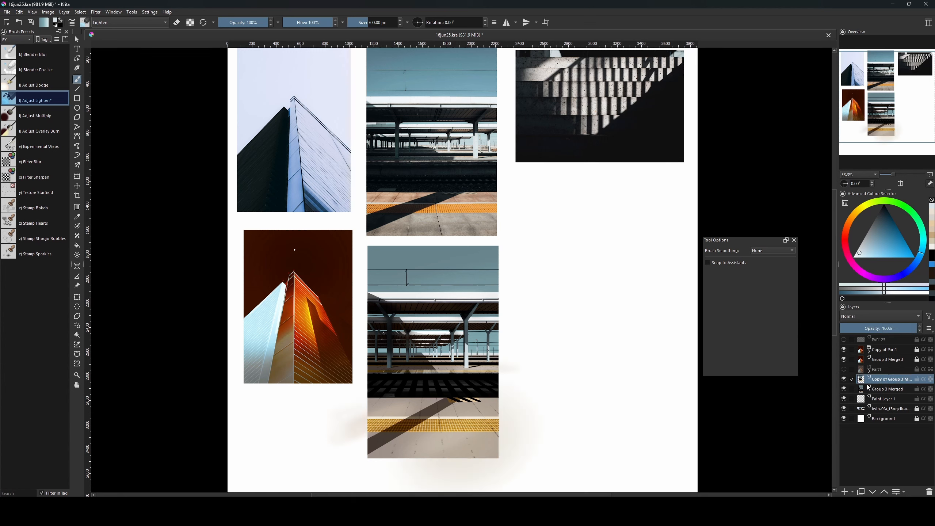
pyautogui.keyDown('ctrl'); pyautogui.click(864, 389); pyautogui.keyUp('ctrl')
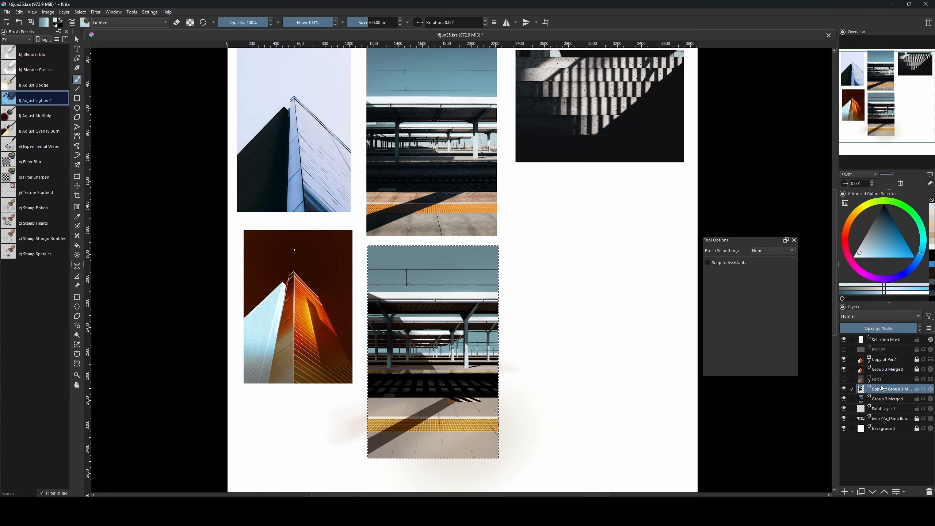
pyautogui.hotkey('ctrl', 'shift', 'i')
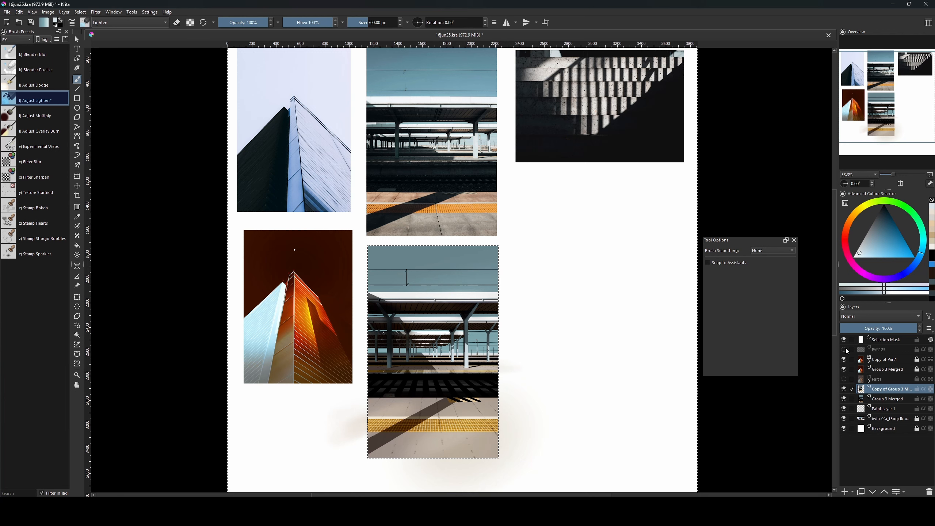
# Delete the stray glow outside the photo, deselect, and duplicate the merged layer.
pyautogui.press('Delete')
pyautogui.hotkey('ctrl', 'shift', 'a')
pyautogui.moveTo(629, 351); pyautogui.dragTo(623, 382)
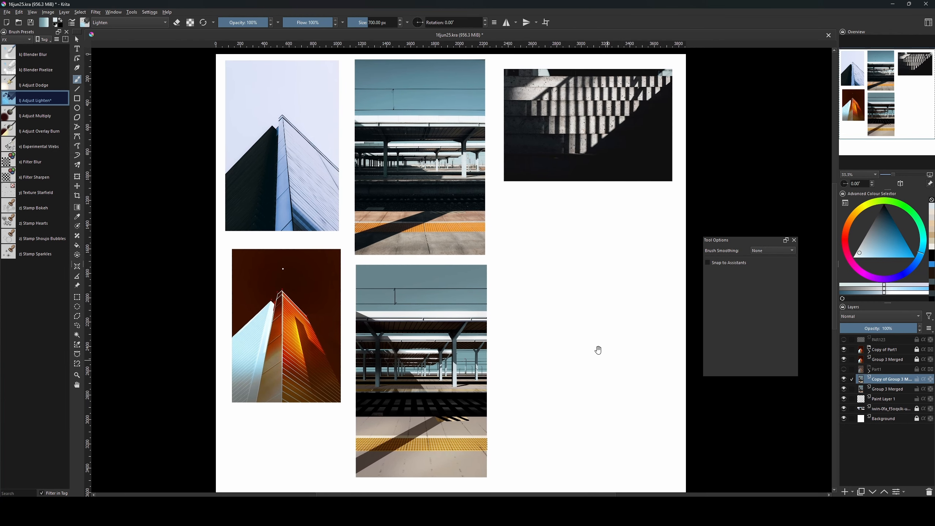
pyautogui.hotkey('ctrl', 'j')
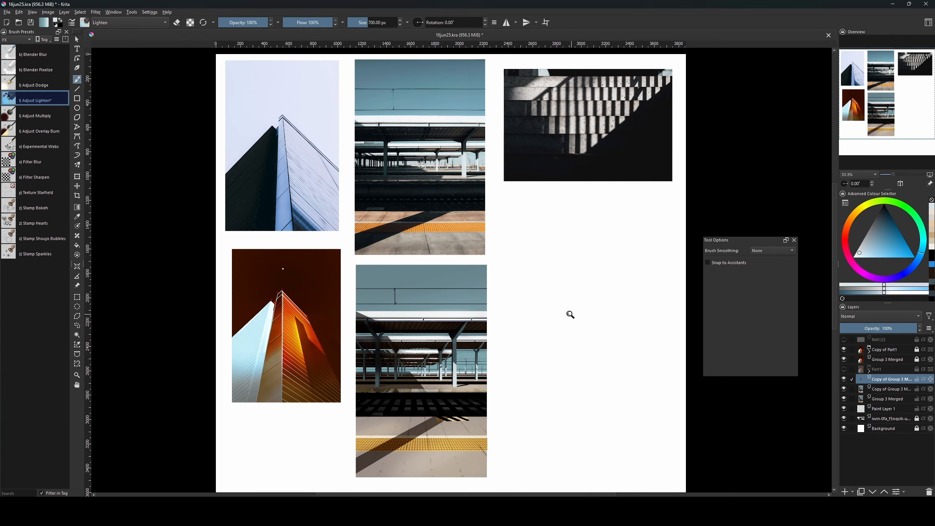
# In curves, darken the lower tones and lift the upper tones of the overall curve.
pyautogui.hotkey('ctrl', 'm')
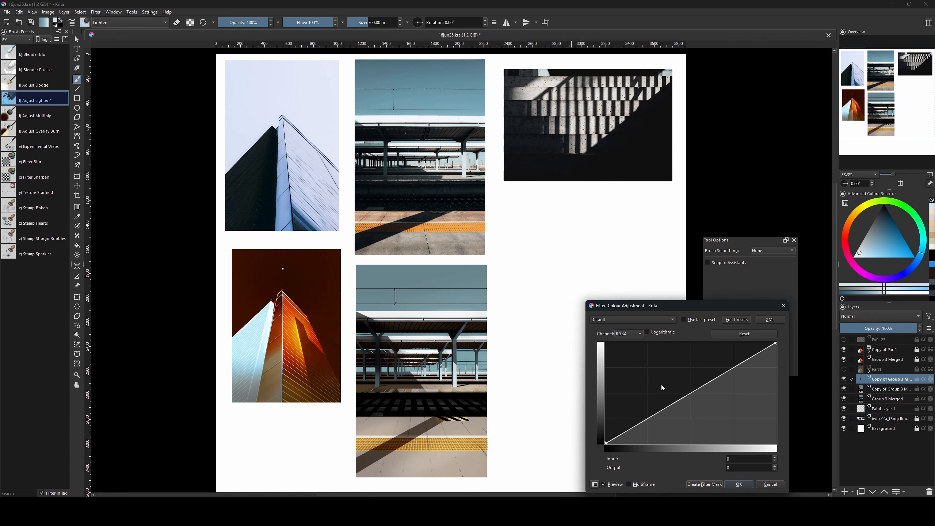
pyautogui.moveTo(670, 313); pyautogui.dragTo(617, 299)
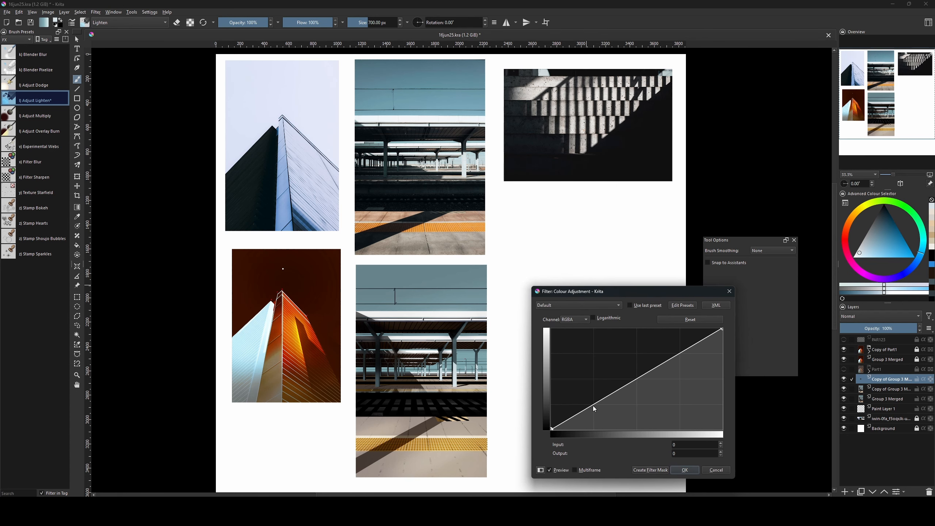
pyautogui.moveTo(594, 408)
pyautogui.mouseDown()
pyautogui.moveTo(602, 401)
pyautogui.moveTo(595, 407)
pyautogui.mouseUp()
pyautogui.moveTo(676, 359); pyautogui.dragTo(678, 354)
# Add gentle adjustments to the Blue and Red channel curves and apply the filter.
pyautogui.click(584, 319)
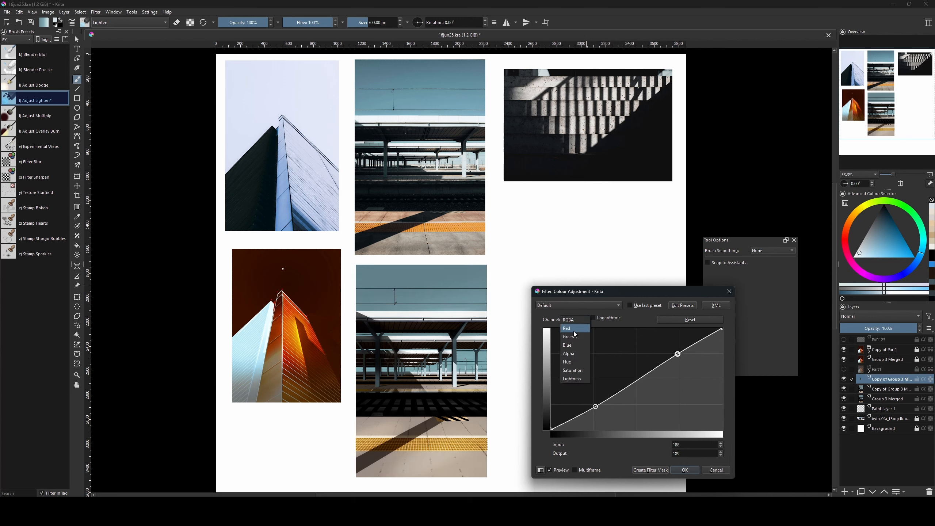
pyautogui.click(572, 345)
pyautogui.moveTo(584, 408); pyautogui.dragTo(587, 407)
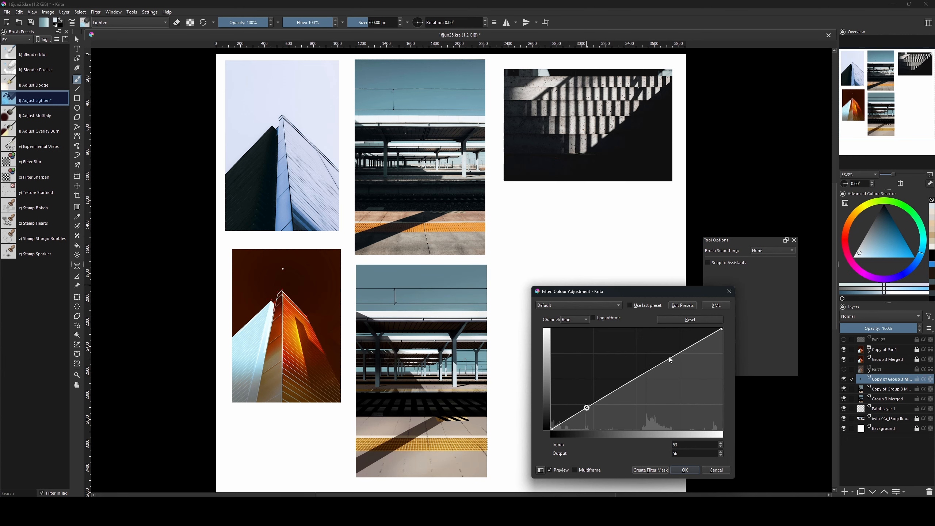
pyautogui.click(574, 319)
pyautogui.click(574, 303)
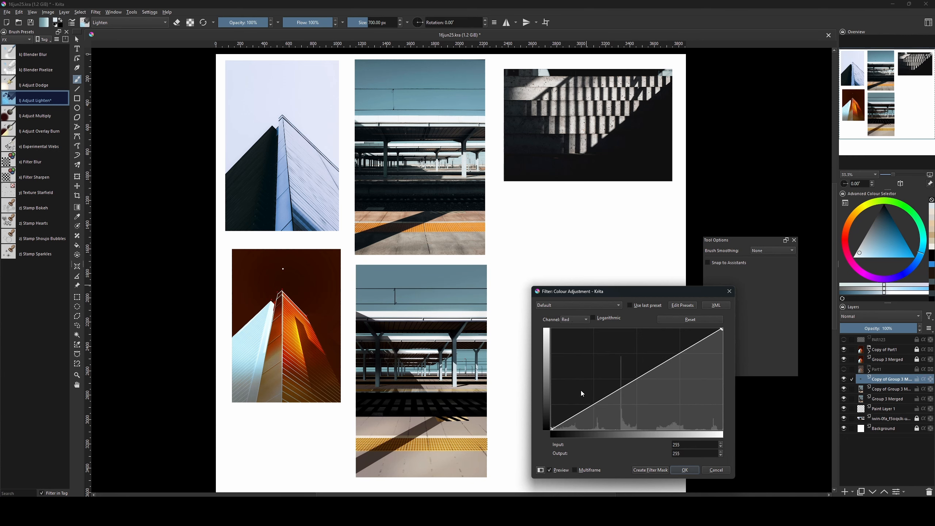
pyautogui.moveTo(585, 408); pyautogui.dragTo(586, 411)
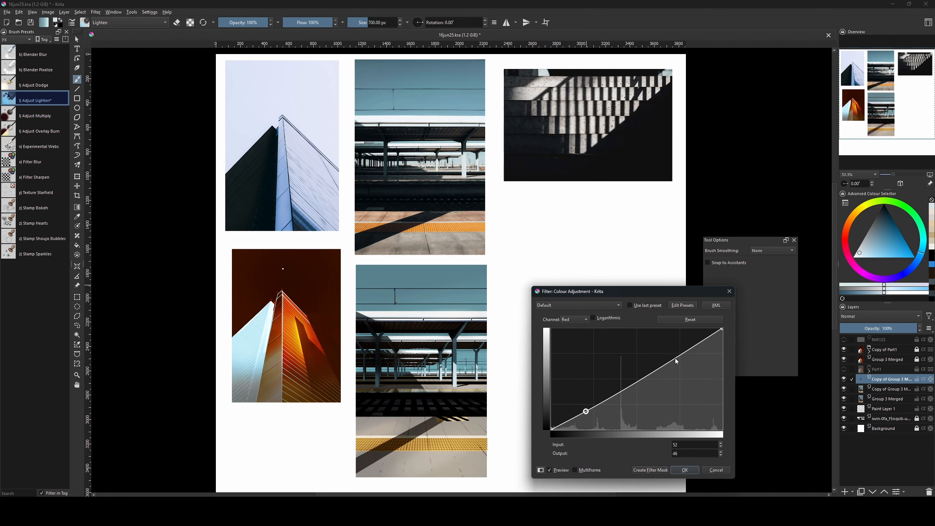
pyautogui.moveTo(676, 361); pyautogui.dragTo(671, 359)
pyautogui.moveTo(587, 410); pyautogui.dragTo(587, 411)
pyautogui.click(689, 473)
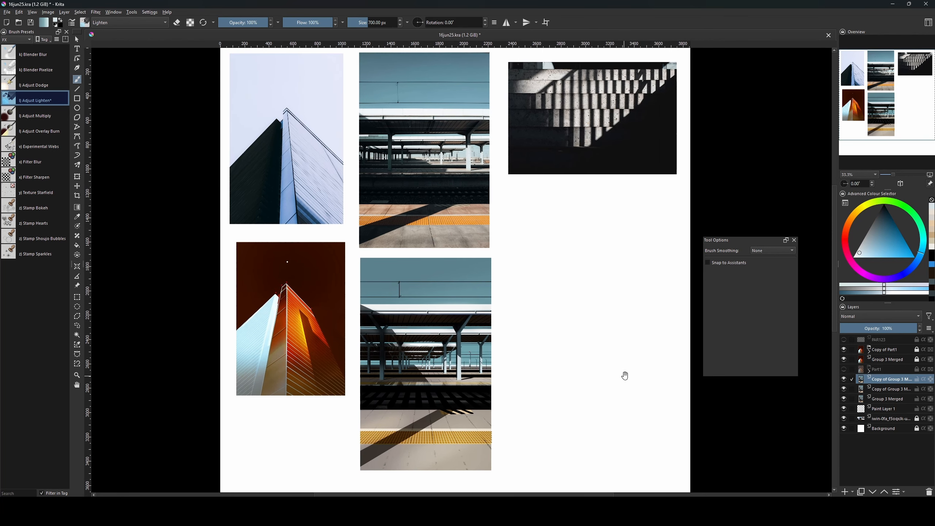
# Shrink the brush and zoom in on the lower platform photo.
pyautogui.press('[')
pyautogui.press('[')
pyautogui.press('[')
pyautogui.press('[')
pyautogui.press('[')
pyautogui.press('[')
pyautogui.press('[')
pyautogui.press('[')
pyautogui.press('[')
pyautogui.press('[')
pyautogui.press('[')
pyautogui.press('[')
pyautogui.press('[')
pyautogui.press('[')
pyautogui.press('[')
pyautogui.press('[')
pyautogui.press('[')
pyautogui.press('[')
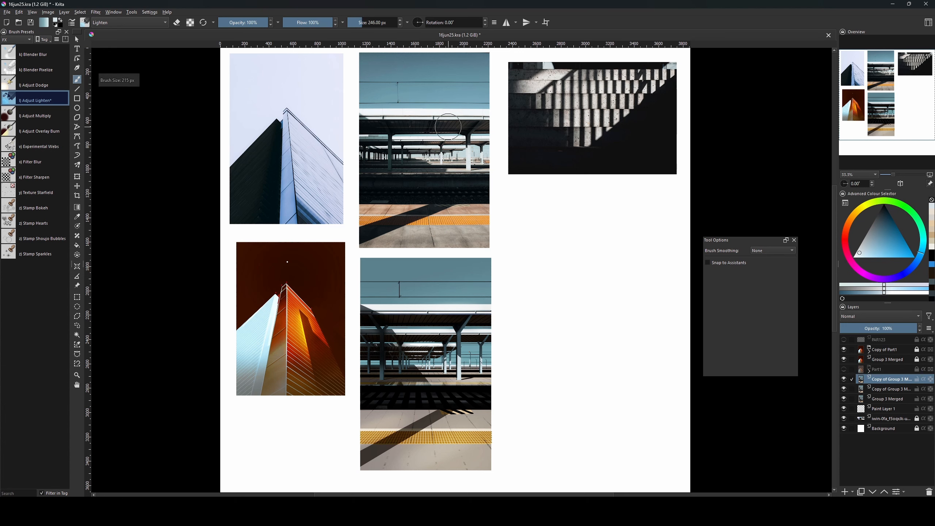
pyautogui.press('[')
pyautogui.press('[')
pyautogui.press('[')
pyautogui.moveTo(448, 122); pyautogui.dragTo(449, 156)
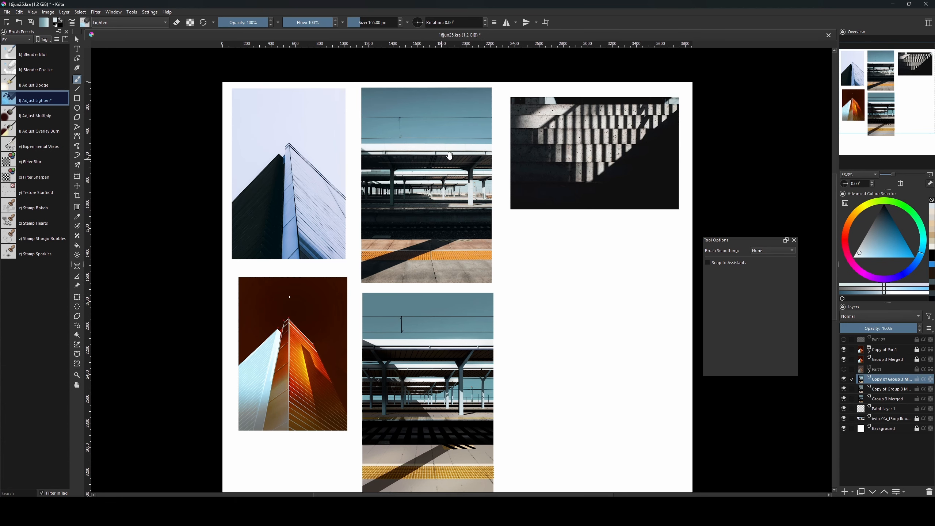
pyautogui.press('[')
pyautogui.press('[')
pyautogui.press('[')
pyautogui.press('[')
pyautogui.press('[')
pyautogui.press('[')
pyautogui.press('[')
pyautogui.press('[')
pyautogui.press('[')
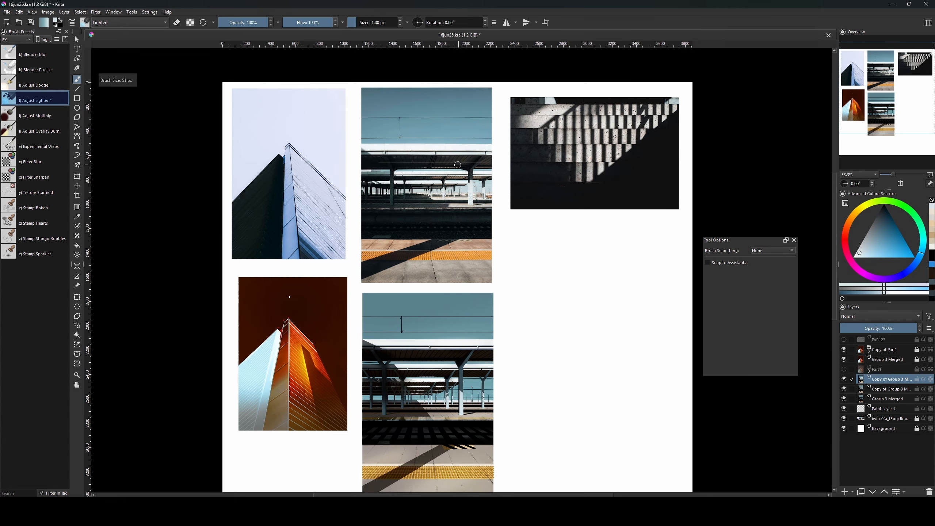
pyautogui.press(']')
pyautogui.press(']')
pyautogui.press(']')
pyautogui.press(']')
pyautogui.press(']')
pyautogui.press(']')
pyautogui.press(']')
pyautogui.press(']')
pyautogui.press('[')
pyautogui.press('[')
pyautogui.press('[')
pyautogui.press('[')
pyautogui.press('[')
pyautogui.press('[')
pyautogui.moveTo(536, 363); pyautogui.dragTo(531, 281)
pyautogui.hotkey('ctrl', '+')
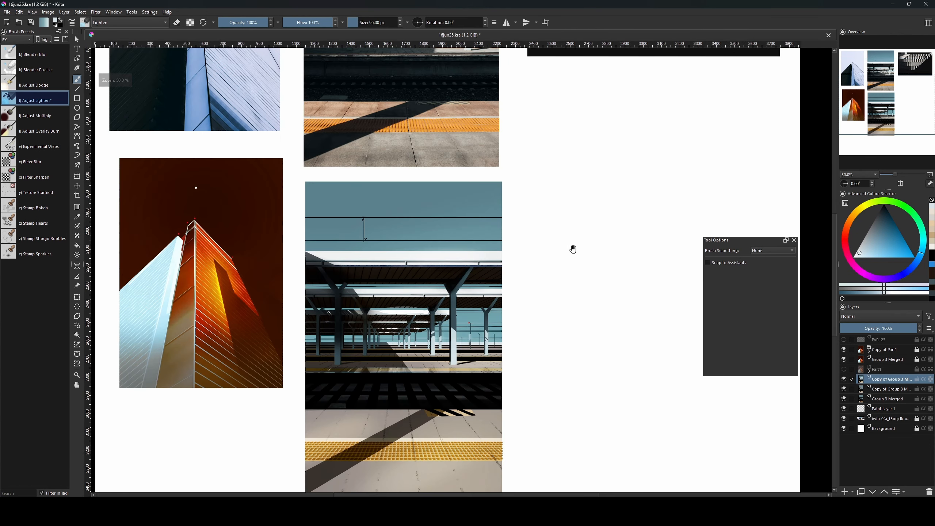
pyautogui.moveTo(573, 250); pyautogui.dragTo(541, 390)
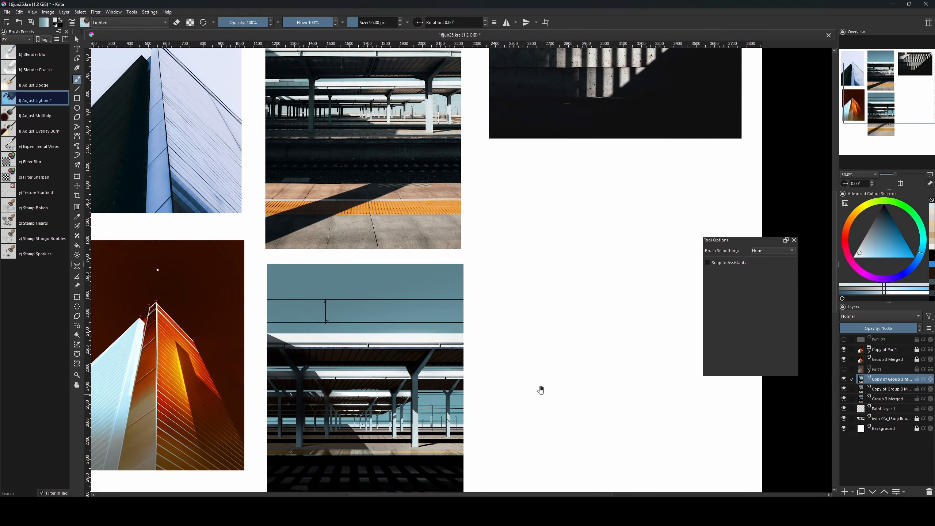
pyautogui.moveTo(459, 384); pyautogui.dragTo(476, 315)
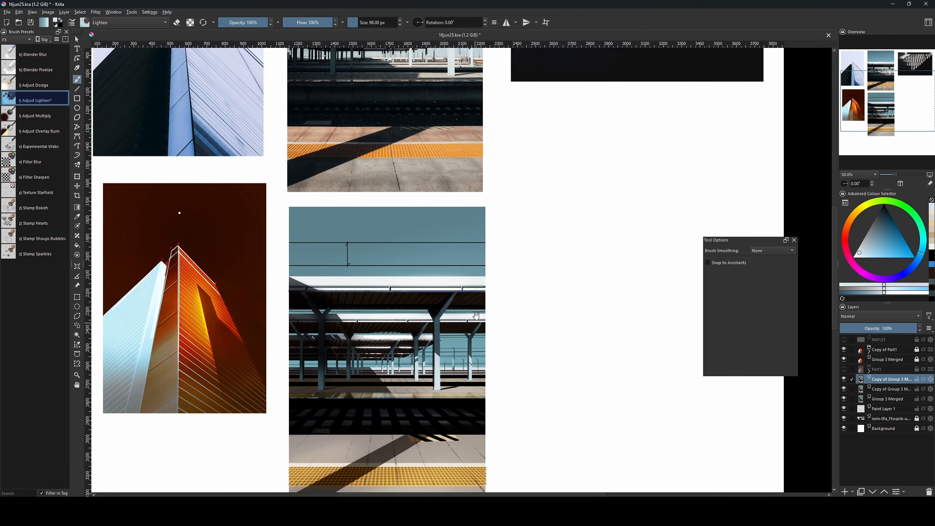
# Select two rectangular strips of the canopy roof underside.
pyautogui.click(76, 301)
pyautogui.moveTo(290, 324); pyautogui.dragTo(499, 330)
pyautogui.hotkey('ctrl', 'z')
pyautogui.moveTo(440, 320); pyautogui.dragTo(466, 330)
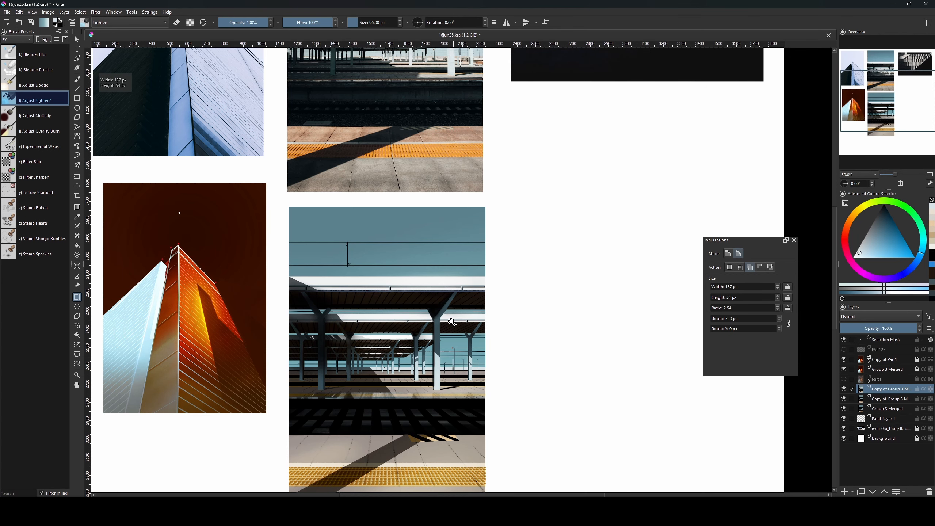
pyautogui.press('+')
pyautogui.press('+')
pyautogui.hotkey('ctrl', 'z')
pyautogui.moveTo(422, 376); pyautogui.dragTo(509, 398)
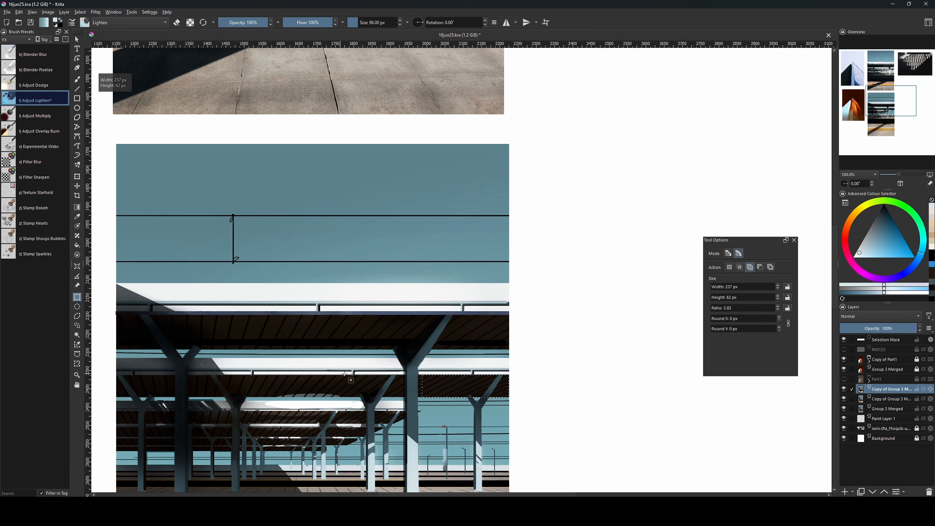
pyautogui.moveTo(336, 376); pyautogui.dragTo(402, 395)
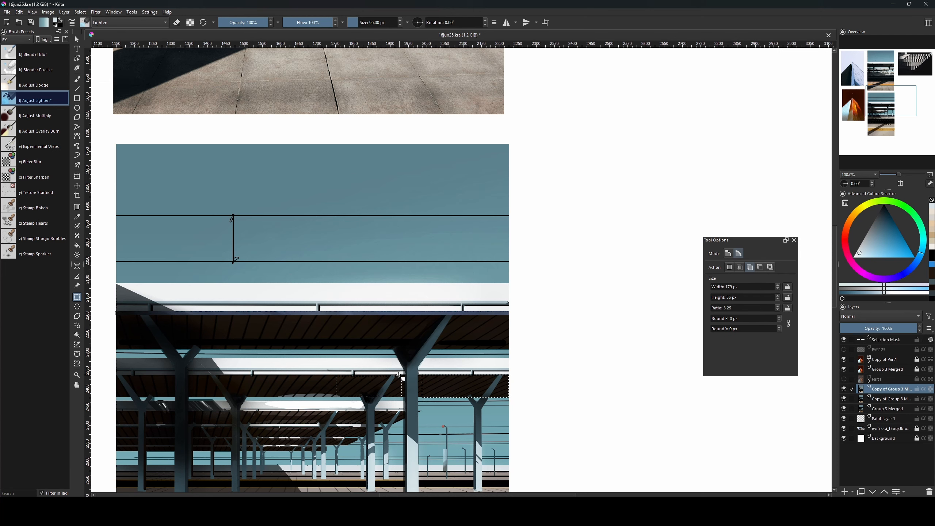
pyautogui.moveTo(333, 375); pyautogui.dragTo(404, 397)
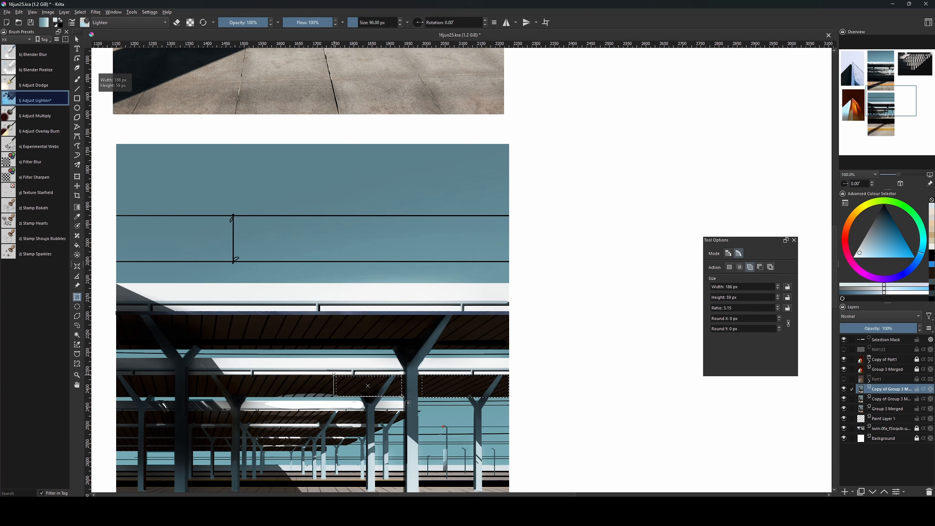
# Switch back to the Freehand Brush and add a new empty paint layer.
pyautogui.press('b')
pyautogui.press(']')
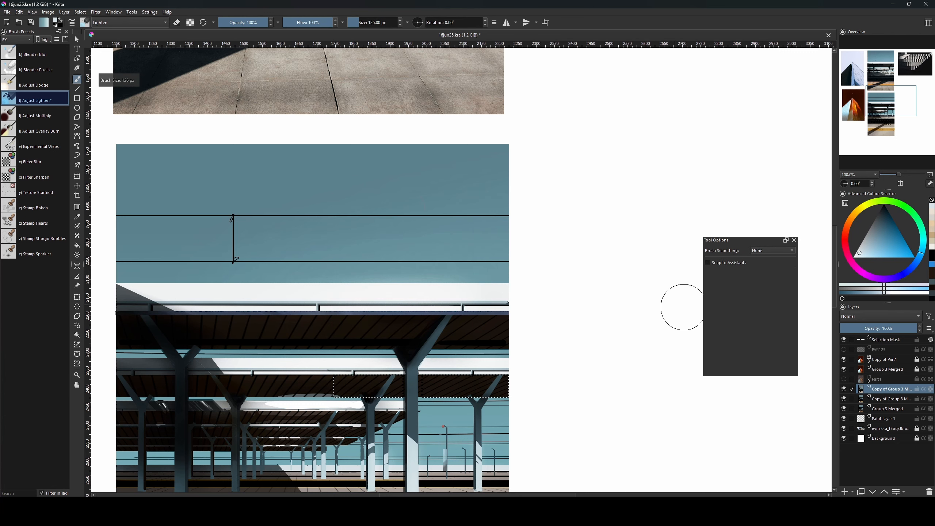
pyautogui.press(']')
# Brush soft black over the selected right roof panel on Paint Layer 2, then clear the selection.
pyautogui.press('Insert')
pyautogui.click(884, 205)
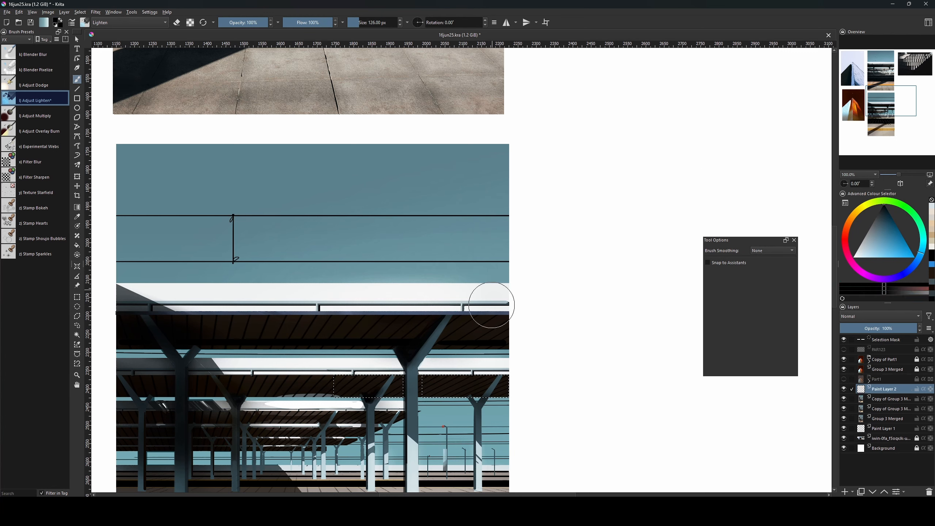
pyautogui.moveTo(531, 373); pyautogui.dragTo(465, 379)
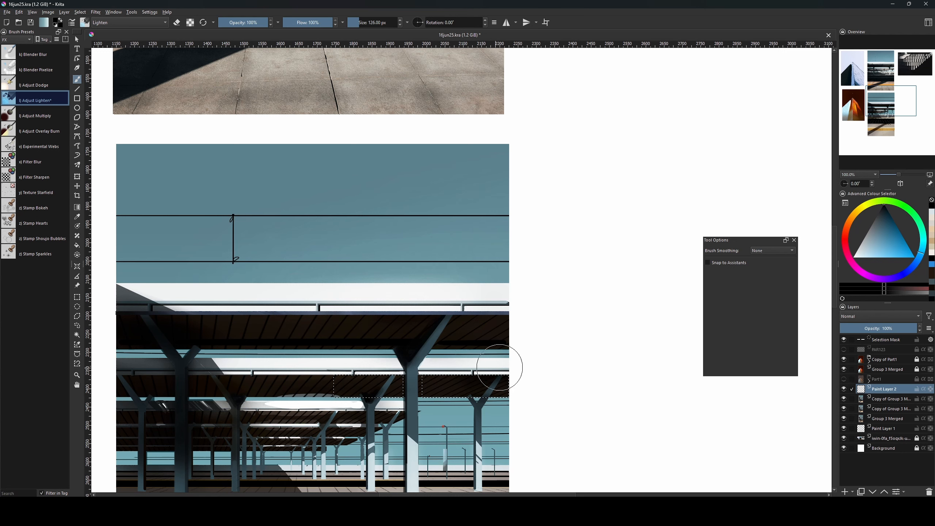
pyautogui.press('[')
pyautogui.press('[')
pyautogui.press('[')
pyautogui.press('[')
pyautogui.press('[')
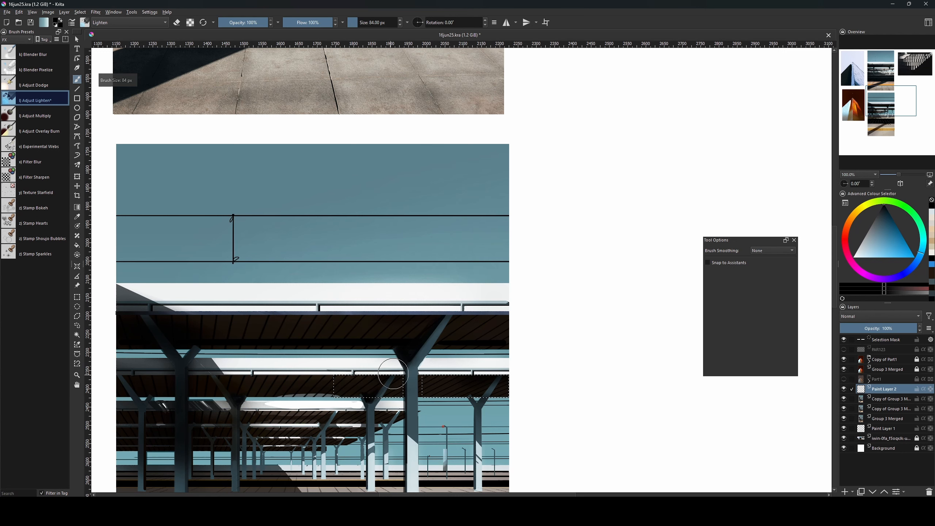
pyautogui.press(']')
pyautogui.press(']')
pyautogui.hotkey('ctrl', 'shift', 'a')
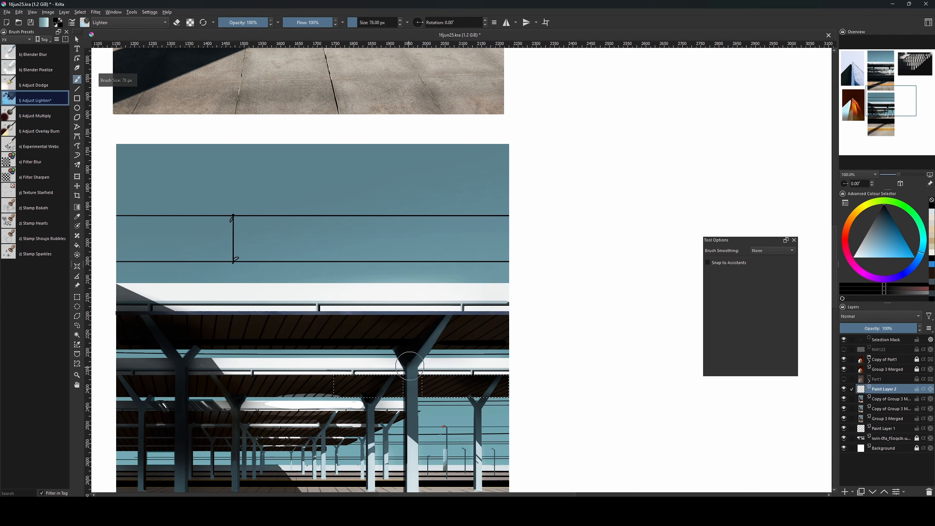
# Restore the two-part roof selection and add a new Paint Layer 3.
pyautogui.moveTo(450, 330); pyautogui.dragTo(470, 367)
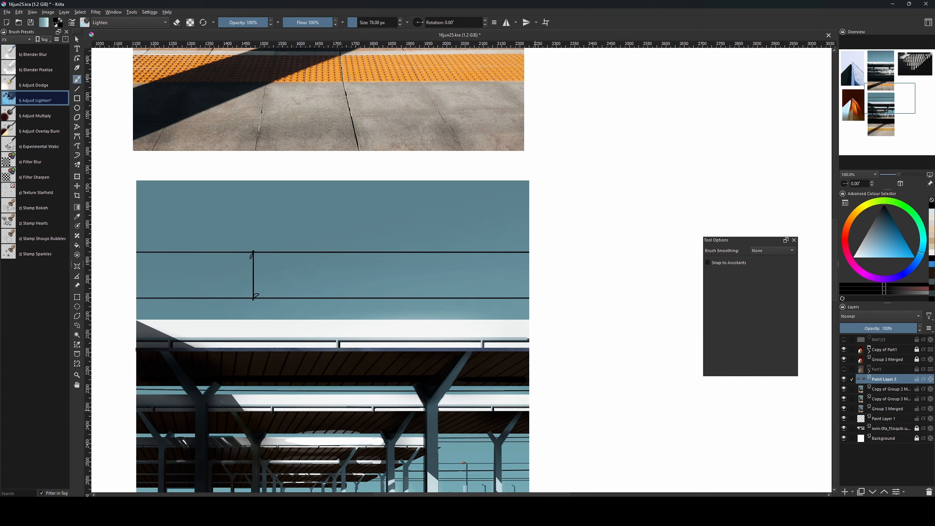
pyautogui.press('pagedown')
pyautogui.press('pageup')
pyautogui.moveTo(547, 350); pyautogui.dragTo(545, 479)
pyautogui.moveTo(538, 229); pyautogui.dragTo(533, 407)
pyautogui.moveTo(541, 457); pyautogui.dragTo(572, 216)
pyautogui.moveTo(559, 315); pyautogui.dragTo(554, 273)
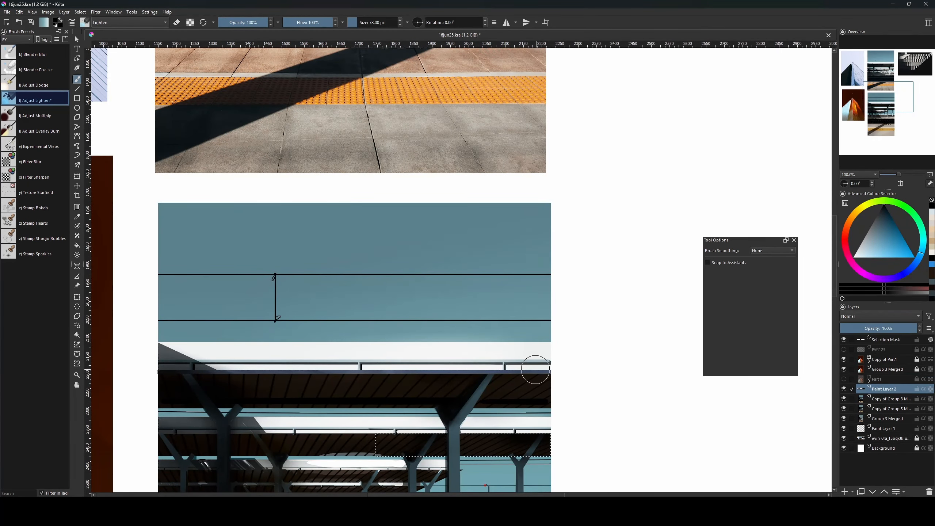
pyautogui.moveTo(542, 368)
pyautogui.mouseDown()
pyautogui.moveTo(521, 472)
pyautogui.moveTo(565, 313)
pyautogui.moveTo(537, 373)
pyautogui.mouseUp()
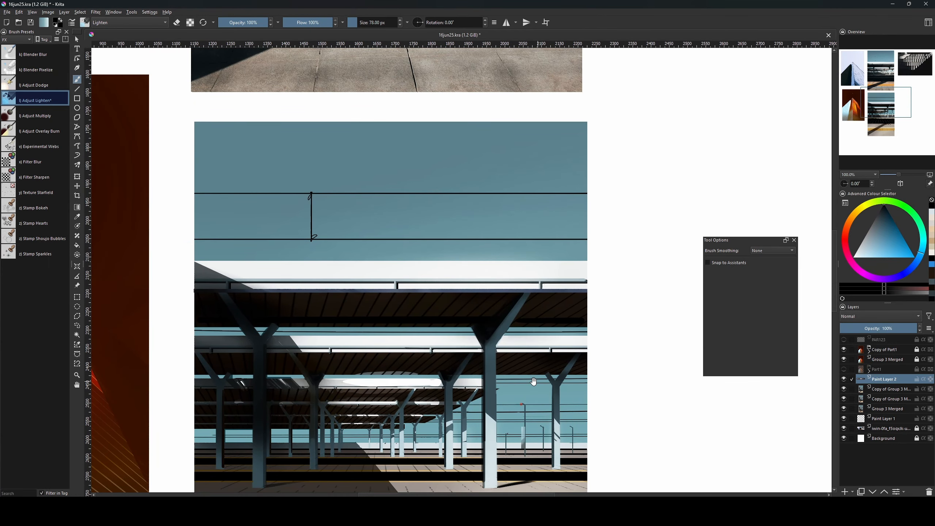
pyautogui.hotkey('ctrl', 'z')
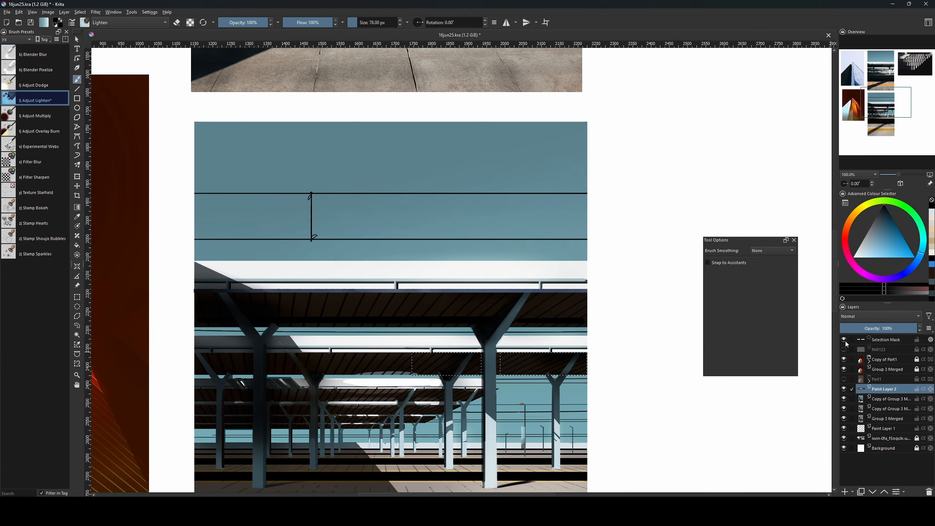
pyautogui.press('Insert')
# Paint duller gold light over the canopy roof panels on Paint Layer 3.
pyautogui.click(854, 215)
pyautogui.click(897, 248)
pyautogui.click(878, 252)
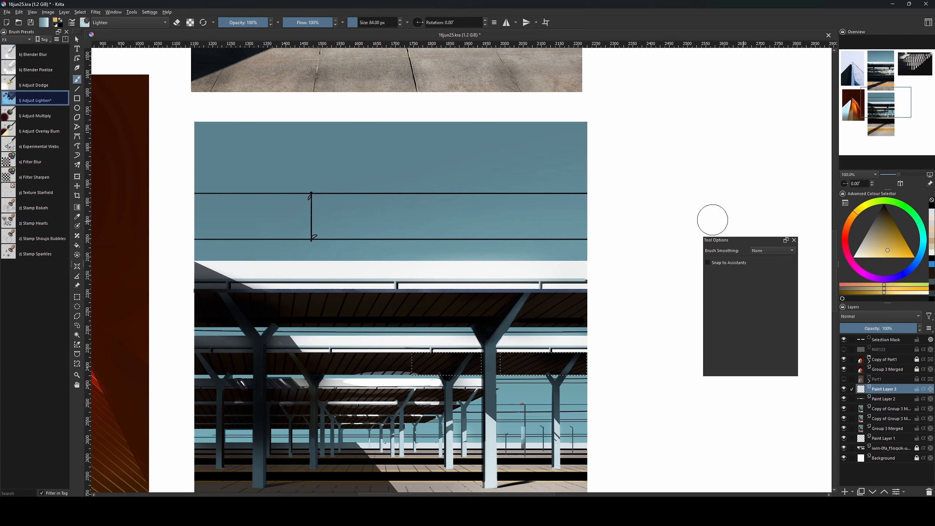
pyautogui.press(']')
pyautogui.press(']')
pyautogui.press(']')
pyautogui.press(']')
pyautogui.press(']')
pyautogui.press(']')
pyautogui.press(']')
pyautogui.click(896, 246)
pyautogui.moveTo(524, 375); pyautogui.dragTo(561, 345)
pyautogui.hotkey('ctrl', 'z')
pyautogui.press('[')
pyautogui.press('[')
pyautogui.press('[')
pyautogui.press('[')
pyautogui.press('[')
pyautogui.press('[')
pyautogui.press('[')
pyautogui.press('[')
pyautogui.press('[')
pyautogui.press('[')
pyautogui.press('[')
pyautogui.press('[')
pyautogui.click(879, 245)
pyautogui.press(']')
pyautogui.press(']')
pyautogui.press(']')
pyautogui.press(']')
pyautogui.press(']')
pyautogui.press(']')
pyautogui.press(']')
pyautogui.press(']')
pyautogui.press(']')
pyautogui.press(']')
pyautogui.press(']')
pyautogui.press(']')
pyautogui.hotkey('ctrl', 'z')
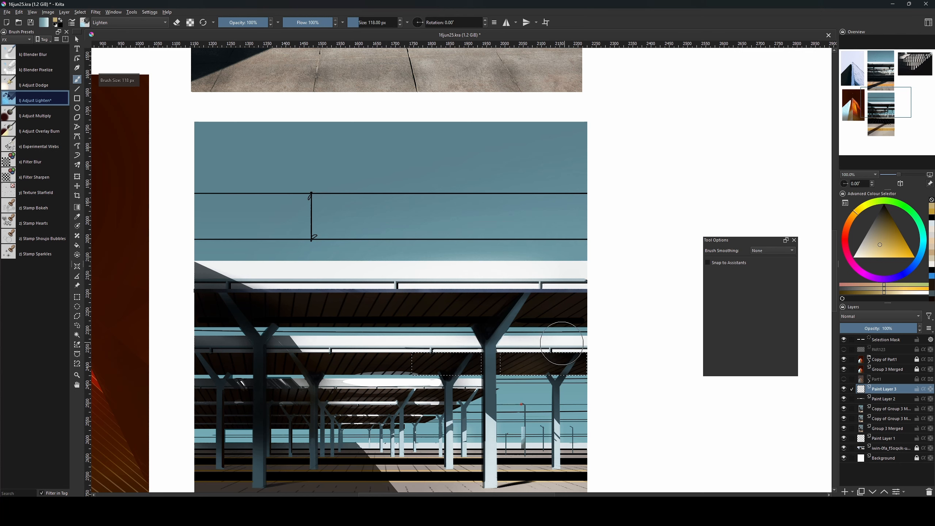
pyautogui.press('[')
pyautogui.press('[')
pyautogui.press('[')
pyautogui.press('[')
pyautogui.press('[')
pyautogui.press('[')
pyautogui.press('[')
pyautogui.press('[')
pyautogui.press('[')
pyautogui.press('[')
pyautogui.press('[')
pyautogui.moveTo(445, 334); pyautogui.dragTo(403, 380)
pyautogui.press(']')
pyautogui.press(']')
pyautogui.press(']')
pyautogui.press(']')
pyautogui.press(']')
pyautogui.press(']')
pyautogui.press(']')
pyautogui.press(']')
pyautogui.press(']')
pyautogui.press(']')
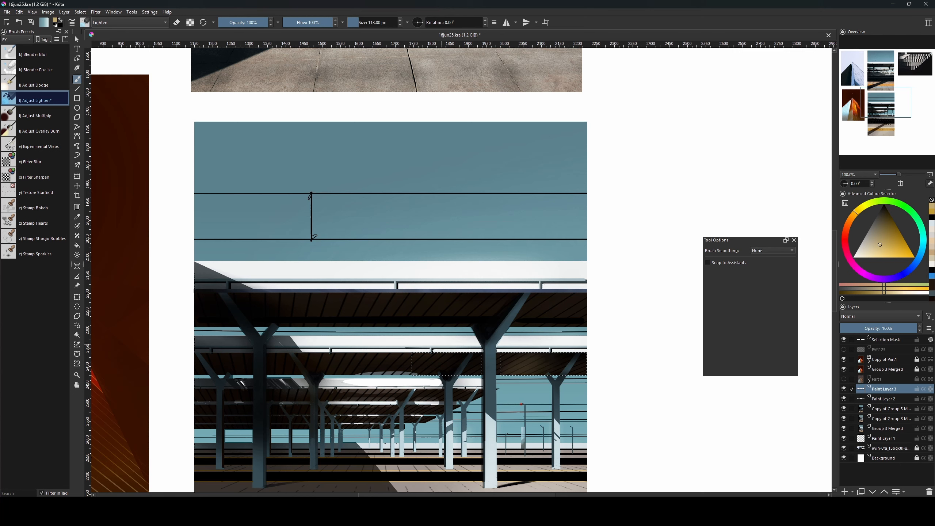
# Replace the roof selection with a rectangular selection of a long canopy roof strip.
pyautogui.hotkey('ctrl', 'shift', 'a')
pyautogui.hotkey('ctrl', 'r')
pyautogui.moveTo(271, 353); pyautogui.dragTo(480, 375)
pyautogui.press('b')
pyautogui.press(']')
pyautogui.press('[')
pyautogui.press('[')
pyautogui.press('[')
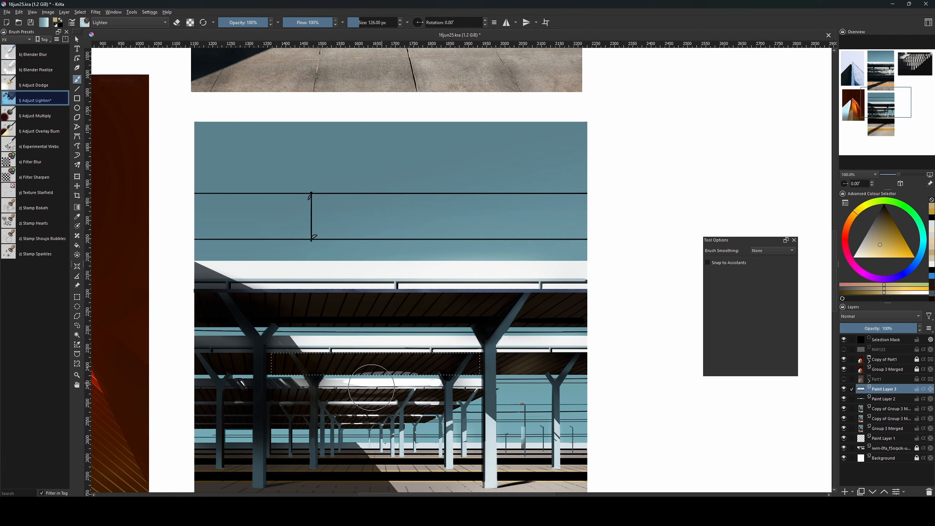
pyautogui.hotkey('ctrl', 'shift', 'a')
pyautogui.press('[')
pyautogui.press('[')
pyautogui.press('[')
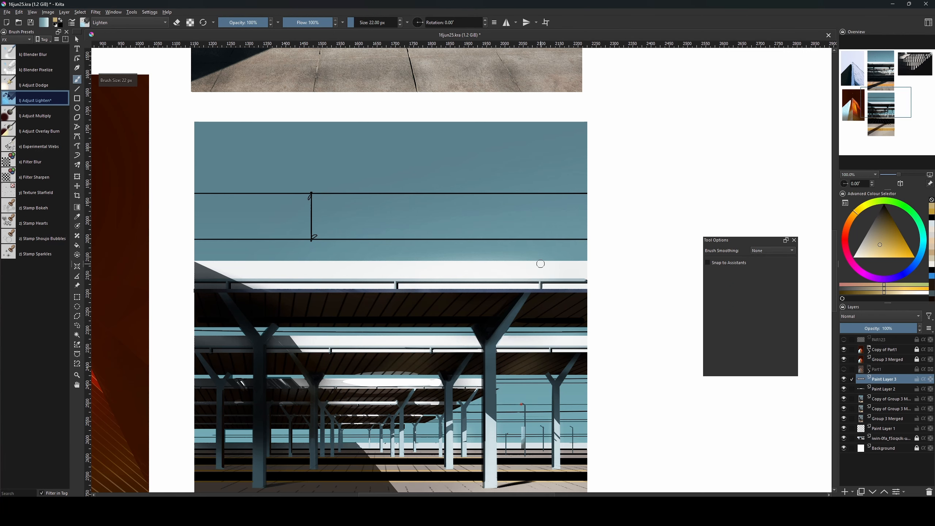
# Reselect the long roof strip after looking around the canopy, then clear the selection again.
pyautogui.moveTo(589, 334); pyautogui.dragTo(570, 481)
pyautogui.moveTo(605, 209); pyautogui.dragTo(662, 152)
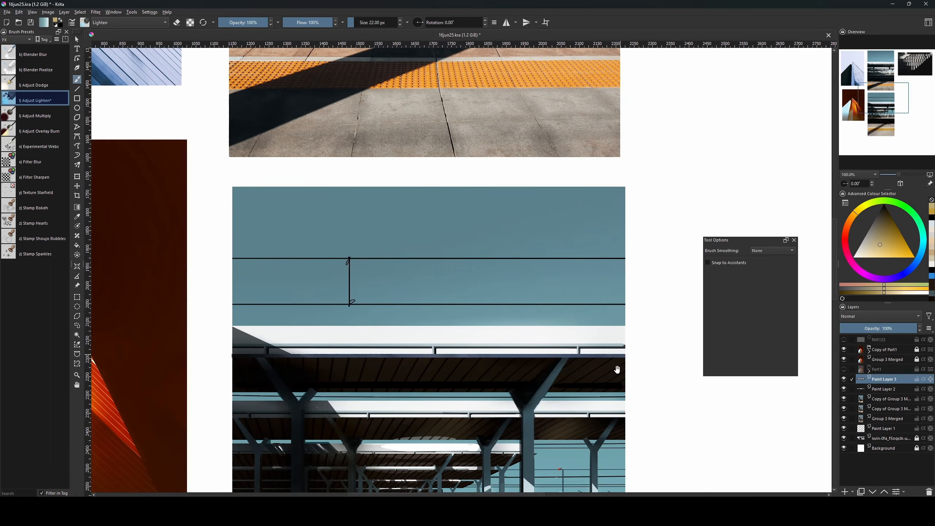
pyautogui.moveTo(617, 370); pyautogui.dragTo(614, 276)
pyautogui.hotkey('ctrl', 'shift', 'd')
pyautogui.press('[')
pyautogui.press('[')
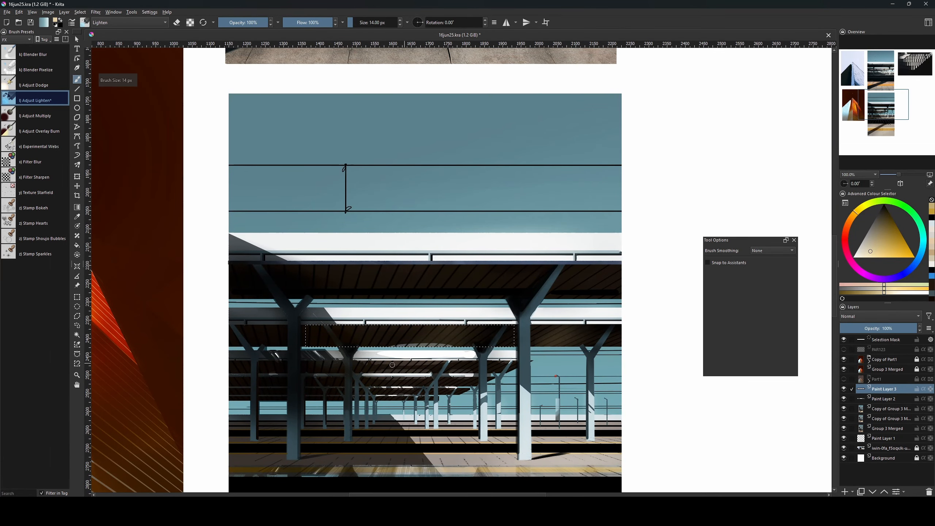
pyautogui.press(']')
pyautogui.press(']')
pyautogui.press(']')
pyautogui.press(']')
pyautogui.press(']')
pyautogui.press(']')
pyautogui.press(']')
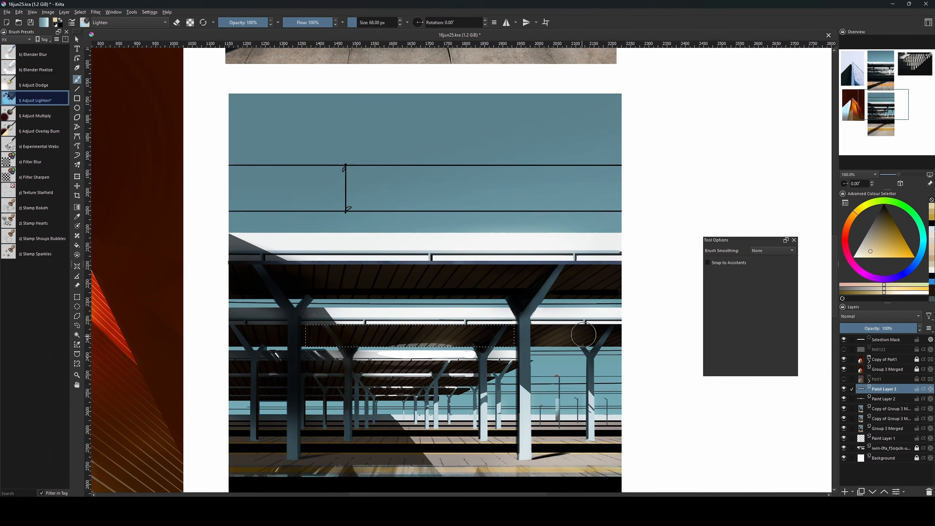
pyautogui.hotkey('ctrl', 'shift', 'a')
pyautogui.press('[')
pyautogui.press('[')
pyautogui.press('[')
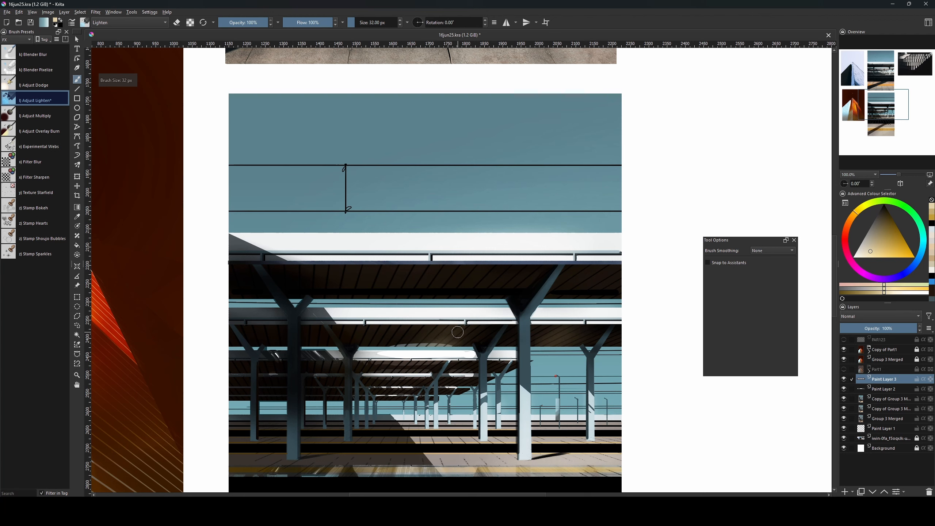
pyautogui.press(']')
pyautogui.press(']')
pyautogui.press(']')
pyautogui.press(']')
pyautogui.press(']')
# Fade the gold layer to 41% opacity, then delete Paint Layers 2 and 3 and zoom out.
pyautogui.moveTo(895, 327); pyautogui.dragTo(871, 330)
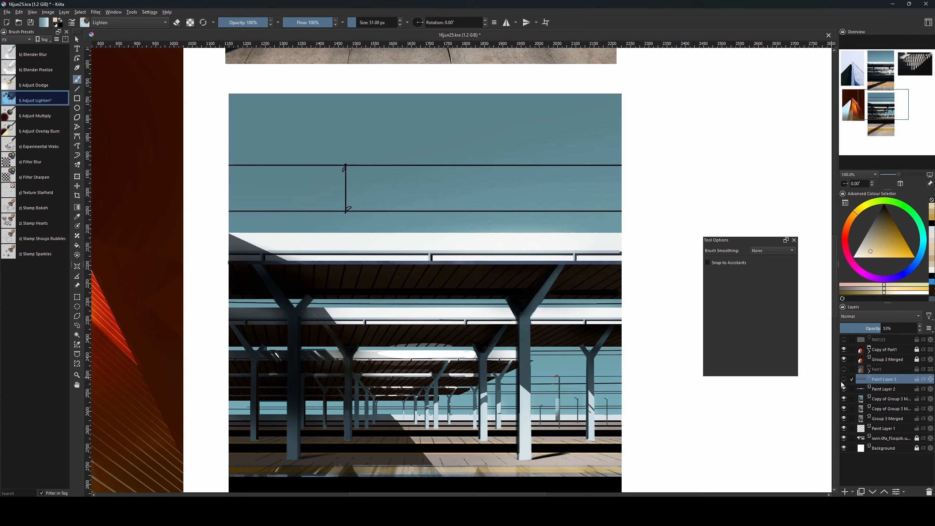
pyautogui.hotkey('shift', 'Delete')
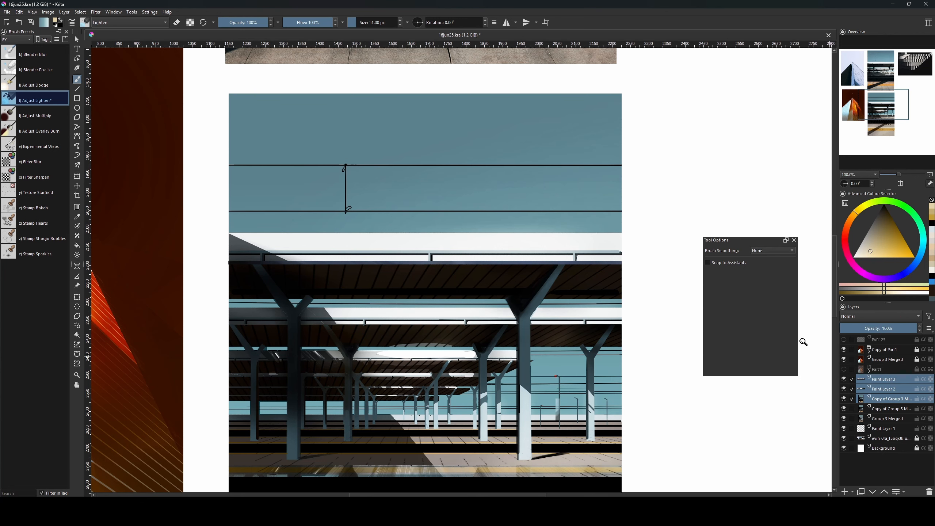
pyautogui.hotkey('shift', 'Delete')
pyautogui.press('-')
pyautogui.press('-')
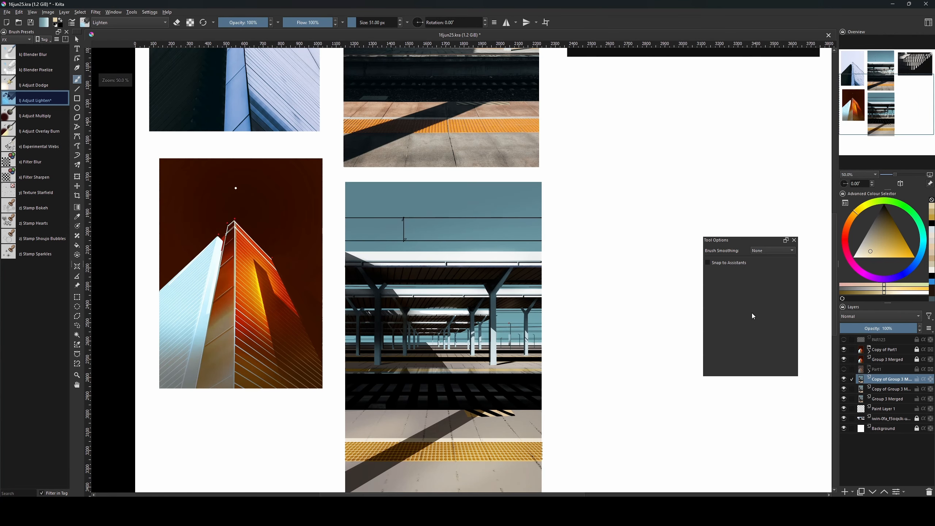
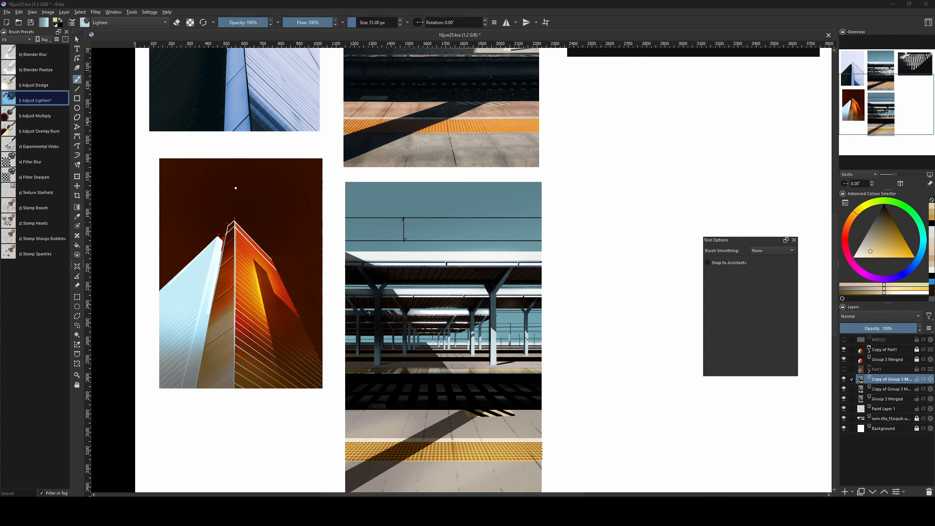
# Duplicate the platform photo layer and preview a hue shift of 135 on the copy in HSV/HSL Adjustment.
pyautogui.moveTo(574, 346)
pyautogui.mouseDown()
pyautogui.moveTo(563, 323)
pyautogui.moveTo(572, 334)
pyautogui.mouseUp()
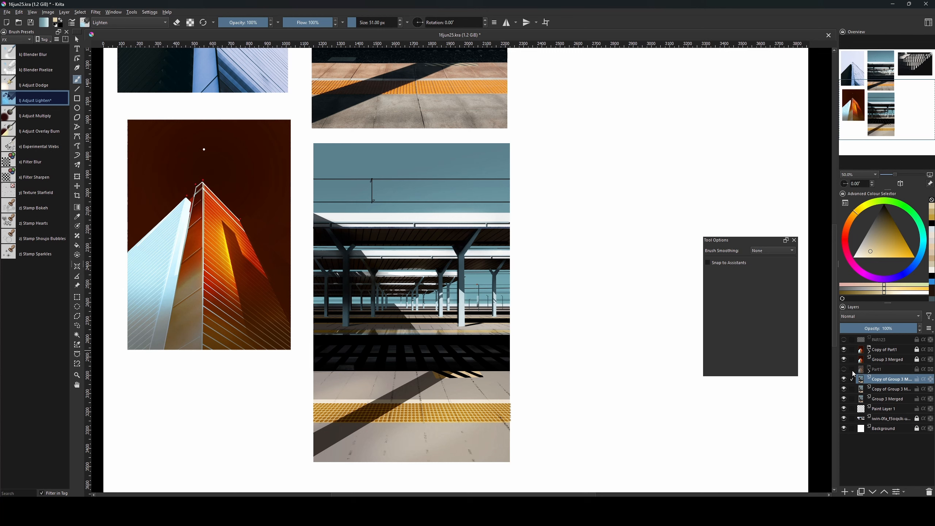
pyautogui.click(869, 370)
pyautogui.click(869, 370)
pyautogui.hotkey('ctrl', 'j')
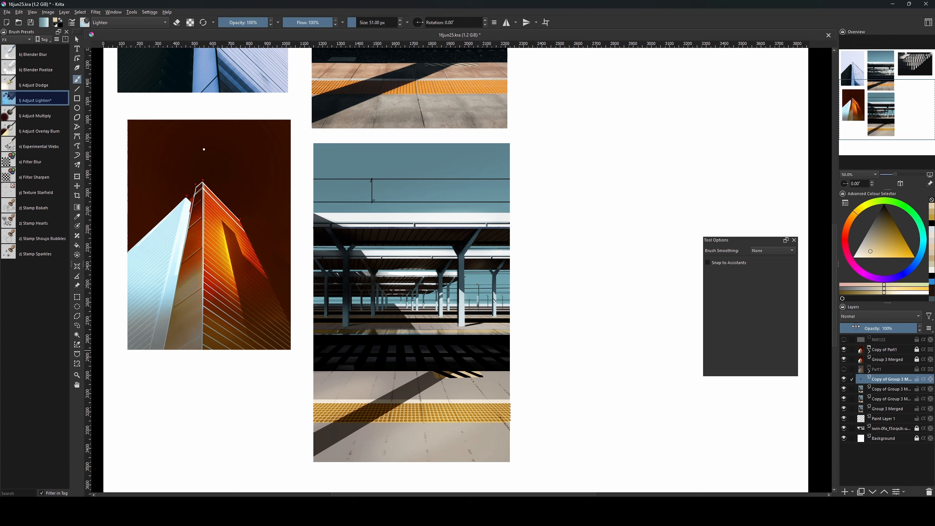
pyautogui.hotkey('ctrl', 'i')
pyautogui.hotkey('ctrl', 'z')
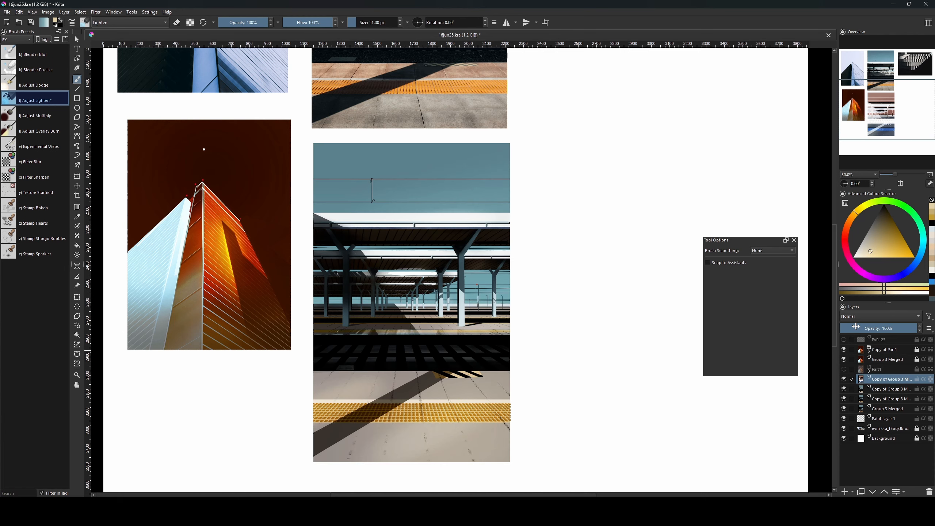
pyautogui.hotkey('ctrl', 'u')
pyautogui.moveTo(616, 333); pyautogui.dragTo(686, 332)
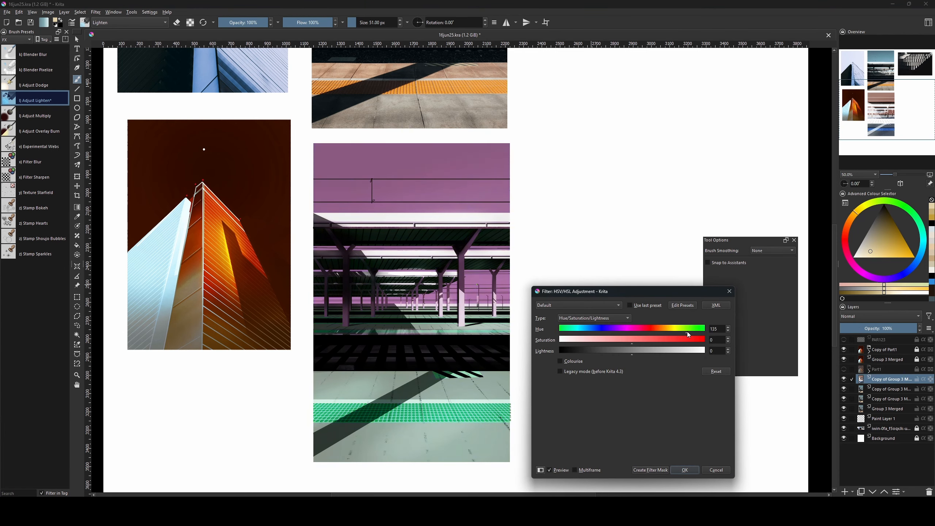
# Discard the hue shift and apply a Colour Balance tinting shadows red and blue and highlights toward cyan.
pyautogui.click(729, 292)
pyautogui.hotkey('ctrl', 'b')
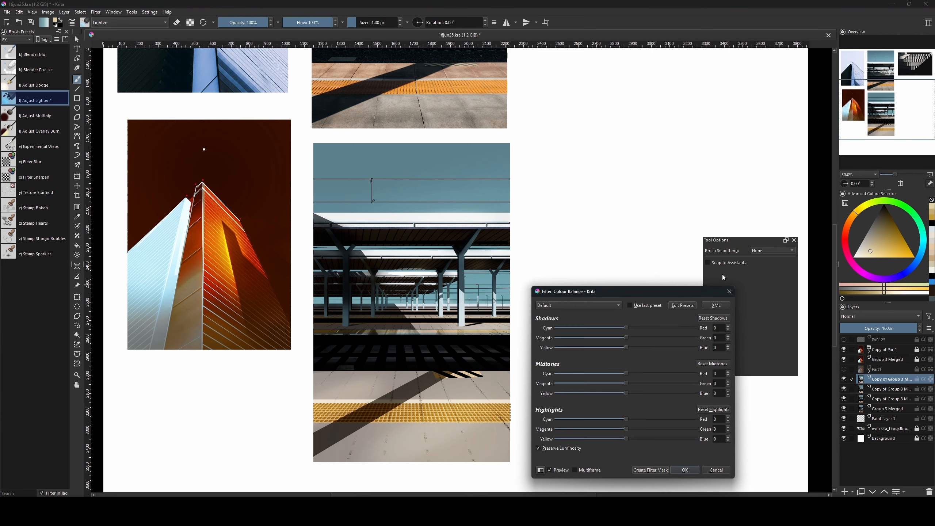
pyautogui.moveTo(604, 326); pyautogui.dragTo(640, 327)
pyautogui.moveTo(621, 350); pyautogui.dragTo(621, 384)
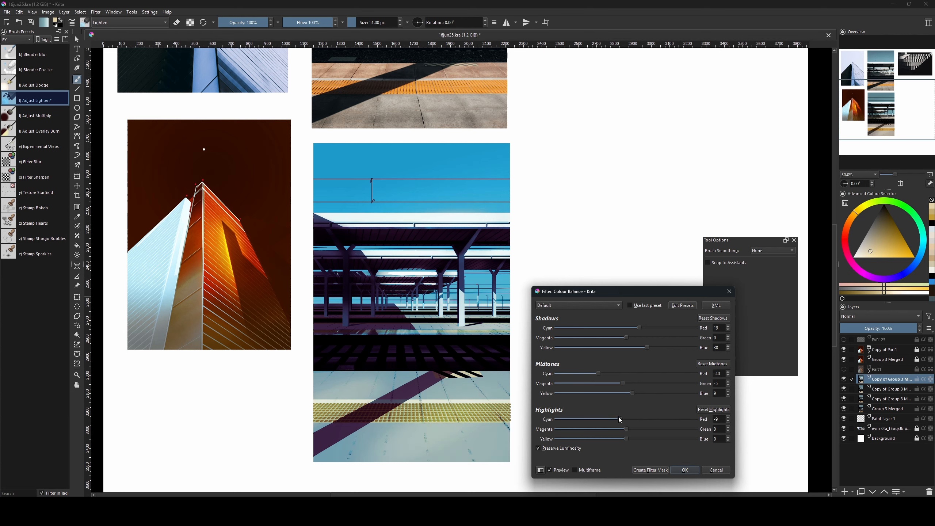
pyautogui.moveTo(619, 420)
pyautogui.mouseDown()
pyautogui.moveTo(634, 420)
pyautogui.moveTo(612, 420)
pyautogui.mouseUp()
pyautogui.moveTo(627, 438)
pyautogui.mouseDown()
pyautogui.moveTo(609, 437)
pyautogui.moveTo(637, 438)
pyautogui.moveTo(628, 419)
pyautogui.moveTo(613, 429)
pyautogui.moveTo(635, 428)
pyautogui.moveTo(614, 439)
pyautogui.moveTo(643, 419)
pyautogui.moveTo(618, 438)
pyautogui.moveTo(626, 439)
pyautogui.moveTo(615, 436)
pyautogui.moveTo(627, 429)
pyautogui.mouseUp()
pyautogui.click(684, 470)
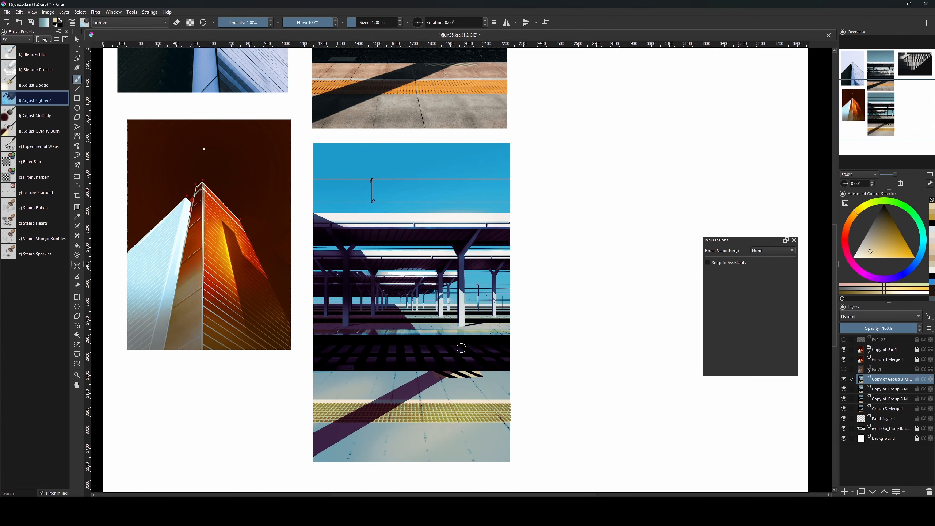
# Add a new paint layer and fill a wide rectangular selection across the platform with beige.
pyautogui.scroll(2, 497, 352)
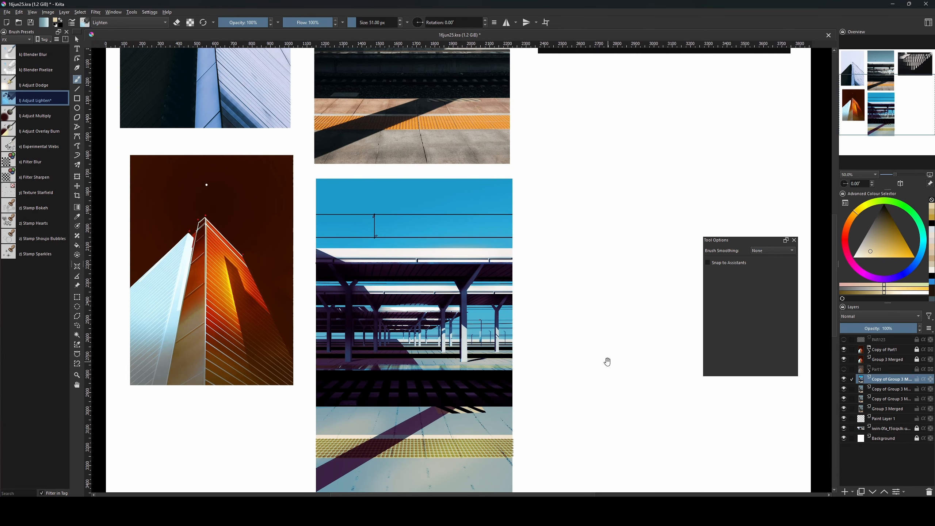
pyautogui.press('Insert')
pyautogui.hotkey('ctrl', 'r')
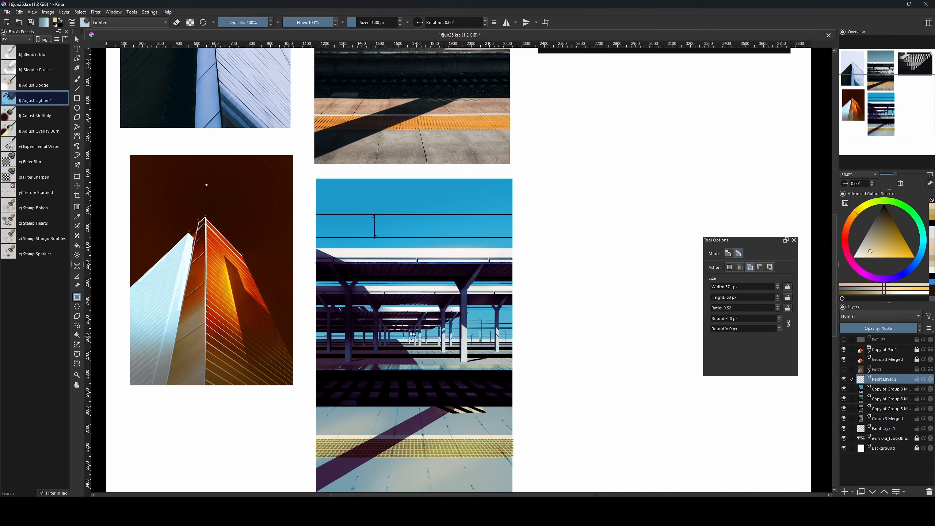
pyautogui.moveTo(358, 321); pyautogui.dragTo(527, 382)
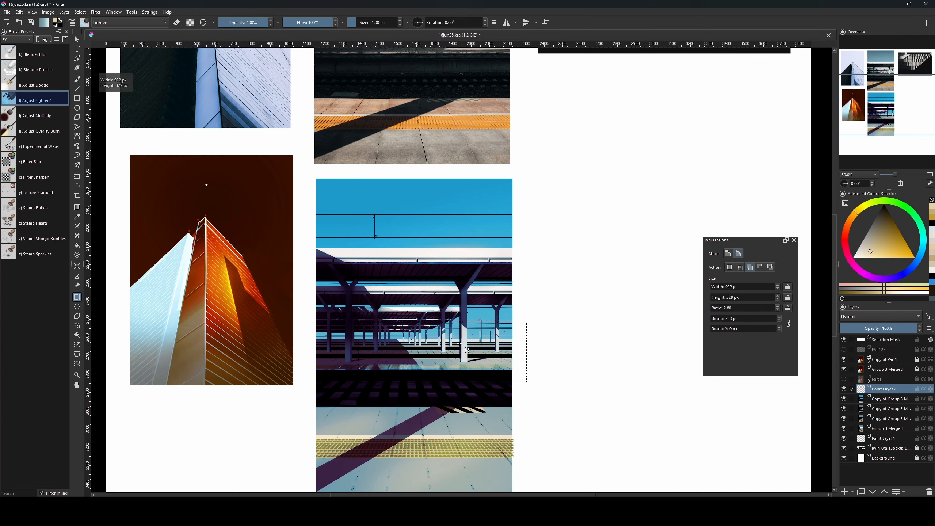
pyautogui.press('f')
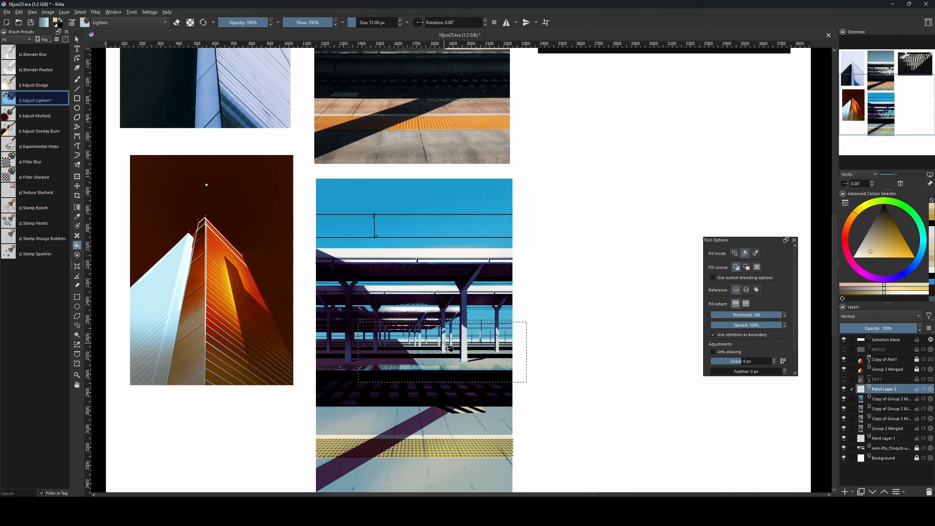
pyautogui.click(446, 346)
pyautogui.hotkey('ctrl', 'shift', 'a')
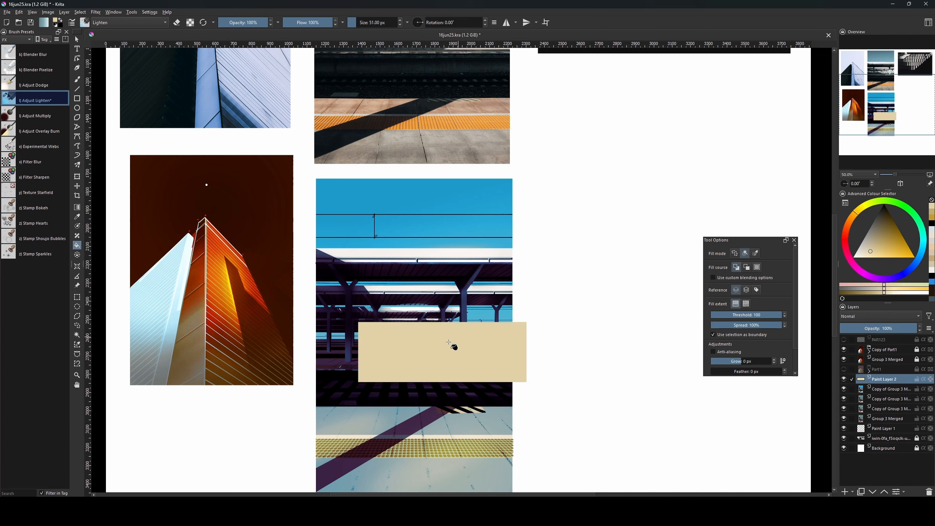
# Browse the Paint and Digital brush preset tags and try out several basic brushes.
pyautogui.press('e')
pyautogui.press('b')
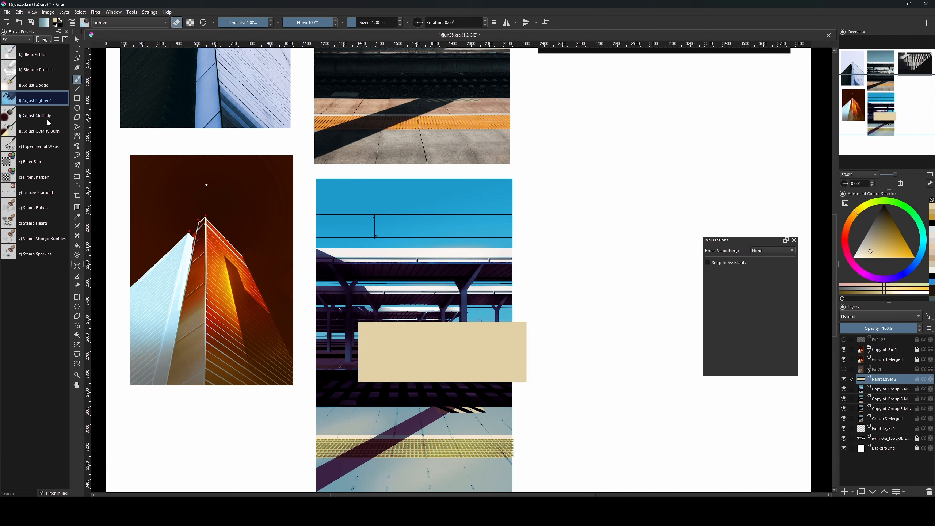
pyautogui.press('e')
pyautogui.click(16, 39)
pyautogui.click(27, 58)
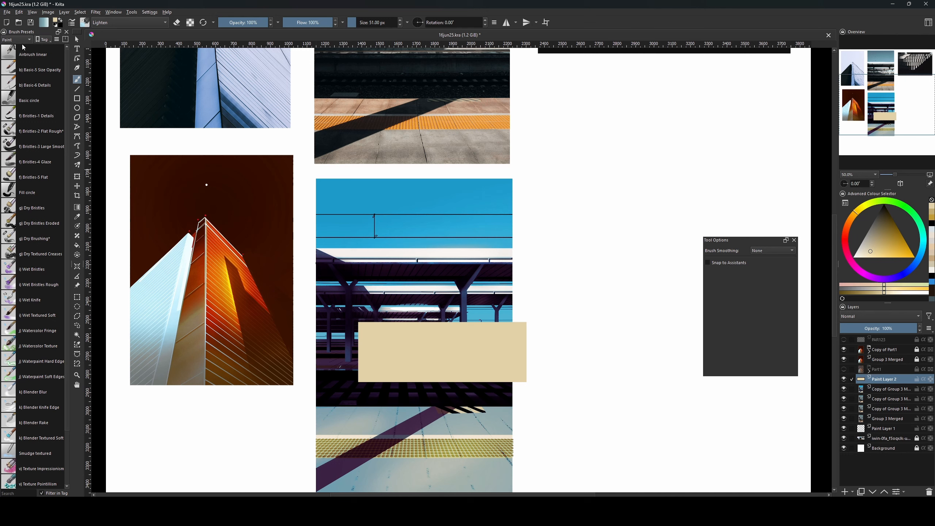
pyautogui.click(21, 39)
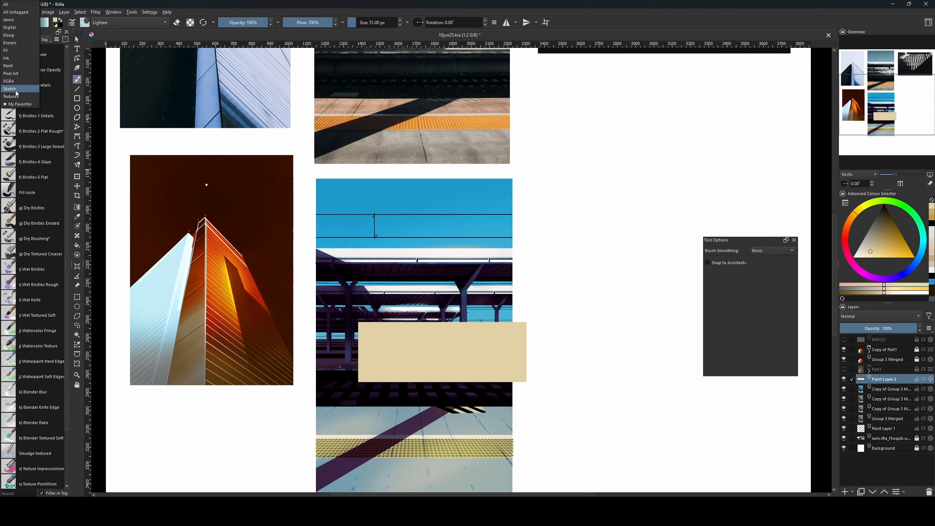
pyautogui.click(17, 28)
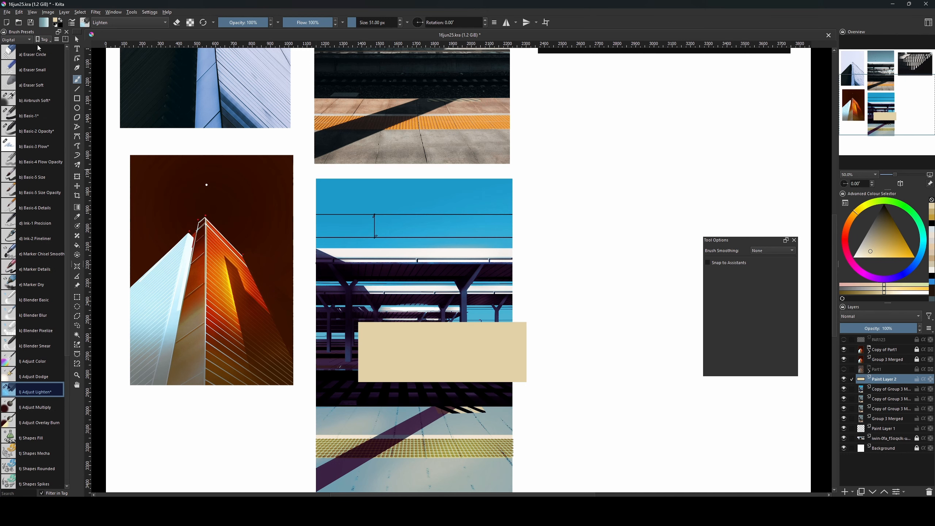
pyautogui.click(47, 128)
pyautogui.click(50, 153)
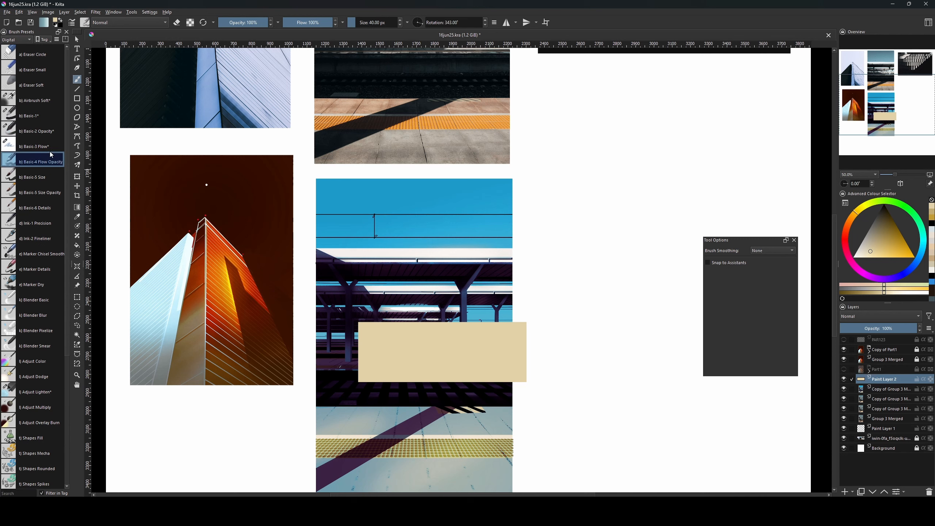
pyautogui.click(44, 143)
pyautogui.click(36, 124)
# Erase part of the rectangle's top-left corner with an enlarged brush, then undo it.
pyautogui.press('e')
pyautogui.press(']')
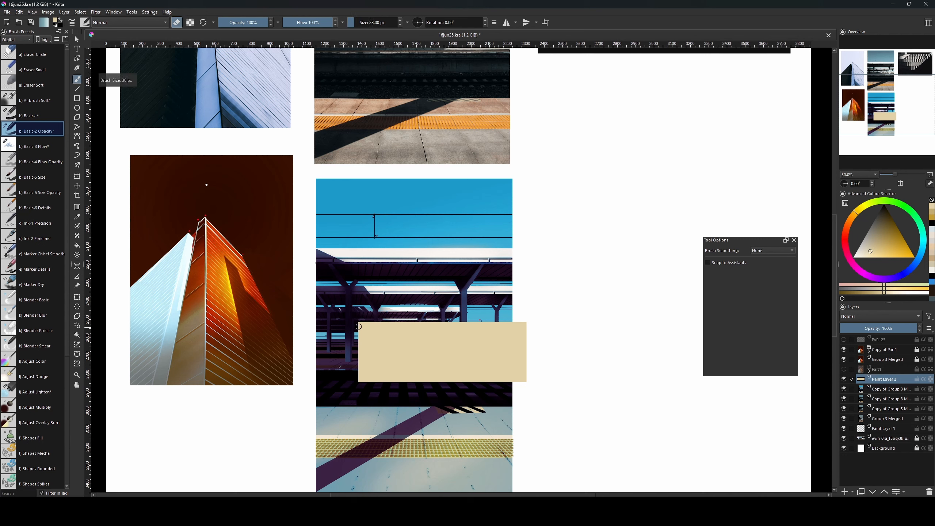
pyautogui.press(']')
pyautogui.press(']')
pyautogui.press(']')
pyautogui.press(']')
pyautogui.press(']')
pyautogui.press(']')
pyautogui.press(']')
pyautogui.press(']')
pyautogui.press(']')
pyautogui.press(']')
pyautogui.press(']')
pyautogui.press(']')
pyautogui.press(']')
pyautogui.press(']')
pyautogui.press(']')
pyautogui.press(']')
pyautogui.press(']')
pyautogui.press(']')
pyautogui.press(']')
pyautogui.press(']')
pyautogui.moveTo(360, 326); pyautogui.dragTo(386, 311)
pyautogui.moveTo(388, 317)
pyautogui.mouseDown()
pyautogui.moveTo(359, 334)
pyautogui.moveTo(394, 299)
pyautogui.mouseUp()
pyautogui.hotkey('ctrl', 'z')
pyautogui.hotkey('ctrl', 'z')
# Cut the rectangle's top-left corner off diagonally using the Basic-1 brush in eraser mode.
pyautogui.click(40, 117)
pyautogui.press(']')
pyautogui.press(']')
pyautogui.press(']')
pyautogui.press(']')
pyautogui.hotkey('ctrl', 'z')
pyautogui.press('e')
pyautogui.moveTo(355, 329); pyautogui.dragTo(440, 280)
pyautogui.moveTo(322, 339); pyautogui.dragTo(405, 295)
pyautogui.press(']')
pyautogui.press(']')
pyautogui.press(']')
pyautogui.press(']')
pyautogui.press(']')
pyautogui.press(']')
pyautogui.press(']')
pyautogui.press(']')
pyautogui.press(']')
pyautogui.moveTo(307, 362); pyautogui.dragTo(453, 302)
pyautogui.press('[')
pyautogui.press('[')
pyautogui.press('[')
pyautogui.press('[')
pyautogui.press('[')
pyautogui.press('[')
pyautogui.press('[')
pyautogui.moveTo(342, 343)
pyautogui.mouseDown()
pyautogui.moveTo(424, 314)
pyautogui.moveTo(512, 302)
pyautogui.mouseUp()
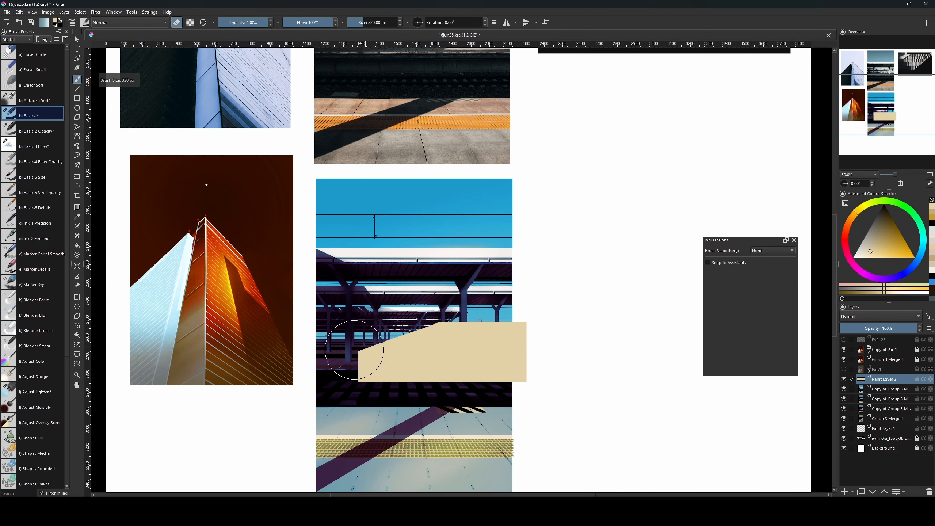
# Resize the brush, pick a new painting colour, and hide the beige rectangle layer.
pyautogui.press('[')
pyautogui.press('[')
pyautogui.press('[')
pyautogui.press('[')
pyautogui.press('[')
pyautogui.press('[')
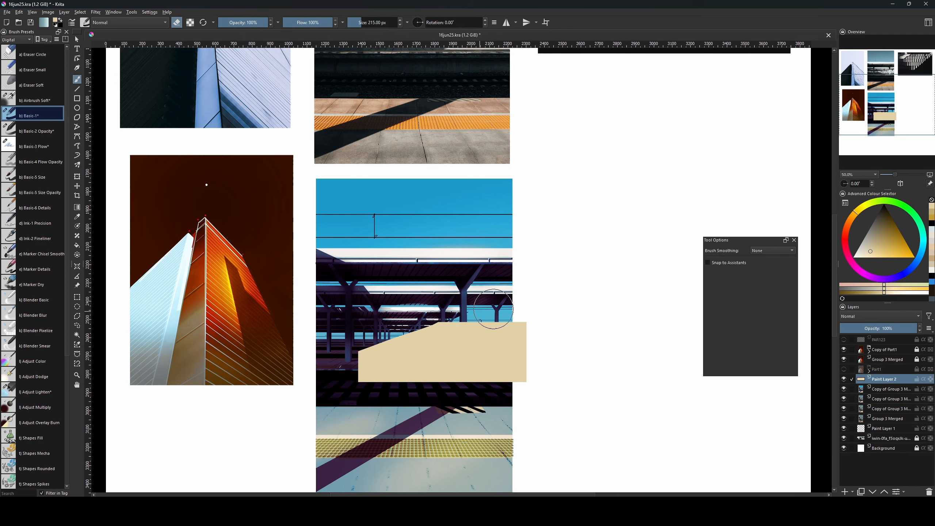
pyautogui.press(']')
pyautogui.press(']')
pyautogui.press(']')
pyautogui.press(']')
pyautogui.press(']')
pyautogui.press(']')
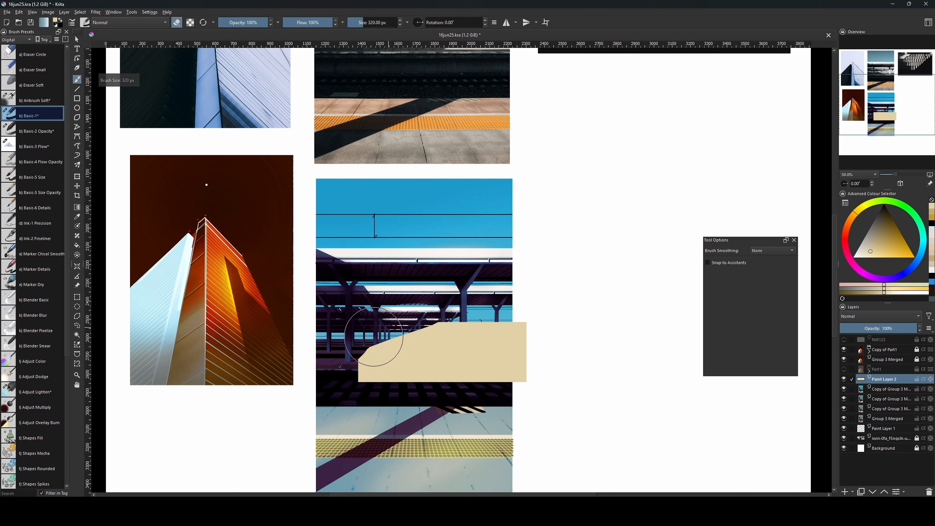
pyautogui.press('[')
pyautogui.press('[')
pyautogui.press('[')
pyautogui.press('[')
pyautogui.press('[')
pyautogui.press('[')
pyautogui.press('[')
pyautogui.press('[')
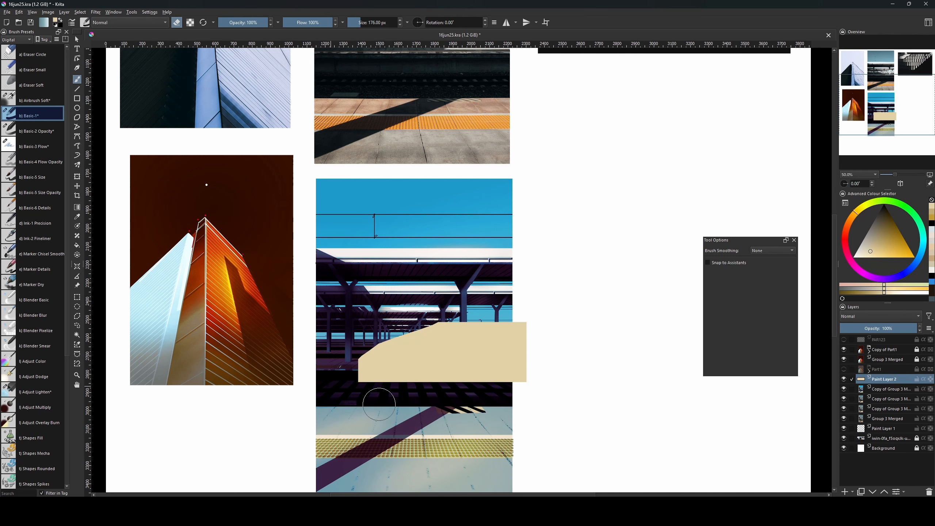
pyautogui.press(']')
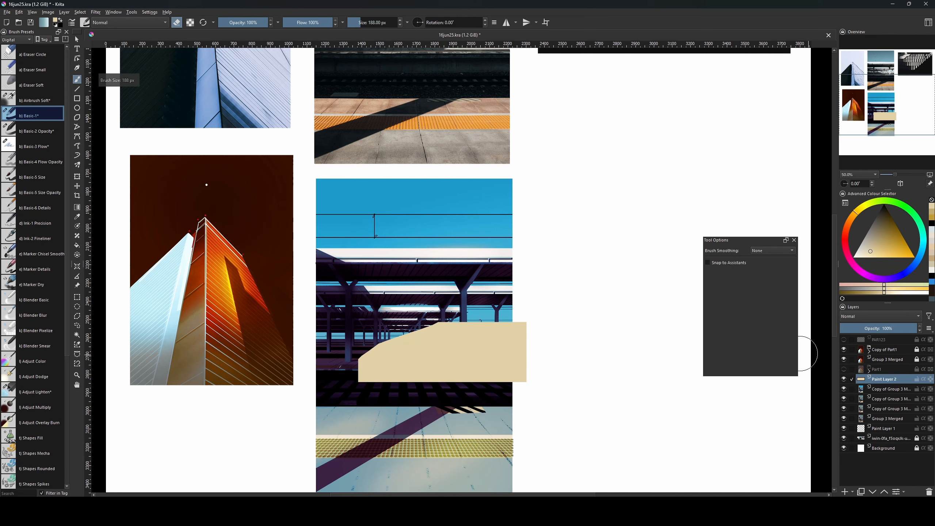
pyautogui.press(']')
pyautogui.press(']')
pyautogui.press(']')
pyautogui.press(']')
pyautogui.press(']')
pyautogui.press(']')
pyautogui.press(']')
pyautogui.press(']')
pyautogui.press(']')
pyautogui.press(']')
pyautogui.click(862, 254)
pyautogui.press(']')
pyautogui.press(']')
pyautogui.press(']')
pyautogui.press(']')
pyautogui.press(']')
pyautogui.press(']')
pyautogui.press(']')
pyautogui.press(']')
pyautogui.press(']')
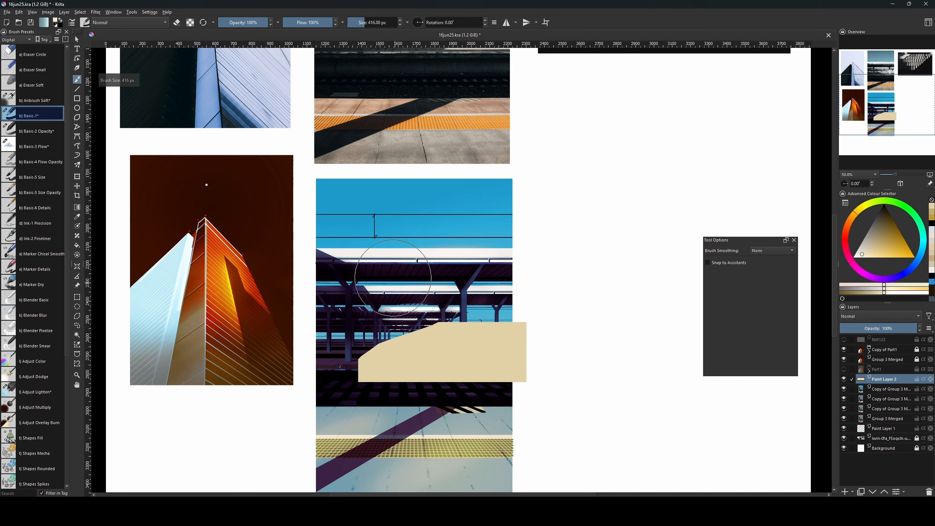
pyautogui.click(844, 379)
# Add a new layer above the upper platform copy, pick a soft airbrush, and set Colour Dodge blending.
pyautogui.click(871, 399)
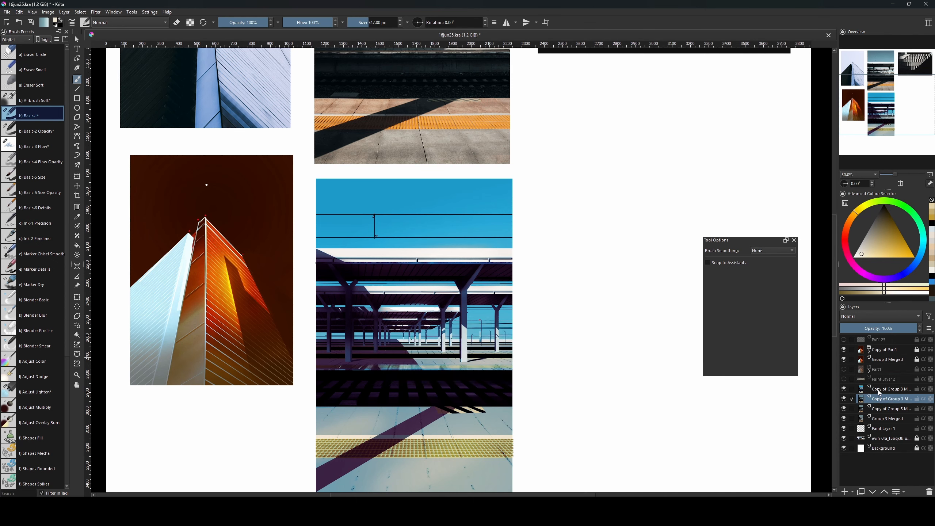
pyautogui.click(877, 389)
pyautogui.press('Insert')
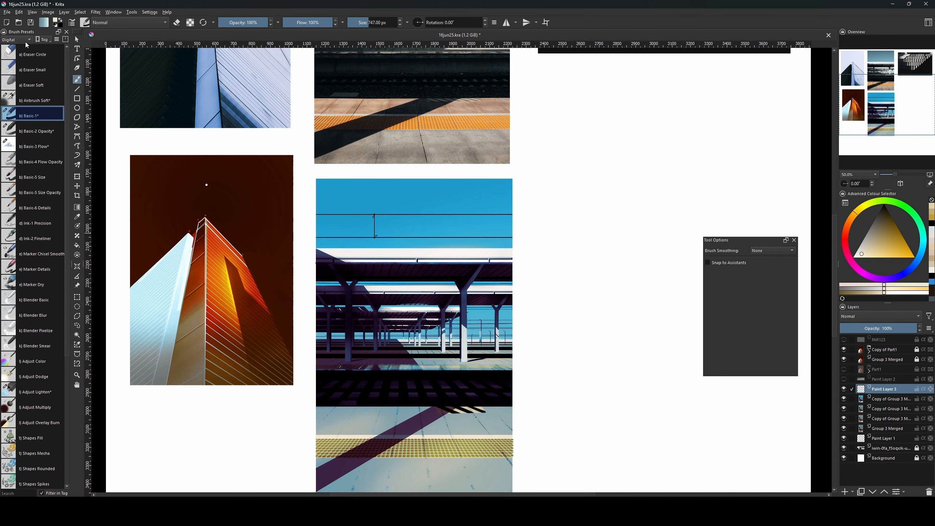
pyautogui.click(35, 98)
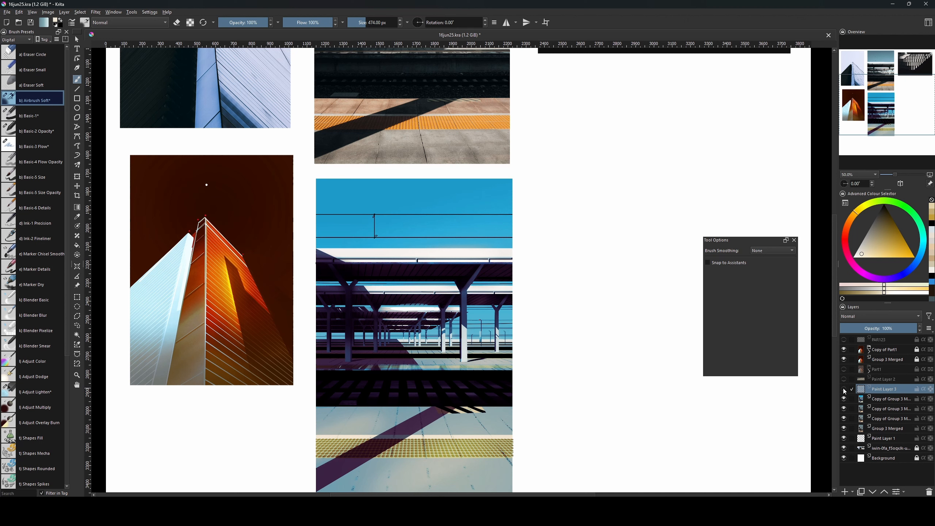
pyautogui.click(873, 314)
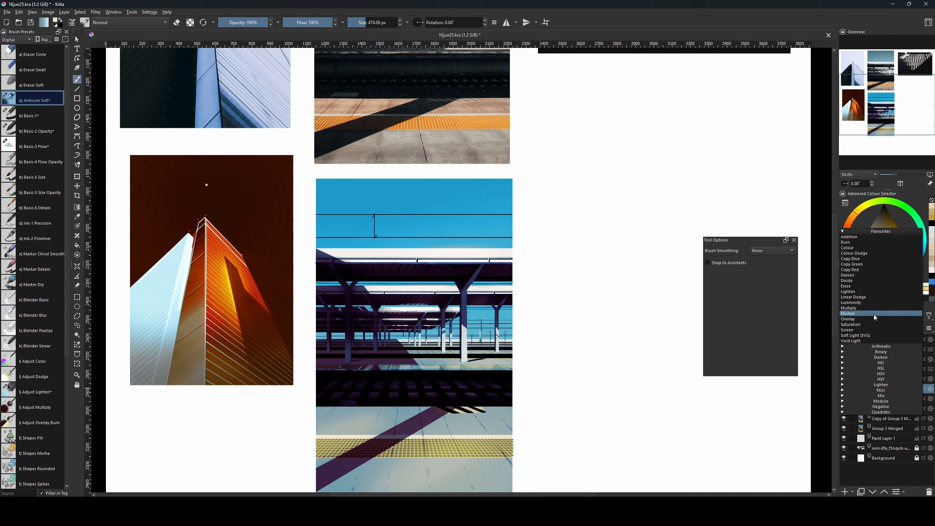
pyautogui.click(868, 253)
pyautogui.press('f')
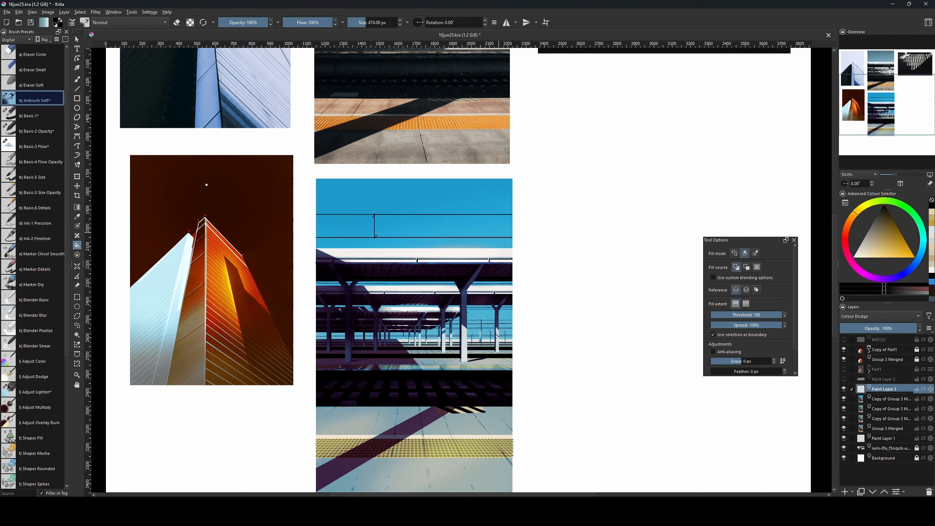
# Paint a soft white glow on the station roof and adjust the brush to about 188 px.
pyautogui.press('b')
pyautogui.press('[')
pyautogui.press('[')
pyautogui.press('[')
pyautogui.press('[')
pyautogui.press('[')
pyautogui.press('[')
pyautogui.press('[')
pyautogui.press('[')
pyautogui.press('[')
pyautogui.press('[')
pyautogui.press('[')
pyautogui.press('[')
pyautogui.press('[')
pyautogui.press('[')
pyautogui.press('[')
pyautogui.press('[')
pyautogui.press('[')
pyautogui.press('[')
pyautogui.press('[')
pyautogui.press('[')
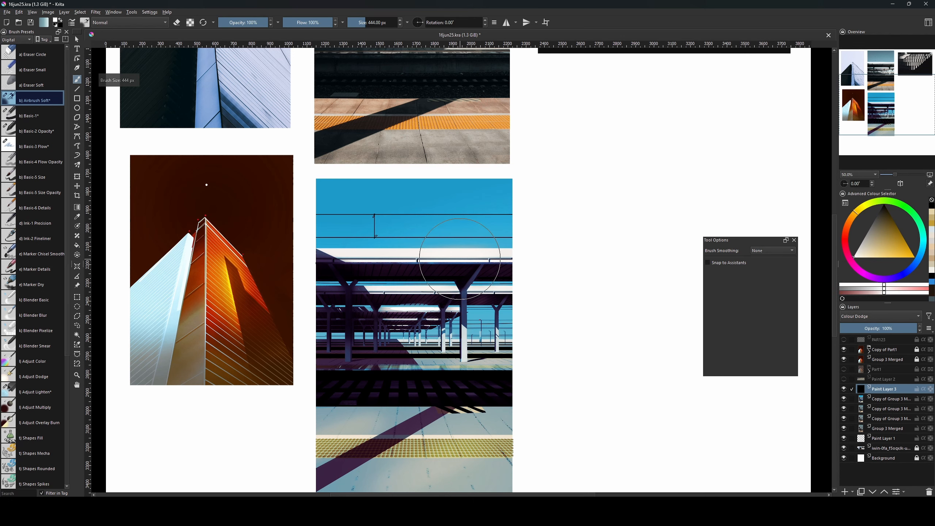
pyautogui.moveTo(466, 252); pyautogui.dragTo(480, 252)
pyautogui.press(']')
pyautogui.press(']')
pyautogui.press(']')
pyautogui.press(']')
pyautogui.press(']')
pyautogui.press(']')
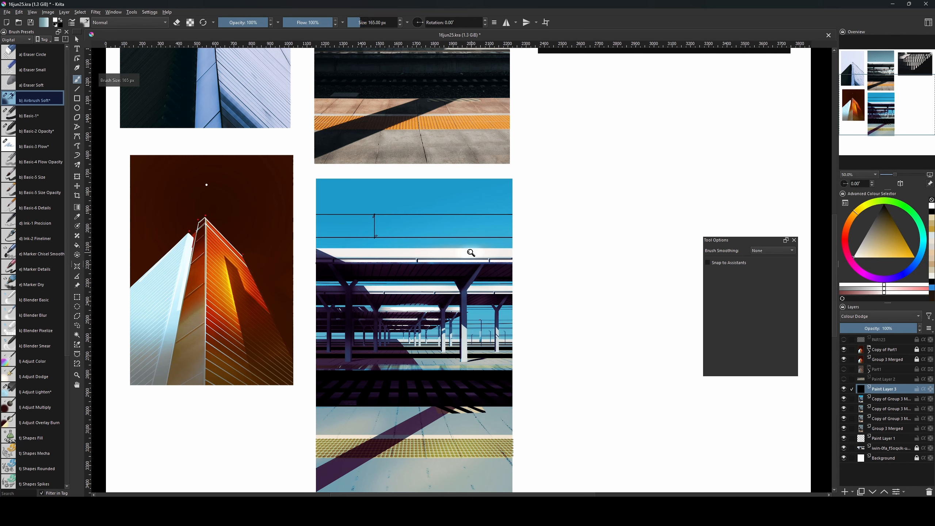
pyautogui.press('[')
pyautogui.press('[')
pyautogui.press('[')
pyautogui.press('[')
pyautogui.press('[')
pyautogui.press('[')
pyautogui.press('[')
pyautogui.press('[')
pyautogui.press('[')
pyautogui.press('[')
pyautogui.press('[')
pyautogui.press('[')
pyautogui.press('[')
pyautogui.press('[')
pyautogui.press('[')
pyautogui.press('[')
pyautogui.press(']')
pyautogui.press(']')
pyautogui.press(']')
pyautogui.press(']')
pyautogui.press(']')
pyautogui.press(']')
pyautogui.press(']')
pyautogui.press(']')
pyautogui.press(']')
pyautogui.press(']')
pyautogui.press(']')
pyautogui.press(']')
pyautogui.press(']')
pyautogui.press(']')
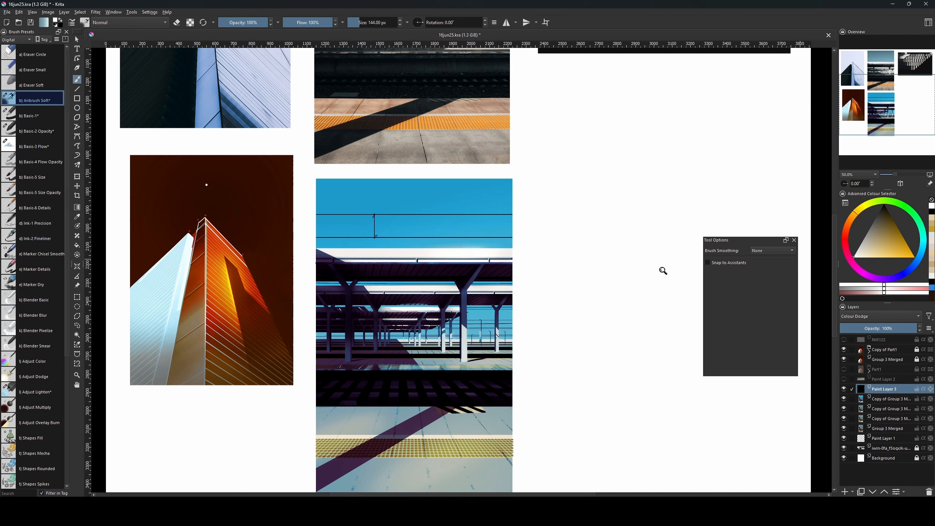
pyautogui.press('[')
pyautogui.press('[')
pyautogui.press('[')
pyautogui.press('[')
pyautogui.press('[')
pyautogui.press('[')
pyautogui.press('[')
pyautogui.press(']')
pyautogui.press(']')
pyautogui.press(']')
pyautogui.press(']')
pyautogui.press(']')
pyautogui.press(']')
pyautogui.press(']')
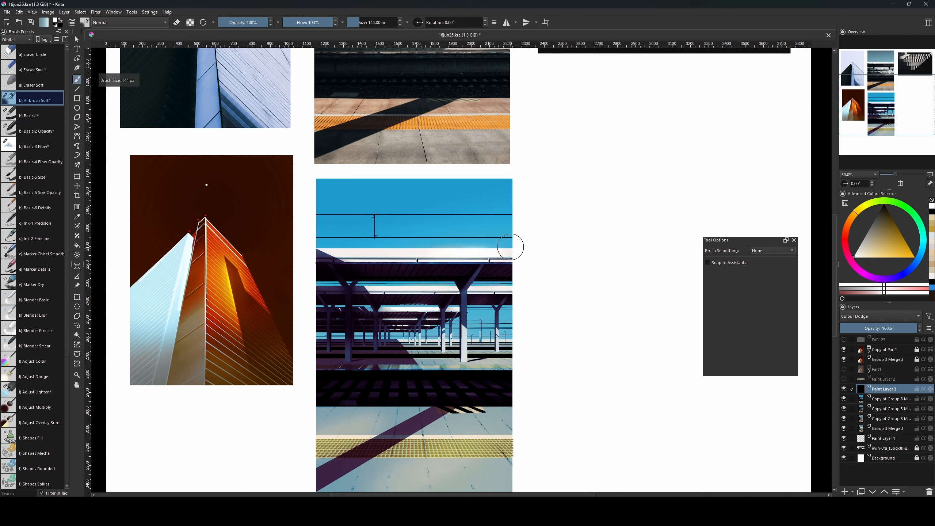
pyautogui.press('[')
pyautogui.press('[')
pyautogui.press('[')
pyautogui.press('[')
pyautogui.press('[')
pyautogui.press('[')
pyautogui.press('[')
pyautogui.press('[')
pyautogui.press('[')
pyautogui.press(']')
pyautogui.press(']')
pyautogui.press(']')
pyautogui.press(']')
pyautogui.press(']')
pyautogui.press(']')
pyautogui.press(']')
pyautogui.press(']')
pyautogui.press(']')
pyautogui.press(']')
pyautogui.press(']')
pyautogui.press(']')
pyautogui.press(']')
pyautogui.press(']')
pyautogui.press(']')
pyautogui.press(']')
pyautogui.press(']')
pyautogui.press(']')
pyautogui.press(']')
pyautogui.press(']')
# Pick a golden yellow colour, enlarge the brush greatly, and zoom out to the whole collage.
pyautogui.click(890, 249)
pyautogui.press(']')
pyautogui.press(']')
pyautogui.press(']')
pyautogui.press(']')
pyautogui.press(']')
pyautogui.press(']')
pyautogui.press(']')
pyautogui.press(']')
pyautogui.press(']')
pyautogui.press(']')
pyautogui.press(']')
pyautogui.press(']')
pyautogui.press(']')
pyautogui.press(']')
pyautogui.press(']')
pyautogui.press(']')
pyautogui.press(']')
pyautogui.press(']')
pyautogui.press(']')
pyautogui.press(']')
pyautogui.press(']')
pyautogui.press(']')
pyautogui.press(']')
pyautogui.press(']')
pyautogui.press(']')
pyautogui.press(']')
pyautogui.press(']')
pyautogui.press(']')
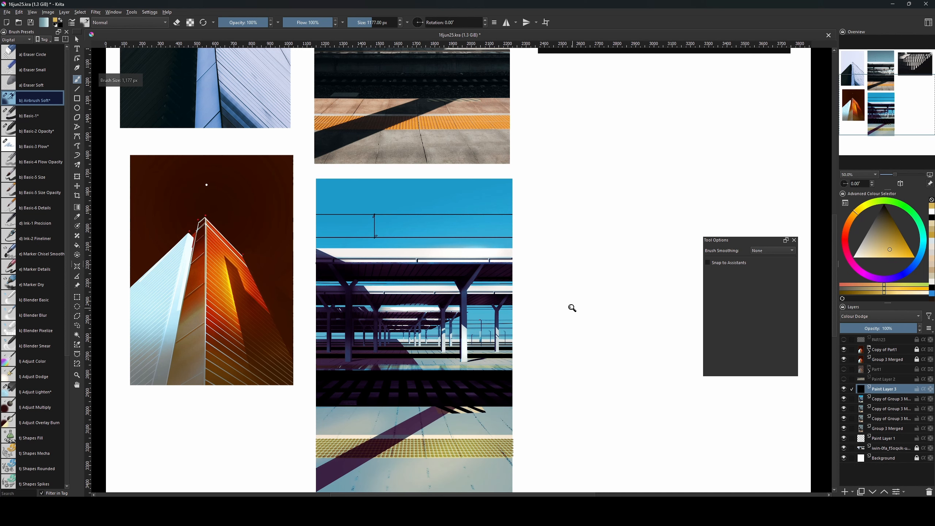
pyautogui.press('-')
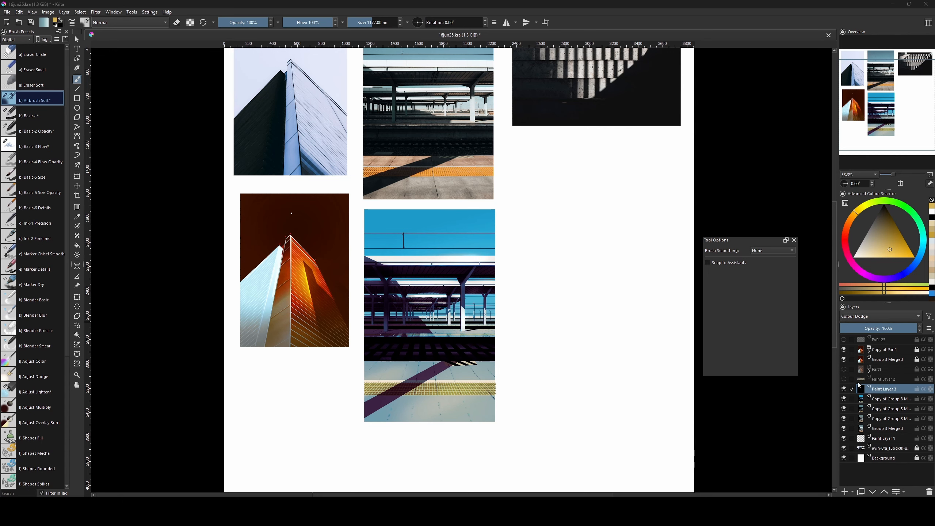
# Hide the colour-dodge glow layer and try brush sizes between 51 and 188 px.
pyautogui.click(844, 389)
pyautogui.moveTo(588, 374); pyautogui.dragTo(588, 389)
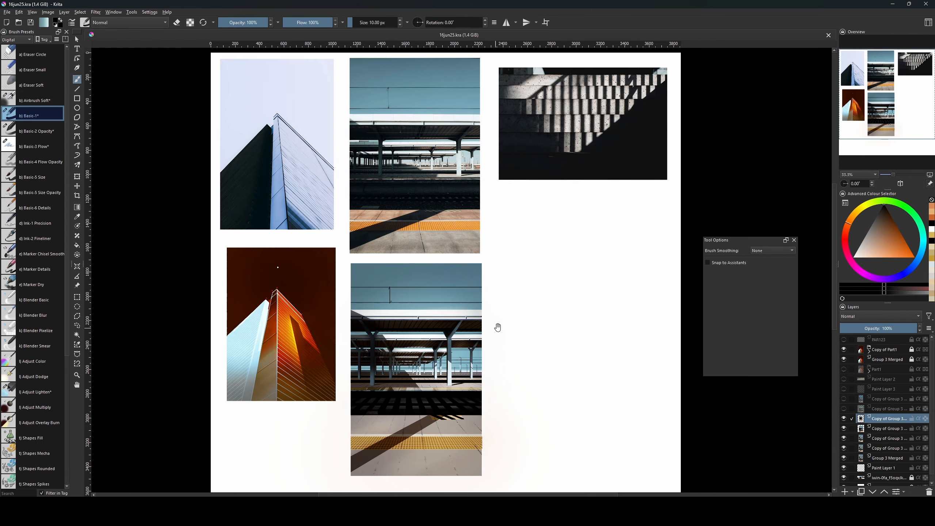
pyautogui.moveTo(498, 327); pyautogui.dragTo(504, 325)
pyautogui.press(']')
pyautogui.press(']')
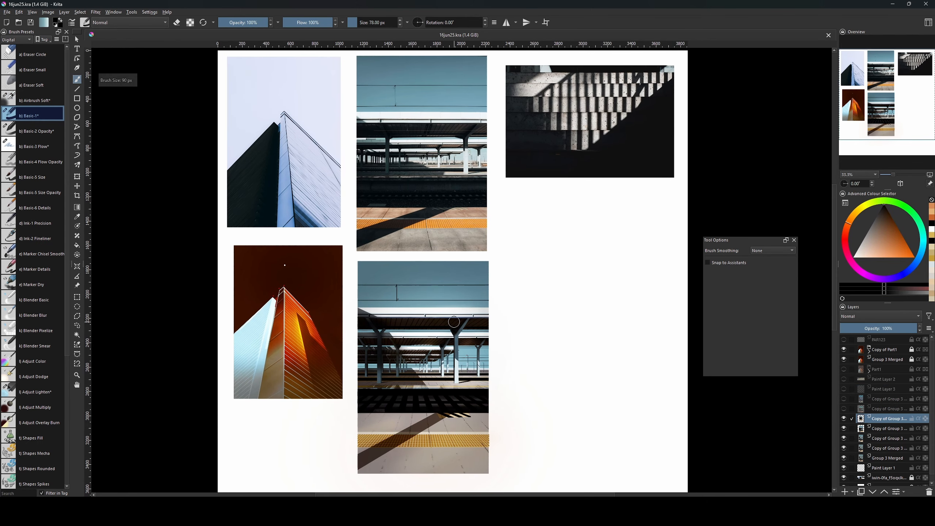
pyautogui.press(']')
pyautogui.press(']')
pyautogui.press(']')
pyautogui.press(']')
pyautogui.press('[')
pyautogui.press('[')
pyautogui.press('[')
pyautogui.press('[')
pyautogui.press('[')
pyautogui.press('[')
pyautogui.press('[')
pyautogui.press('[')
pyautogui.press('[')
pyautogui.press('[')
pyautogui.press('[')
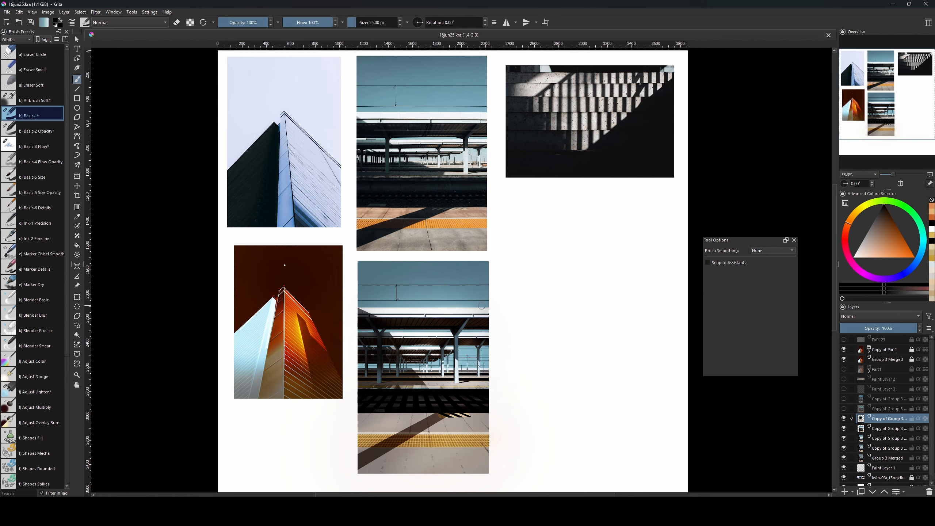
pyautogui.press(']')
pyautogui.press(']')
pyautogui.press(']')
pyautogui.press(']')
pyautogui.press(']')
pyautogui.press(']')
pyautogui.press('[')
pyautogui.press('[')
pyautogui.press('[')
pyautogui.press('[')
pyautogui.press('[')
pyautogui.press('[')
pyautogui.press('[')
pyautogui.press('[')
# Settle the Basic-1 brush at about 103 px while repositioning the collage view.
pyautogui.press('[')
pyautogui.press('[')
pyautogui.moveTo(442, 370); pyautogui.dragTo(437, 360)
pyautogui.press('[')
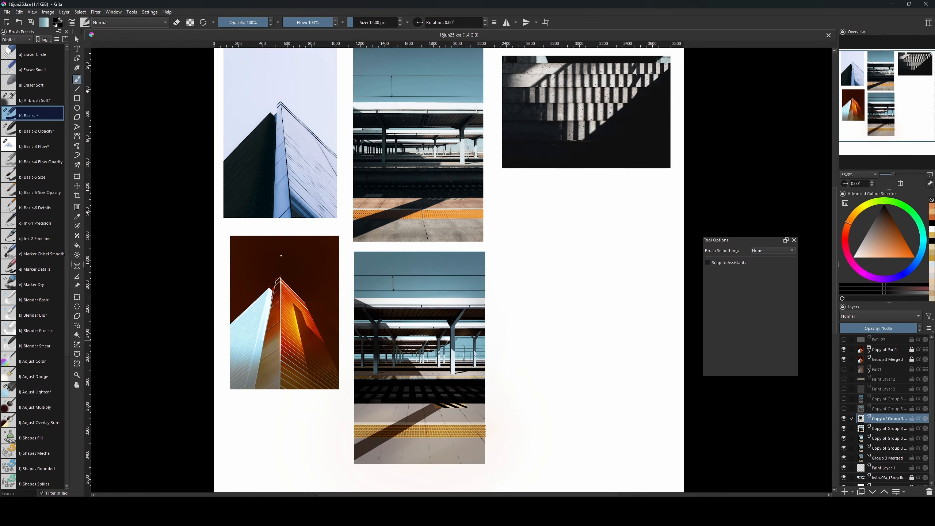
pyautogui.press(']')
pyautogui.press(']')
pyautogui.press(']')
pyautogui.press(']')
pyautogui.press(']')
pyautogui.press(']')
pyautogui.press(']')
pyautogui.press(']')
pyautogui.press(']')
pyautogui.press(']')
pyautogui.press(']')
pyautogui.press(']')
pyautogui.press(']')
pyautogui.press(']')
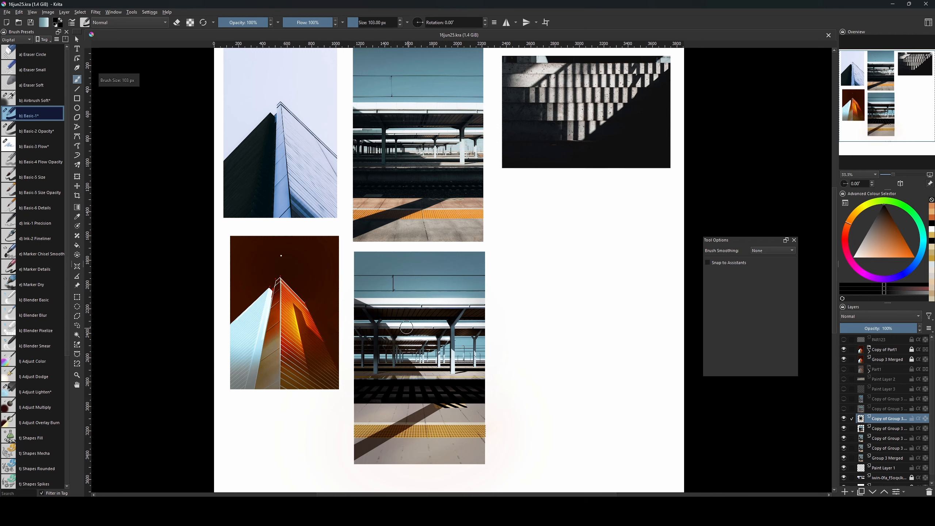
pyautogui.moveTo(443, 324); pyautogui.dragTo(437, 339)
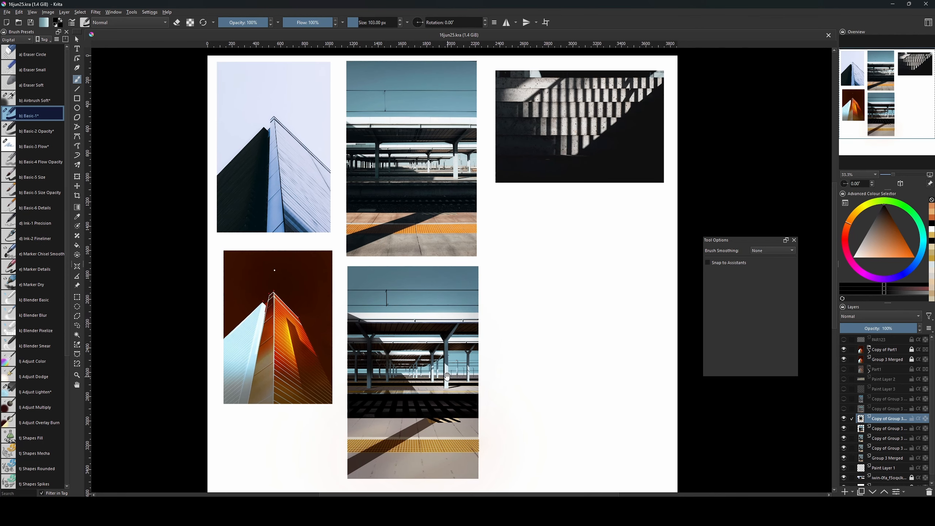
pyautogui.moveTo(446, 376); pyautogui.dragTo(432, 366)
pyautogui.moveTo(434, 323); pyautogui.dragTo(437, 347)
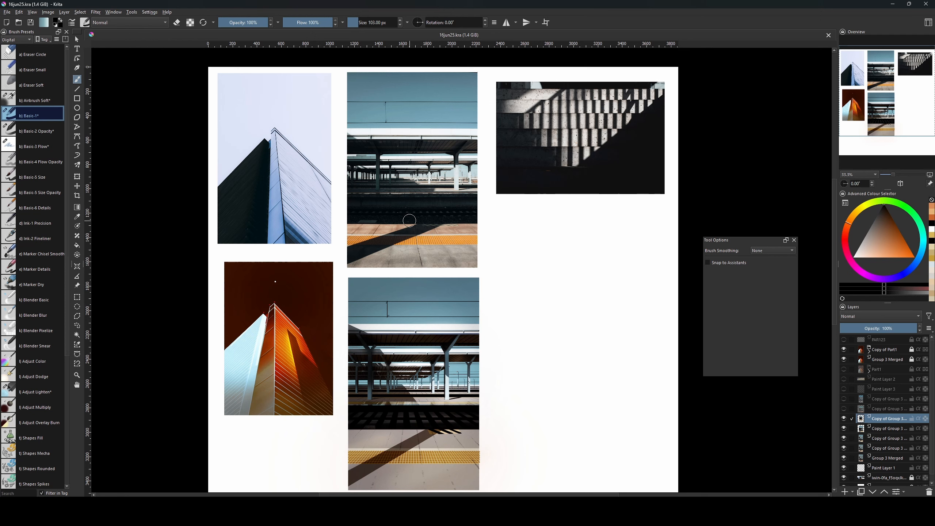
# Add a new paint layer and flood-fill it with mid grey.
pyautogui.press('Insert')
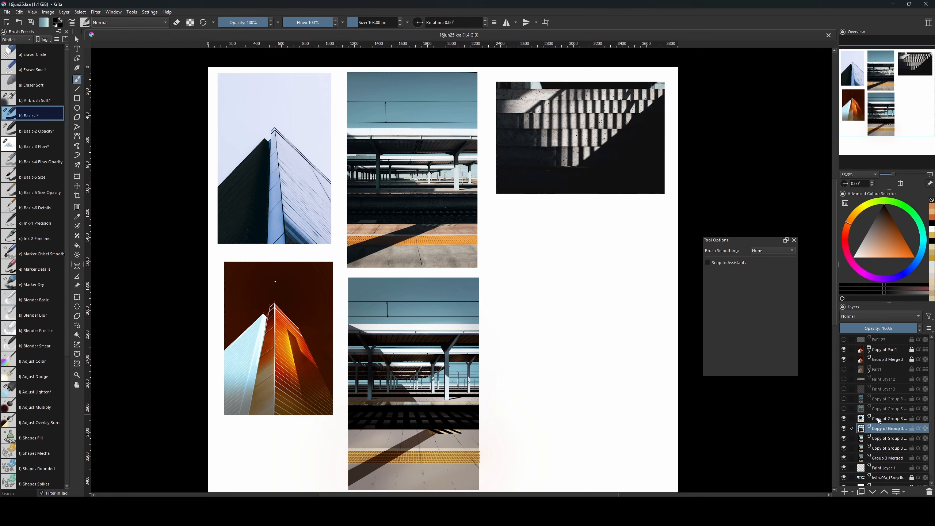
pyautogui.moveTo(876, 239); pyautogui.dragTo(865, 234)
pyautogui.press('f')
pyautogui.click(385, 346)
pyautogui.press('b')
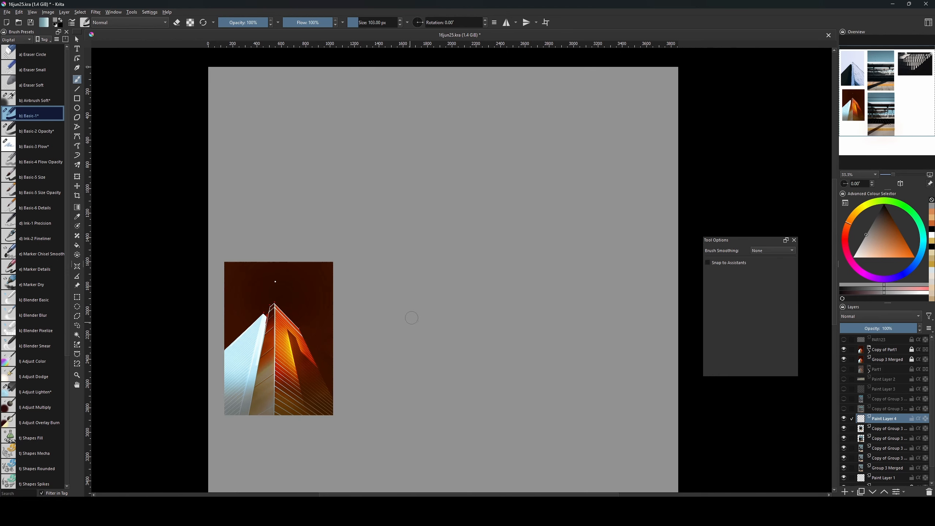
# Apply Random Noise (level 14, opacity 29) to the grey layer and set it to Overlay.
pyautogui.click(97, 12)
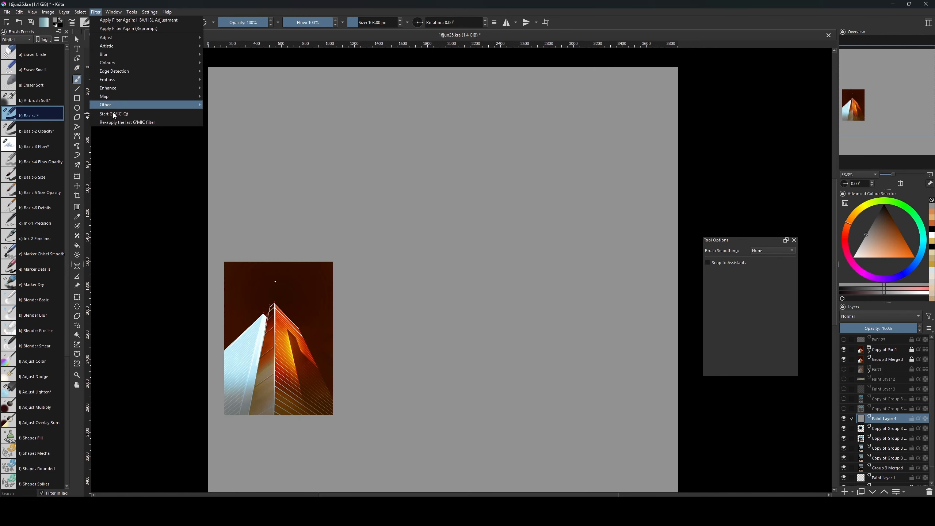
pyautogui.moveTo(135, 109)
pyautogui.click(236, 107)
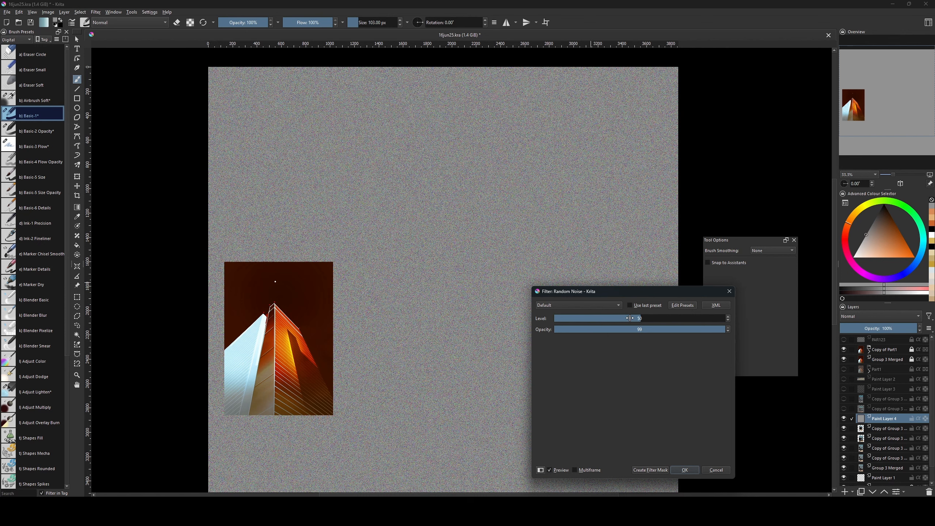
pyautogui.moveTo(630, 318); pyautogui.dragTo(585, 327)
pyautogui.click(679, 470)
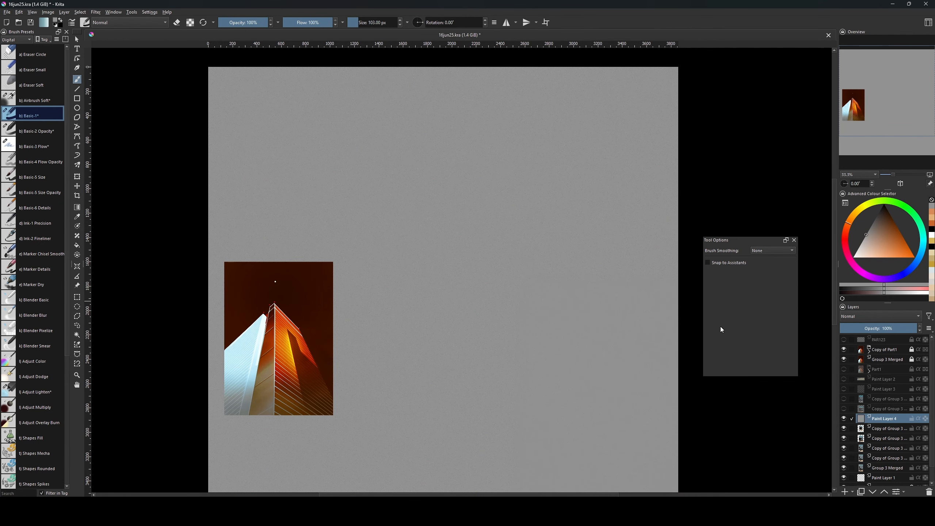
pyautogui.click(859, 316)
# Blend the noise layer in Overlay mode at 47% opacity, toggling it to compare.
pyautogui.click(853, 319)
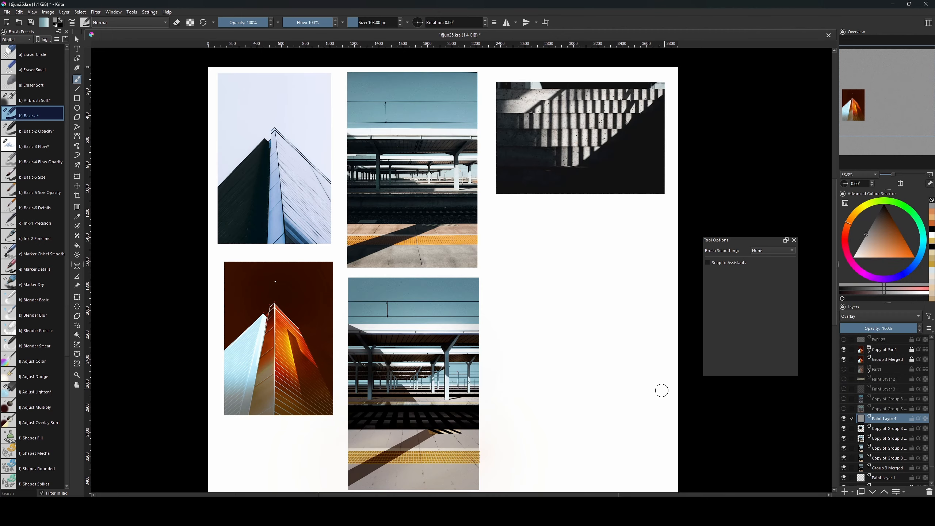
pyautogui.moveTo(639, 398); pyautogui.dragTo(645, 313)
pyautogui.hotkey('ctrl', '+')
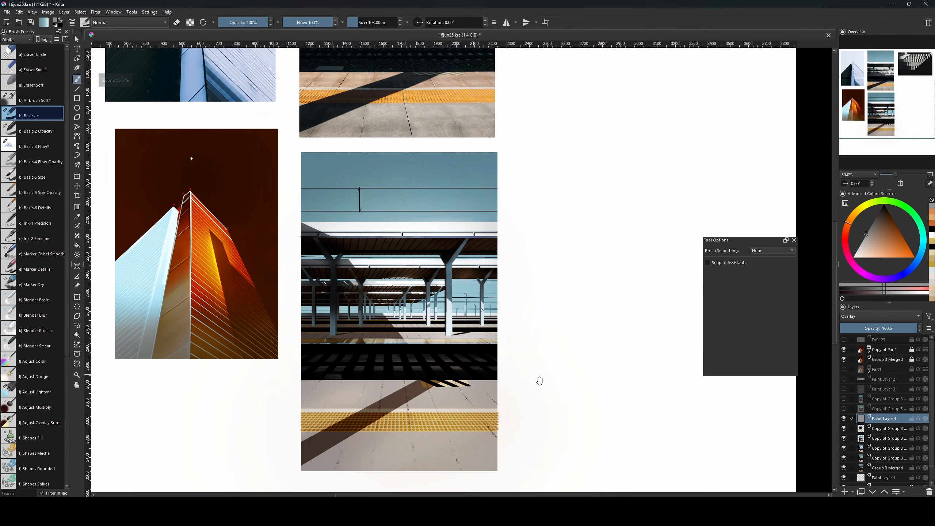
pyautogui.moveTo(553, 385); pyautogui.dragTo(580, 381)
pyautogui.click(844, 419)
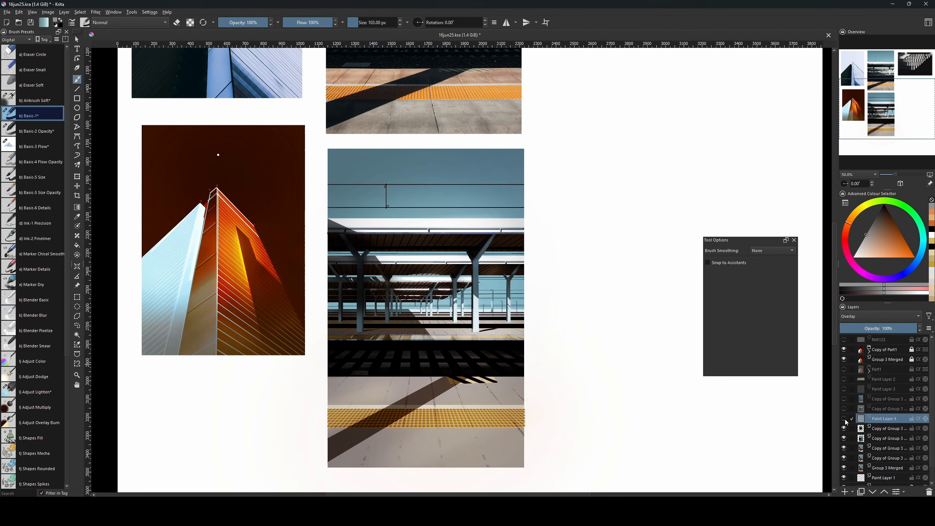
pyautogui.click(845, 419)
pyautogui.click(846, 419)
pyautogui.click(845, 420)
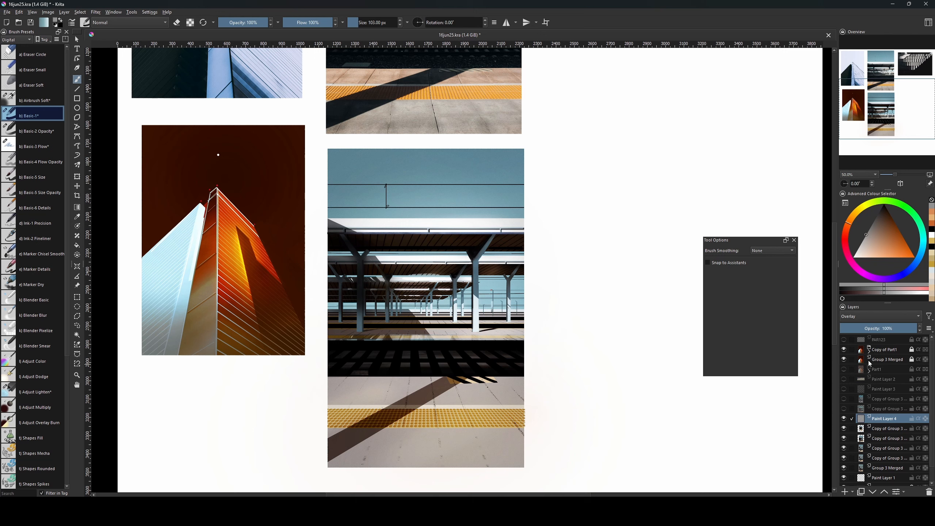
pyautogui.moveTo(891, 330); pyautogui.dragTo(876, 331)
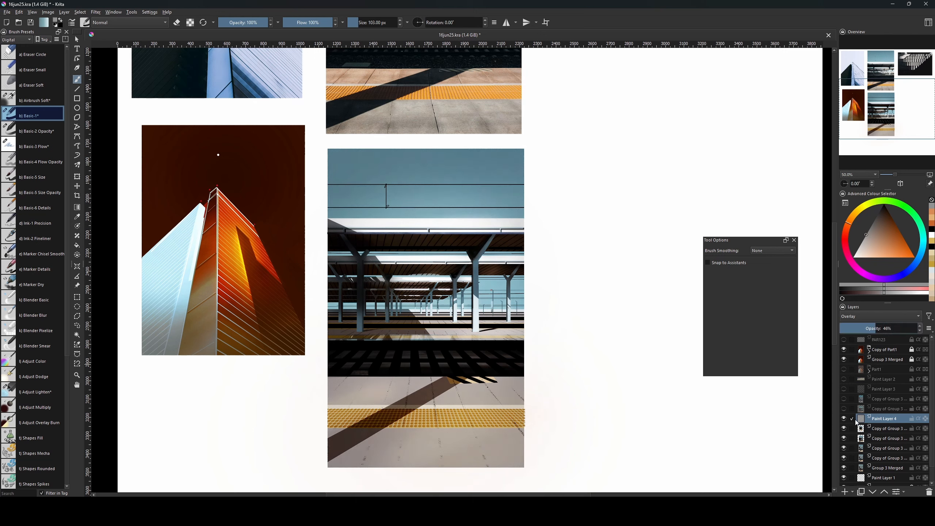
# Duplicate the group copy layer and delete everything outside the station image outline.
pyautogui.click(876, 429)
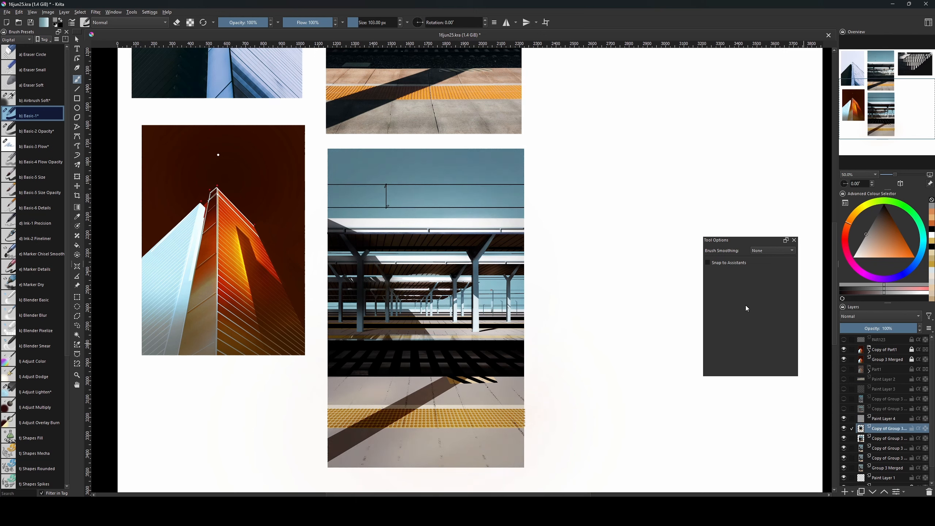
pyautogui.hotkey('ctrl', 'j')
pyautogui.moveTo(883, 418); pyautogui.dragTo(878, 406)
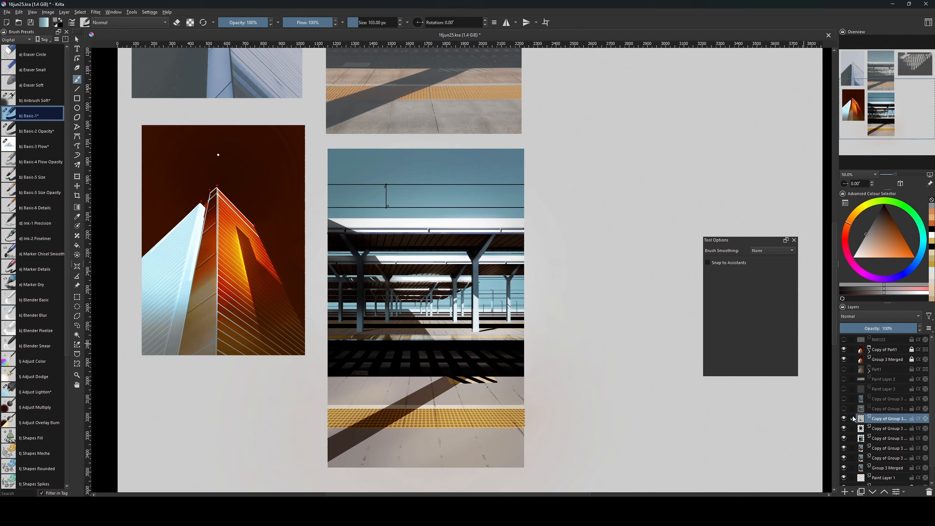
pyautogui.keyDown('ctrl'); pyautogui.click(860, 428); pyautogui.keyUp('ctrl')
pyautogui.hotkey('ctrl', 'z')
pyautogui.keyDown('ctrl'); pyautogui.click(862, 439); pyautogui.keyUp('ctrl')
pyautogui.hotkey('ctrl', 'z')
pyautogui.keyDown('ctrl'); pyautogui.click(861, 448); pyautogui.keyUp('ctrl')
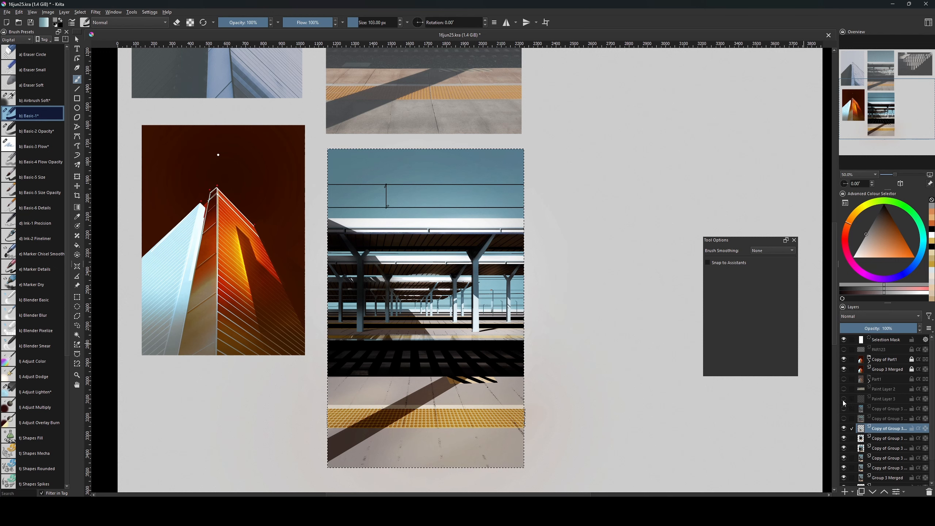
pyautogui.hotkey('ctrl', 'shift', 'i')
pyautogui.press('Delete')
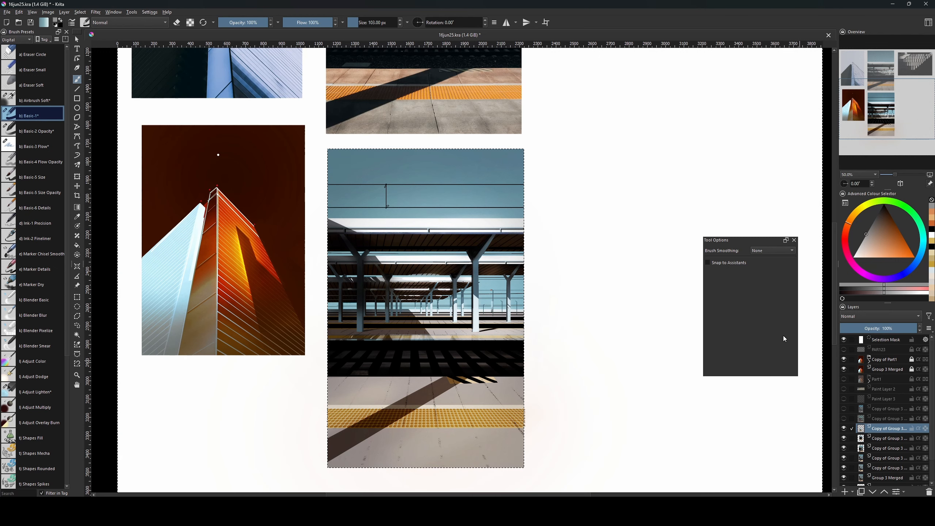
pyautogui.hotkey('ctrl', 'shift', 'a')
pyautogui.press('[')
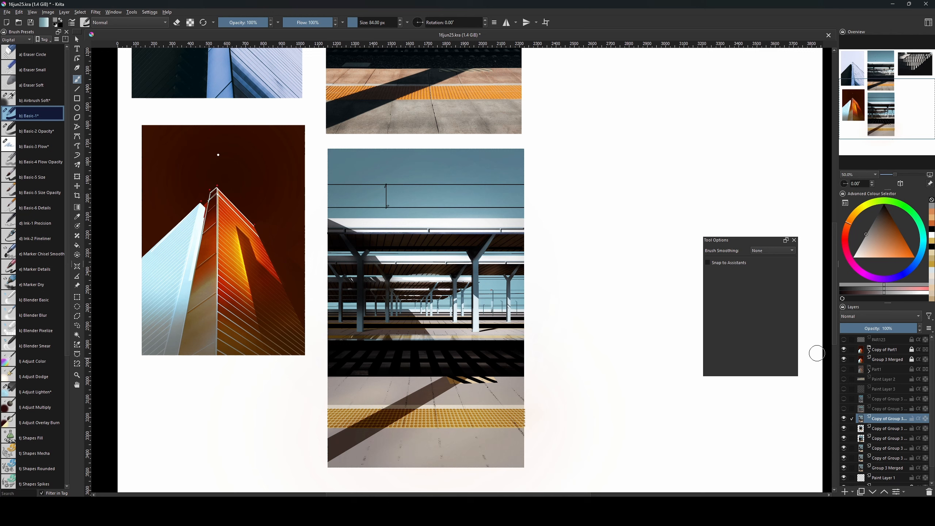
# Duplicate the platform photo, set it to Copy Blue and nudge it 2 px right.
pyautogui.hotkey('ctrl', 'j')
pyautogui.click(880, 316)
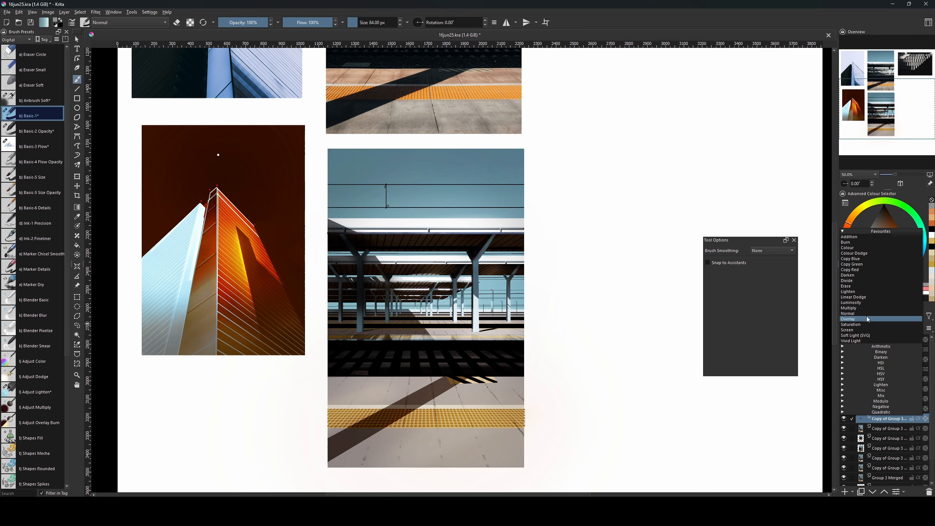
pyautogui.click(873, 262)
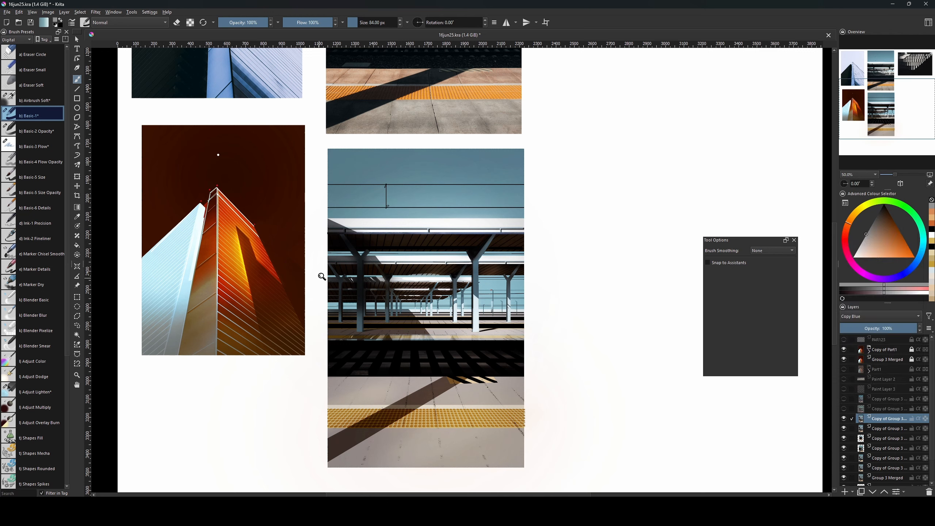
pyautogui.hotkey('ctrl', 't')
pyautogui.press('Right')
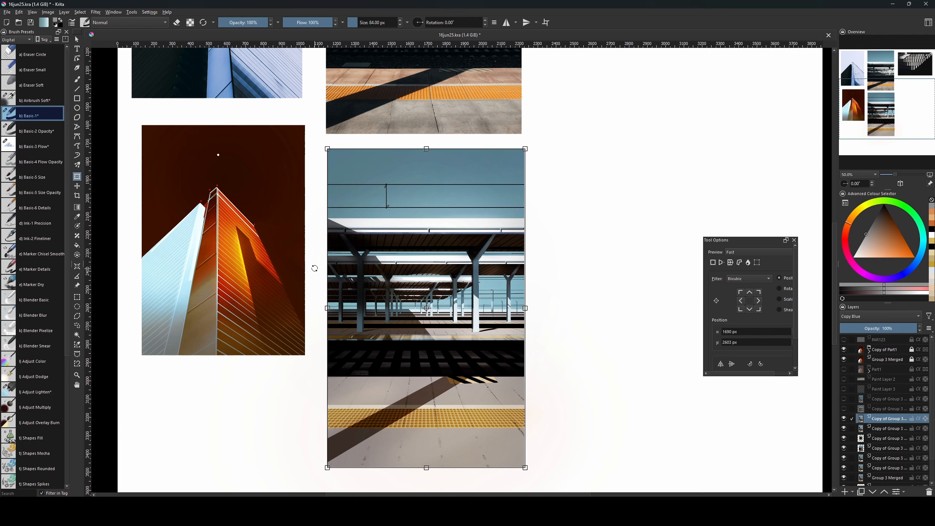
pyautogui.press('Right')
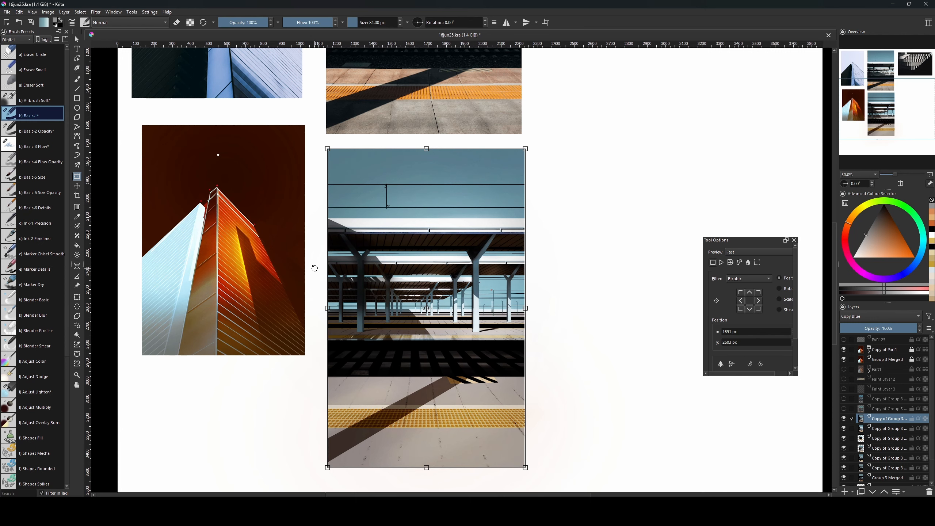
# Set the next platform copy to Copy Red and nudge it left.
pyautogui.click(881, 428)
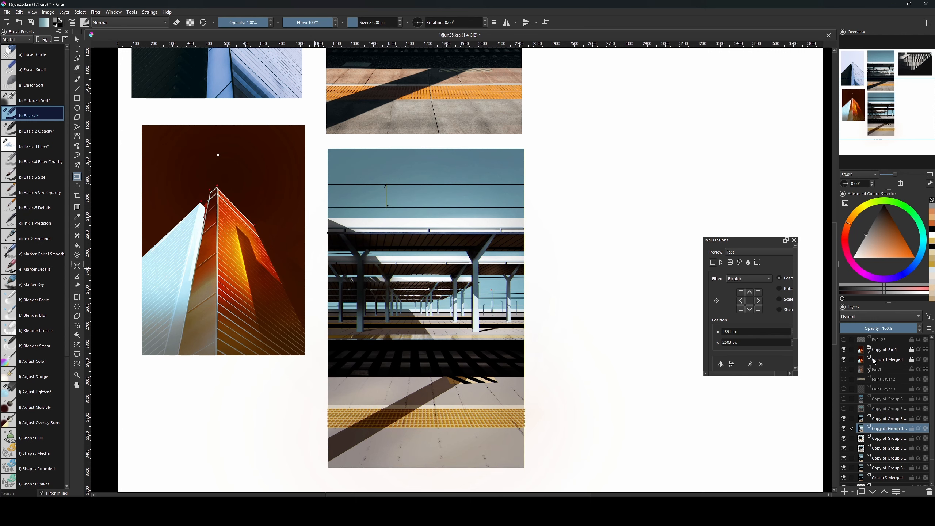
pyautogui.click(882, 321)
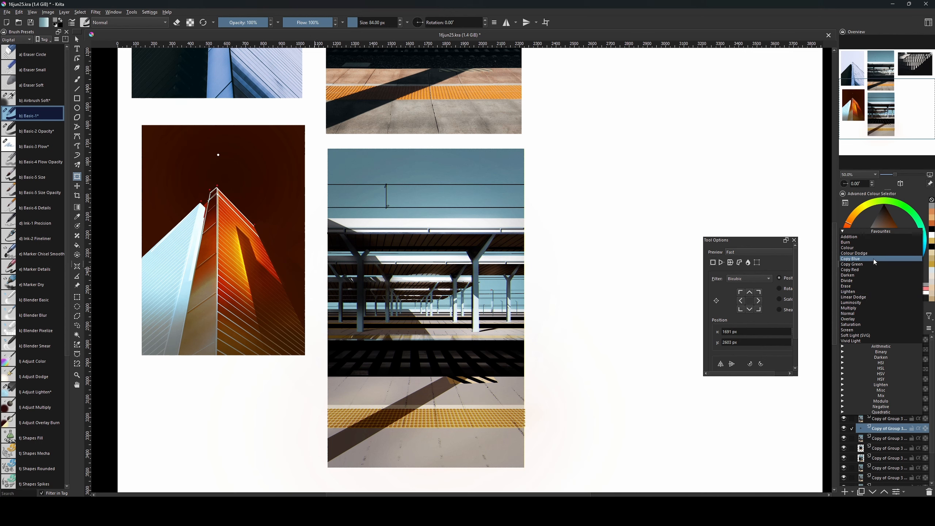
pyautogui.click(862, 266)
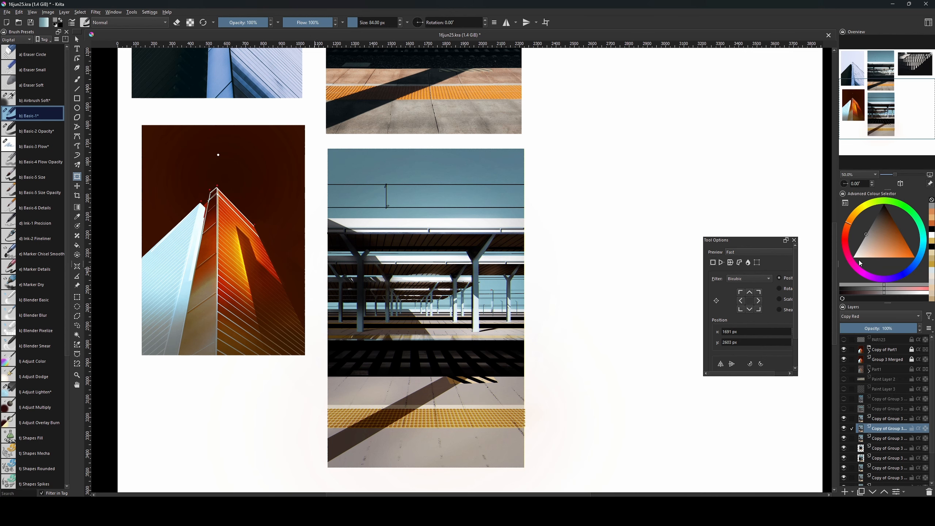
pyautogui.click(437, 371)
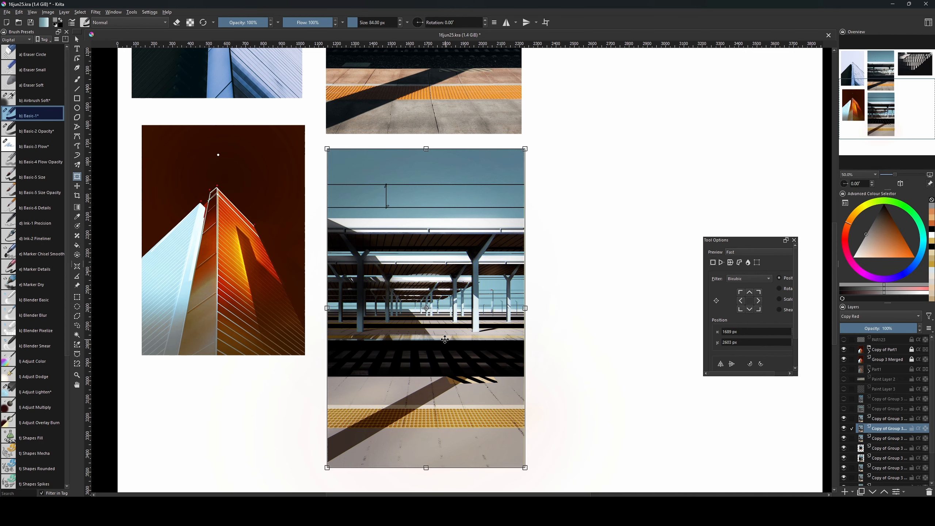
pyautogui.press('Left')
pyautogui.press('Left')
pyautogui.press('Return')
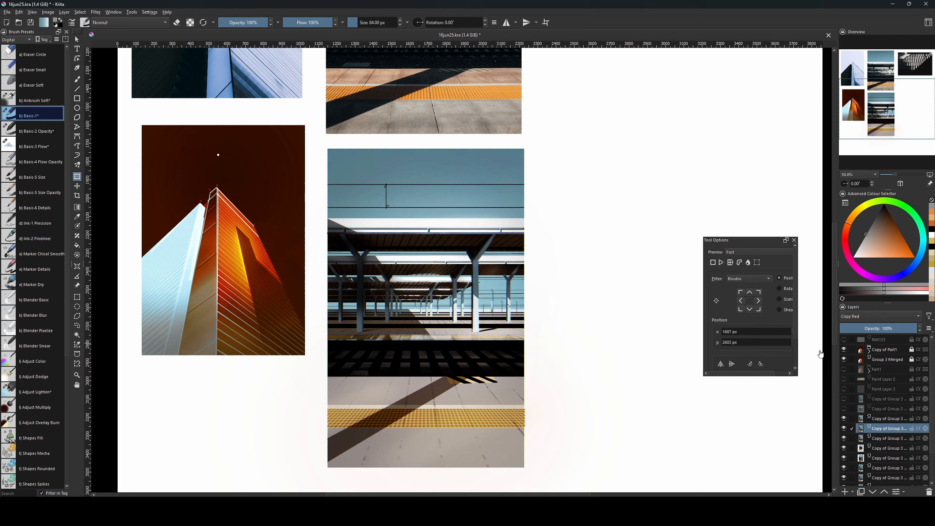
# Duplicate the unaltered platform copy, merge the three channel layers, and hide one platform copy.
pyautogui.press('b')
pyautogui.press('[')
pyautogui.click(875, 419)
pyautogui.click(875, 438)
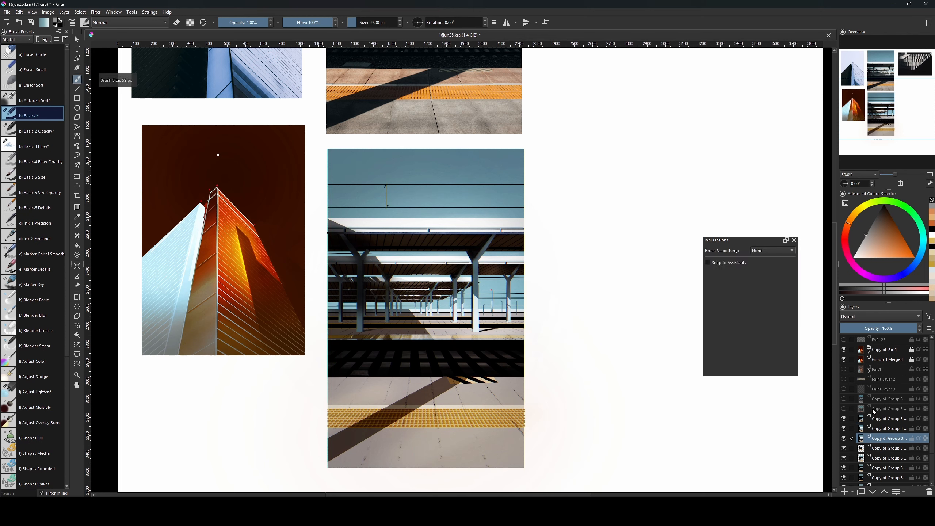
pyautogui.hotkey('ctrl', 'j')
pyautogui.keyDown('shift'); pyautogui.click(889, 419); pyautogui.keyUp('shift')
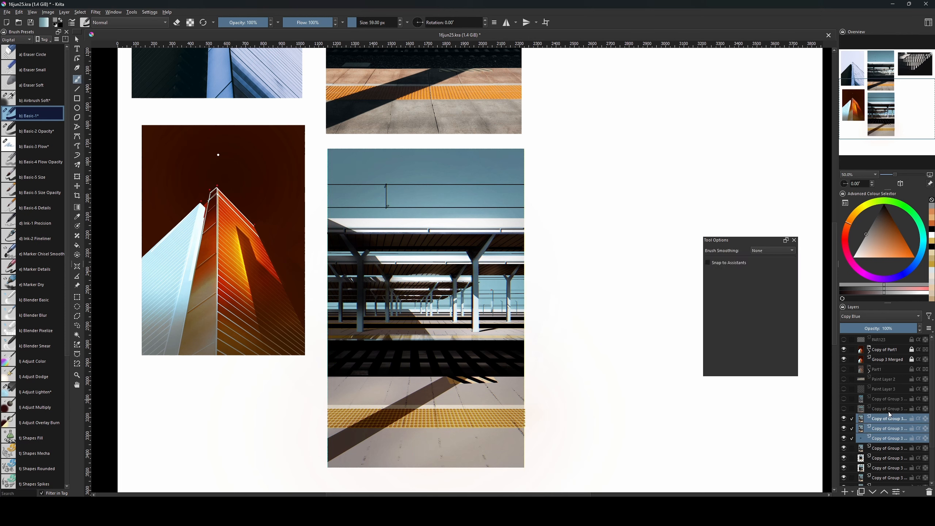
pyautogui.hotkey('ctrl', 'e')
pyautogui.click(843, 419)
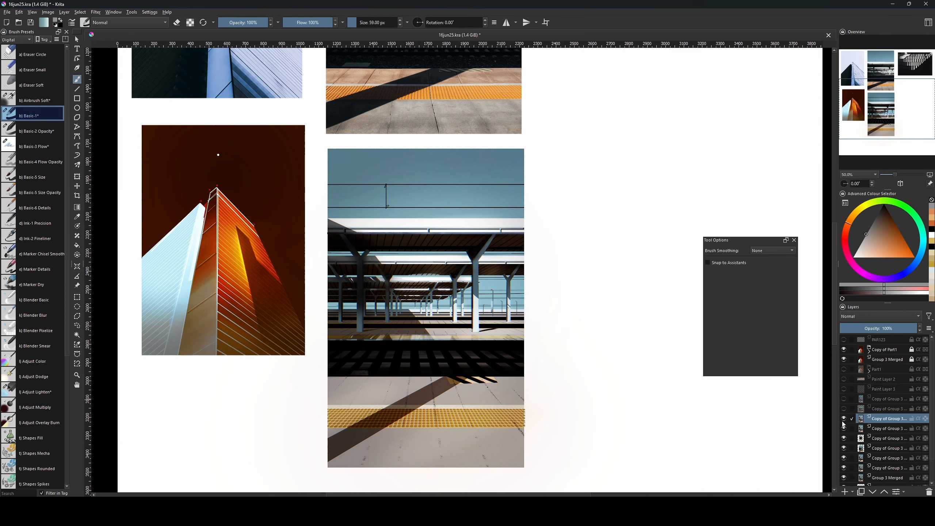
# Lower the channel-offset platform layer to about 31% opacity after inspecting the fringing up close.
pyautogui.scroll(3, 506, 251)
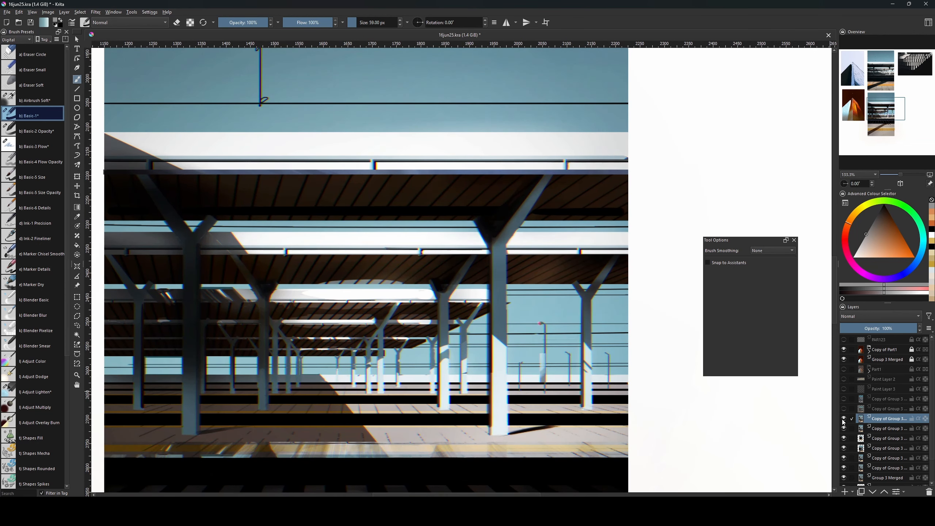
pyautogui.moveTo(463, 205); pyautogui.dragTo(492, 240)
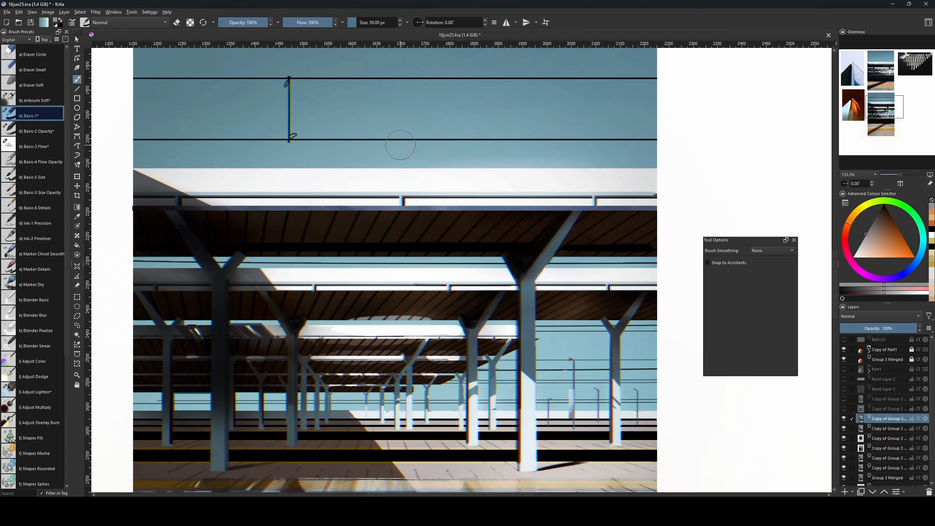
pyautogui.moveTo(877, 327); pyautogui.dragTo(877, 329)
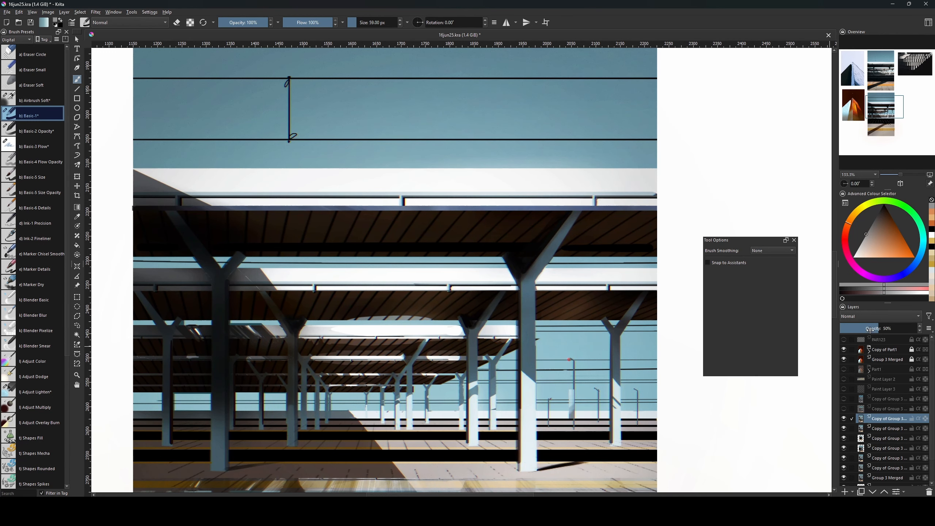
pyautogui.moveTo(871, 330); pyautogui.dragTo(863, 330)
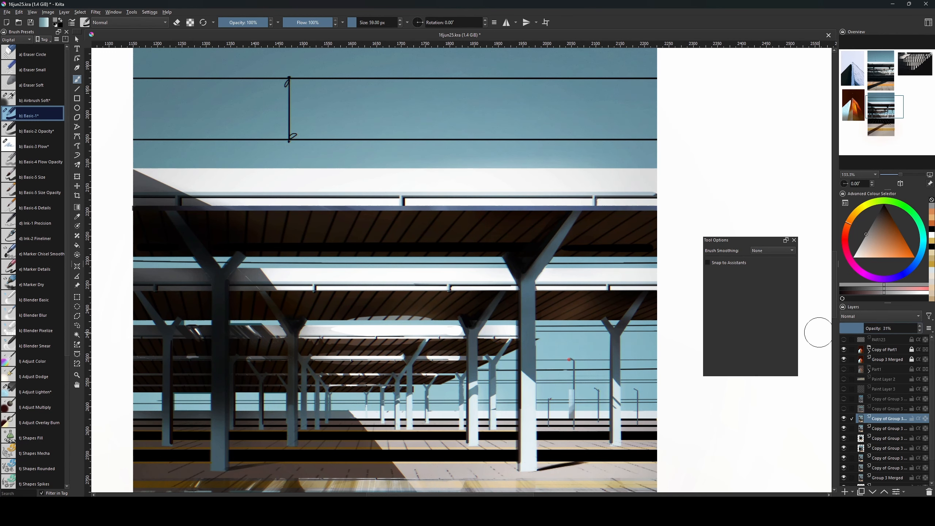
pyautogui.hotkey('ctrl', '-')
pyautogui.hotkey('ctrl', '-')
pyautogui.hotkey('ctrl', '-')
pyautogui.moveTo(620, 448); pyautogui.dragTo(594, 418)
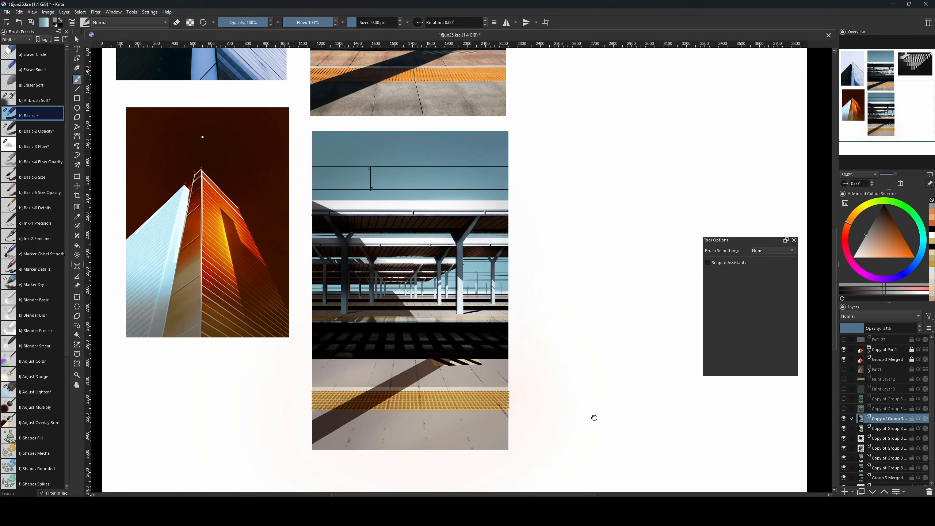
pyautogui.scroll(5, 594, 418)
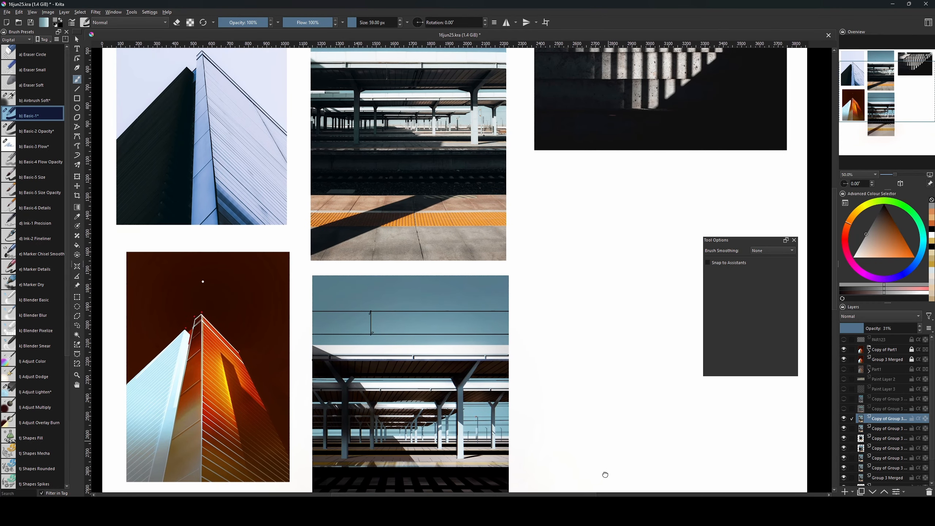
pyautogui.moveTo(605, 475); pyautogui.dragTo(591, 372)
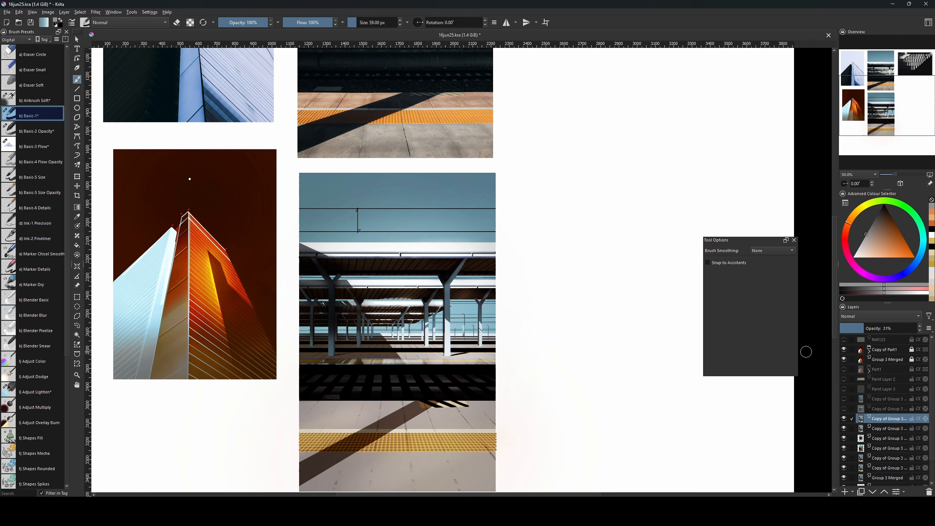
pyautogui.press('-')
pyautogui.moveTo(479, 225); pyautogui.dragTo(452, 280)
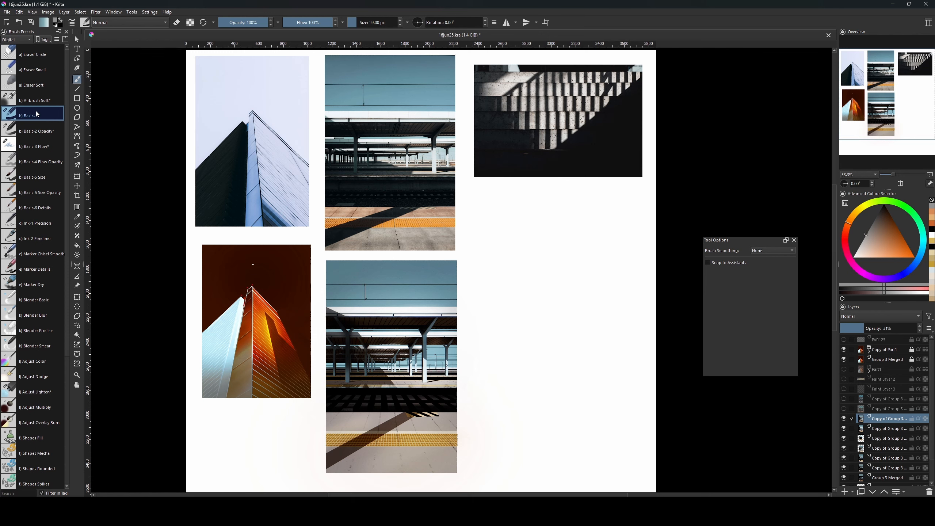
# Pick the Basic-2 Opacity brush at 32 px and add a paint layer above Copy of Part1.
pyautogui.click(37, 133)
pyautogui.press('[')
pyautogui.press('[')
pyautogui.press('[')
pyautogui.press('[')
pyautogui.press('[')
pyautogui.press('[')
pyautogui.press('[')
pyautogui.press('[')
pyautogui.press('[')
pyautogui.press('[')
pyautogui.press('[')
pyautogui.press('[')
pyautogui.press('[')
pyautogui.press('[')
pyautogui.press('[')
pyautogui.press('[')
pyautogui.press('[')
pyautogui.press('[')
pyautogui.press('[')
pyautogui.press('[')
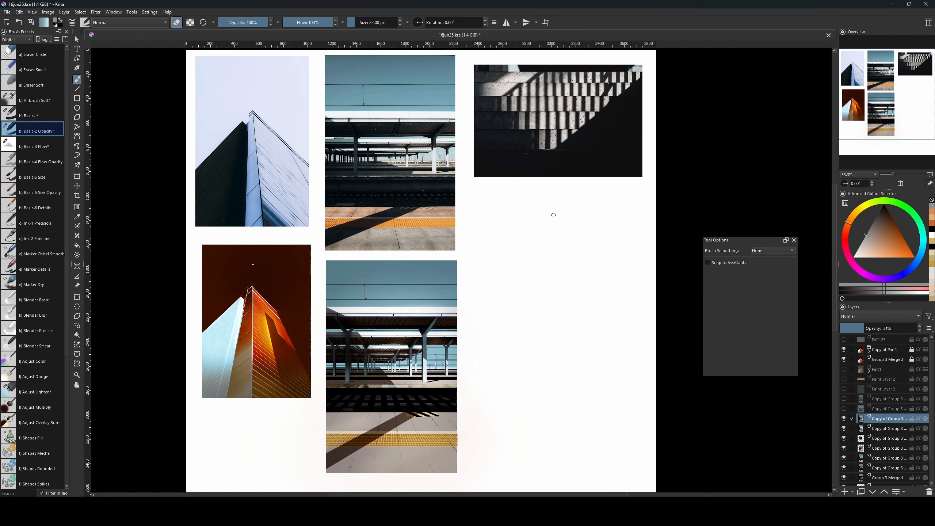
pyautogui.click(887, 353)
pyautogui.press('Insert')
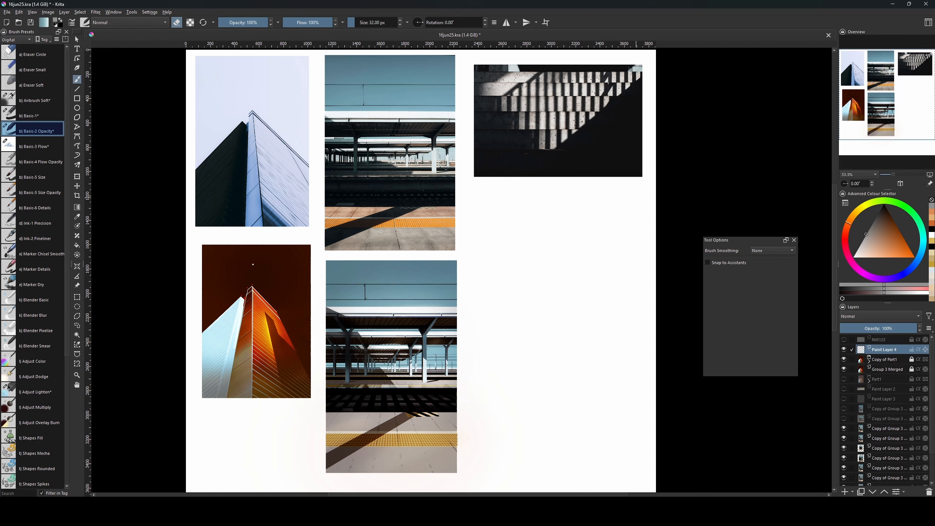
# Paint black test strokes below the stairs photo at 16–18 px, undoing each one.
pyautogui.press('e')
pyautogui.moveTo(493, 249); pyautogui.dragTo(568, 203)
pyautogui.hotkey('ctrl', 'z')
pyautogui.click(884, 204)
pyautogui.press('[')
pyautogui.press('[')
pyautogui.press('[')
pyautogui.press('[')
pyautogui.press('[')
pyautogui.press('[')
pyautogui.press('[')
pyautogui.press('[')
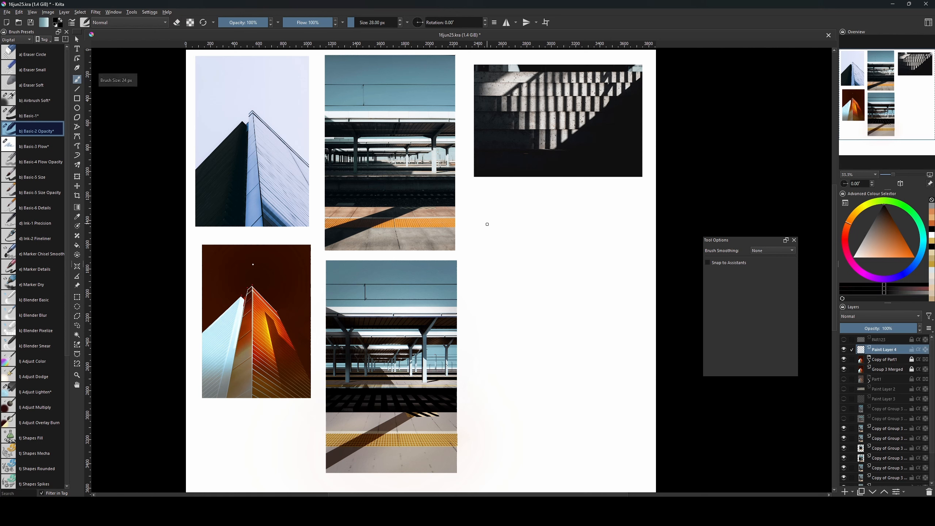
pyautogui.moveTo(487, 225)
pyautogui.mouseDown()
pyautogui.moveTo(560, 188)
pyautogui.moveTo(546, 201)
pyautogui.mouseUp()
pyautogui.hotkey('ctrl', 'z')
# Undo the remaining trial strokes below the stairs photo and zoom out to the whole page.
pyautogui.hotkey('ctrl', 'z')
pyautogui.press(']')
pyautogui.moveTo(494, 227); pyautogui.dragTo(577, 189)
pyautogui.hotkey('ctrl', 'z')
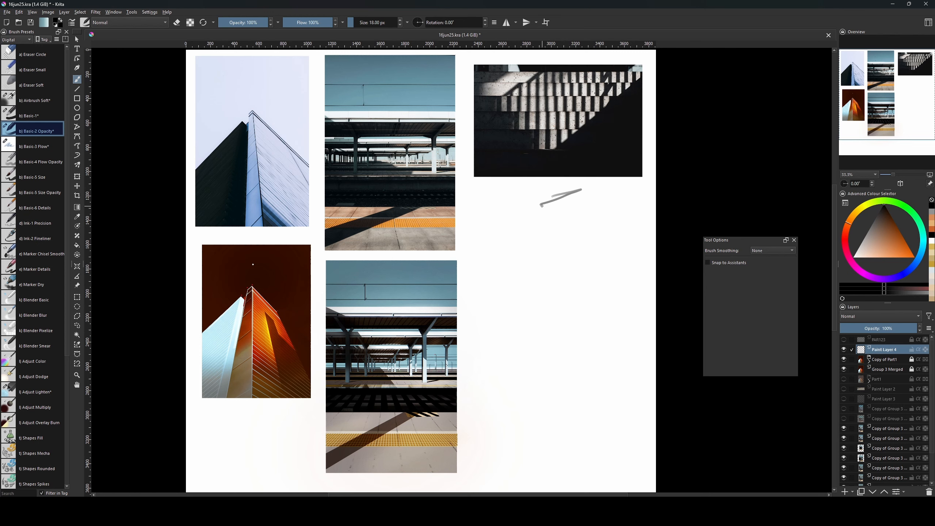
pyautogui.hotkey('ctrl', 'z')
pyautogui.moveTo(511, 217)
pyautogui.mouseDown()
pyautogui.moveTo(584, 185)
pyautogui.moveTo(567, 234)
pyautogui.mouseUp()
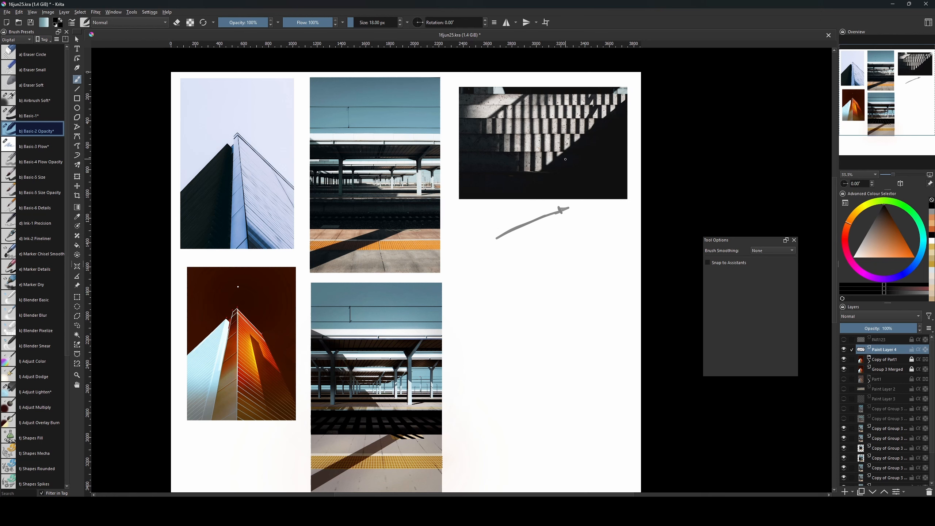
pyautogui.hotkey('ctrl', 'z')
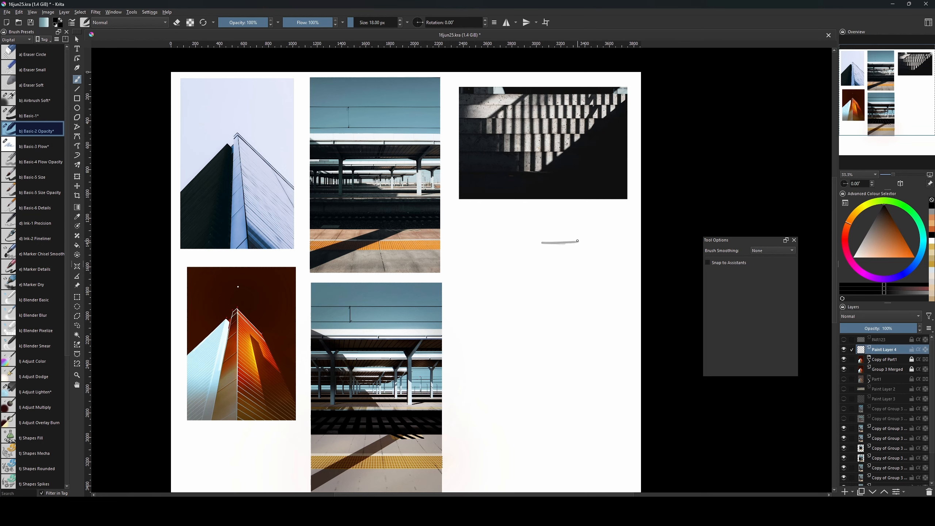
pyautogui.moveTo(577, 241); pyautogui.dragTo(558, 240)
pyautogui.hotkey('ctrl', 'z')
pyautogui.moveTo(551, 310); pyautogui.dragTo(593, 242)
pyautogui.moveTo(577, 303)
pyautogui.mouseDown()
pyautogui.moveTo(587, 306)
pyautogui.moveTo(583, 345)
pyautogui.mouseUp()
pyautogui.moveTo(564, 311); pyautogui.dragTo(560, 336)
pyautogui.hotkey('ctrl', '-')
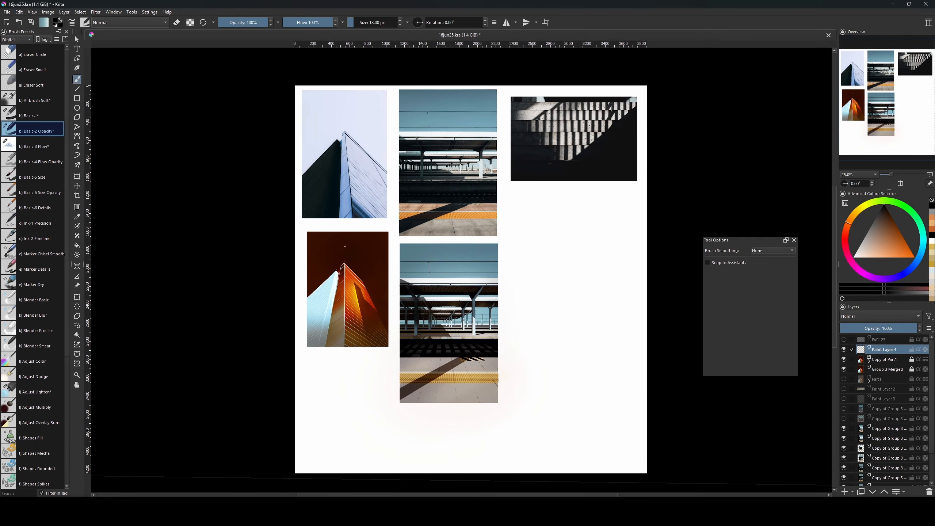